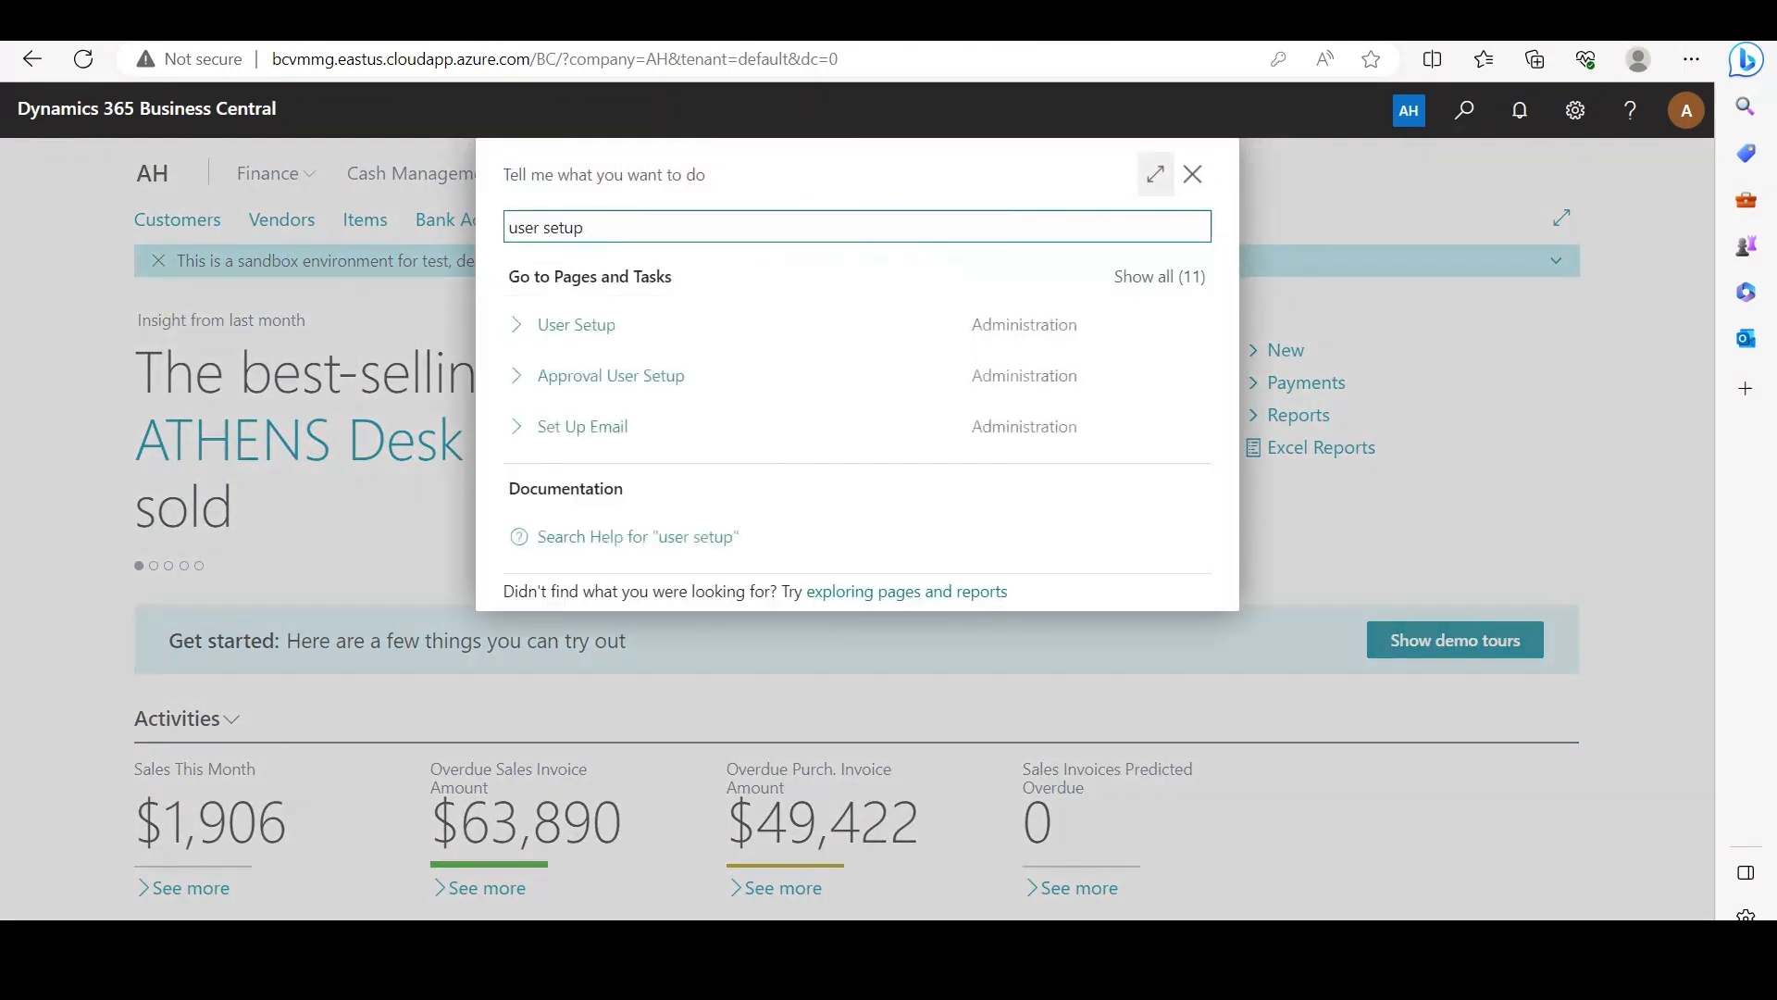
Step: In User Setup, enable Add Restriction and Remove Restriction for the ADMIN user
key("Return")
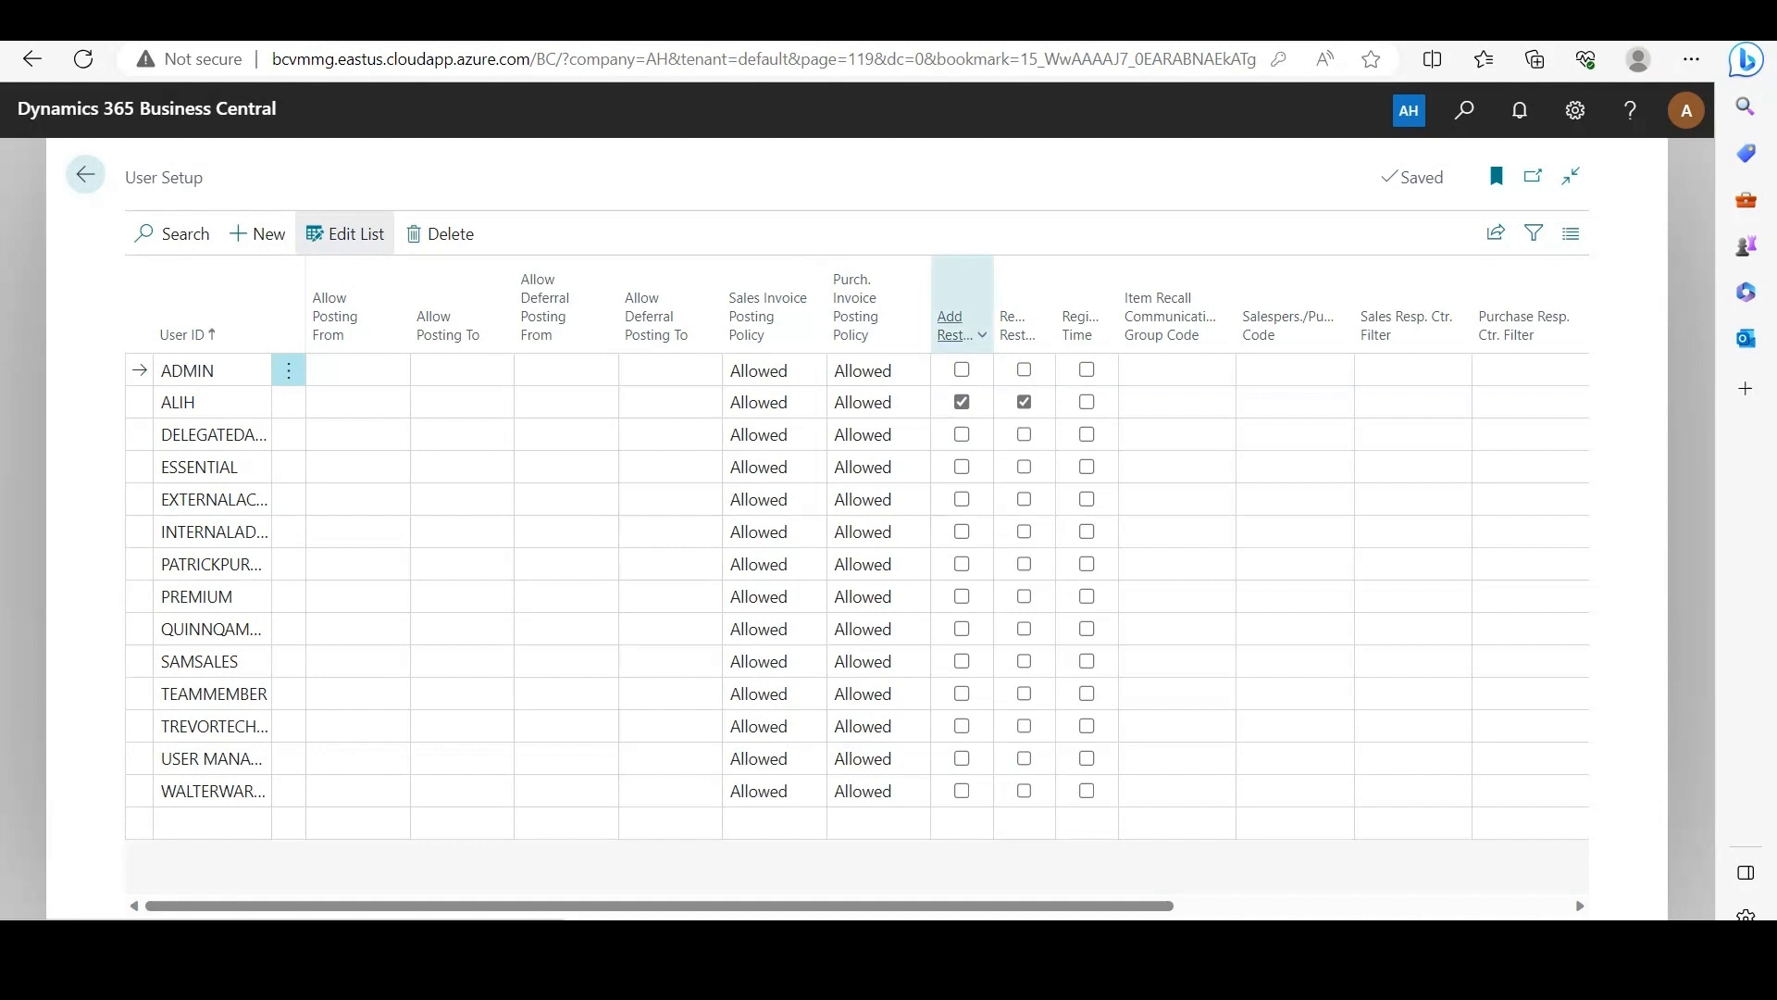
mouse_move(959, 328)
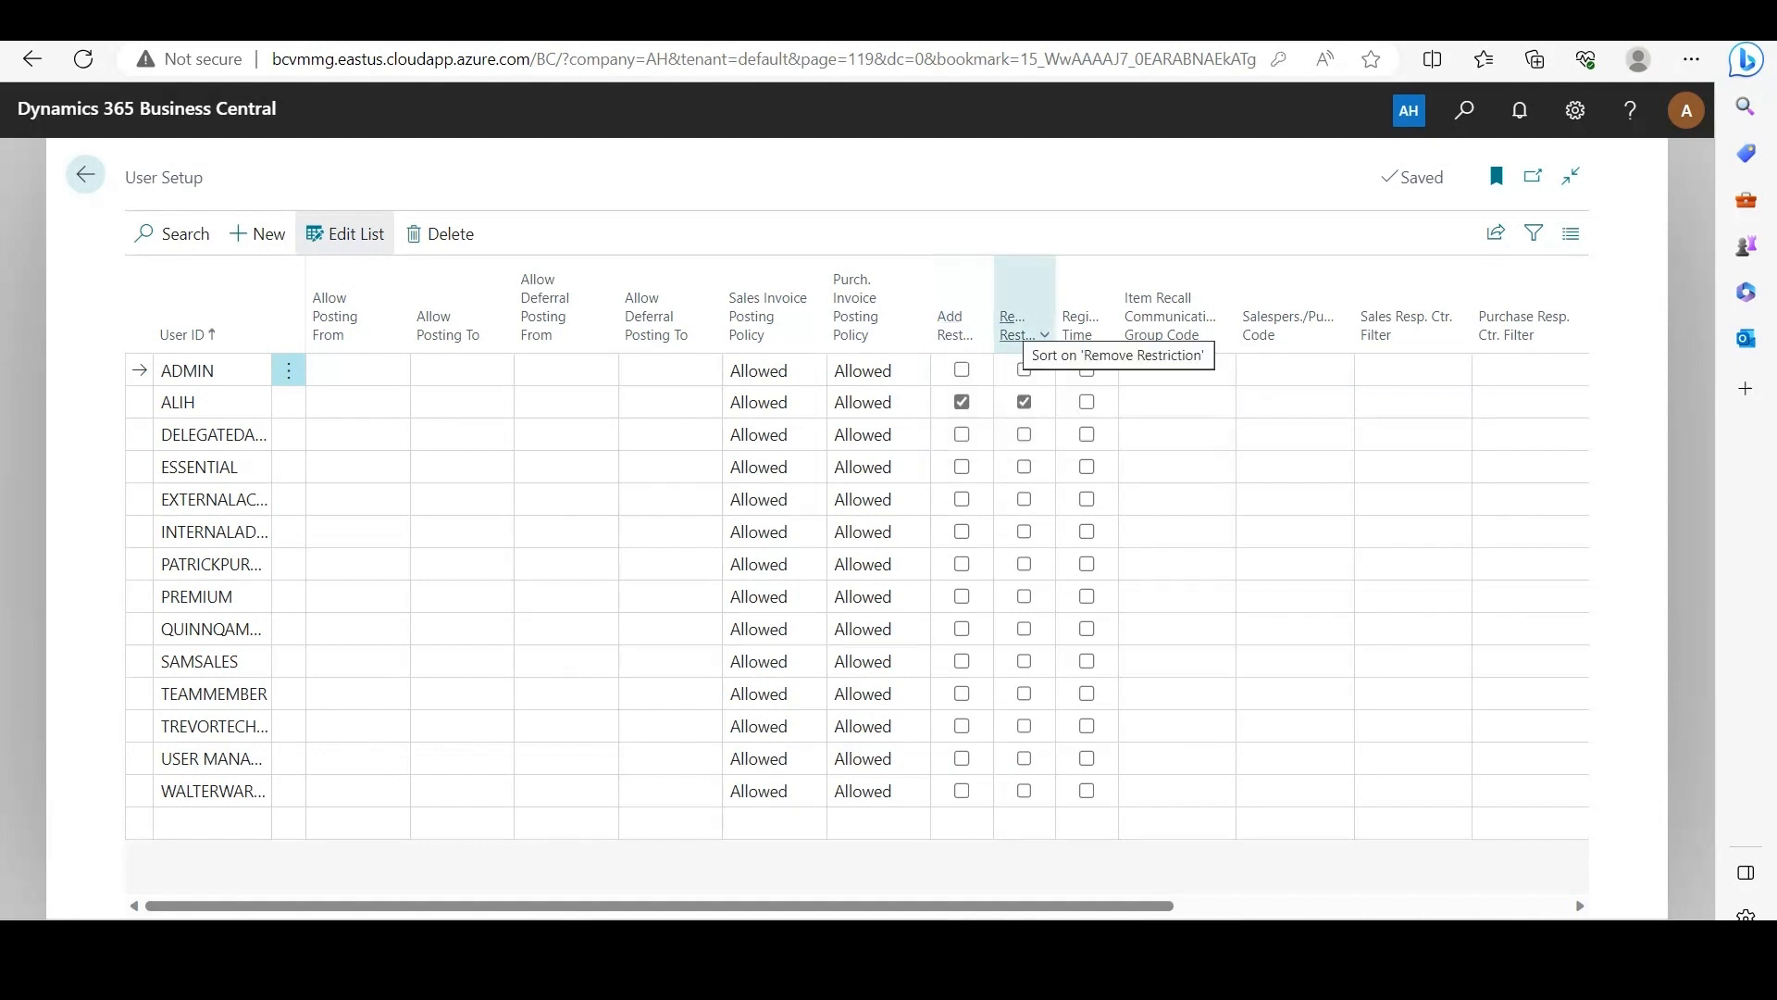
mouse_move(1018, 328)
left_click(962, 369)
left_click(1024, 369)
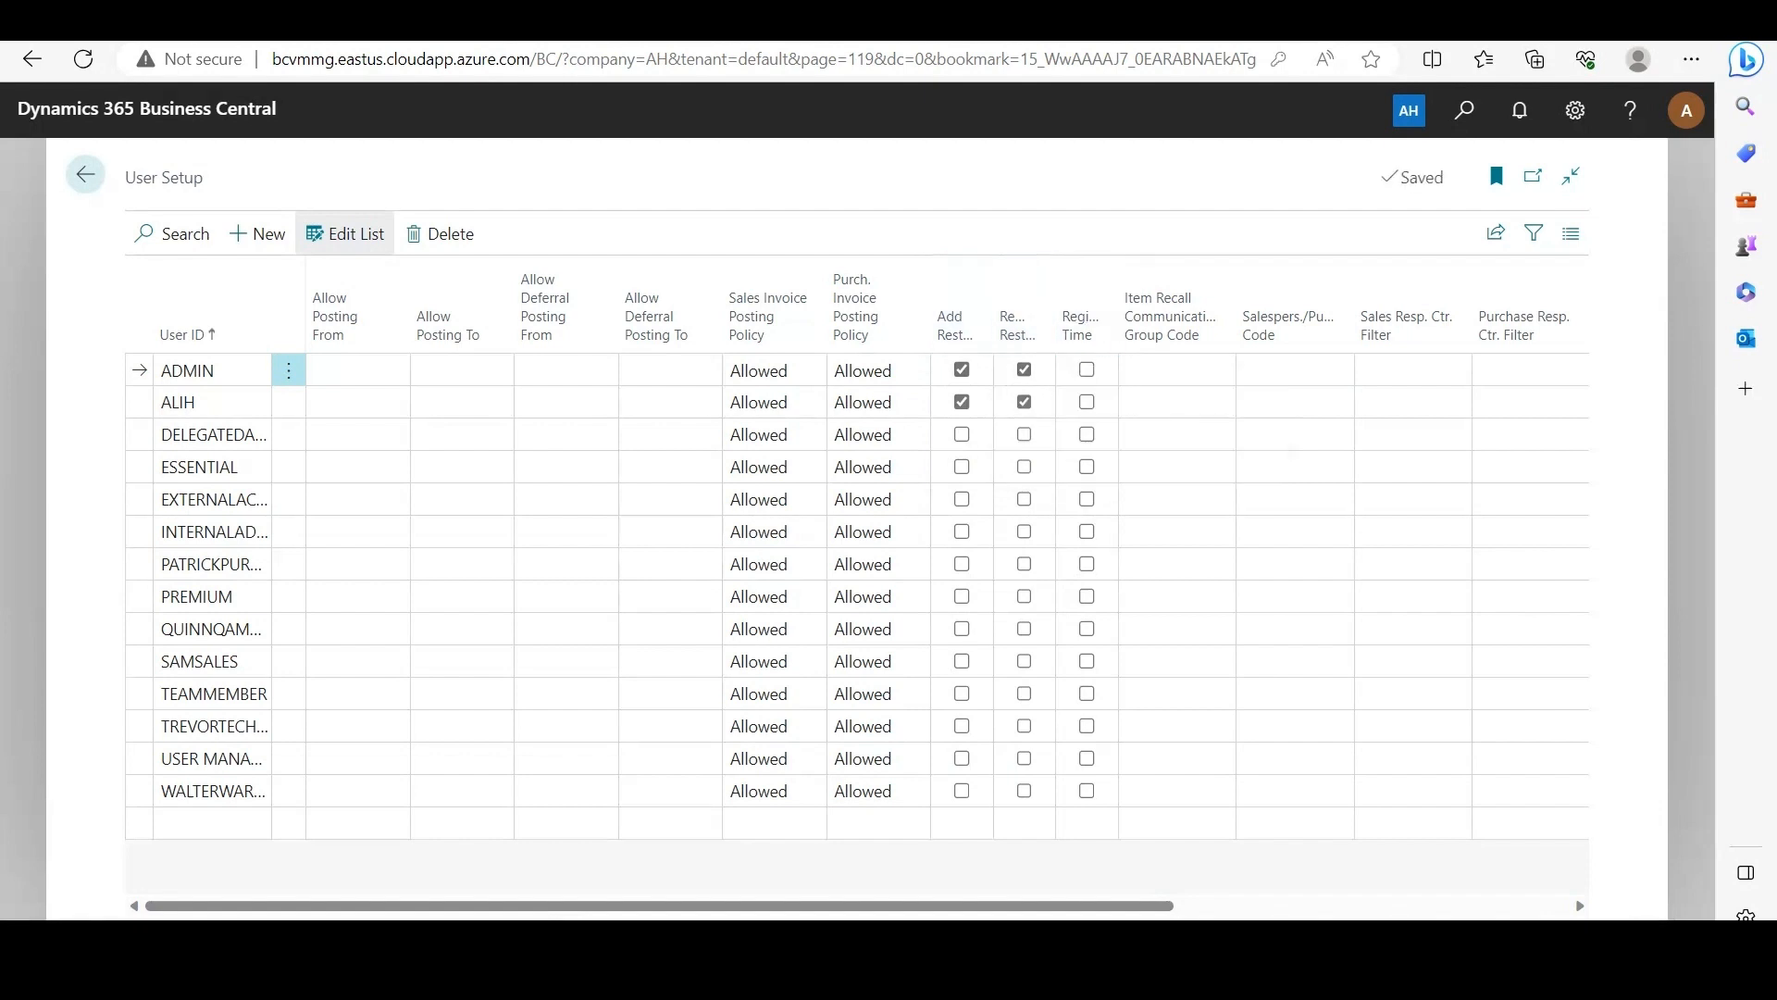
left_click(85, 174)
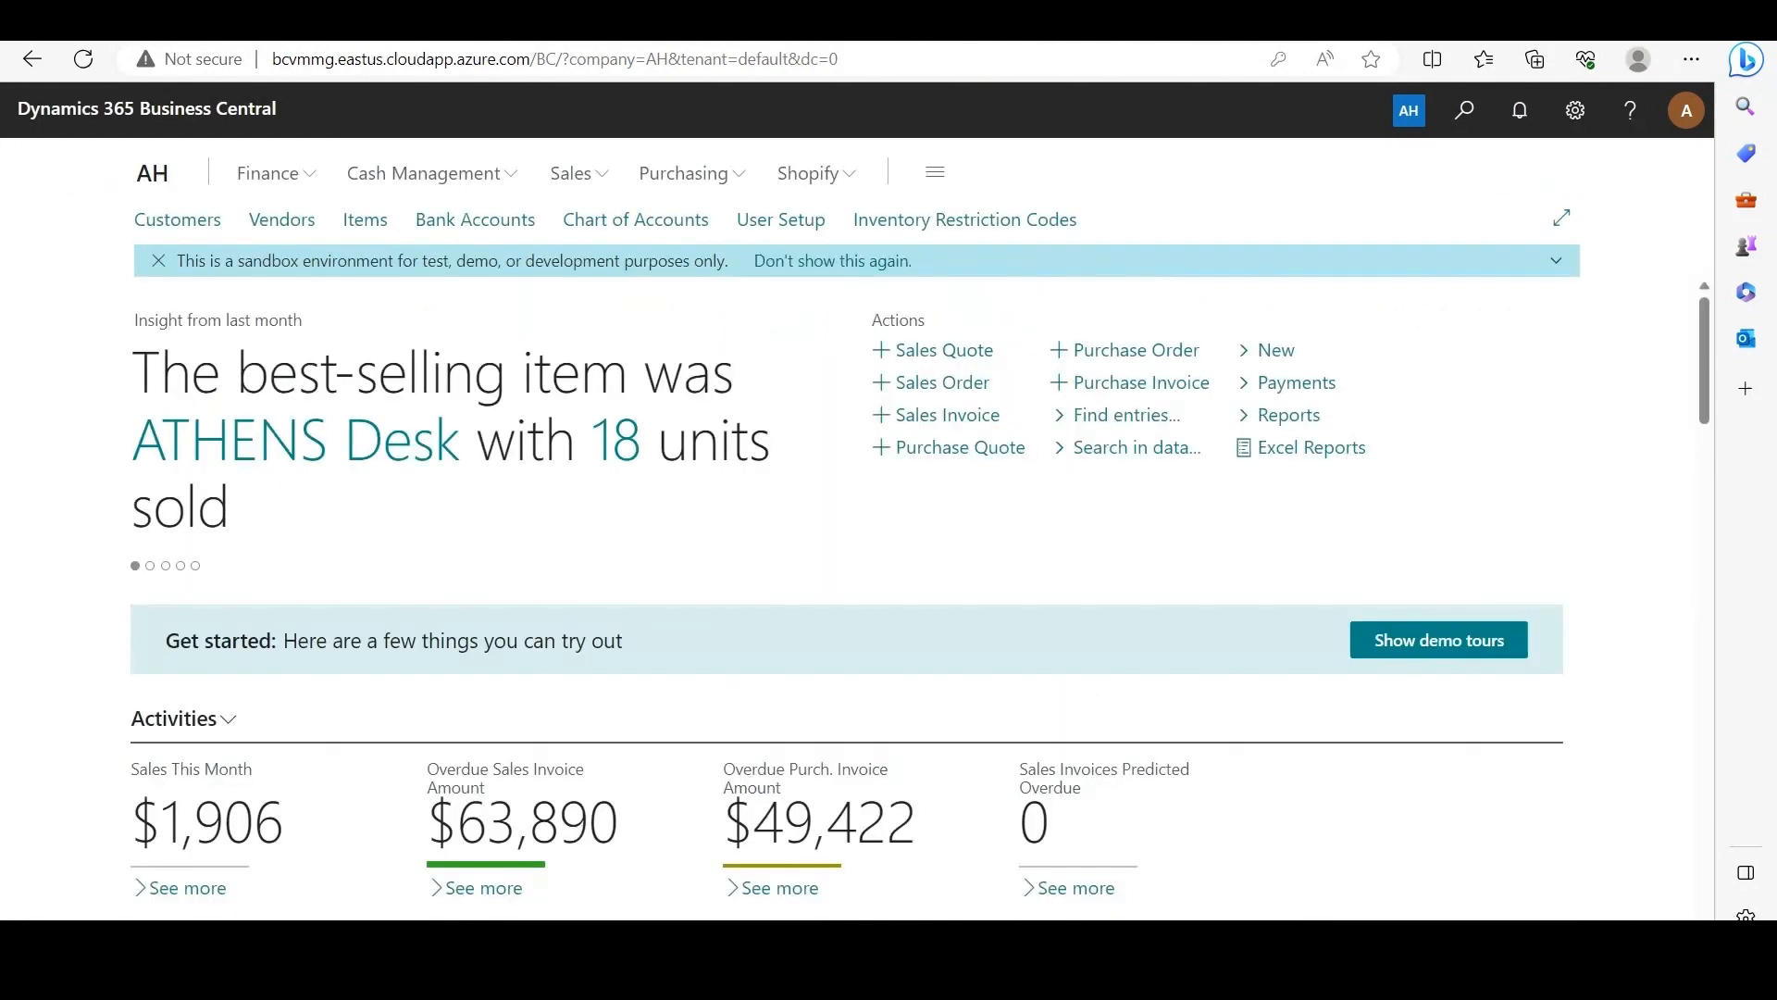
Step: Create a new inventory restriction code RC3 with the description "Restrict warehouse bin movements"
left_click(964, 219)
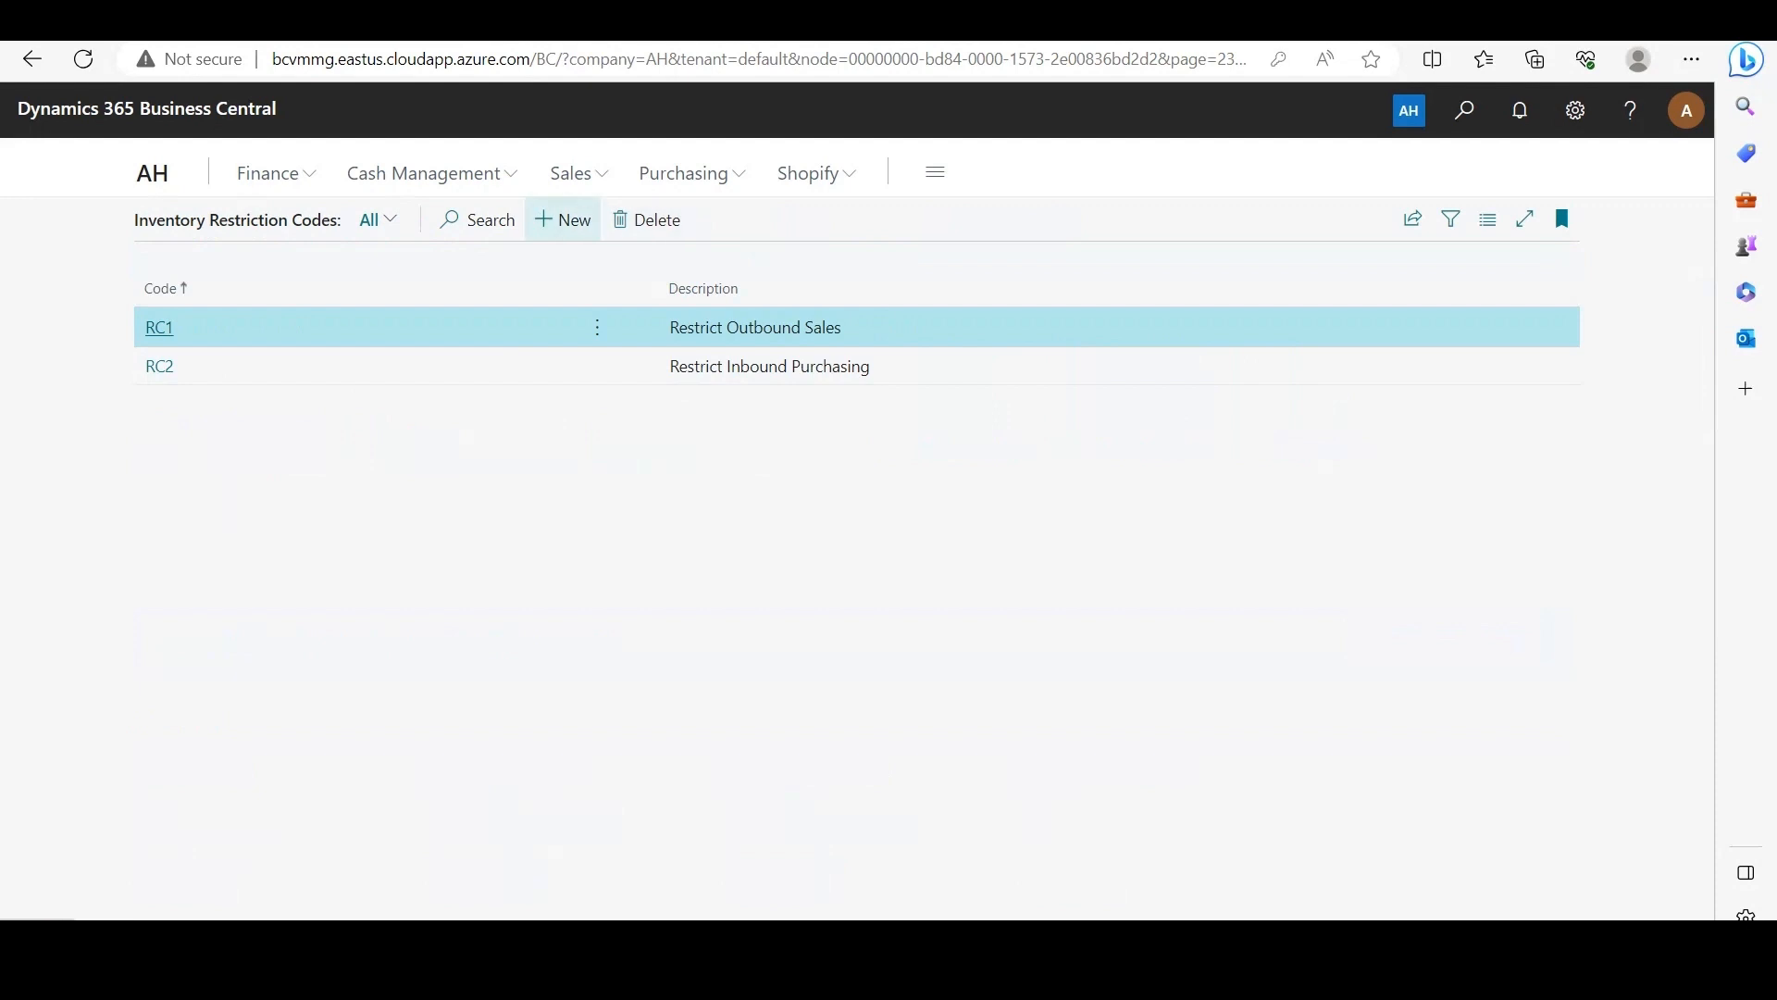
left_click(562, 220)
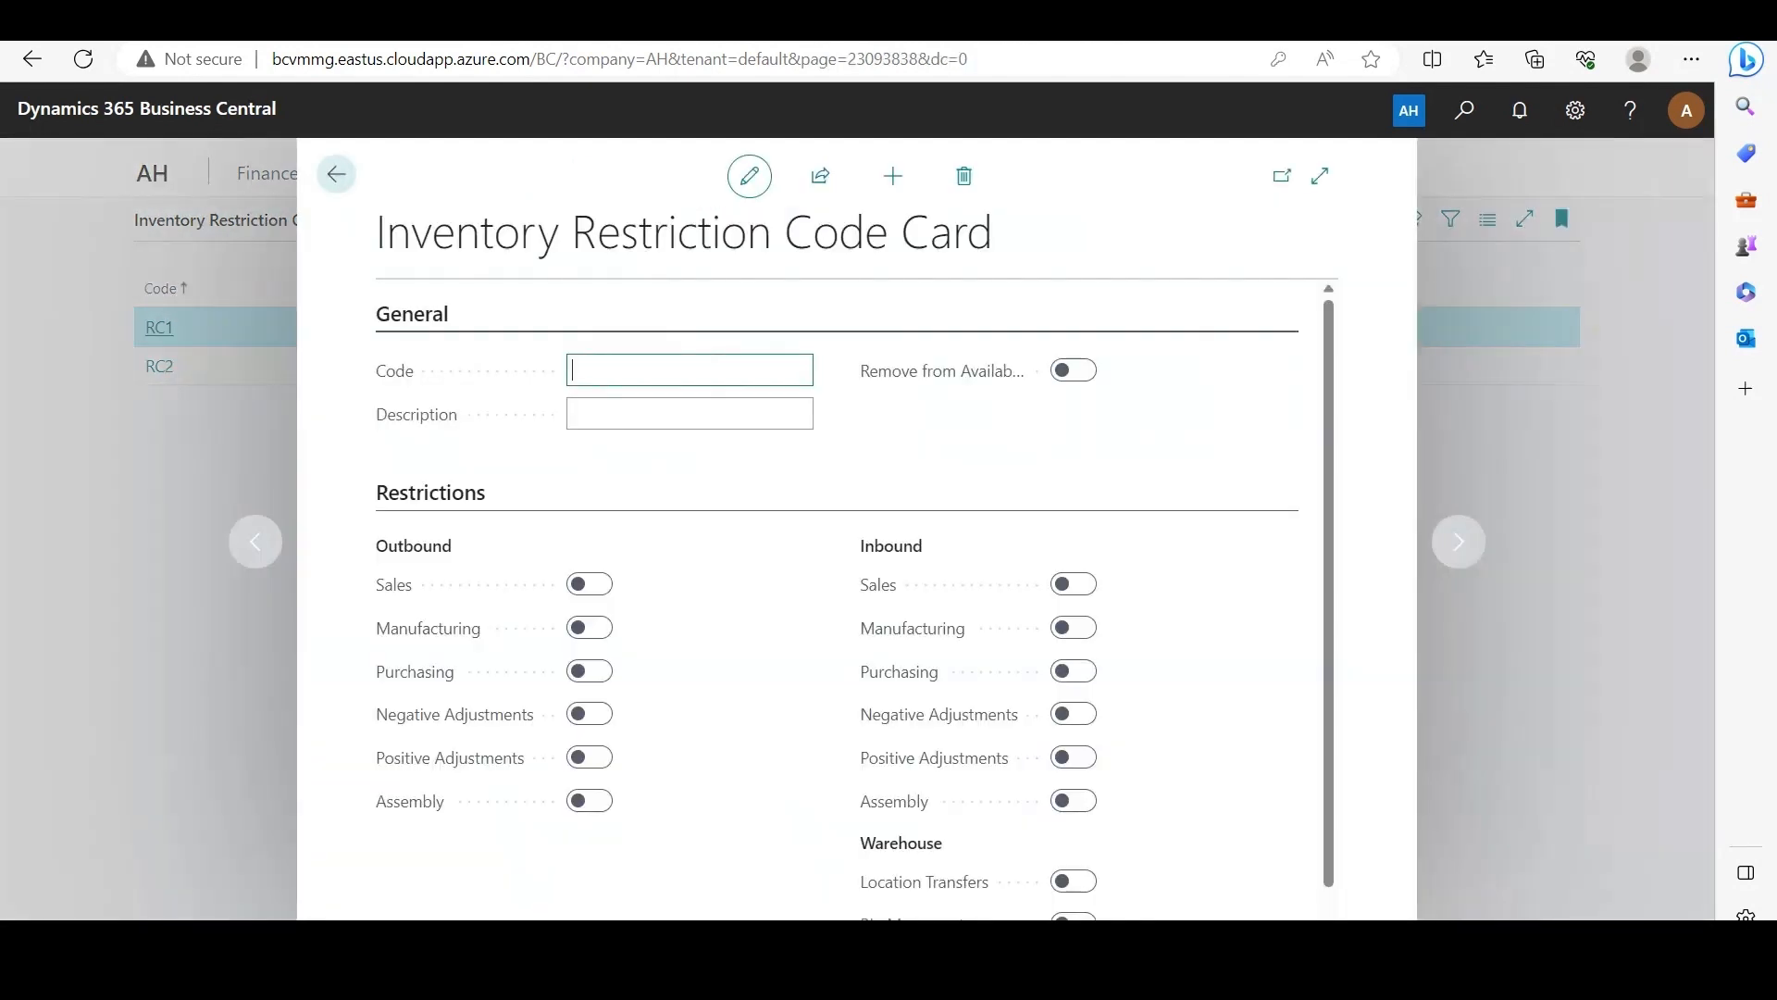
type("RC3")
key("Tab")
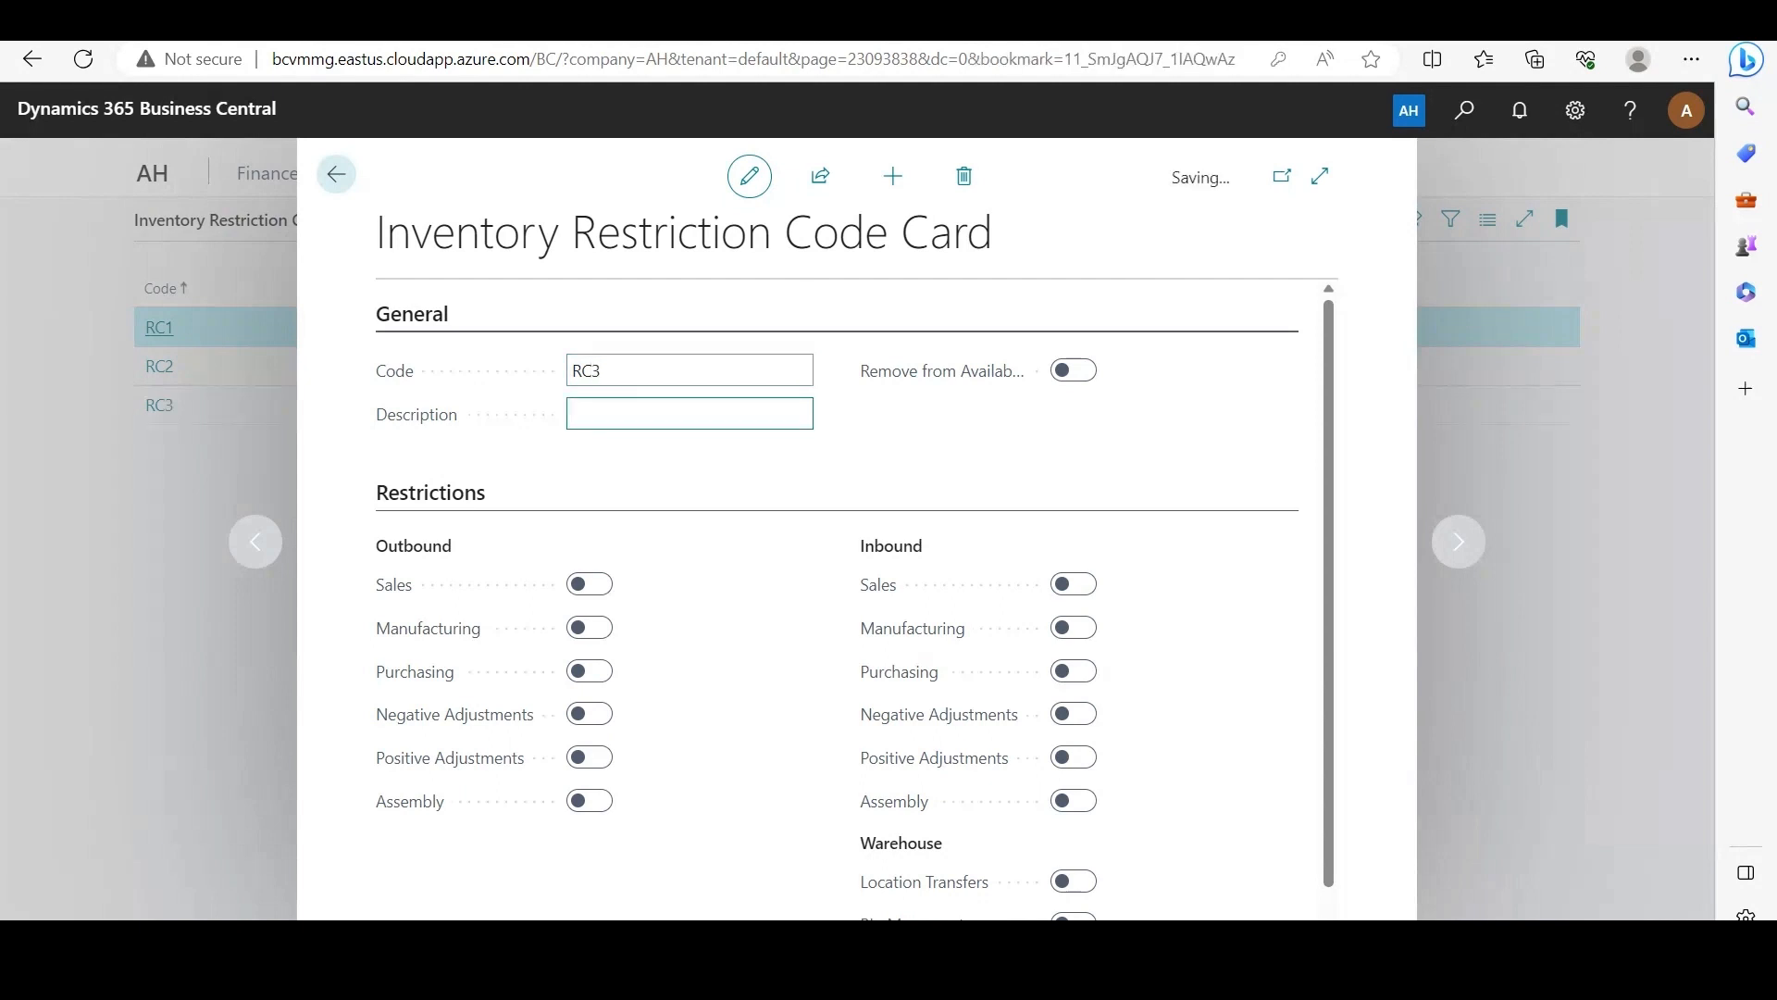
type("Restrict warehouse b")
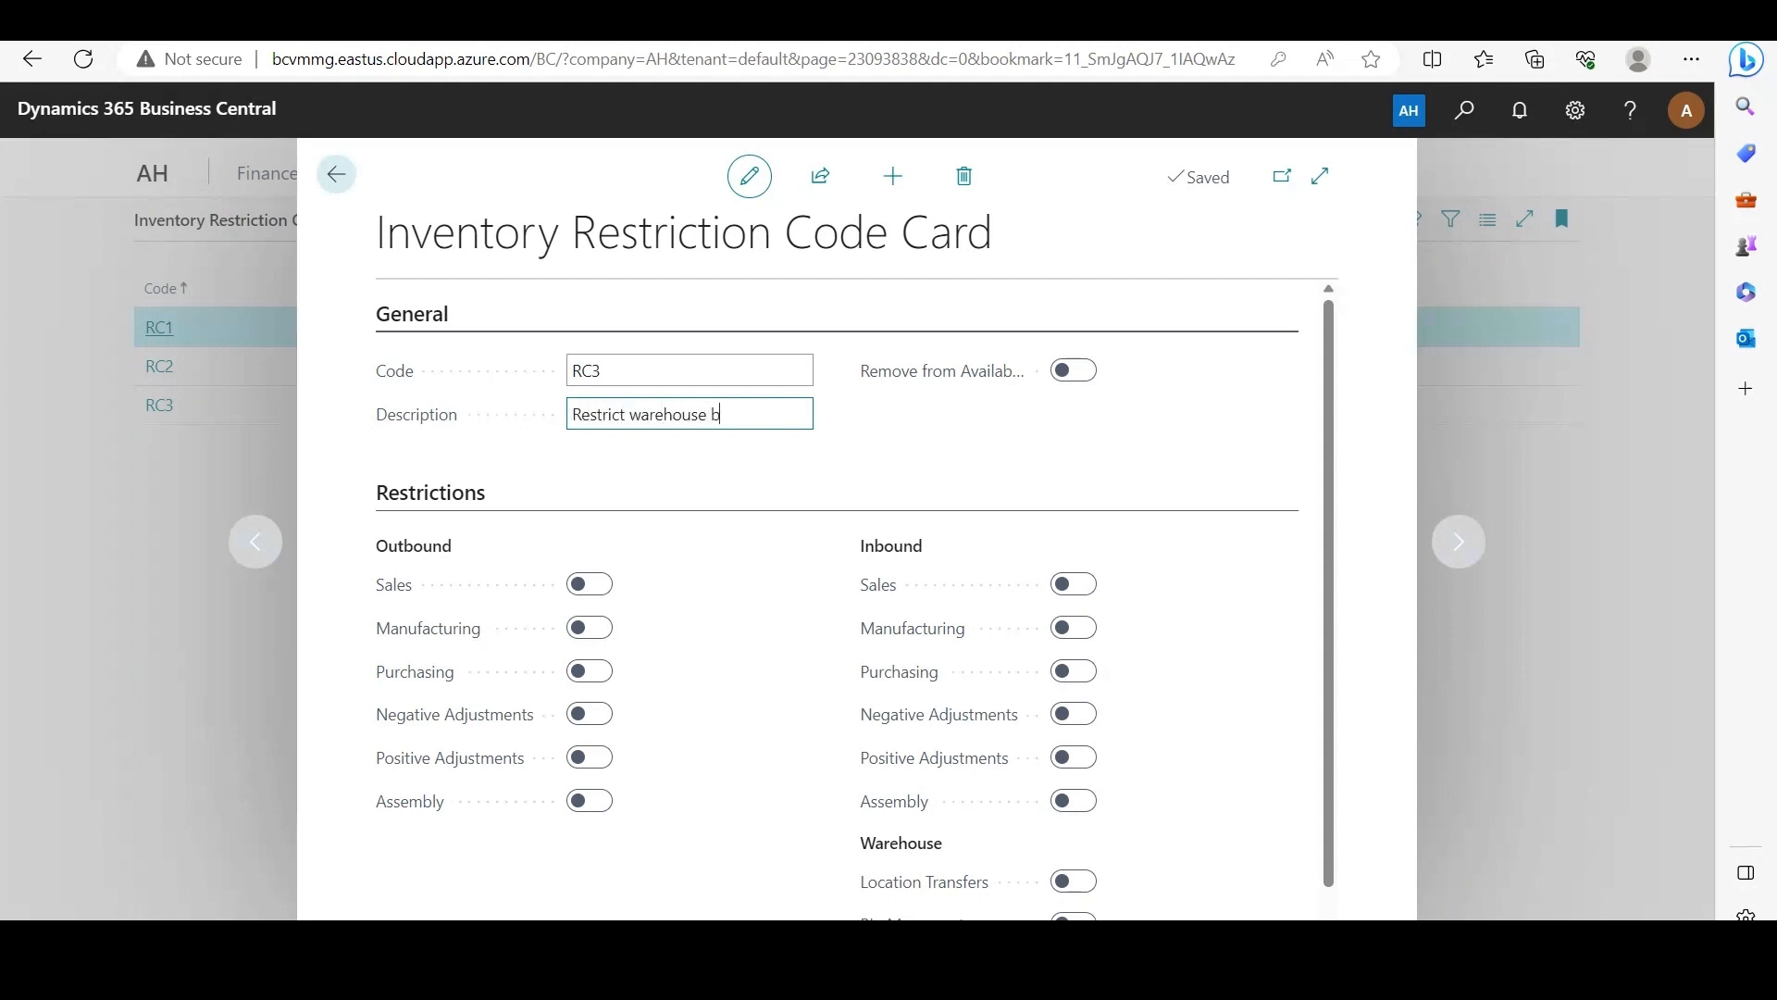
type("in movements")
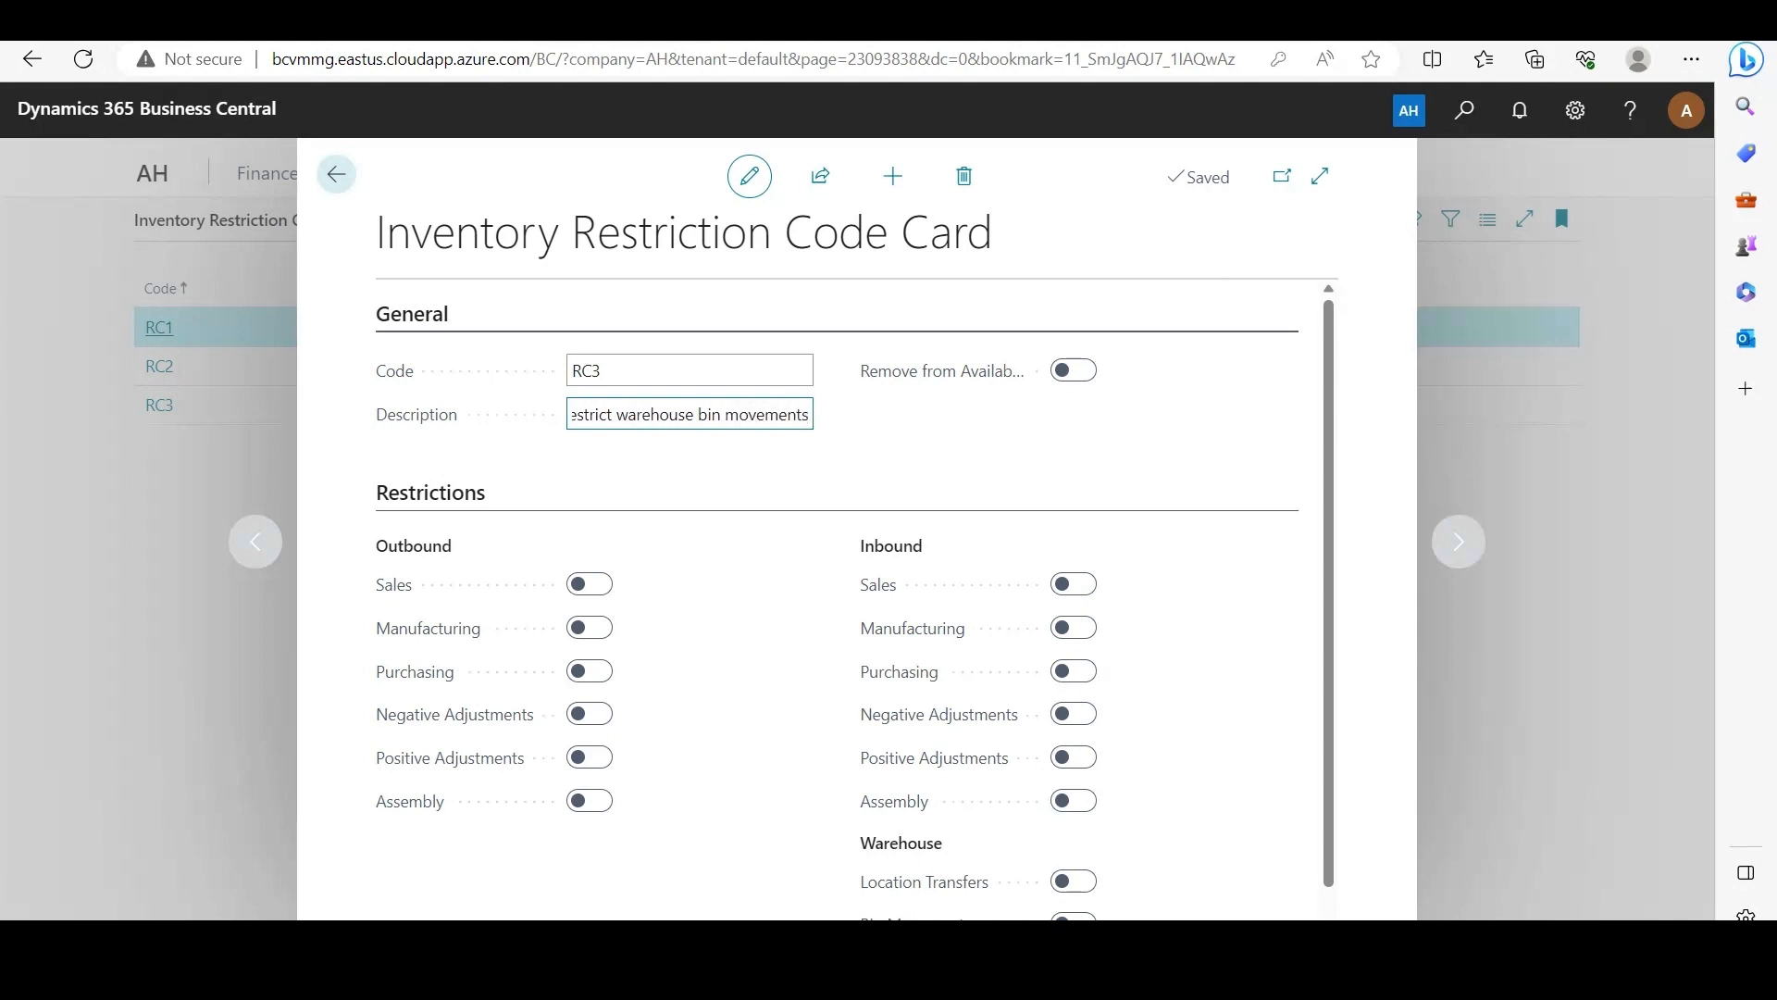
key("Tab")
Step: Enable the warehouse Bin Movements restriction on the RC3 code card
scroll(837, 600, "down", 1)
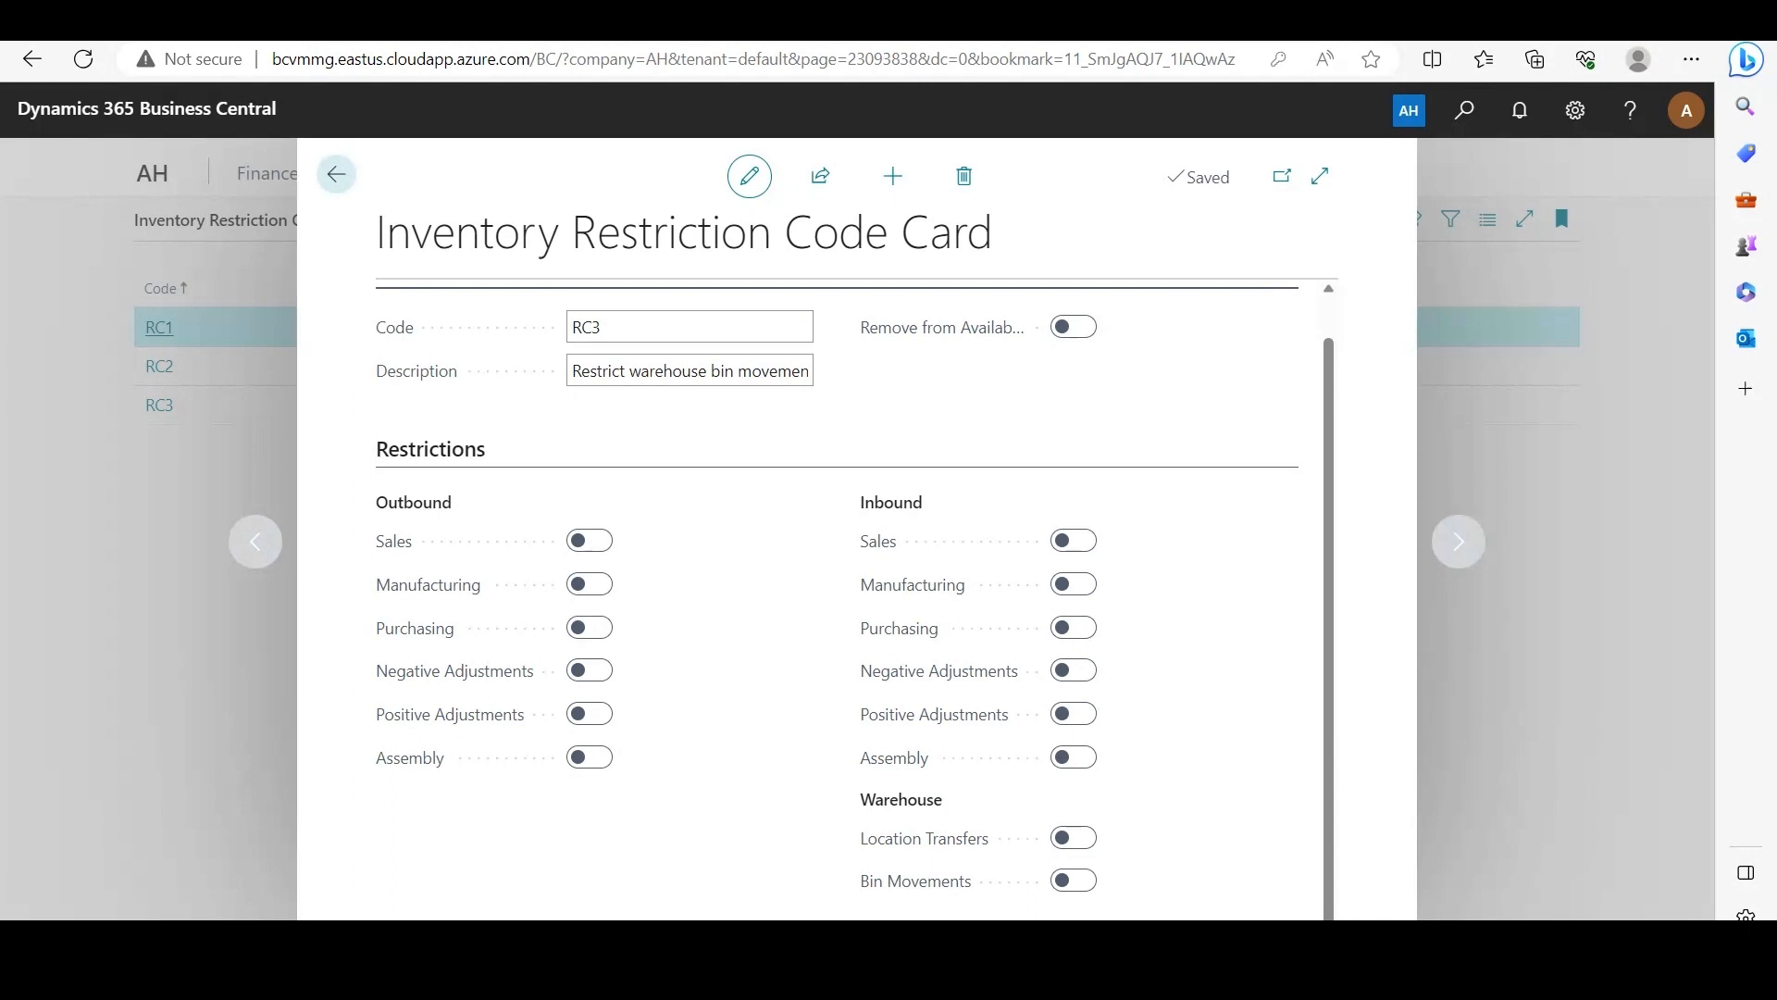
left_click_drag(452, 503, 376, 502)
left_click_drag(924, 503, 859, 503)
left_click_drag(943, 800, 859, 800)
left_click(855, 799)
left_click(1073, 880)
left_click(1074, 670)
left_click(590, 627)
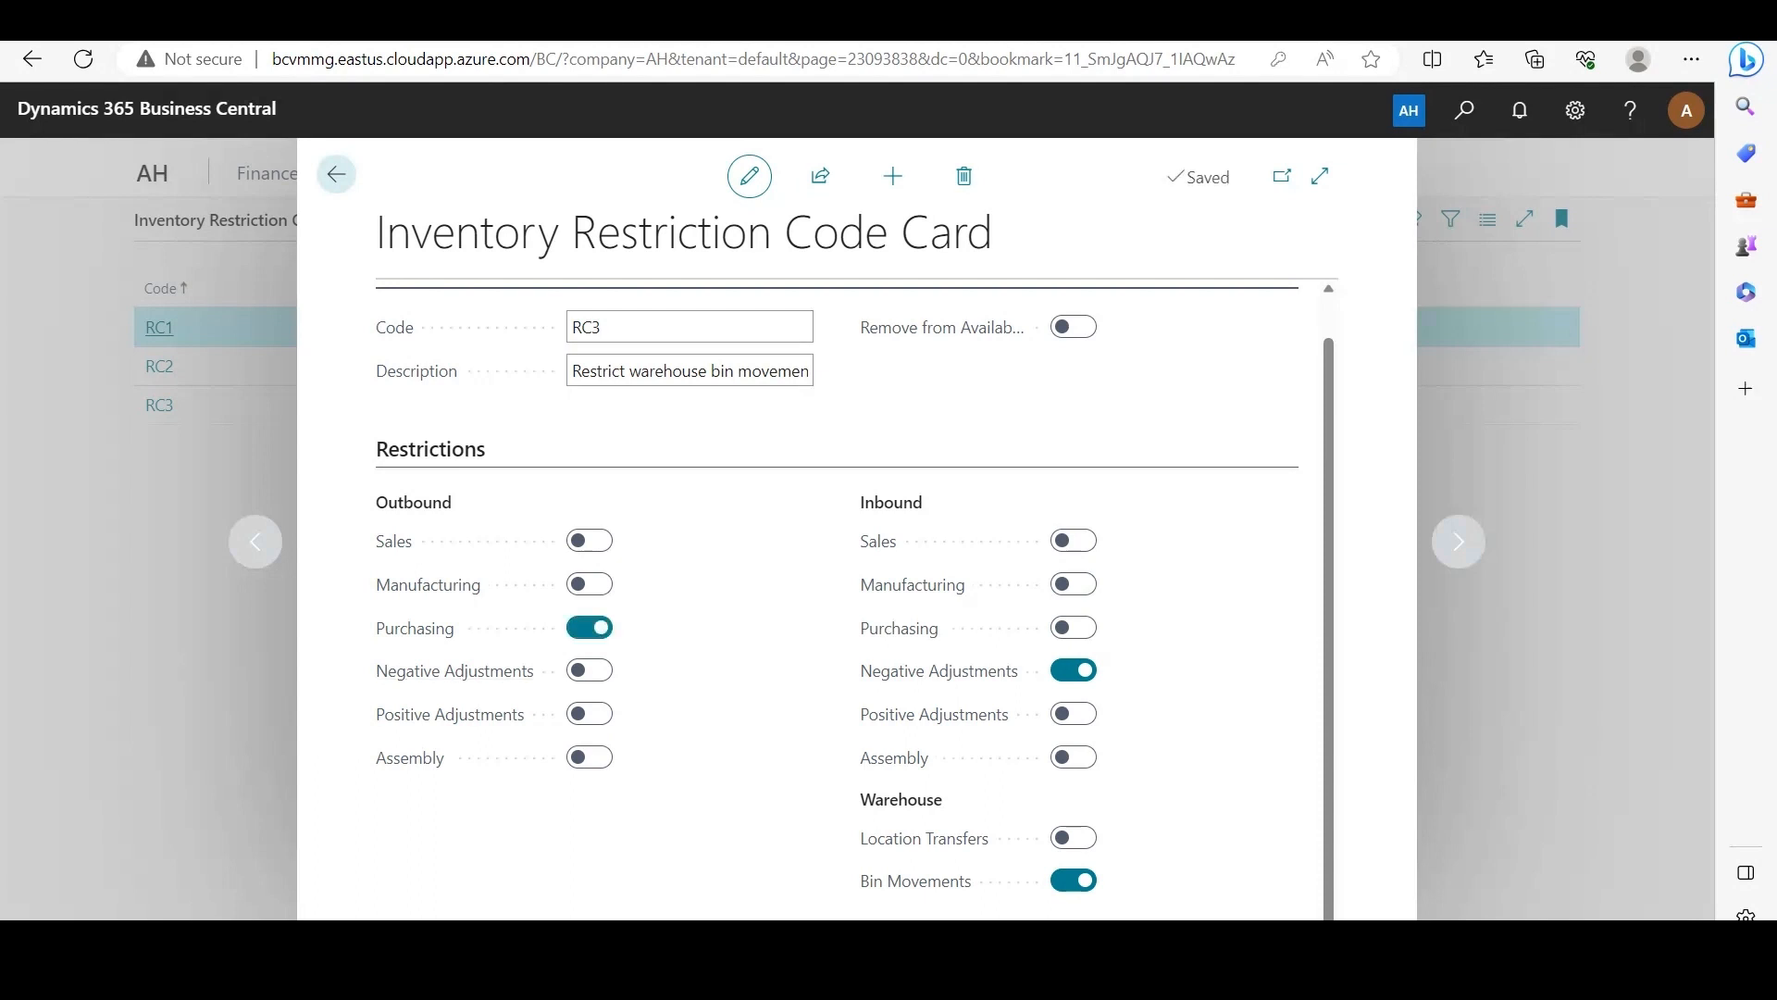
left_click(589, 627)
left_click(1074, 670)
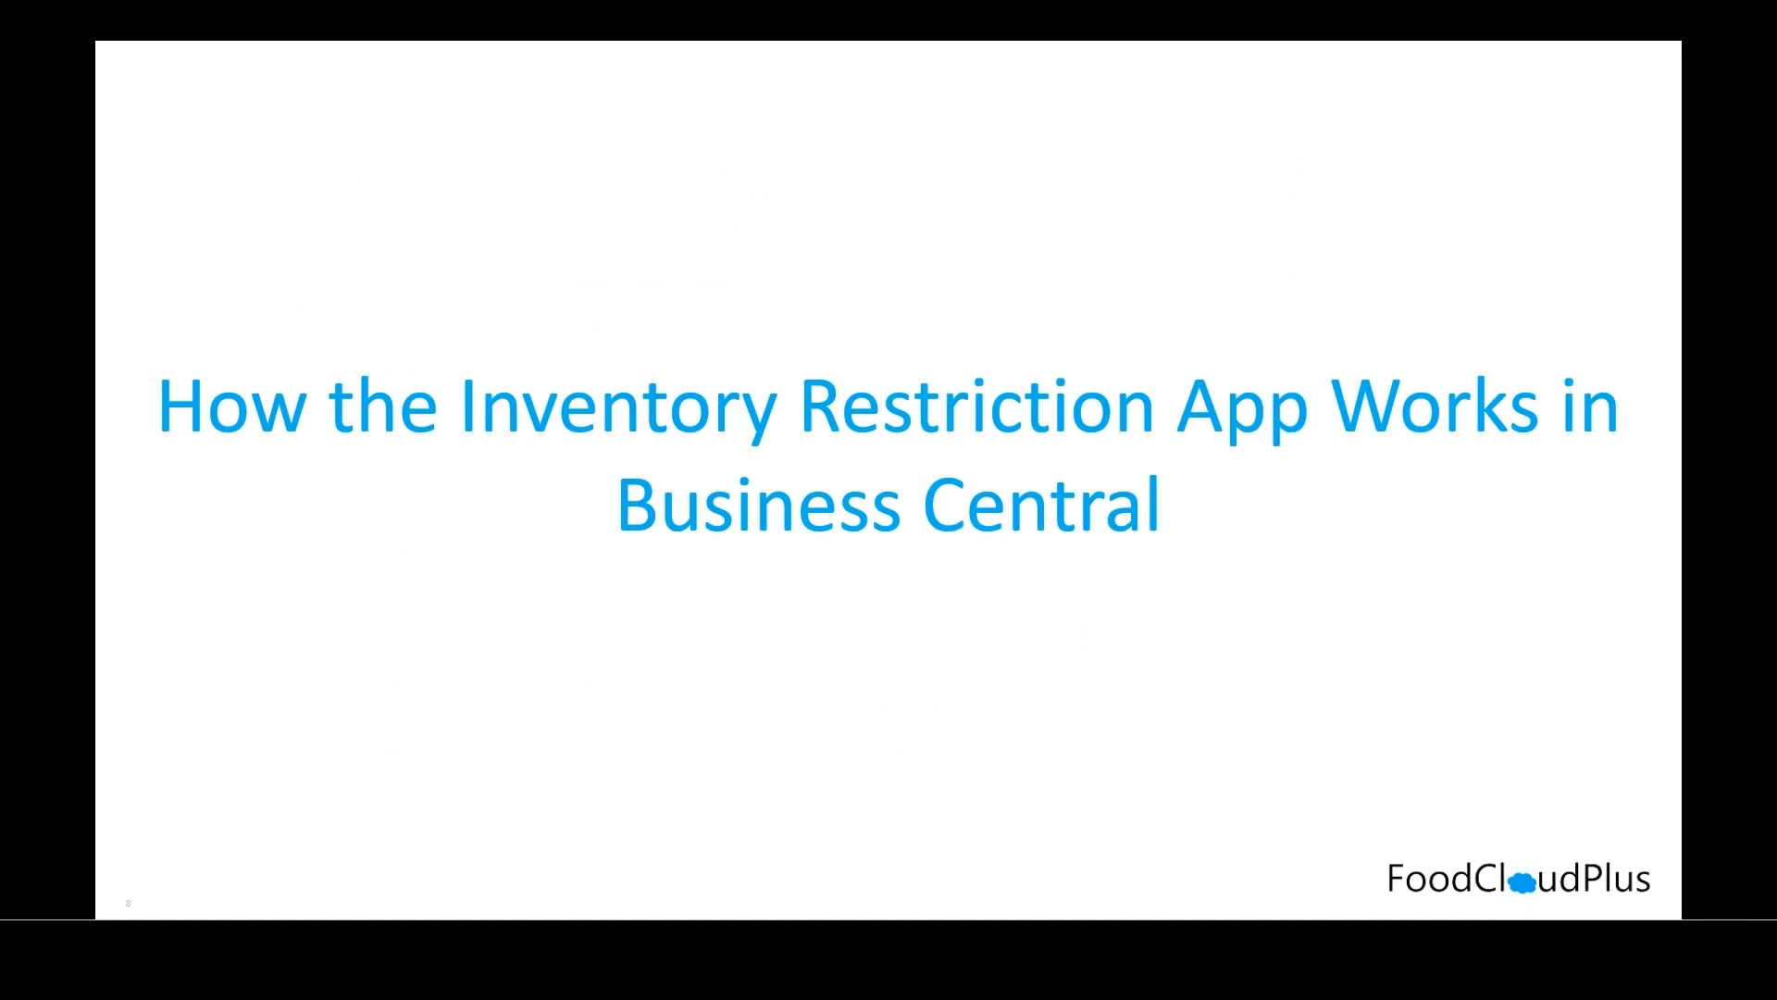
key("Right")
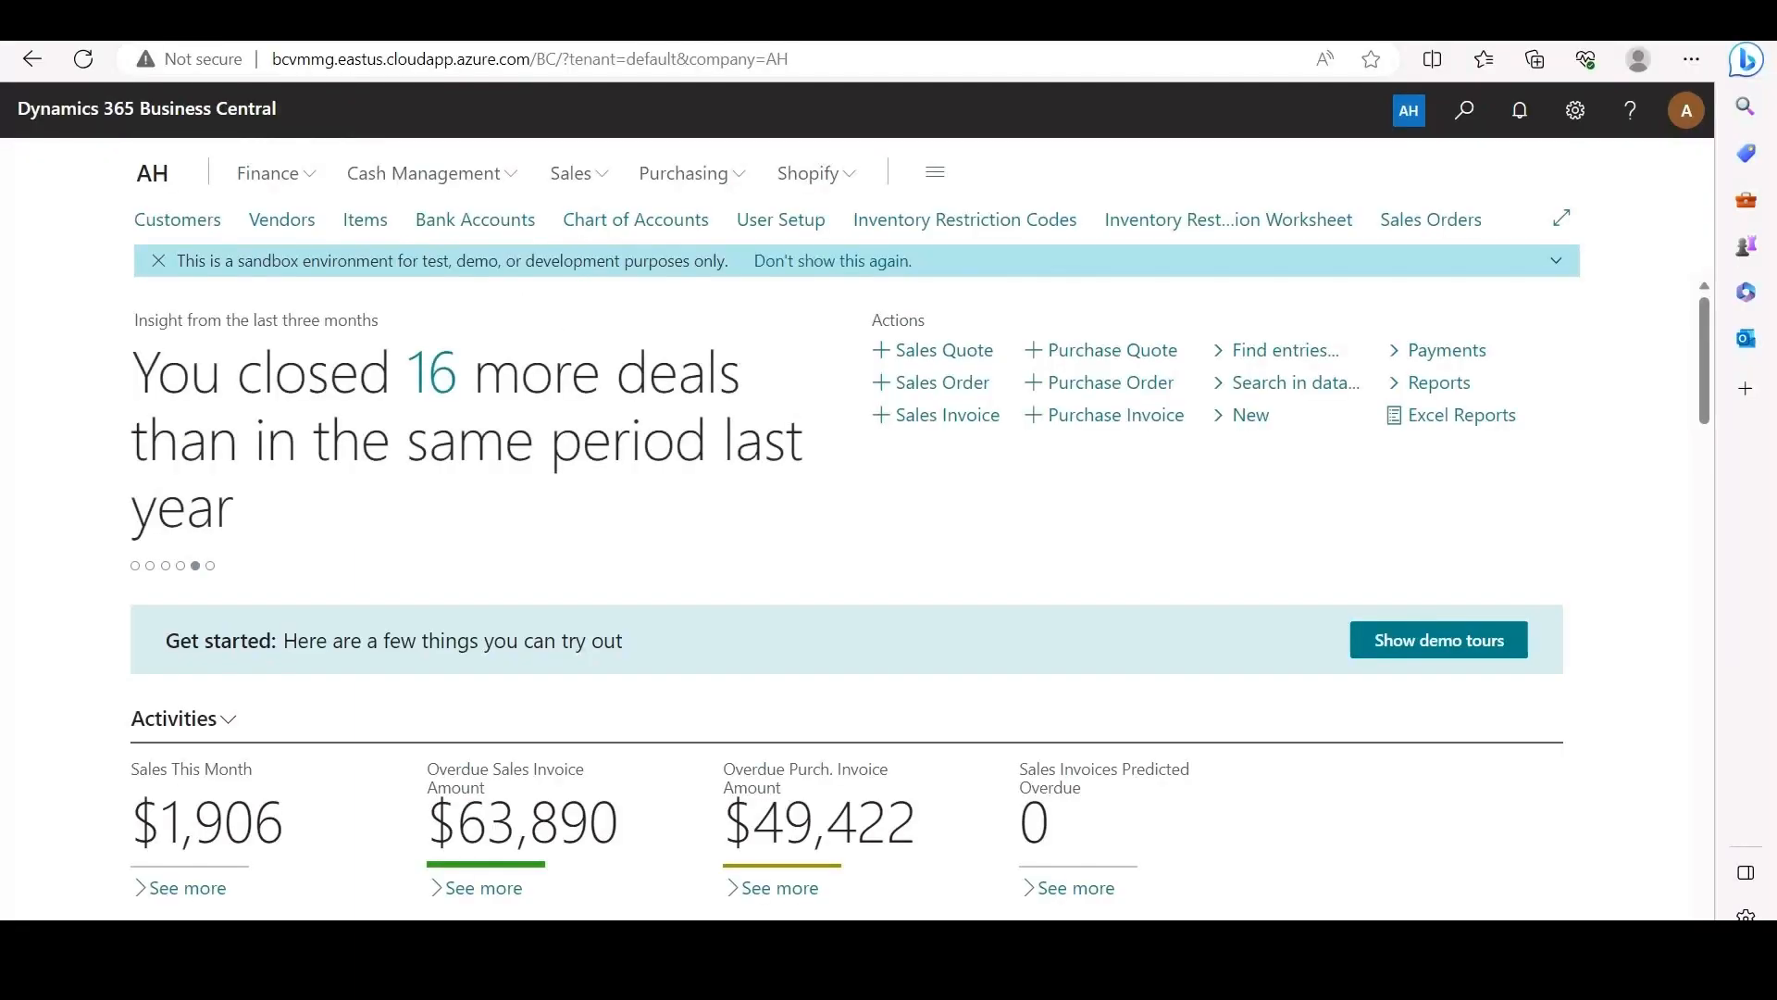
Step: Open the Inventory Restriction Worksheet, filter it to item F00001 and calculate the worksheet lines
left_click(1228, 220)
left_click(618, 334)
left_click(817, 334)
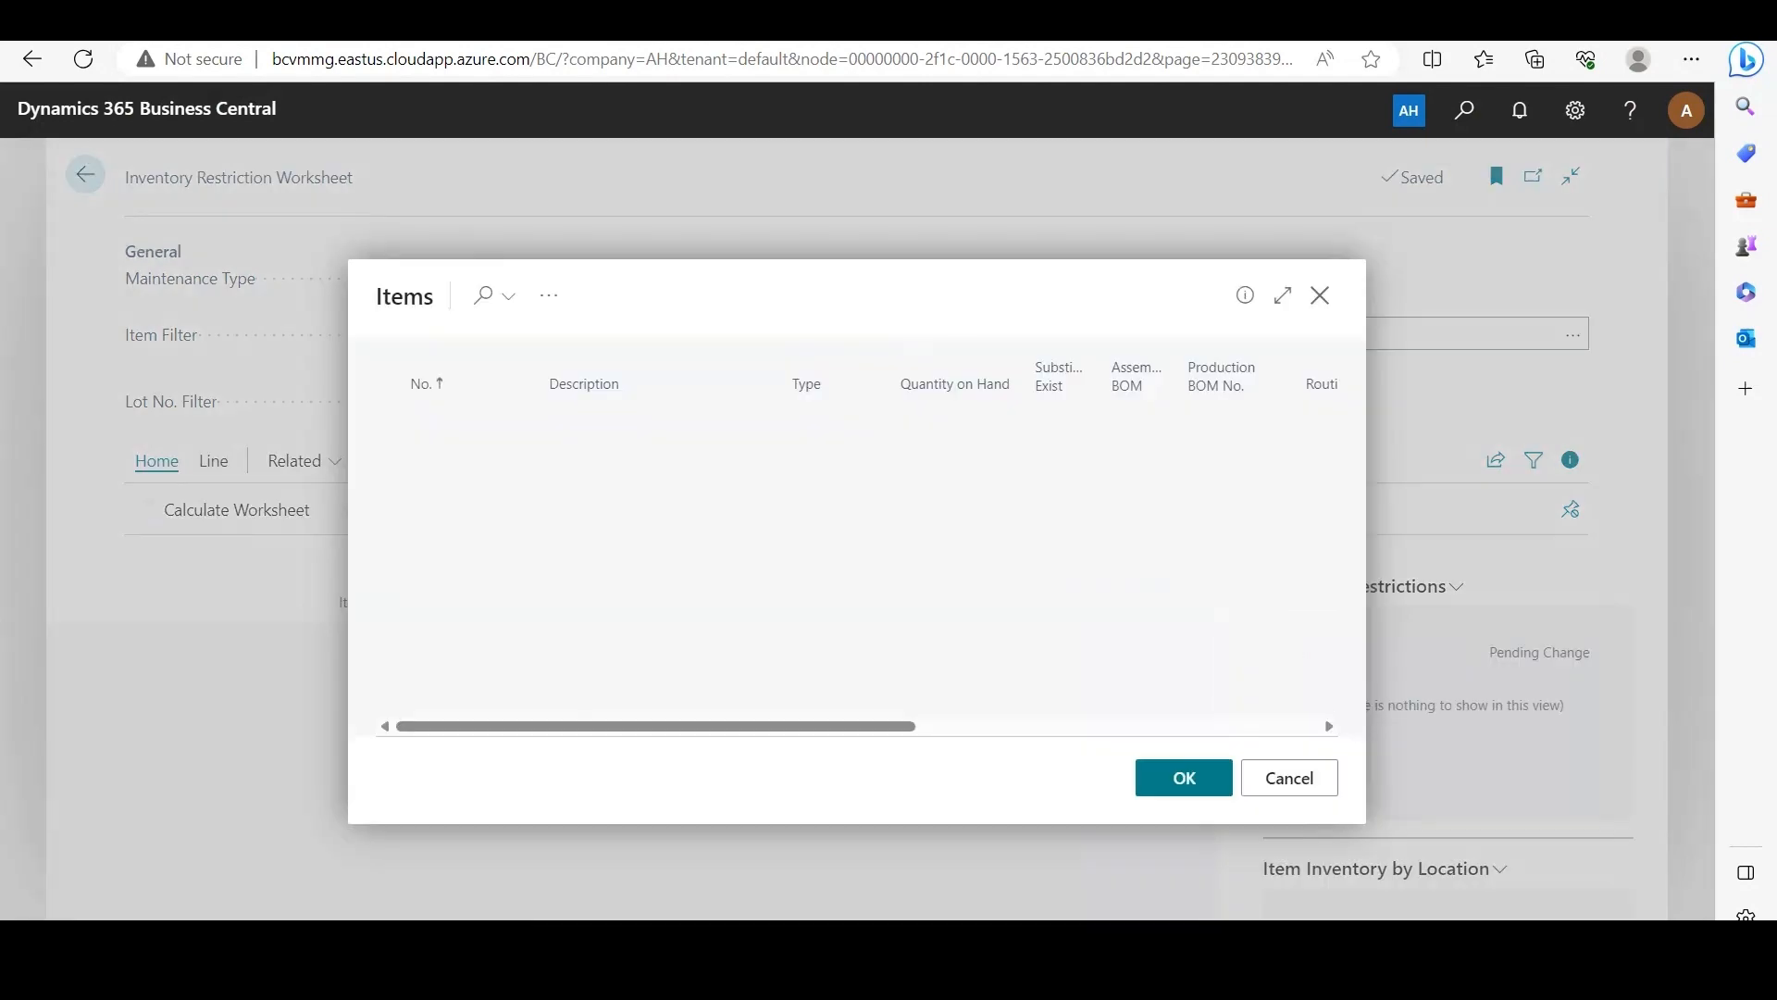
key("Down")
key("Down")
key("Down")
key("Down")
key("Down")
key("Down")
key("Down")
key("Down")
key("Down")
key("Down")
key("Down")
key("Down")
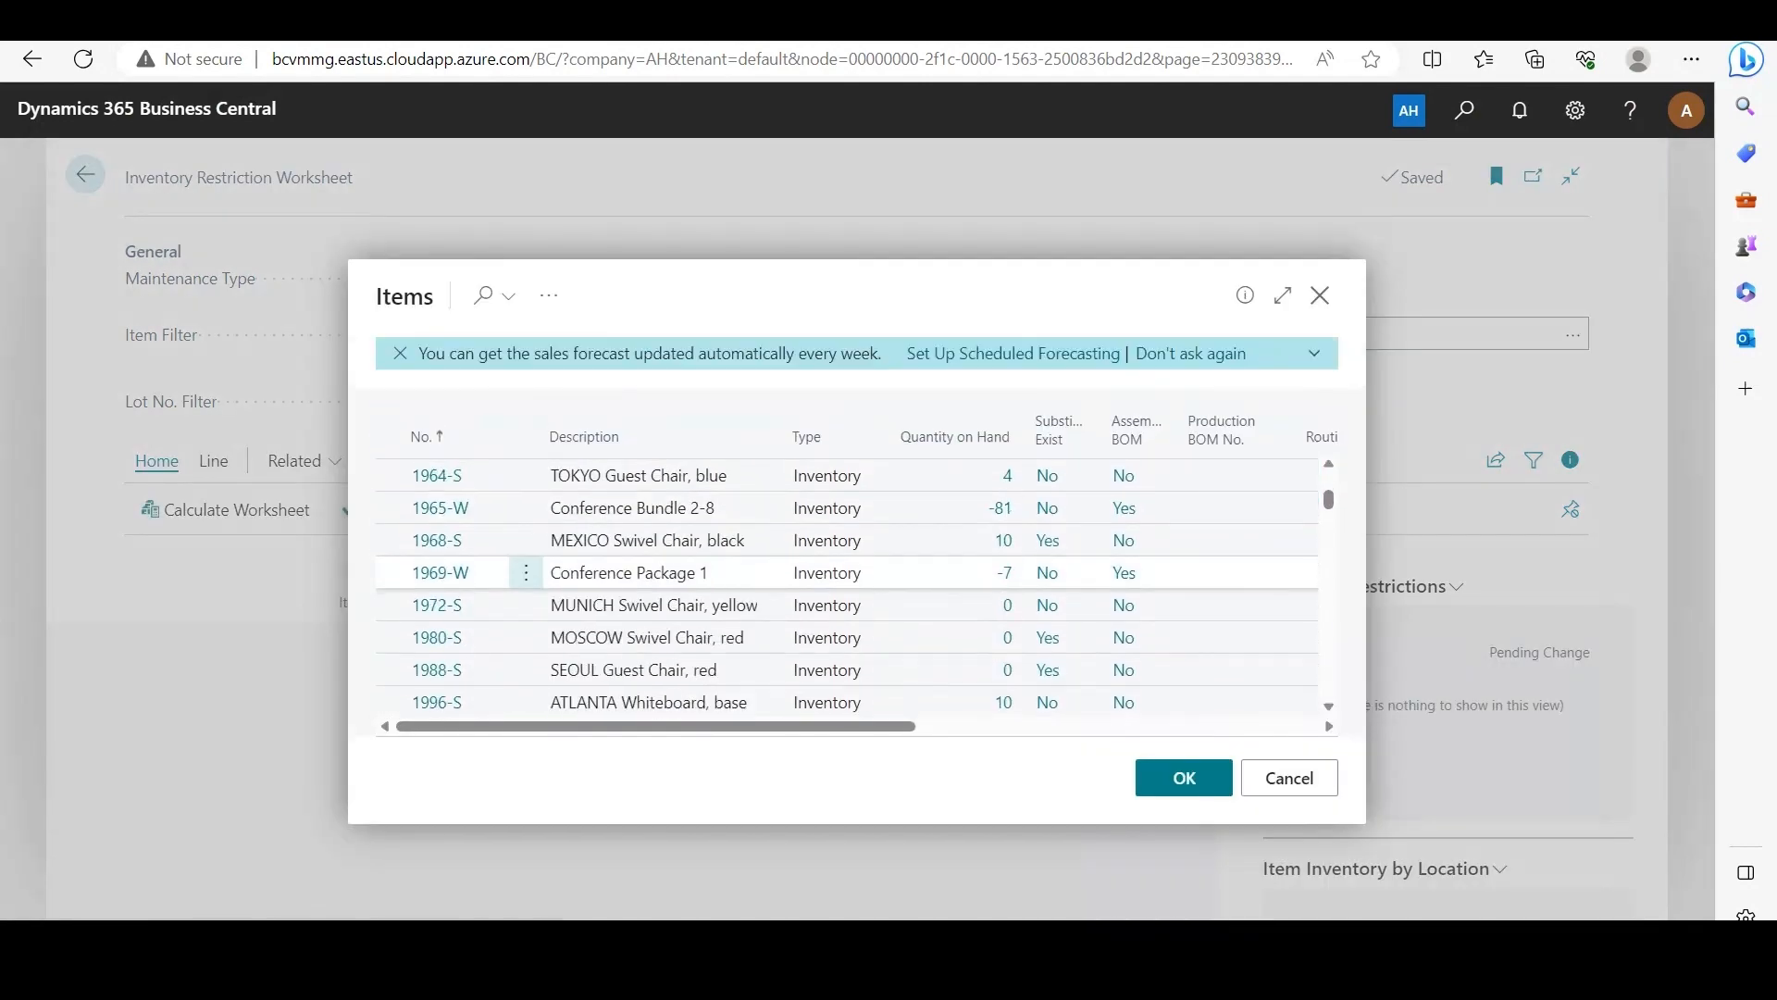
key("Return")
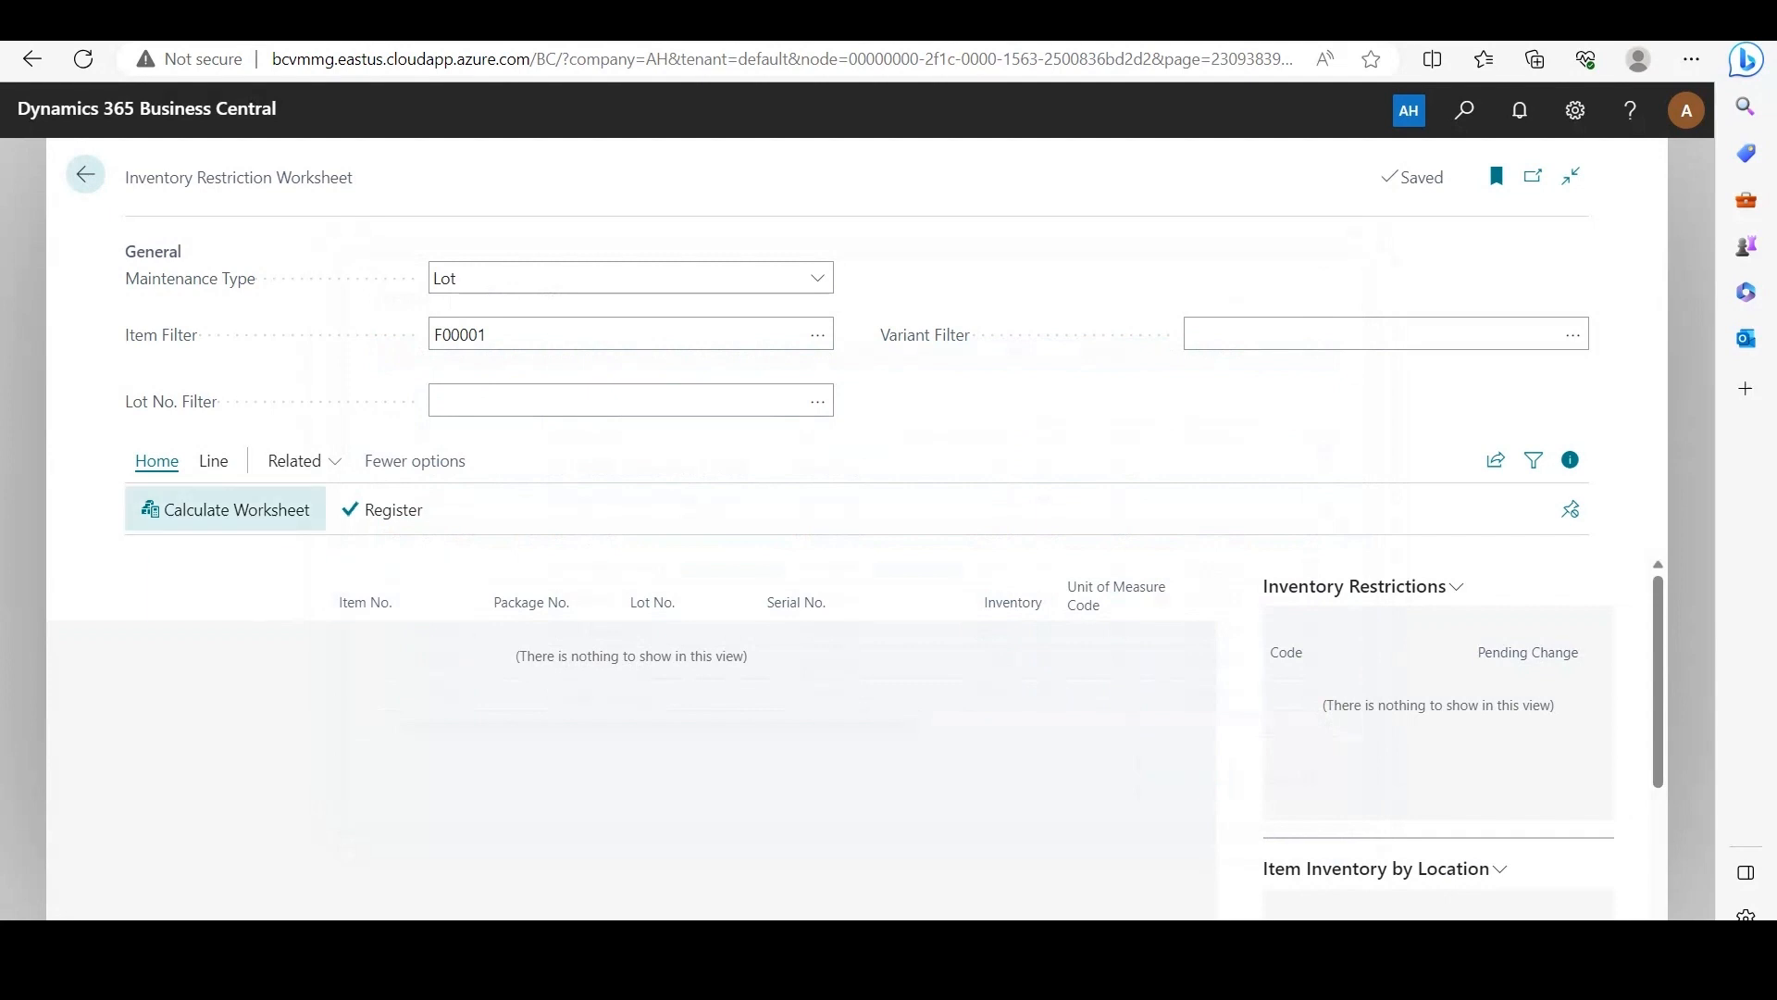
left_click(226, 509)
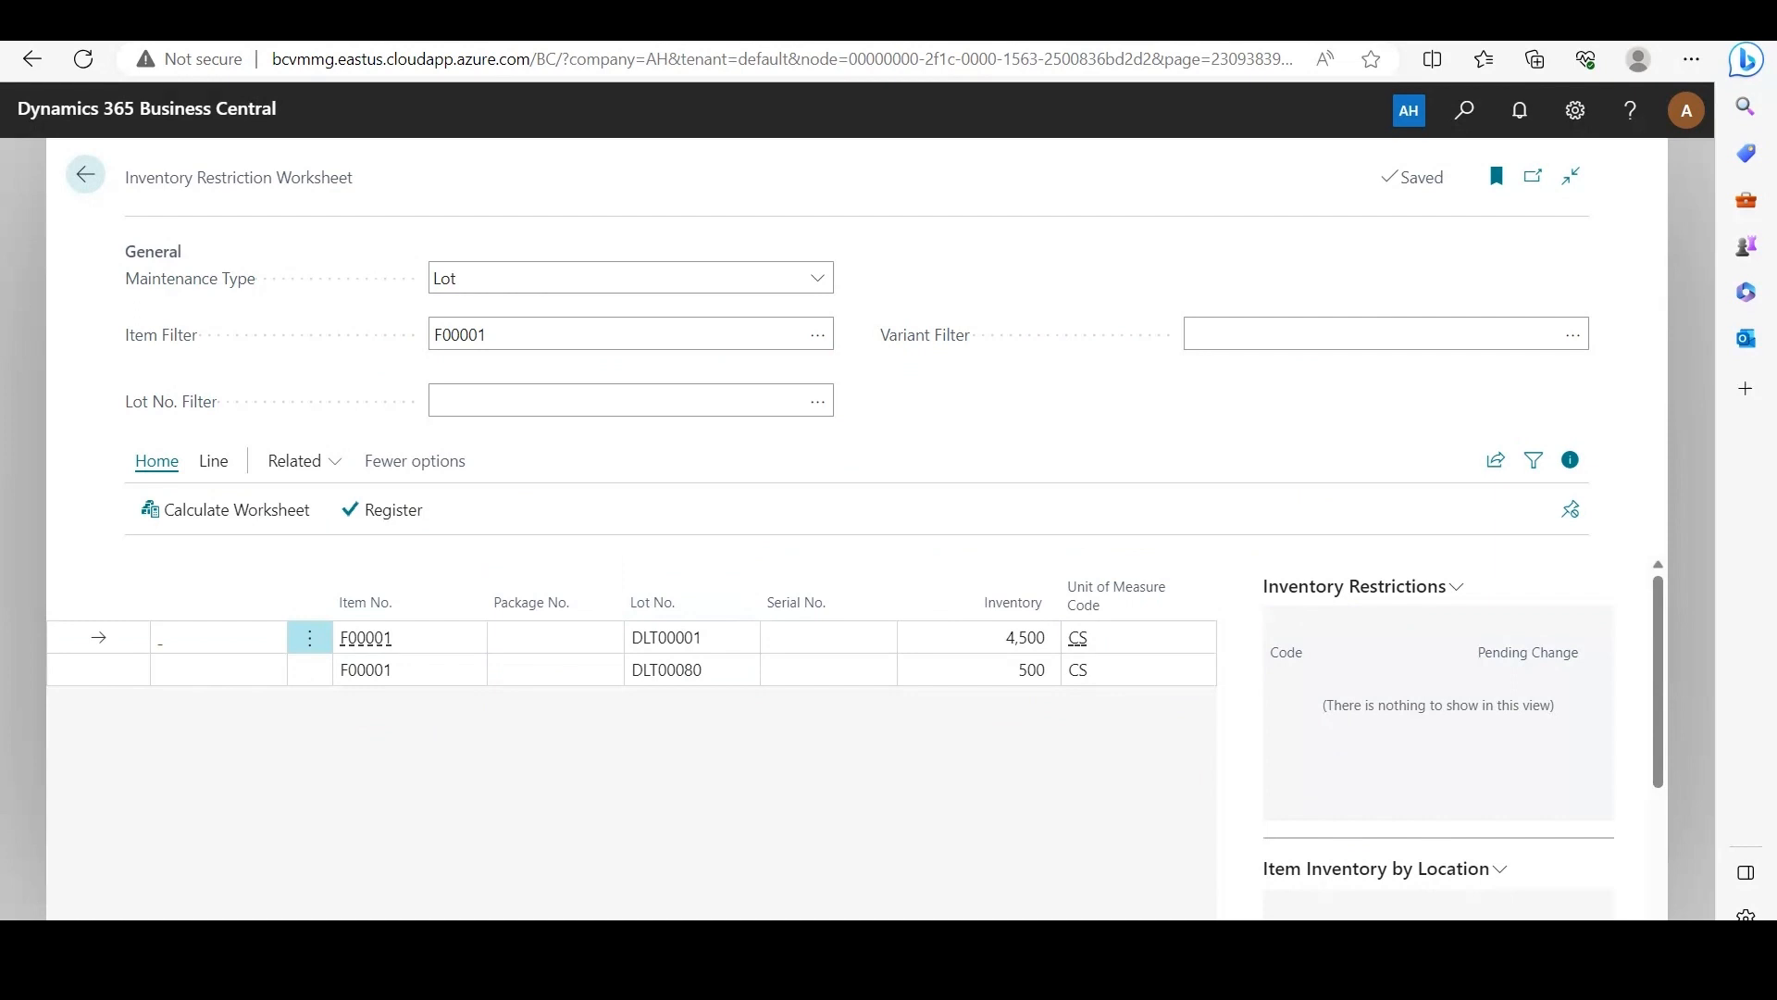
Step: Add restriction code RC1 to the worksheet line for lot DLT00080, reviewing the code's card before choosing it
left_click(98, 670)
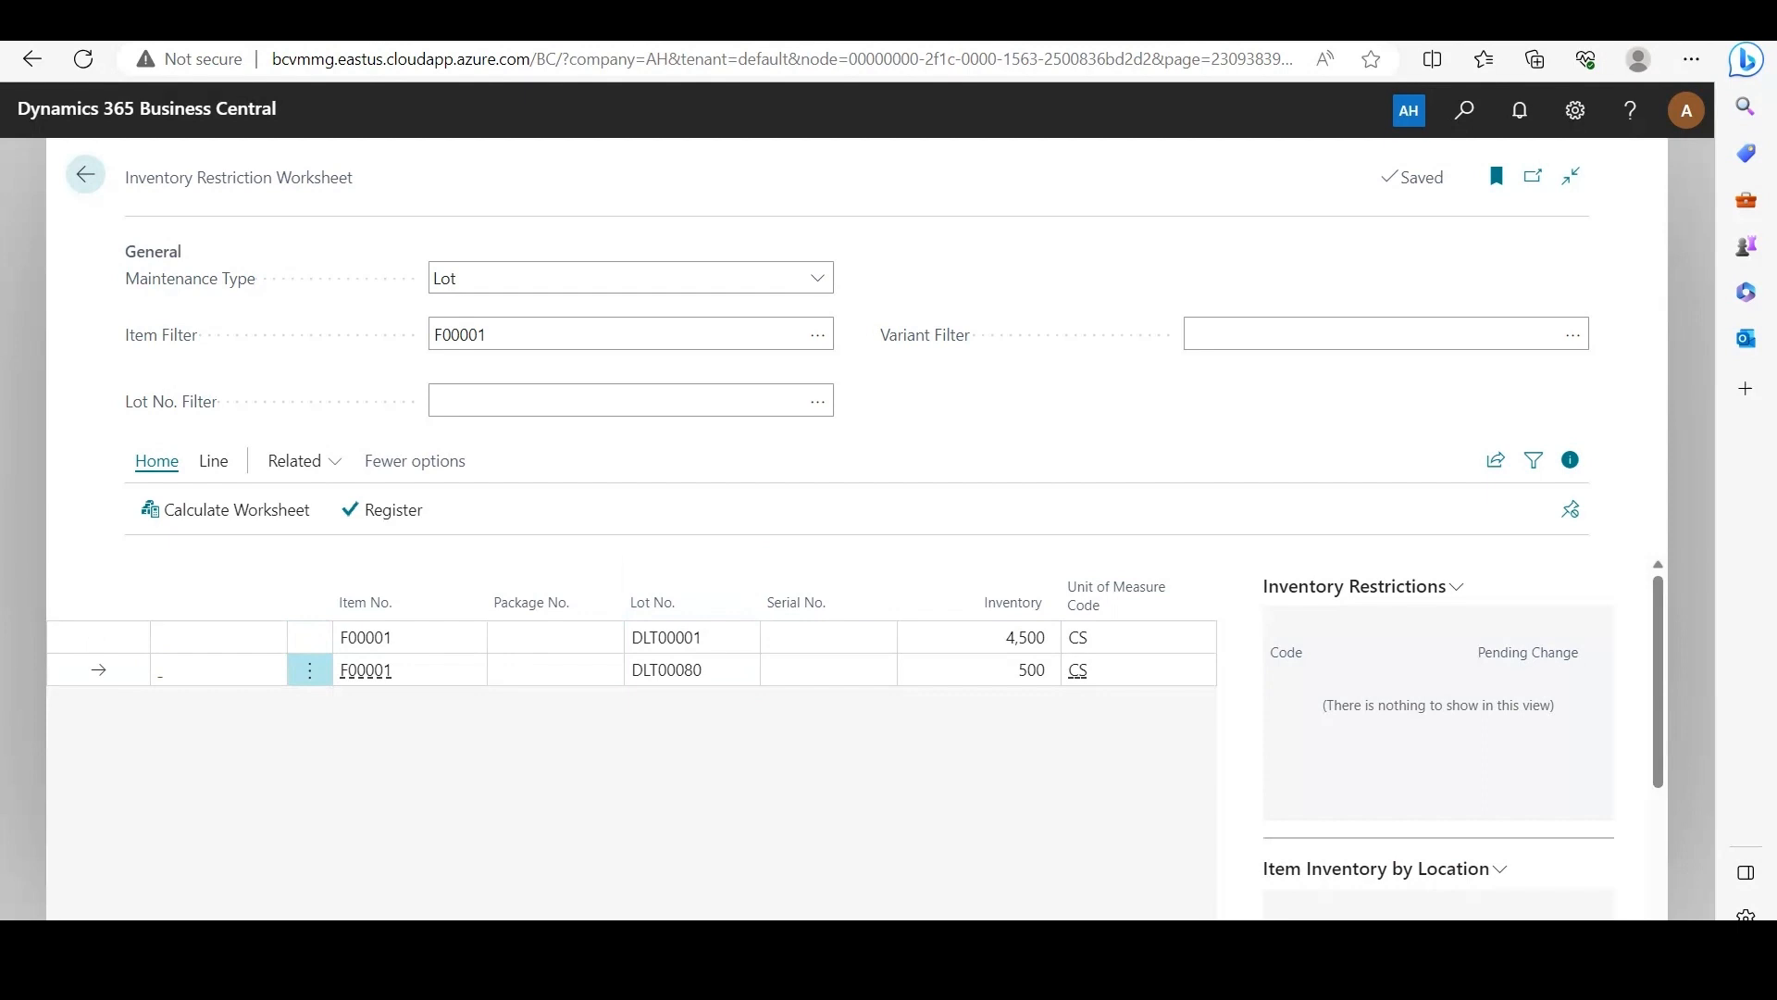
left_click(213, 460)
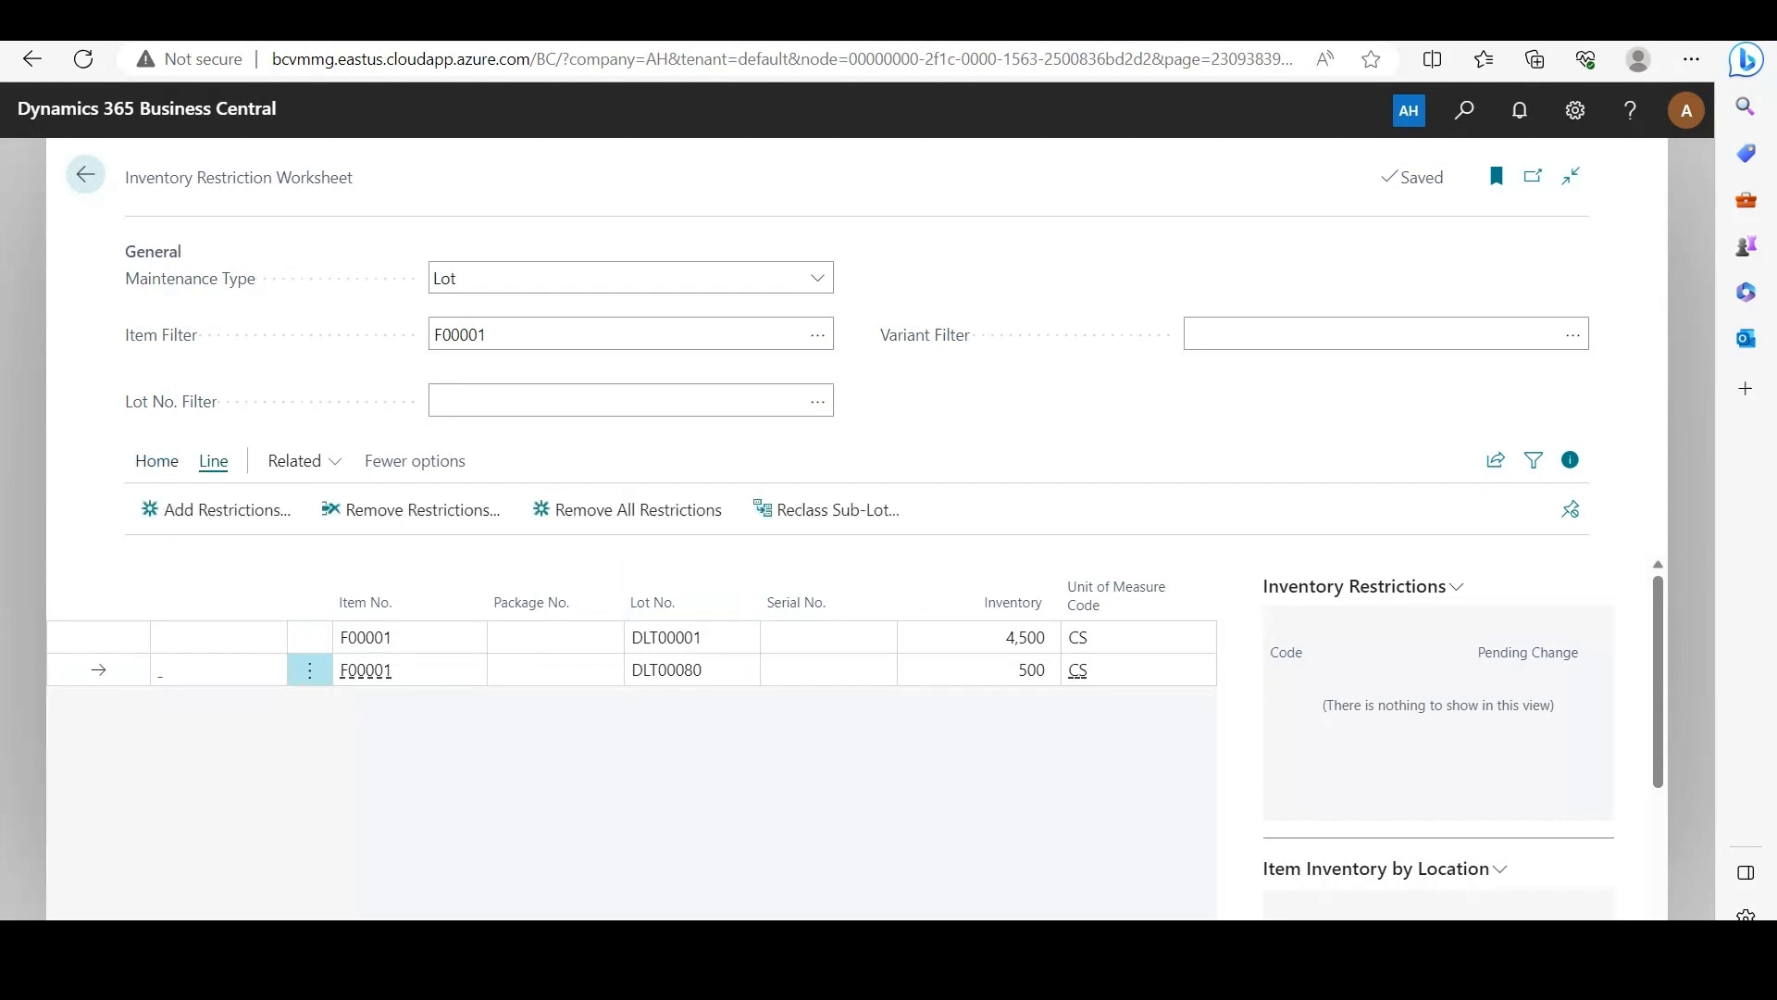
left_click(215, 509)
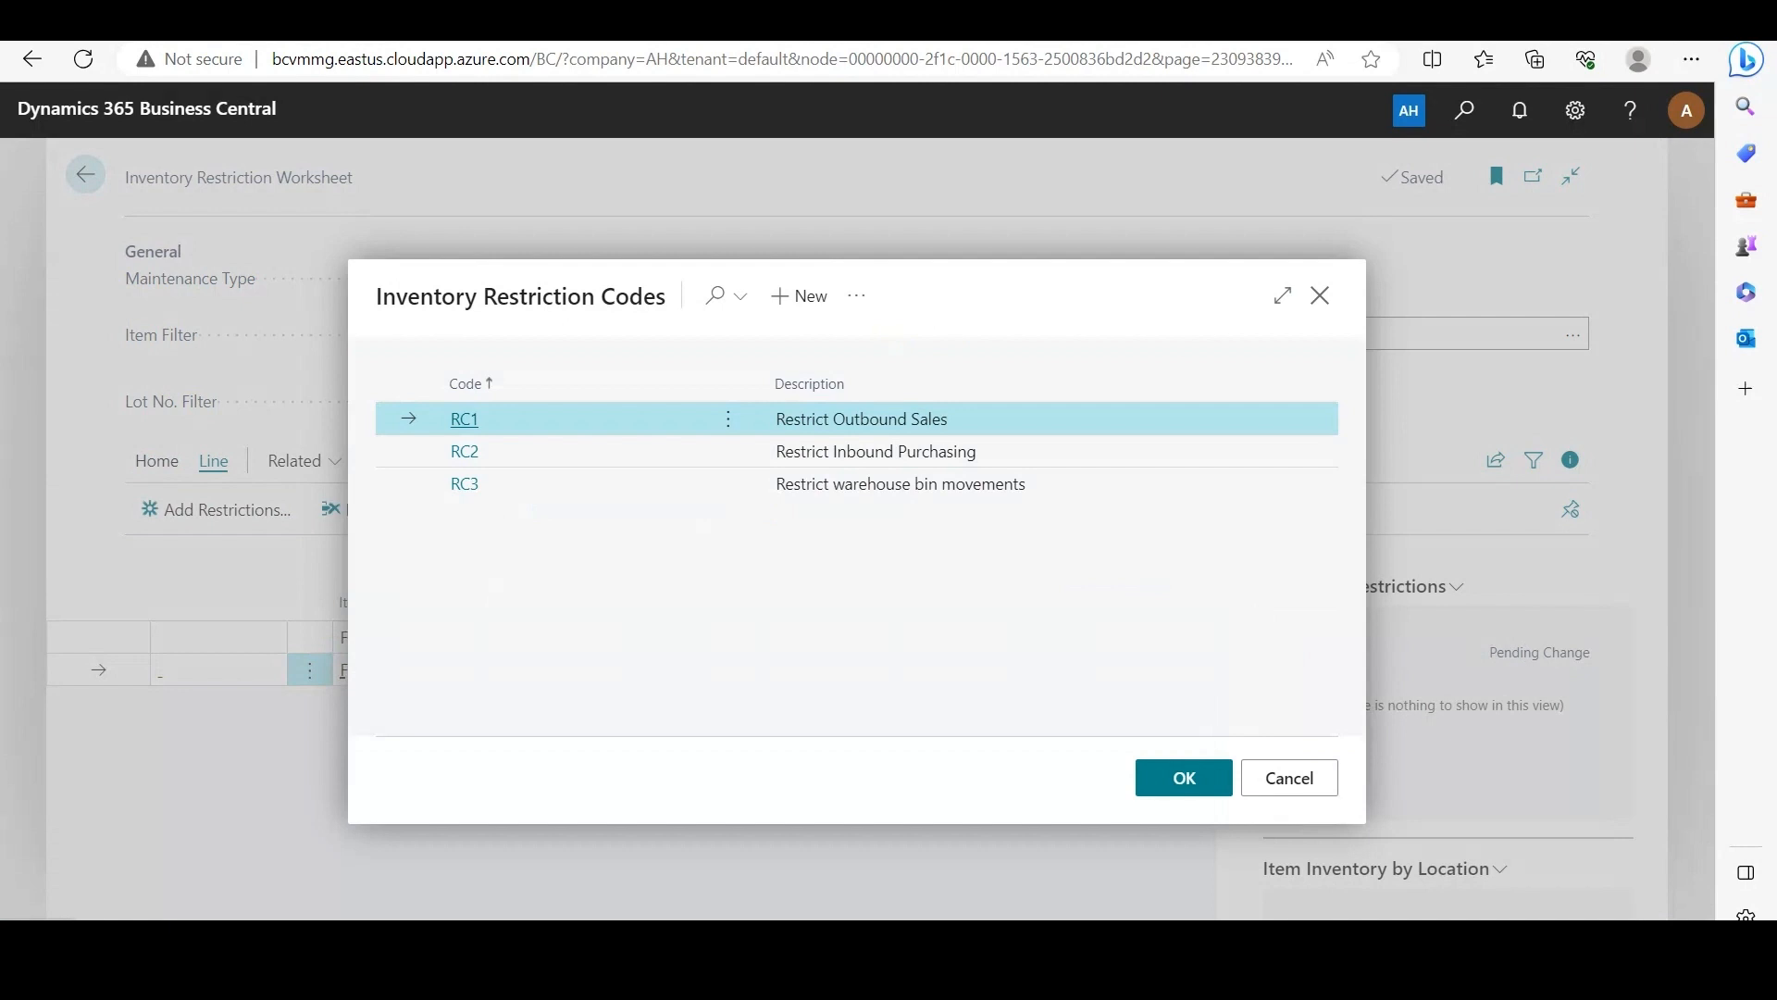
left_click(729, 419)
left_click(677, 456)
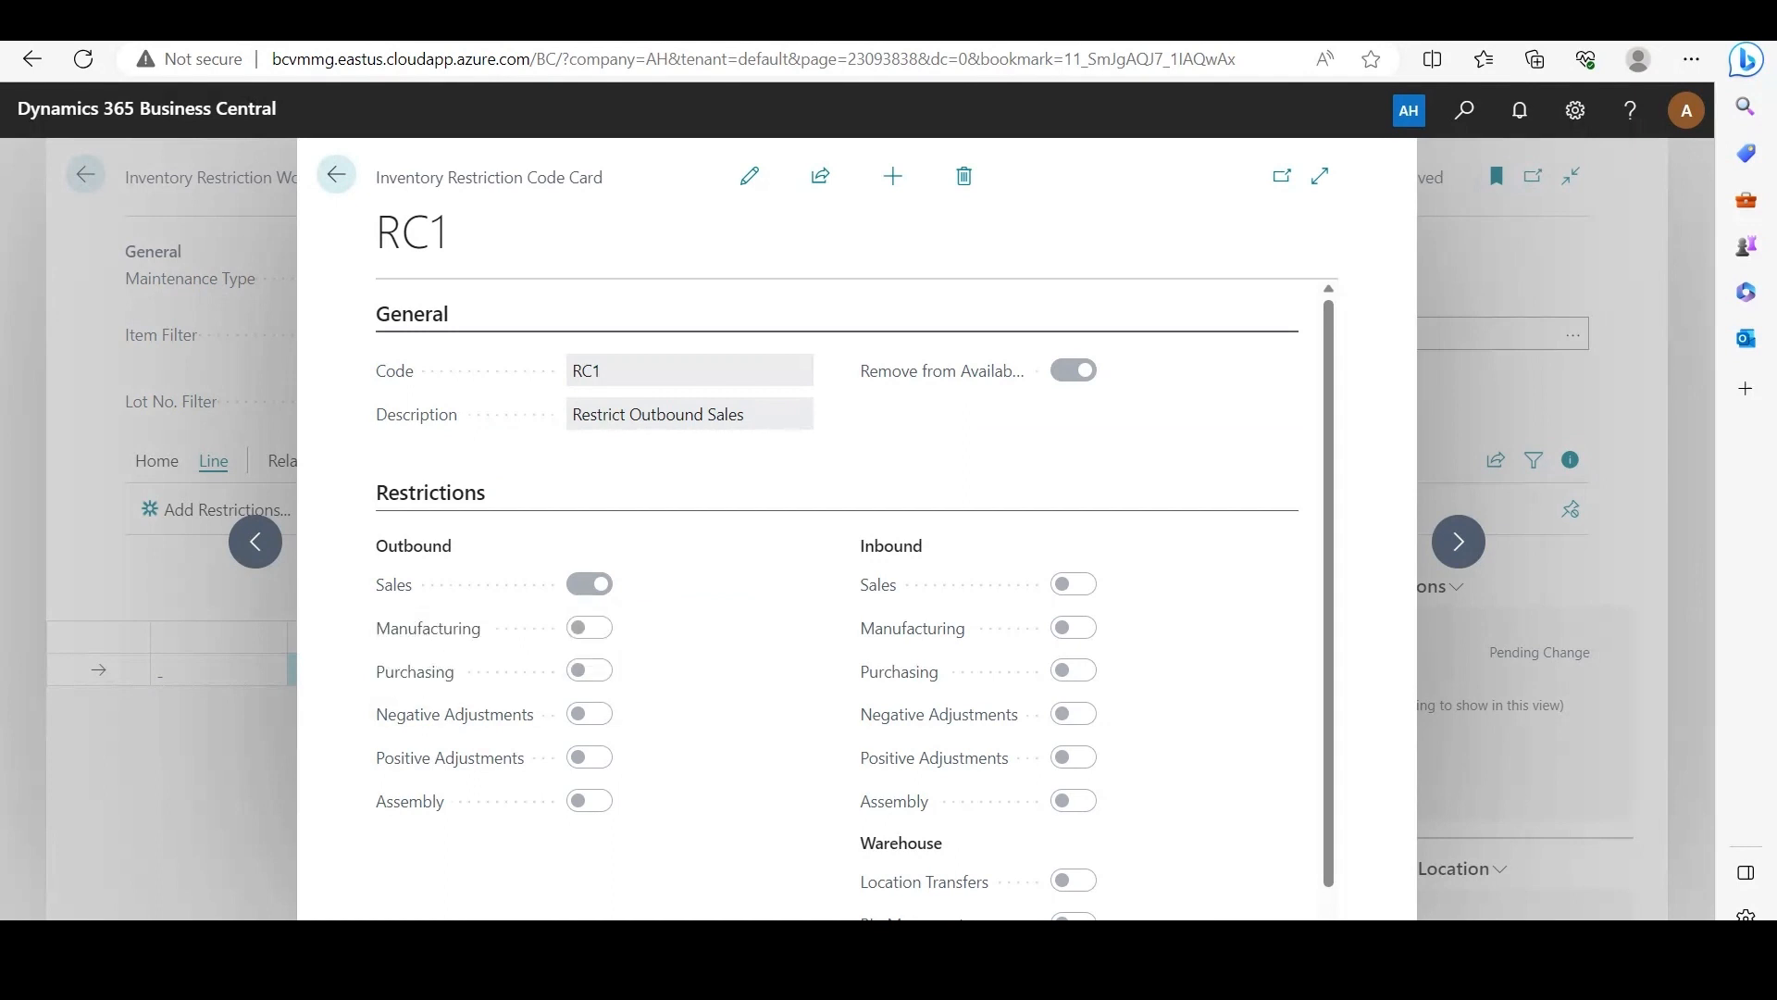
left_click_drag(454, 546, 374, 537)
left_click(374, 537)
key("Escape")
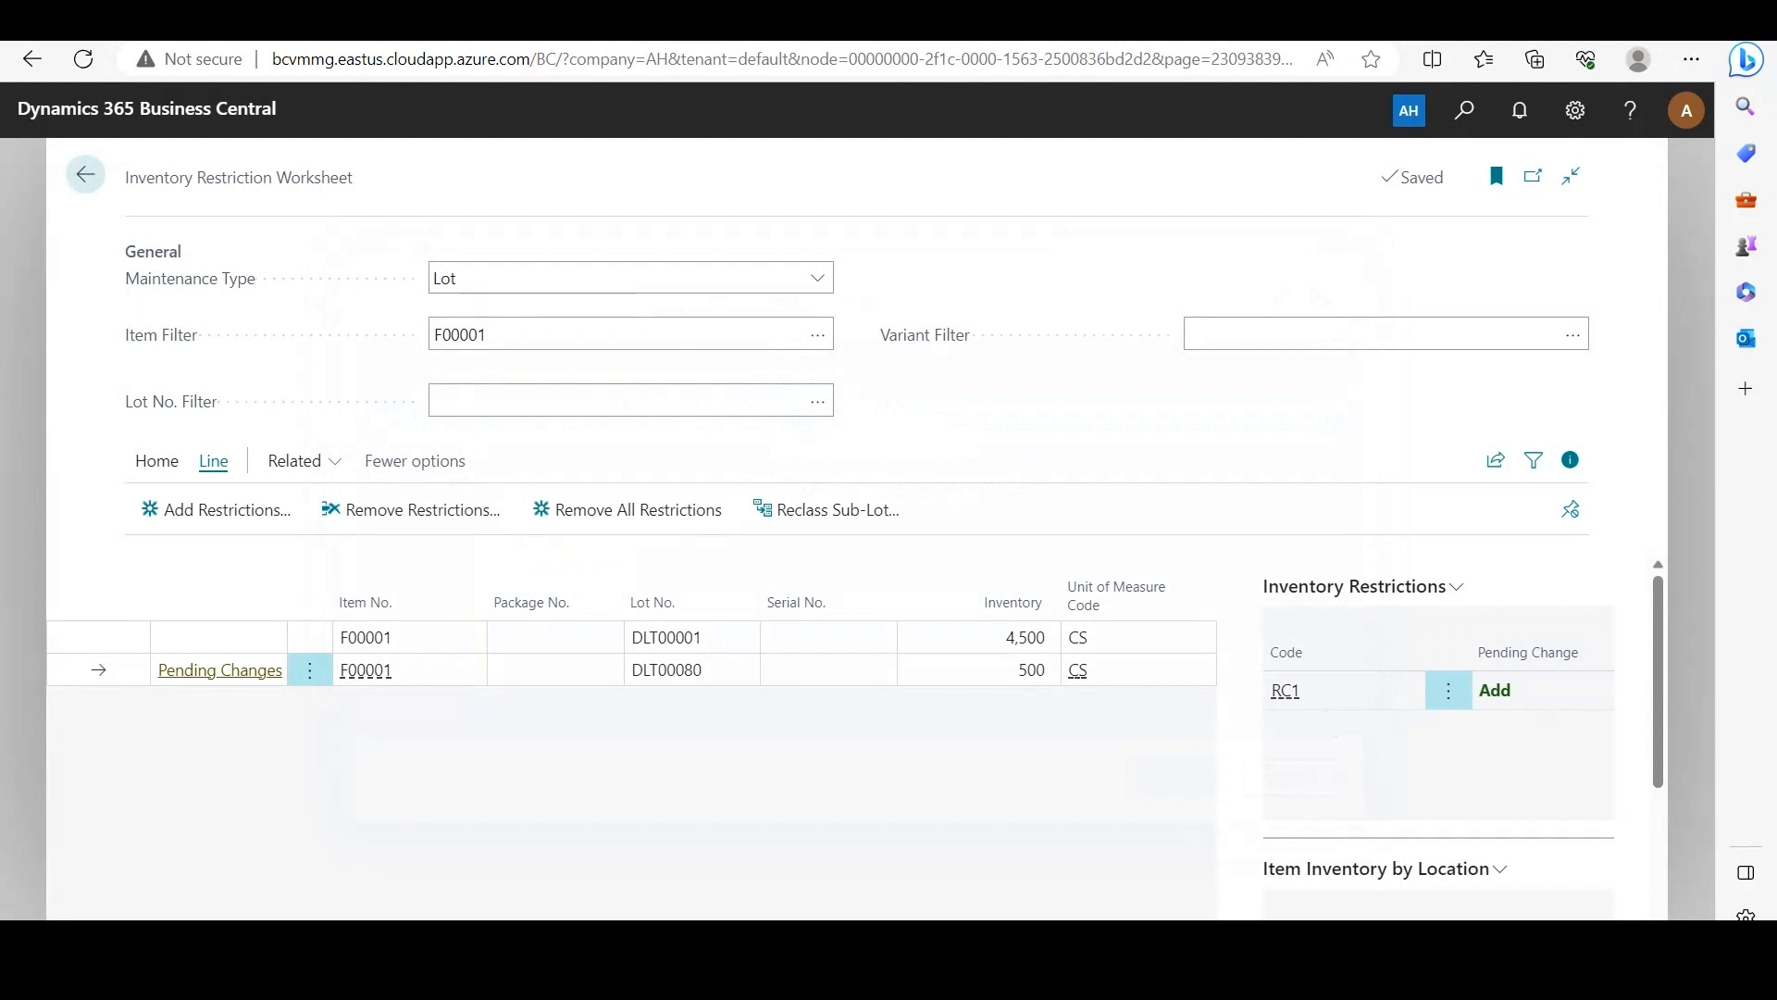
Step: Register the pending changes in the Inventory Restriction Worksheet and return to the home page
left_click(156, 461)
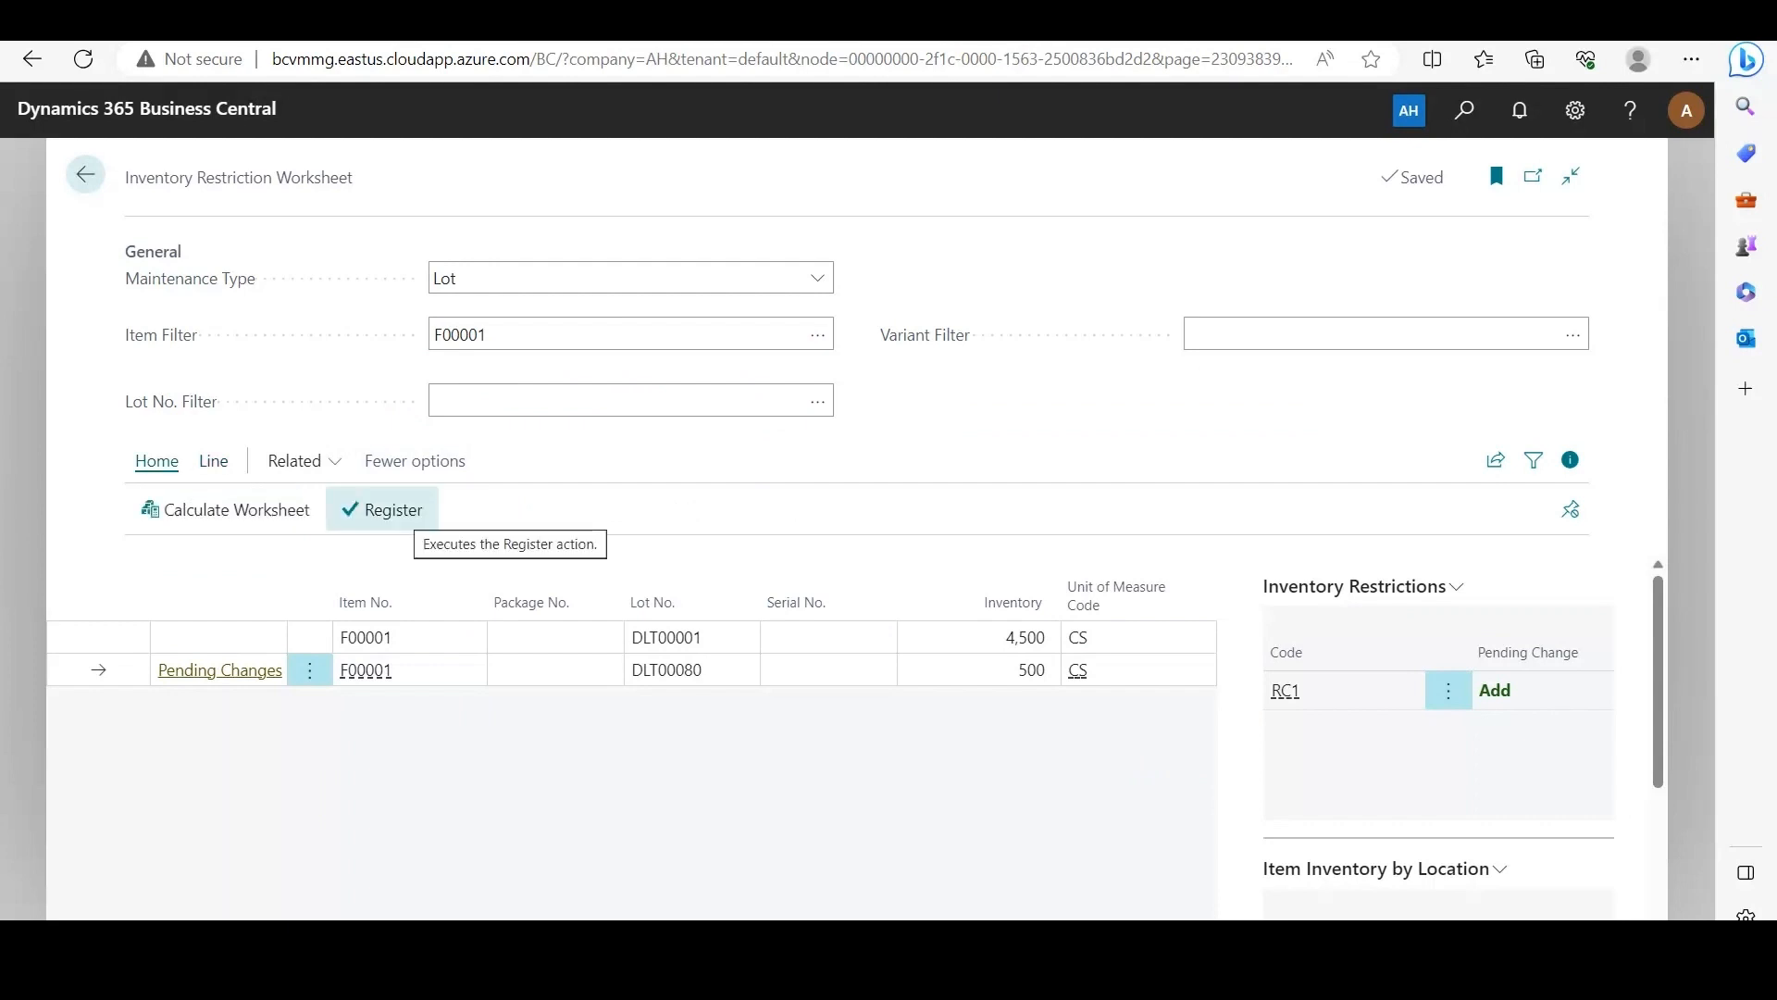
left_click(381, 509)
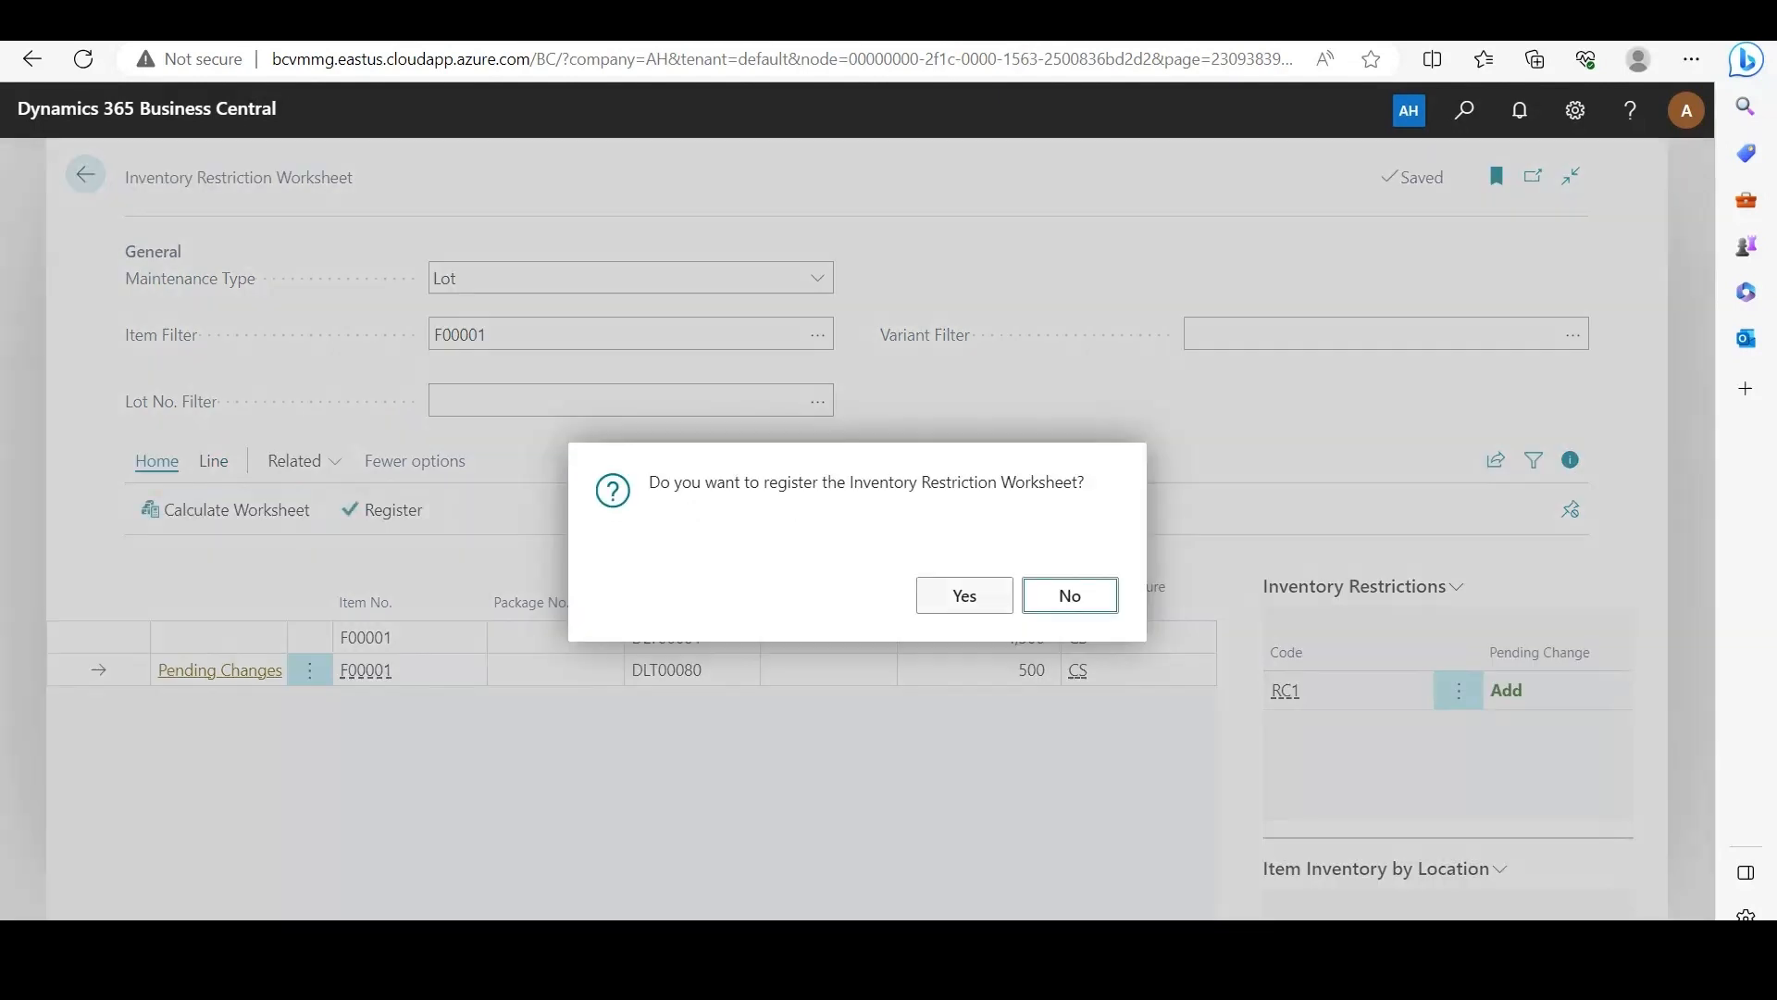
key("Return")
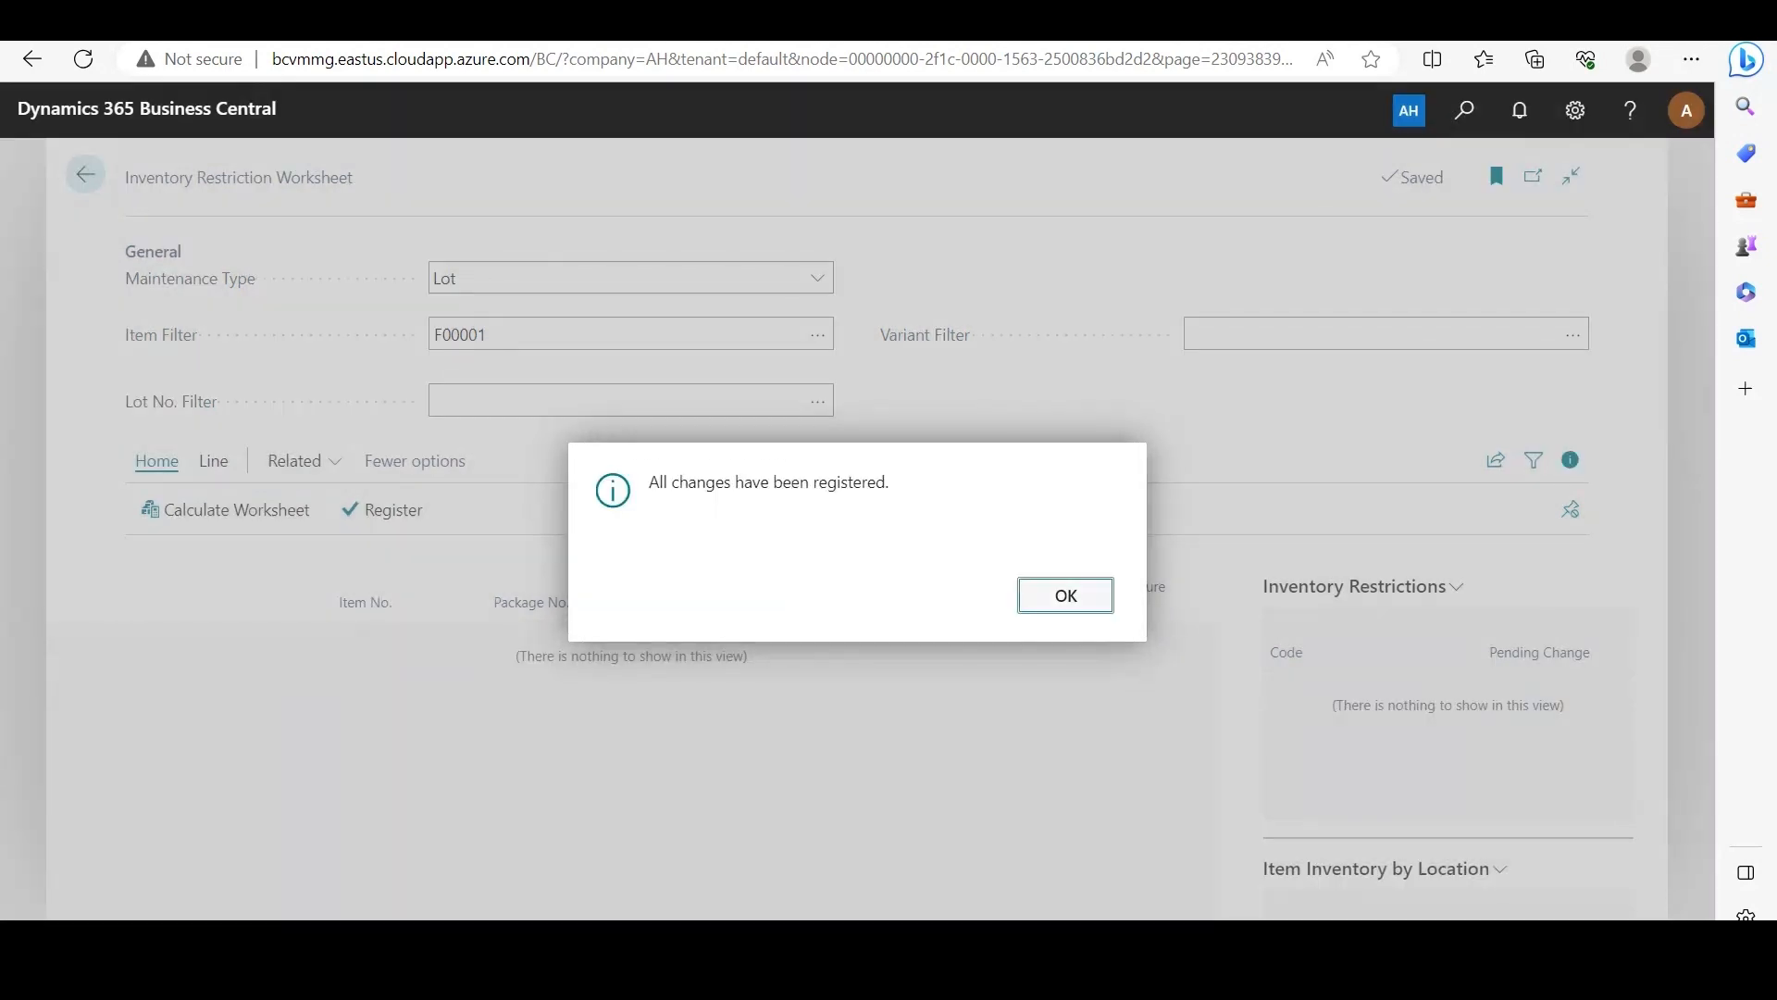
key("Return")
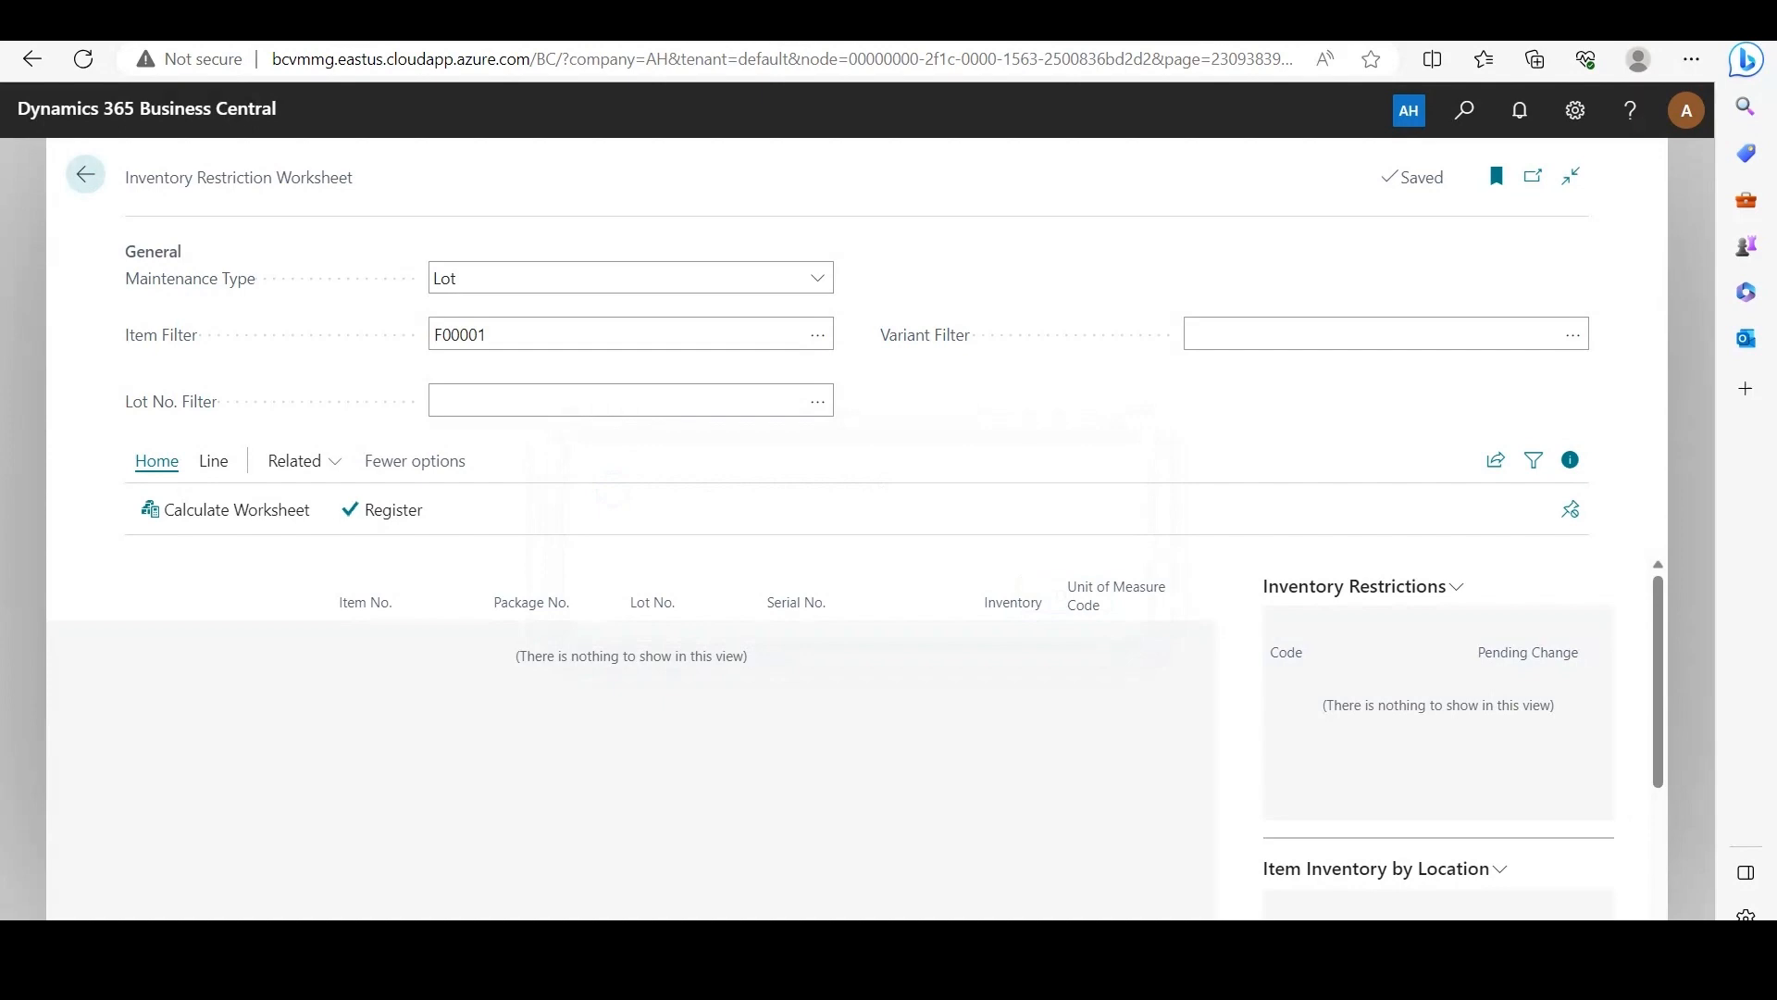
left_click(86, 174)
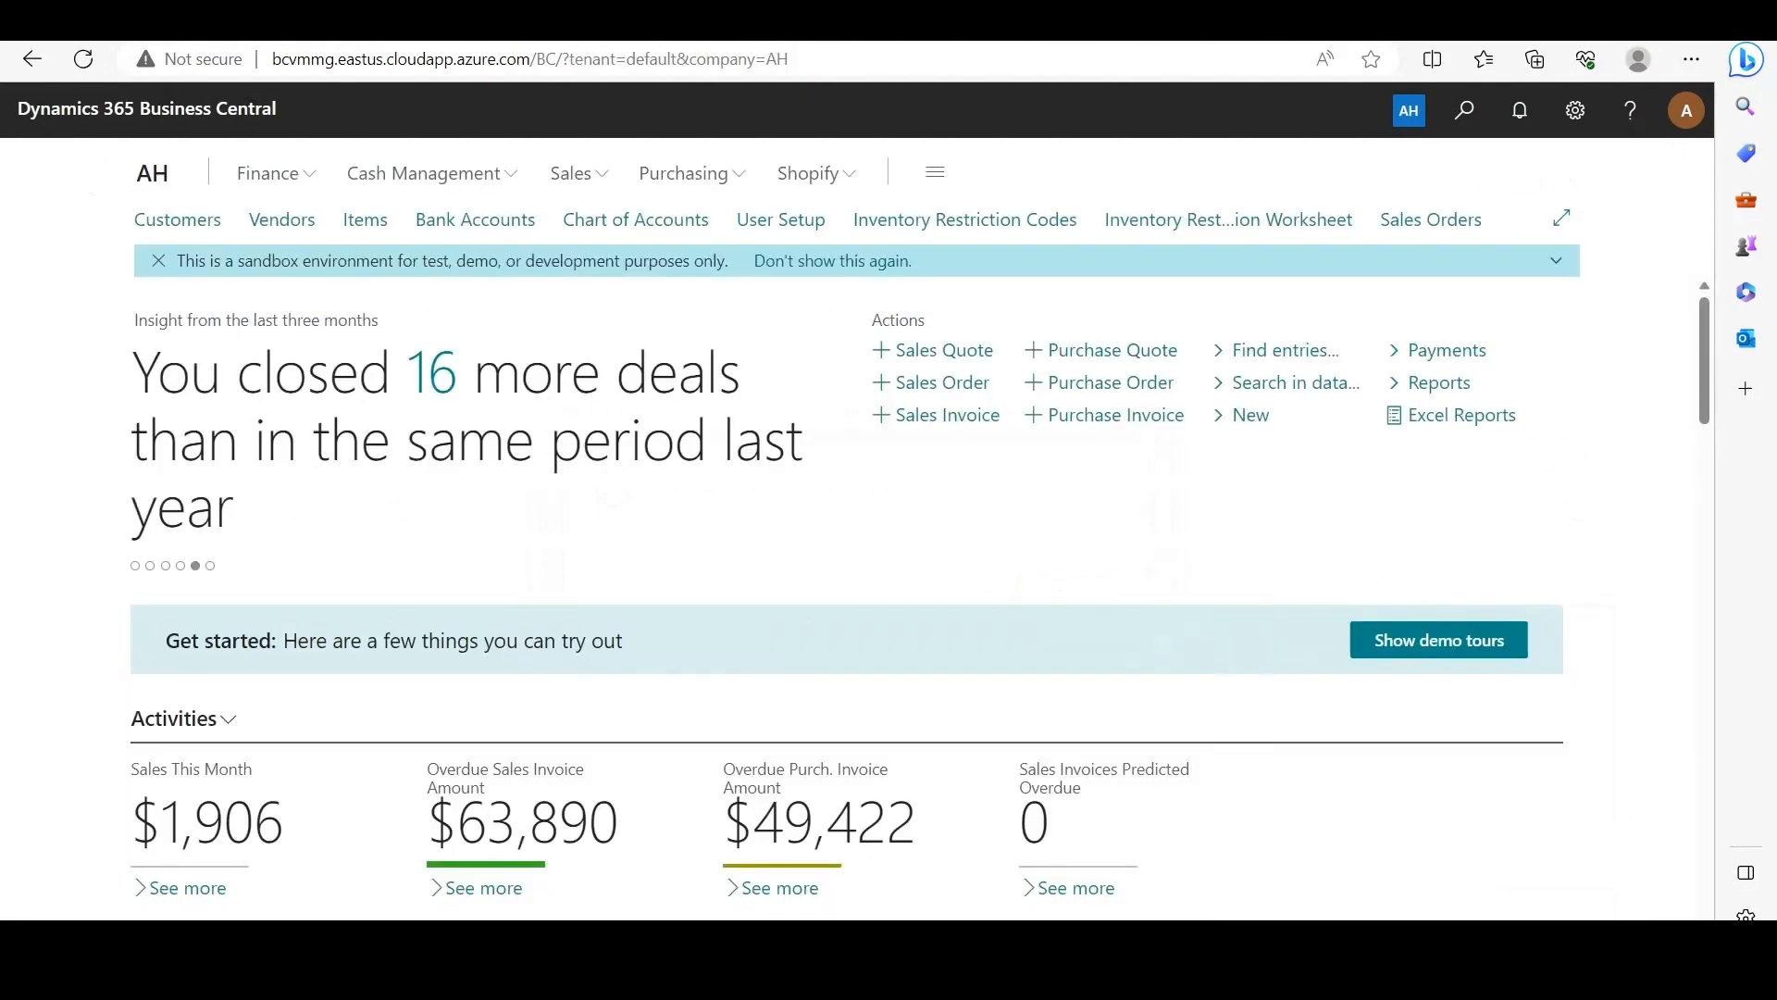
Step: Open the sales order for The Meat Shoppe and create a warehouse shipment from it
left_click(1430, 219)
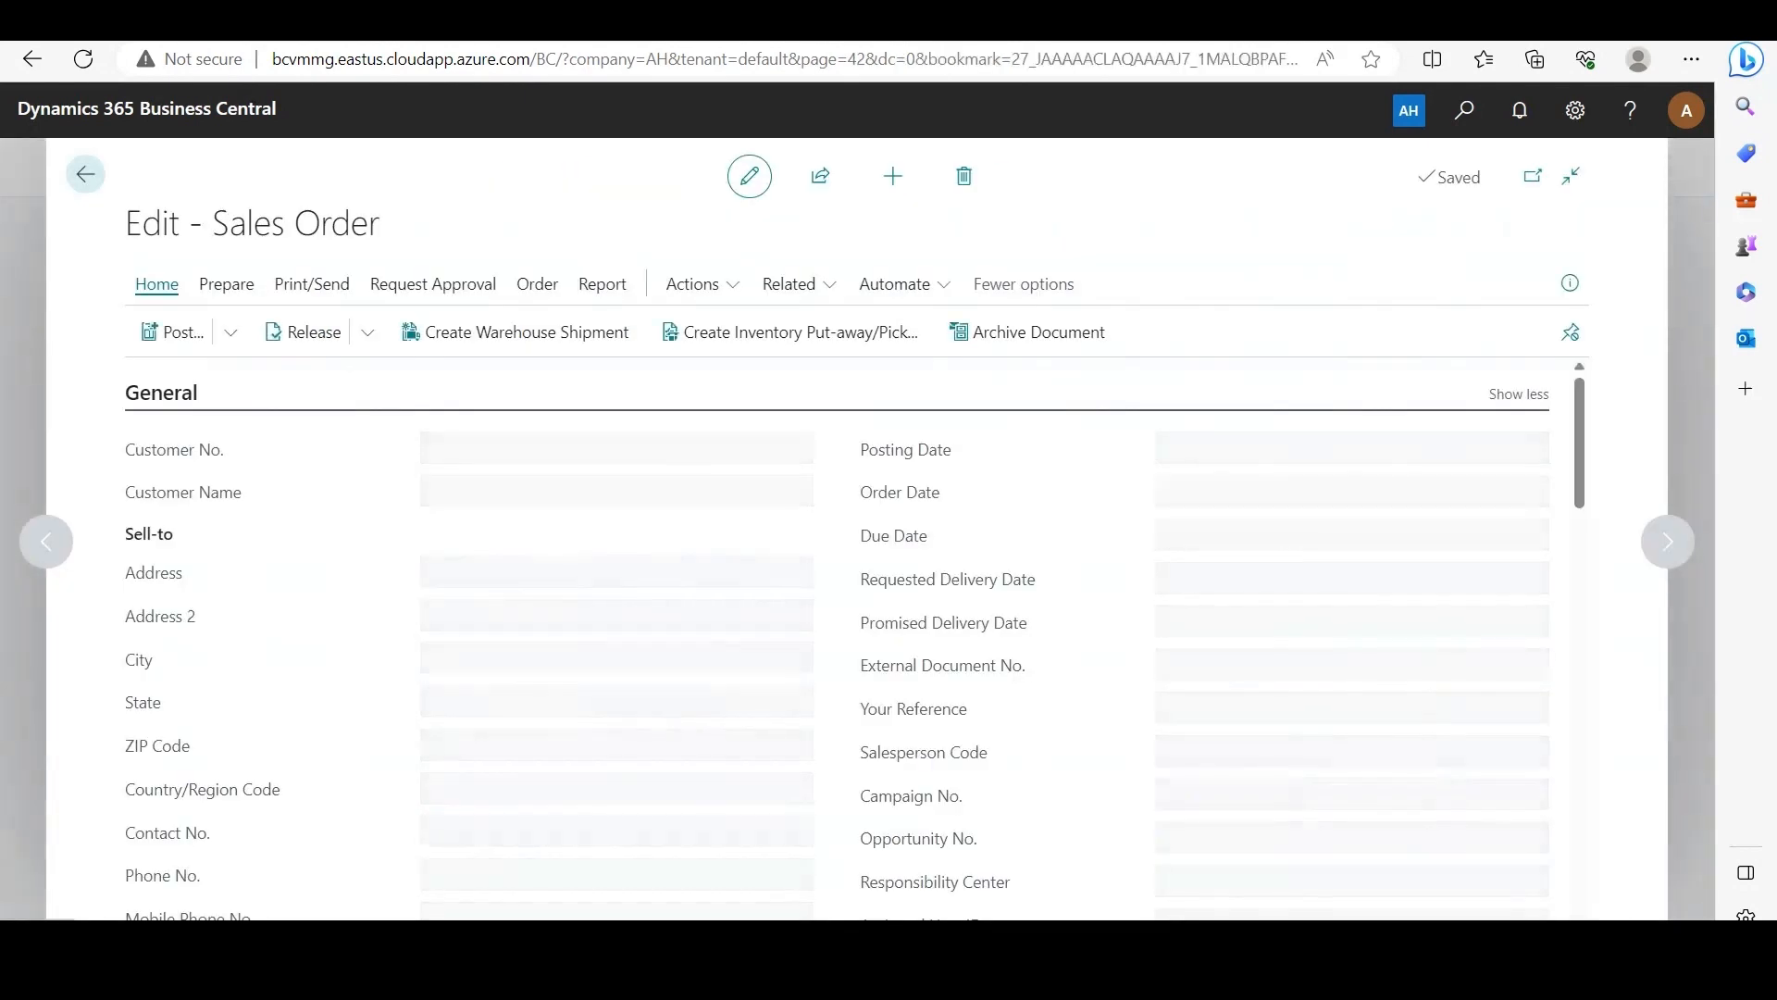
scroll(912, 555, "down", 5)
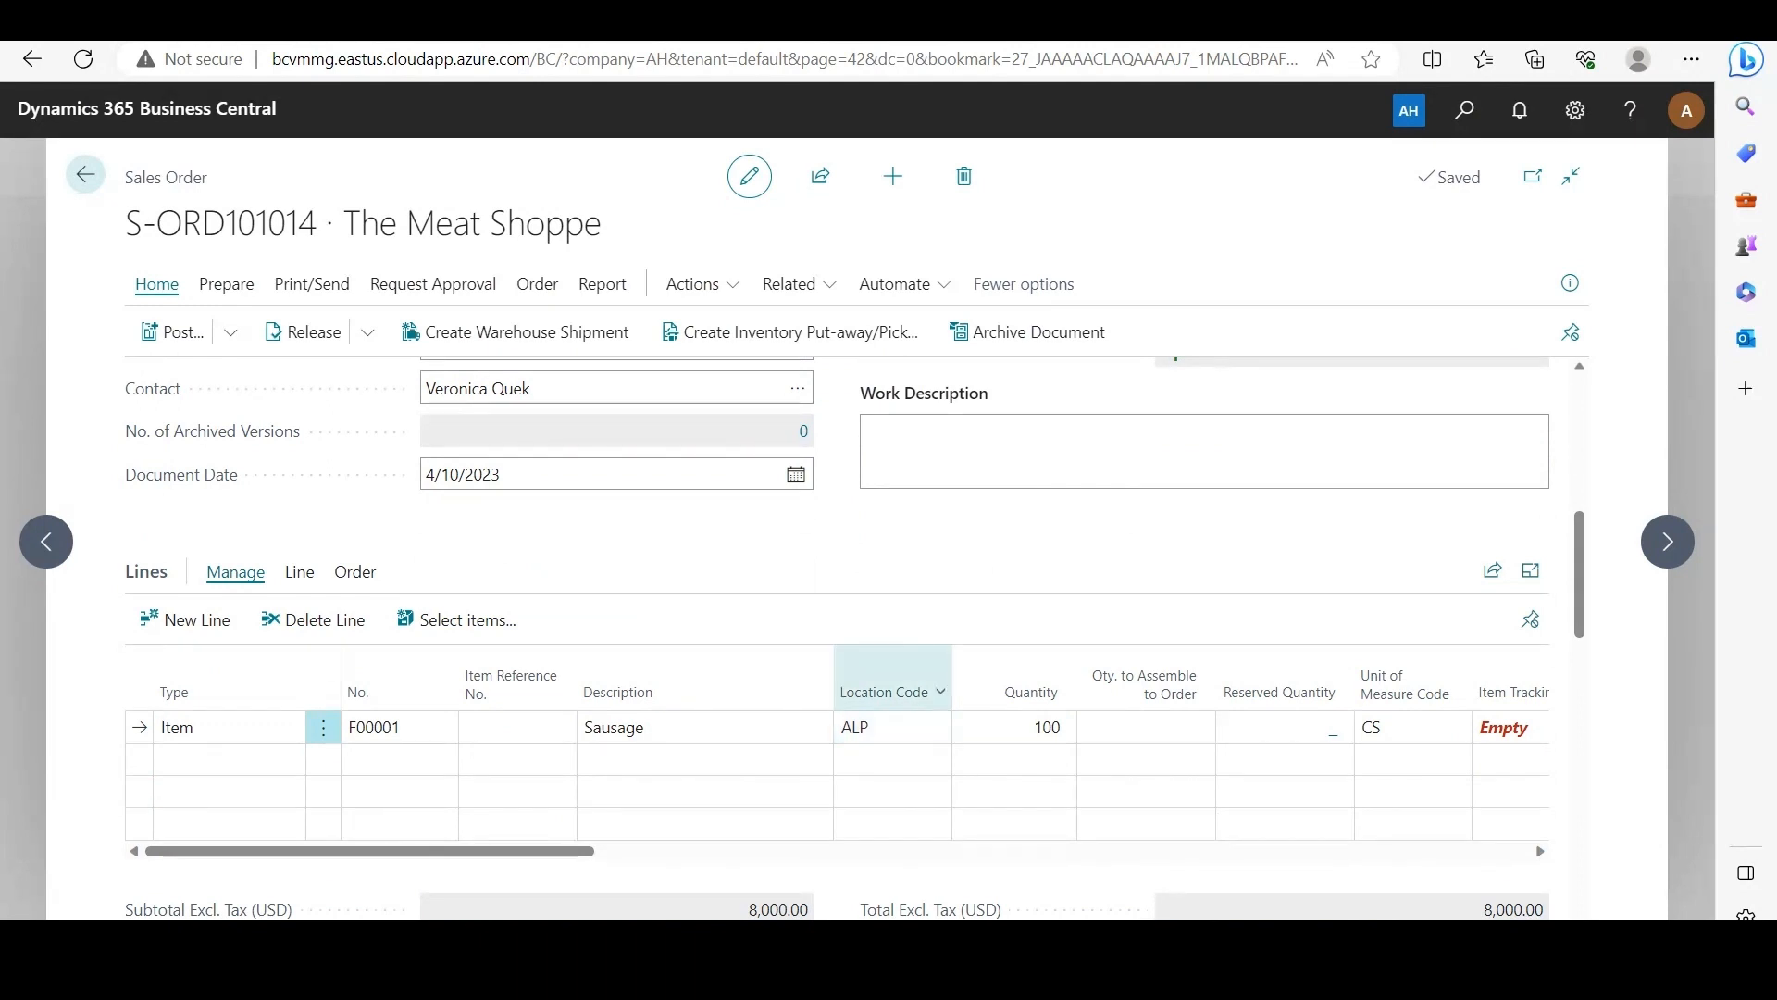
left_click(516, 331)
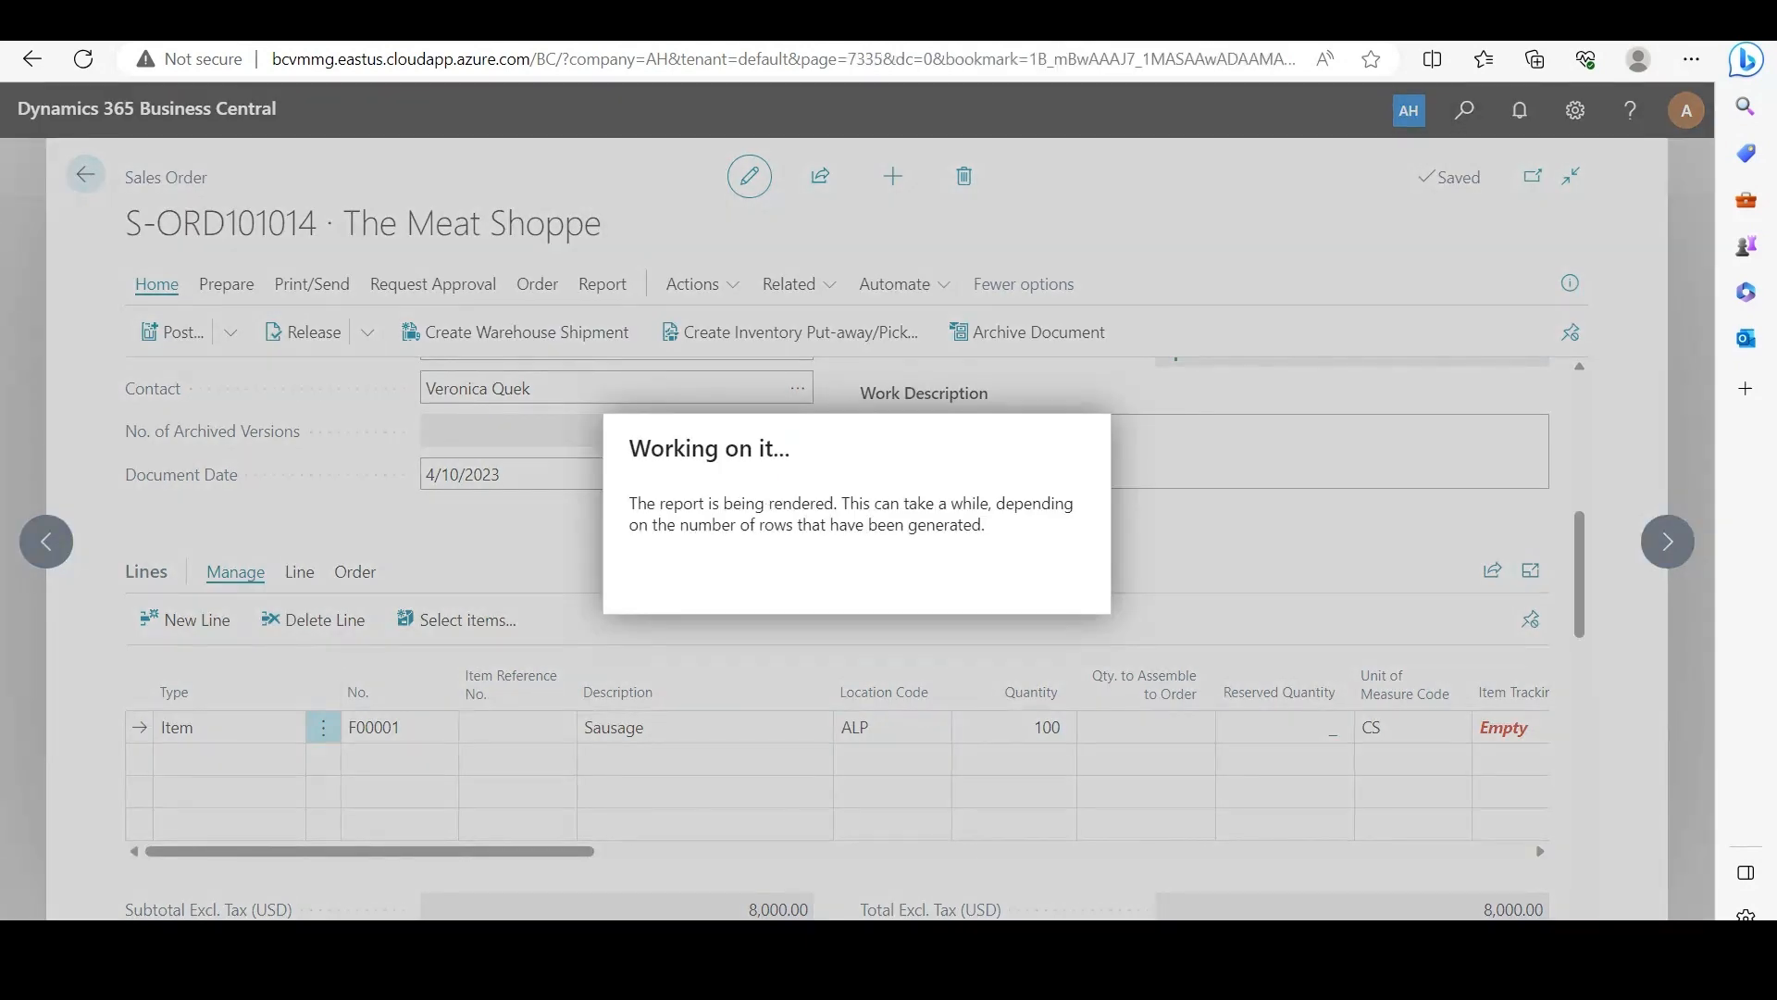
key("Return")
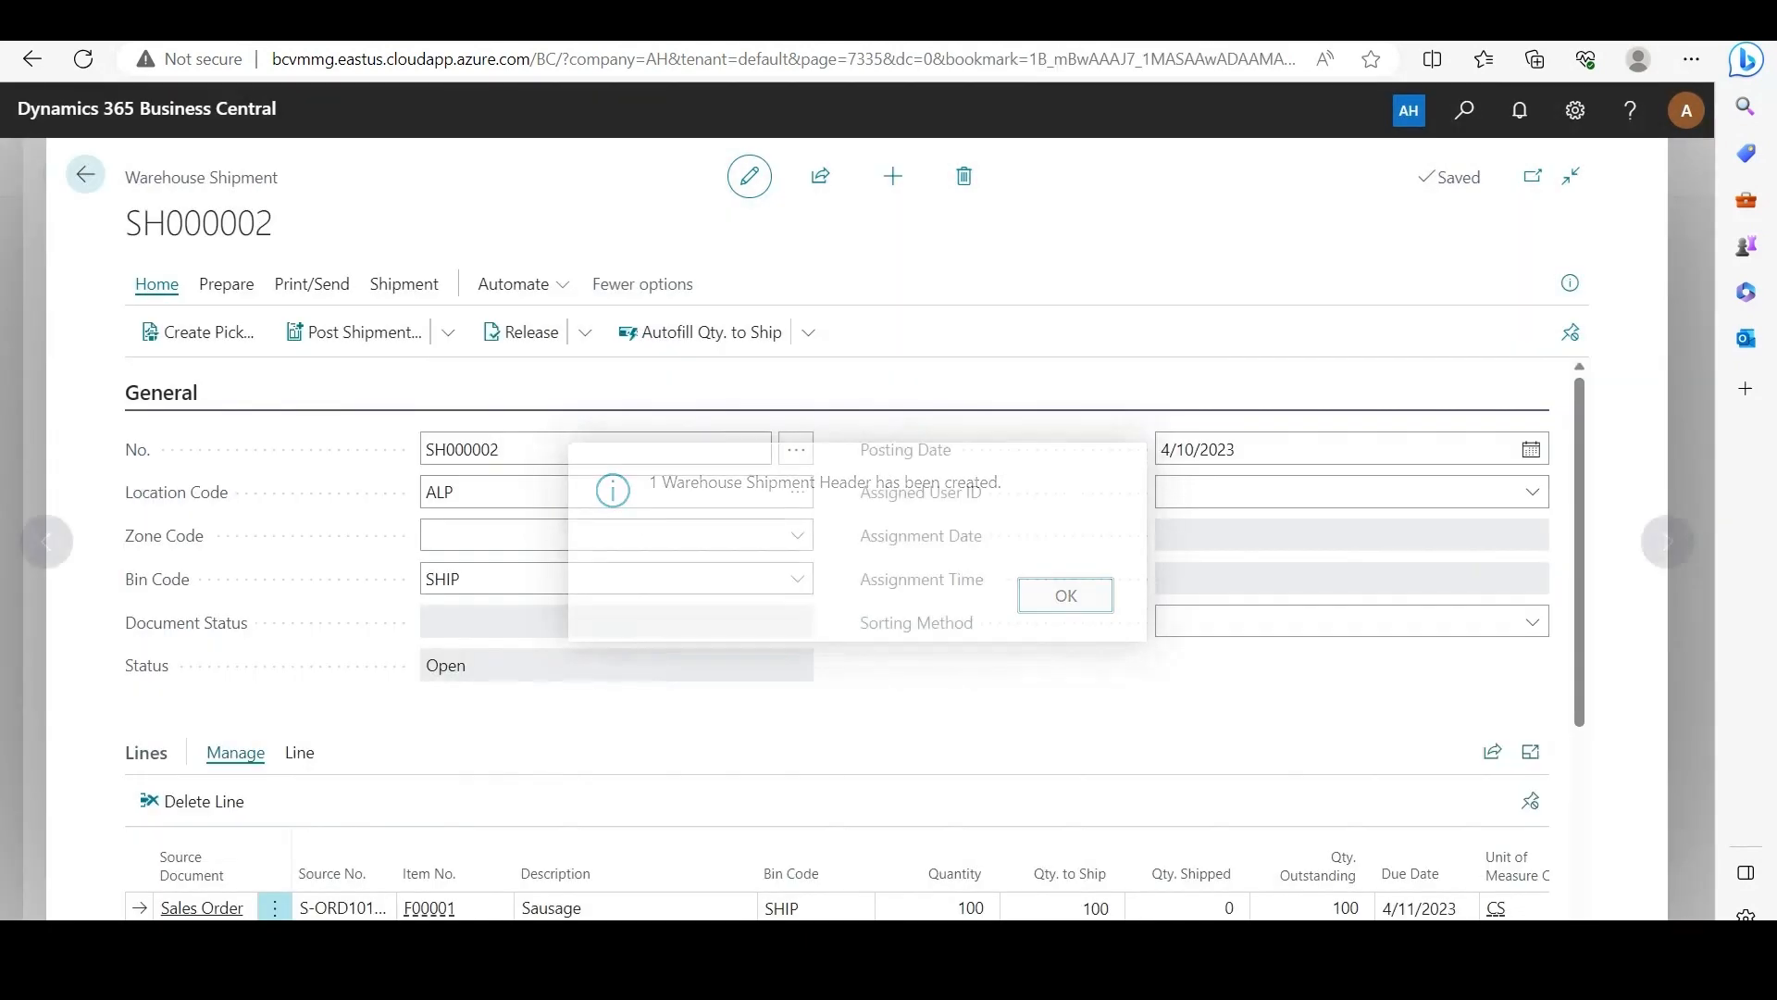
Step: Open item tracking for the shipment's Sausage line and choose lot DLT00080 as its lot number
scroll(855, 639, "down", 2)
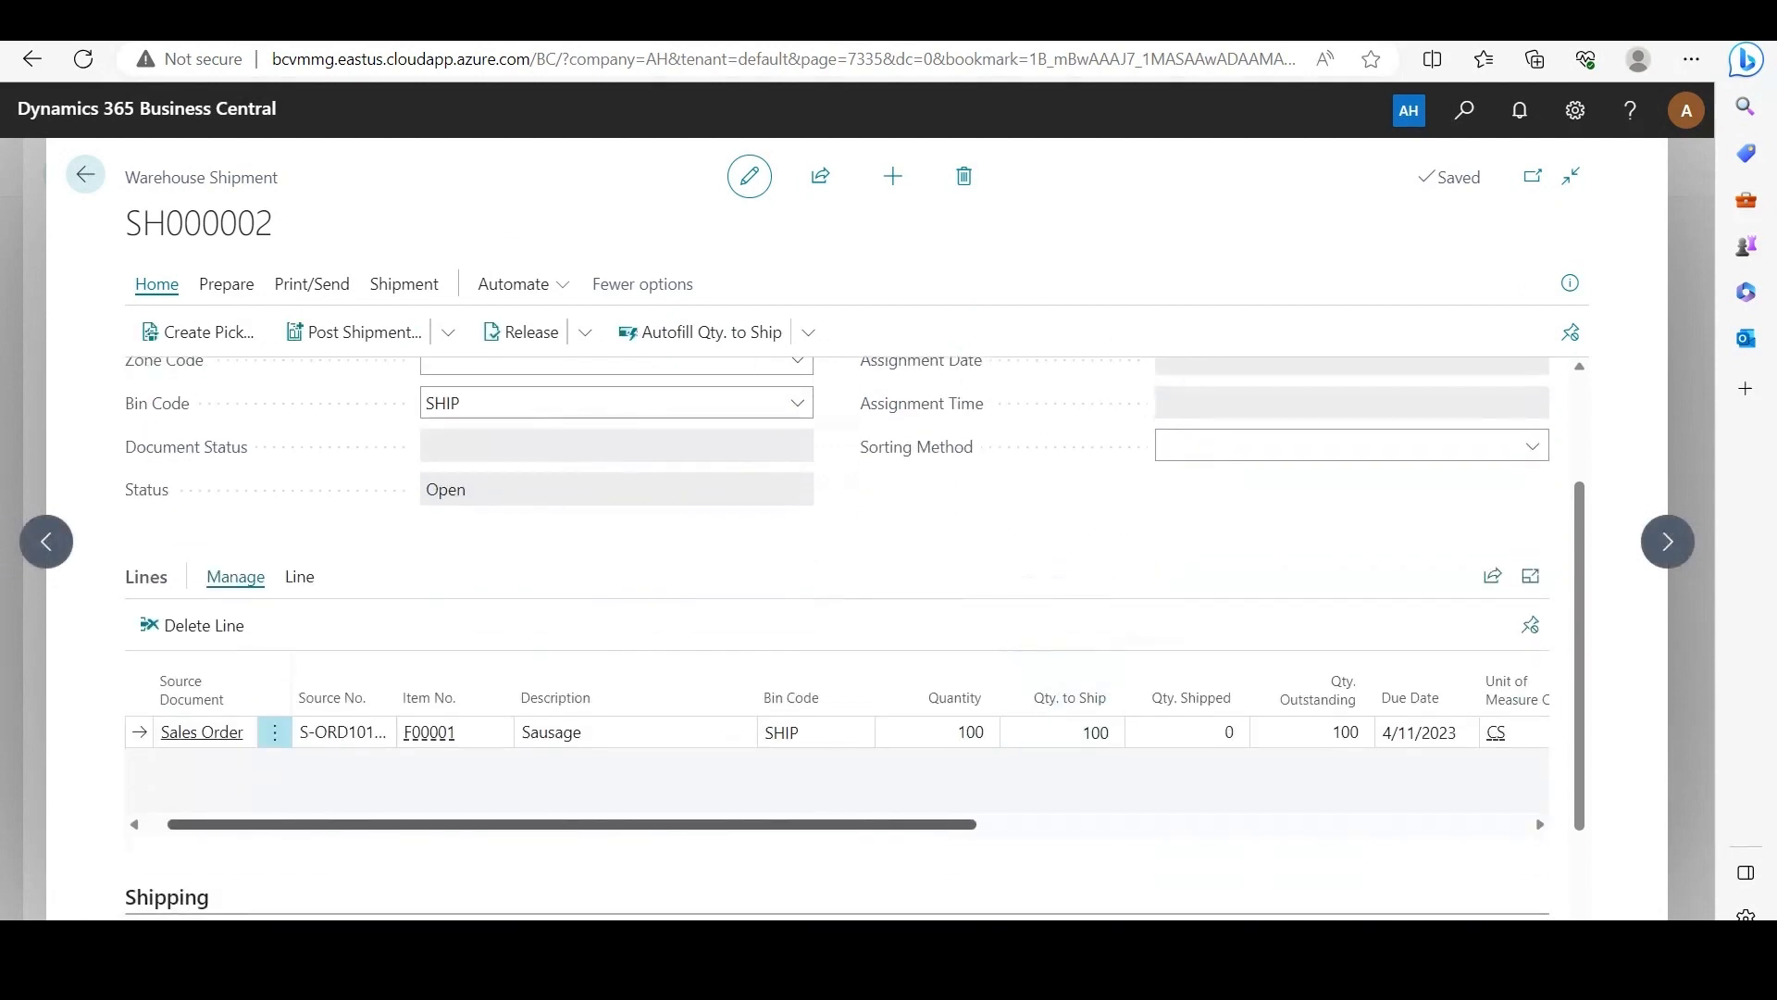
scroll(858, 752, "right", 3)
left_click(1406, 732)
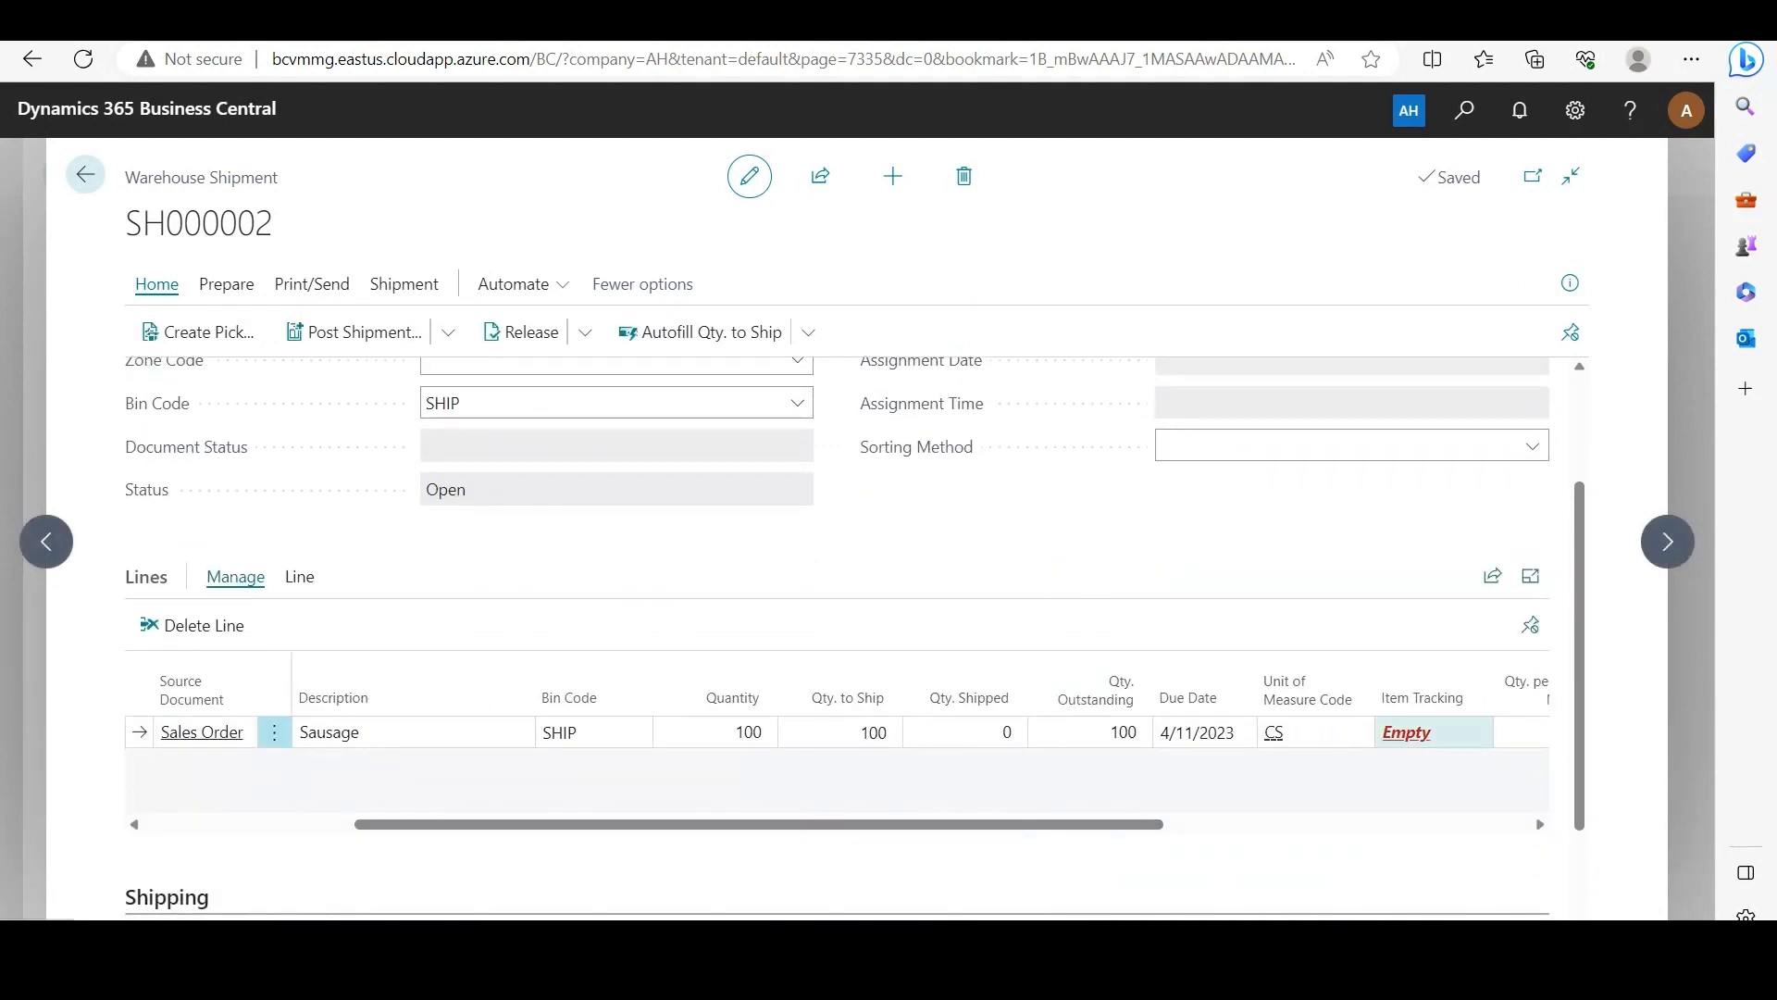
left_click(667, 688)
left_click(738, 689)
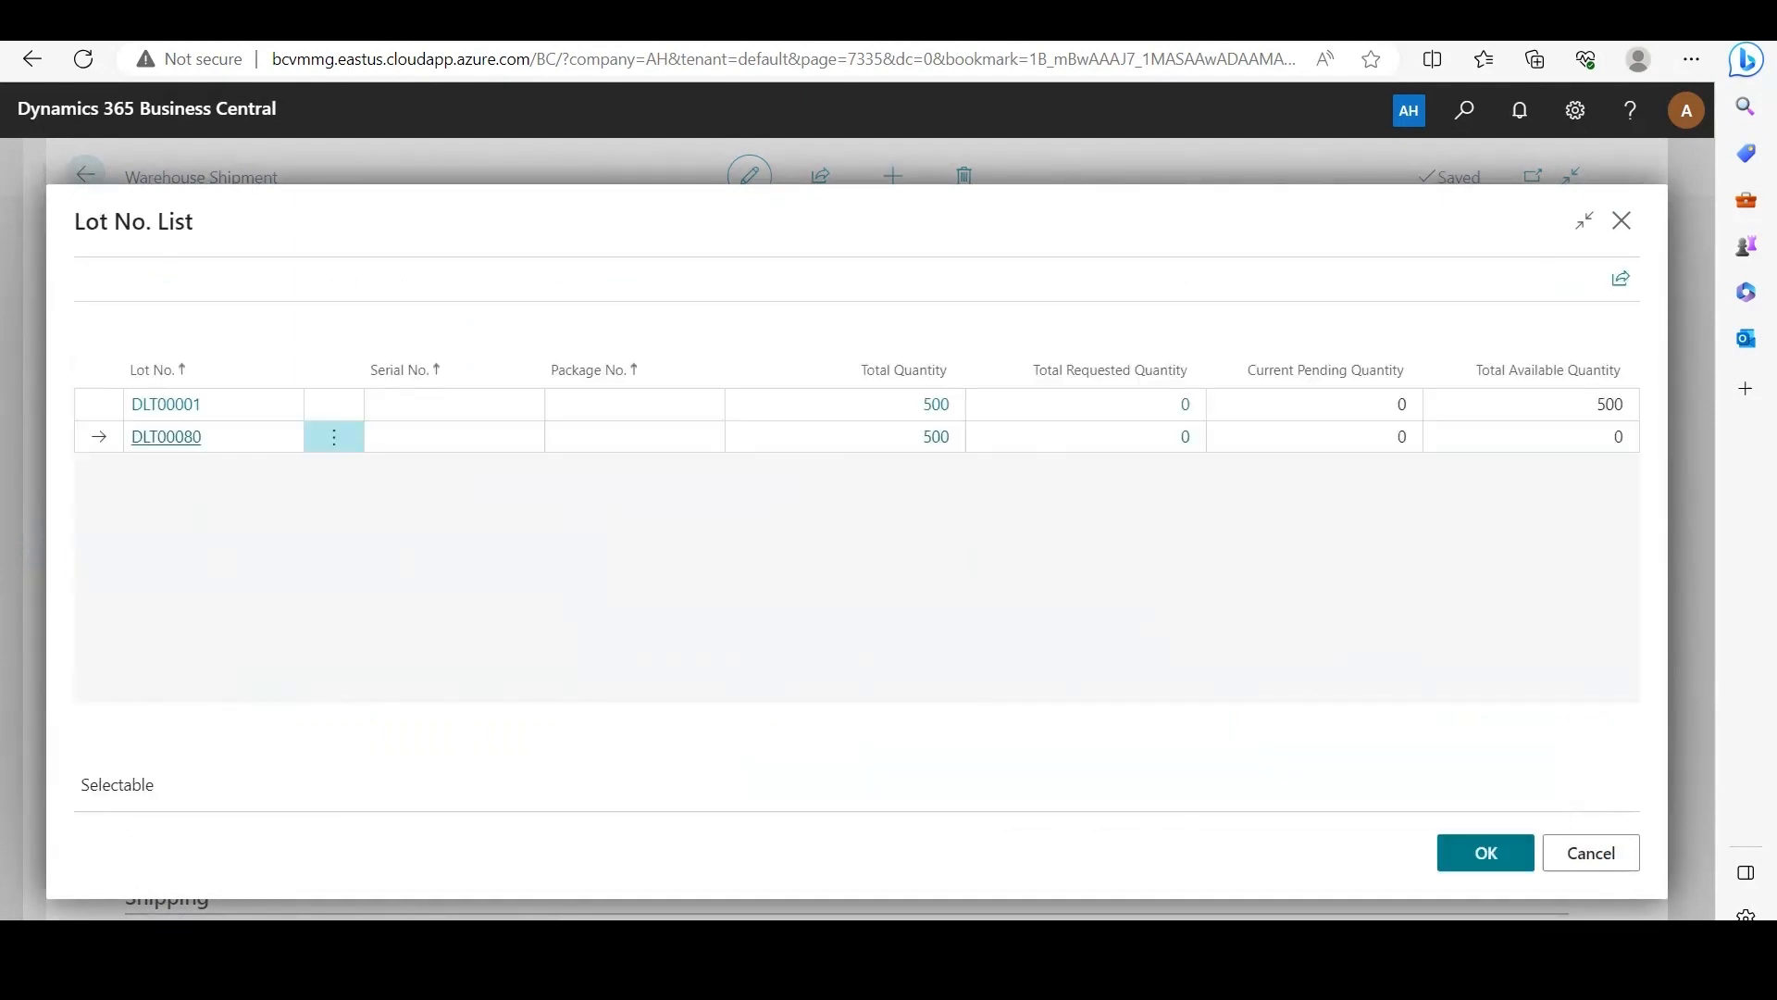
left_click(1485, 853)
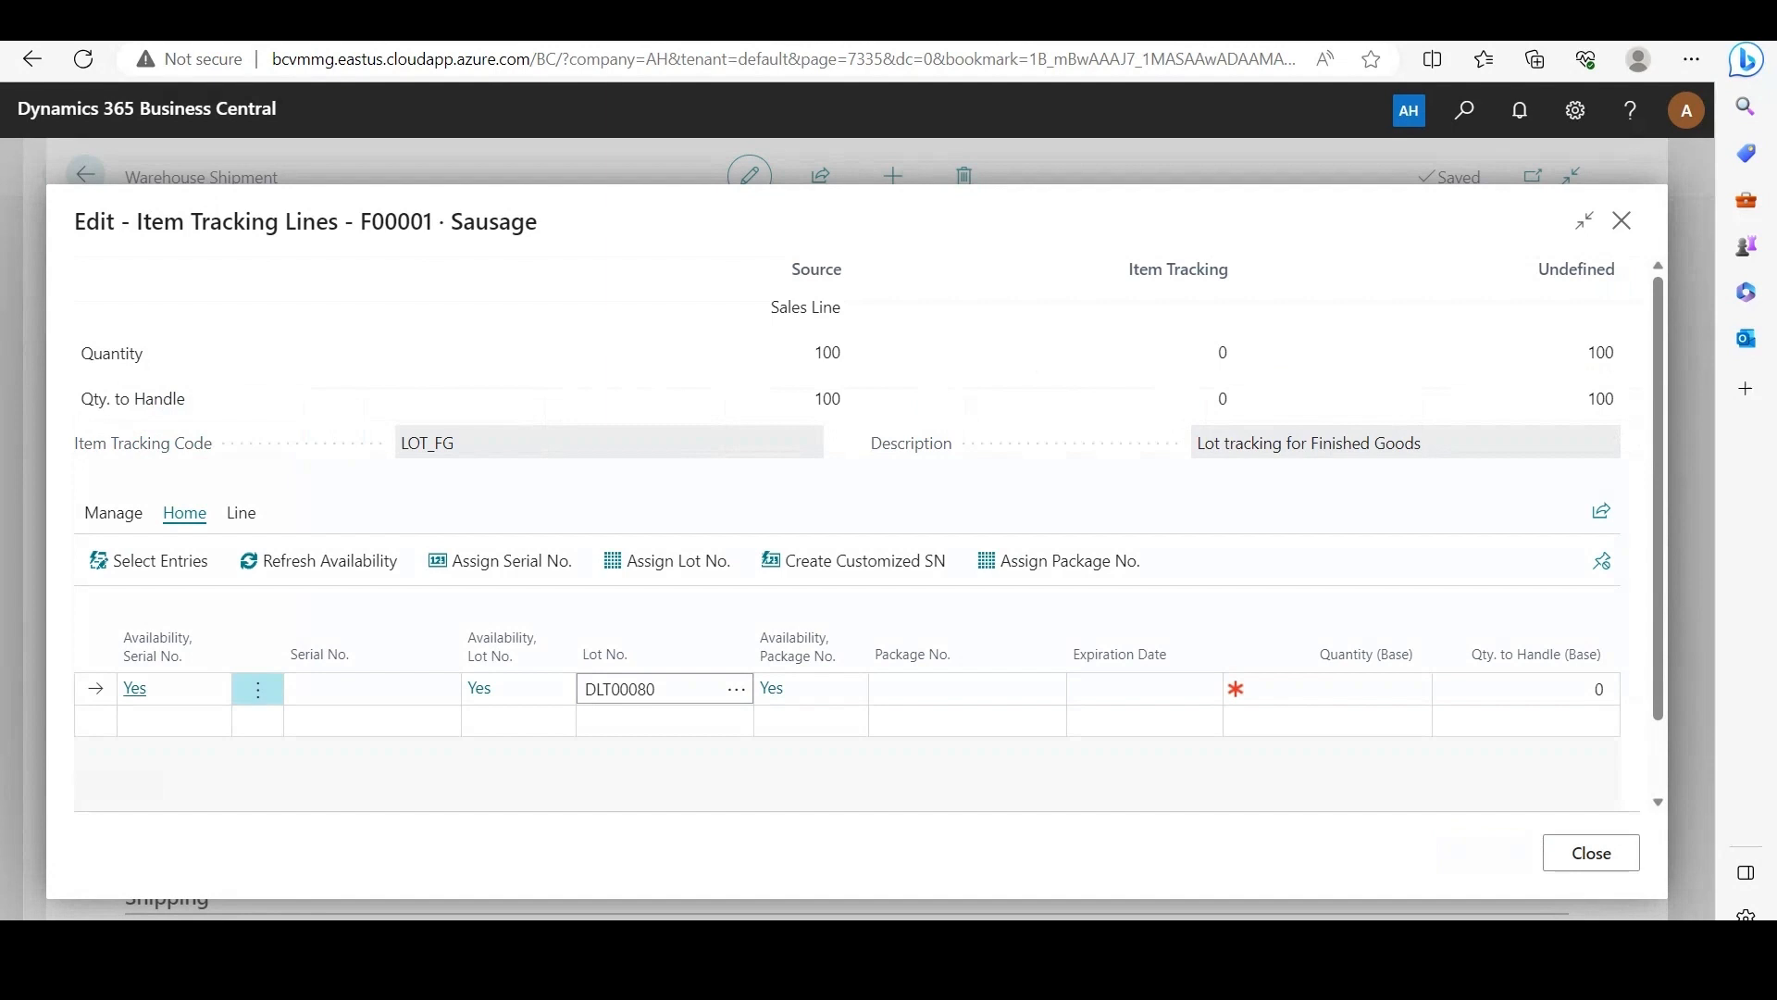
Step: Set the base quantity for lot DLT00080 to 100 and close the Sausage line's item tracking
left_click(1340, 688)
type("100")
key("Return")
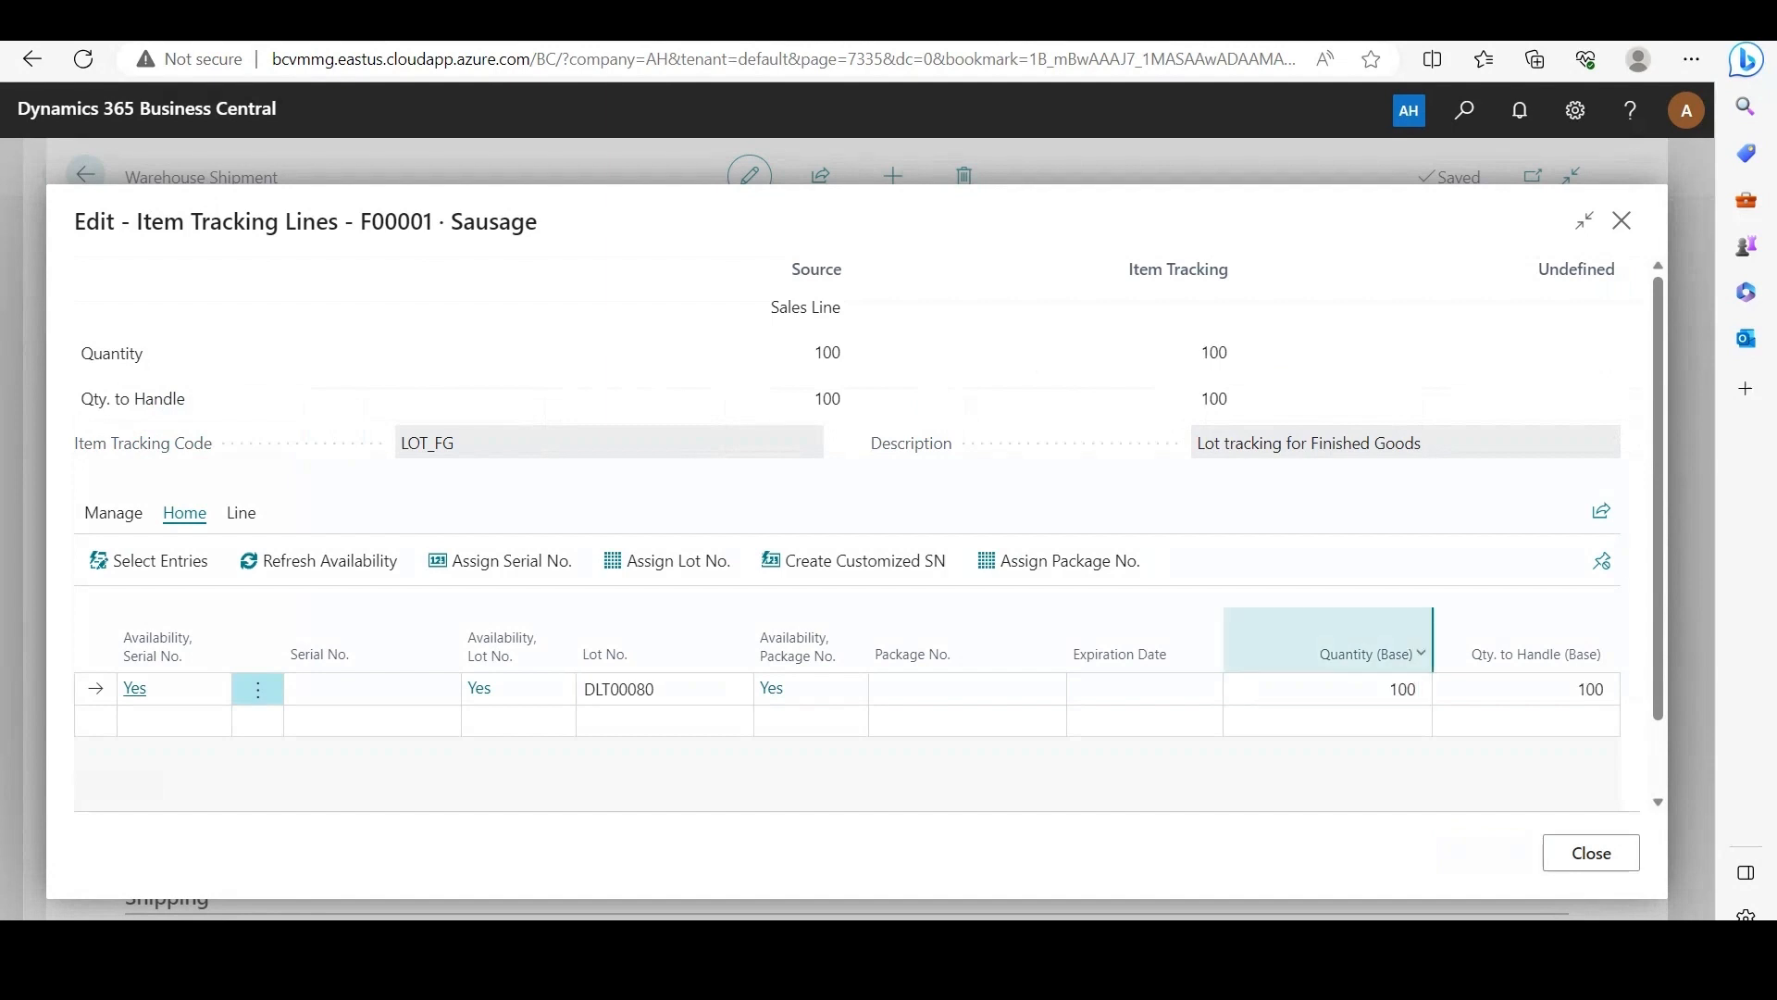
left_click(1591, 853)
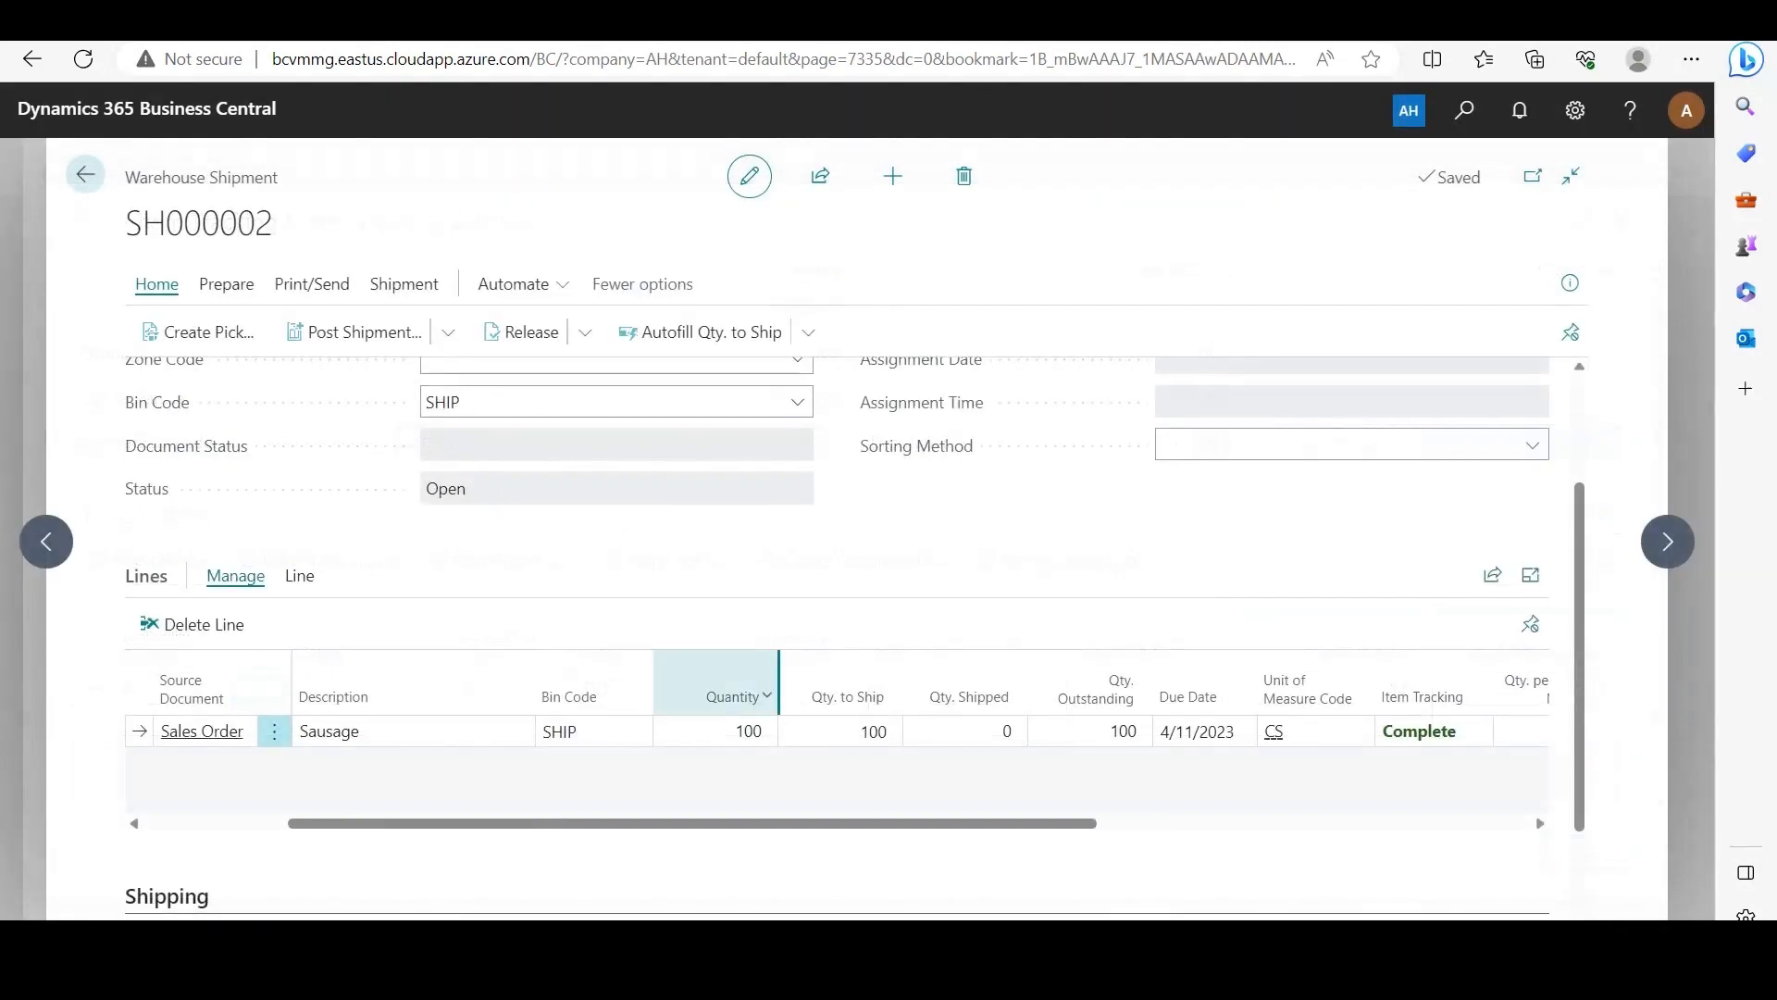
Step: Try to post the warehouse shipment with the Ship option to test the lot restriction
left_click(354, 331)
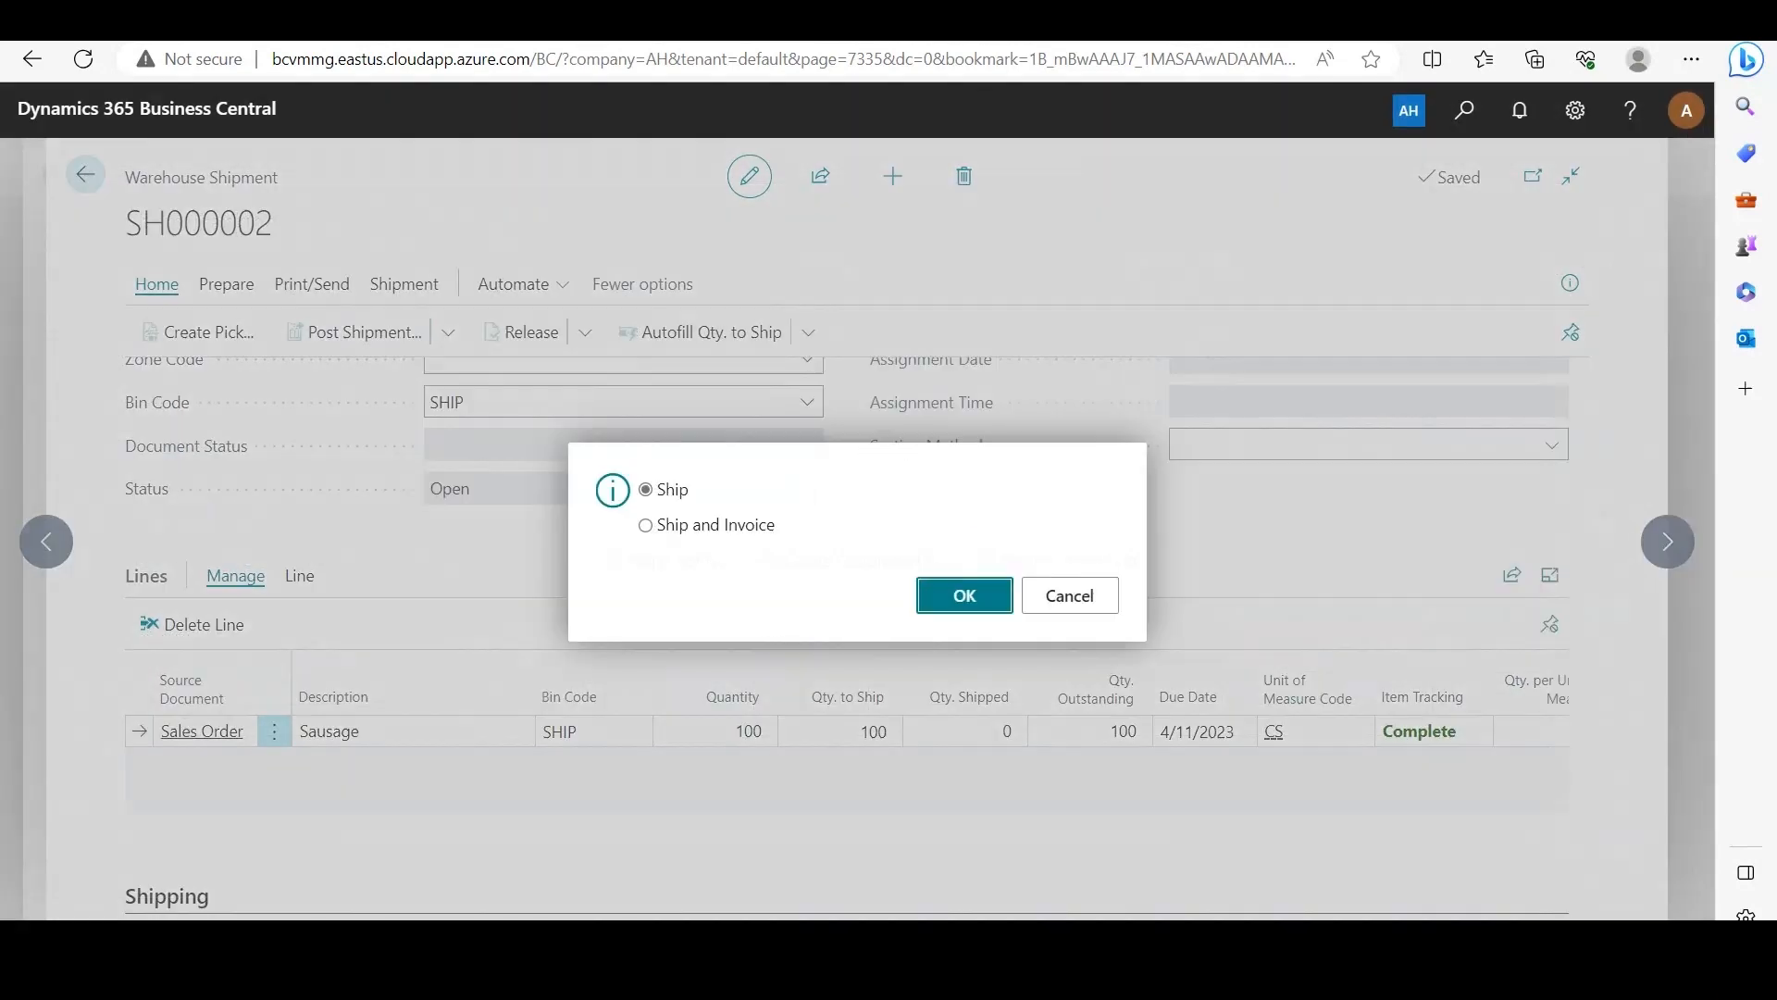
key("Return")
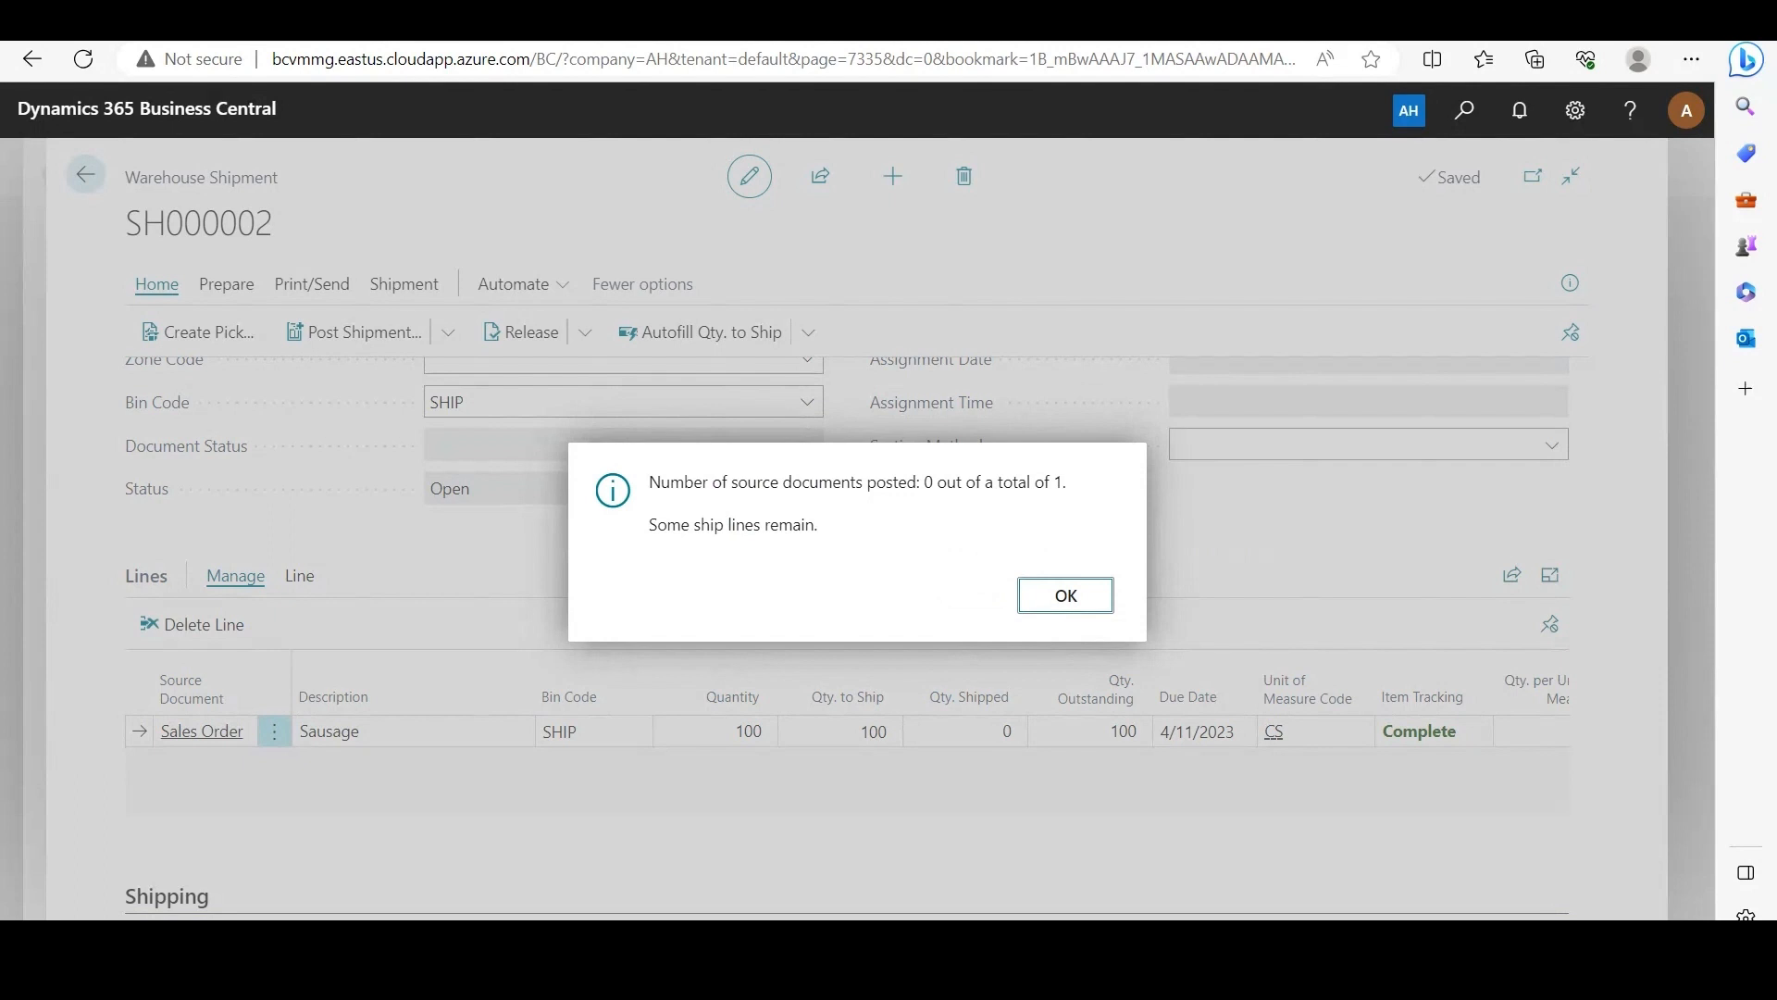
left_click(1064, 595)
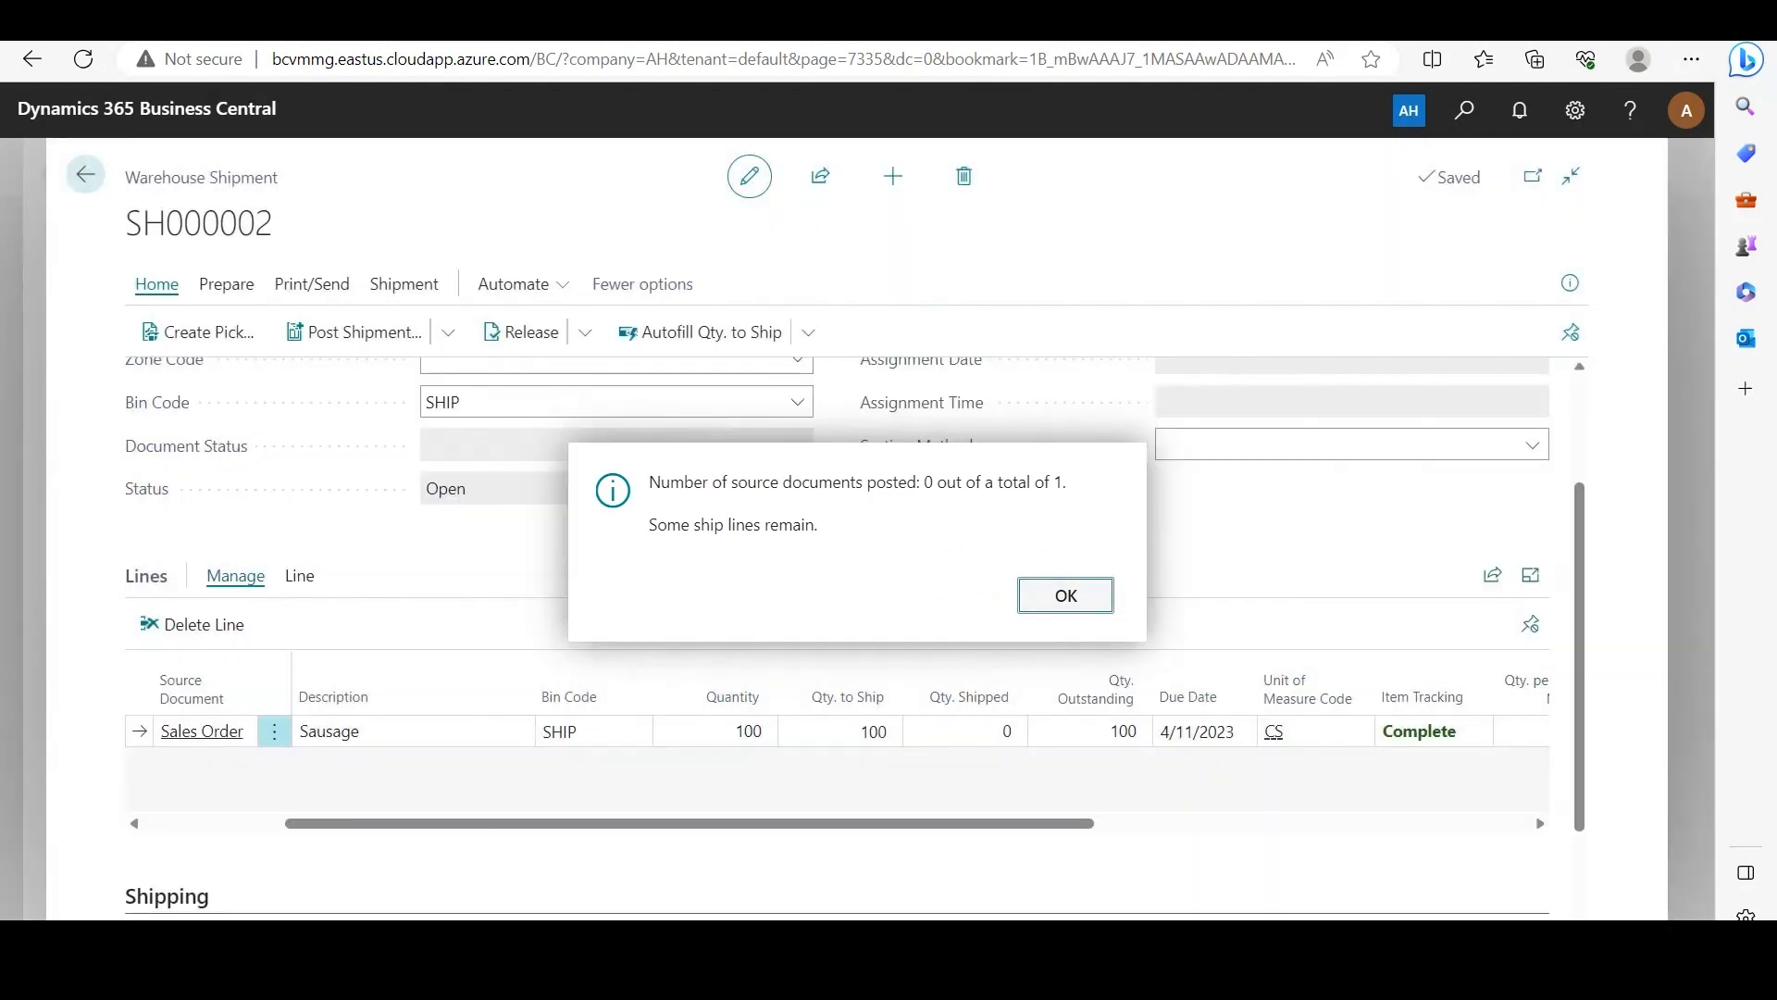
Step: Preview the shipment's posting to examine its error messages, and return to the home page
left_click(448, 332)
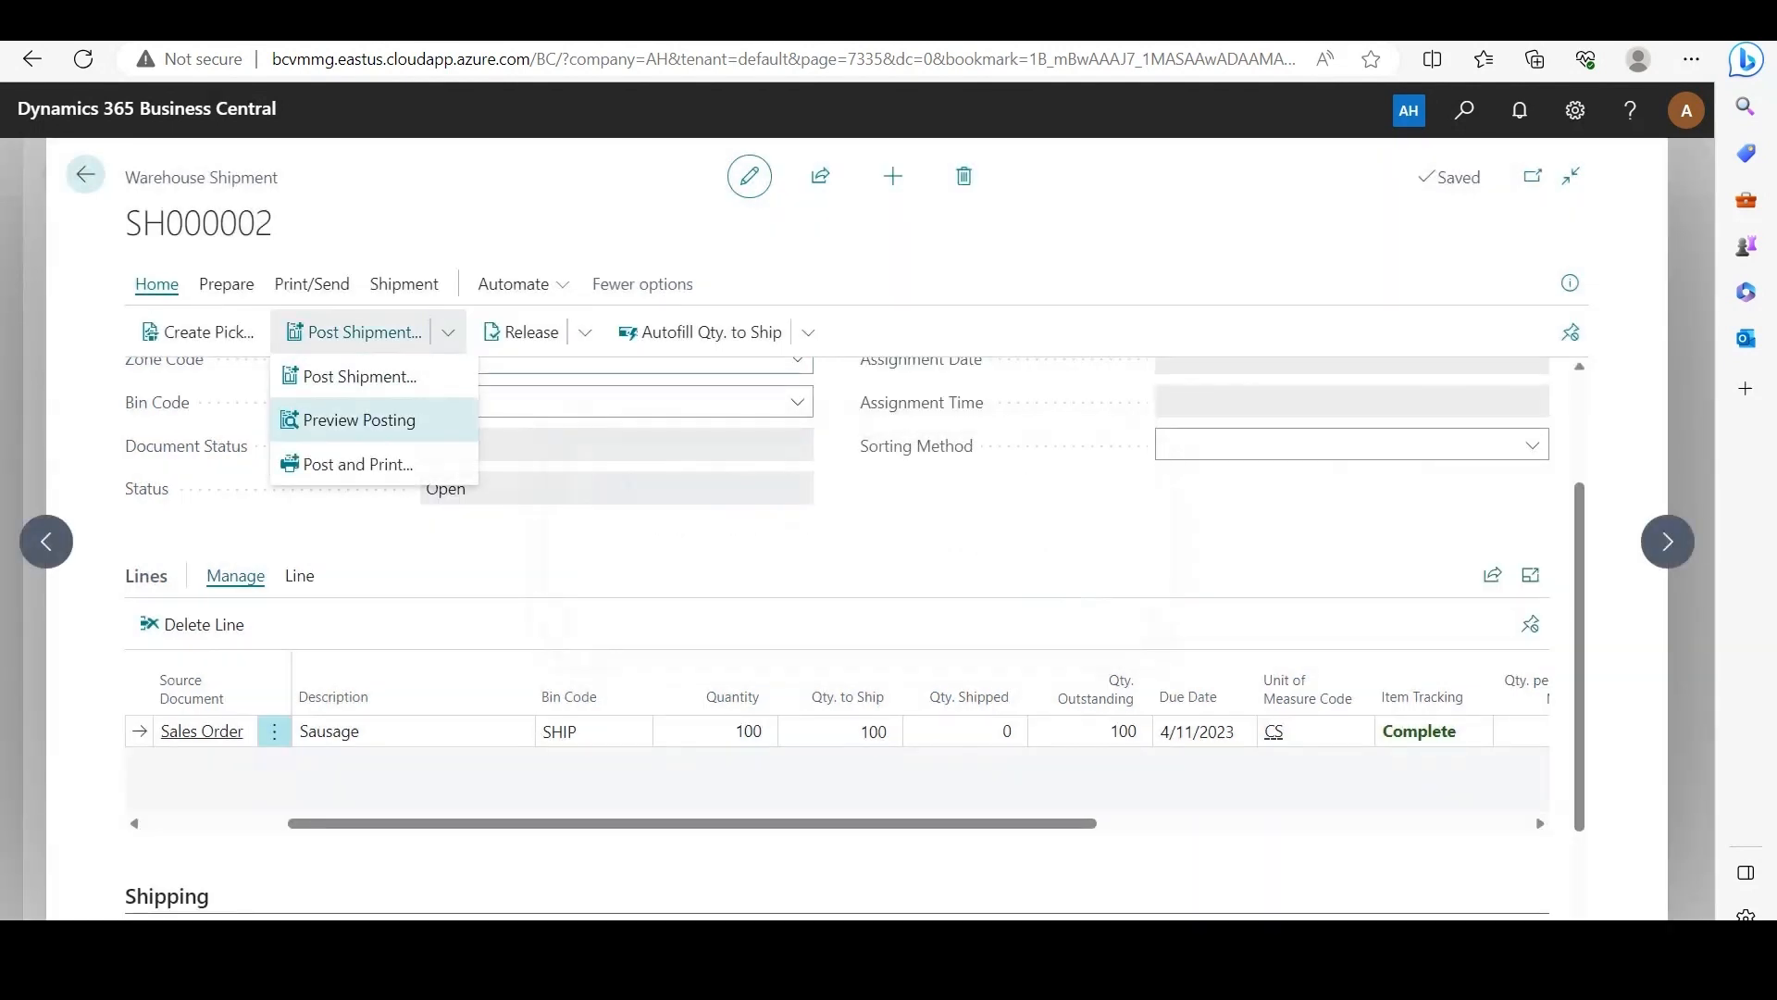
left_click(359, 419)
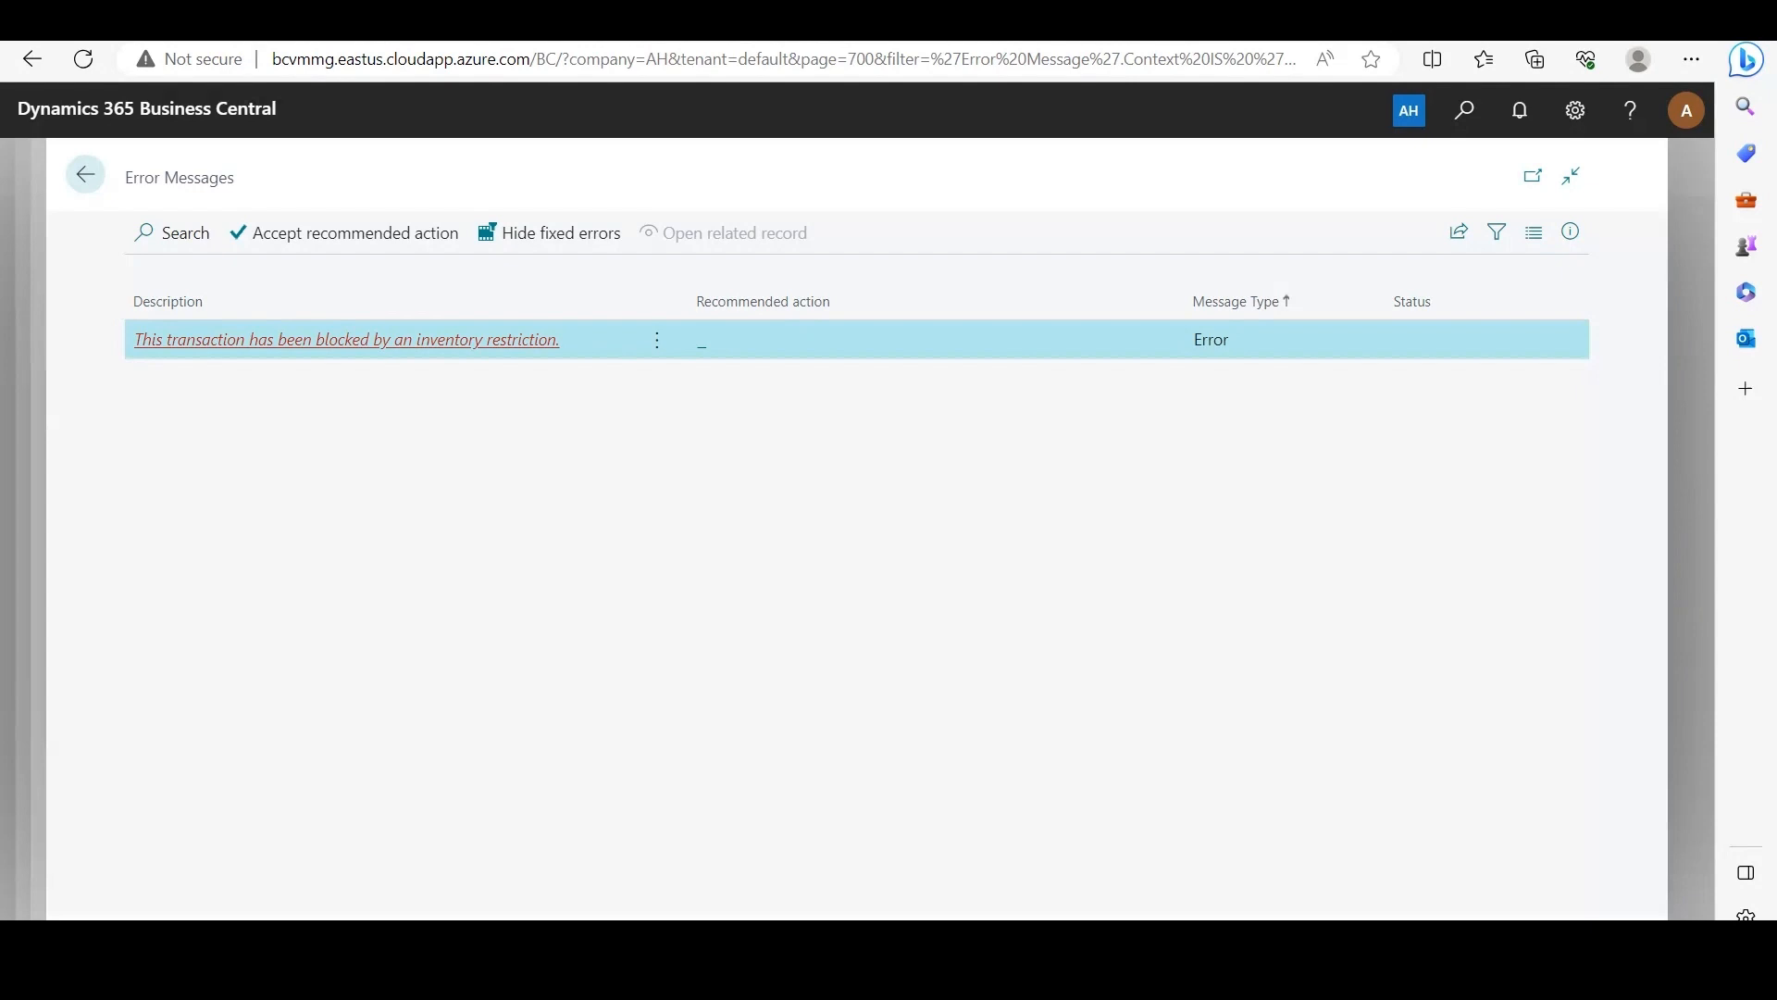
left_click(86, 174)
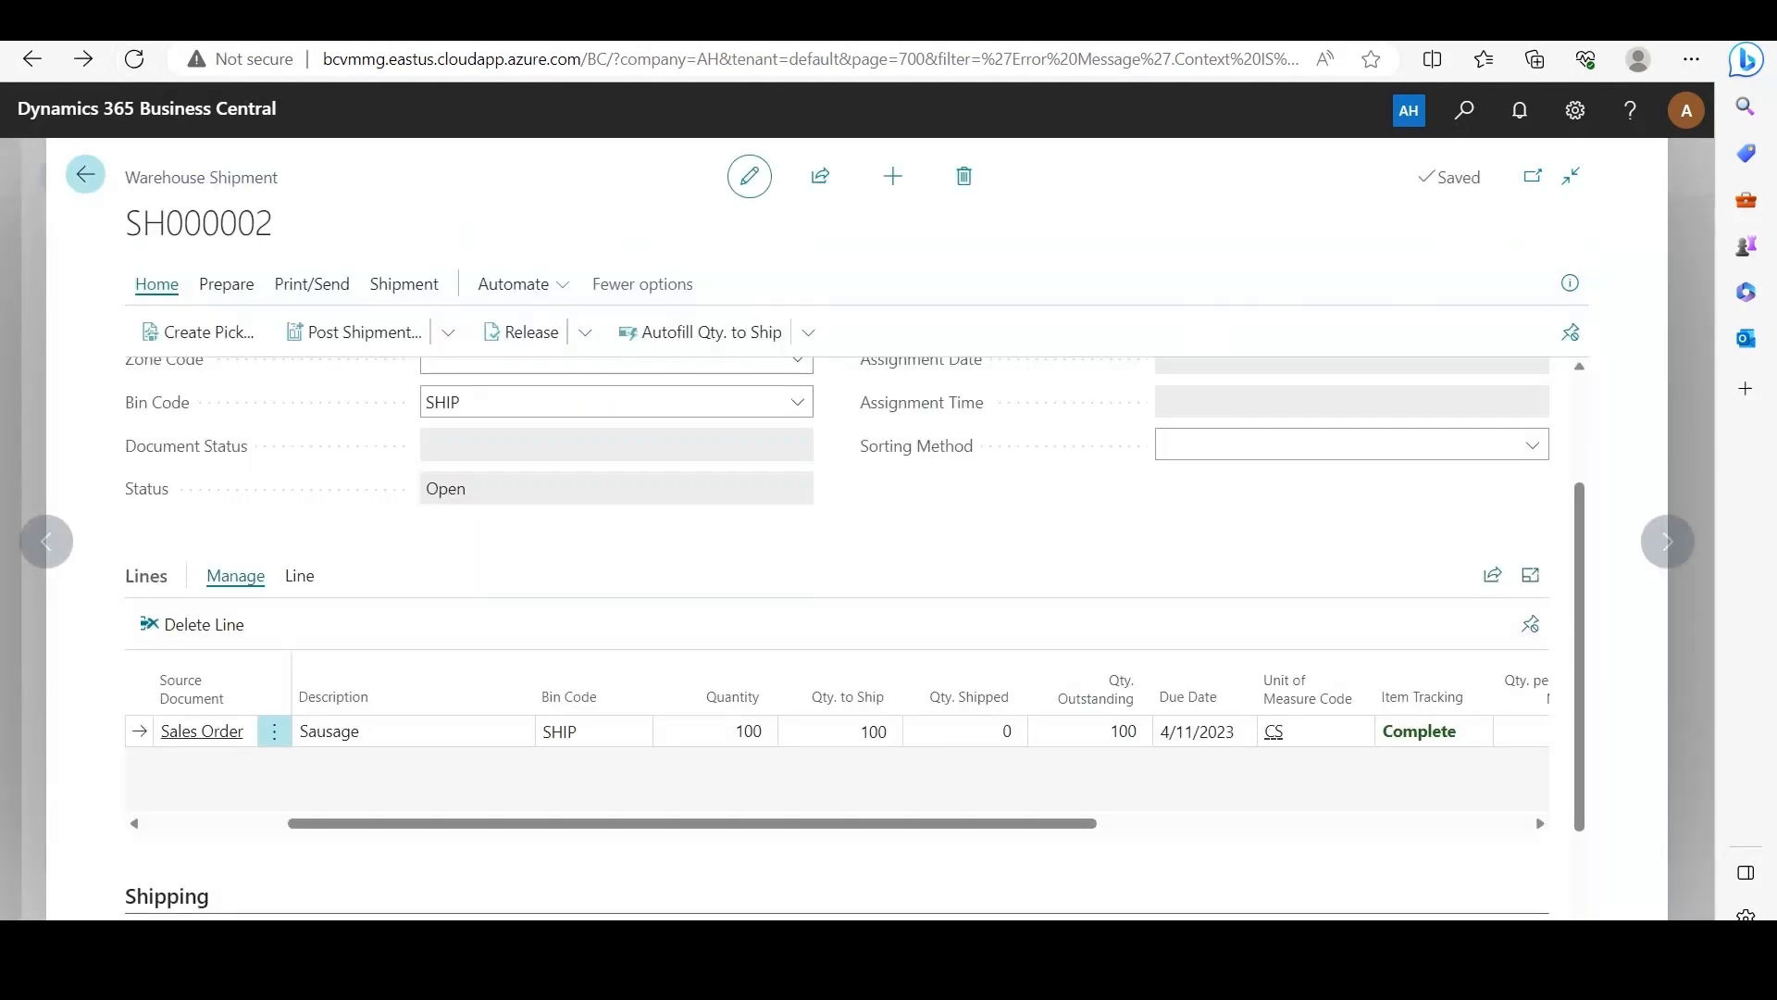
left_click(86, 174)
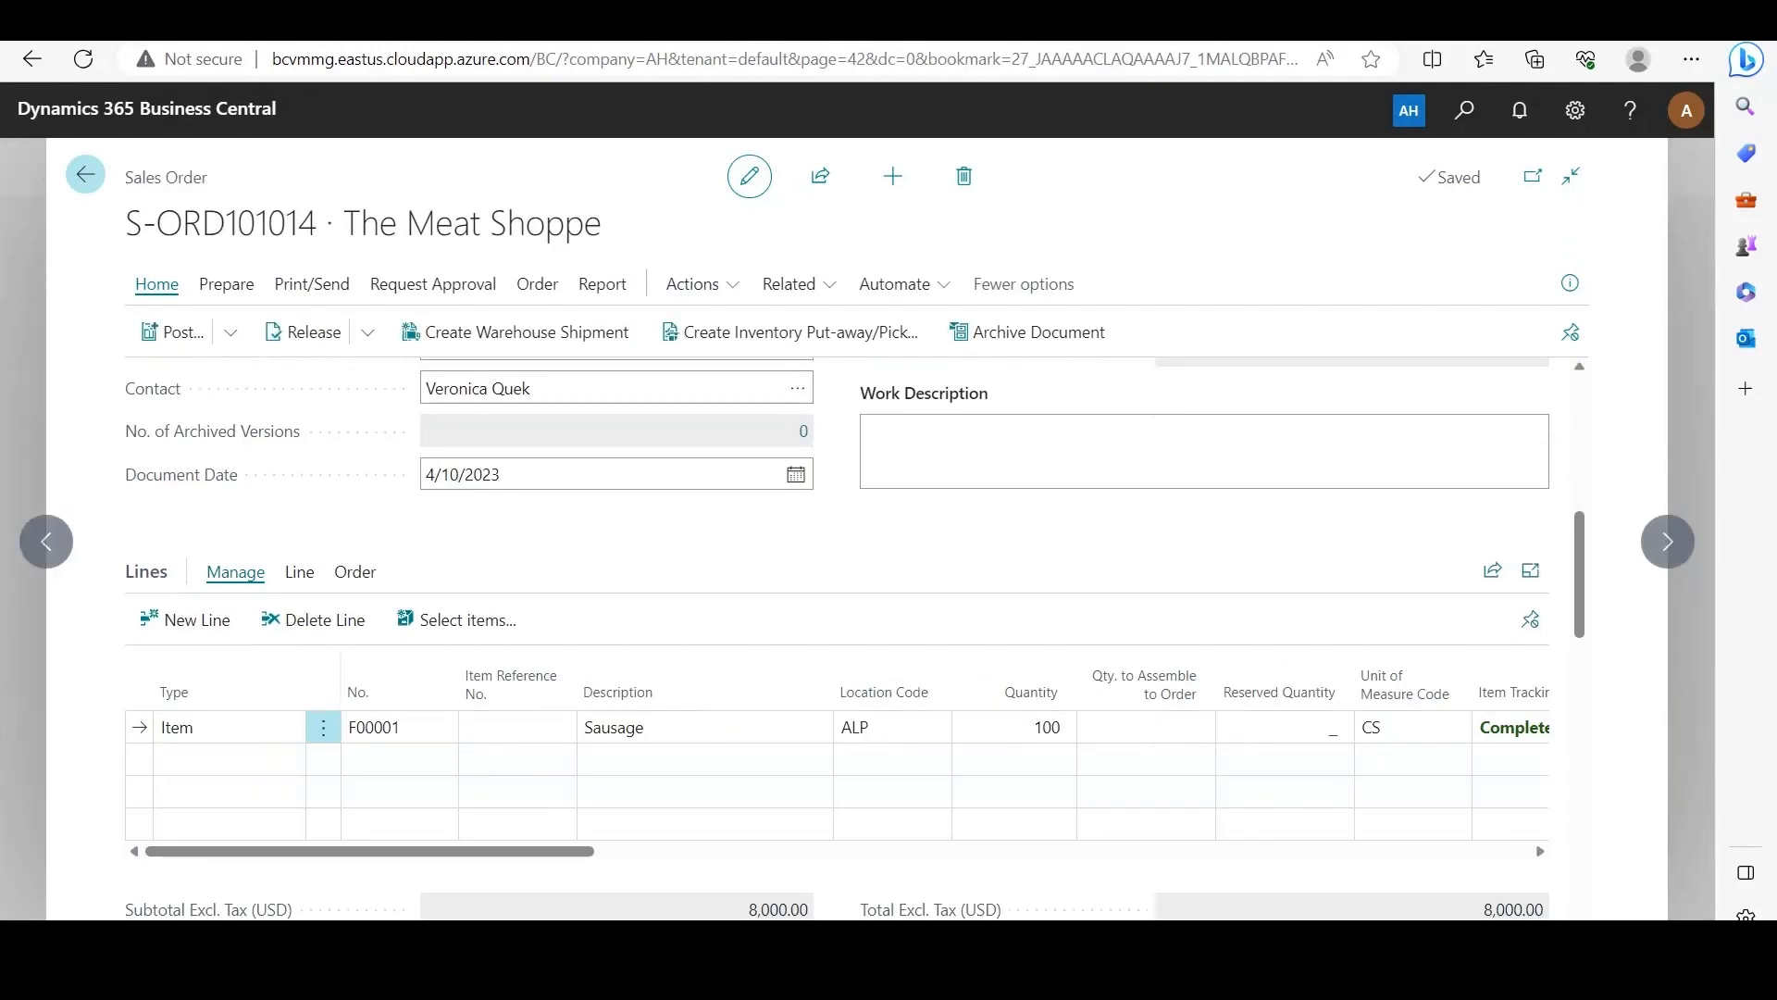
left_click(85, 174)
left_click(84, 173)
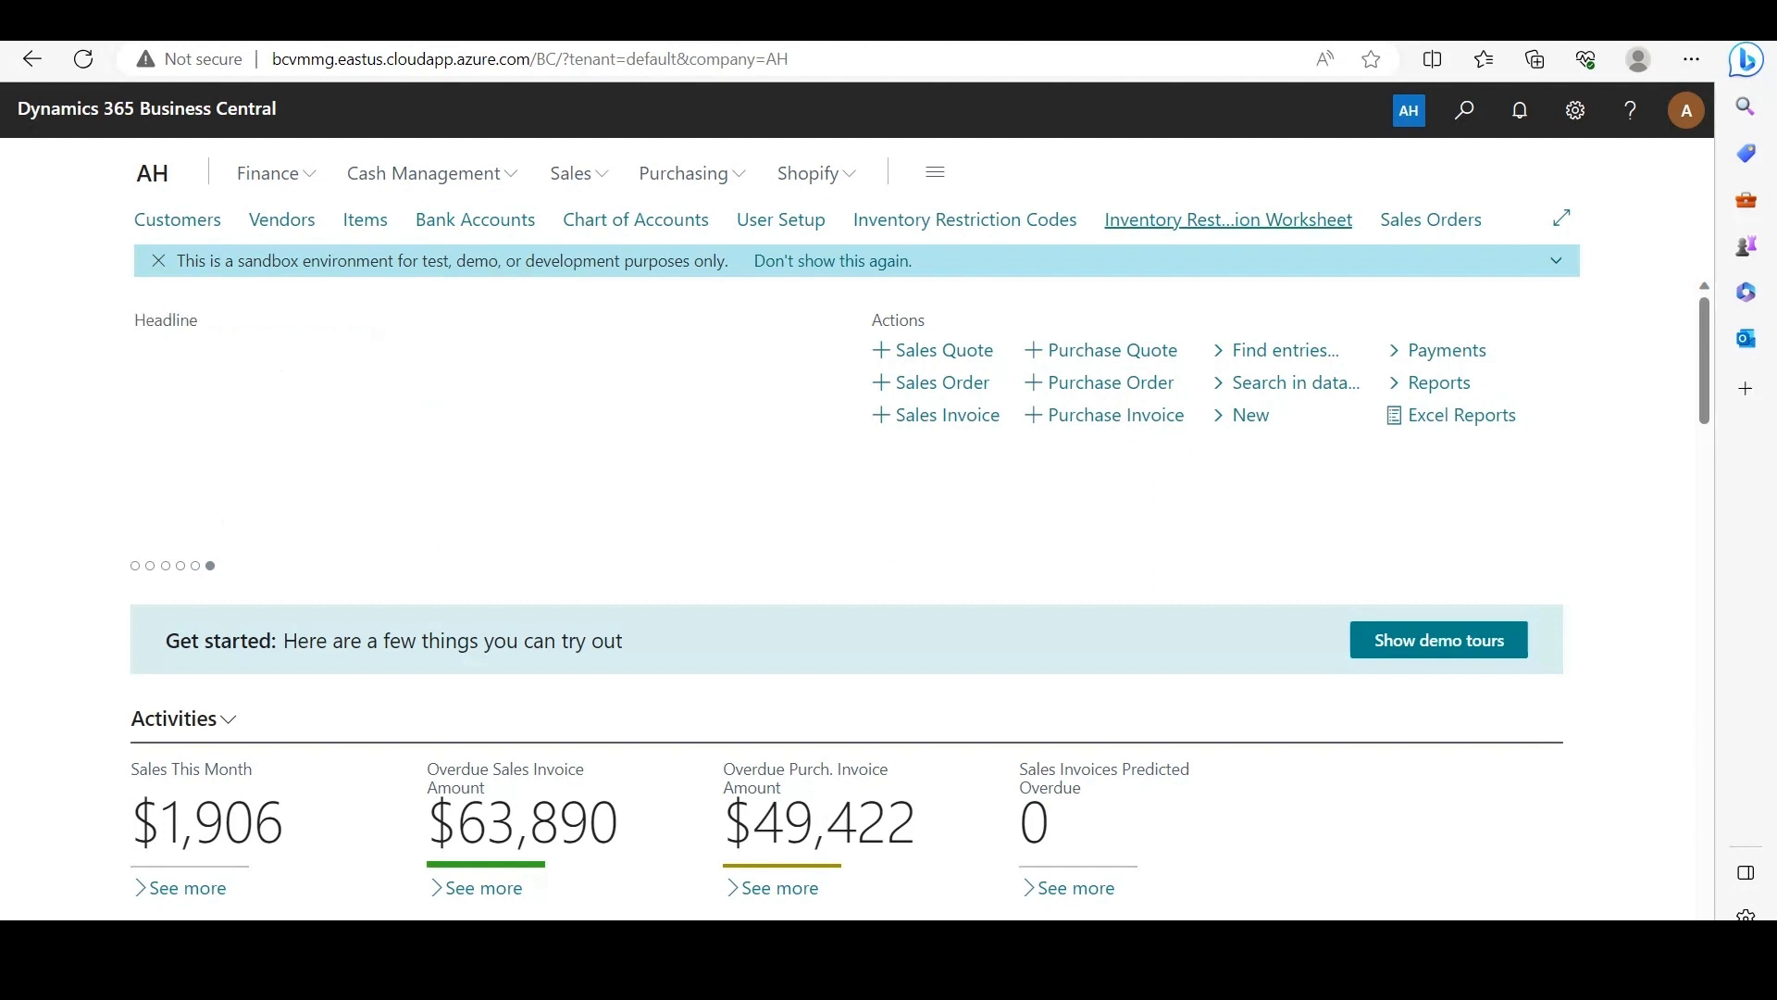
Step: Open the Inventory Restriction Worksheet, filter it to item F00001 and calculate the worksheet lines
left_click(1228, 220)
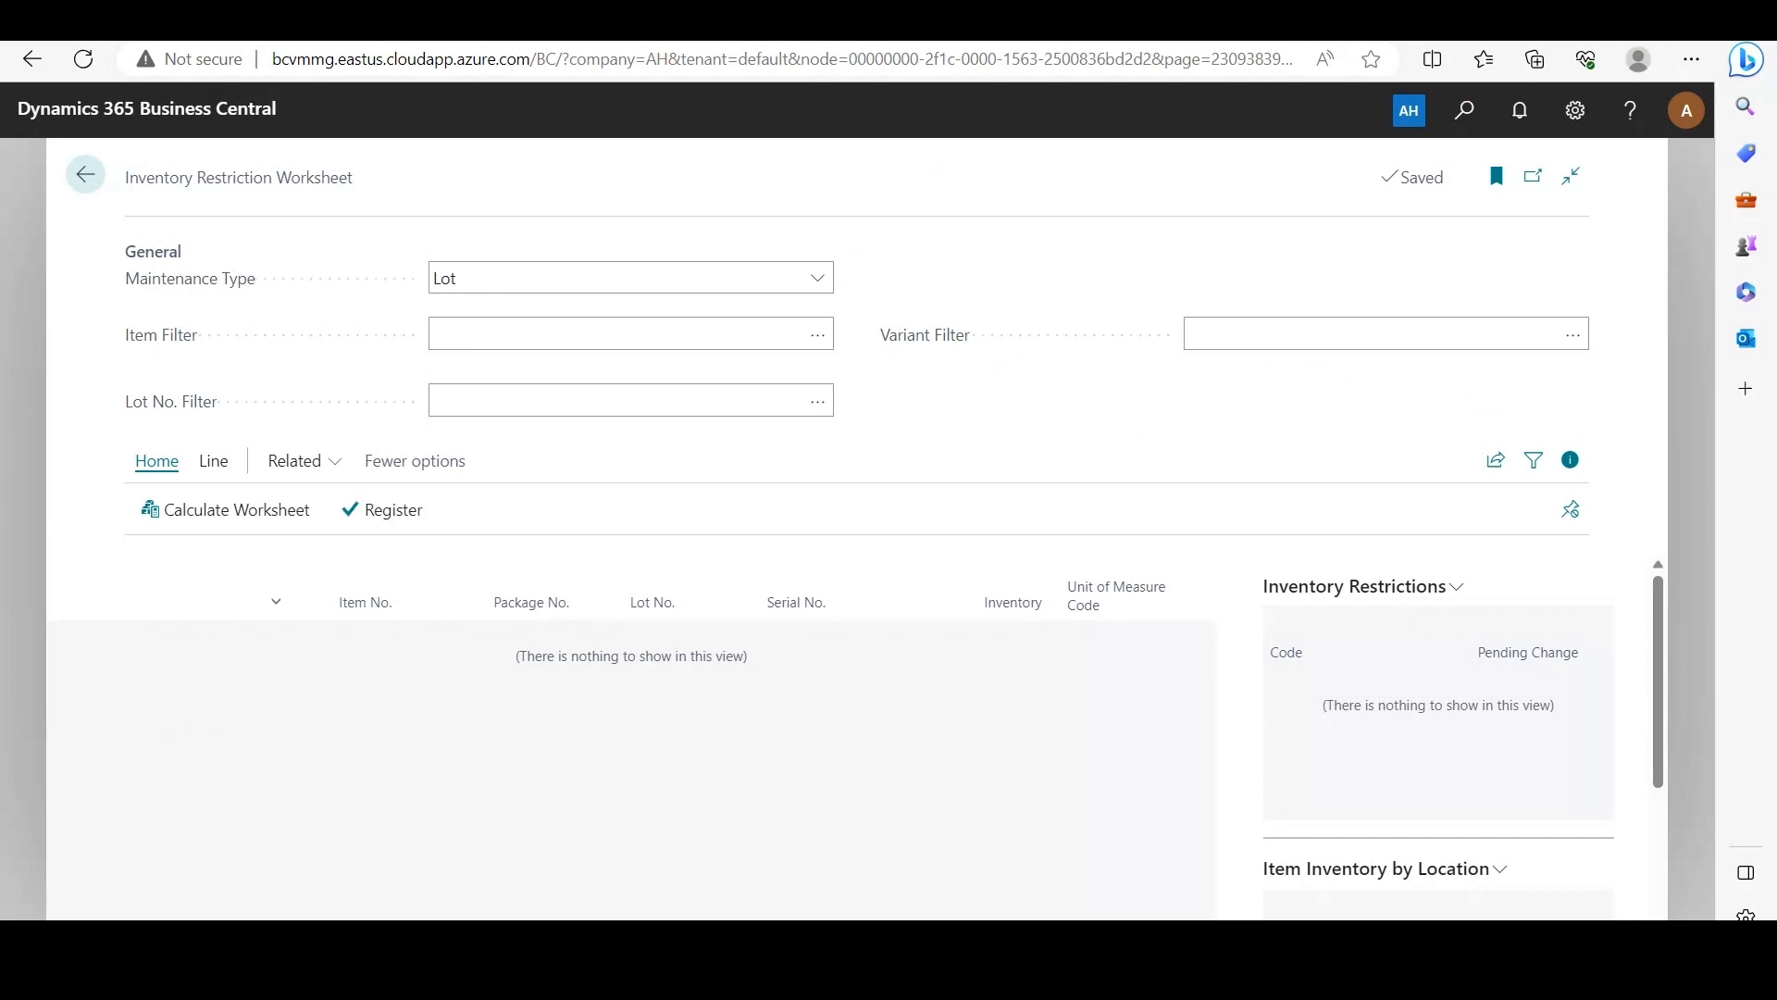
left_click(616, 334)
left_click(817, 334)
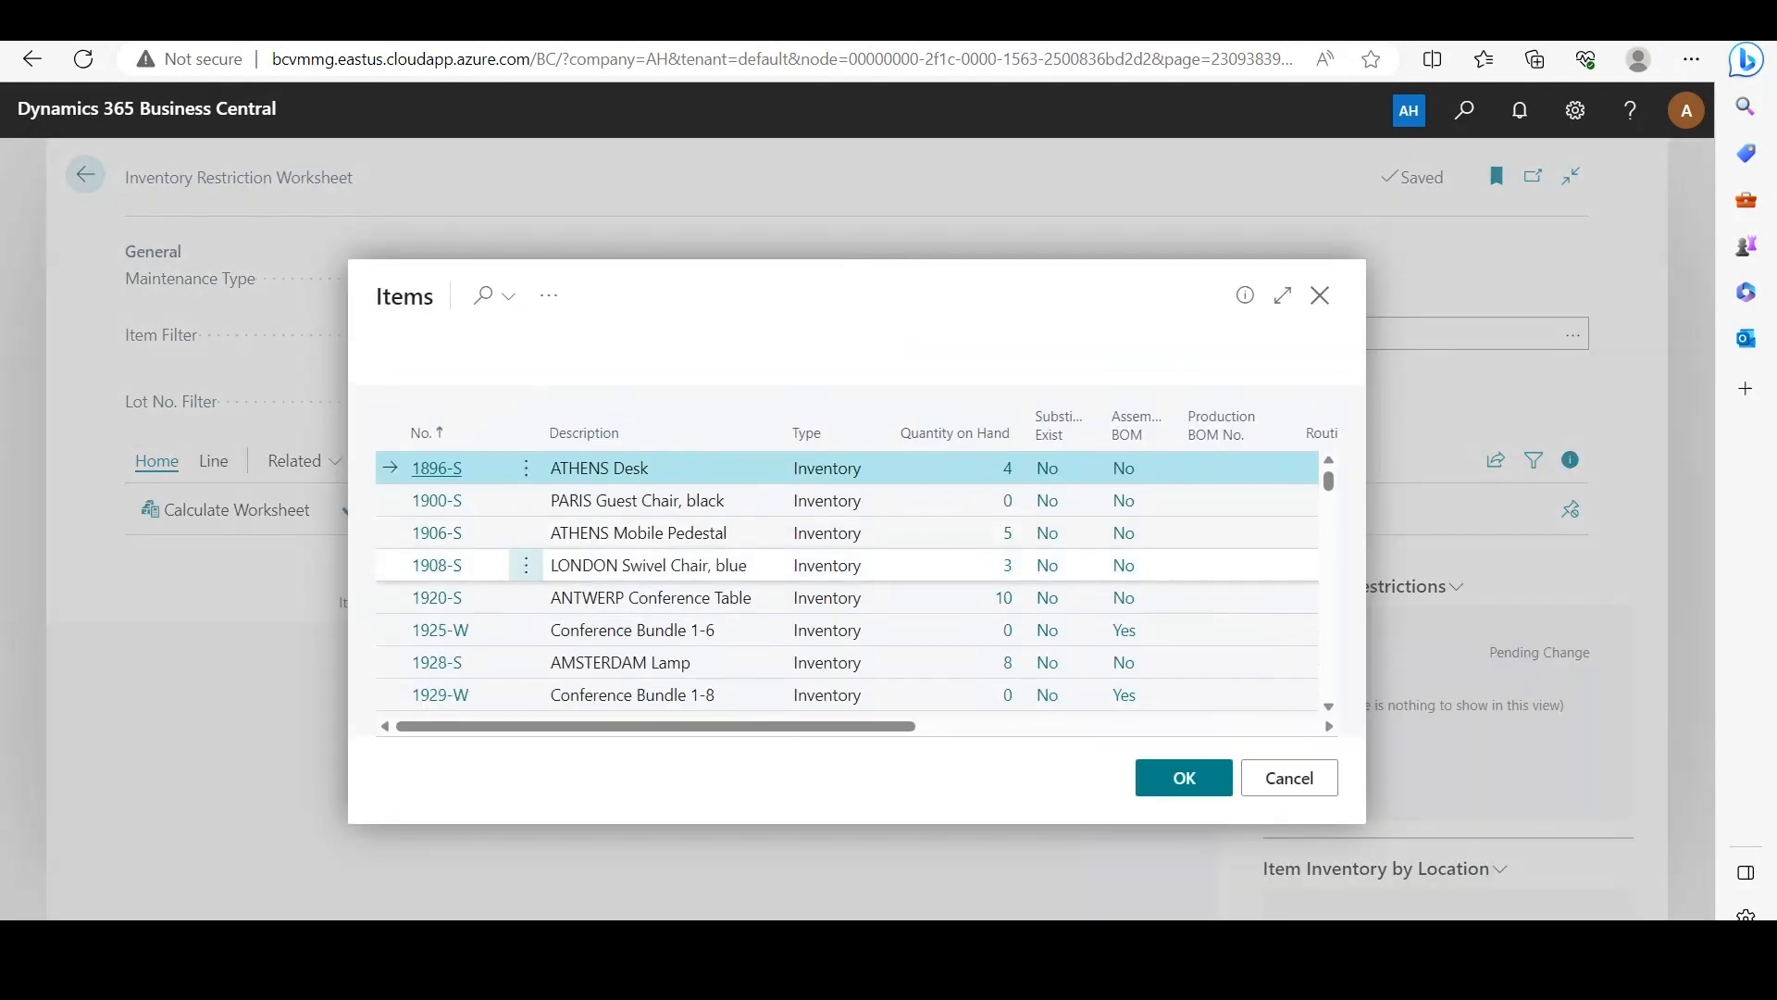
scroll(856, 555, "down", 5)
scroll(437, 553, "down", 1)
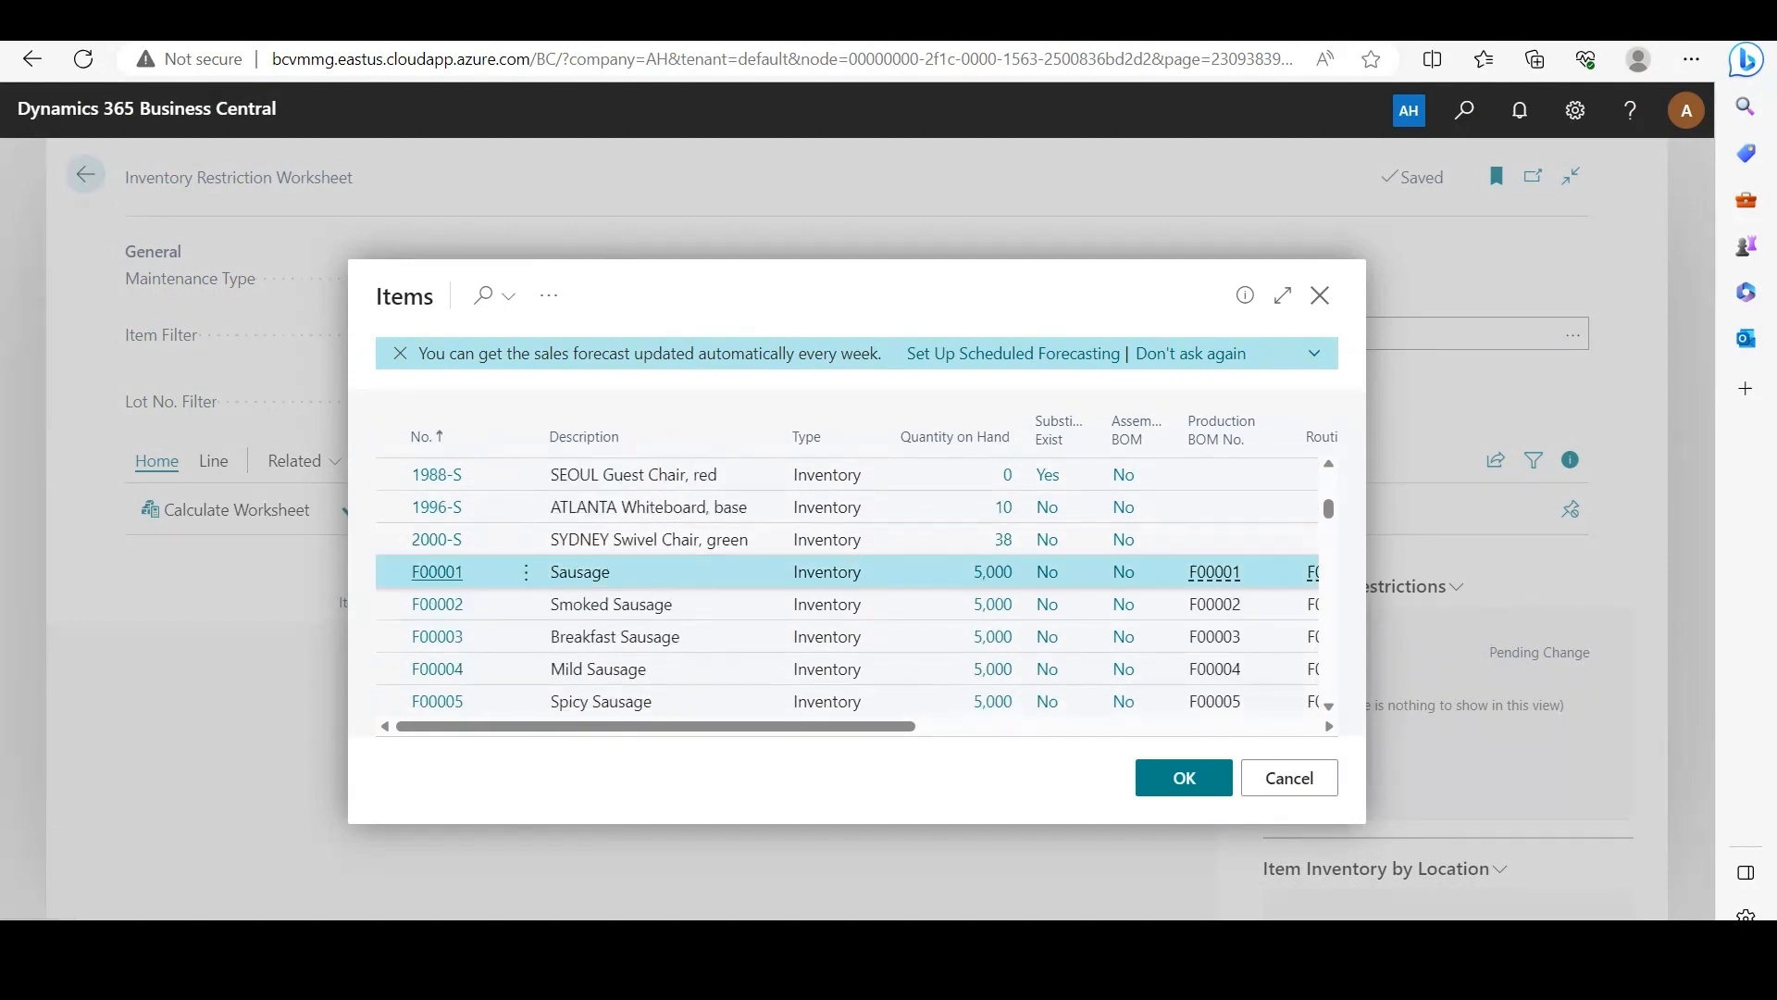
left_click(436, 572)
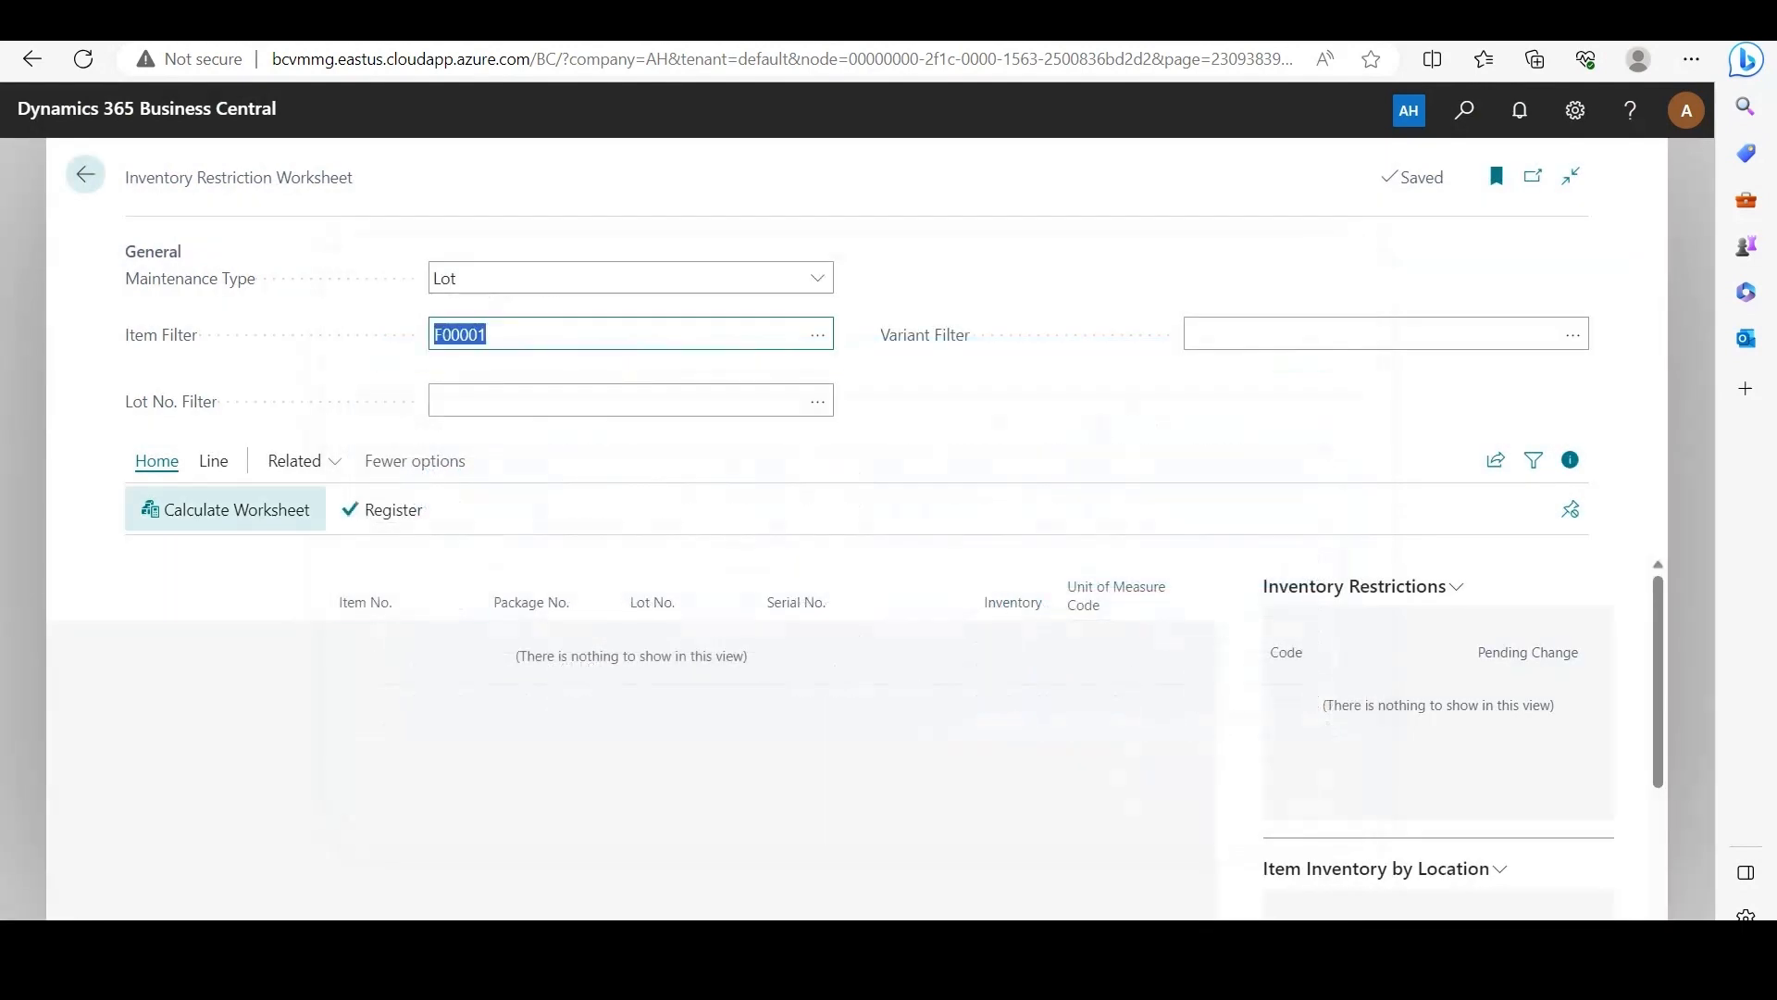
left_click(225, 509)
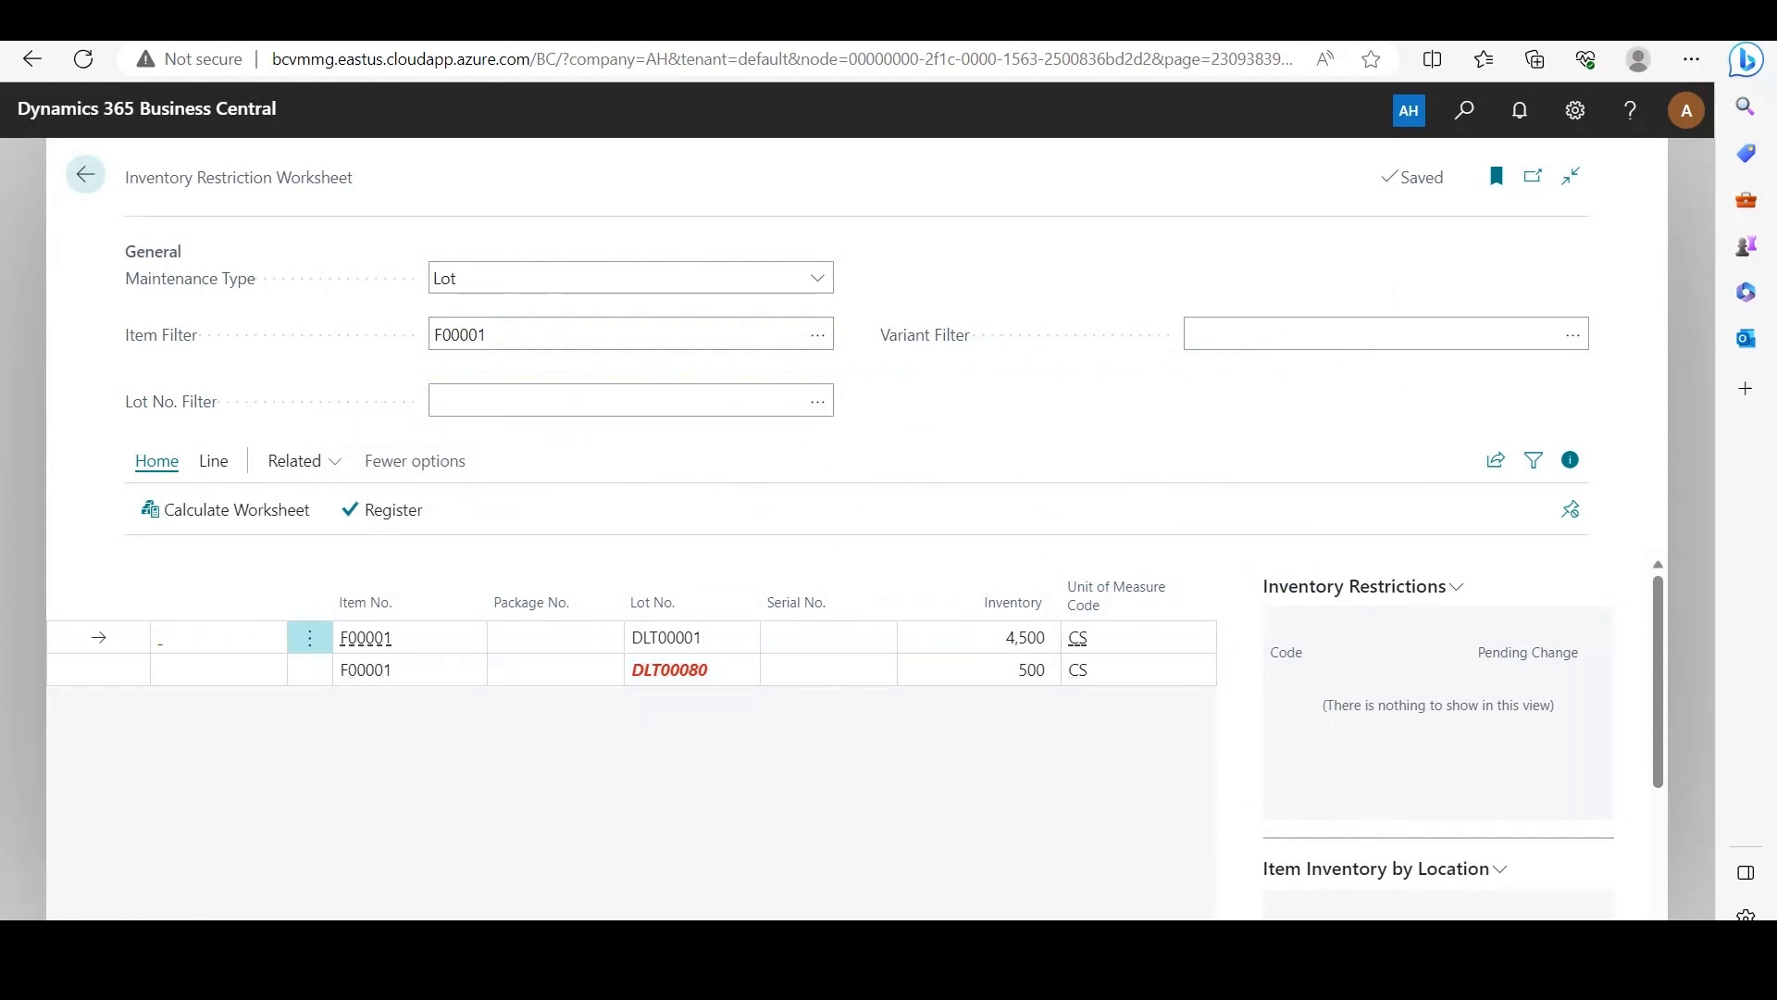
Step: Mark restriction code RC1 for removal from the worksheet line for lot DLT00080
left_click(99, 669)
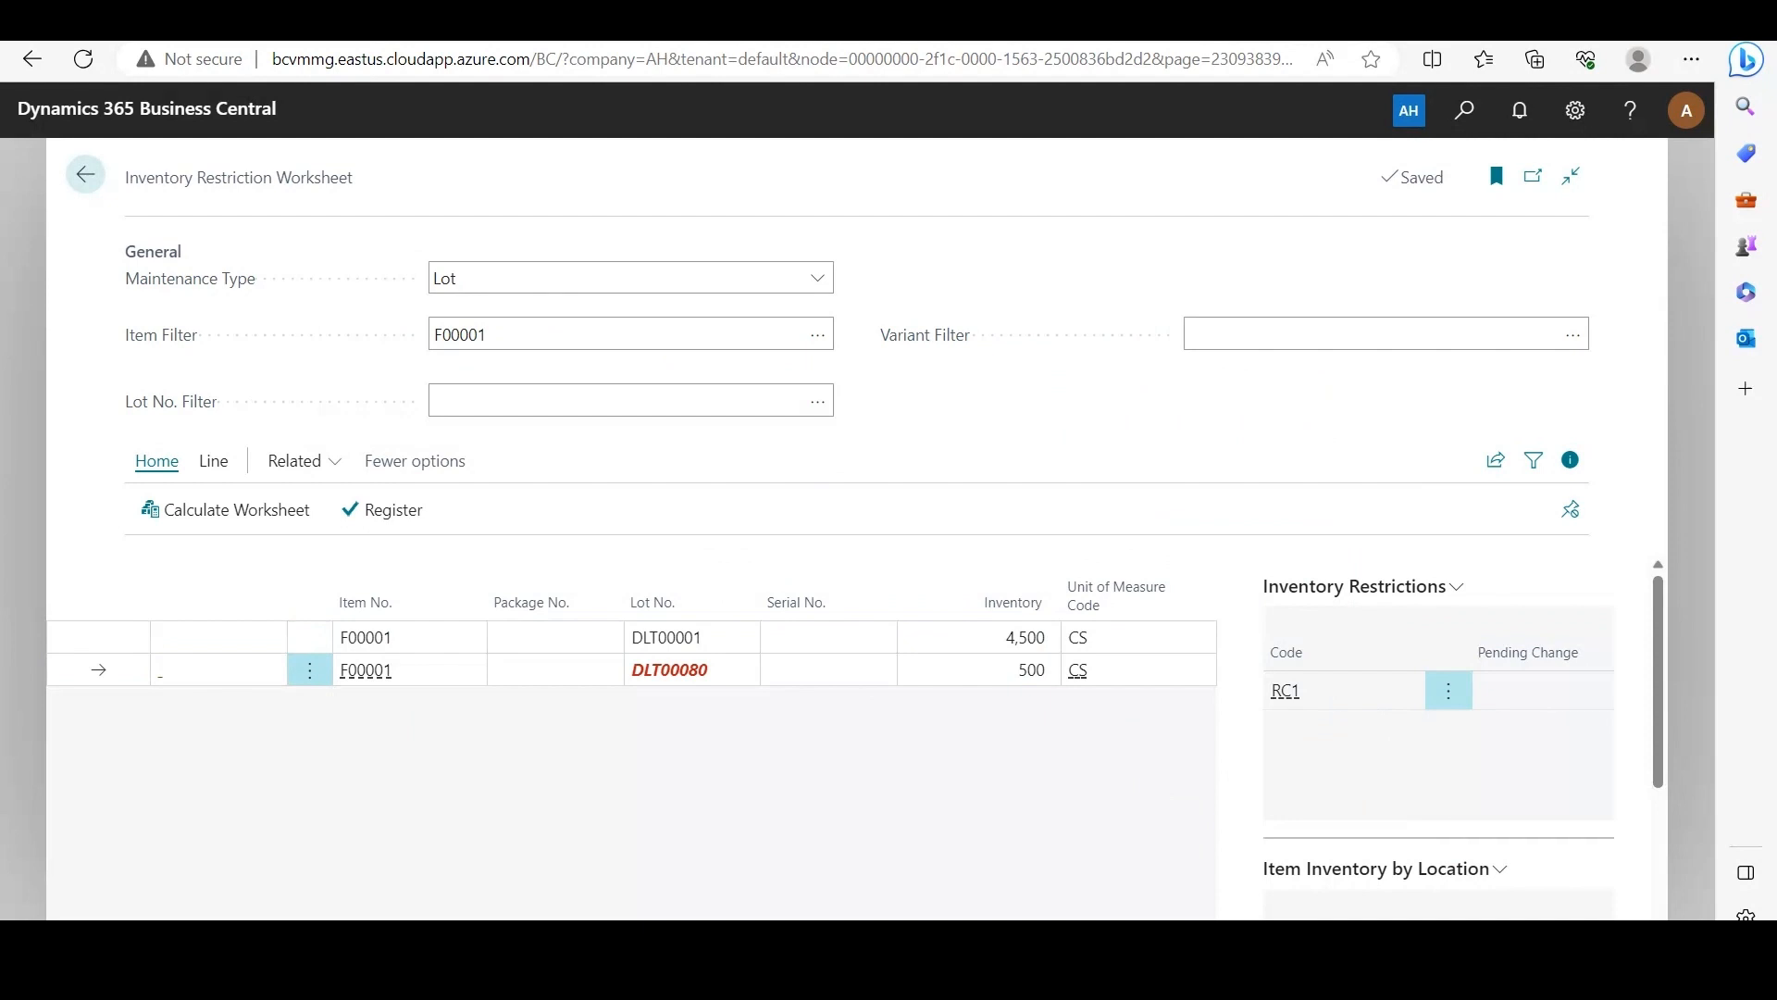
left_click(213, 461)
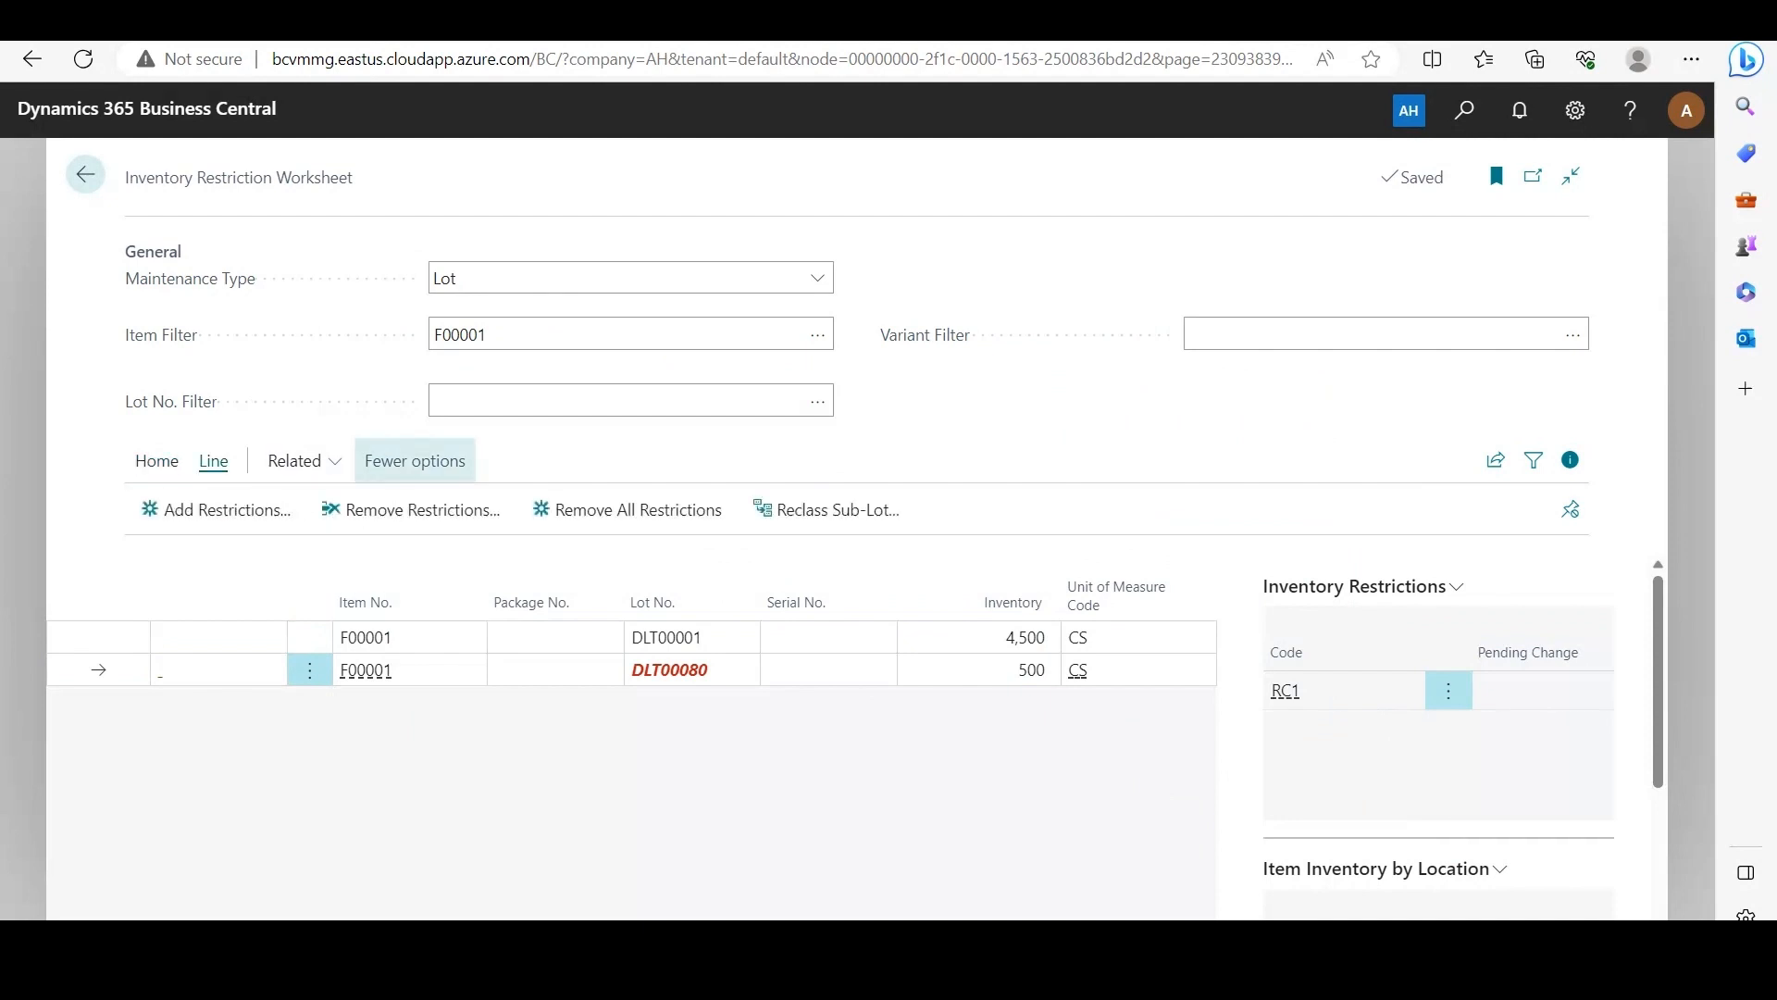
left_click(411, 509)
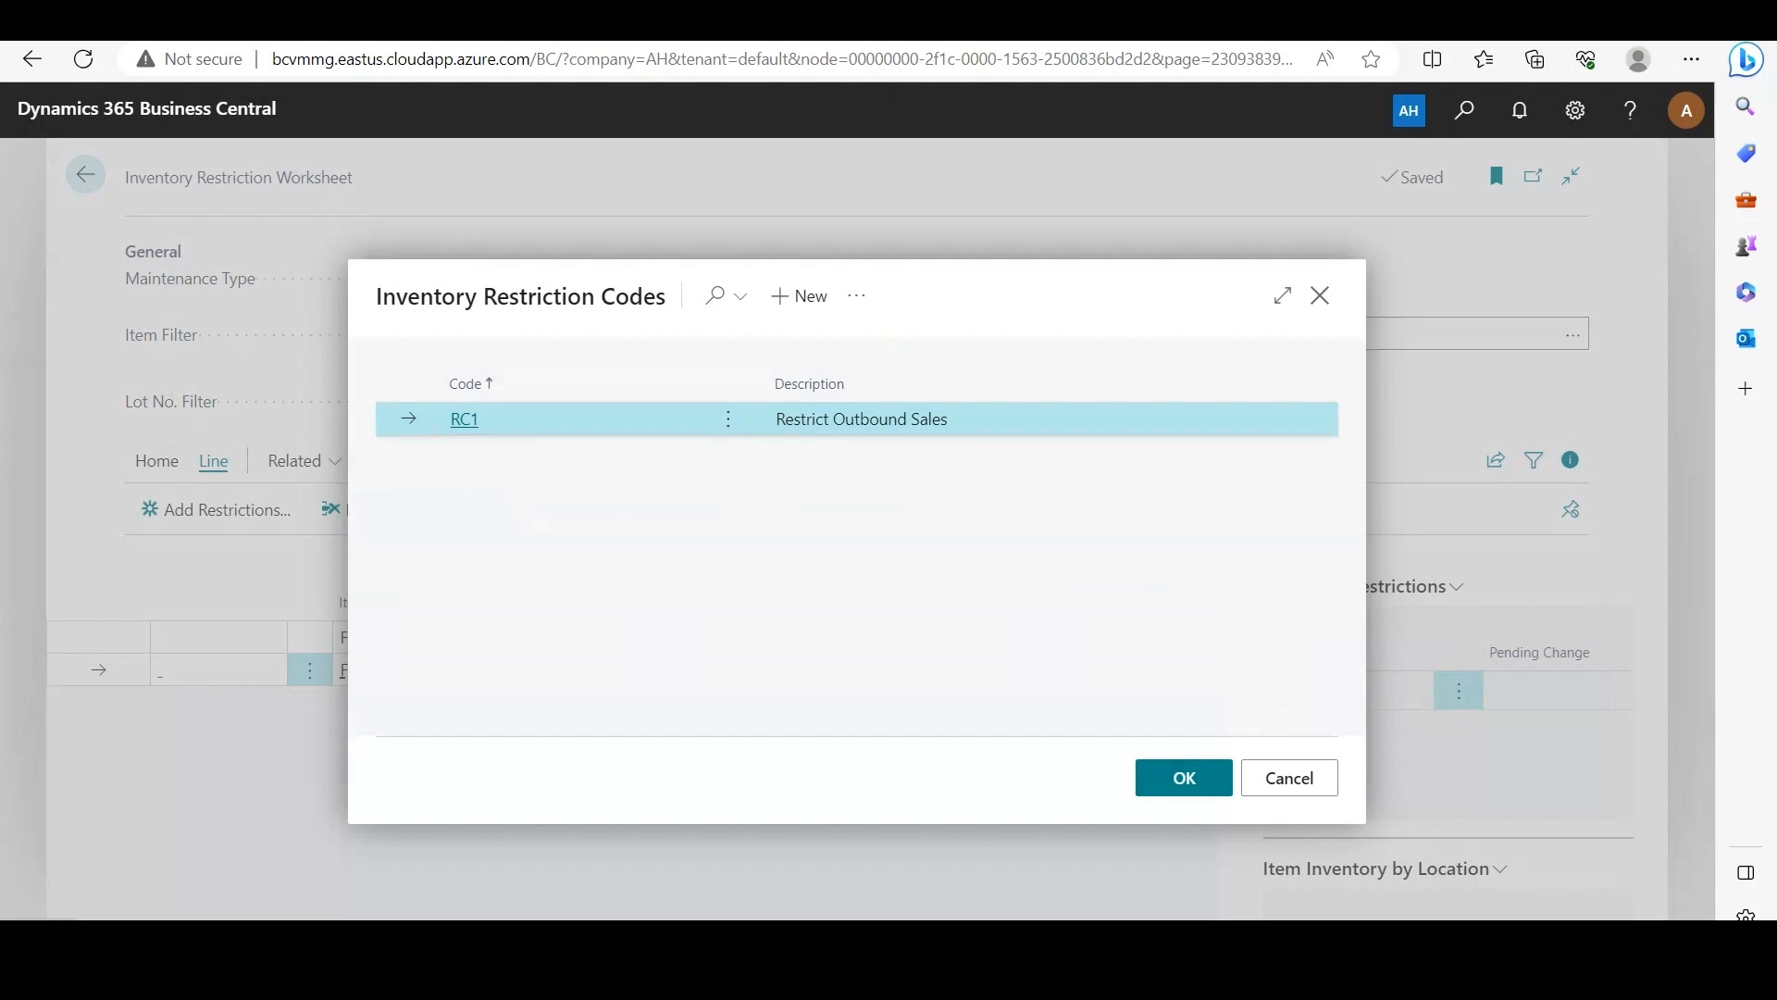
key("Return")
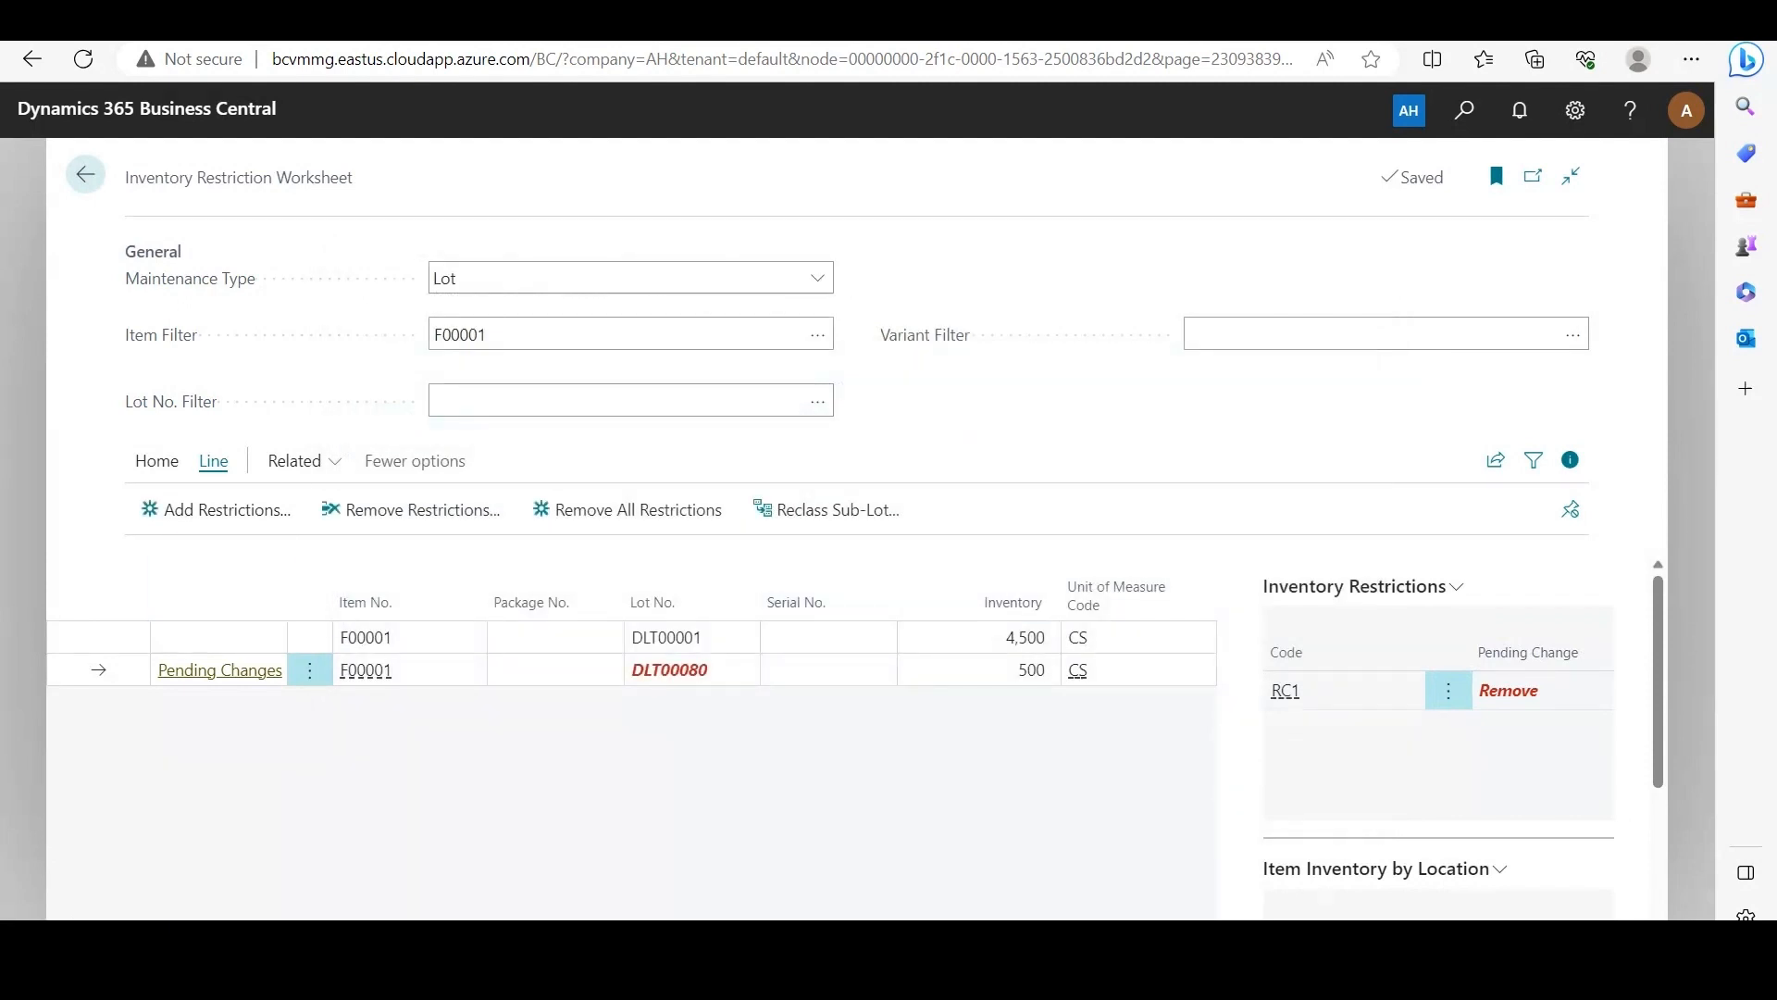
Step: Register the RC1 removal in the Inventory Restriction Worksheet and return to the home page
left_click(157, 461)
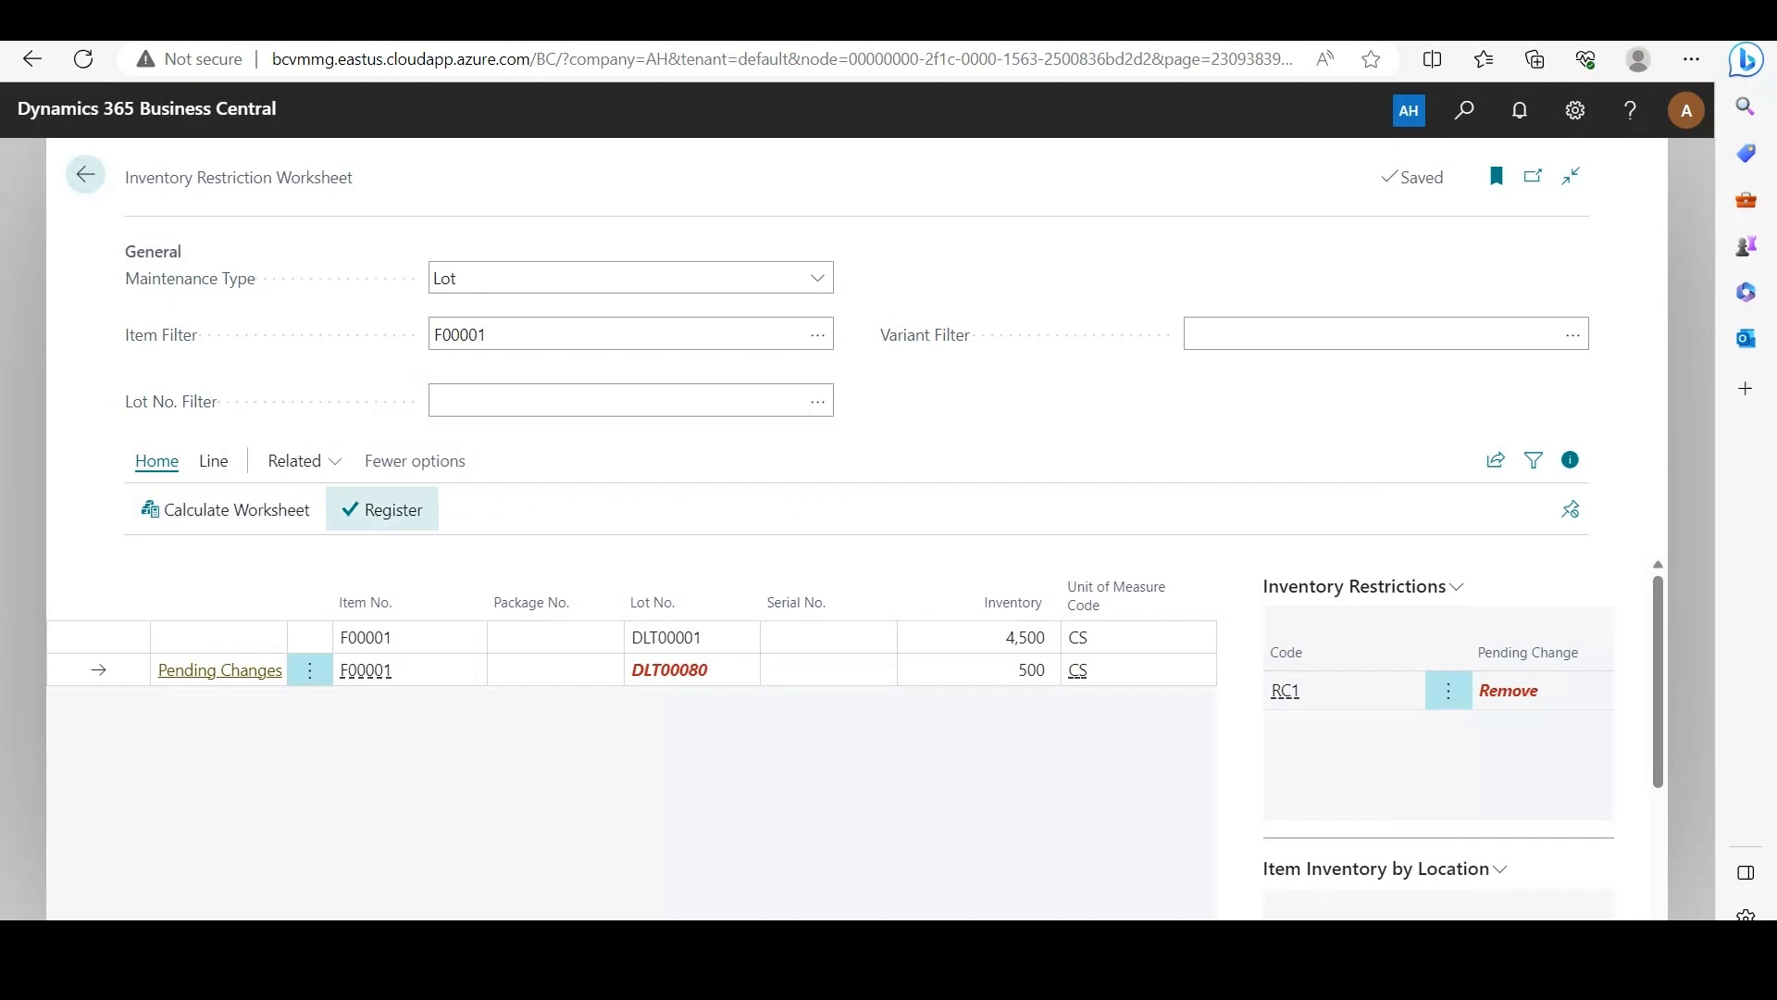
left_click(381, 509)
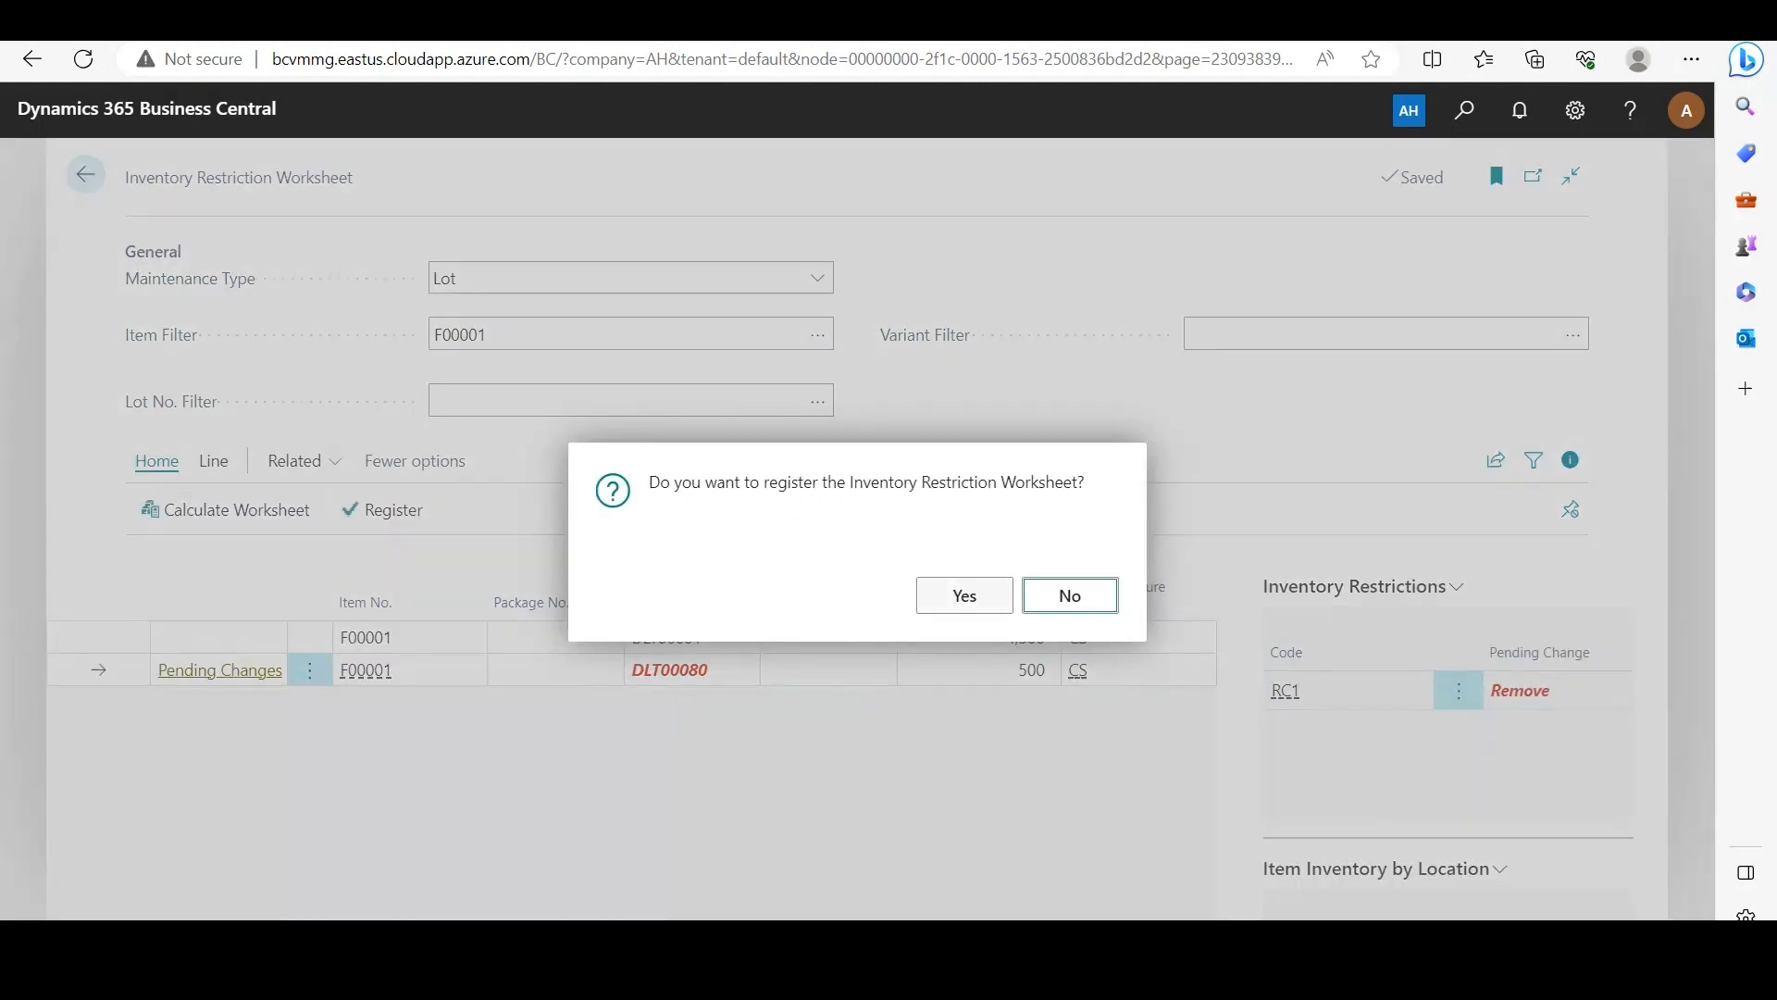
left_click(965, 596)
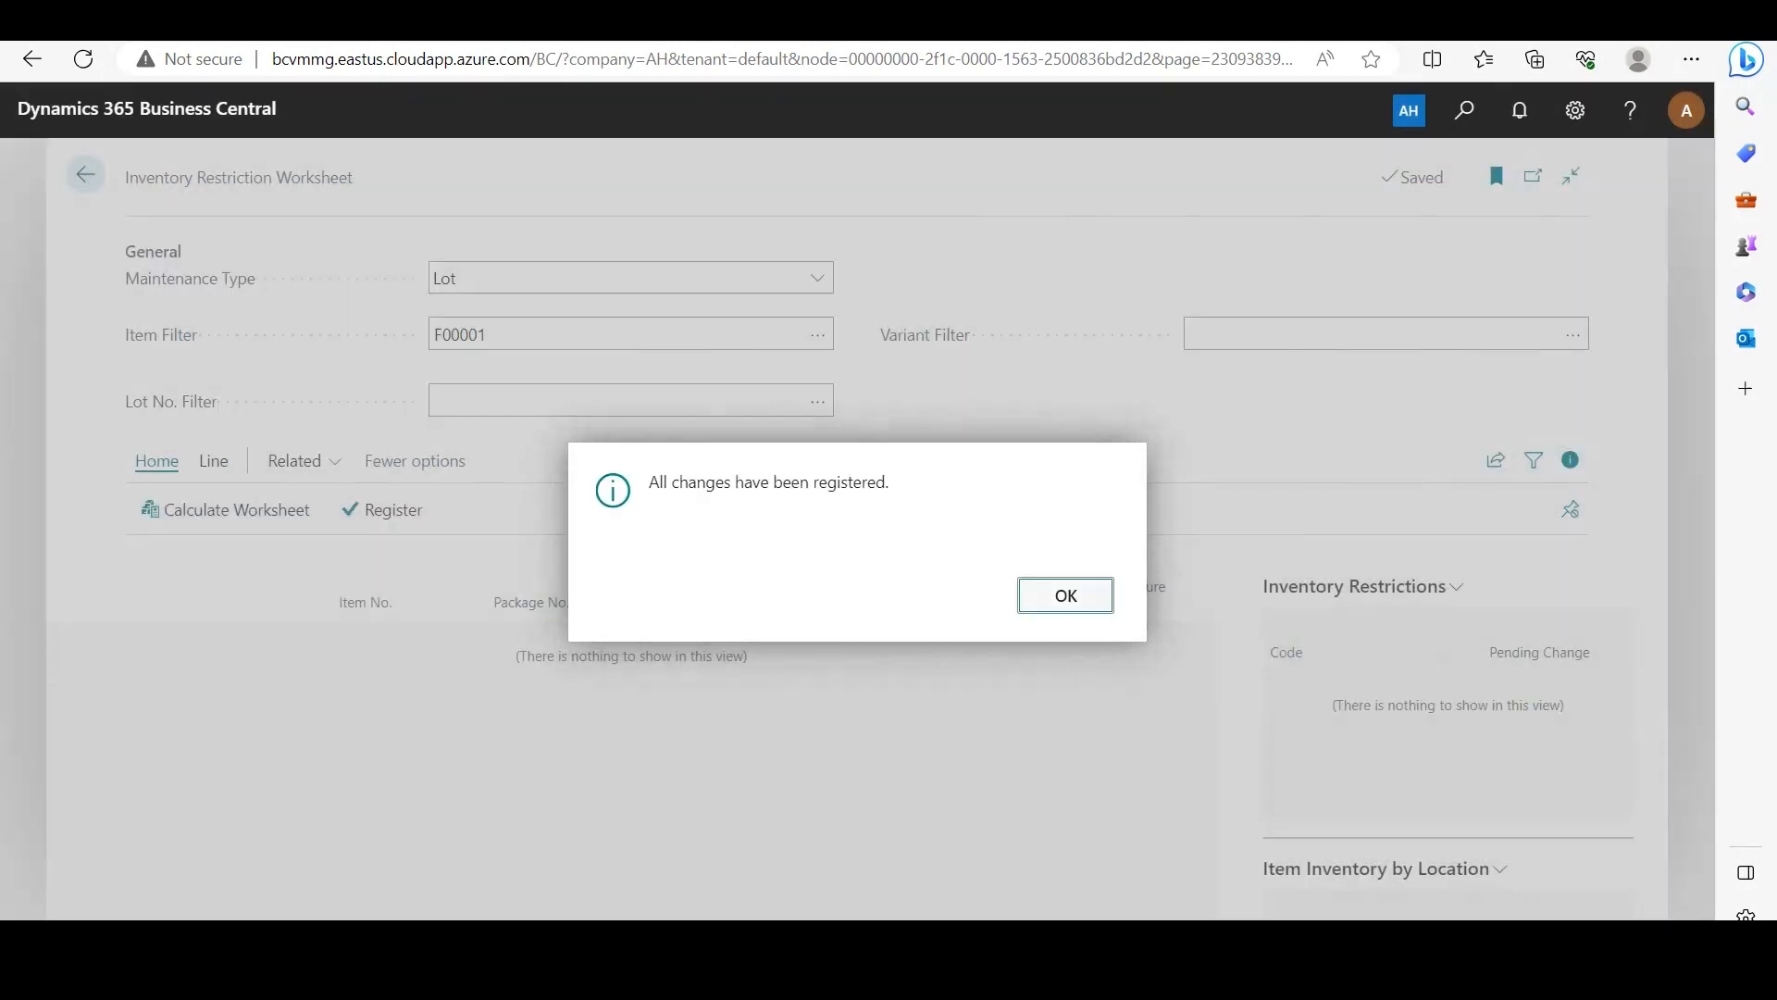
left_click(1065, 595)
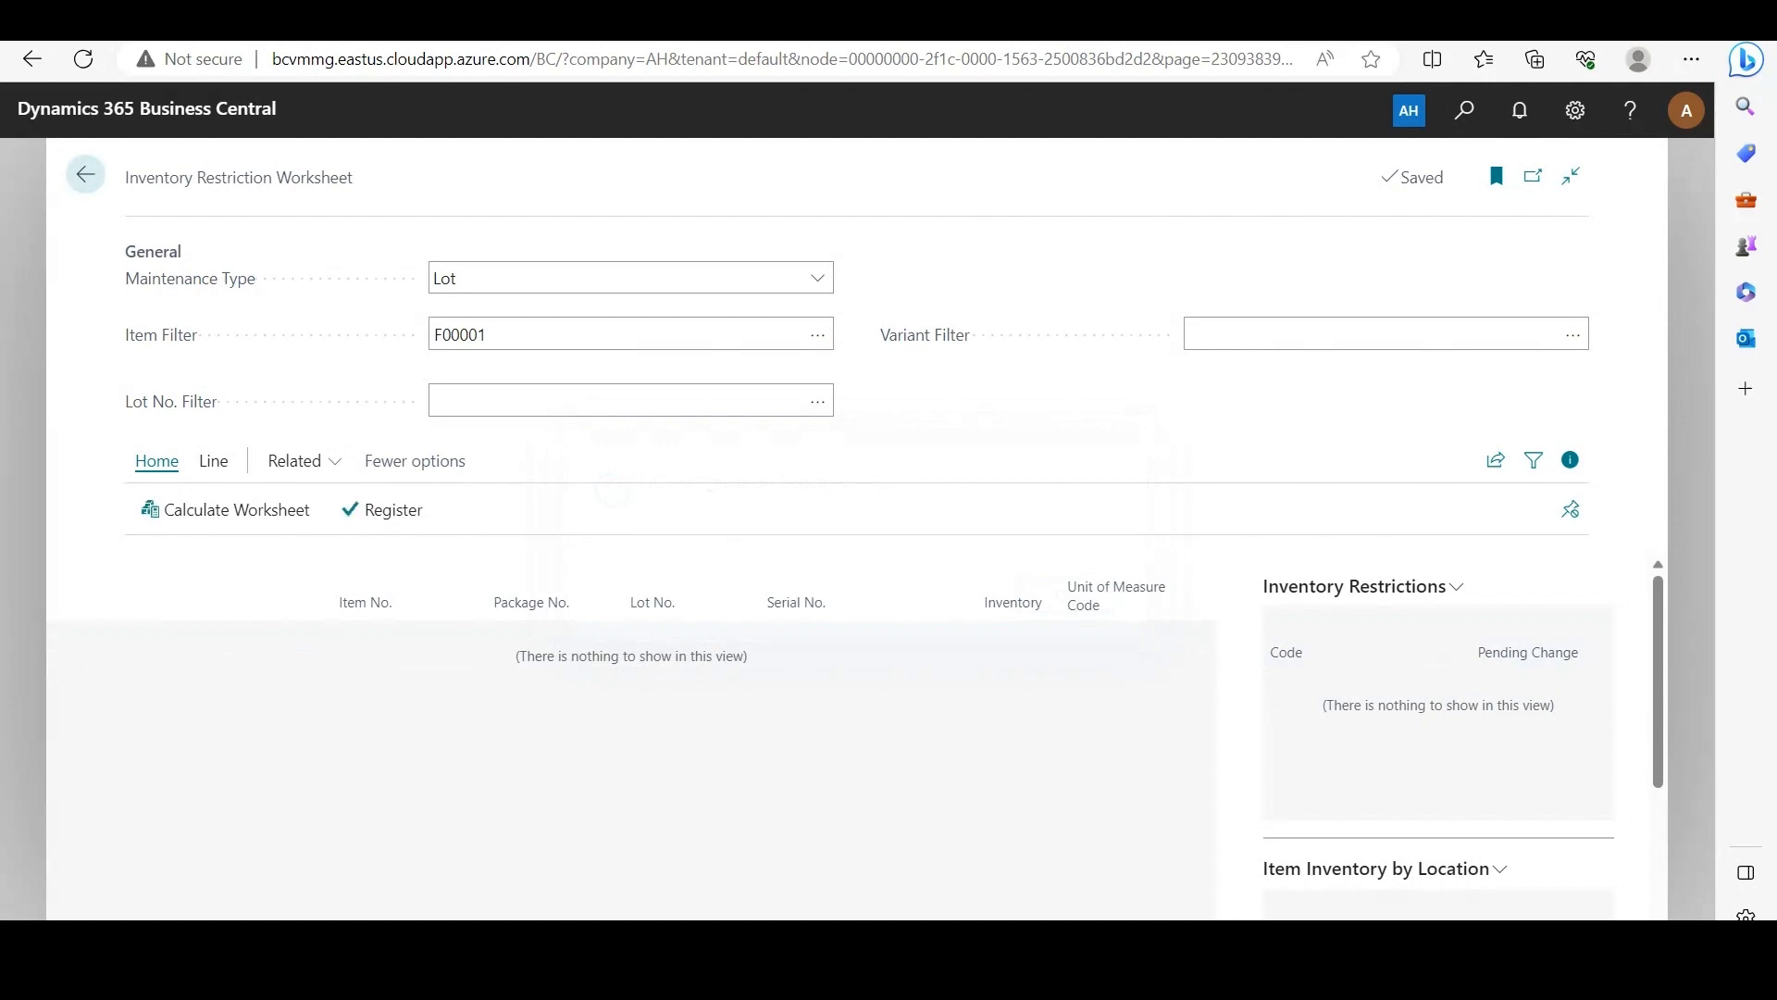
left_click(85, 174)
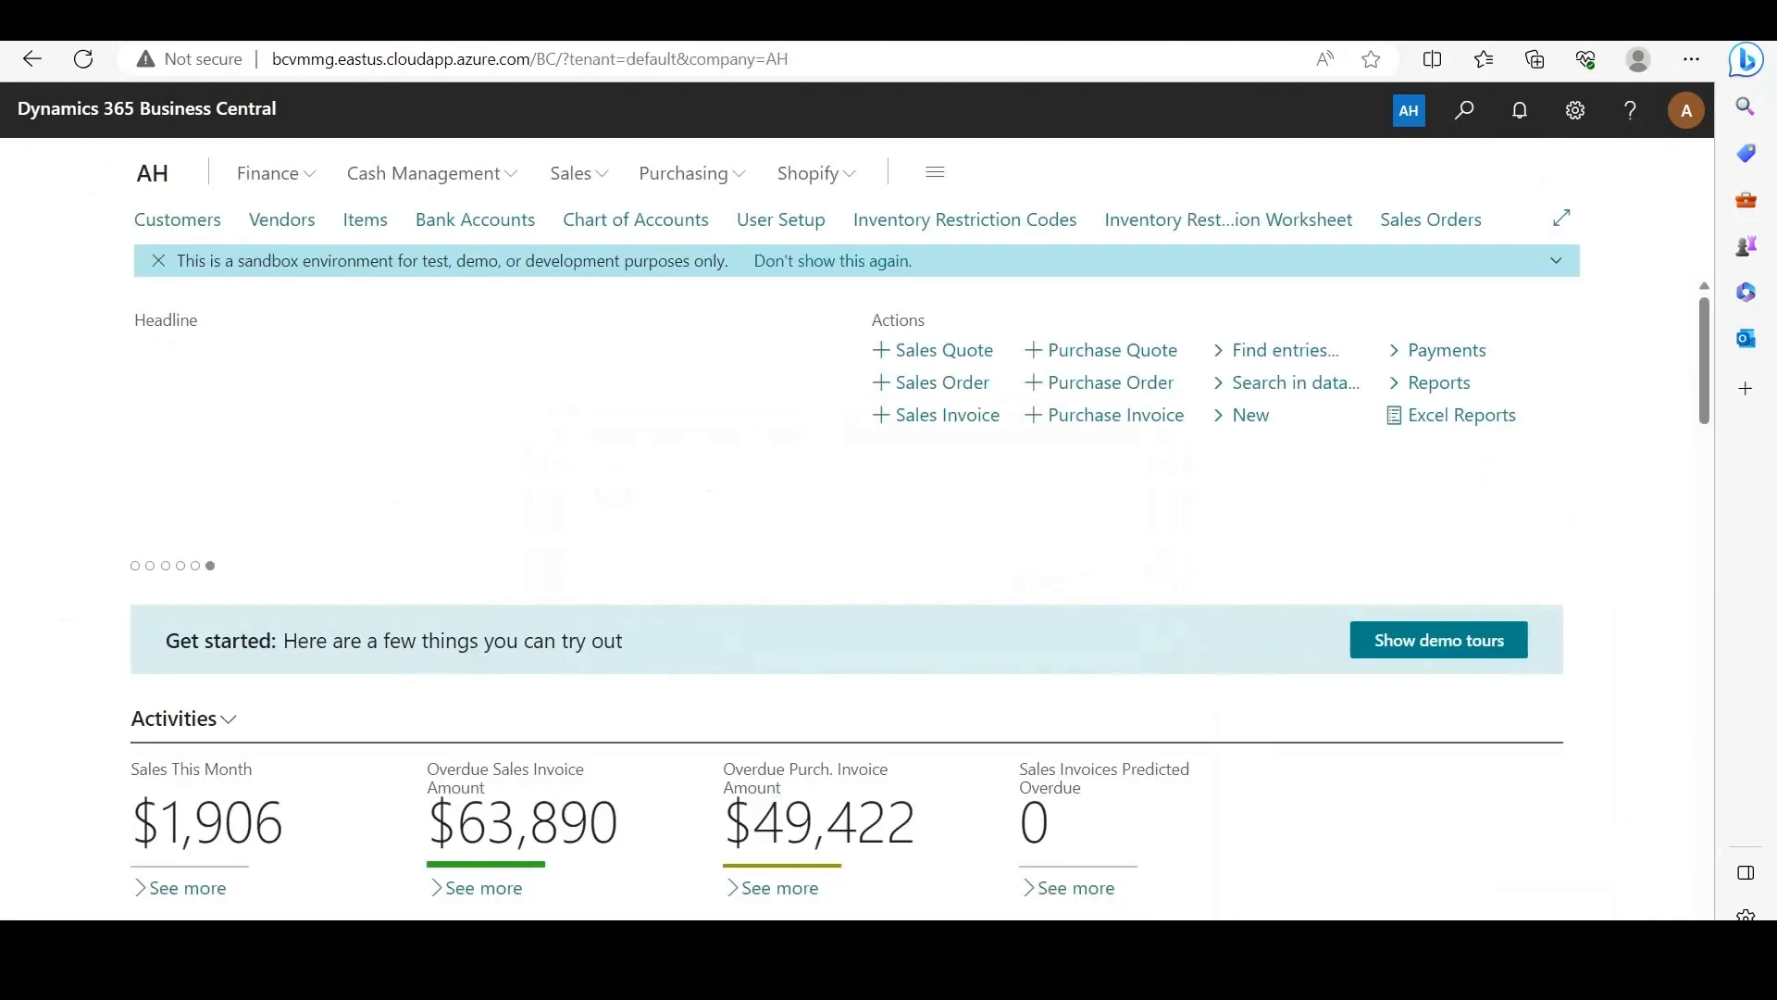
Step: Reopen the sales order for The Meat Shoppe and open its existing warehouse shipment through the related shipment lines
left_click(1431, 220)
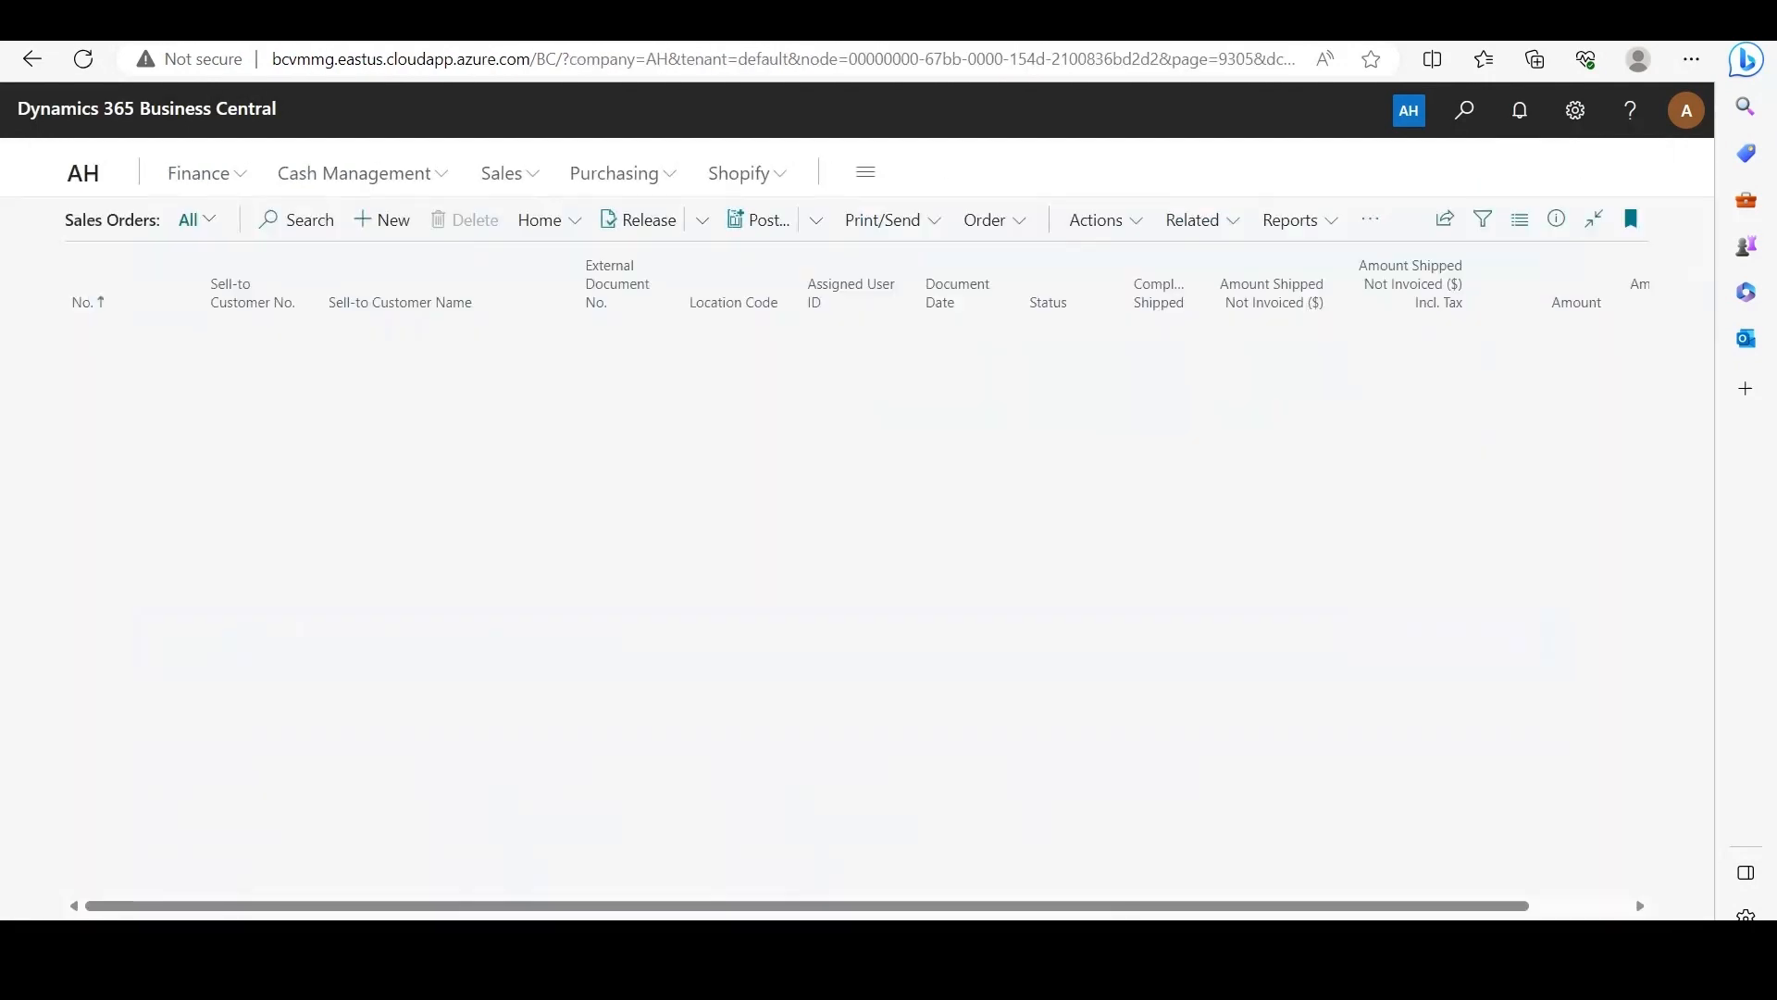
left_click(116, 852)
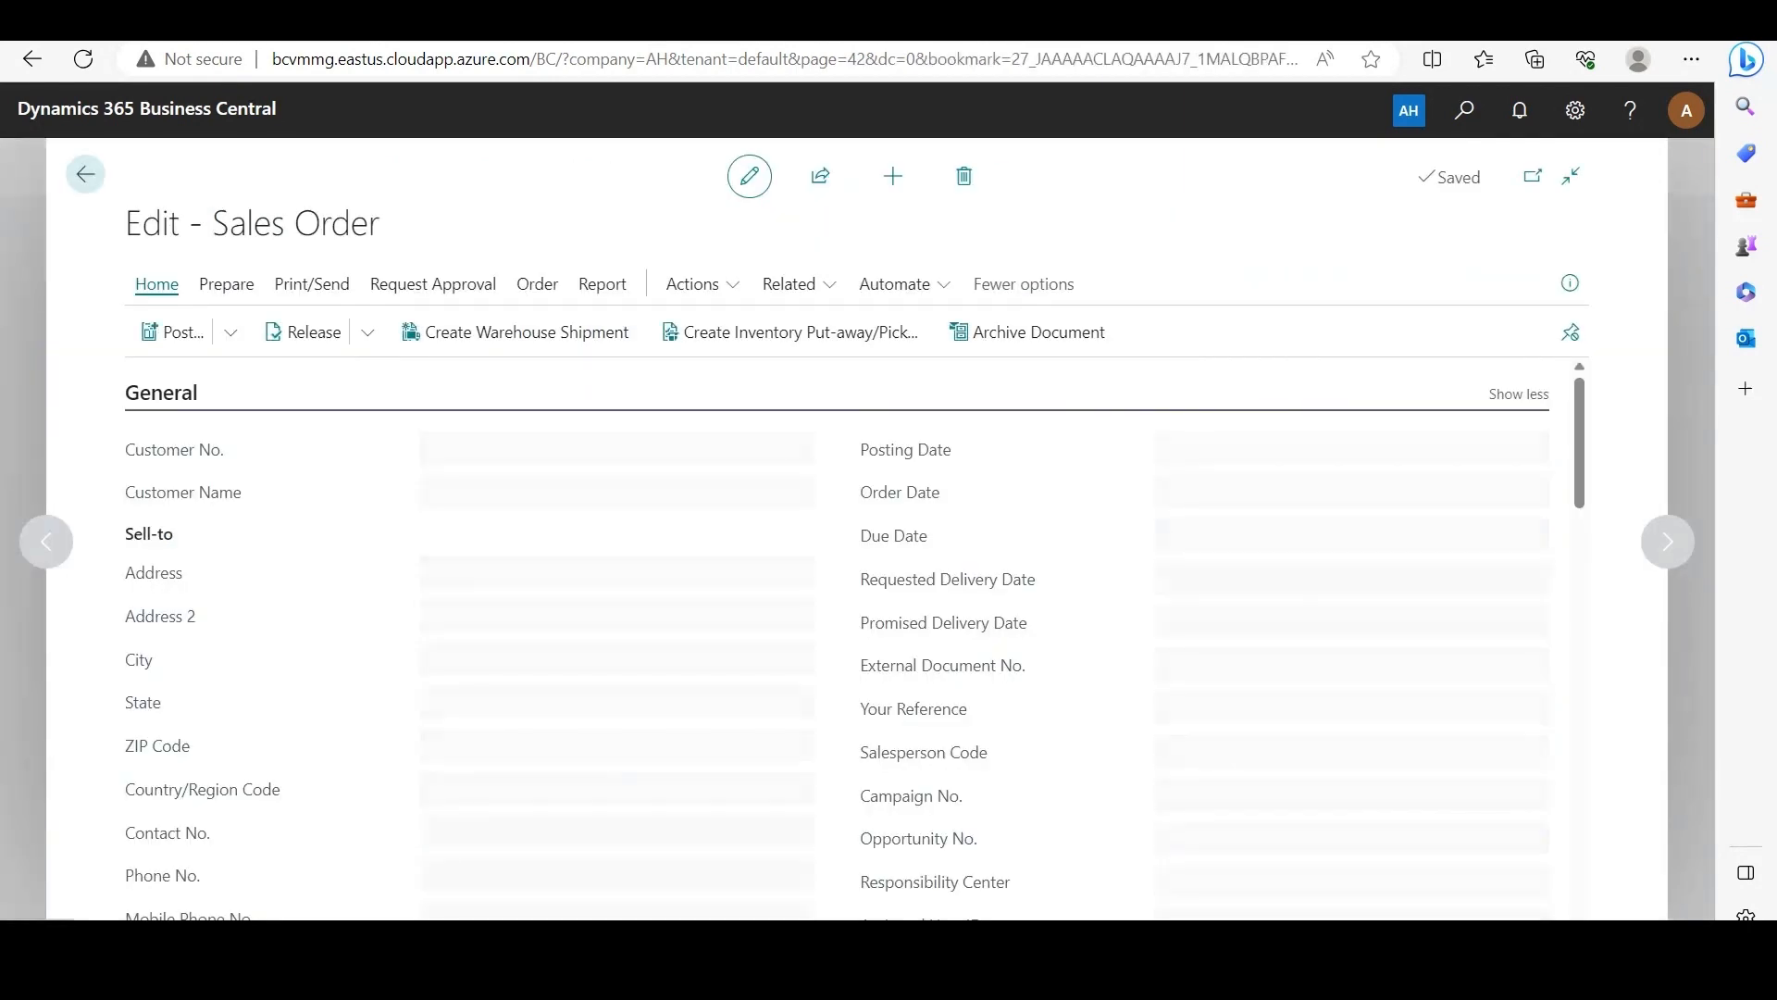
left_click(800, 284)
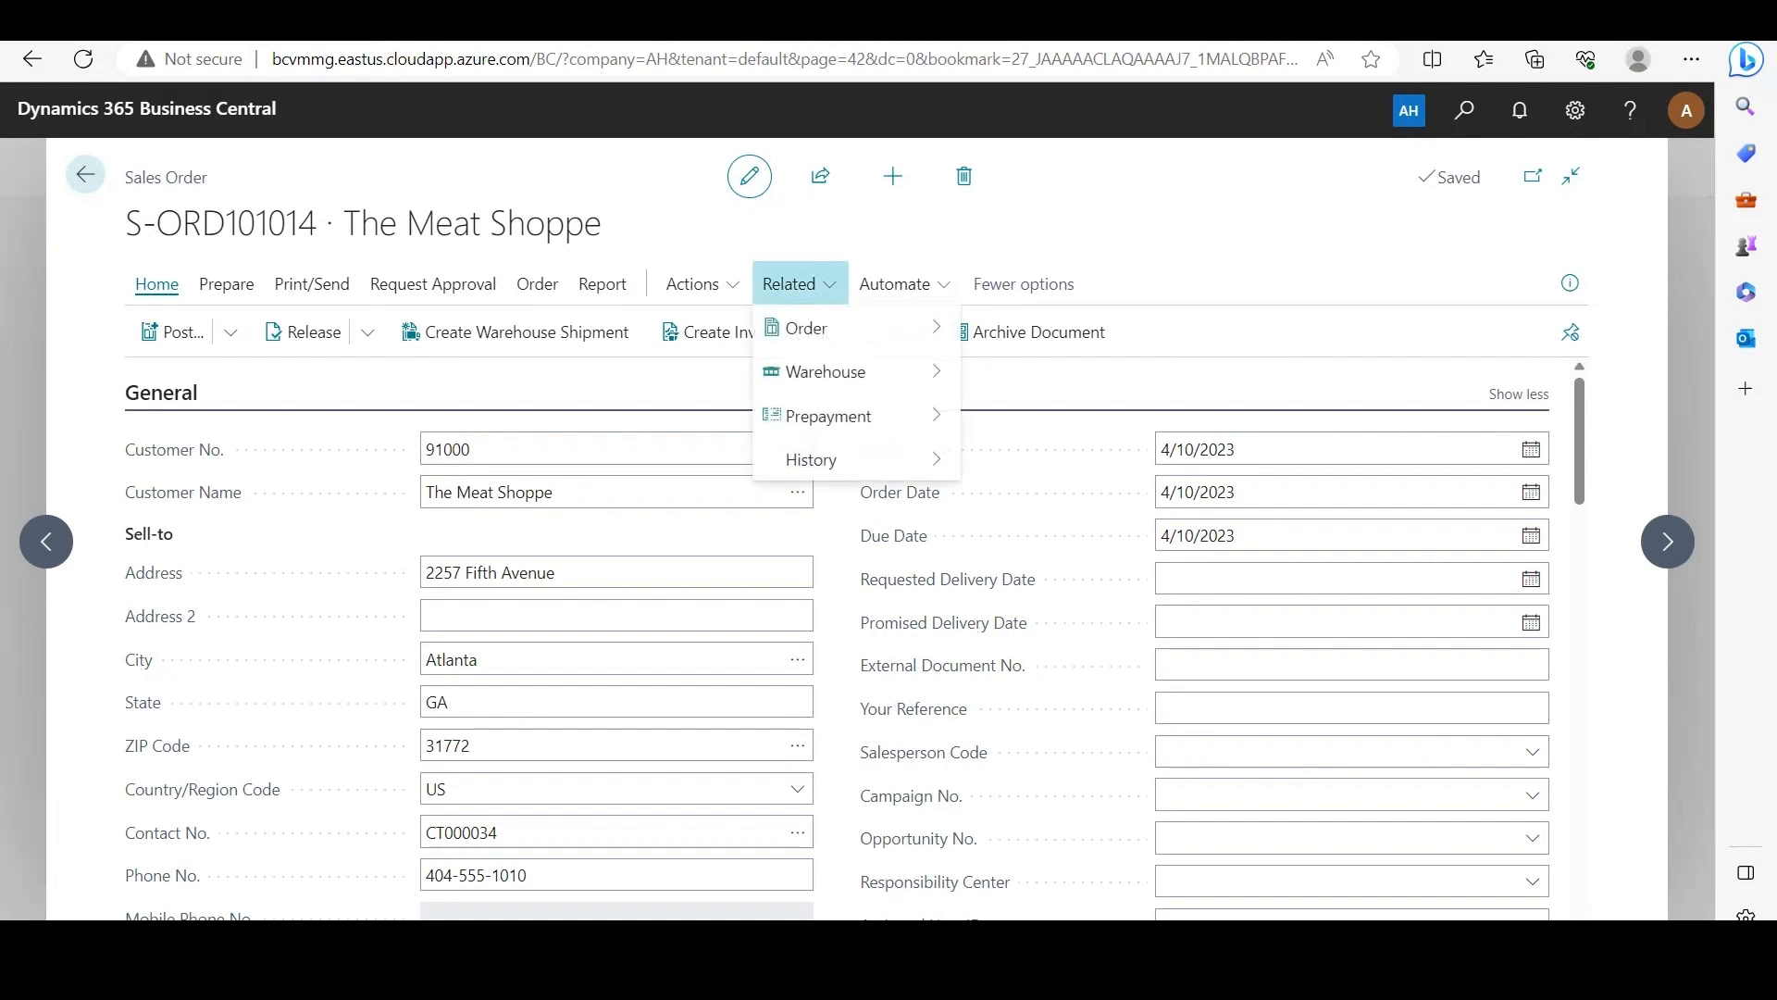
mouse_move(826, 372)
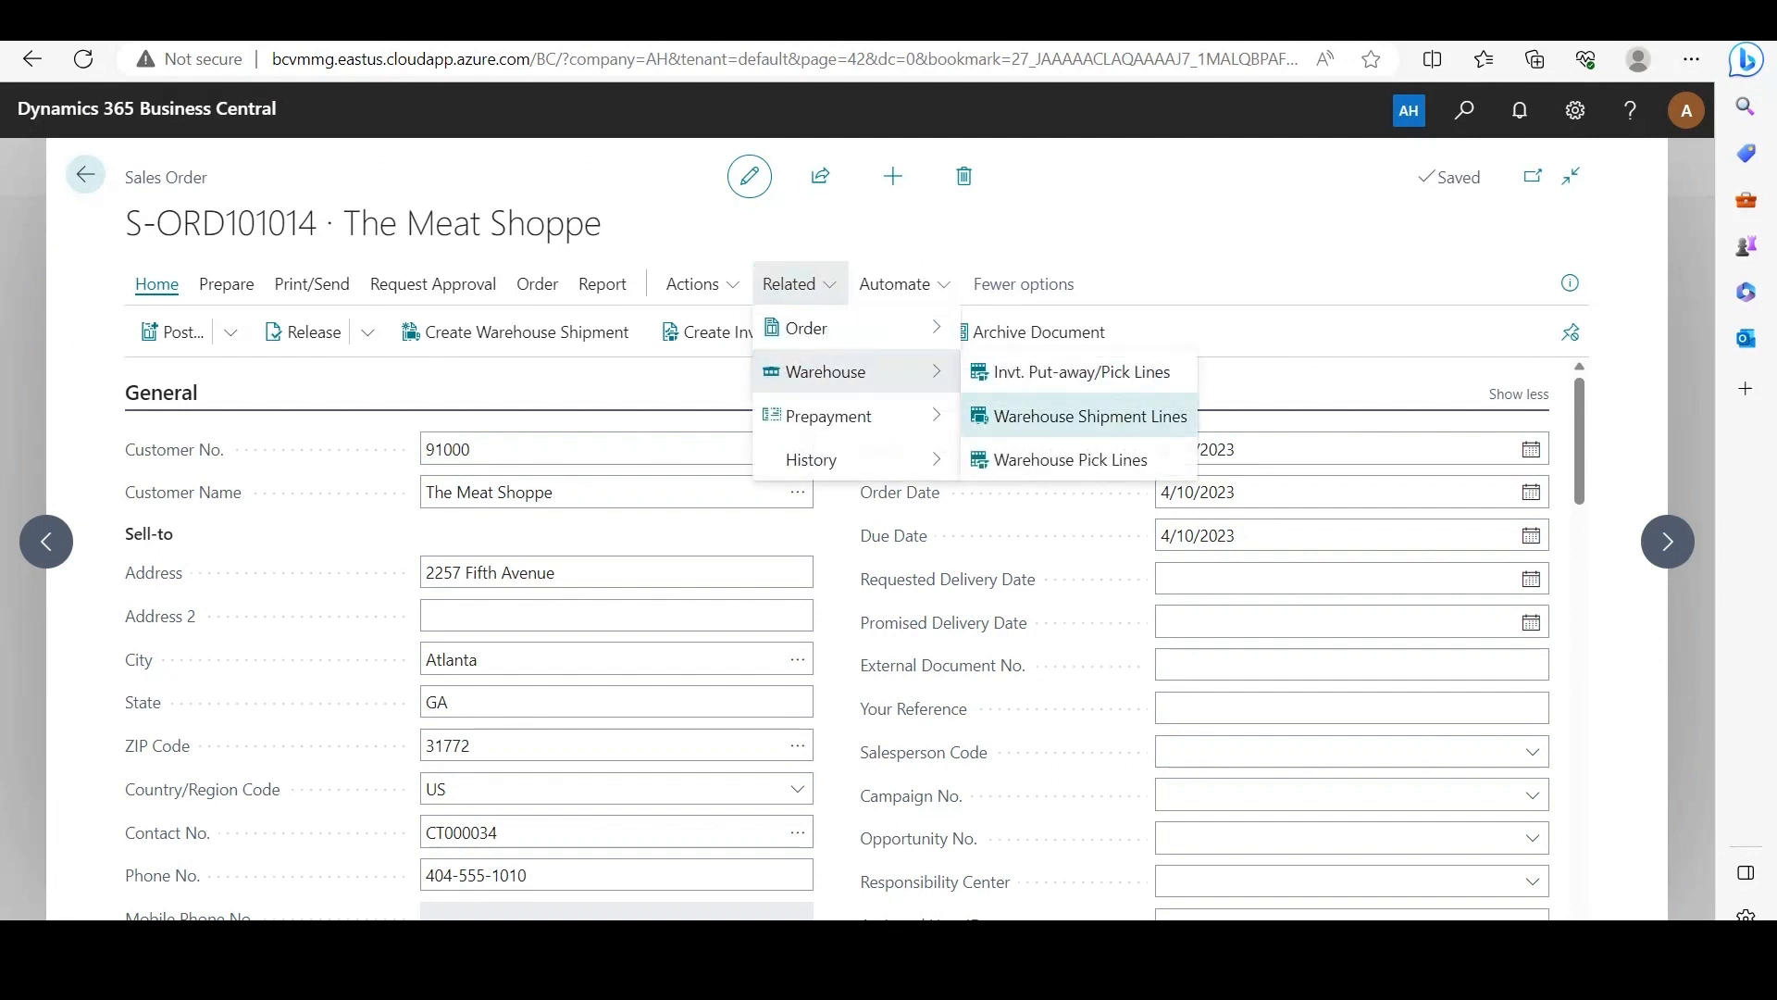
left_click(1088, 416)
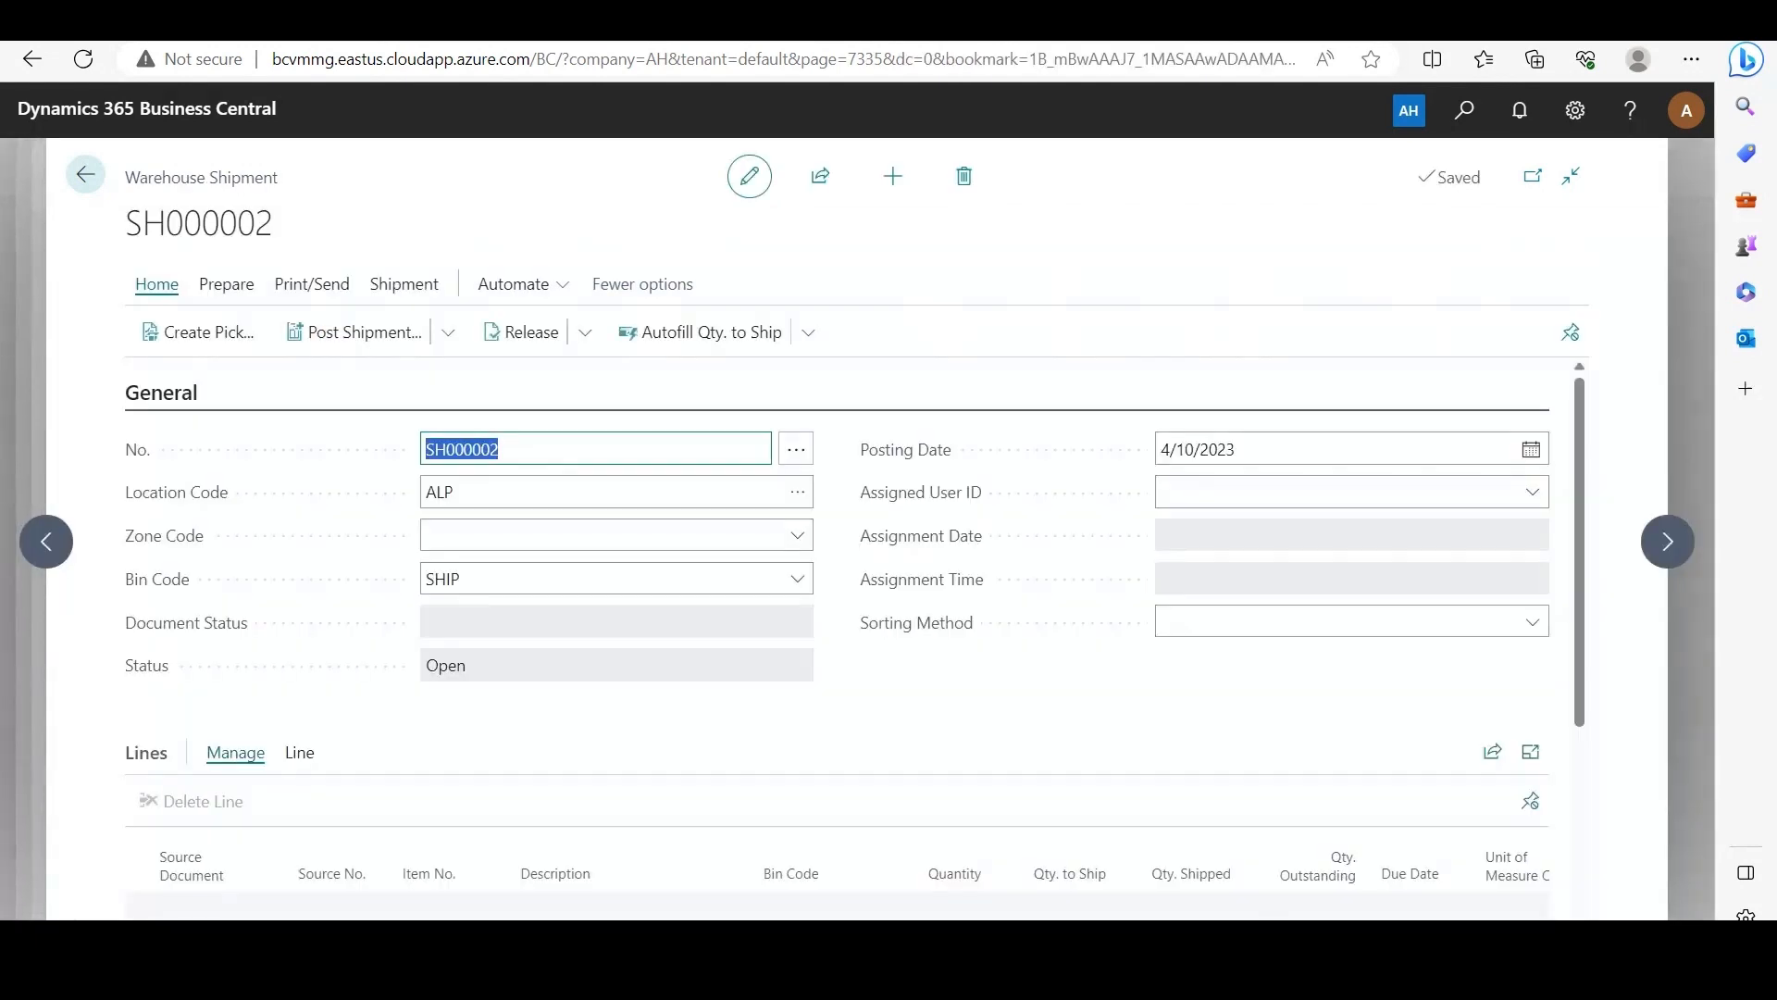
Step: Check the lot number and quantity in the item tracking of the shipment's Sausage line
left_click(941, 684)
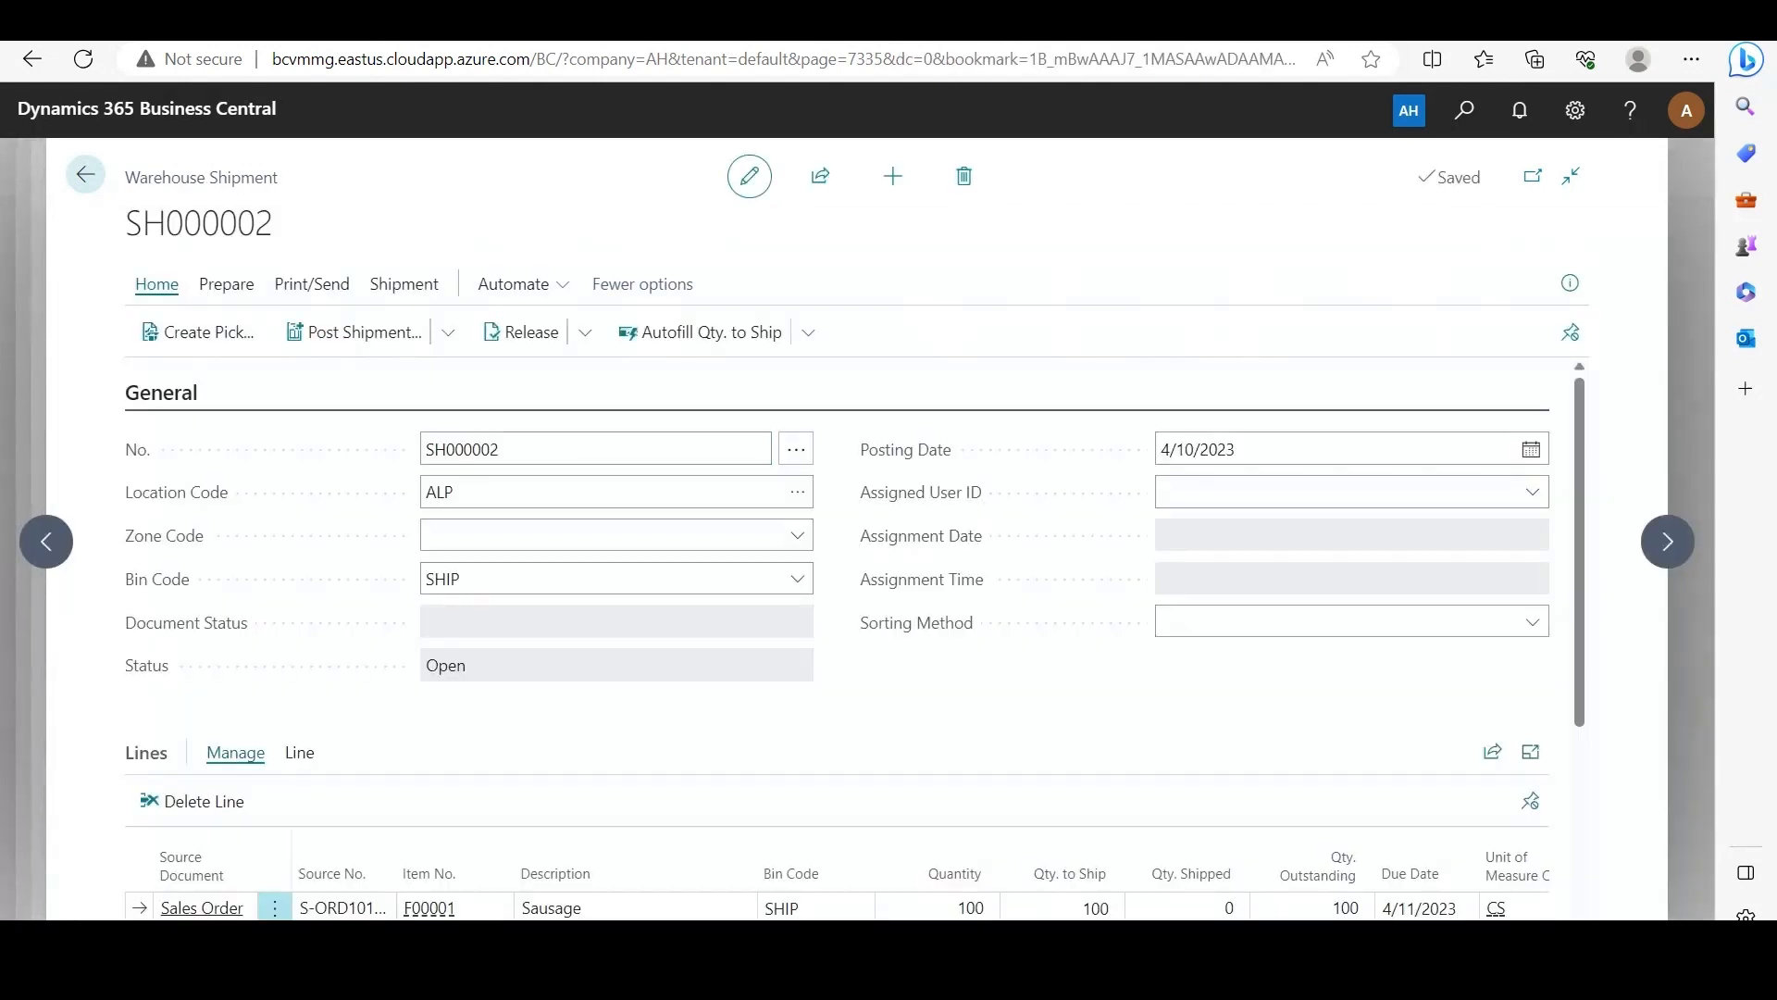
scroll(935, 787, "down", 1)
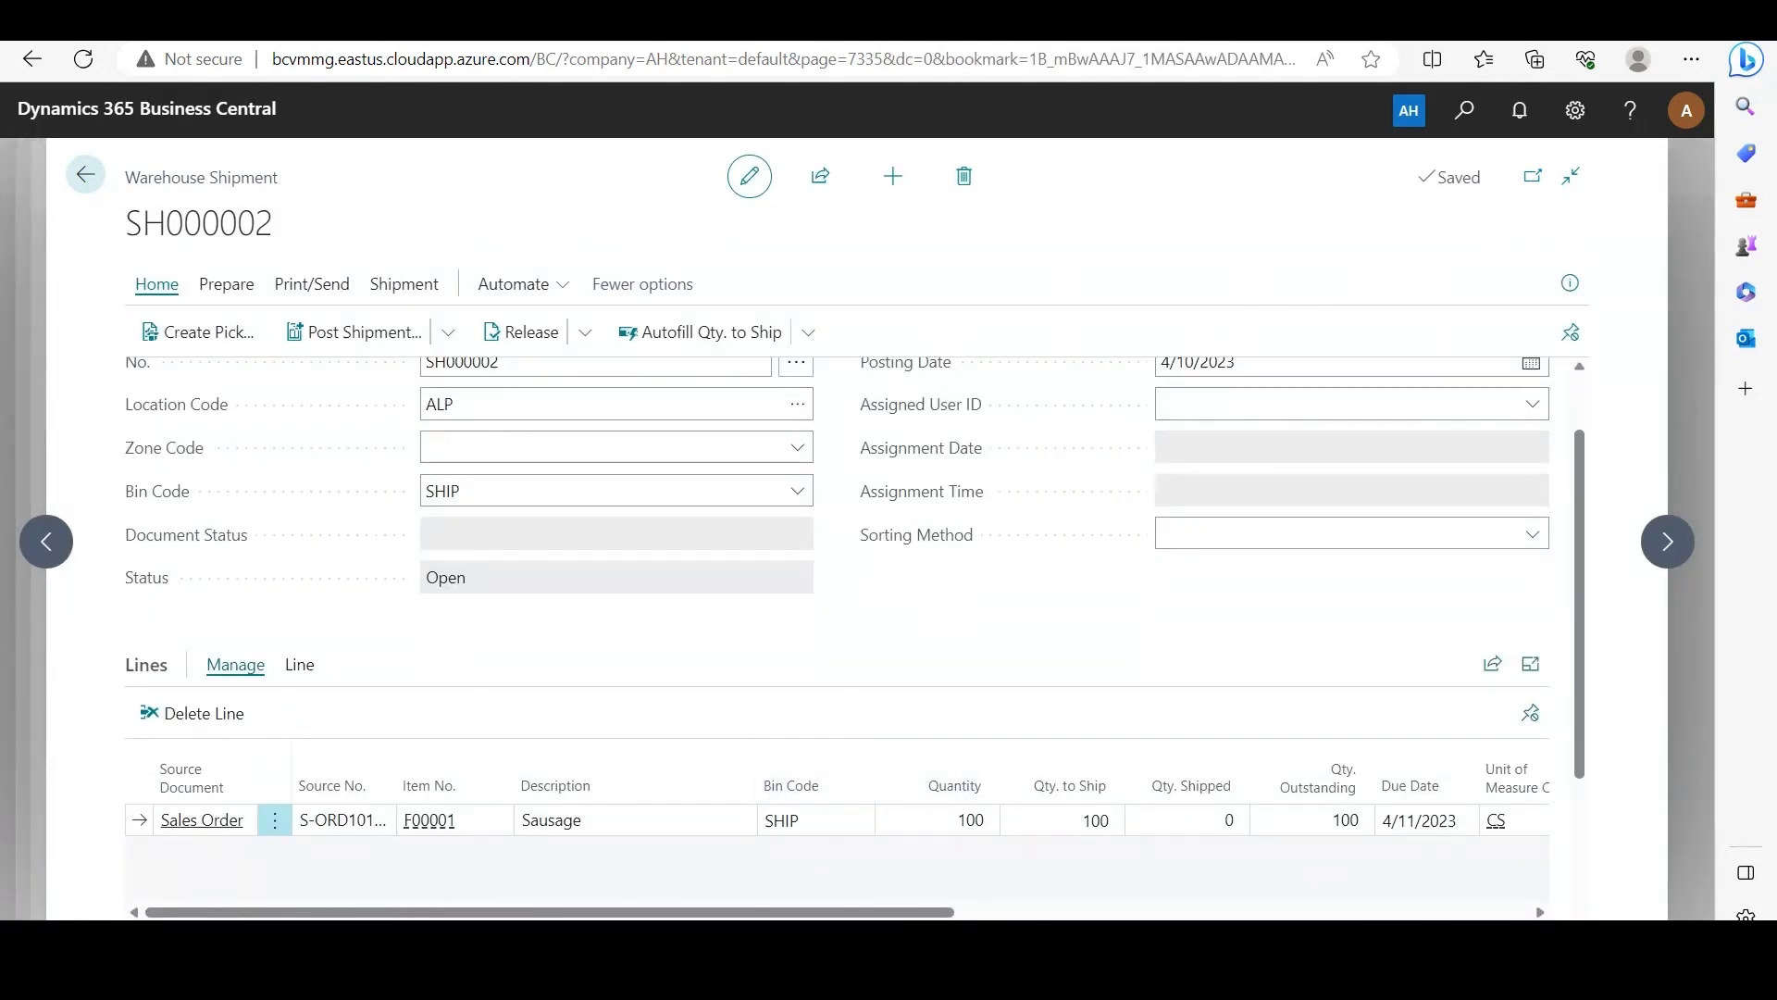
left_click_drag(804, 913, 933, 913)
left_click(1524, 820)
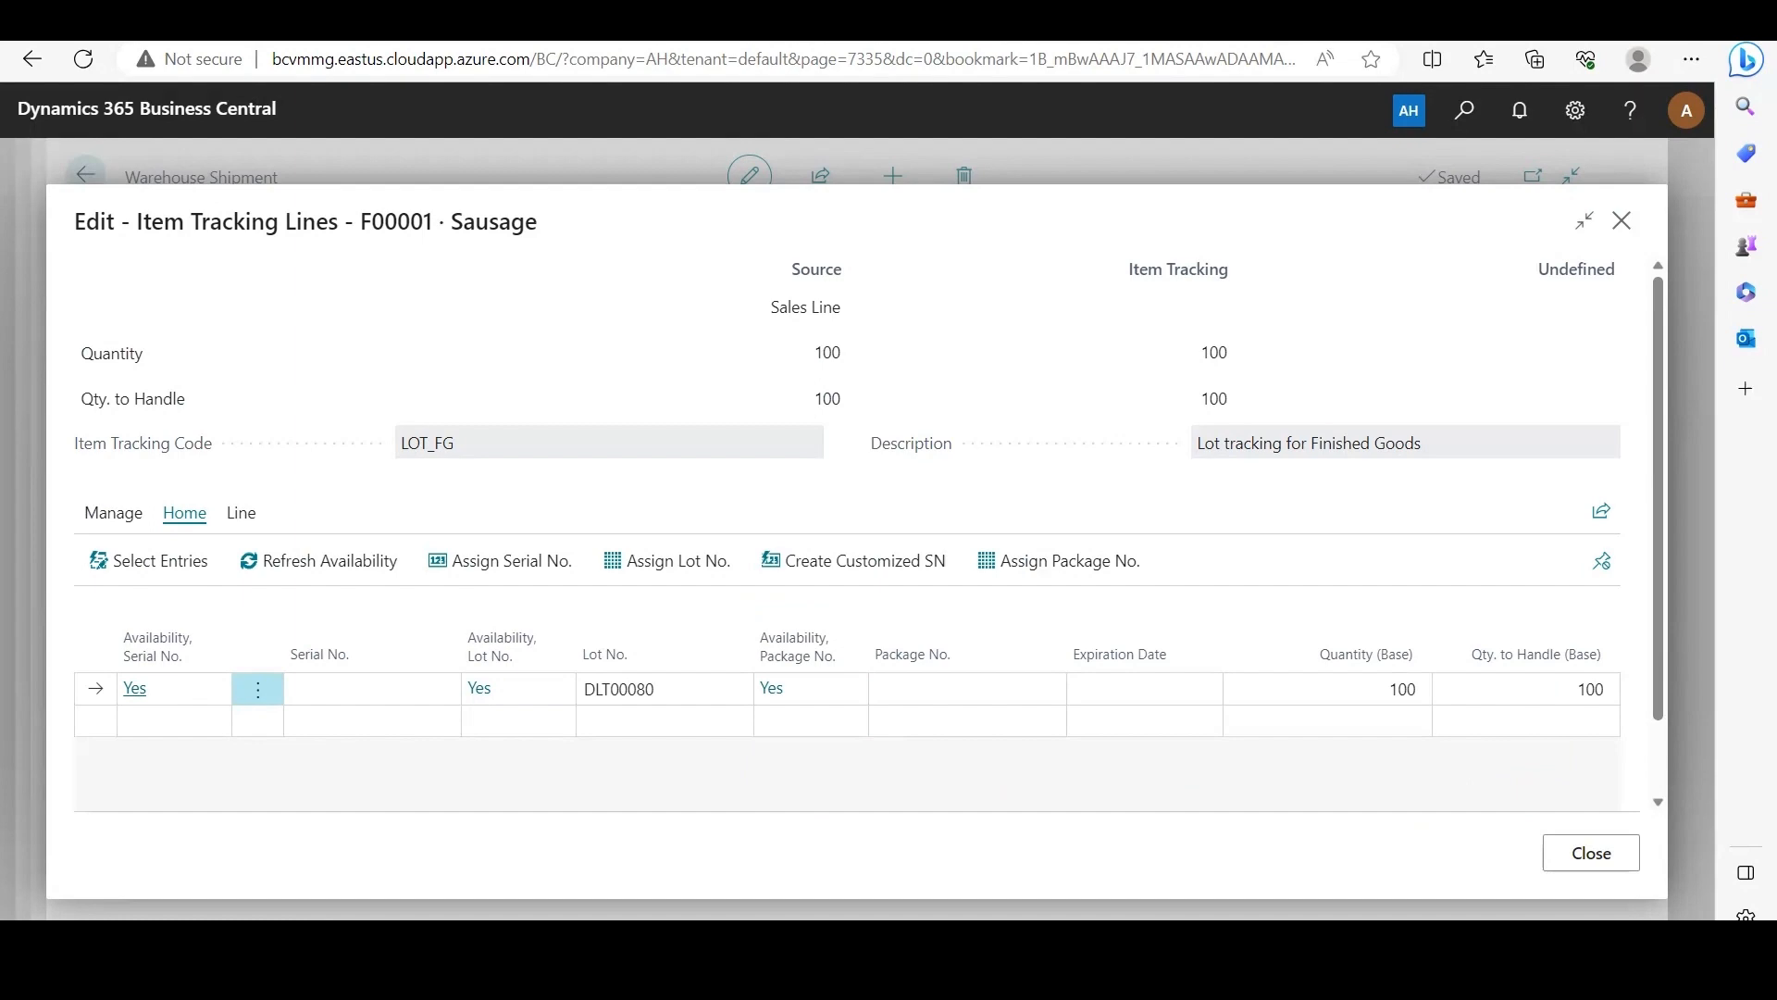
left_click(1591, 853)
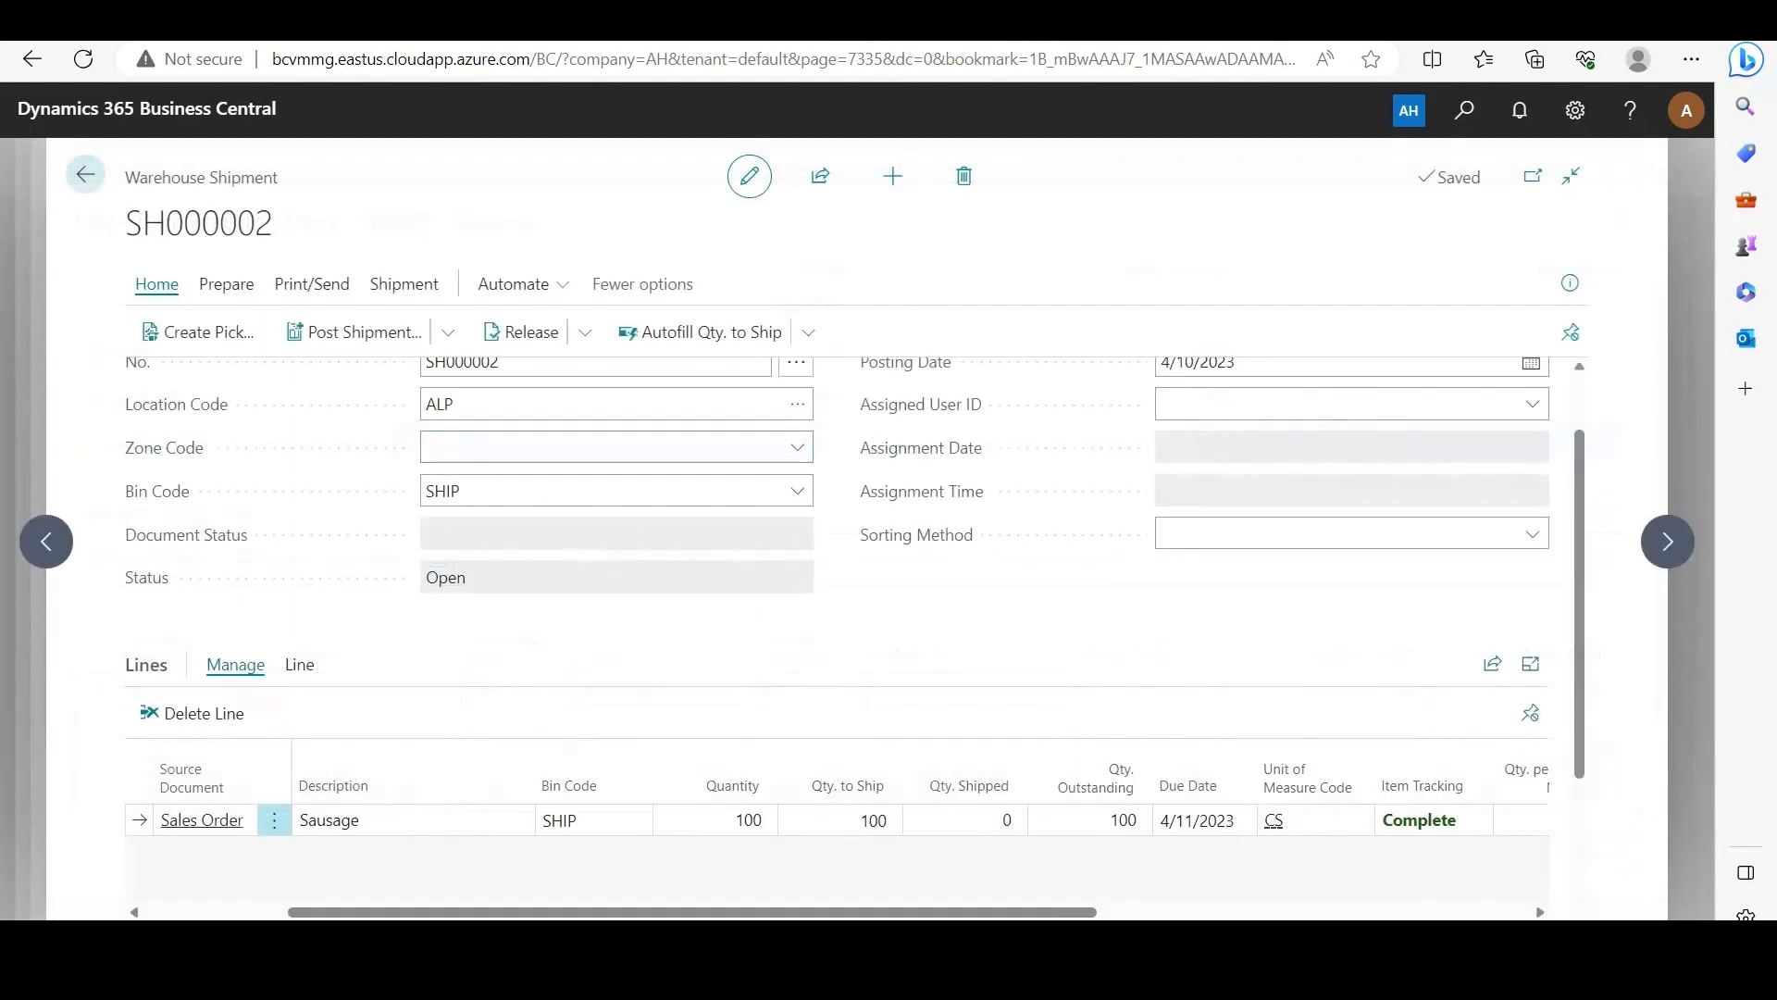
Step: Post the warehouse shipment for The Meat Shoppe's sales order with the Ship option
left_click(355, 332)
left_click(963, 596)
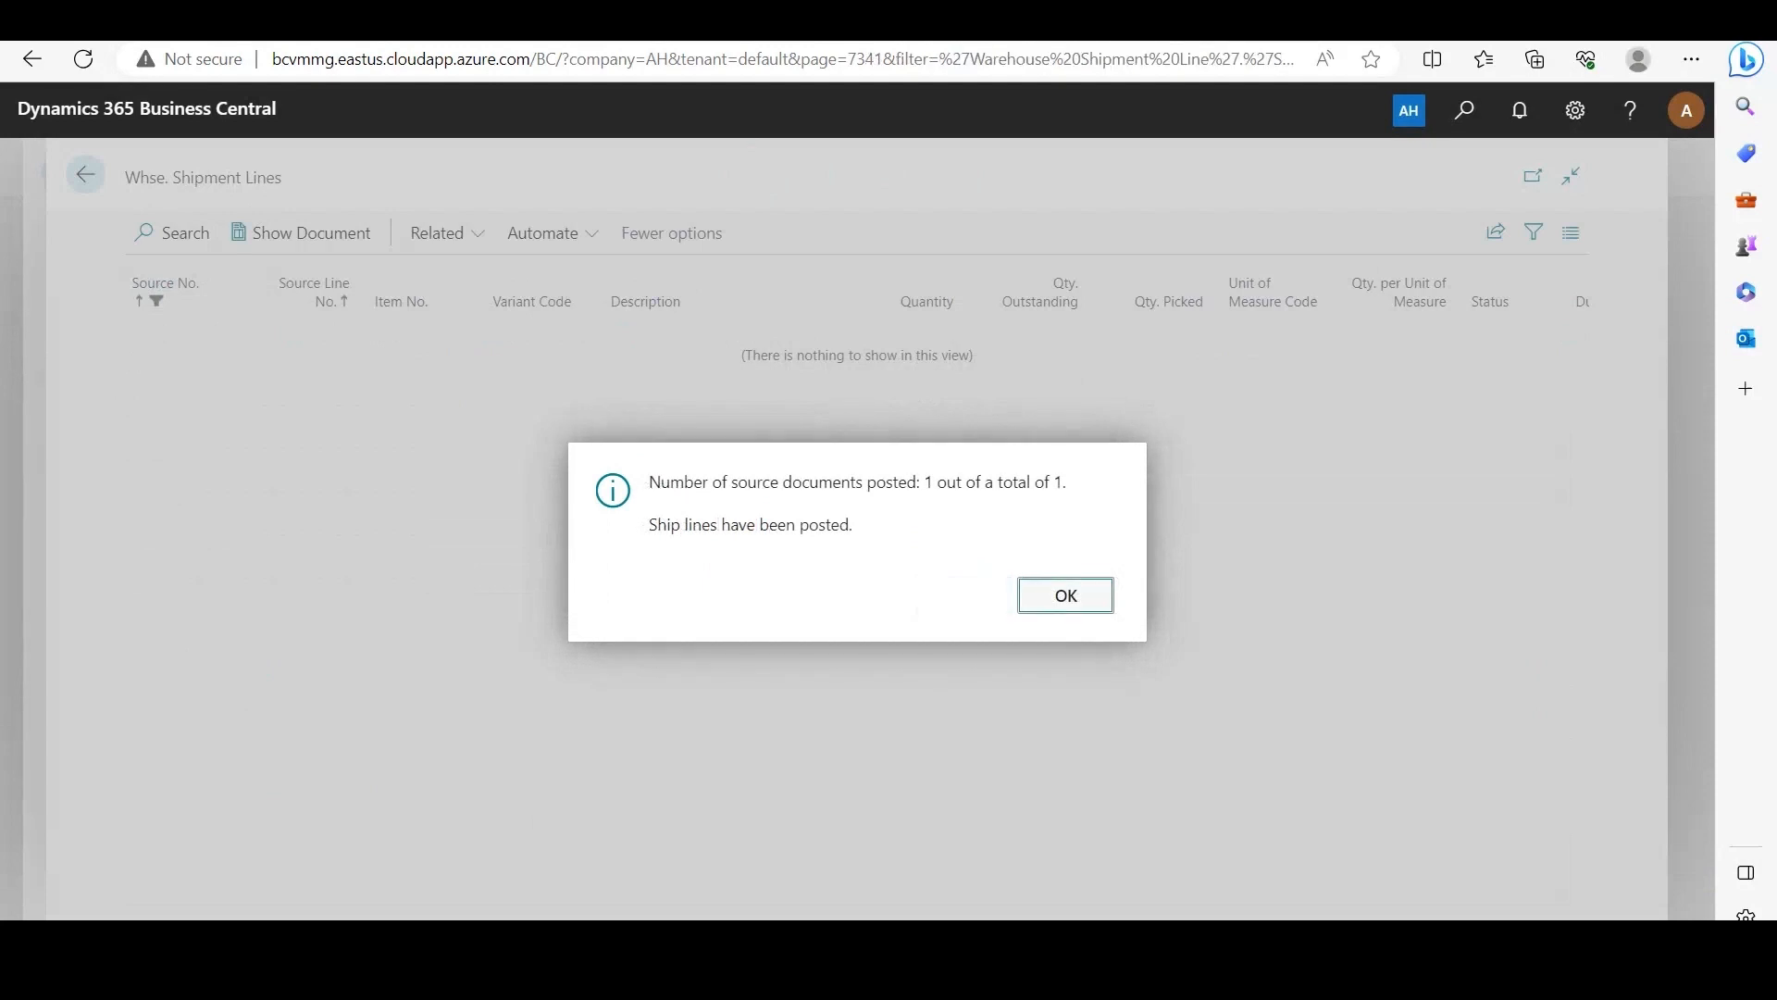
key("Return")
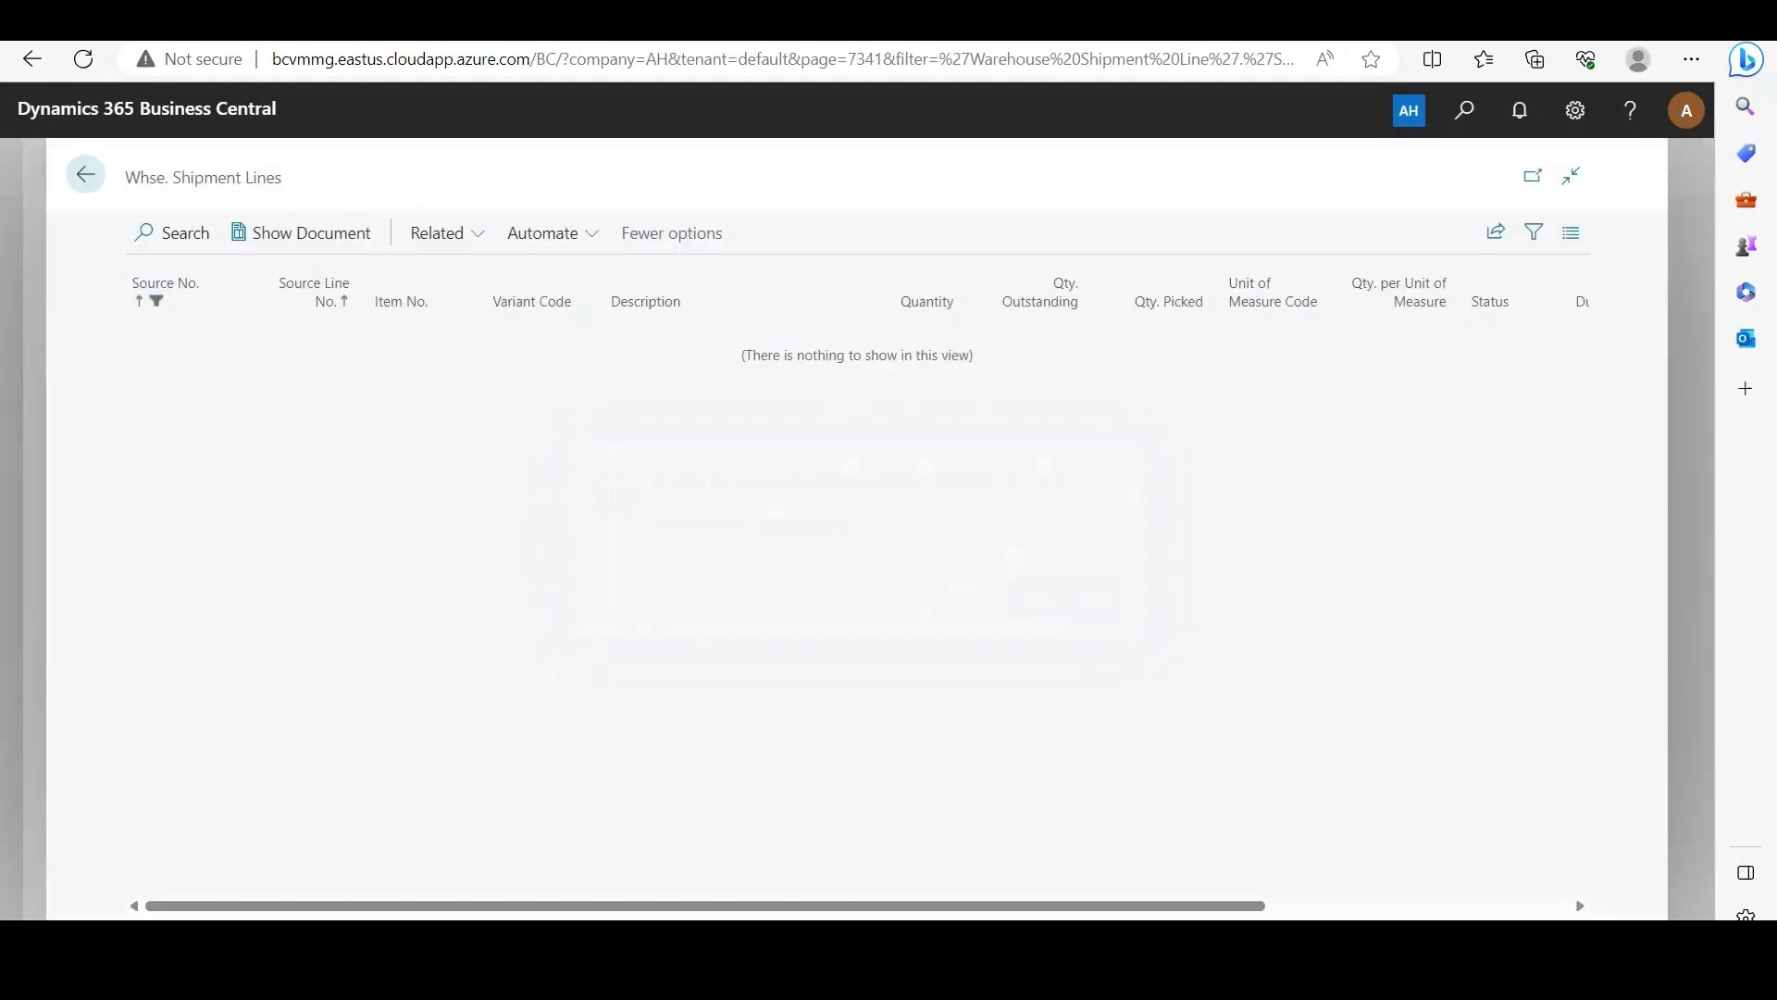
Step: Return to The Meat Shoppe's sales order, post its invoice and decline opening the posted invoice
left_click(85, 174)
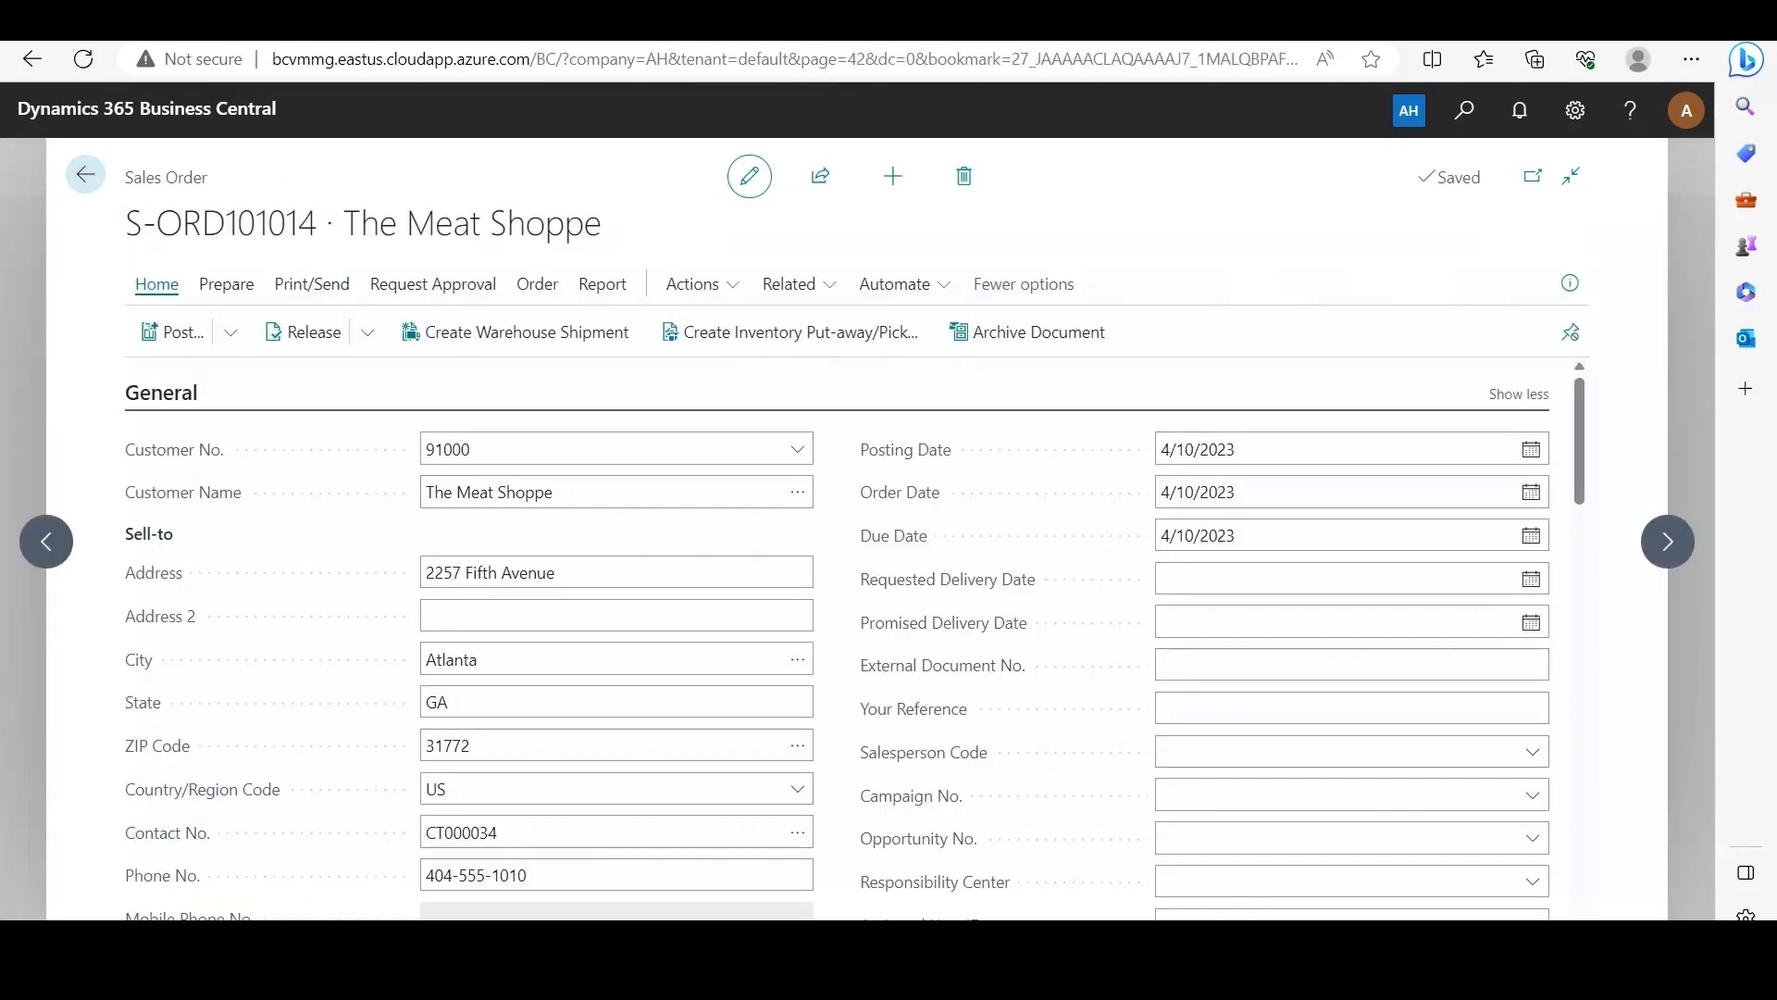
left_click(172, 332)
left_click(646, 508)
left_click(965, 612)
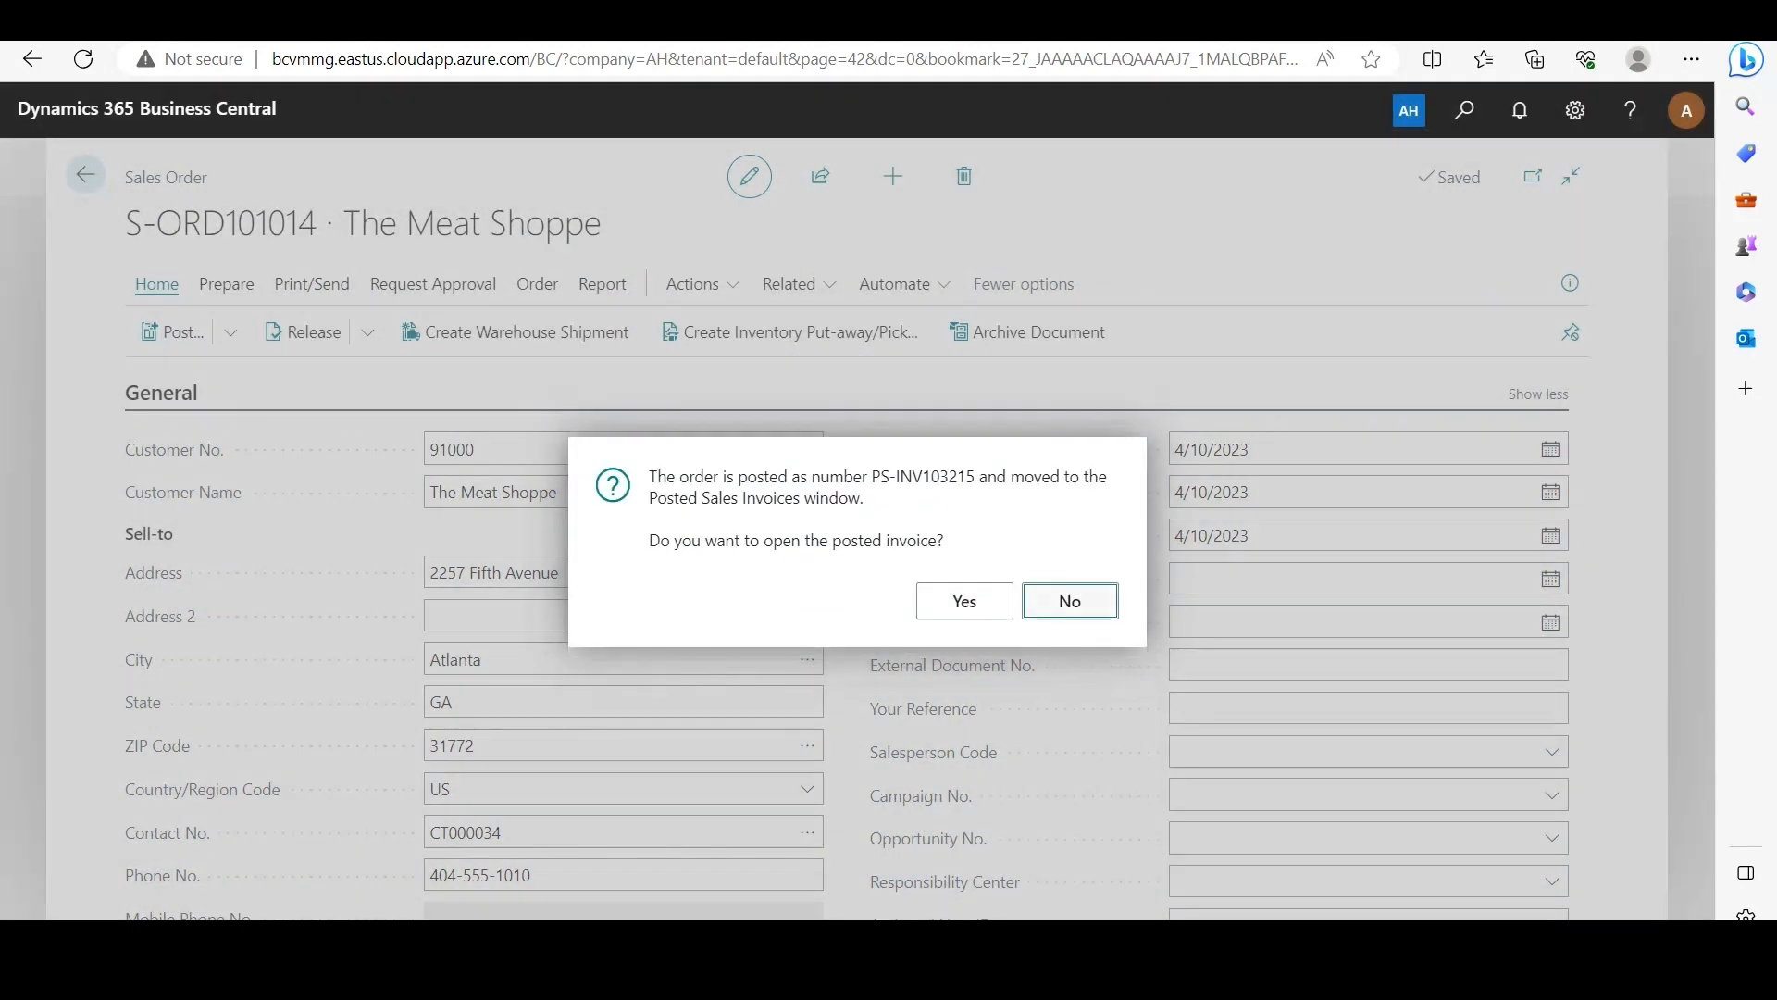
key("Return")
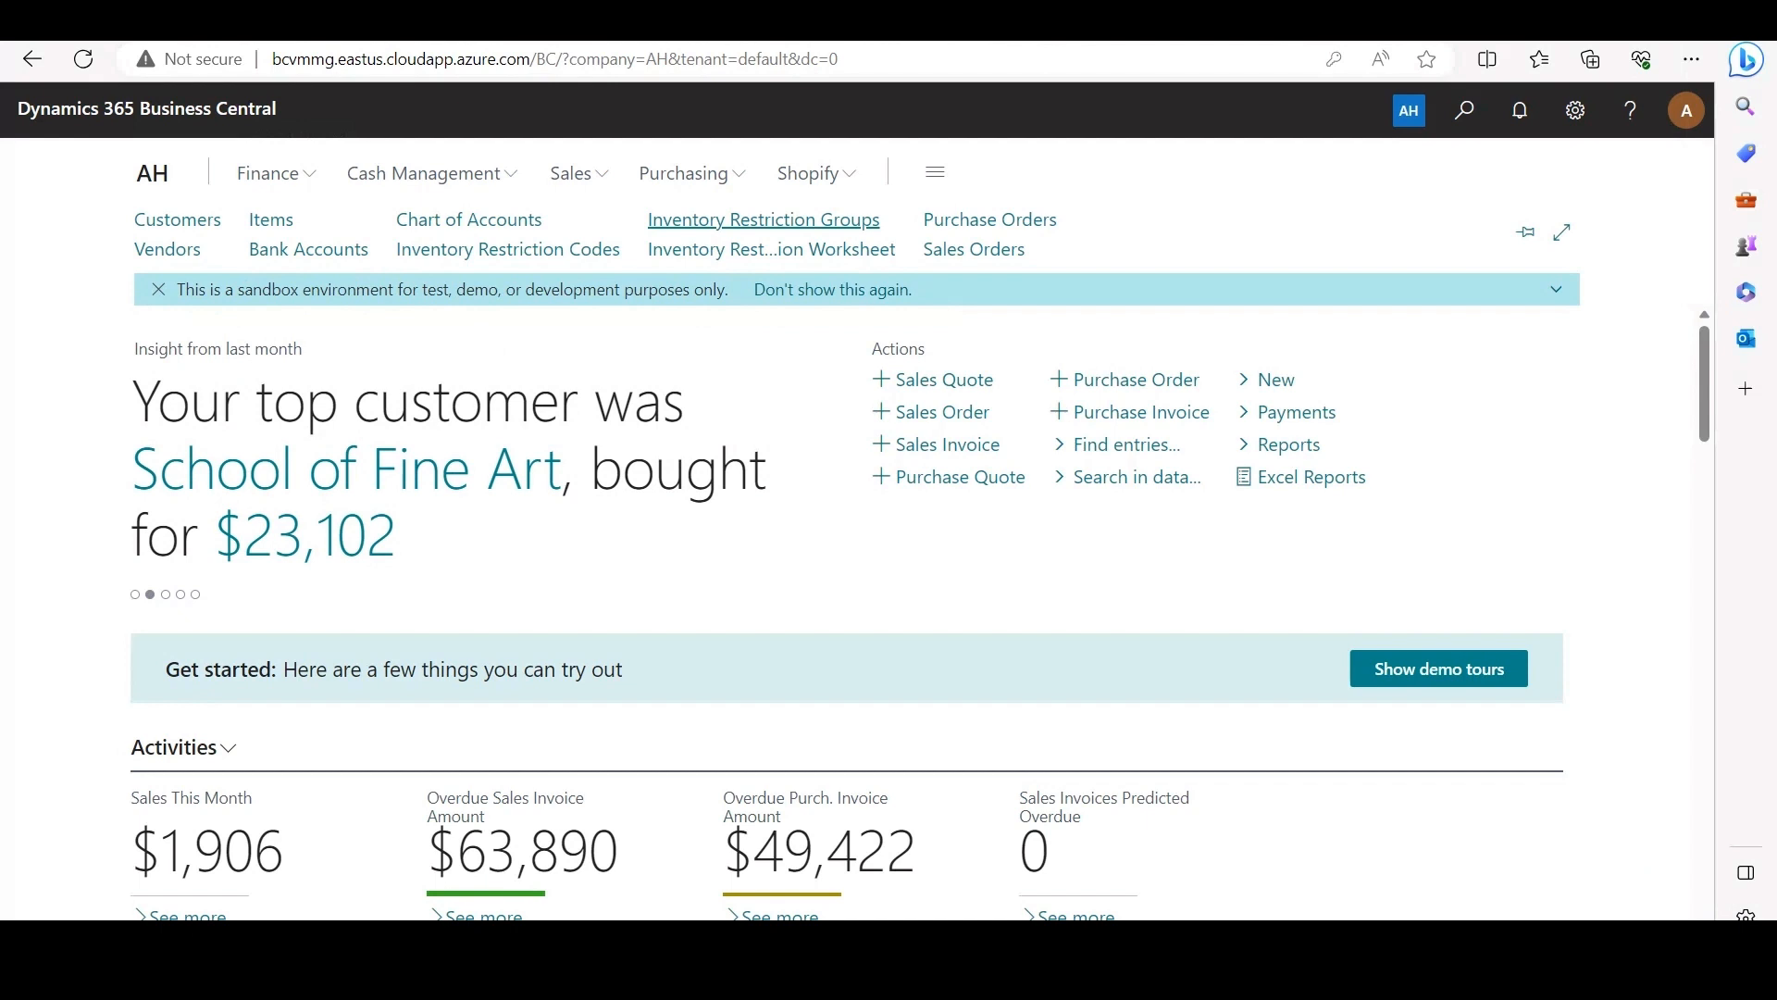
Step: Create inventory restriction group RG1 with the description "Res. outbound sales and warehouse bin movements"
left_click(764, 219)
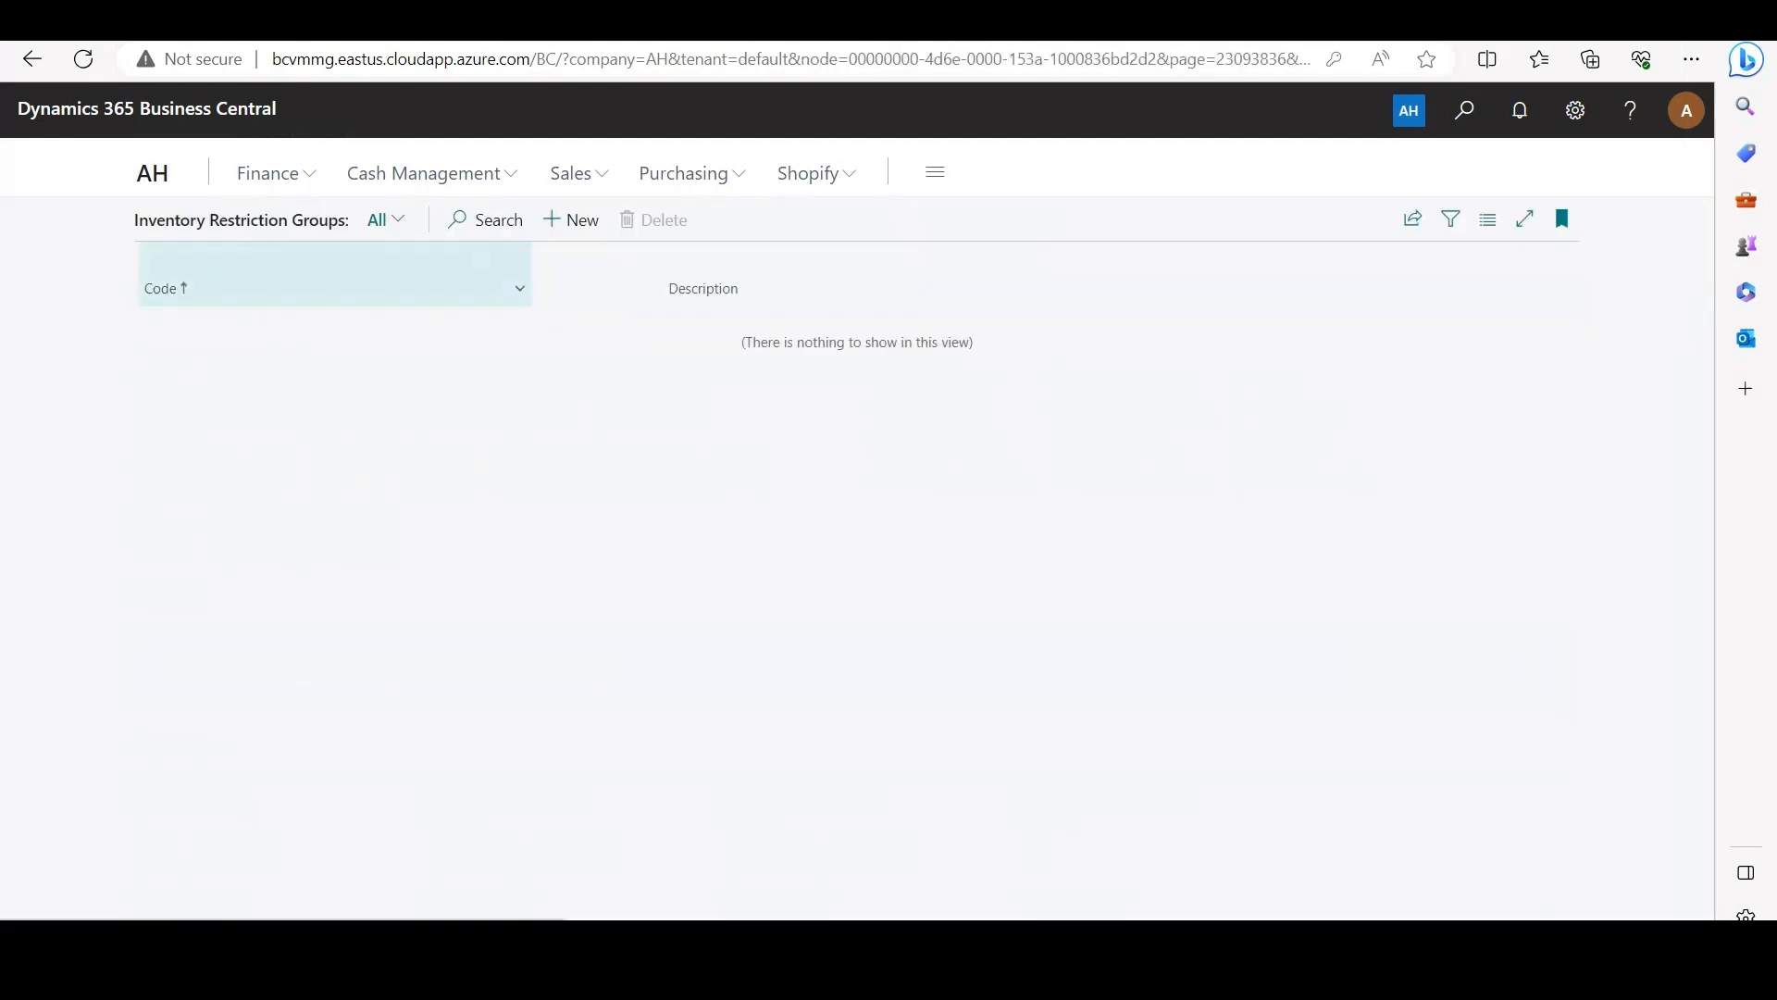
left_click(571, 219)
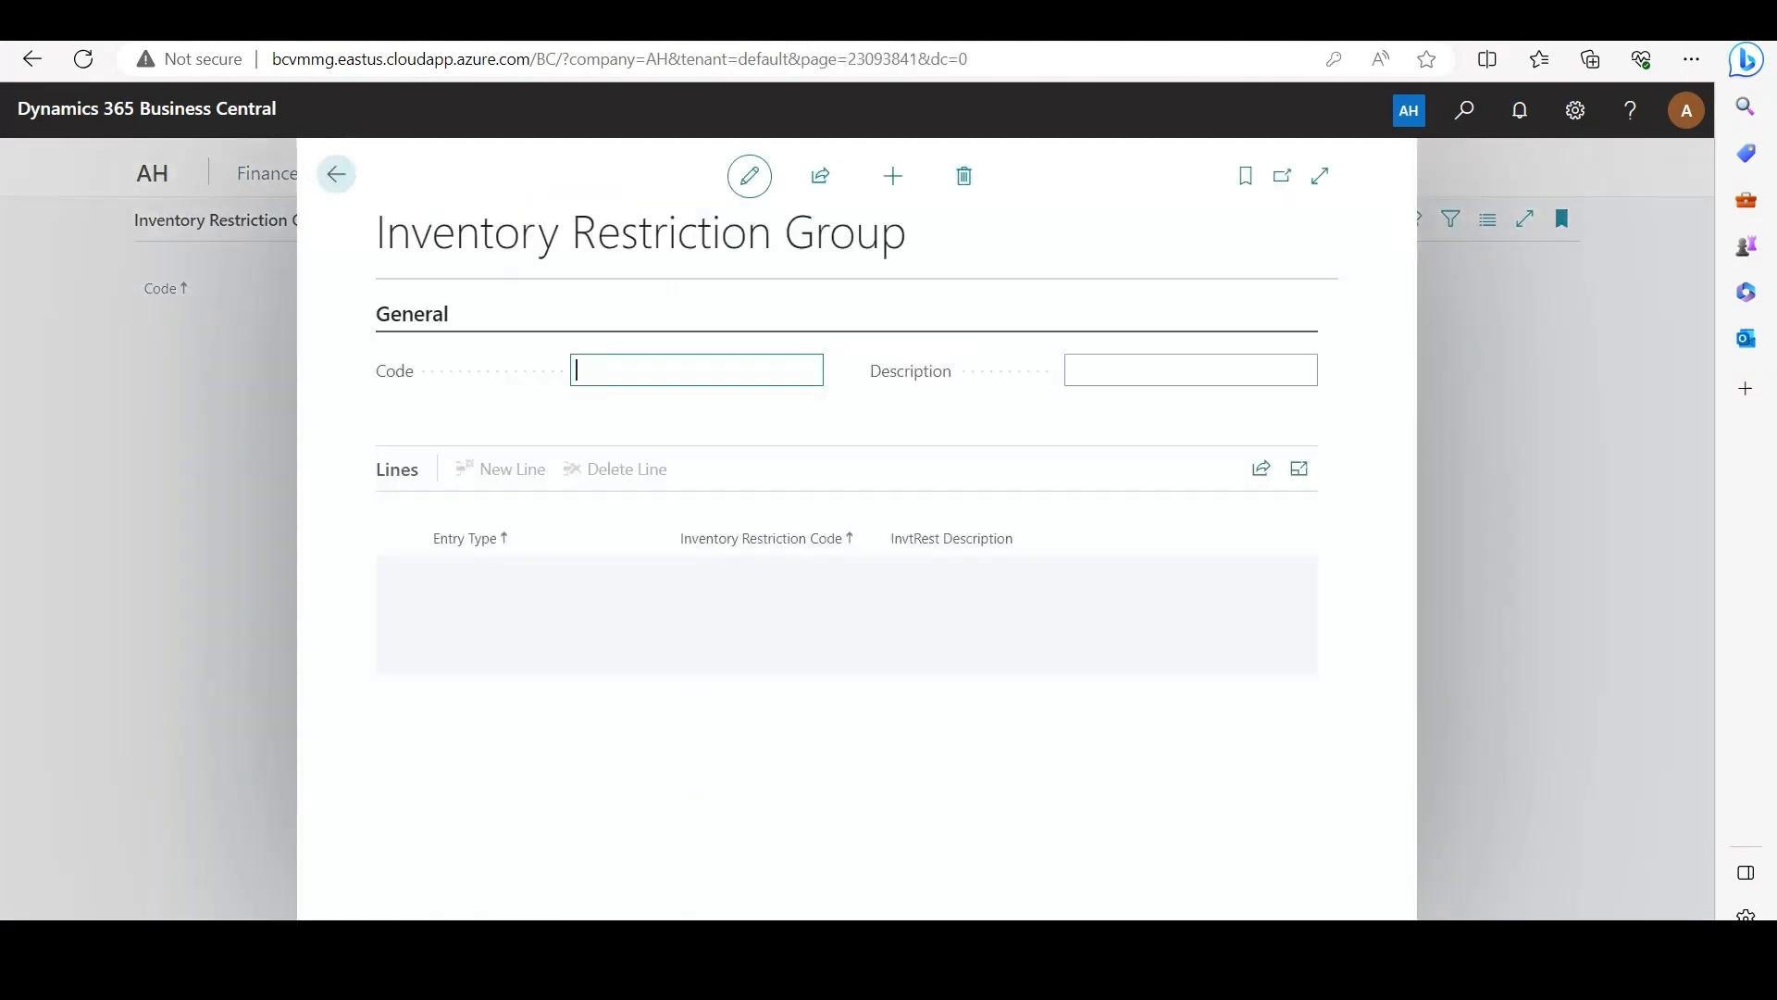
type("RG1")
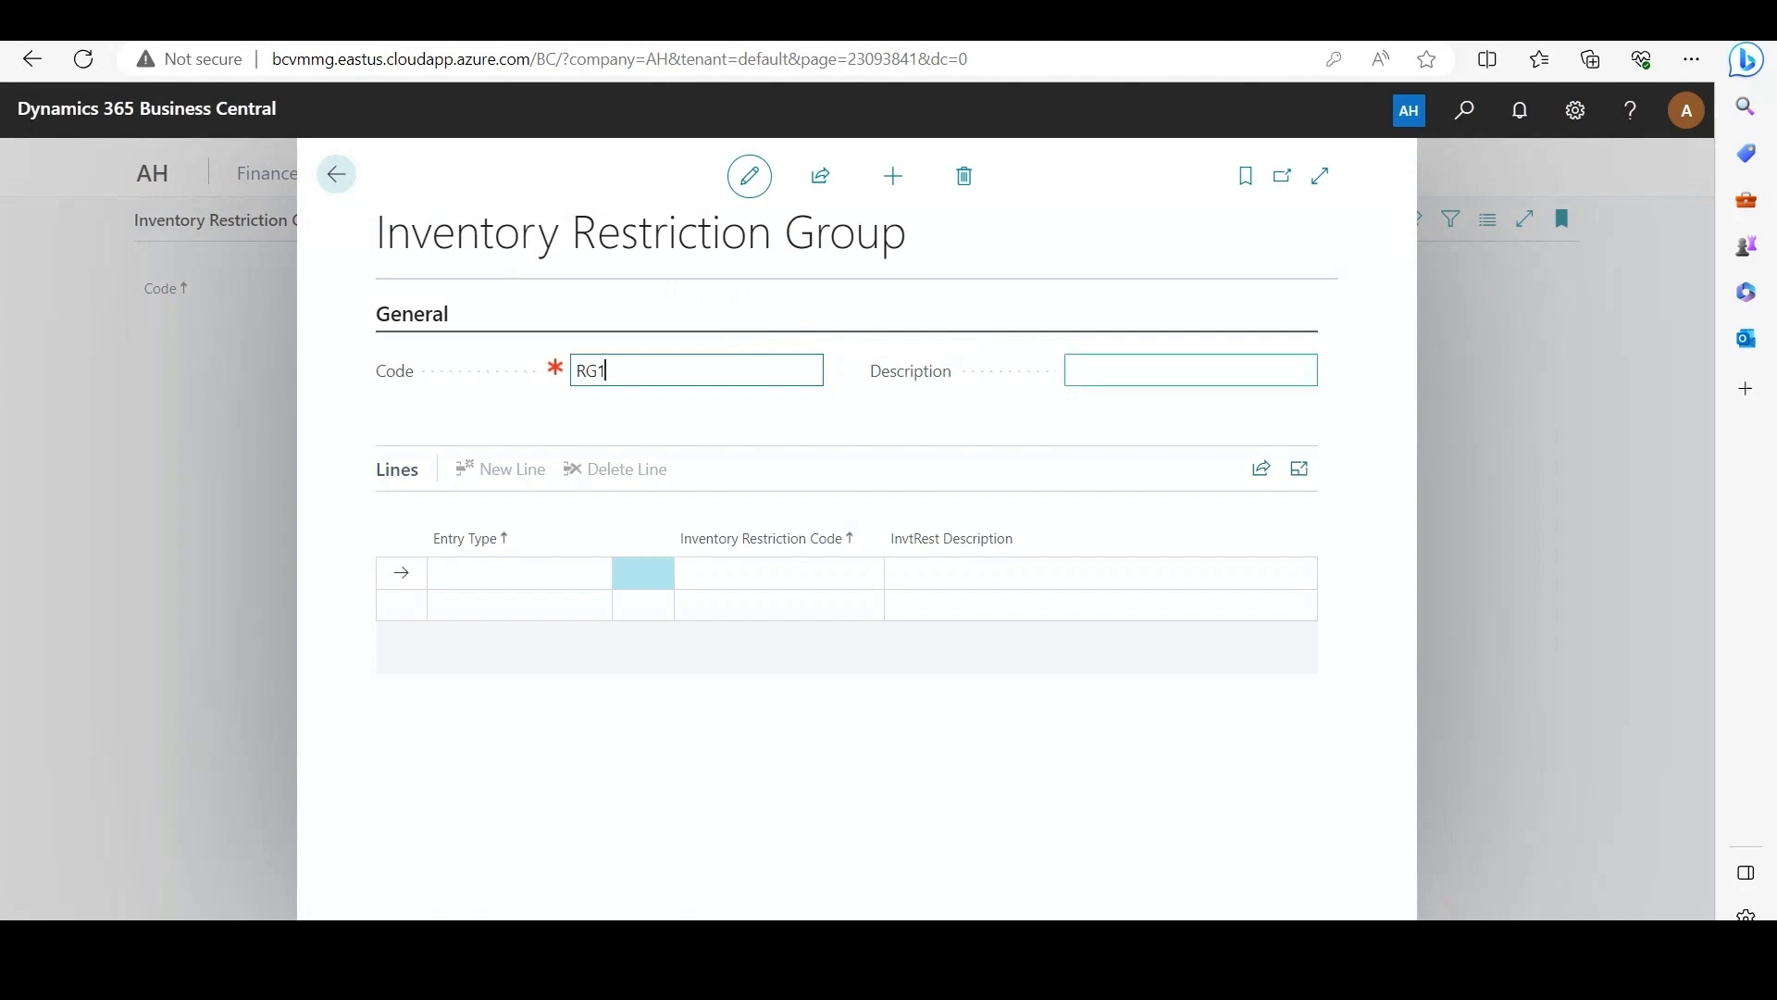
key("Tab")
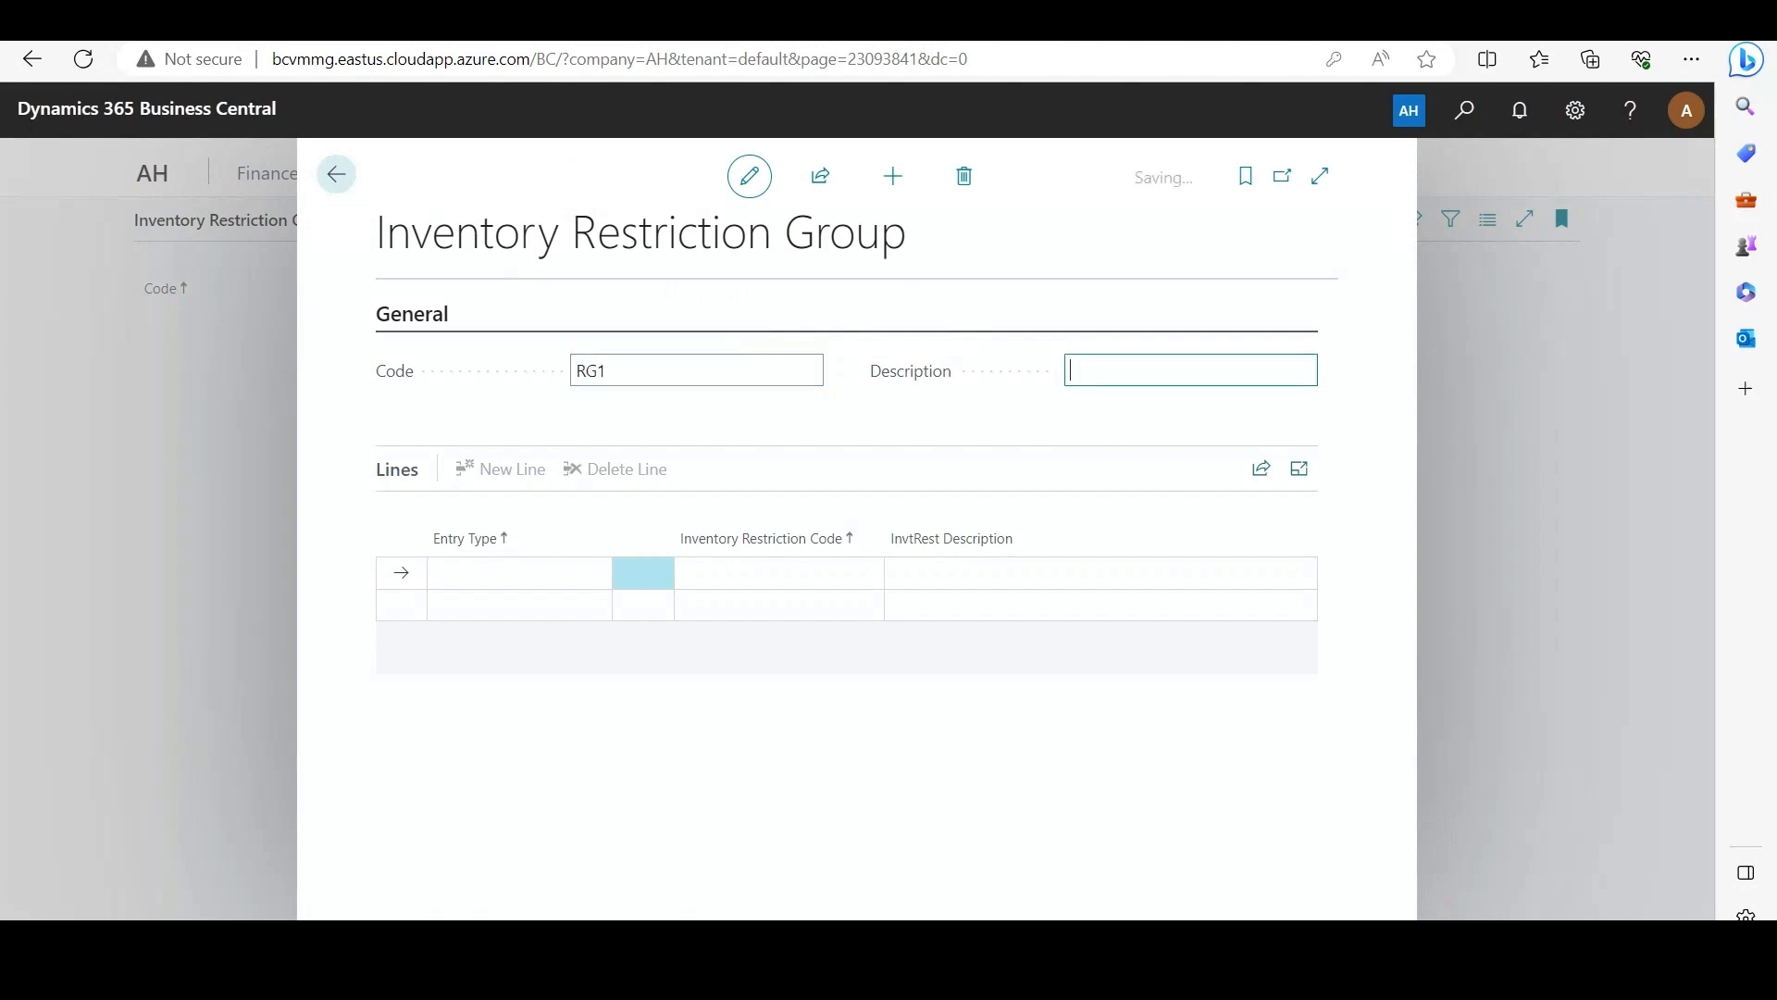
type("Res")
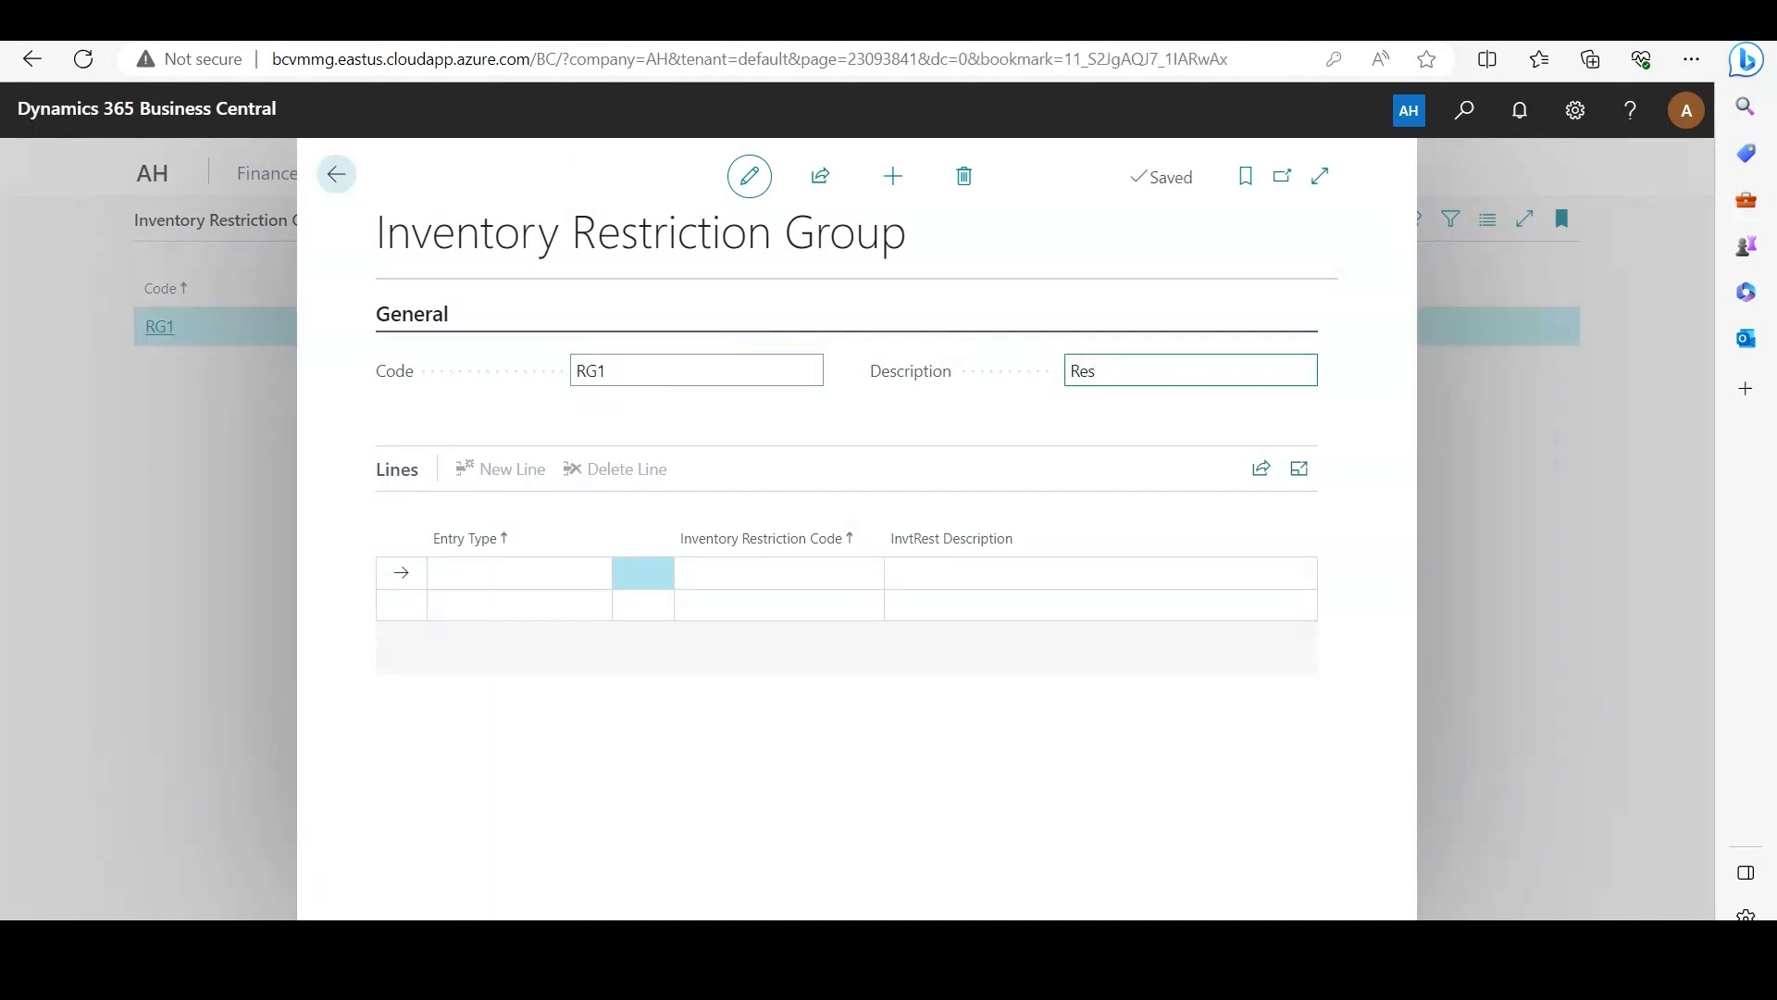
type(". outbound sales and warehouse")
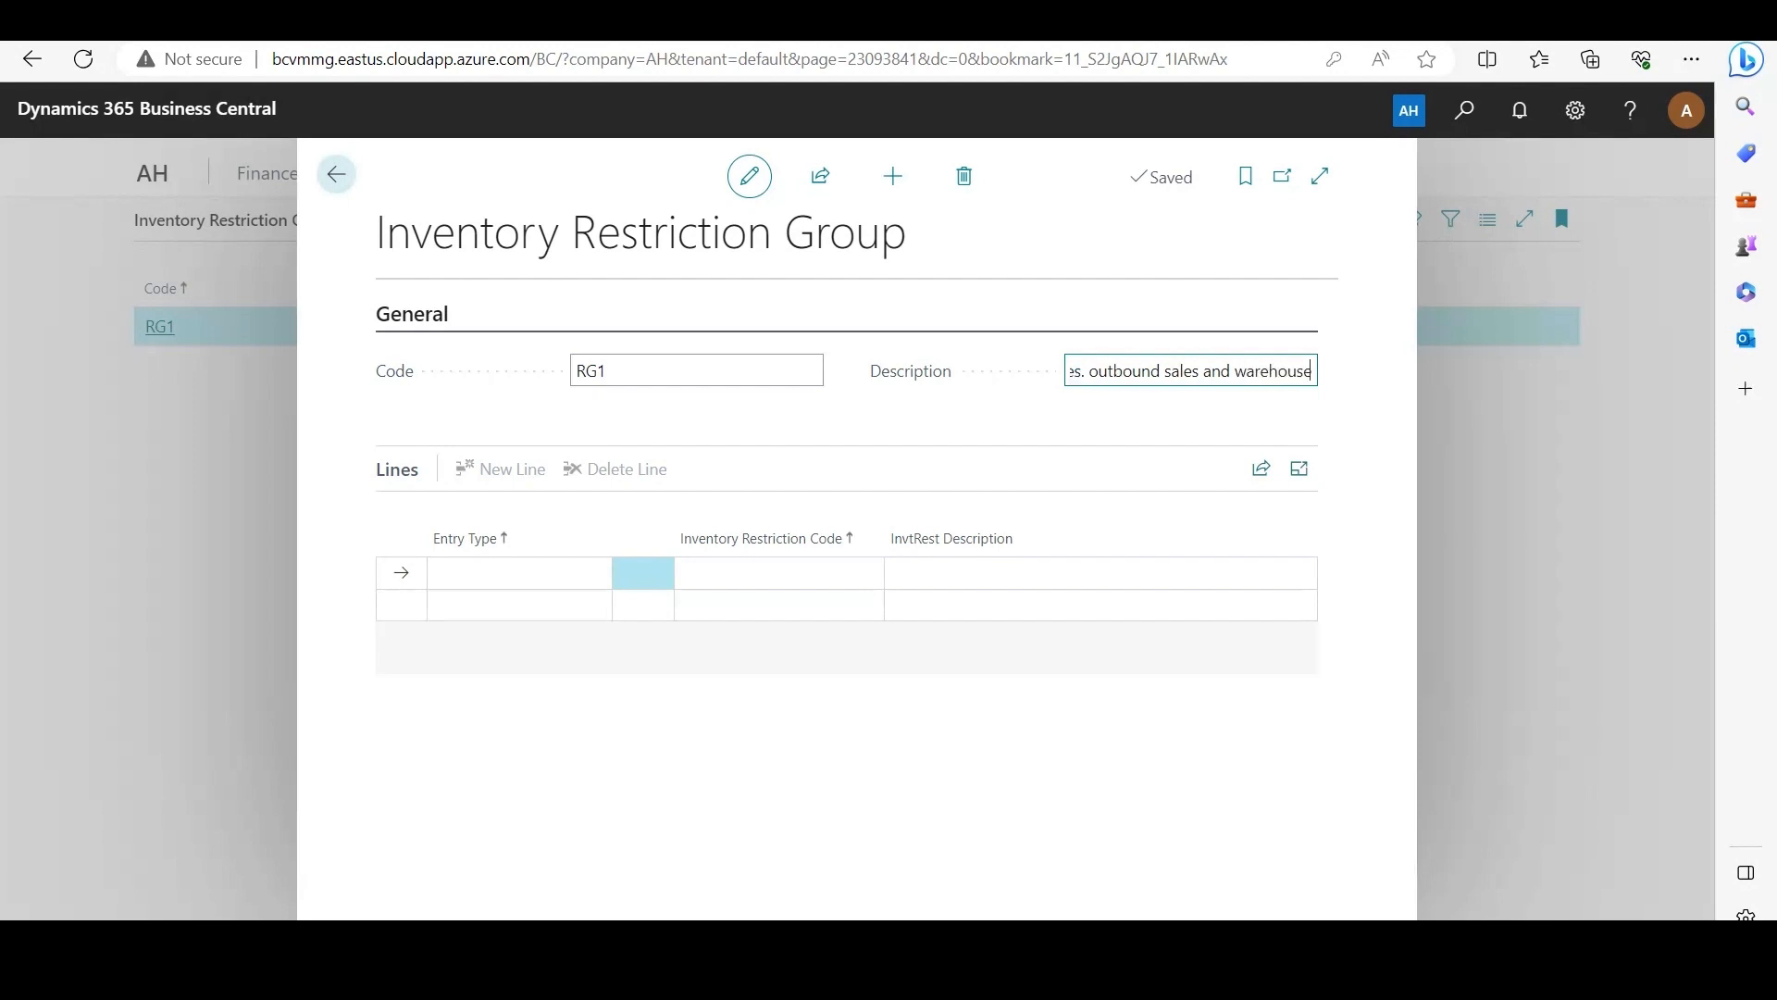
type(" bin movements")
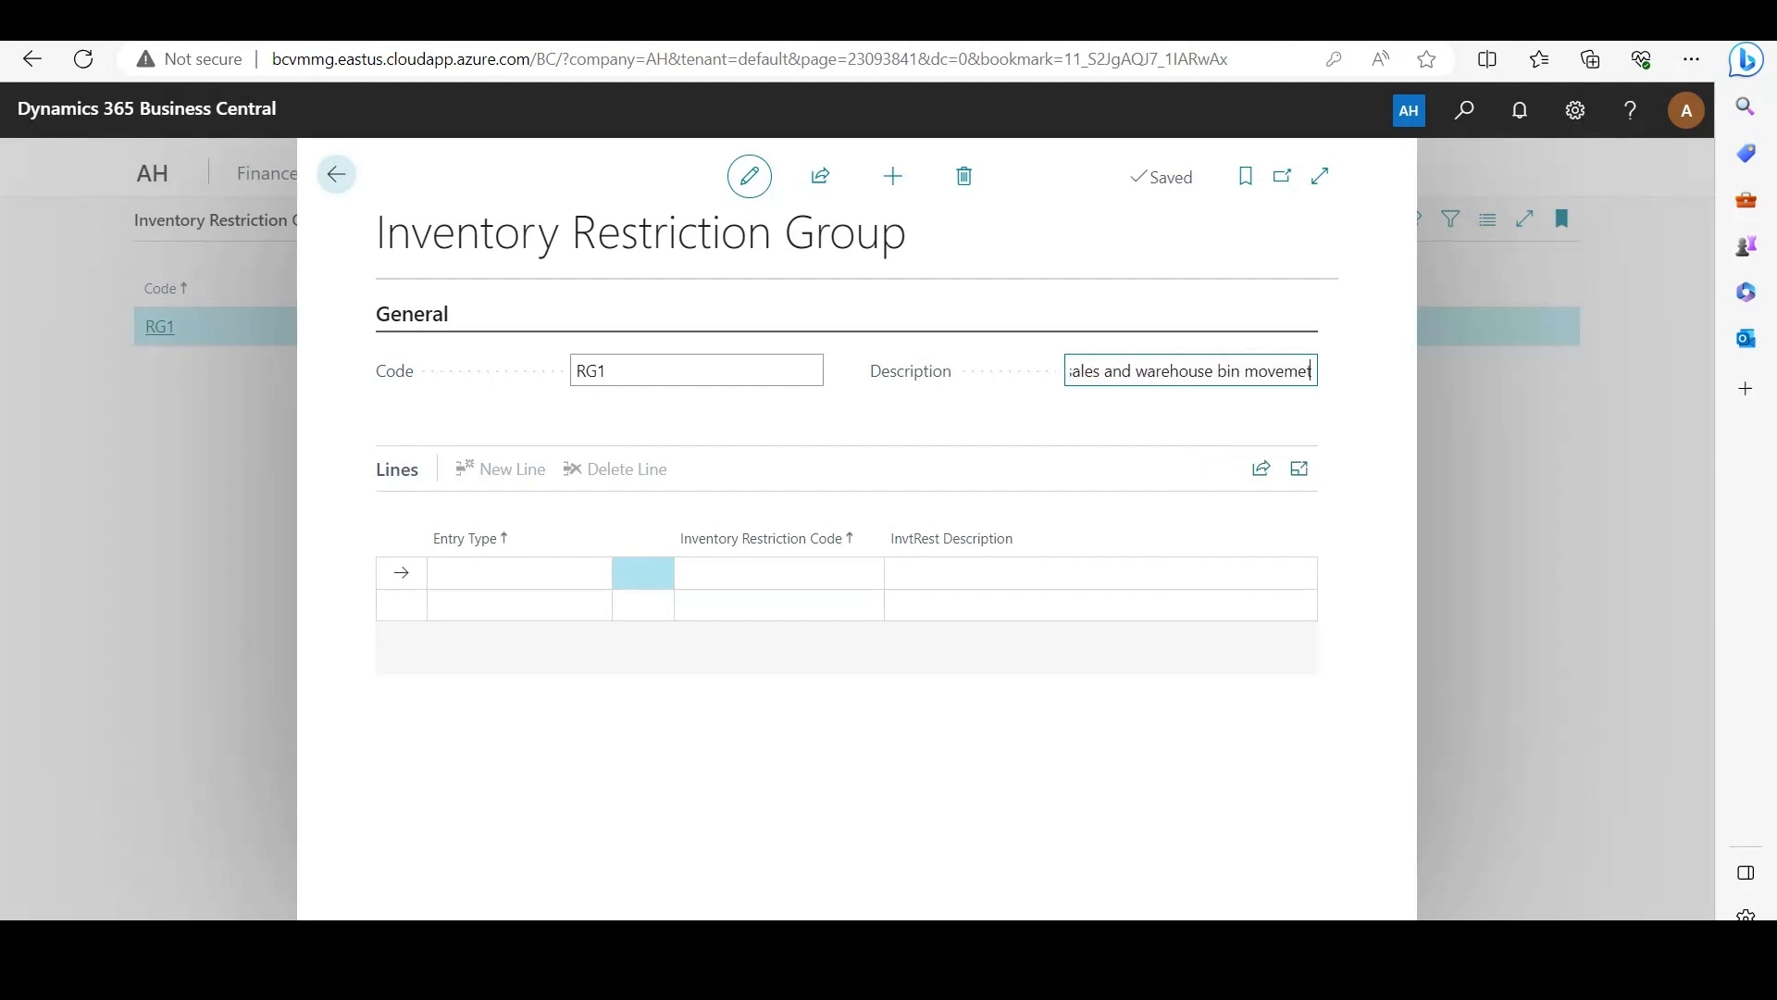
key("Tab")
key("Tab")
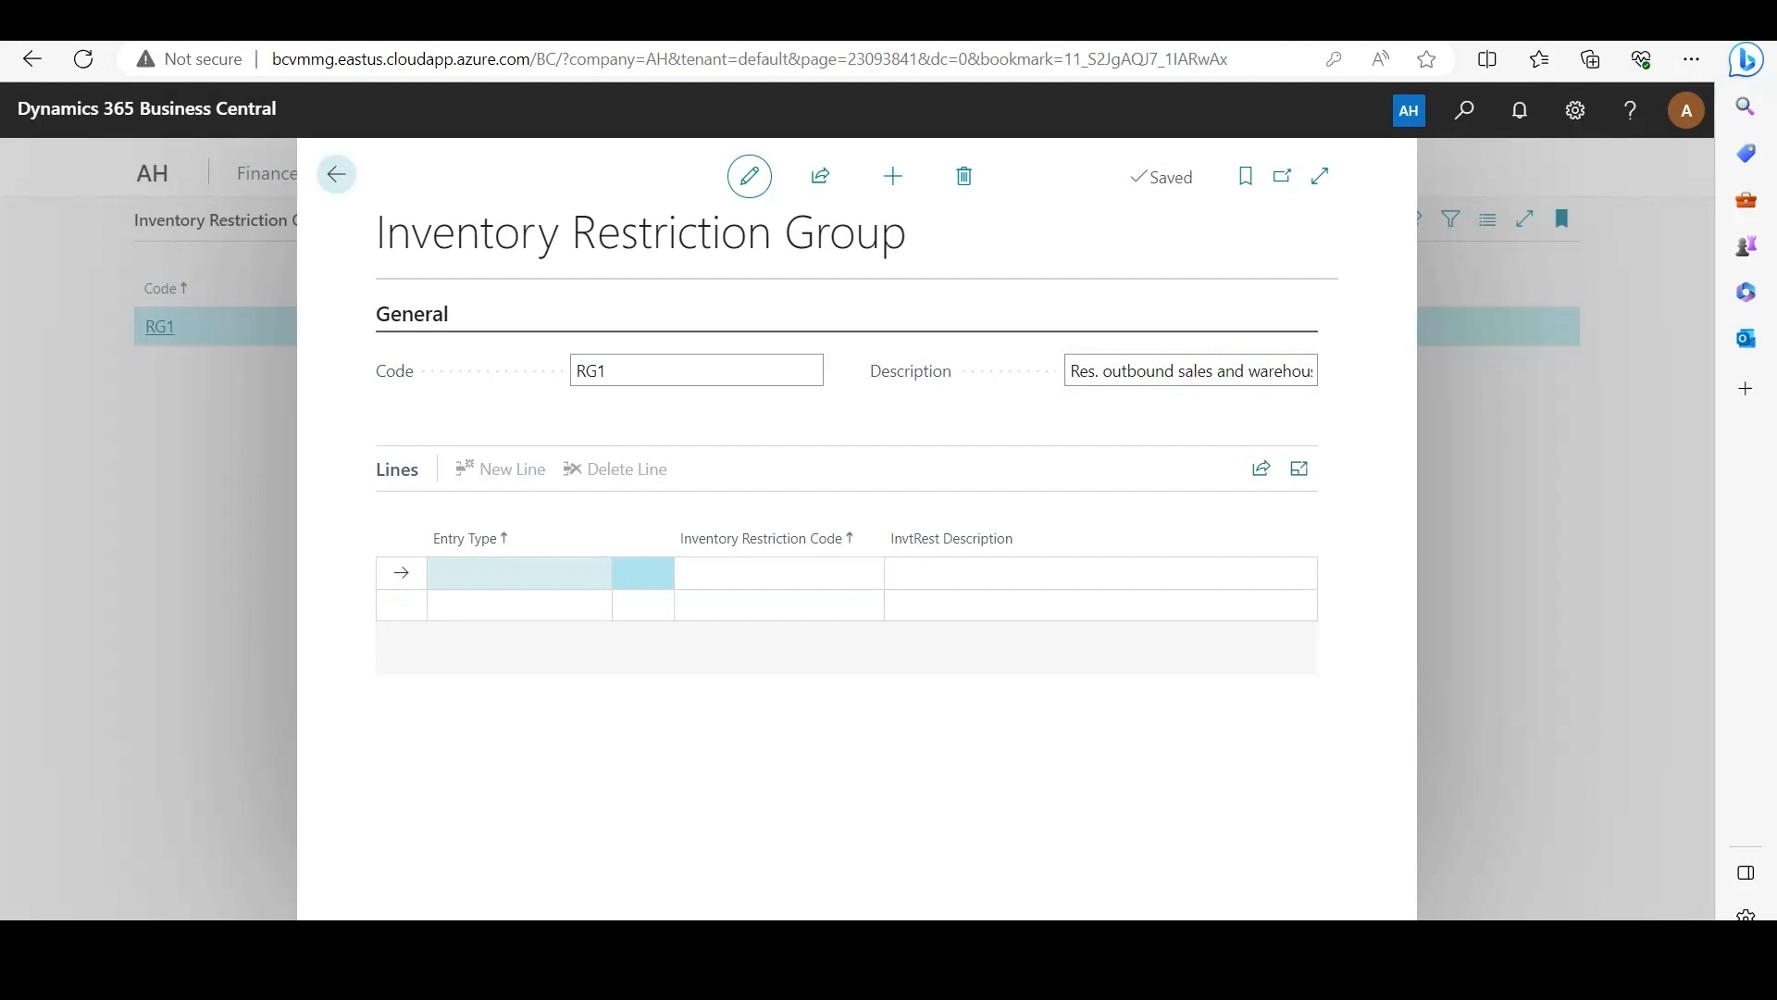
Step: Add a first line to restriction group RG1 with entry type Receipt and restriction code RC1
key("Tab")
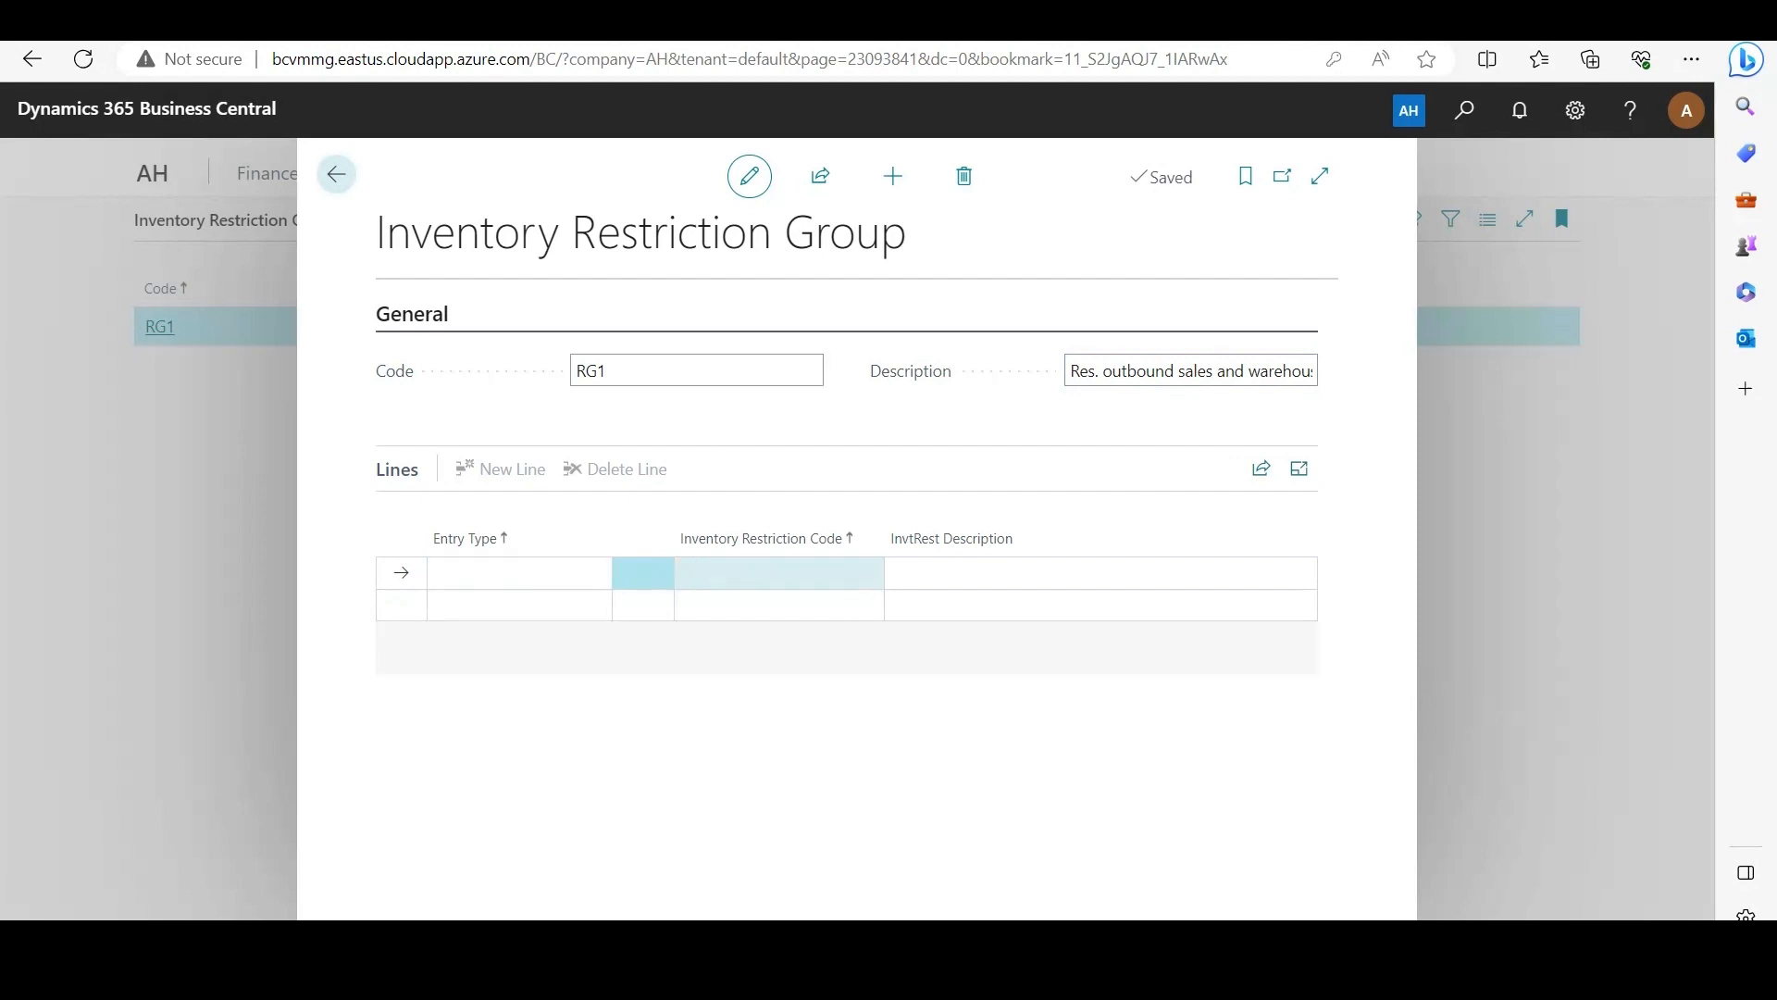
key("Tab")
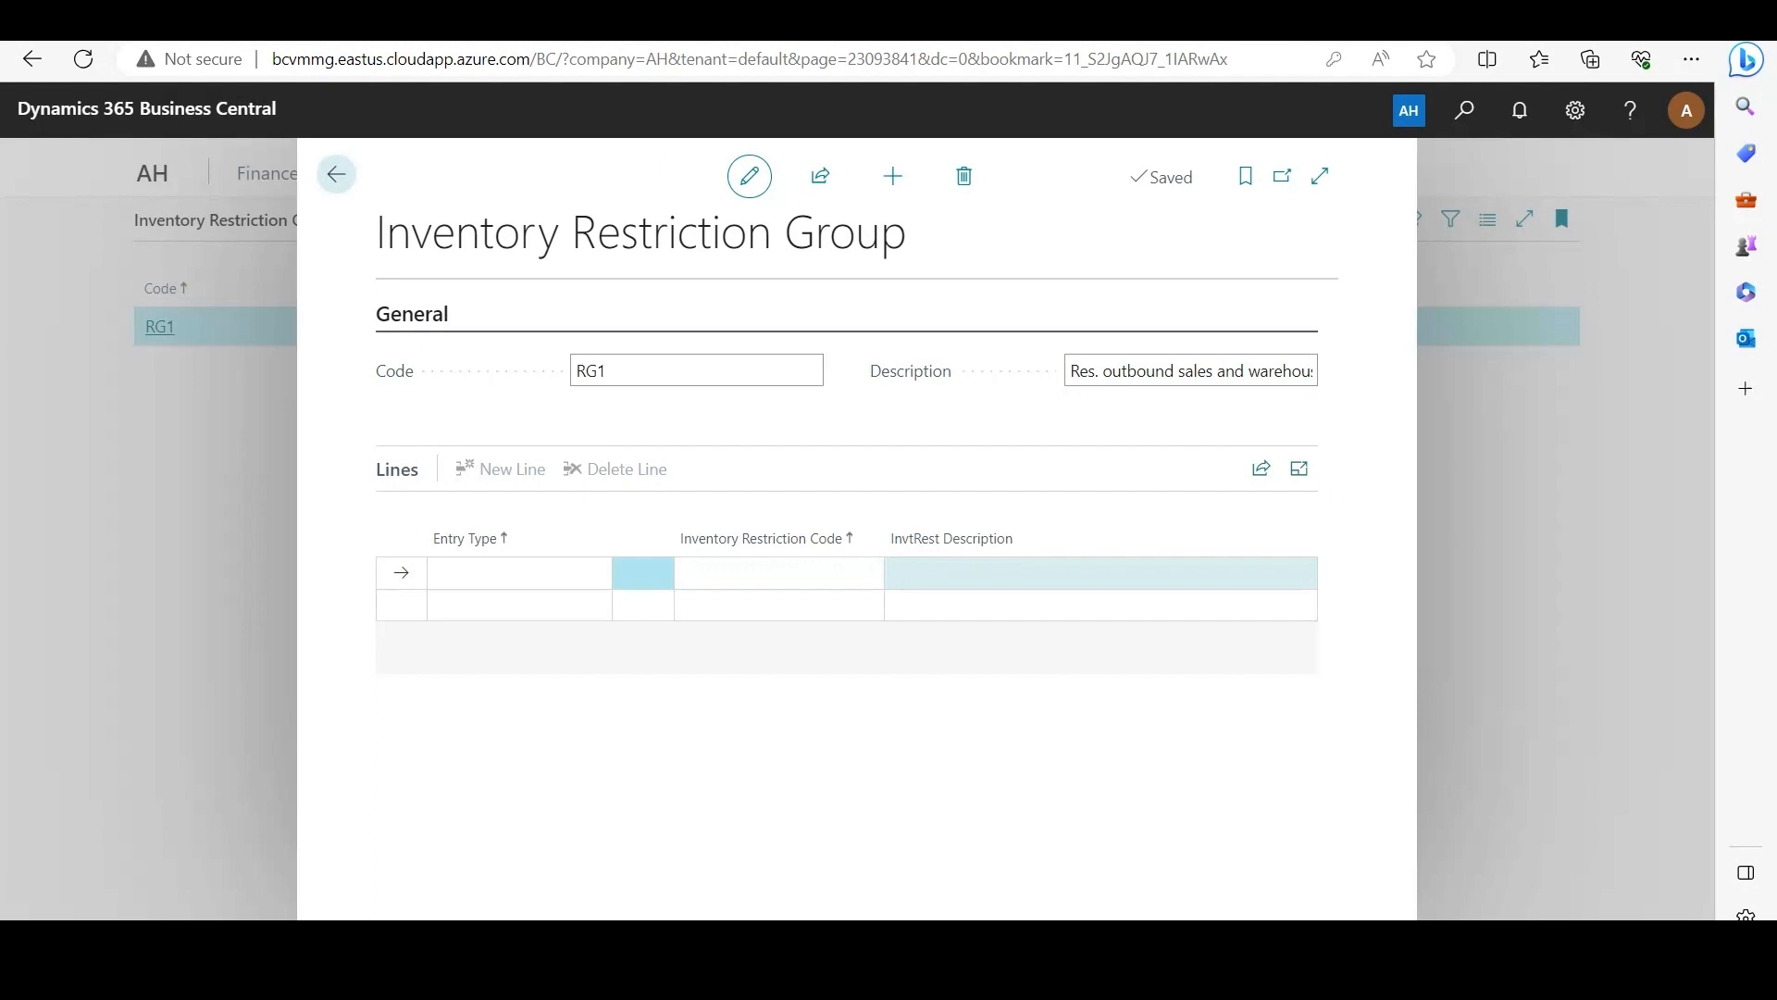
key("shift+Tab")
key("shift+Tab")
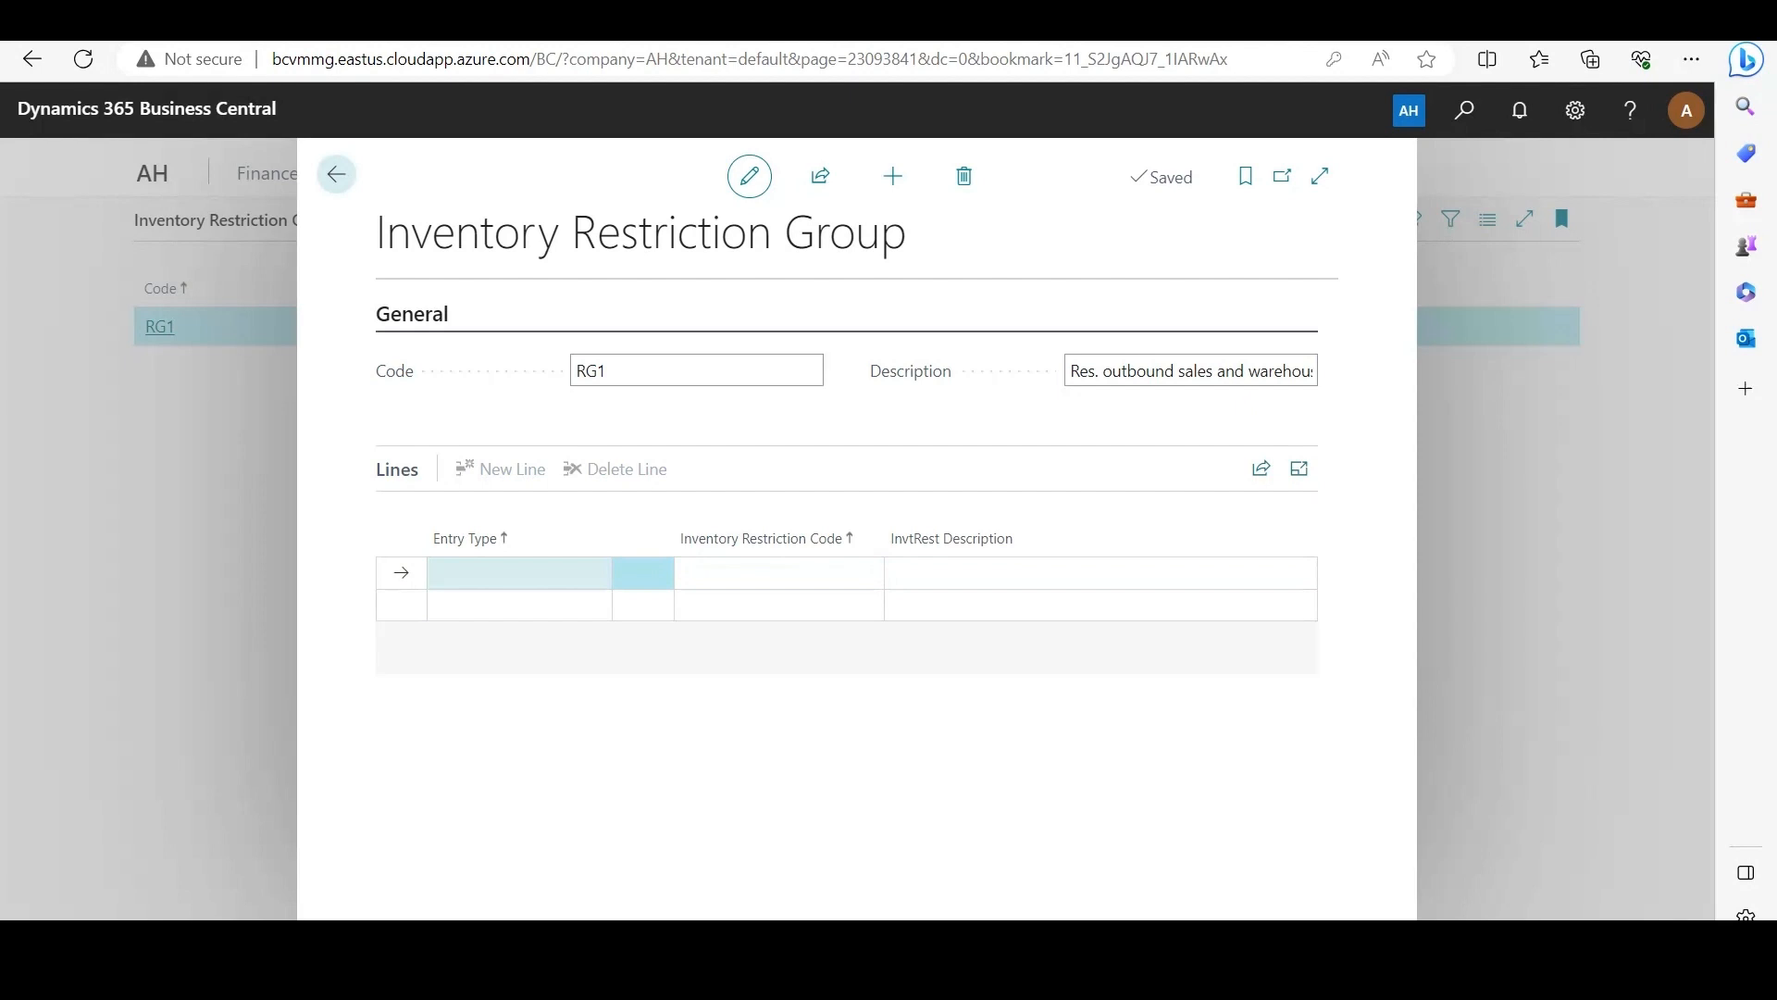
left_click(519, 573)
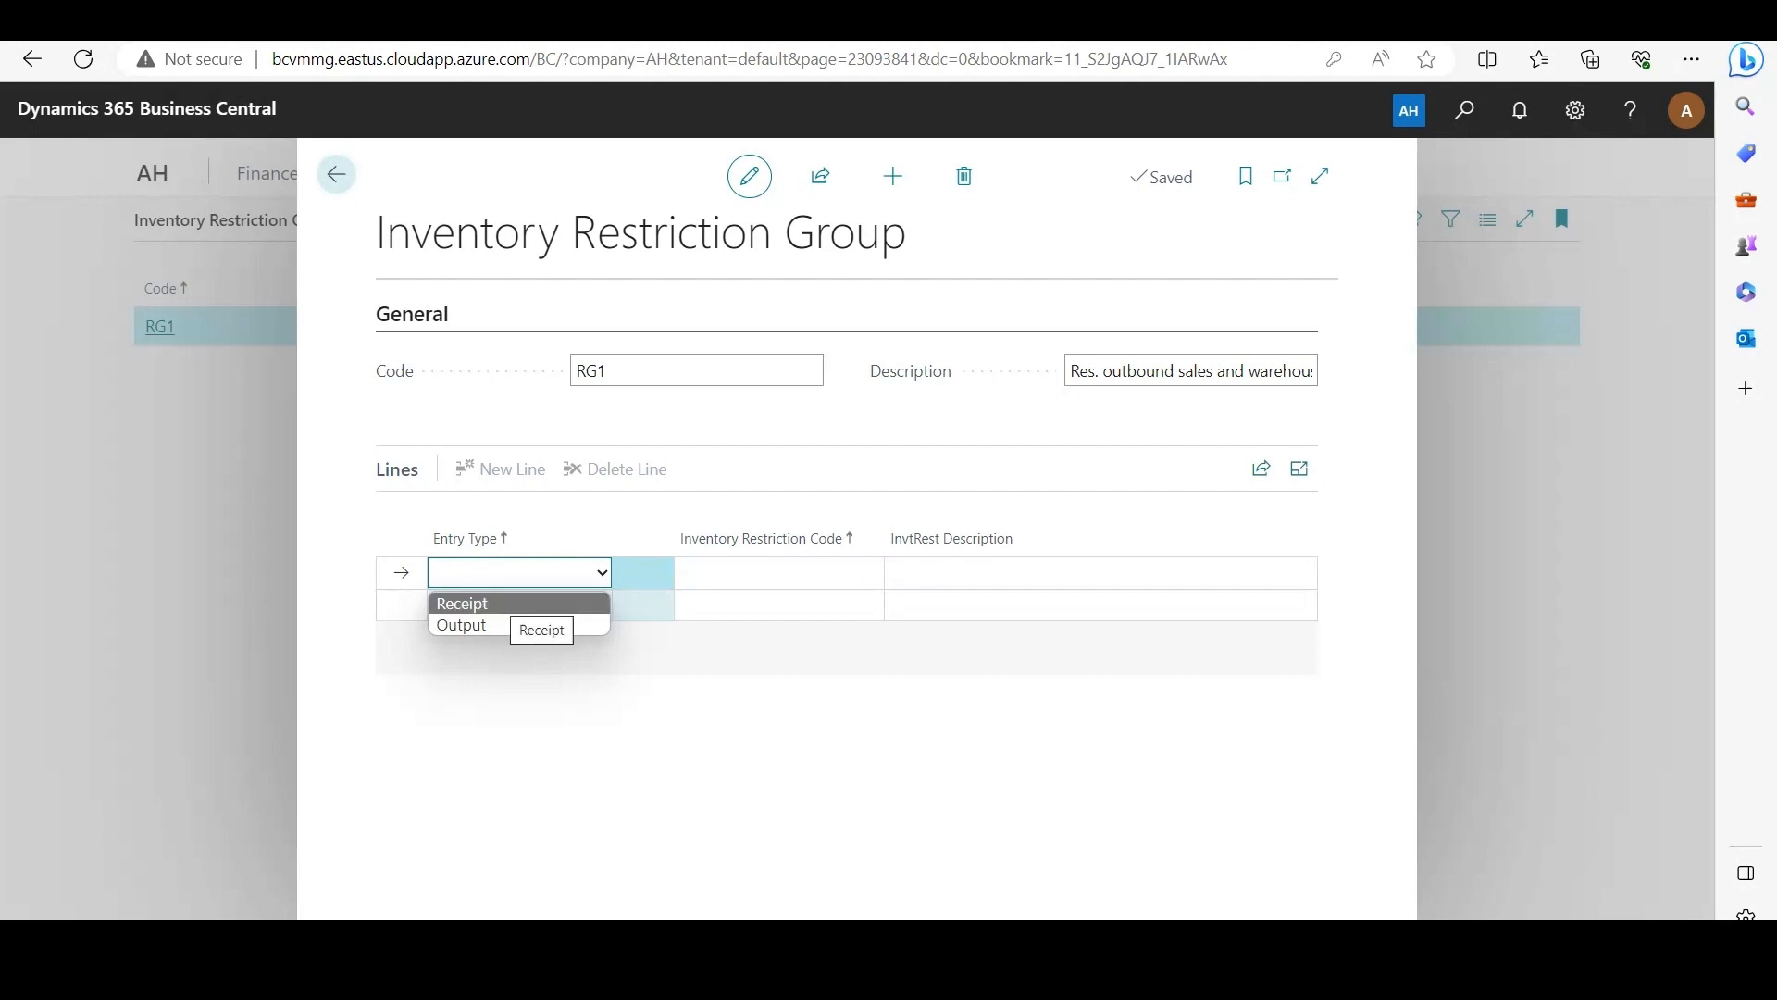
left_click(500, 603)
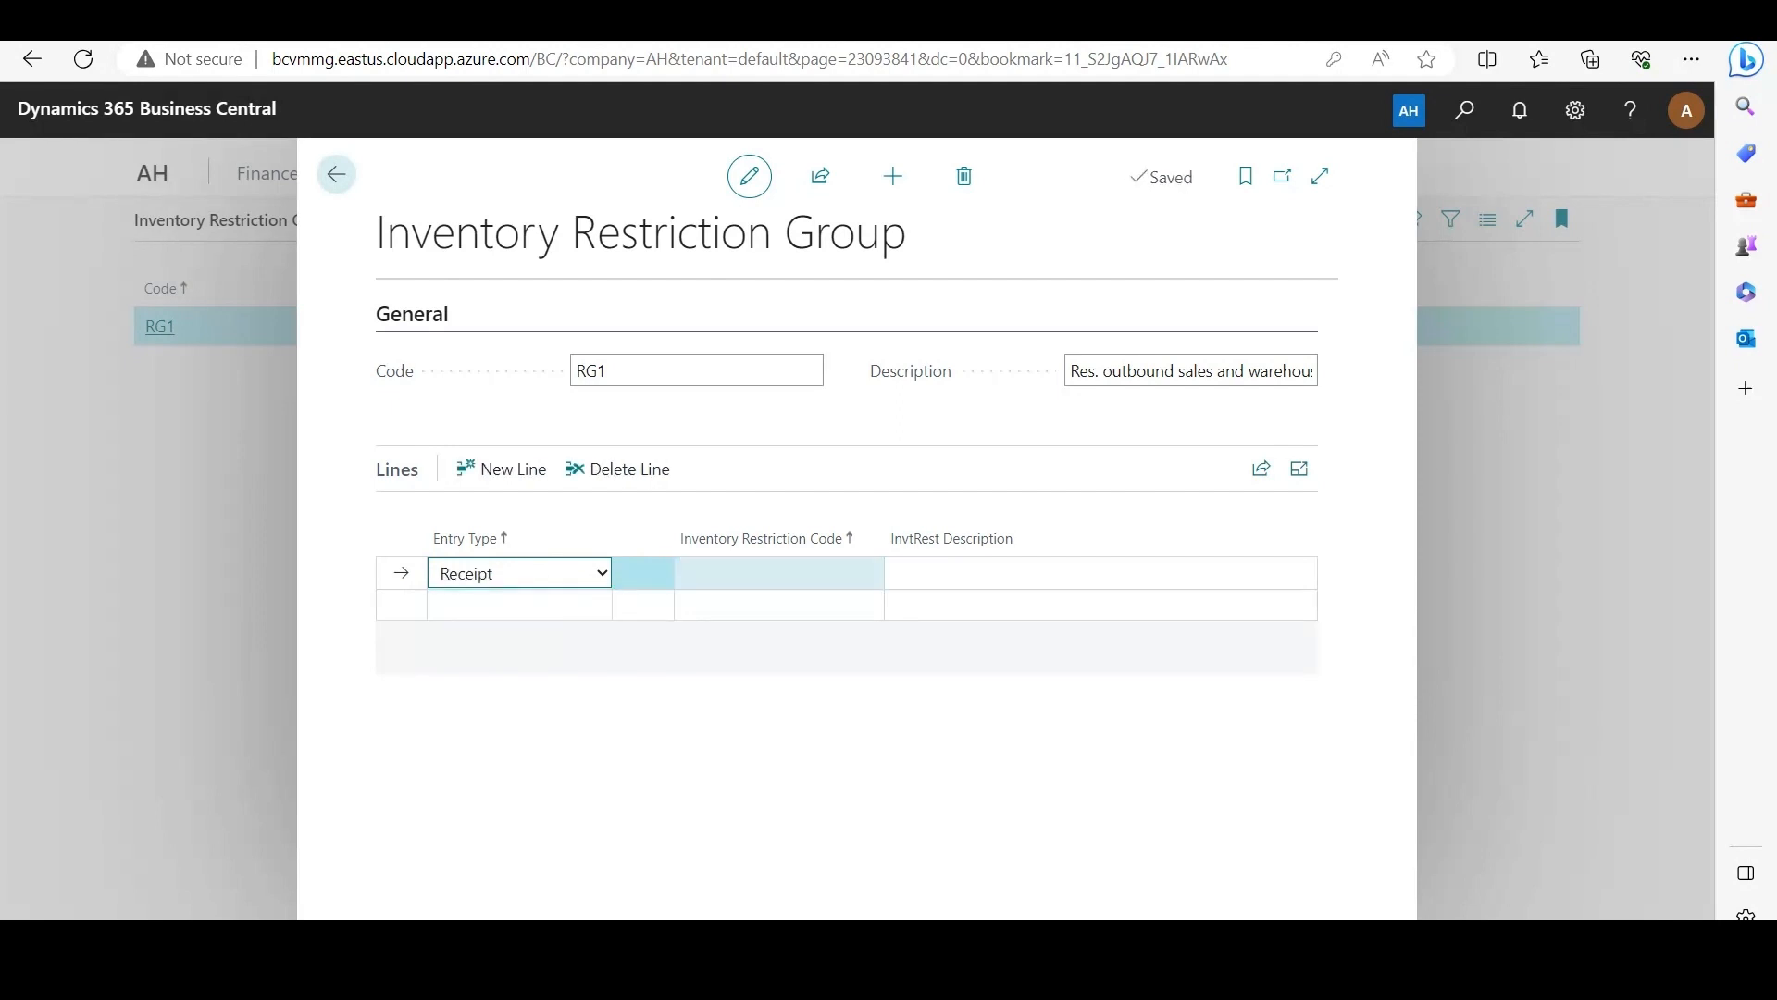
left_click(868, 574)
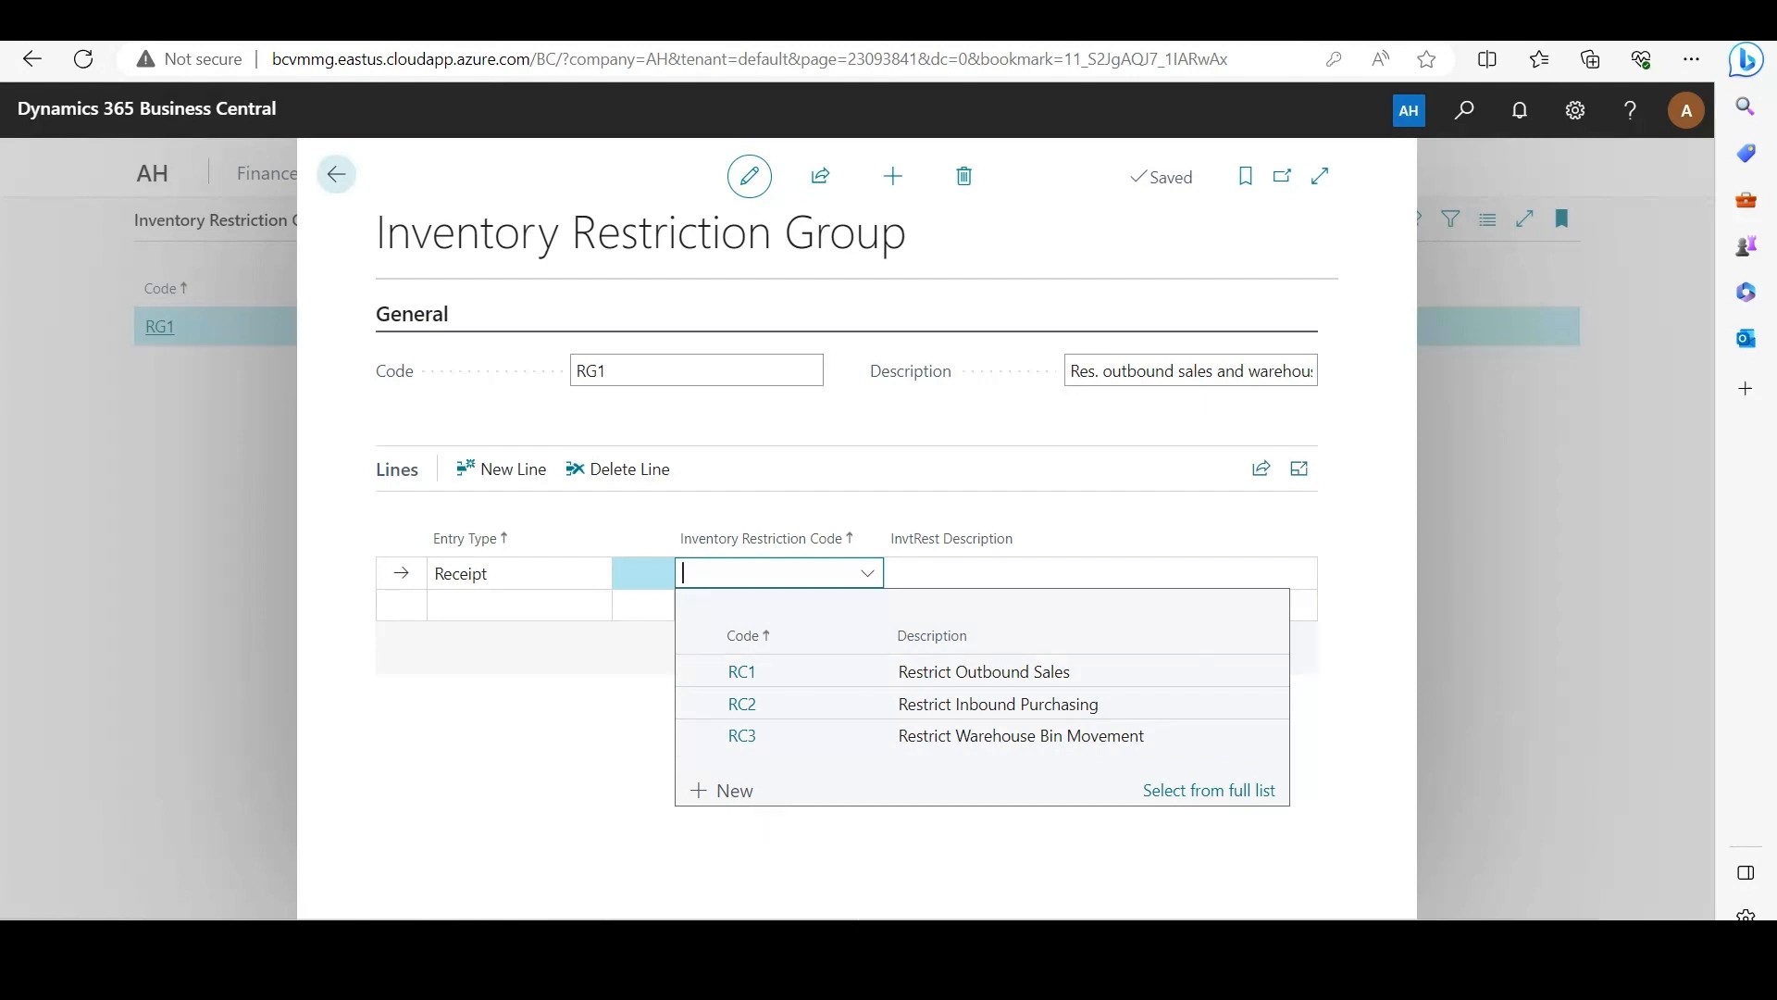
left_click(742, 672)
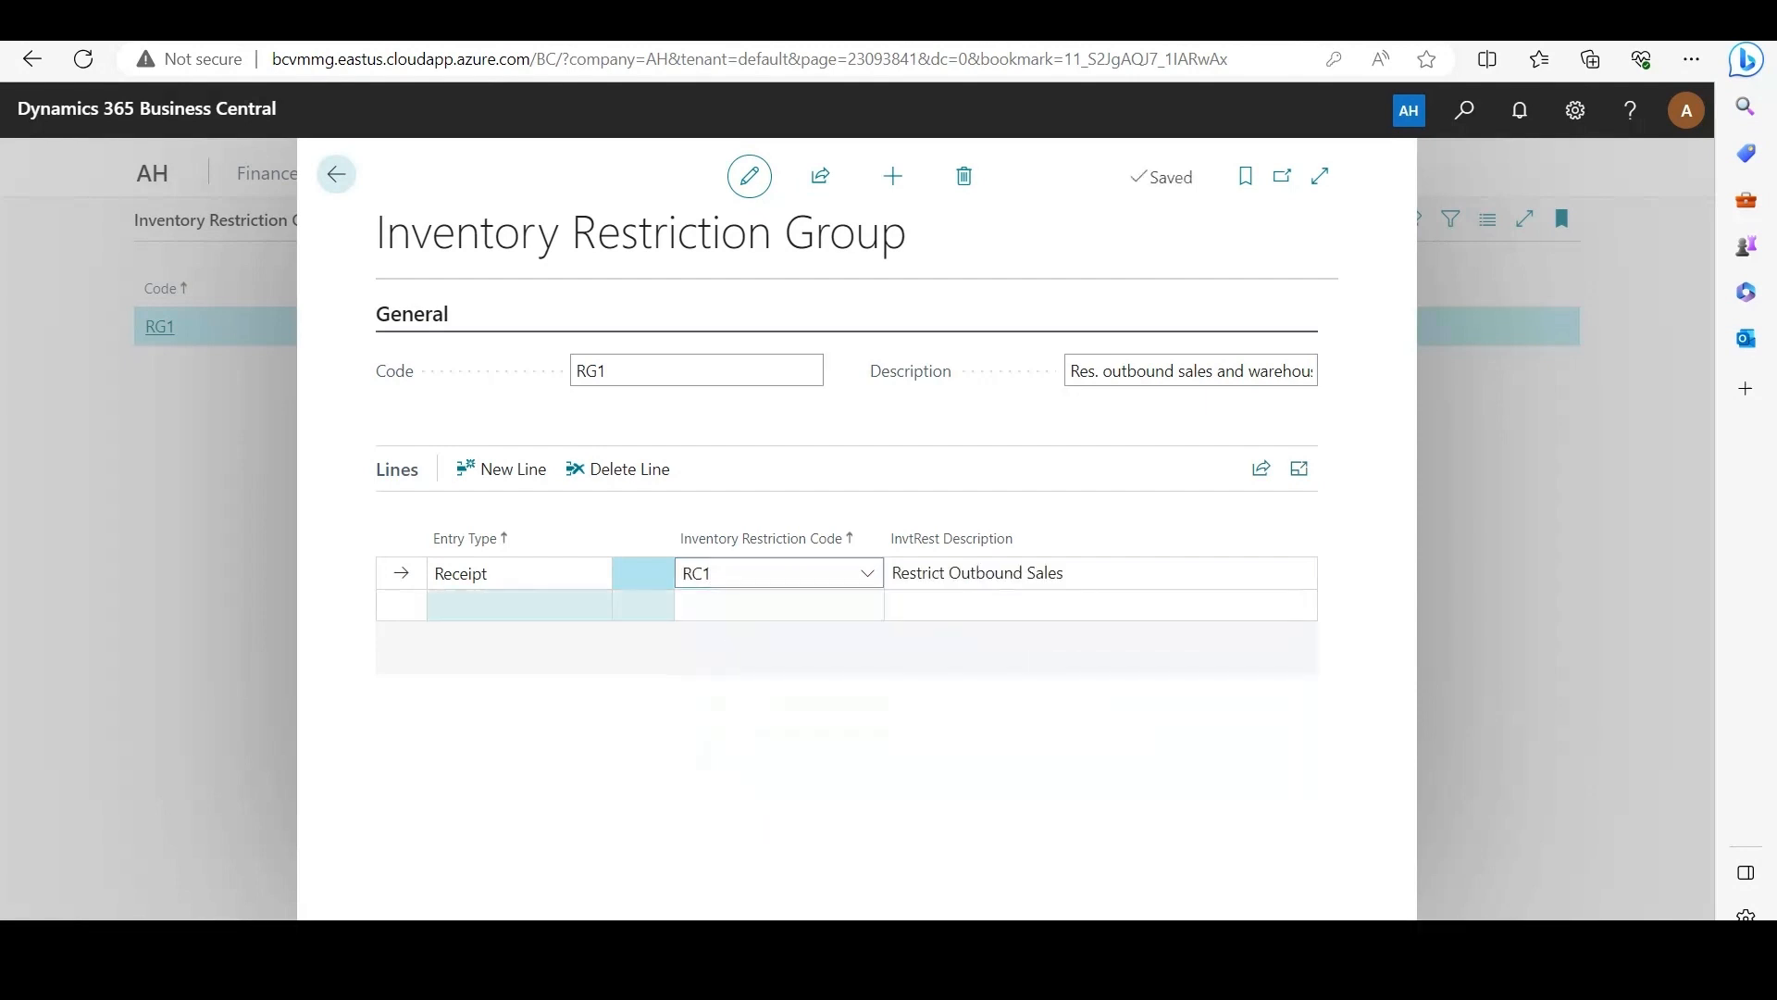
Step: Add a second Receipt line with restriction code RC3 to group RG1 and return to the home page
left_click(519, 605)
left_click(602, 605)
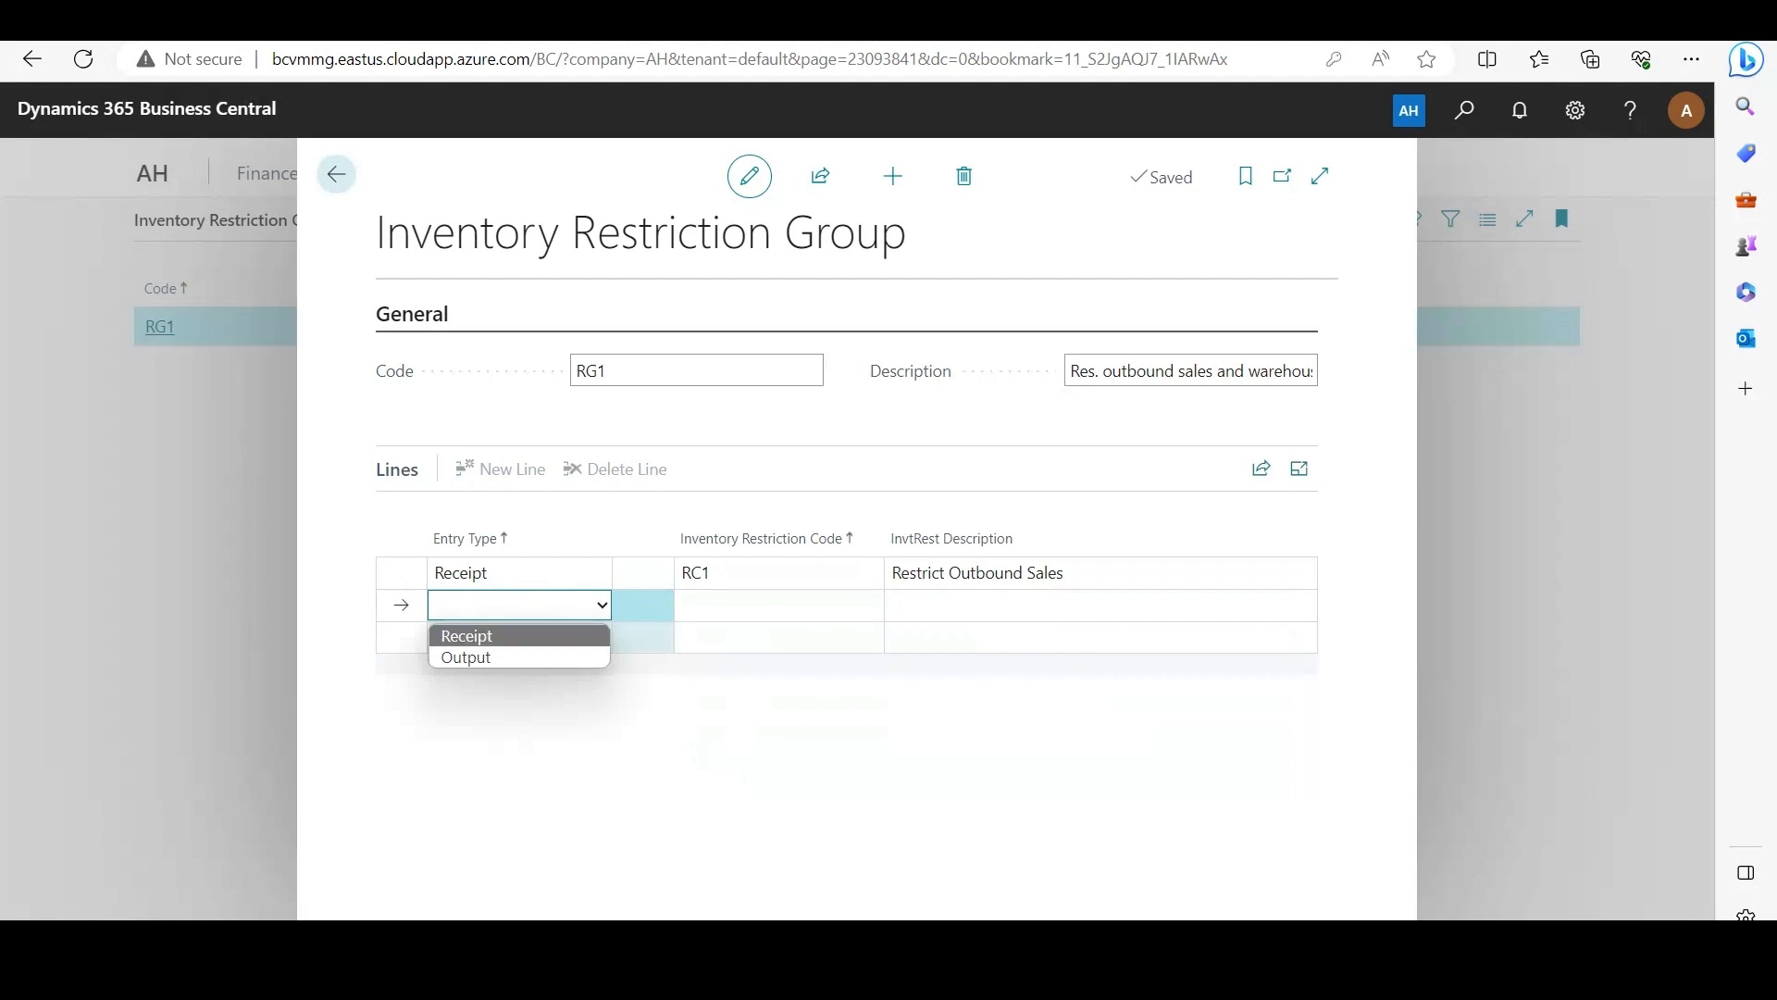
left_click(466, 636)
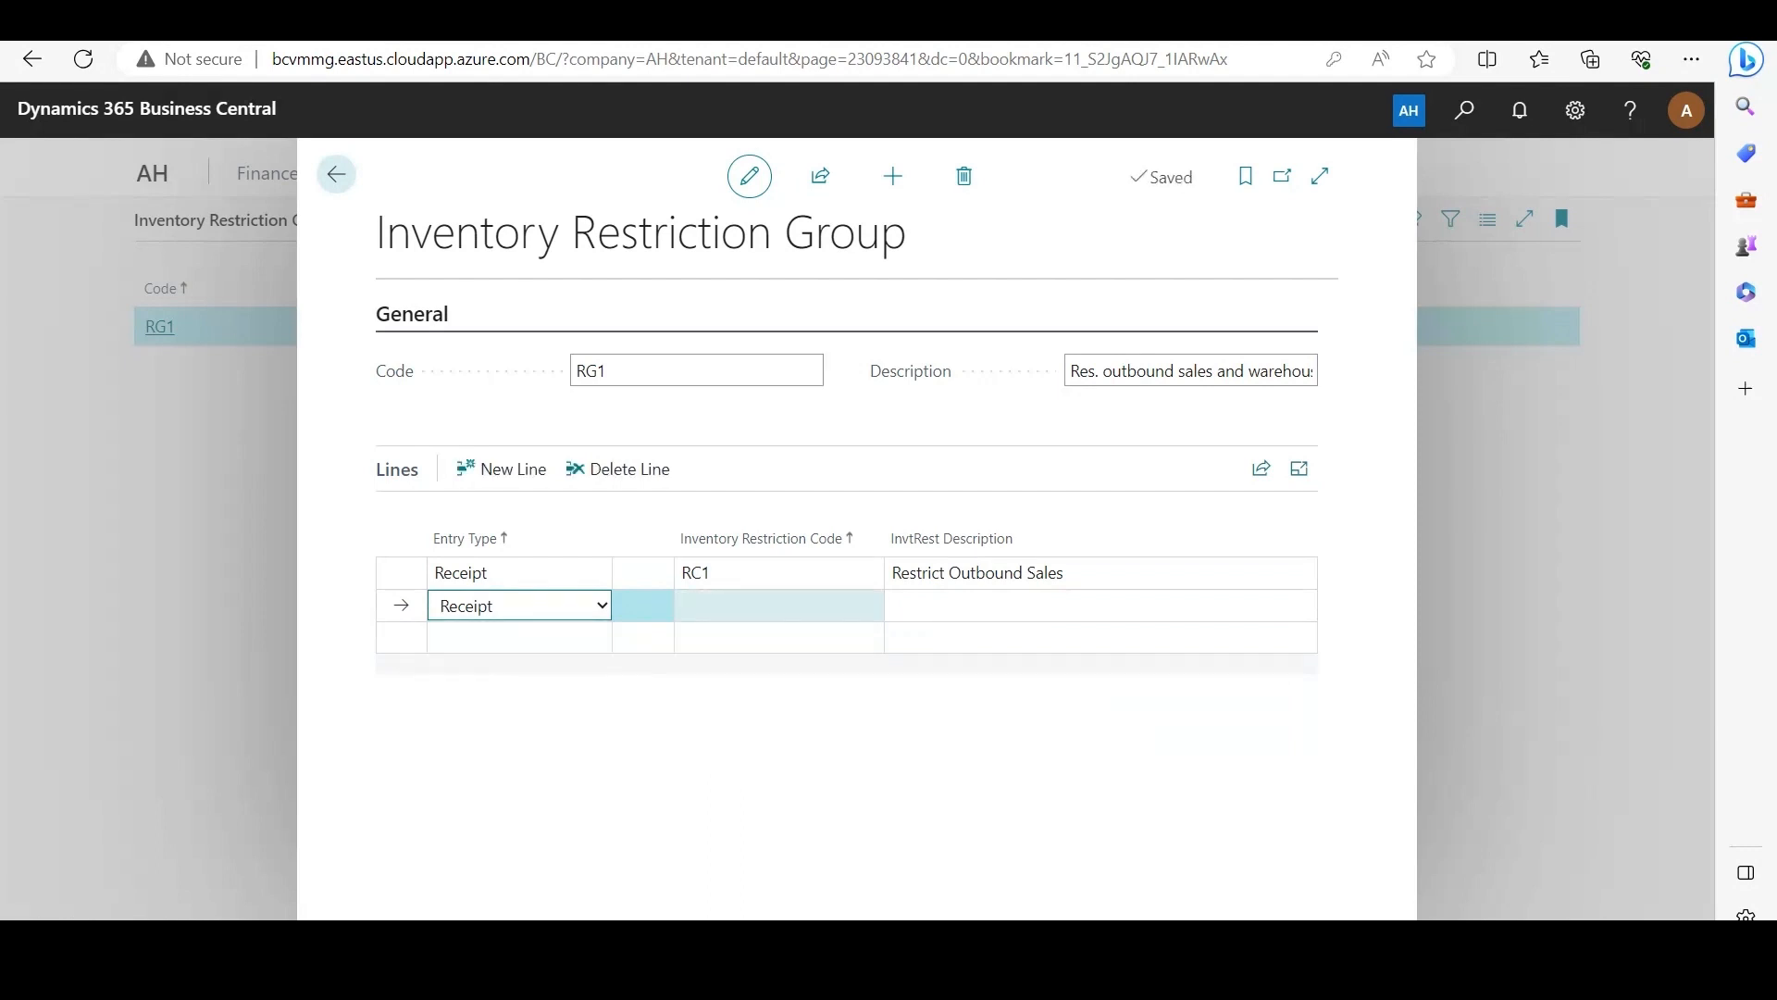
left_click(867, 605)
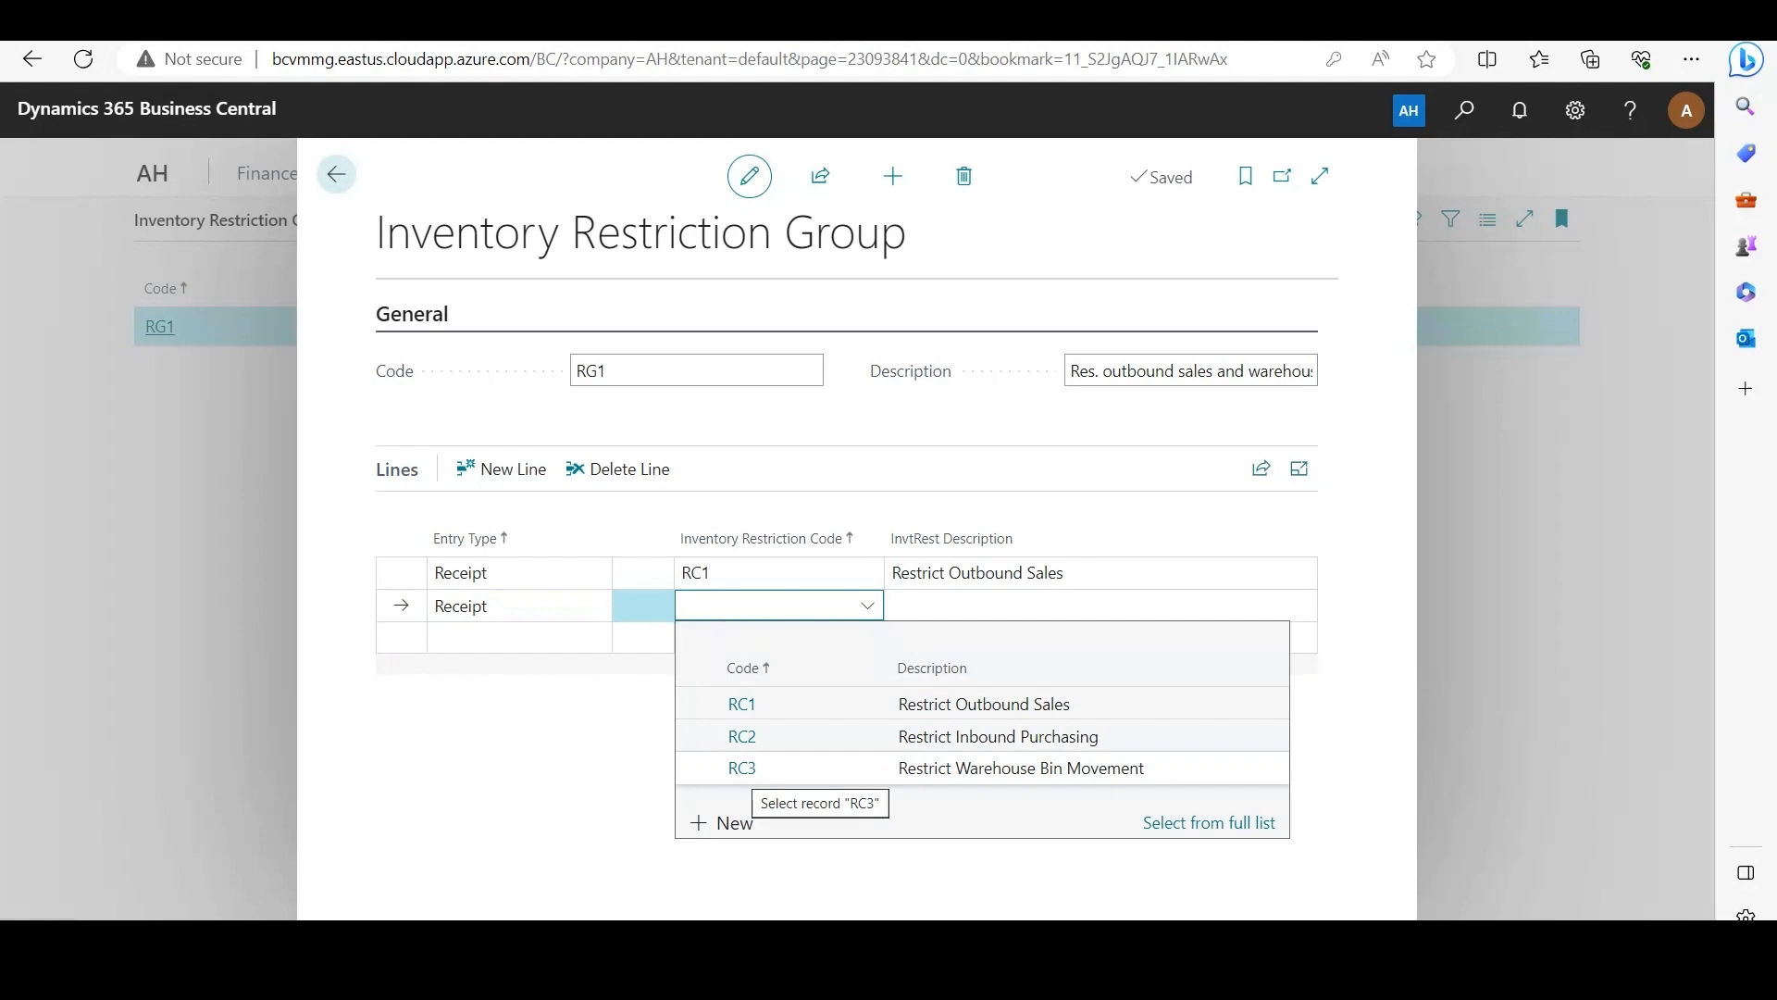
left_click(742, 767)
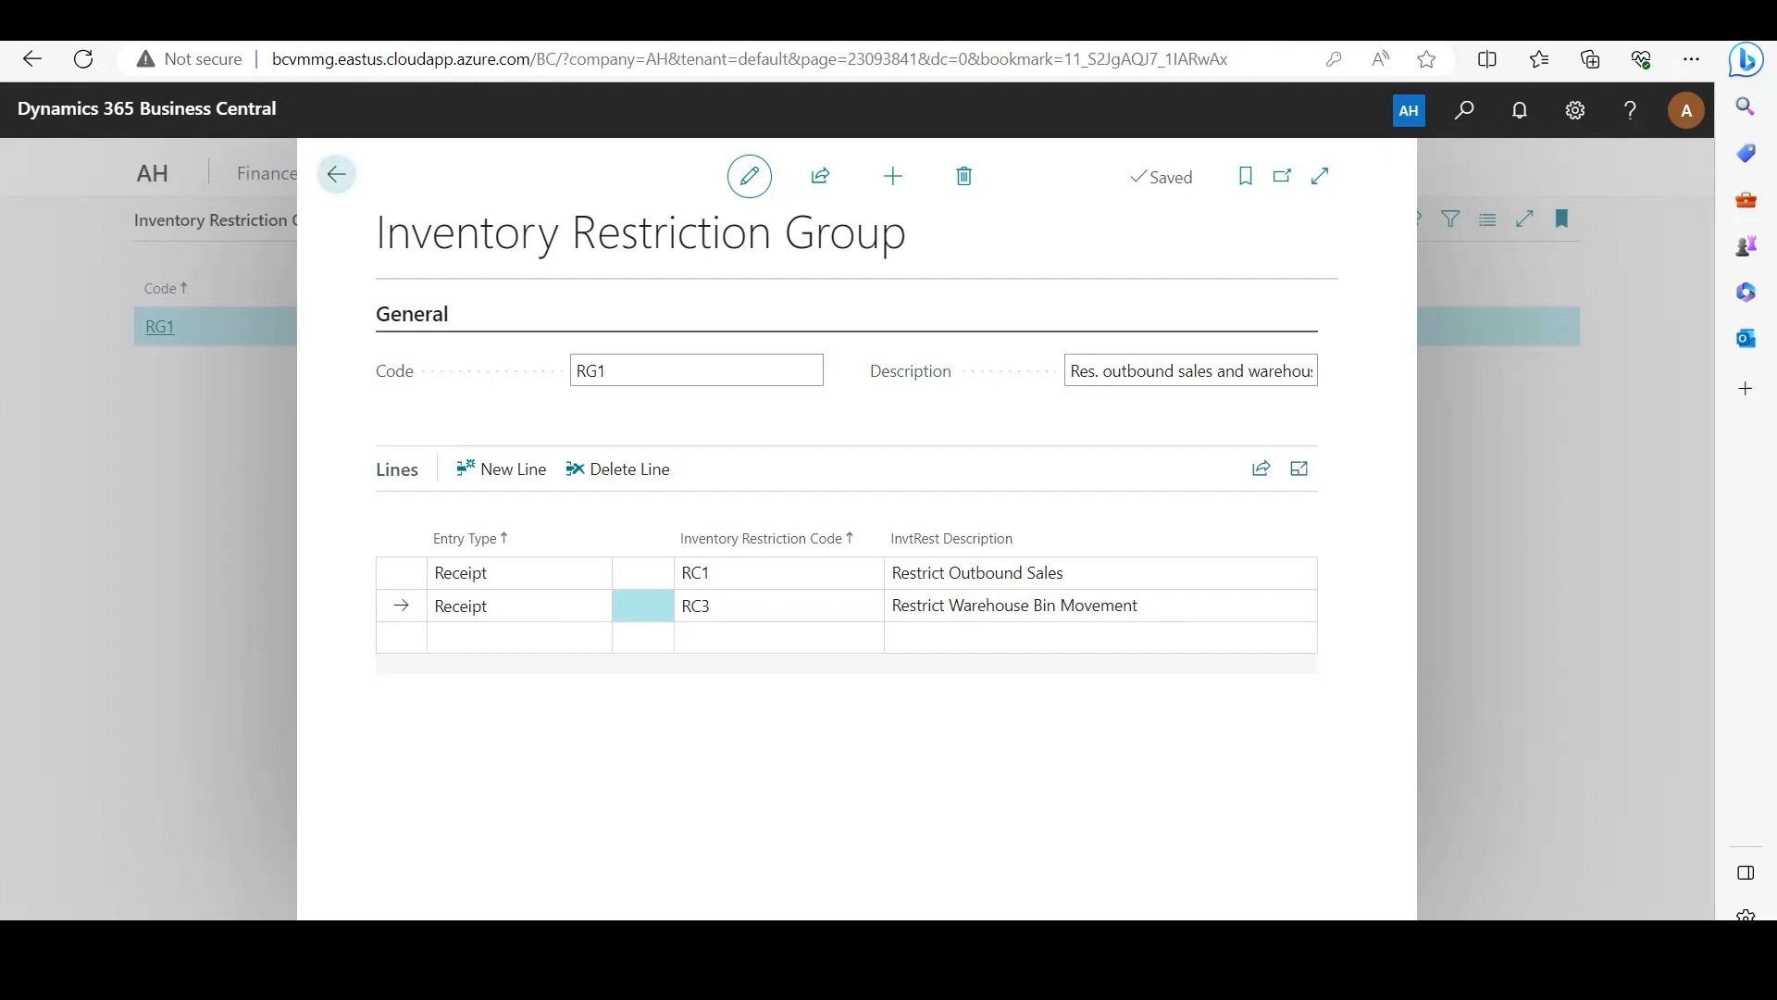
key("Escape")
key("Escape")
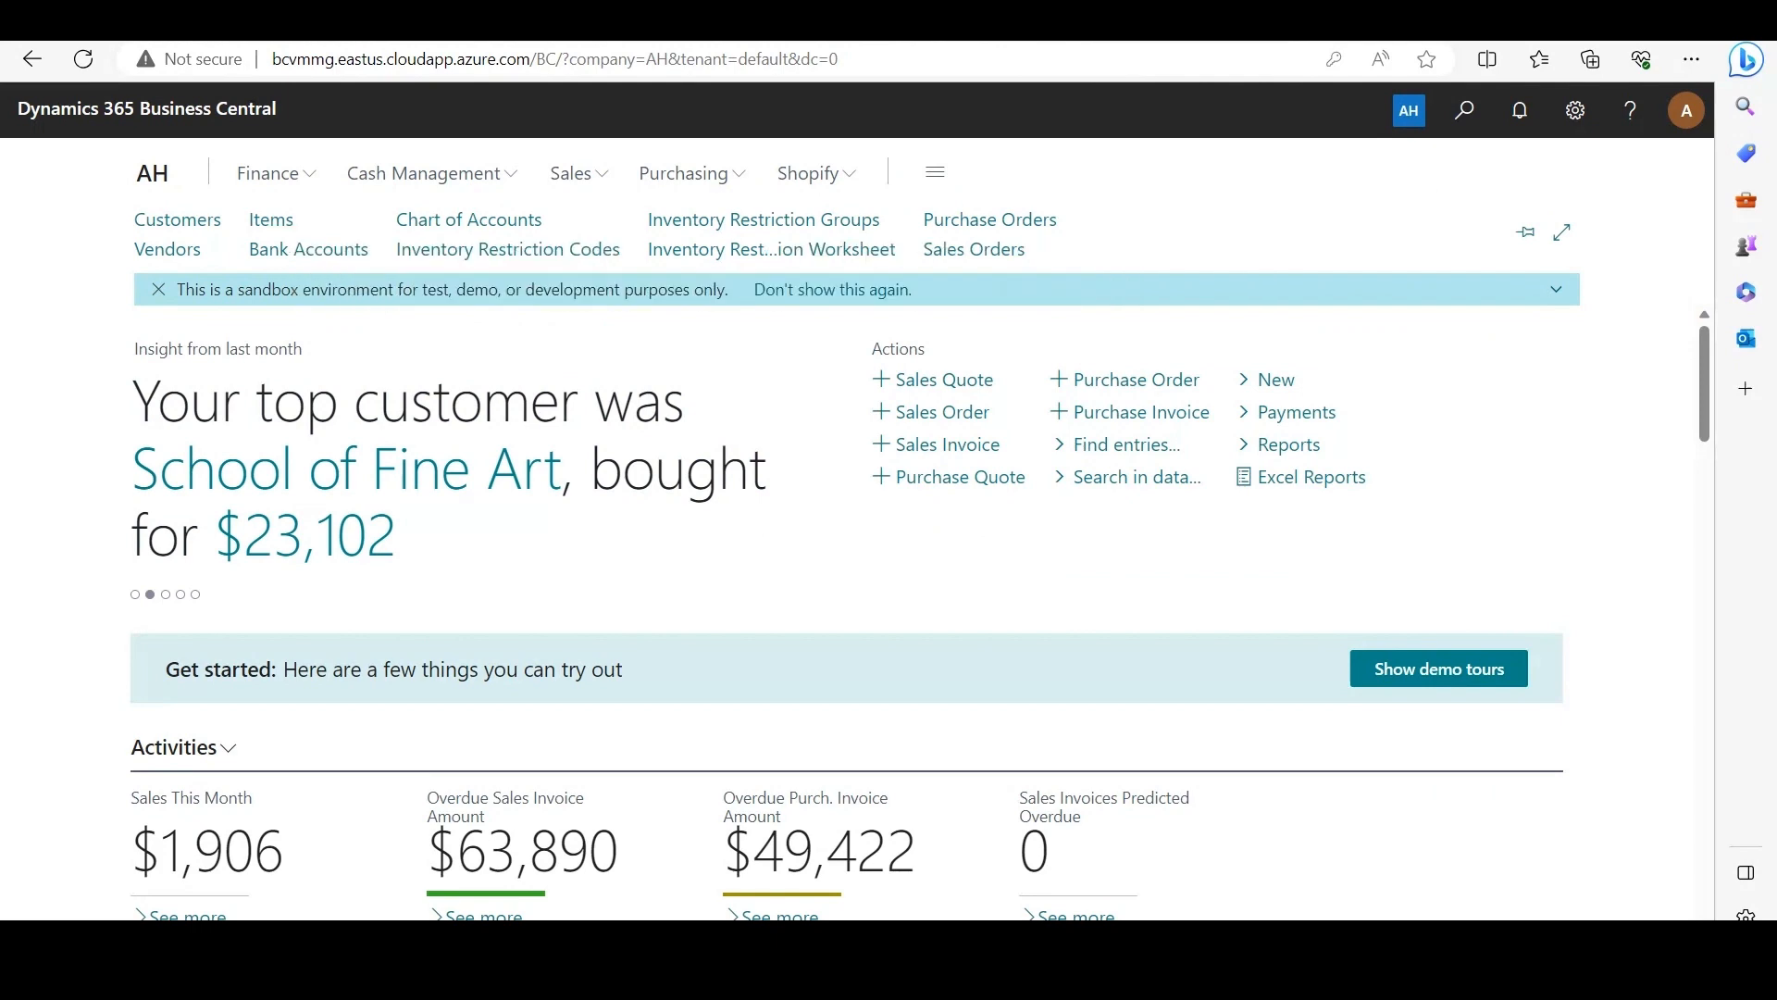
Step: Set the Inventory Restriction Group Code of item F00005 Spicy Sausage to RG1 and return to the home page
left_click(272, 220)
scroll(846, 625, "down", 8)
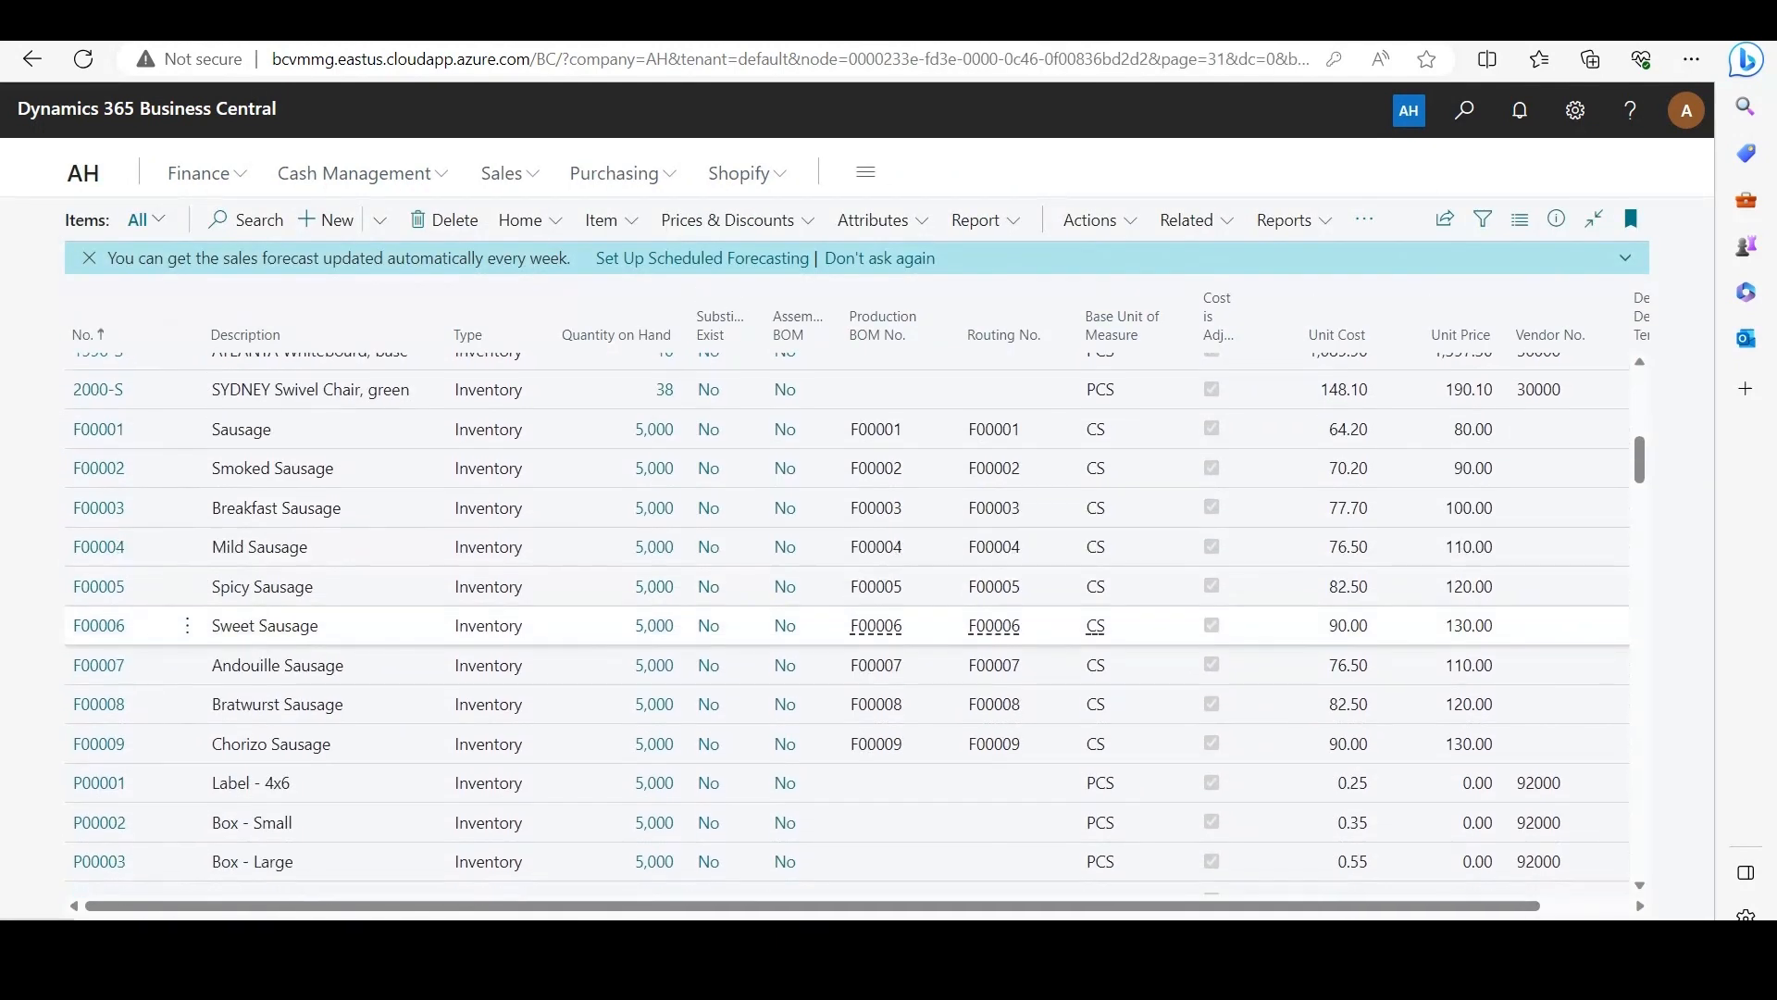
left_click(98, 587)
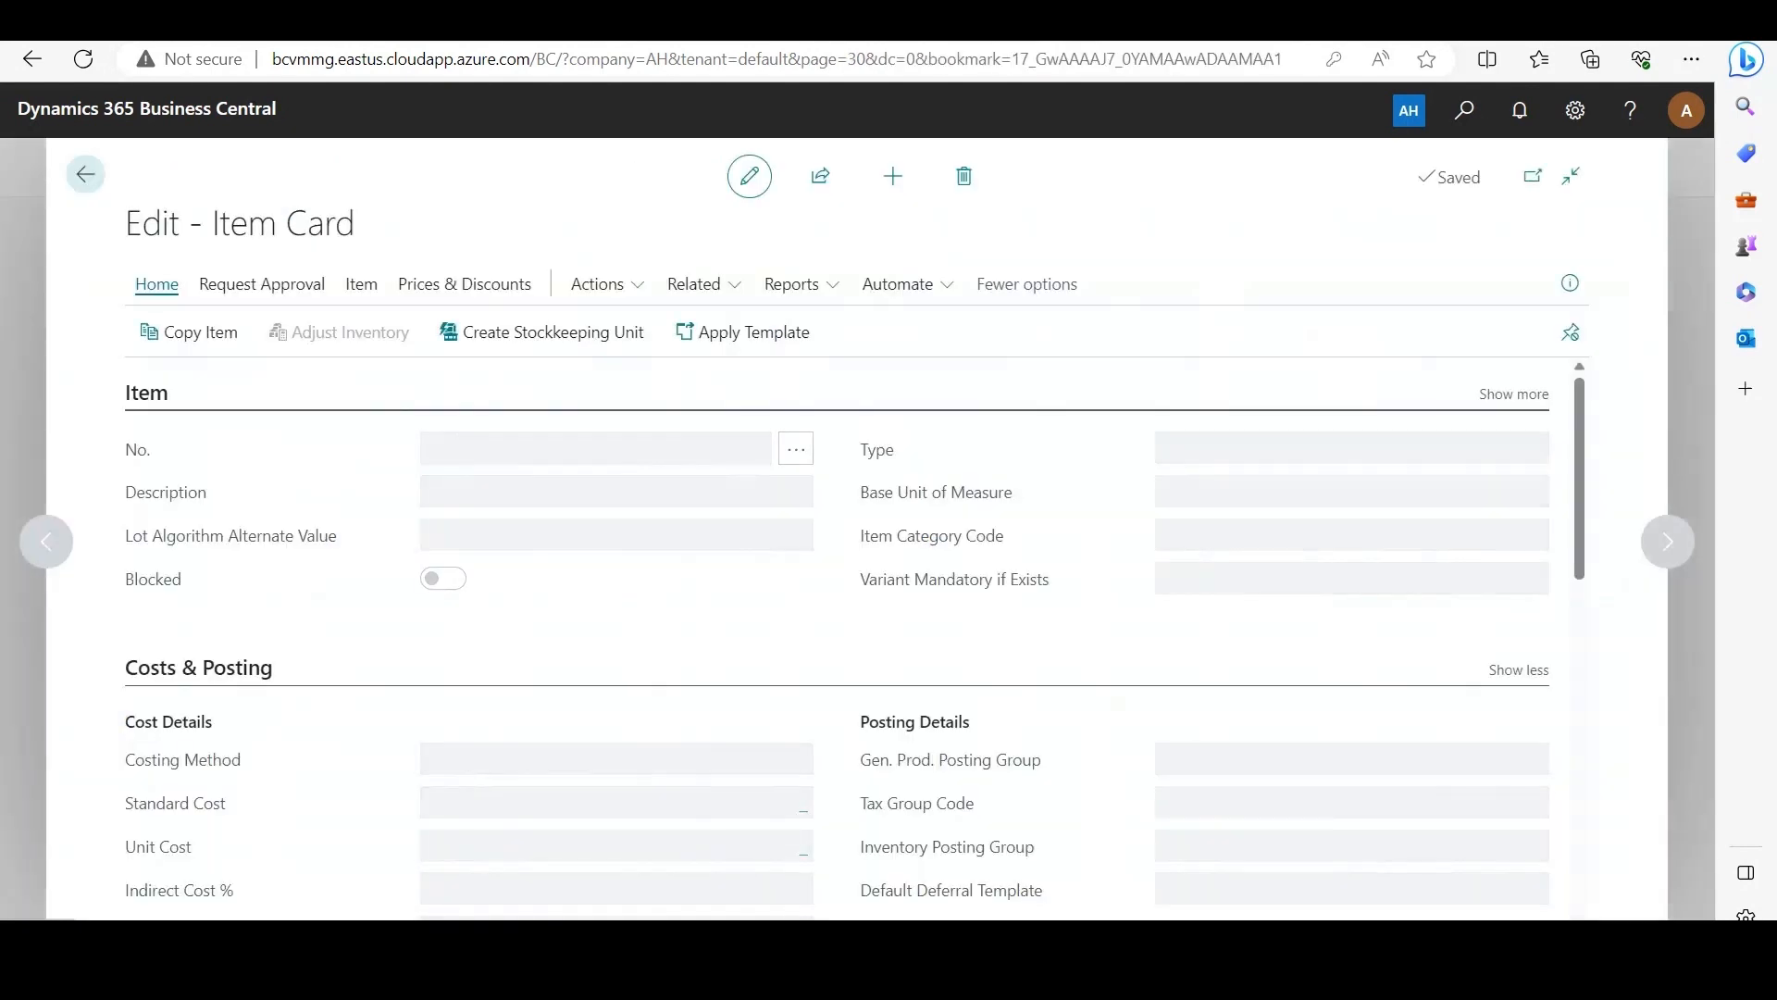
scroll(833, 639, "down", 3)
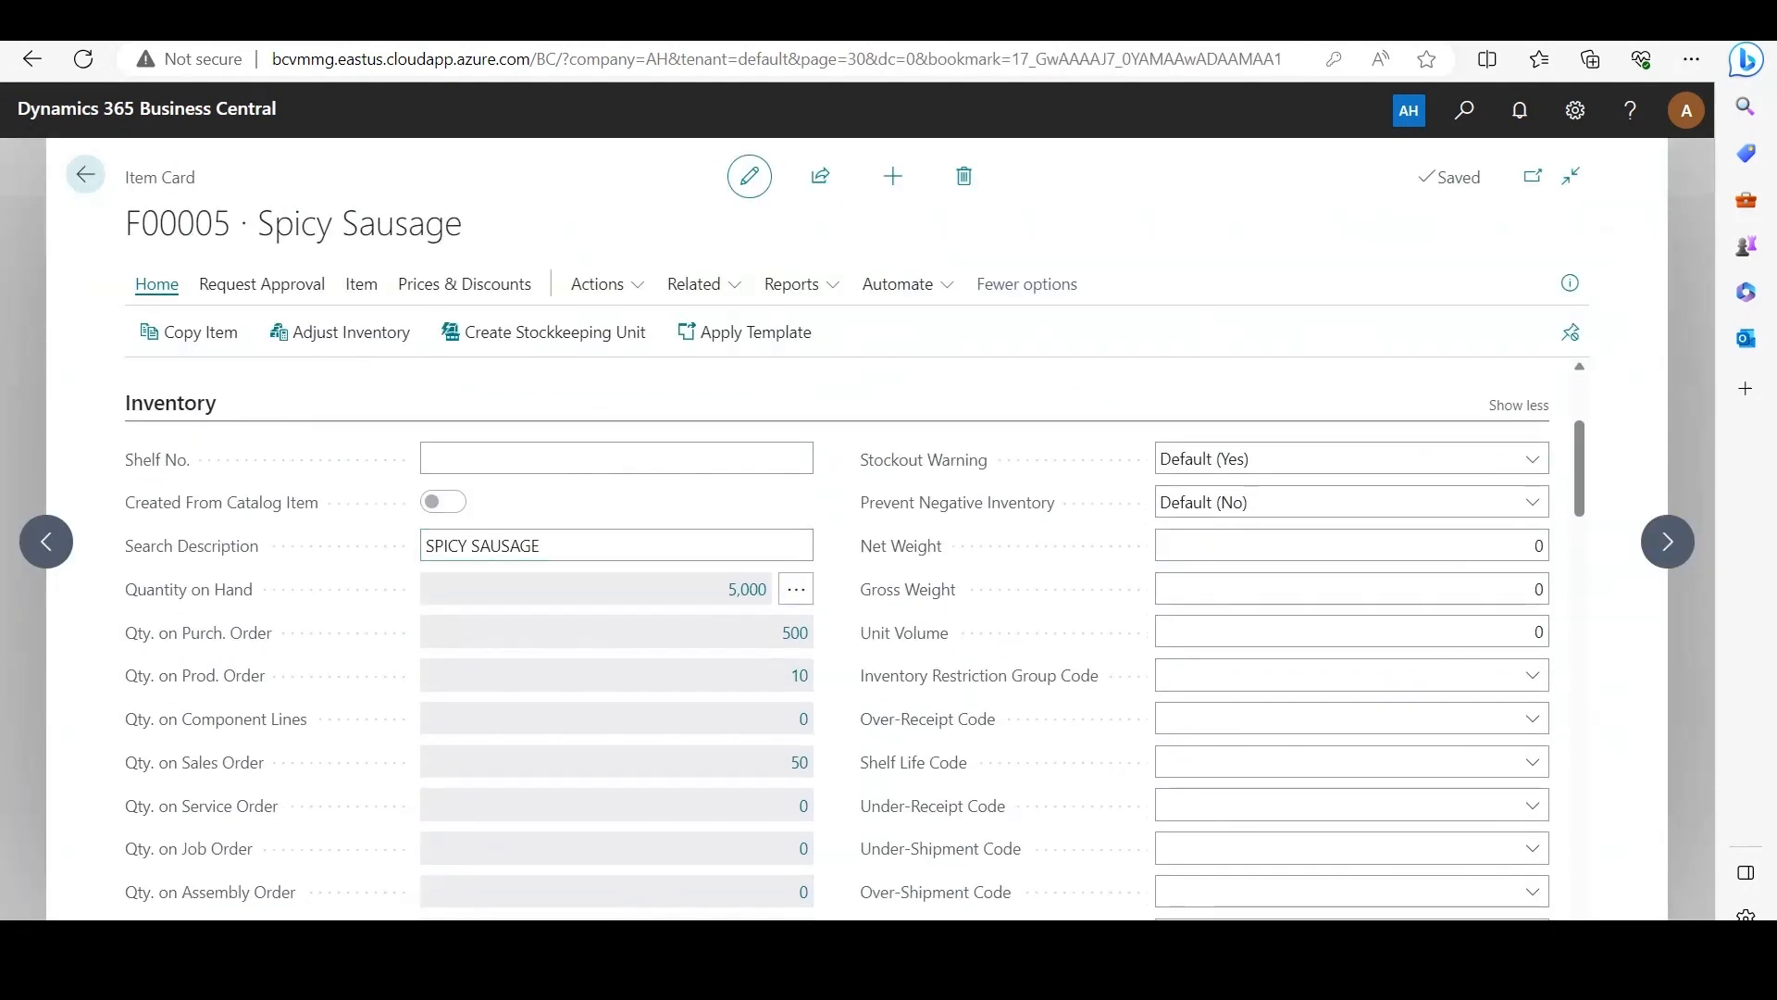
mouse_move(979, 676)
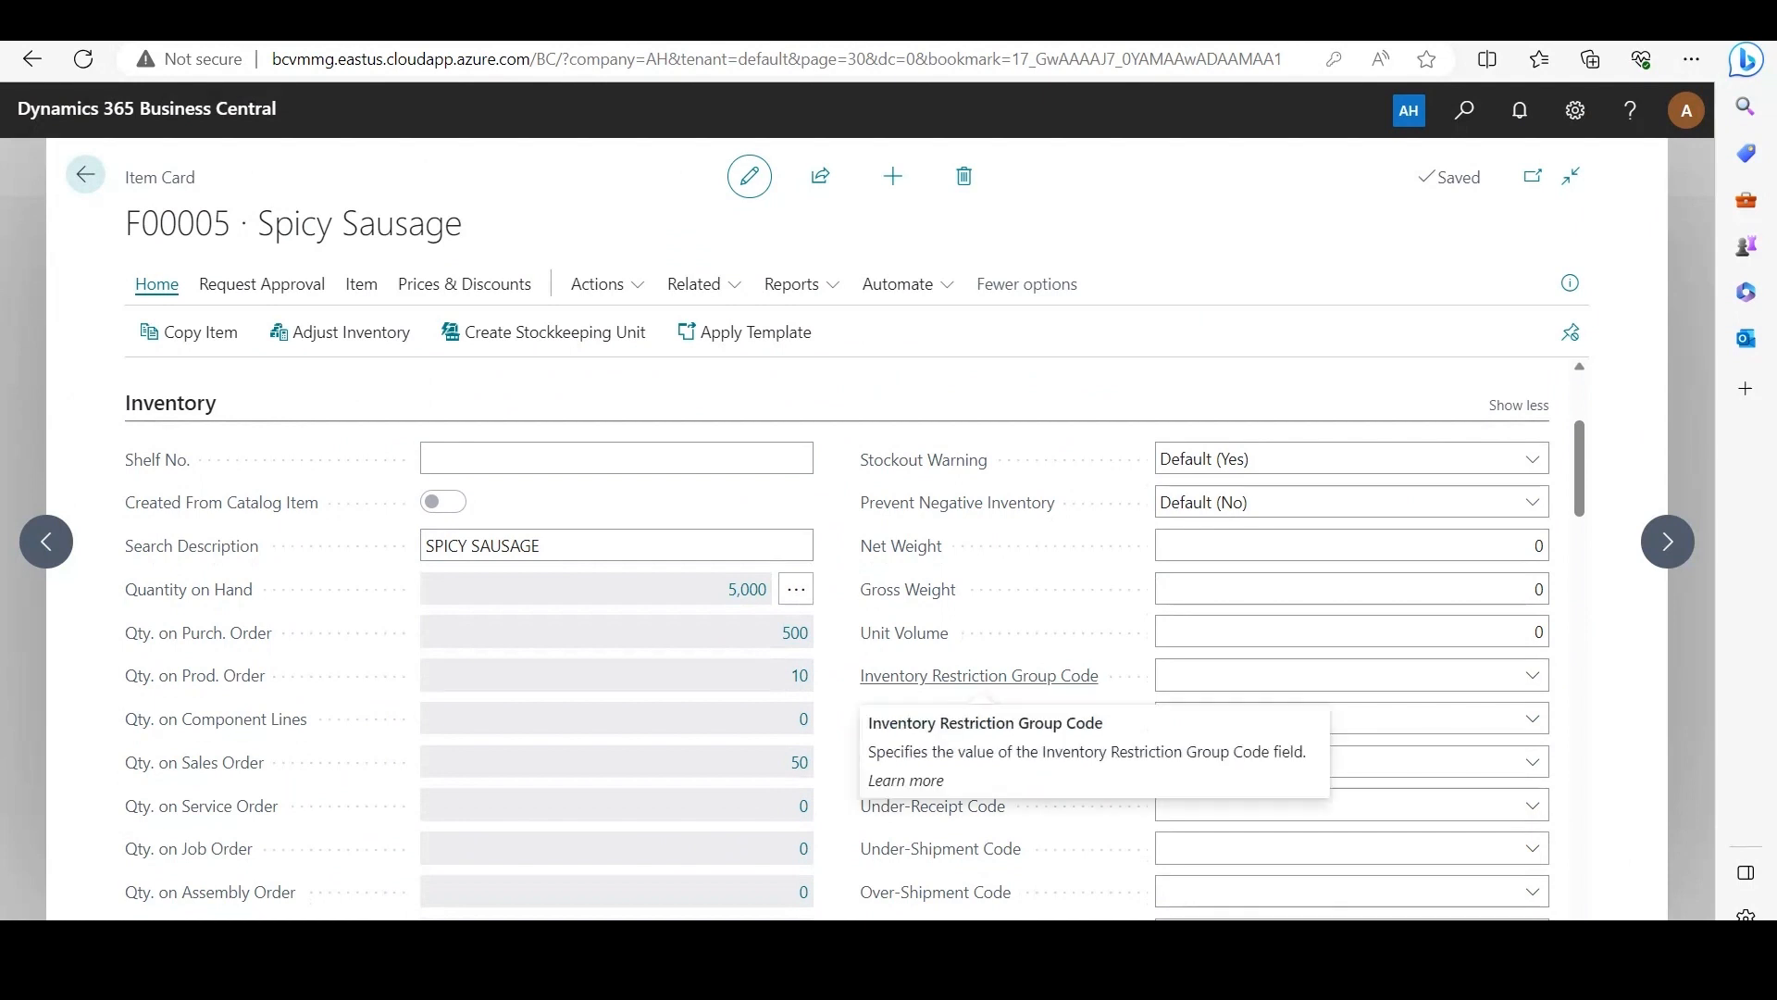
left_click(1532, 675)
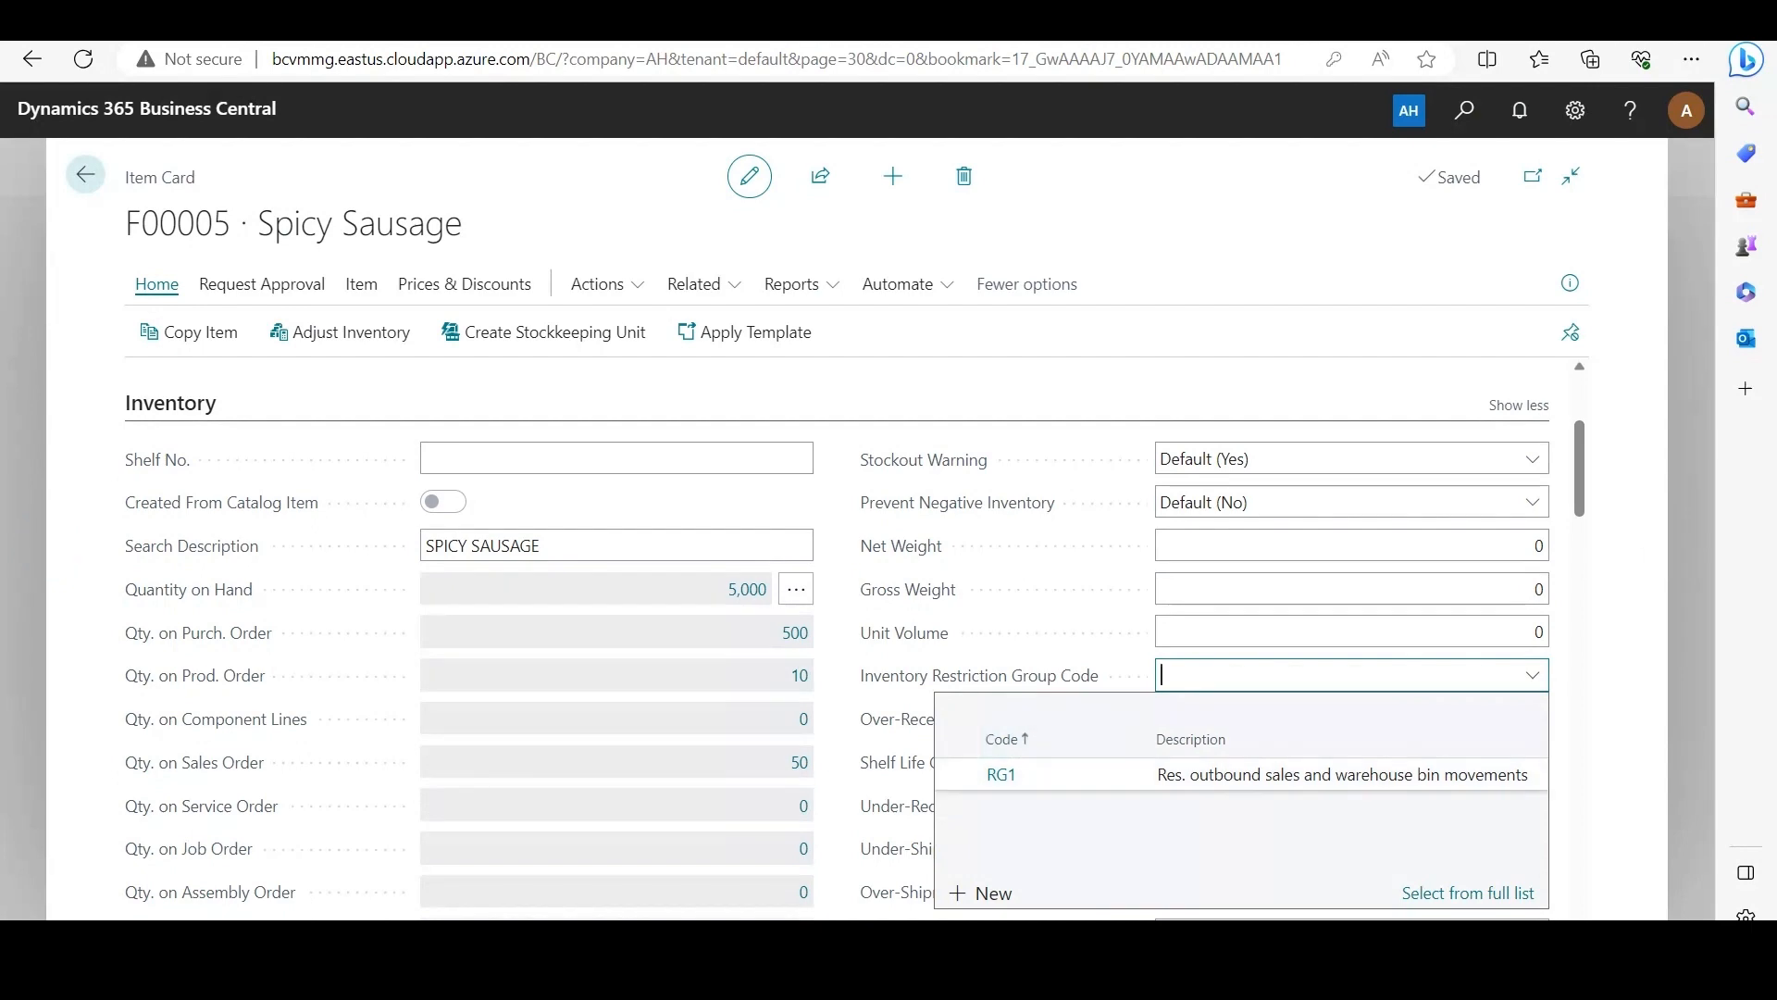
left_click(1002, 774)
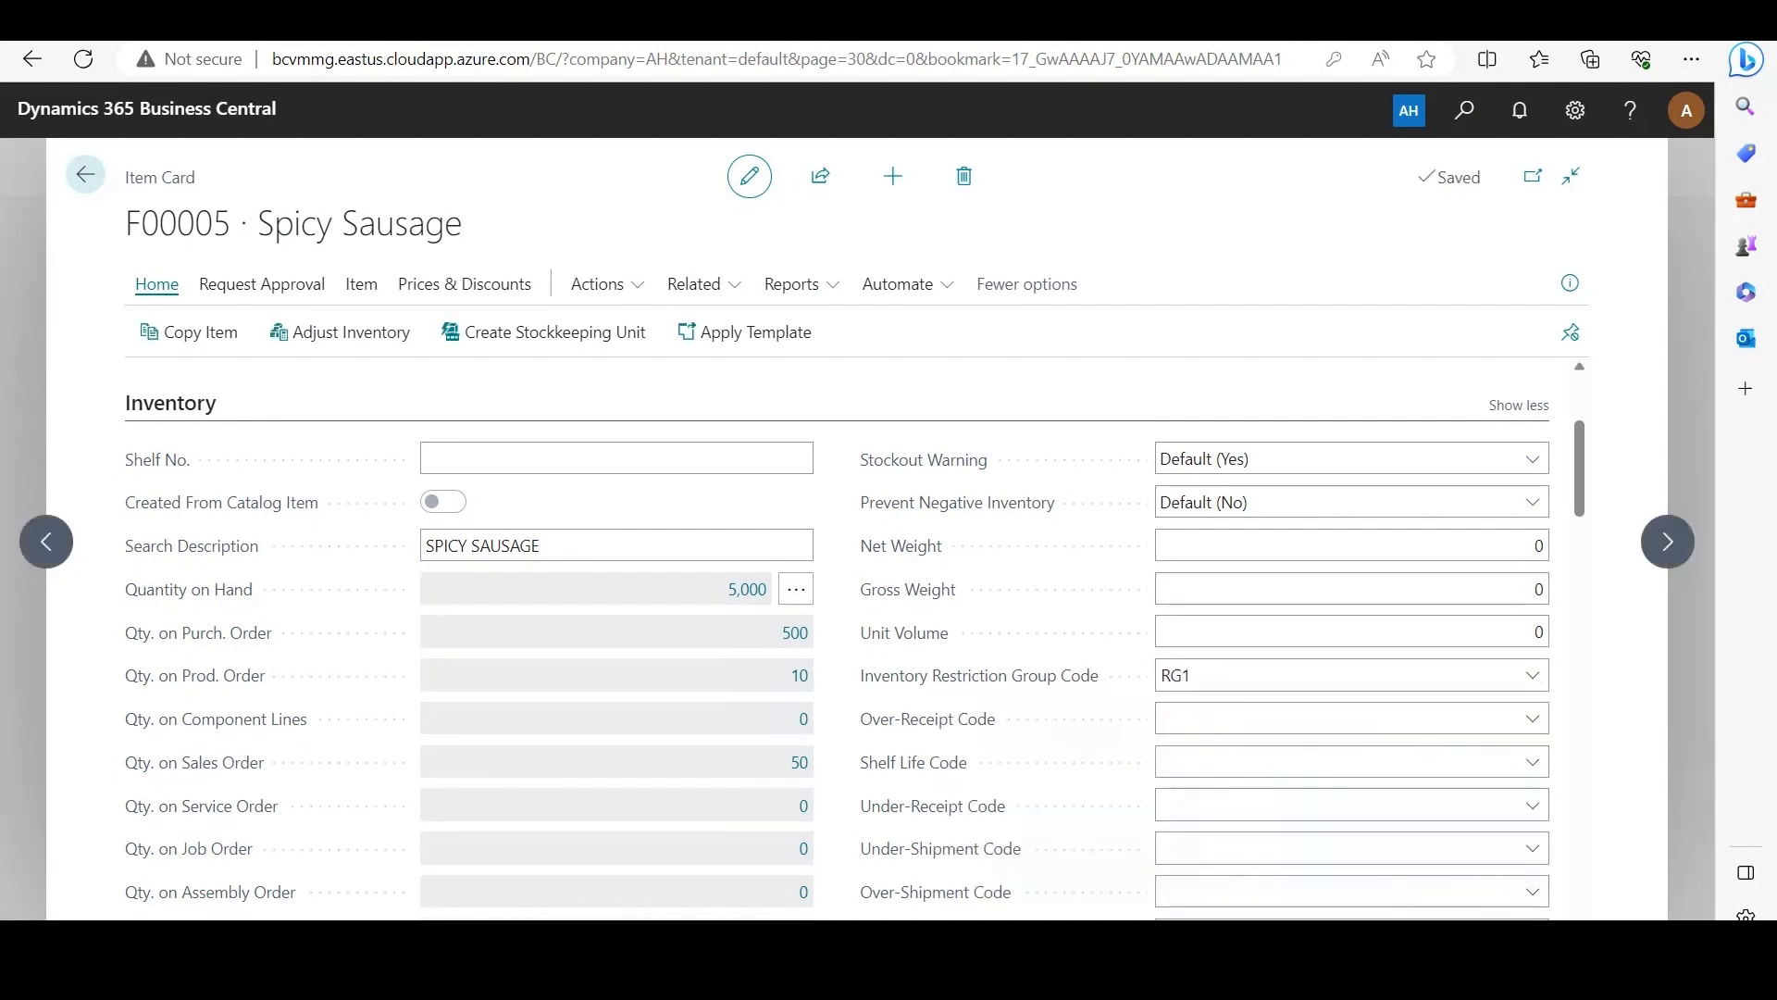
left_click(85, 174)
left_click(94, 172)
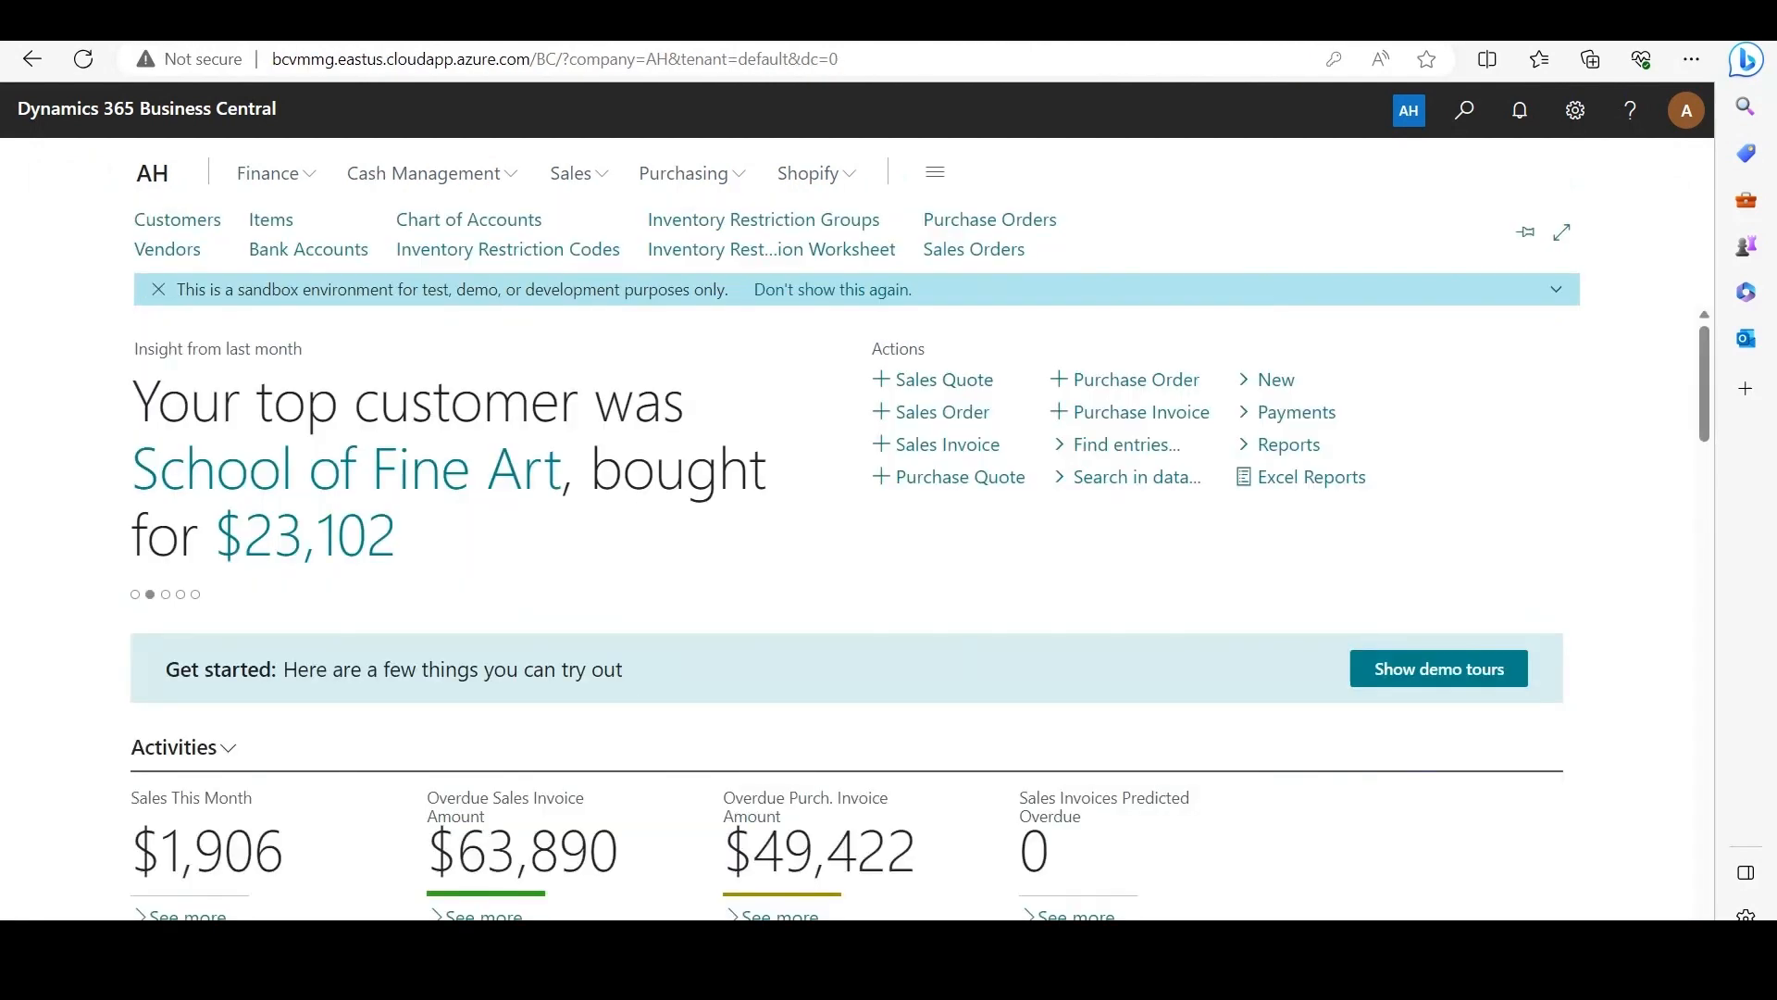
Step: Open the Meat Producer purchase order dated 4/10/2023 for Spicy Sausage and create its warehouse receipt
left_click(990, 219)
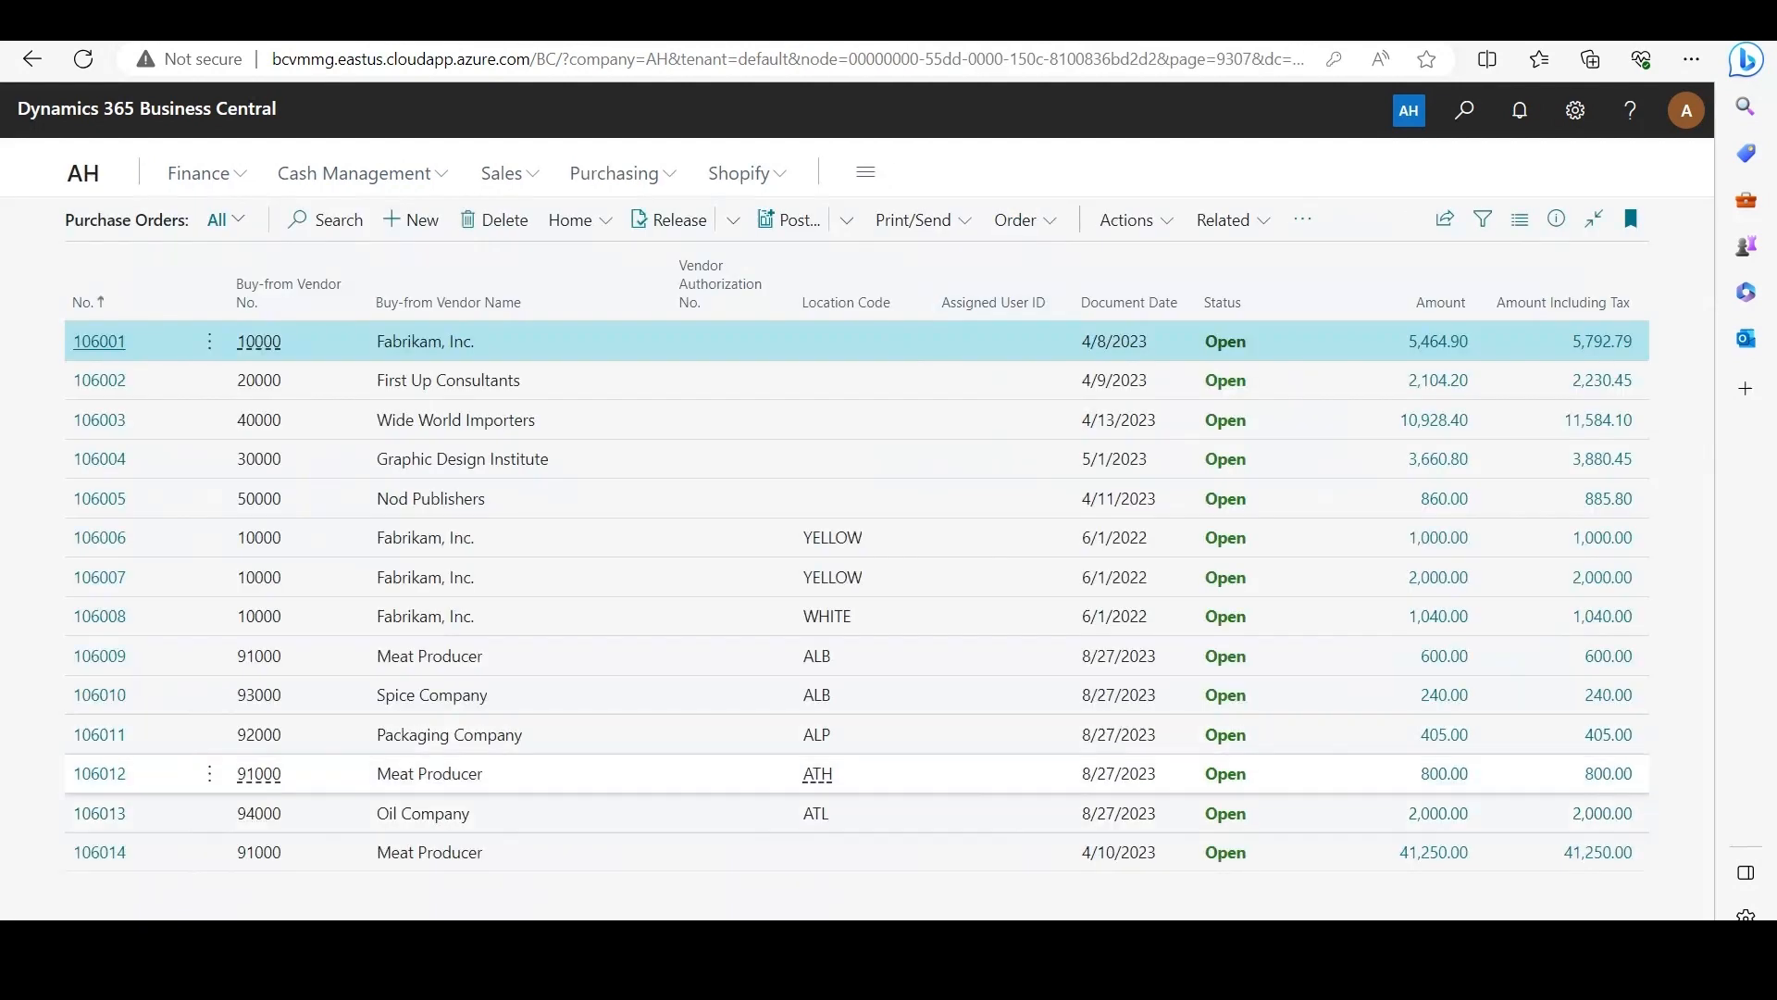
left_click(100, 852)
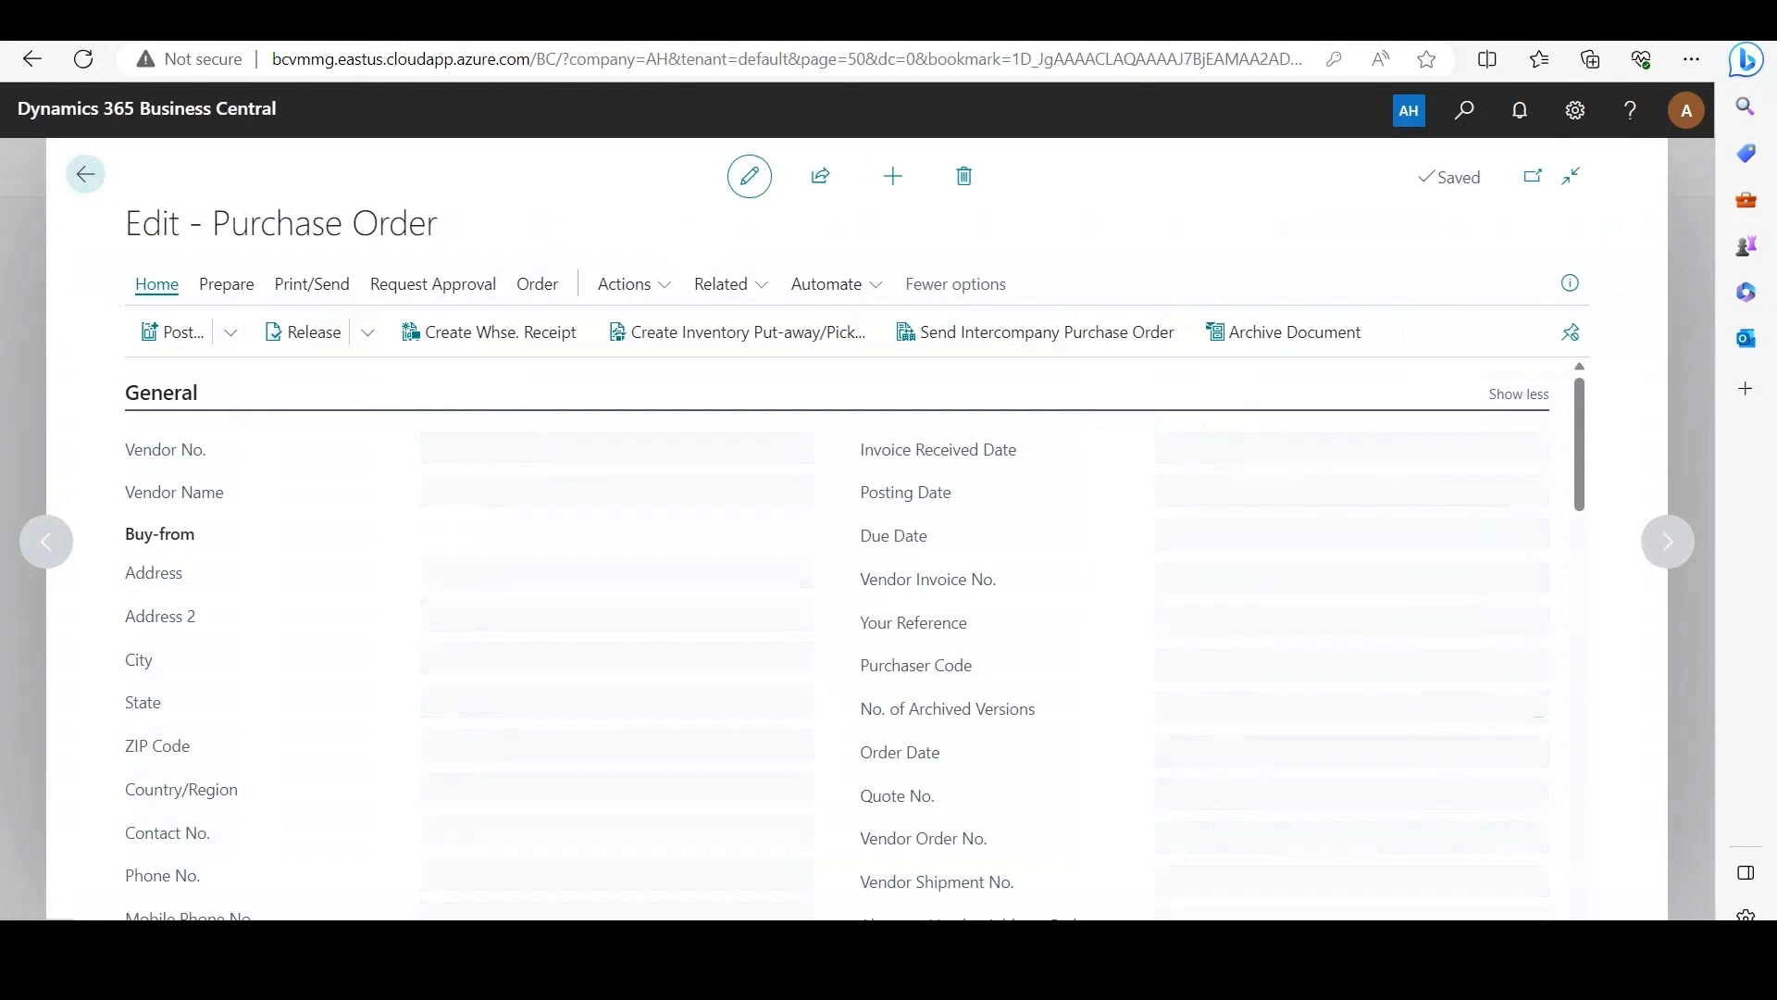
scroll(855, 639, "down", 5)
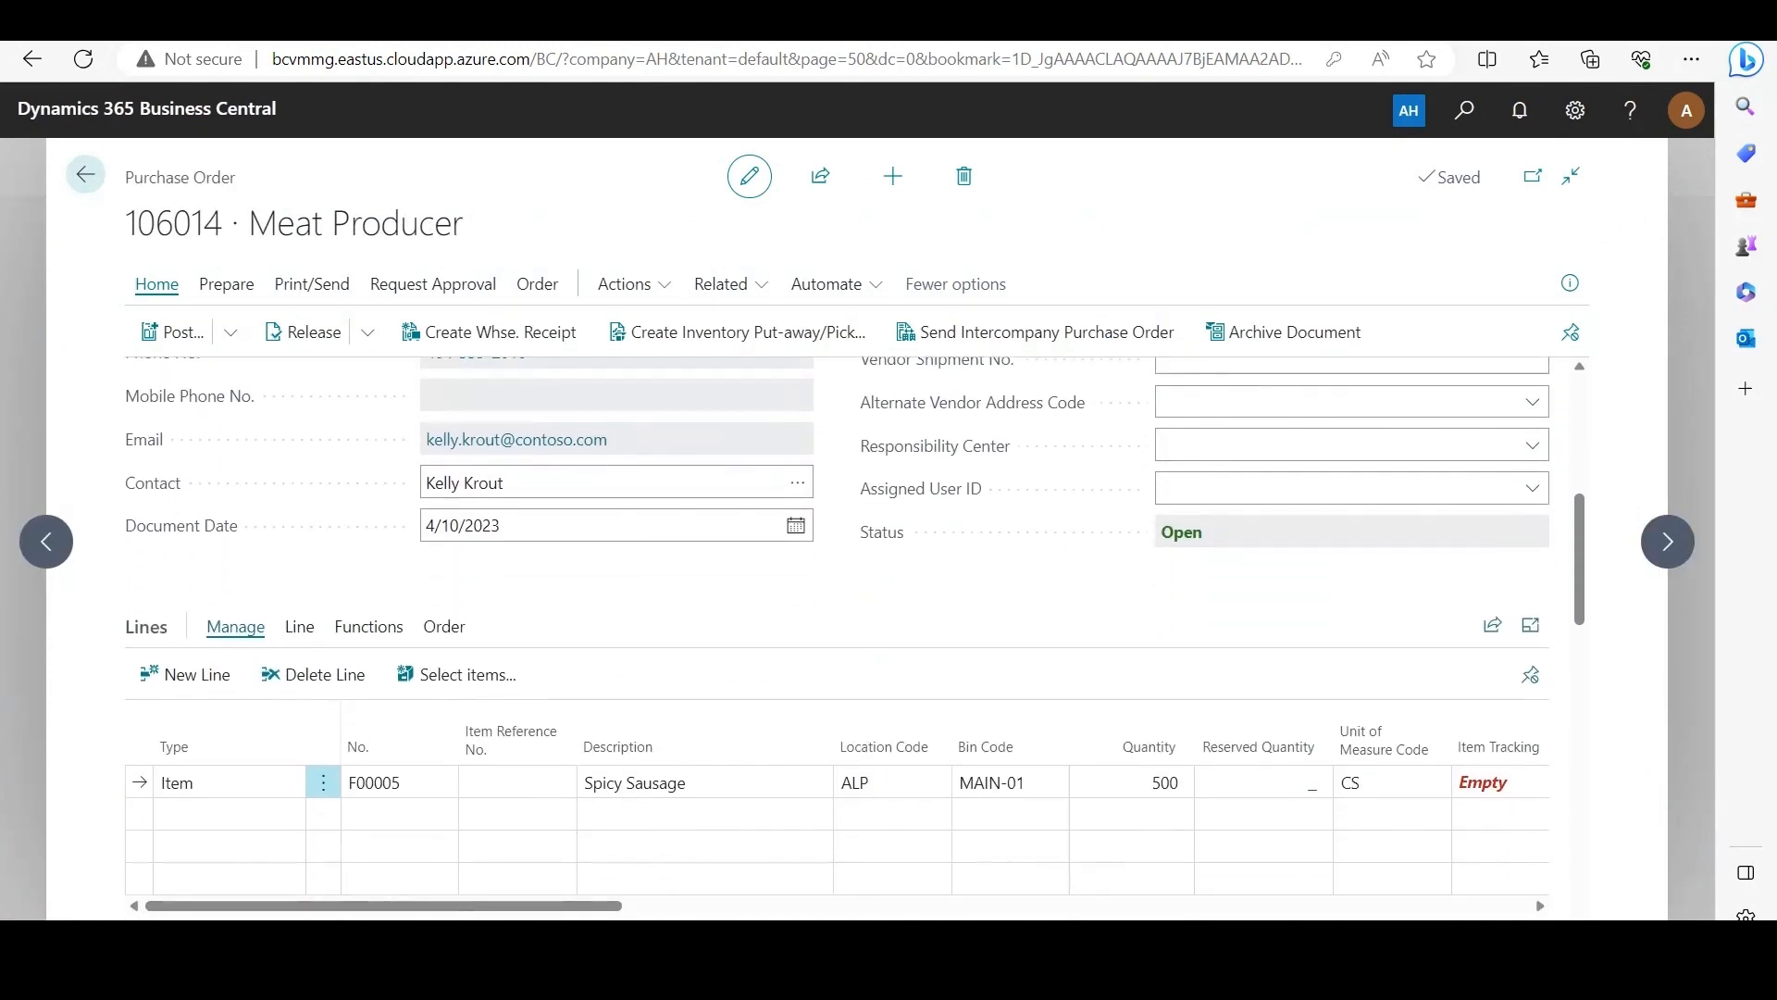
scroll(855, 639, "down", 2)
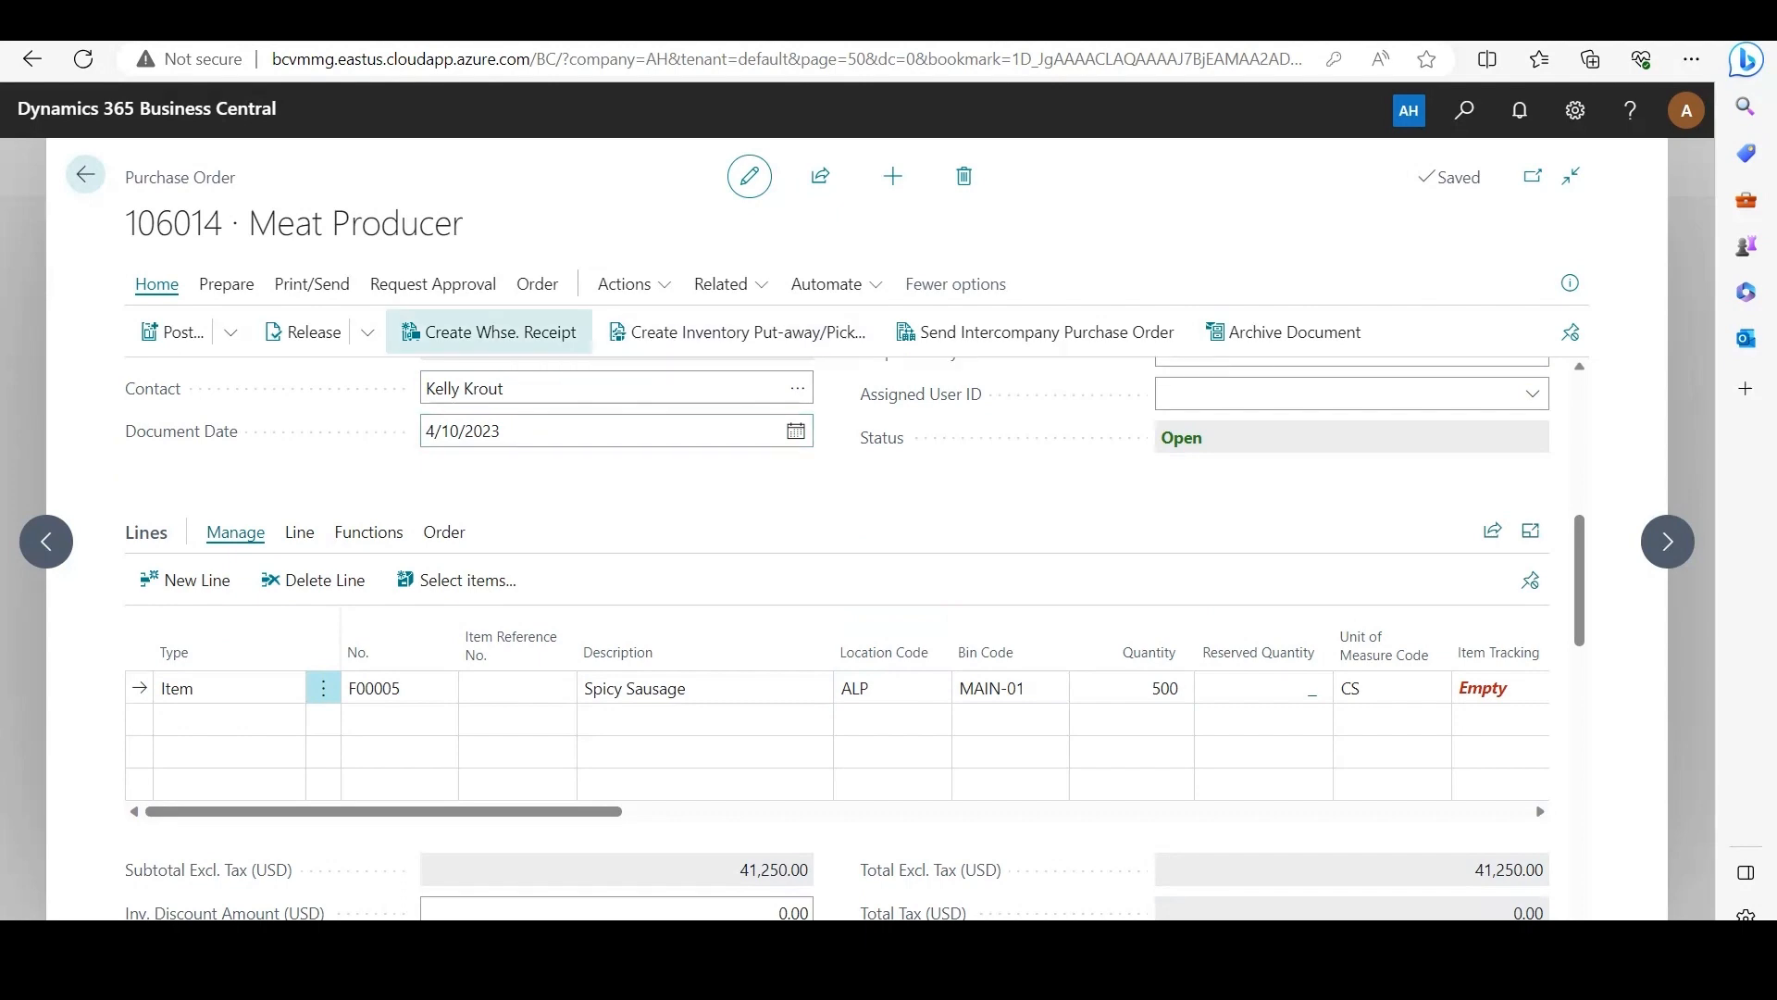
left_click(489, 331)
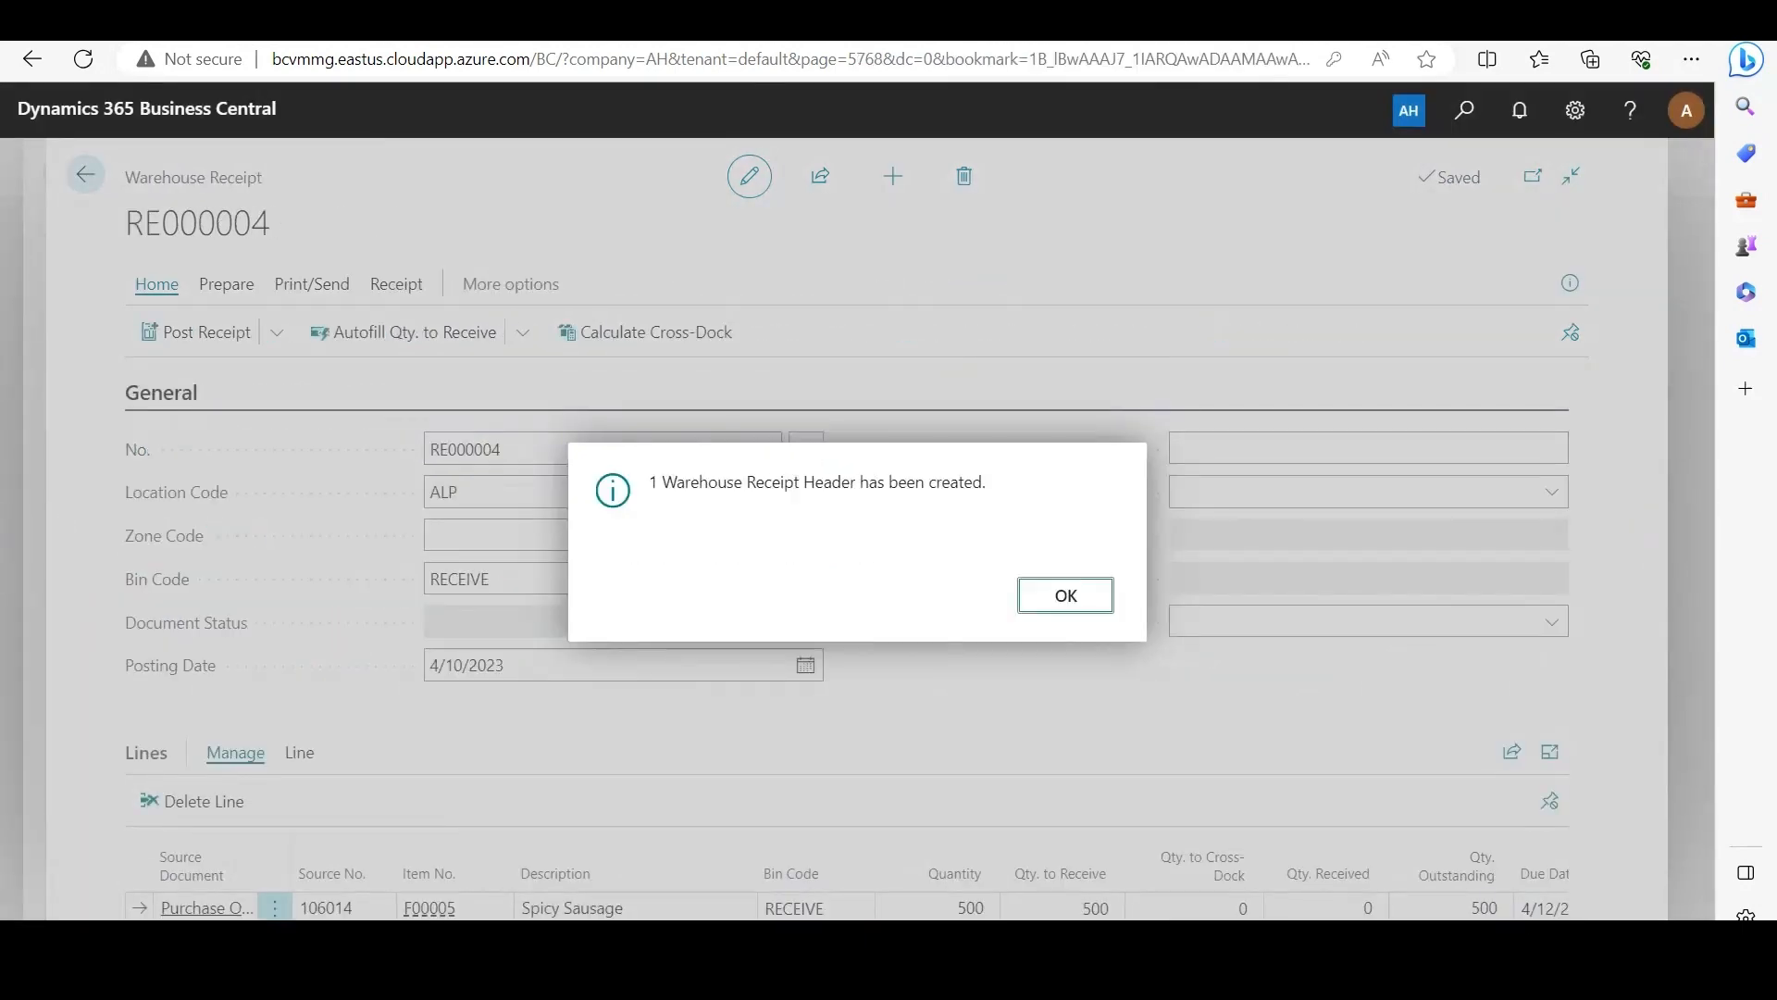
Step: Open item tracking for the Spicy Sausage line of the new warehouse receipt and assign a lot number and a package number
left_click(1066, 595)
scroll(637, 796, "down", 1)
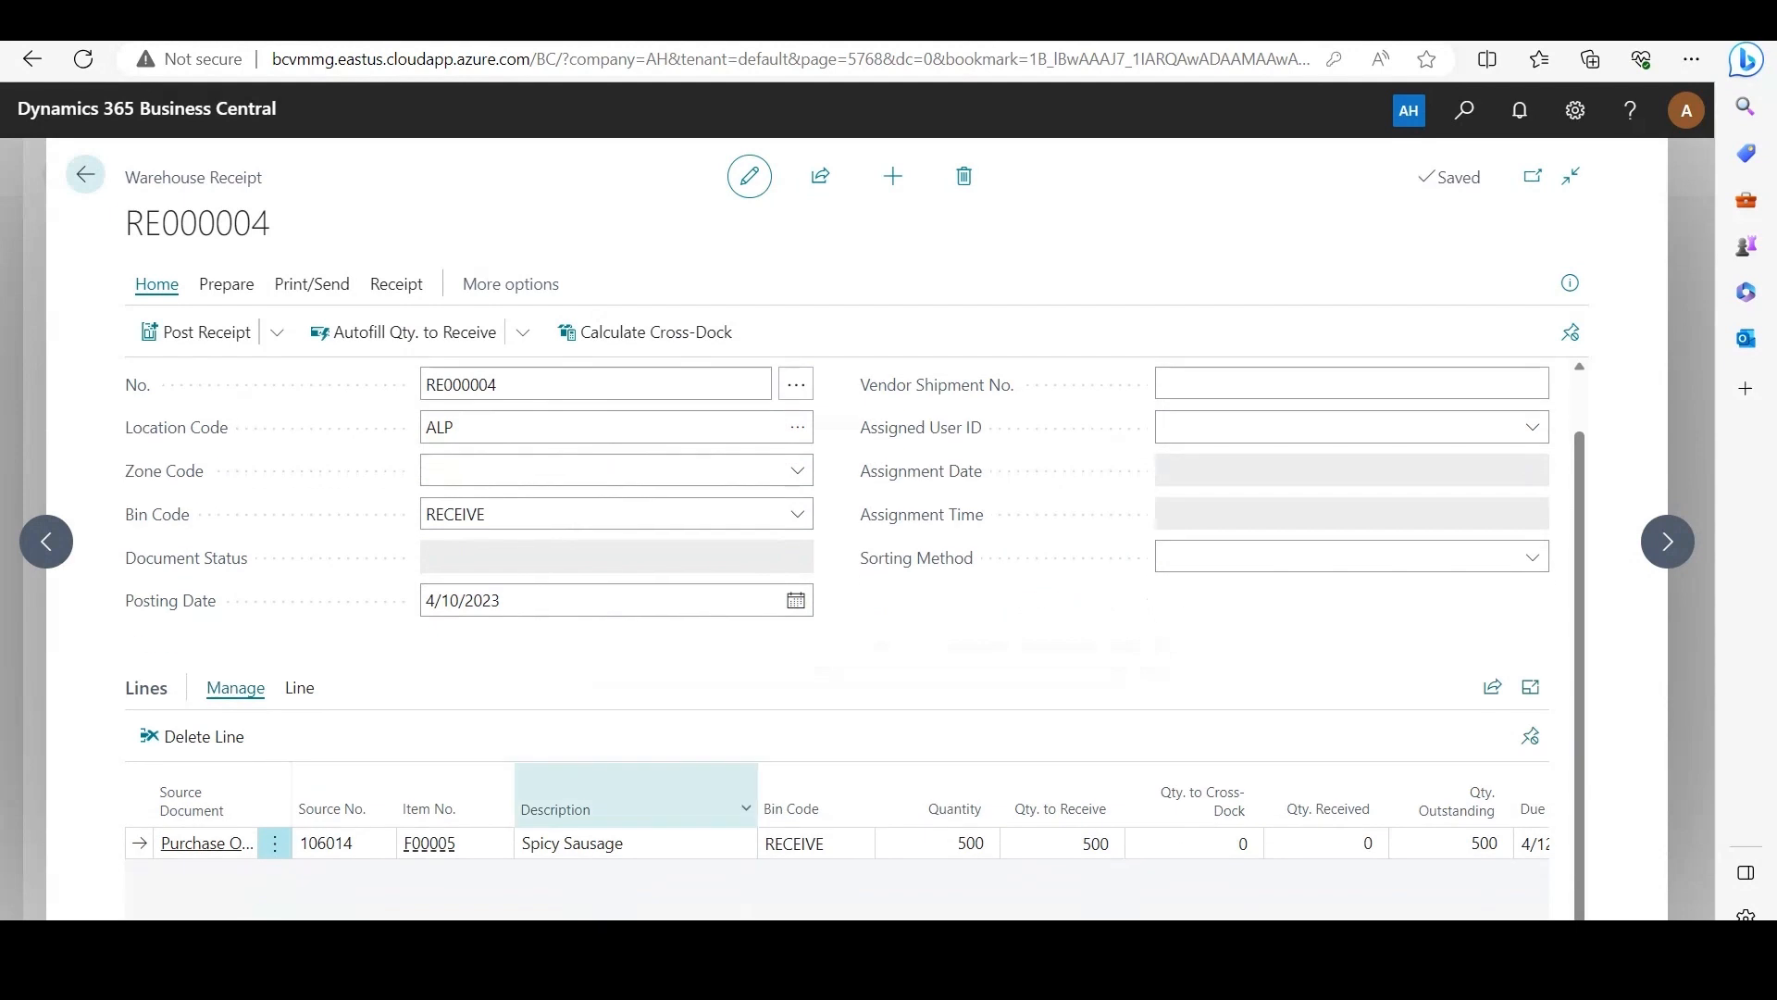
scroll(952, 843, "right", 8)
left_click(951, 843)
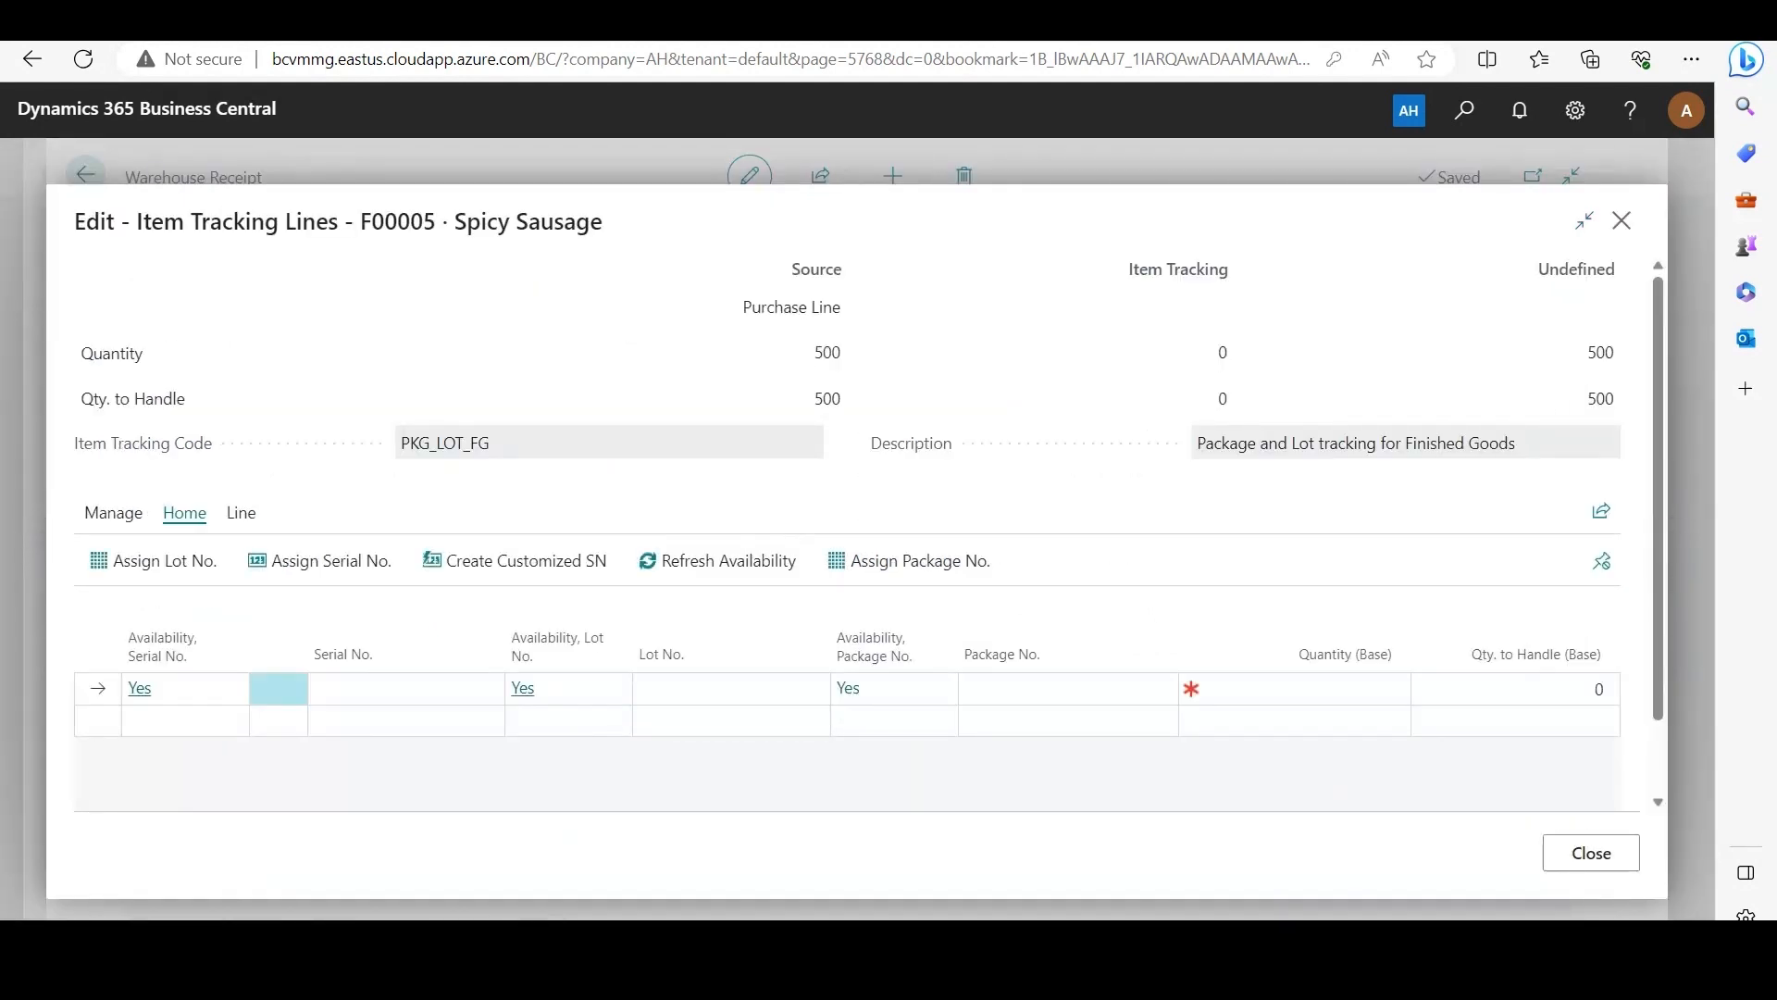
left_click(153, 560)
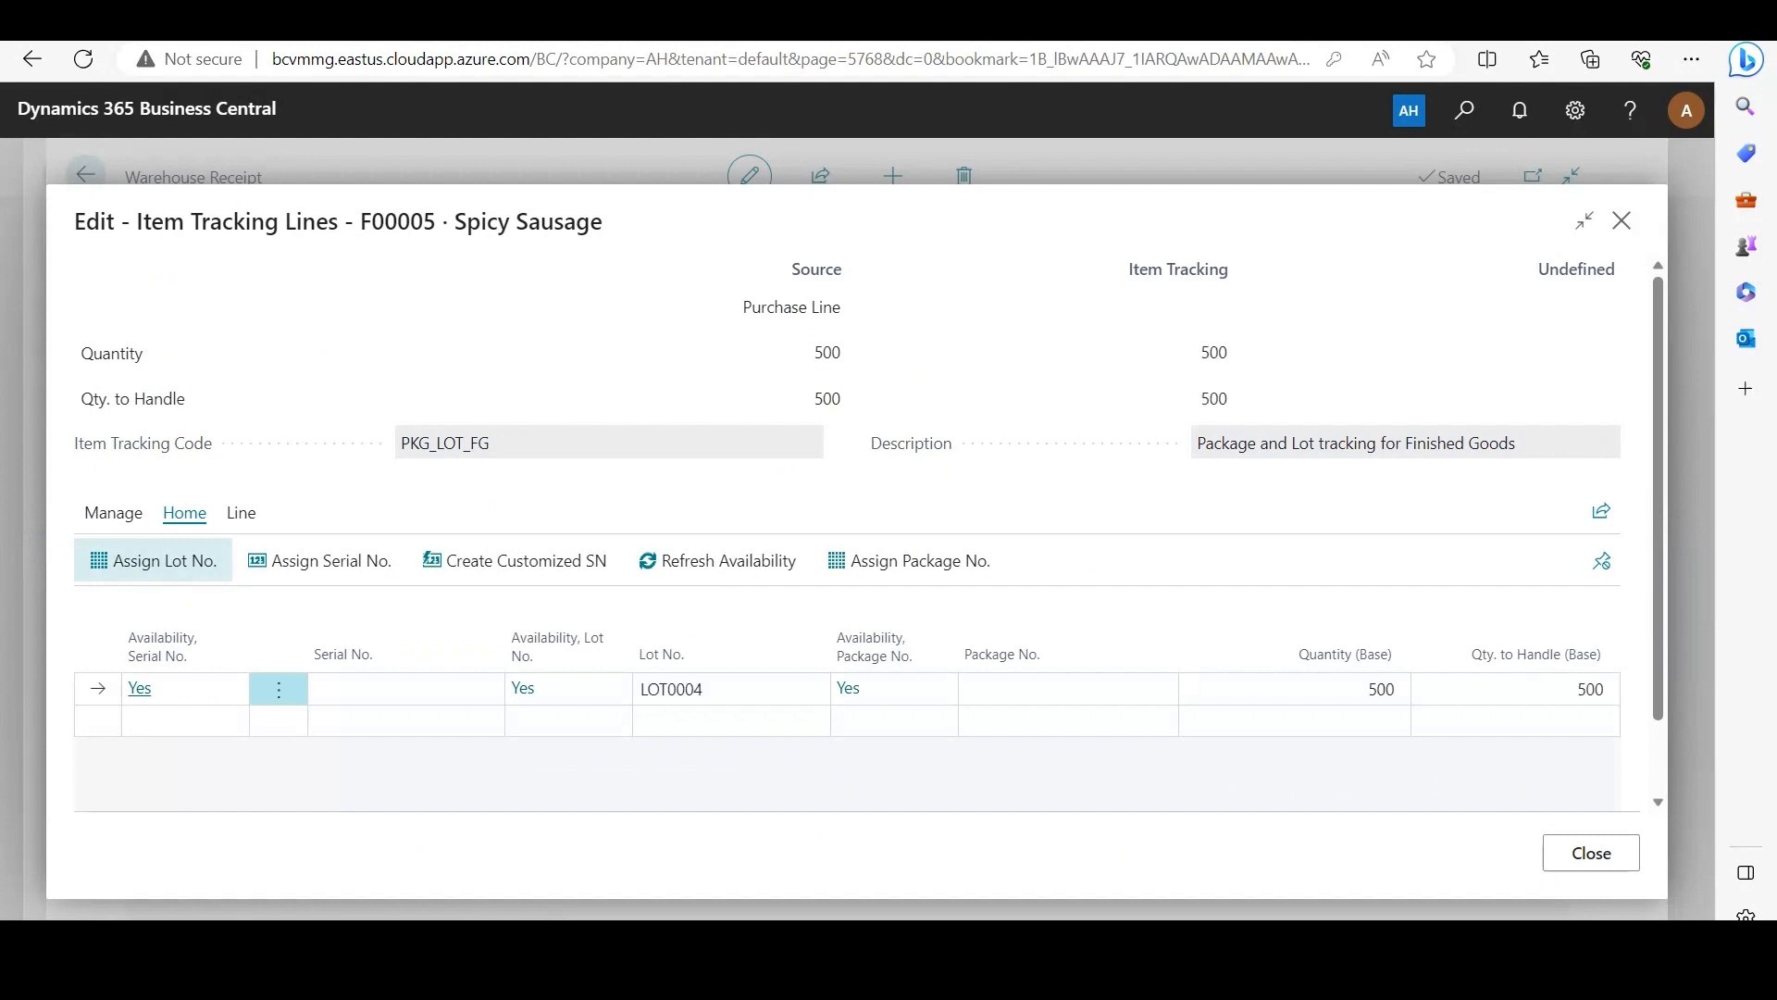
left_click(909, 560)
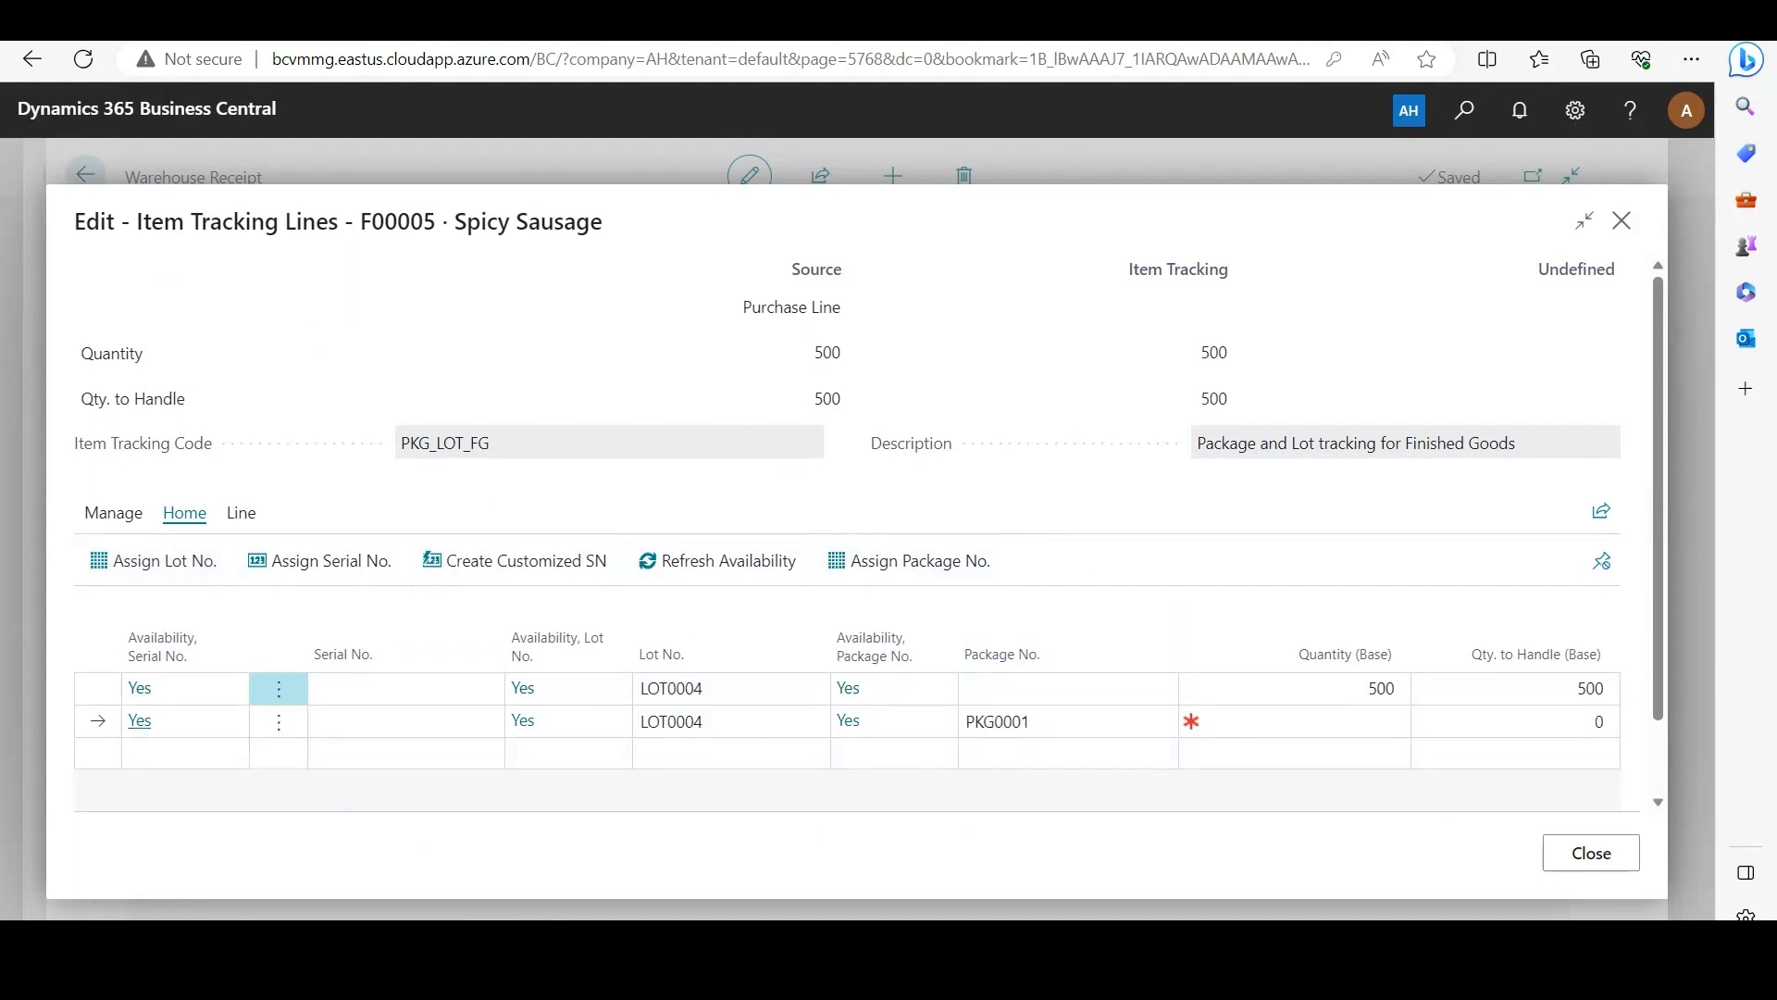
Step: Set the quantity of the tracking line with package PKG0001 to 500, and delete the LOT0004 line that has no package number
left_click(1307, 721)
type("500")
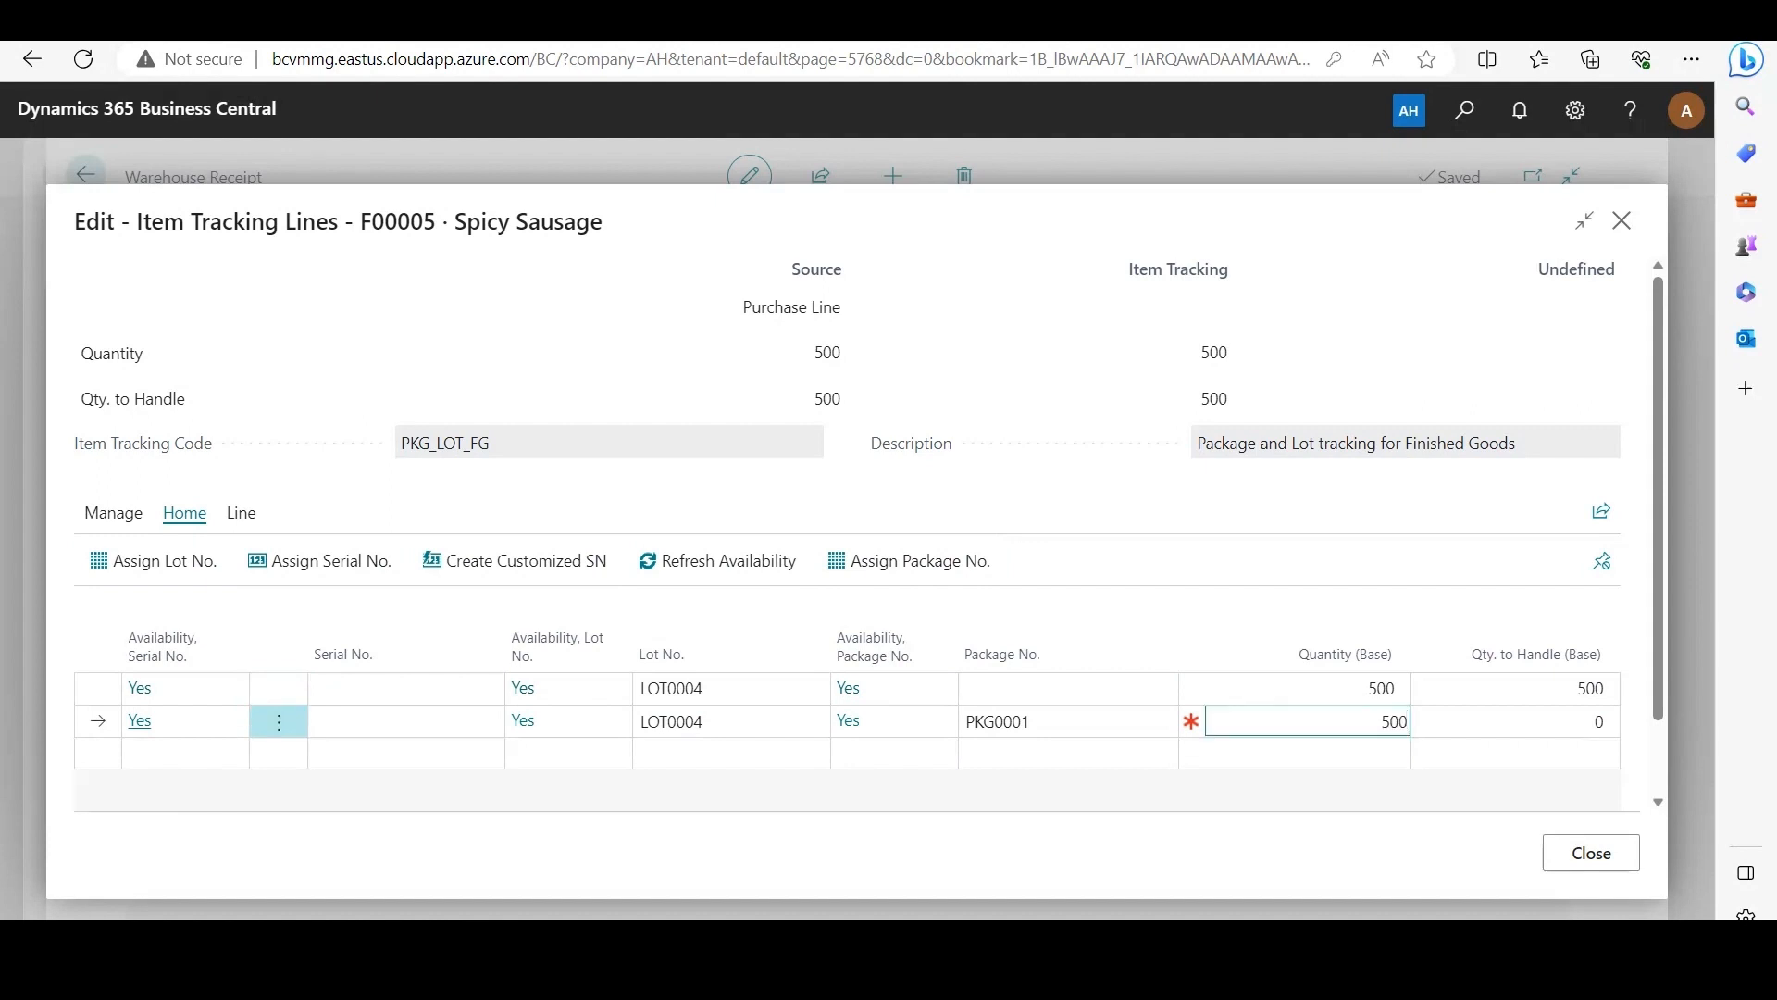
left_click(278, 688)
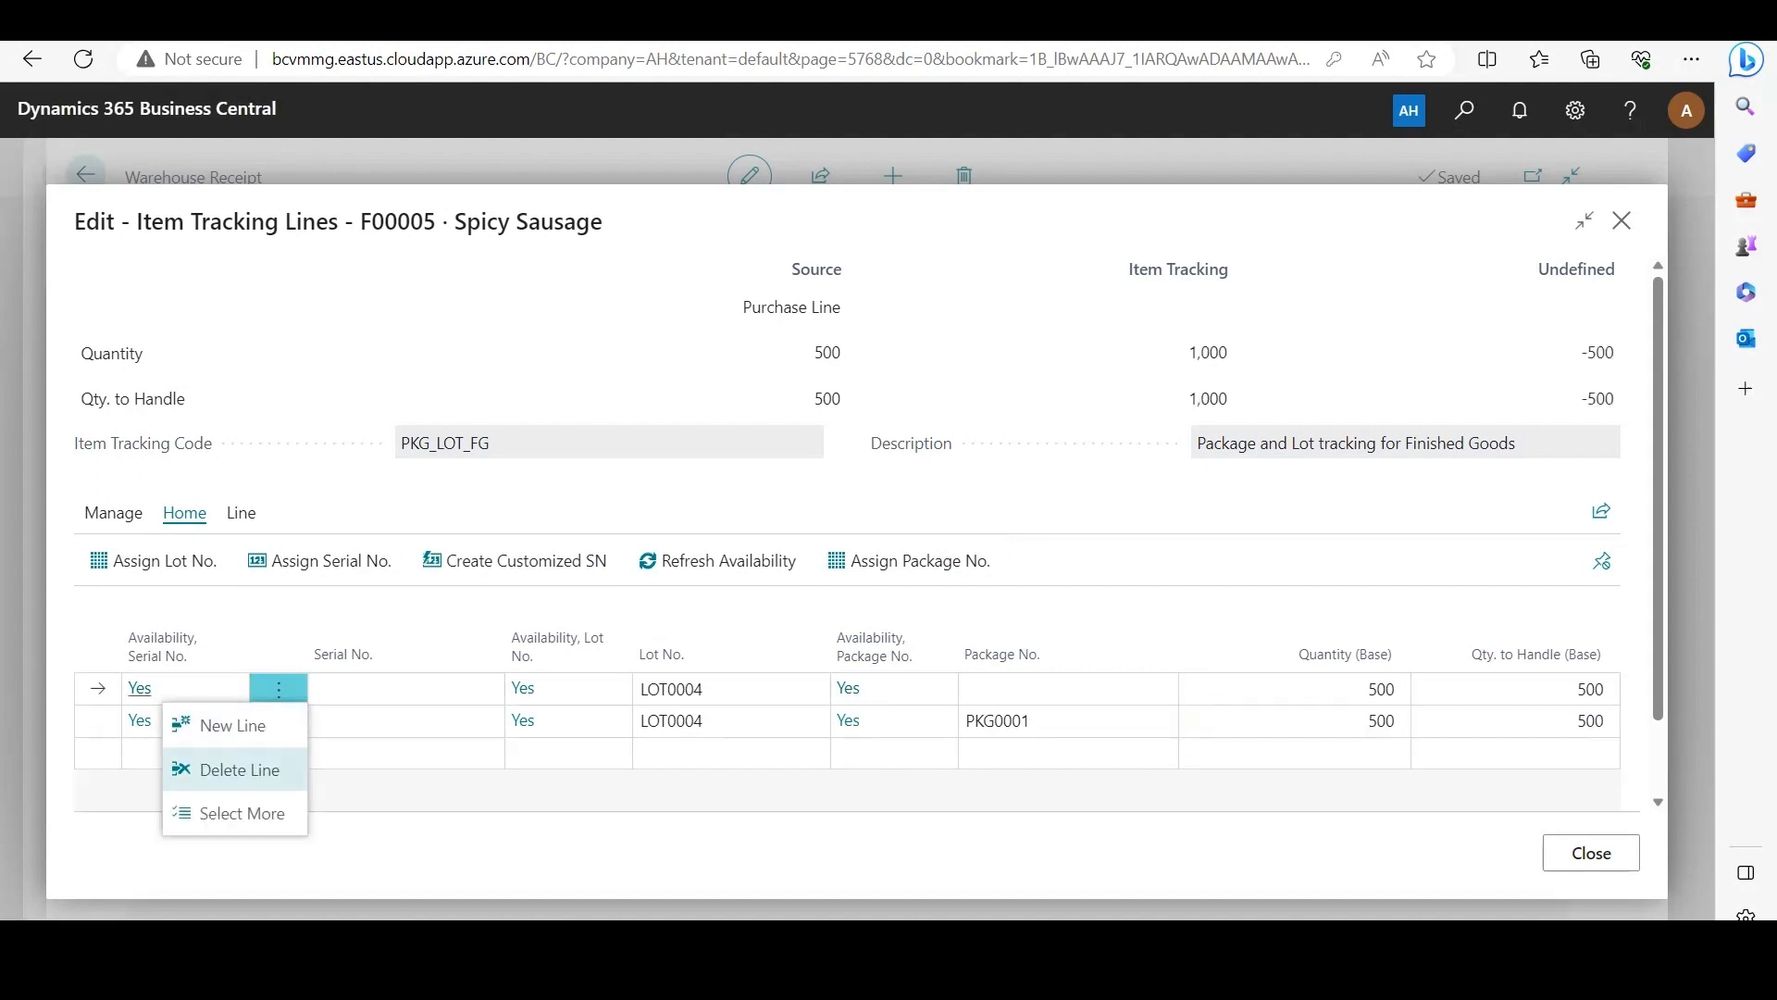
left_click(238, 766)
key("Return")
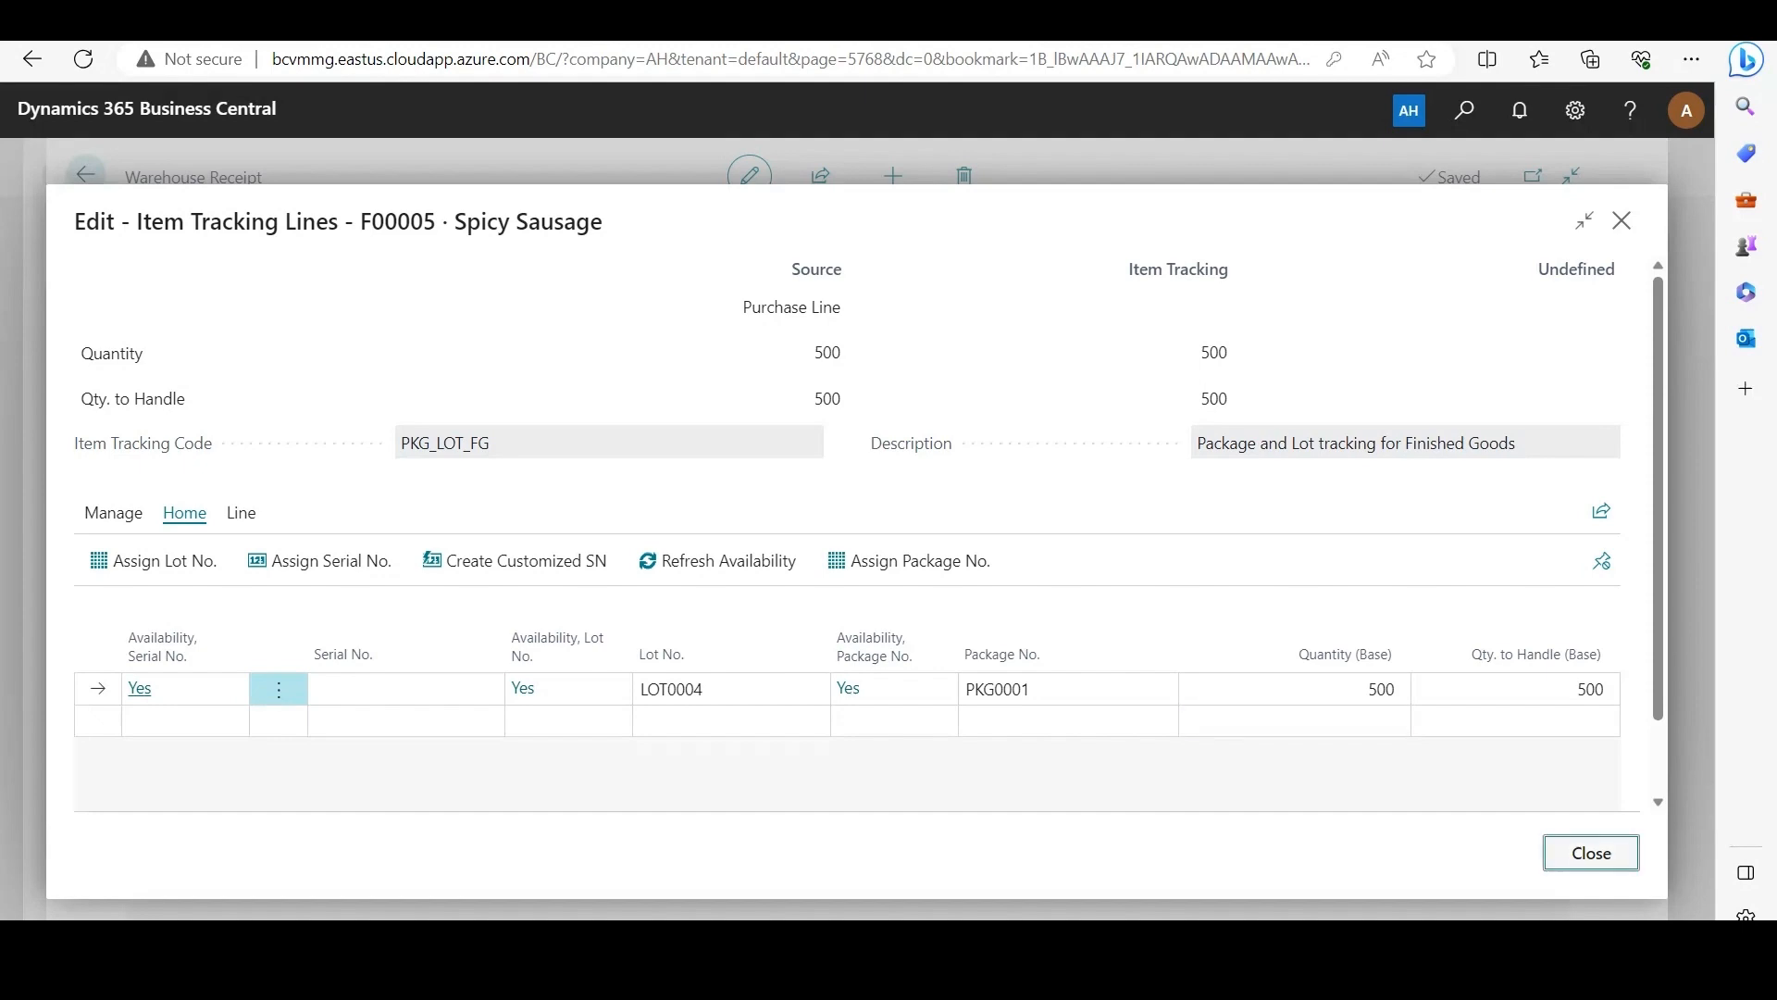
left_click(1590, 853)
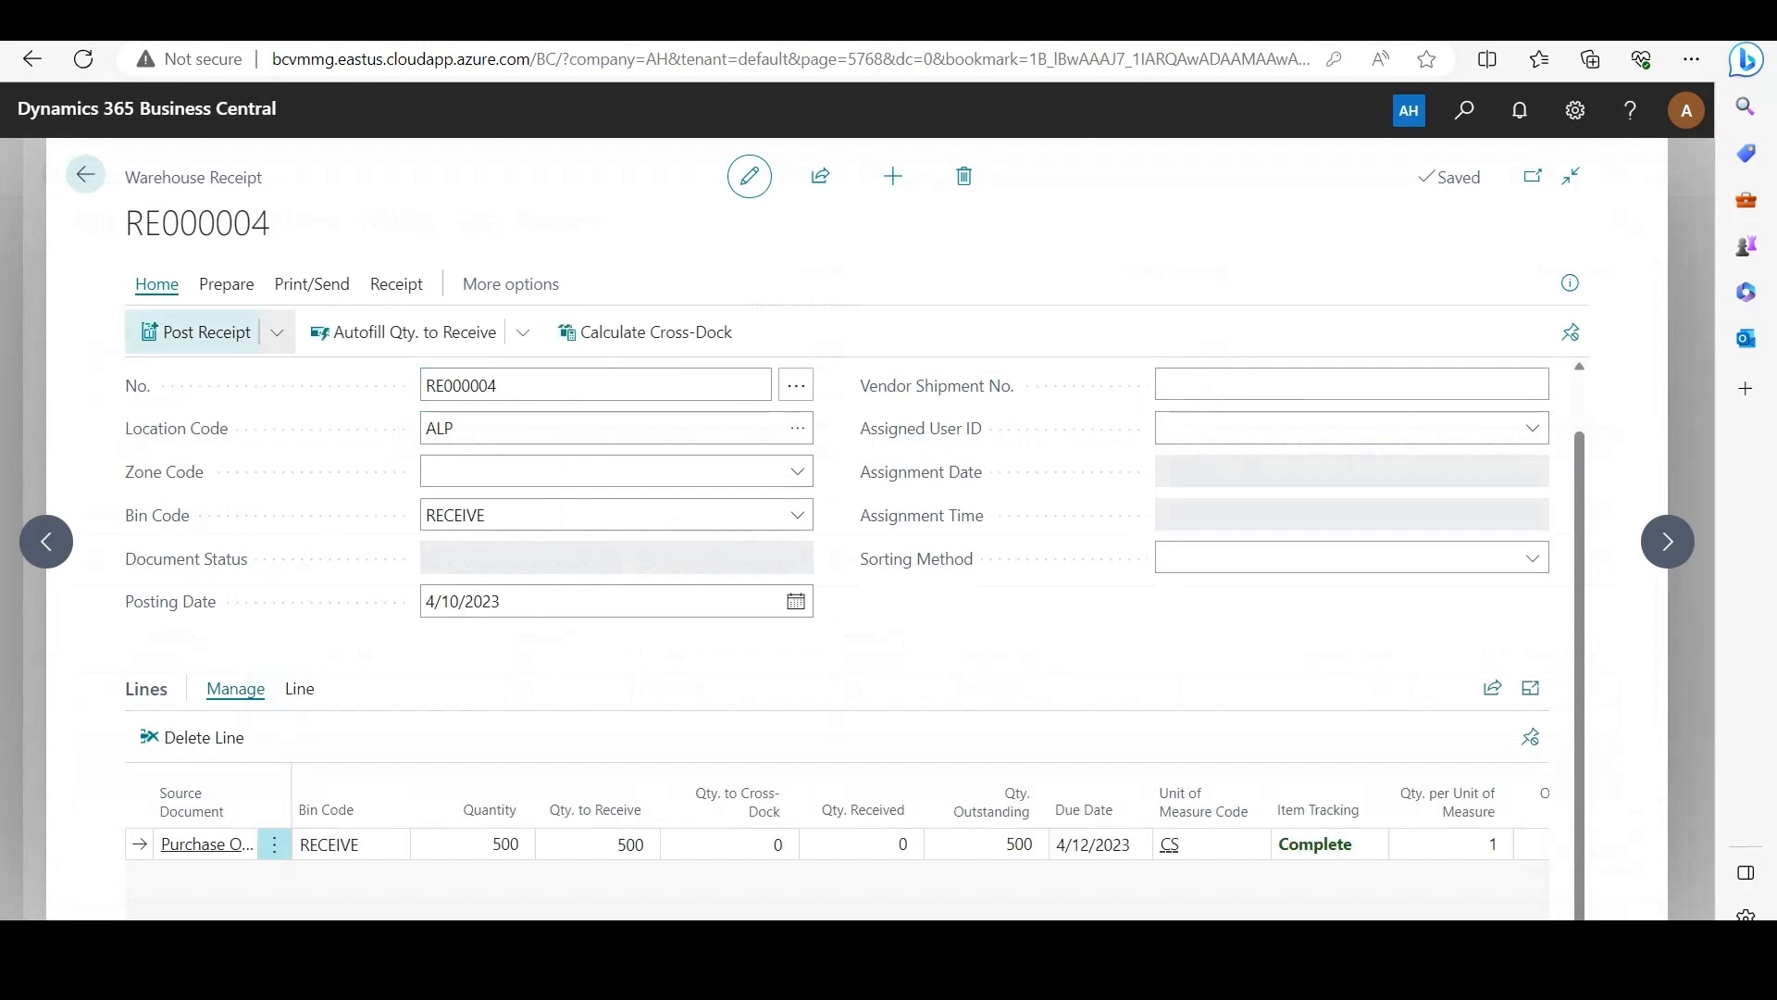
Step: Post the warehouse receipt for the 500 cases of Spicy Sausage
left_click(196, 332)
left_click(964, 595)
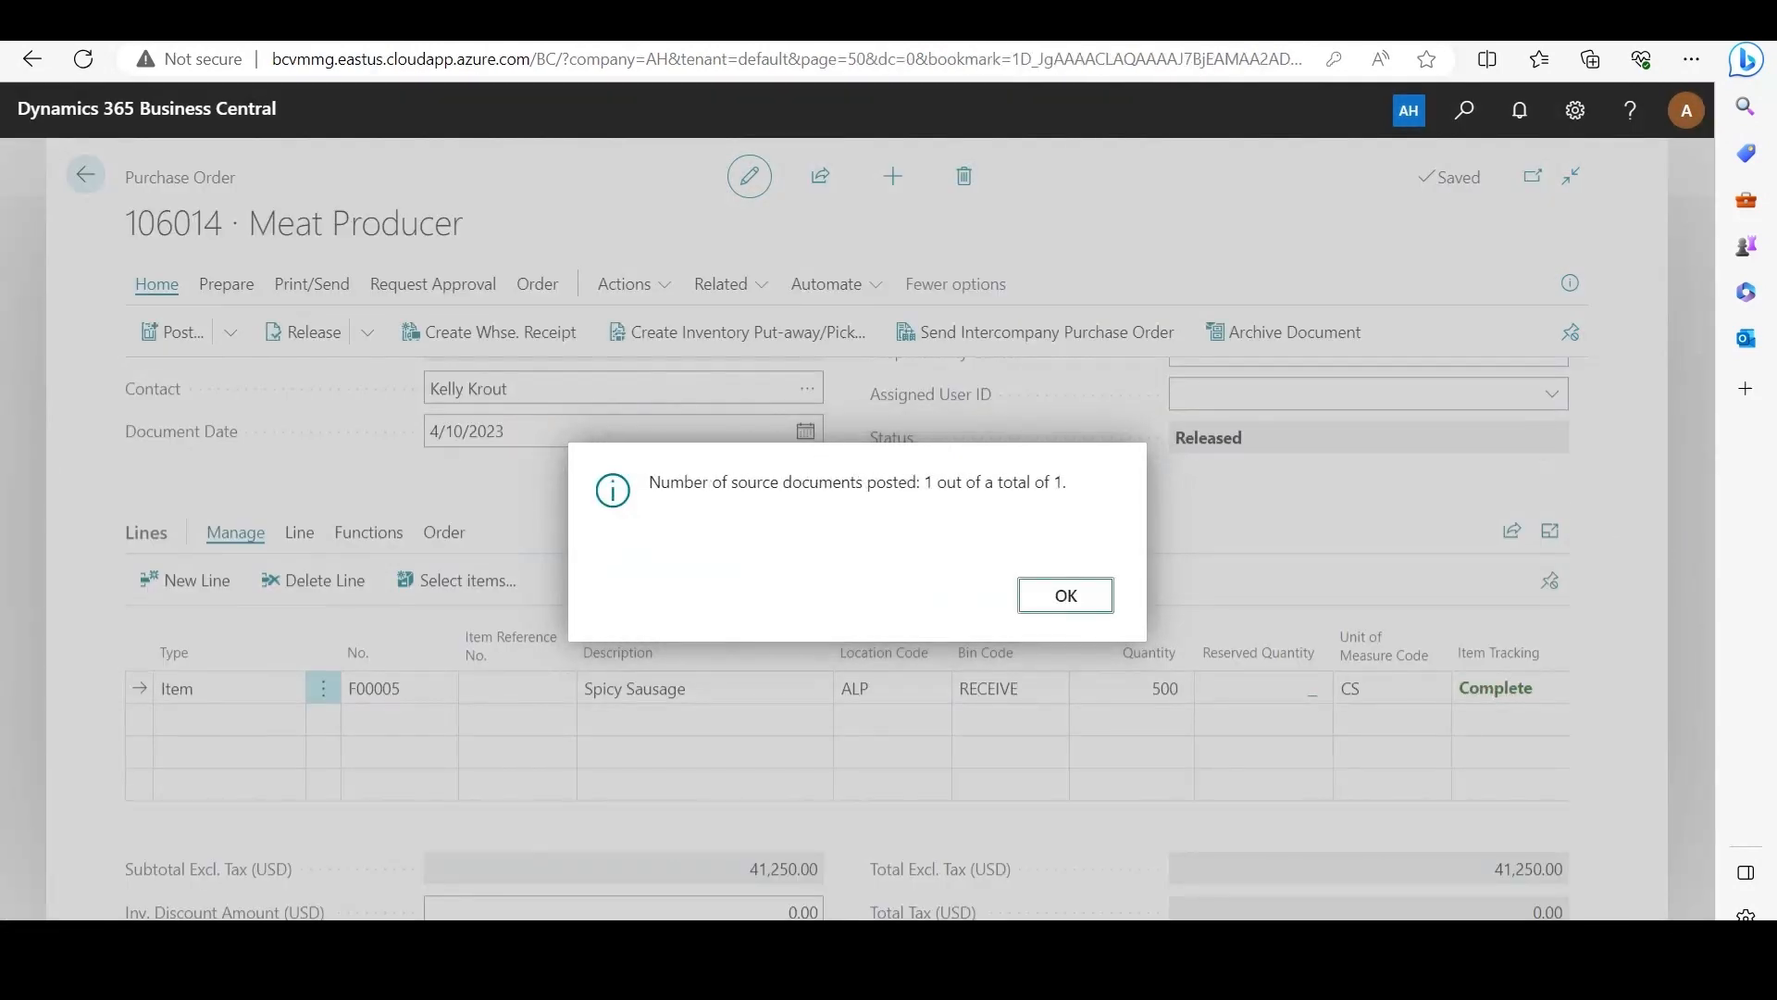
left_click(1064, 594)
Step: Post the invoice for the Meat Producer purchase order without opening the posted invoice, and return to the home page
left_click(230, 331)
left_click(177, 376)
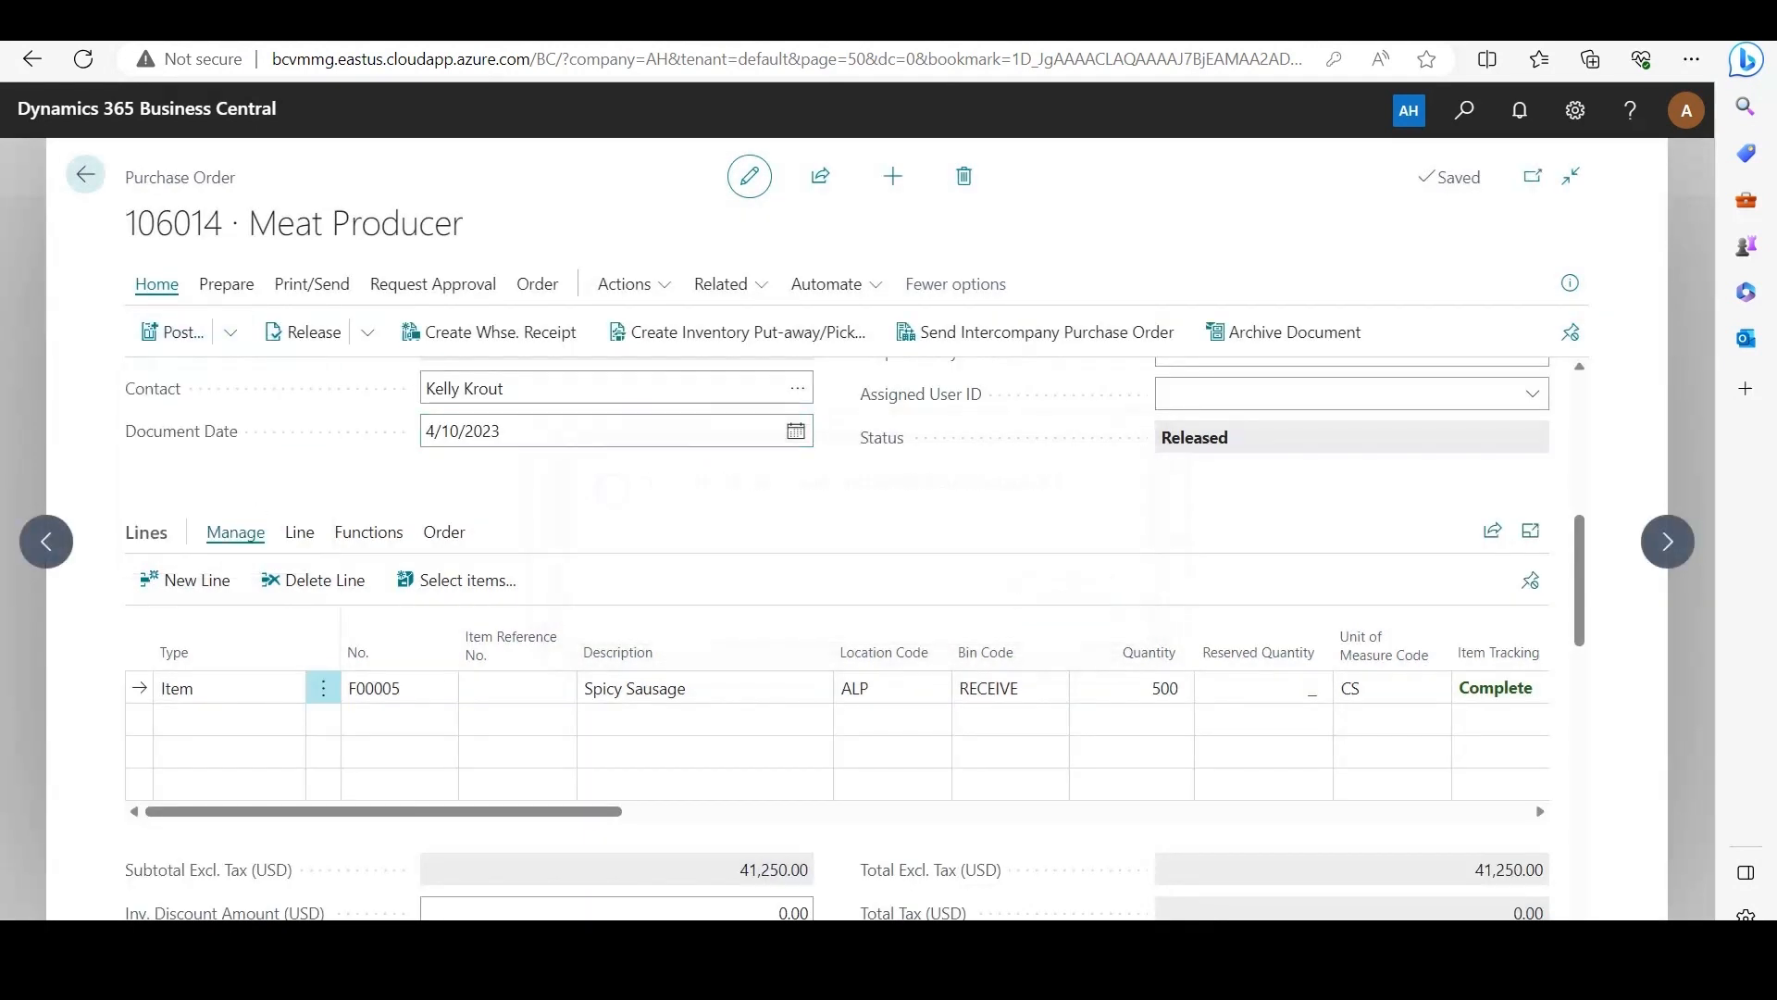
left_click(645, 508)
left_click(965, 611)
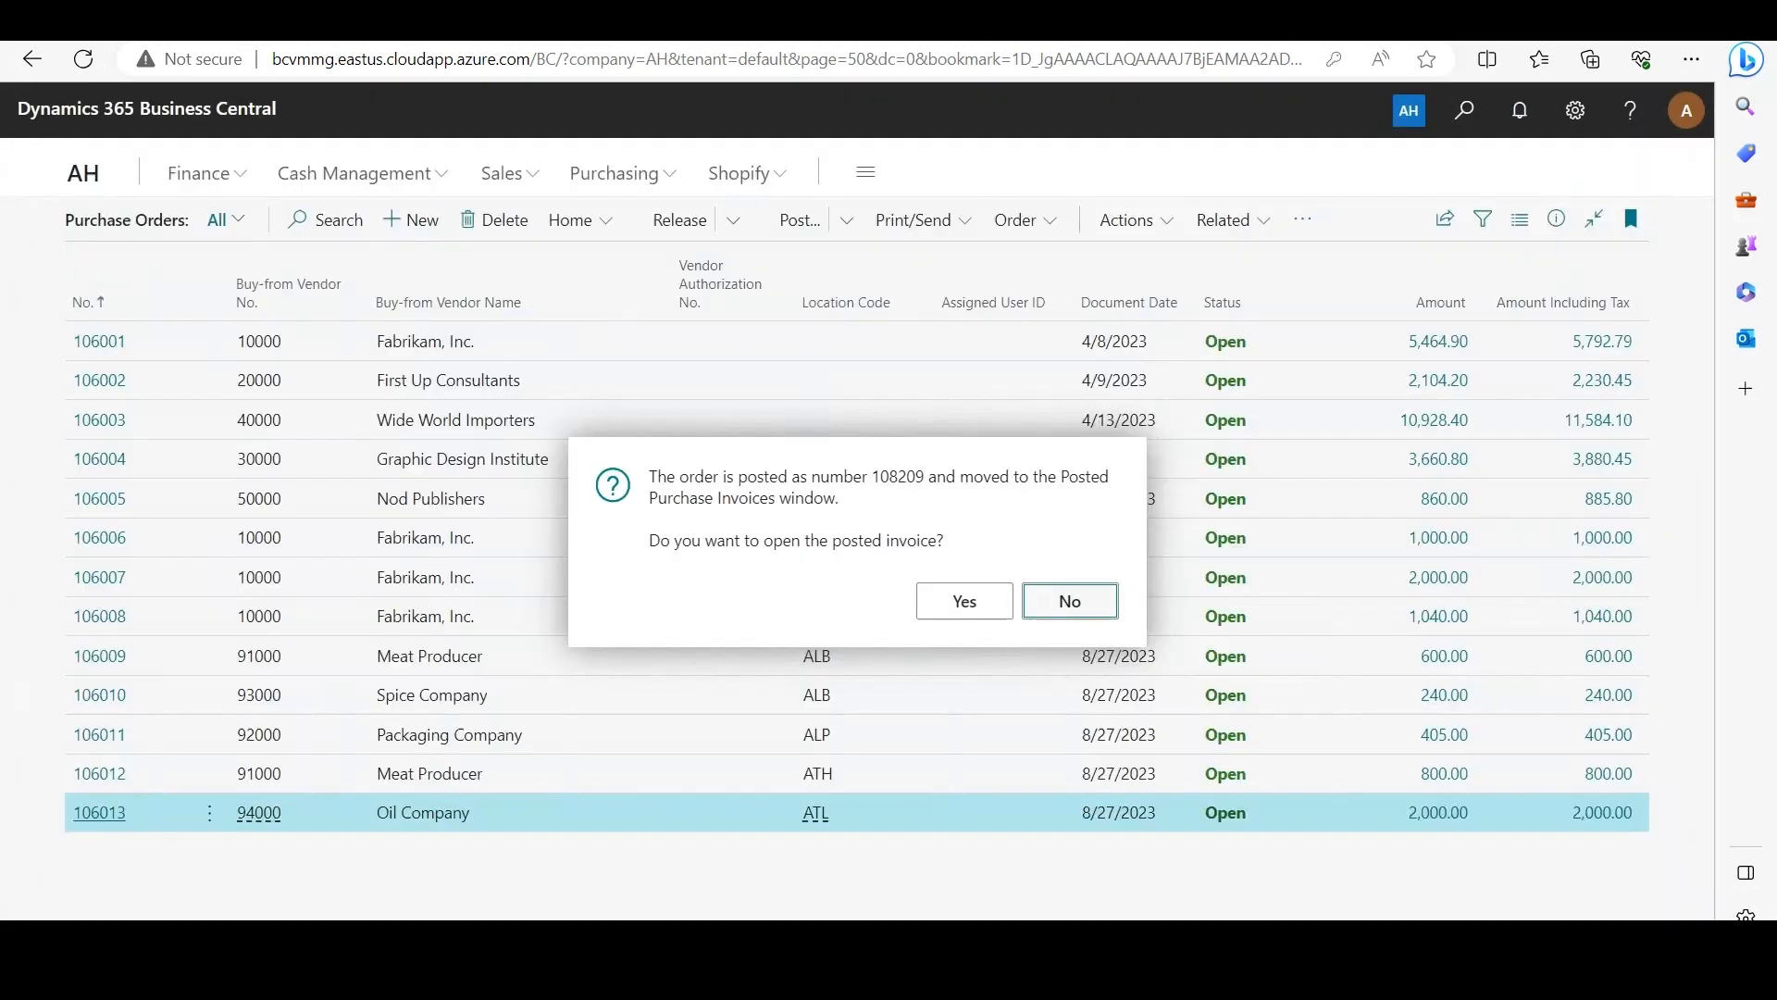
key("Return")
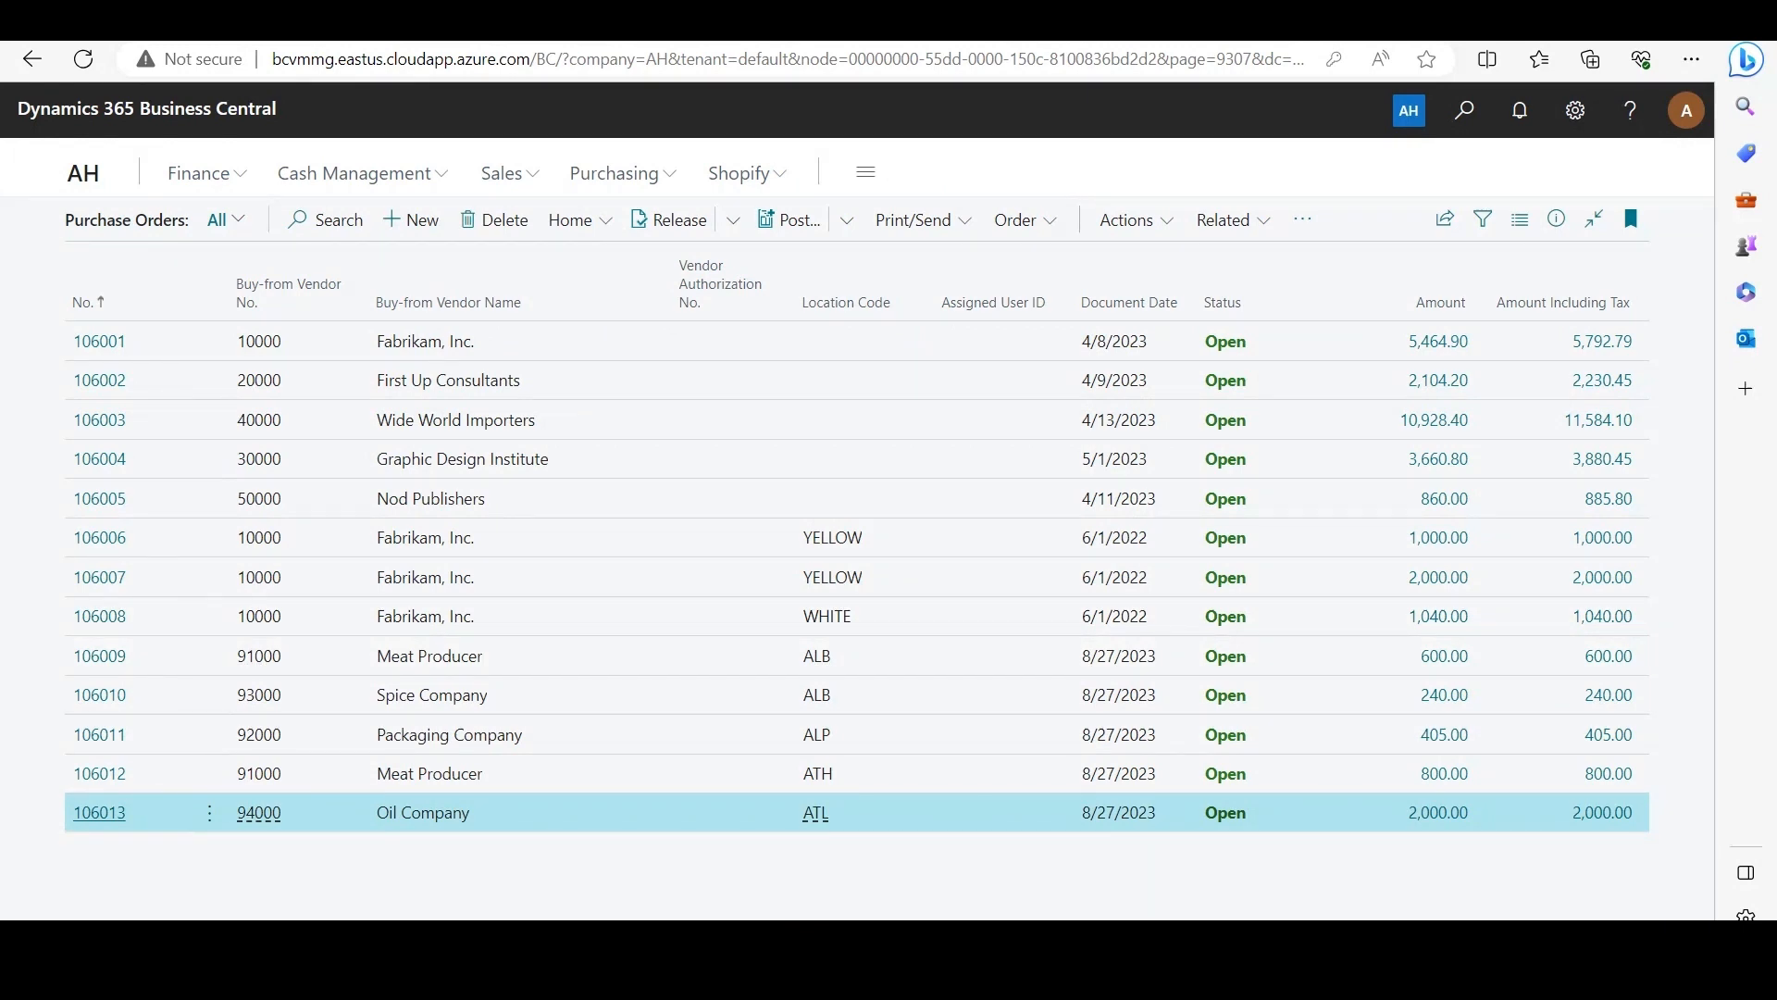
key("Escape")
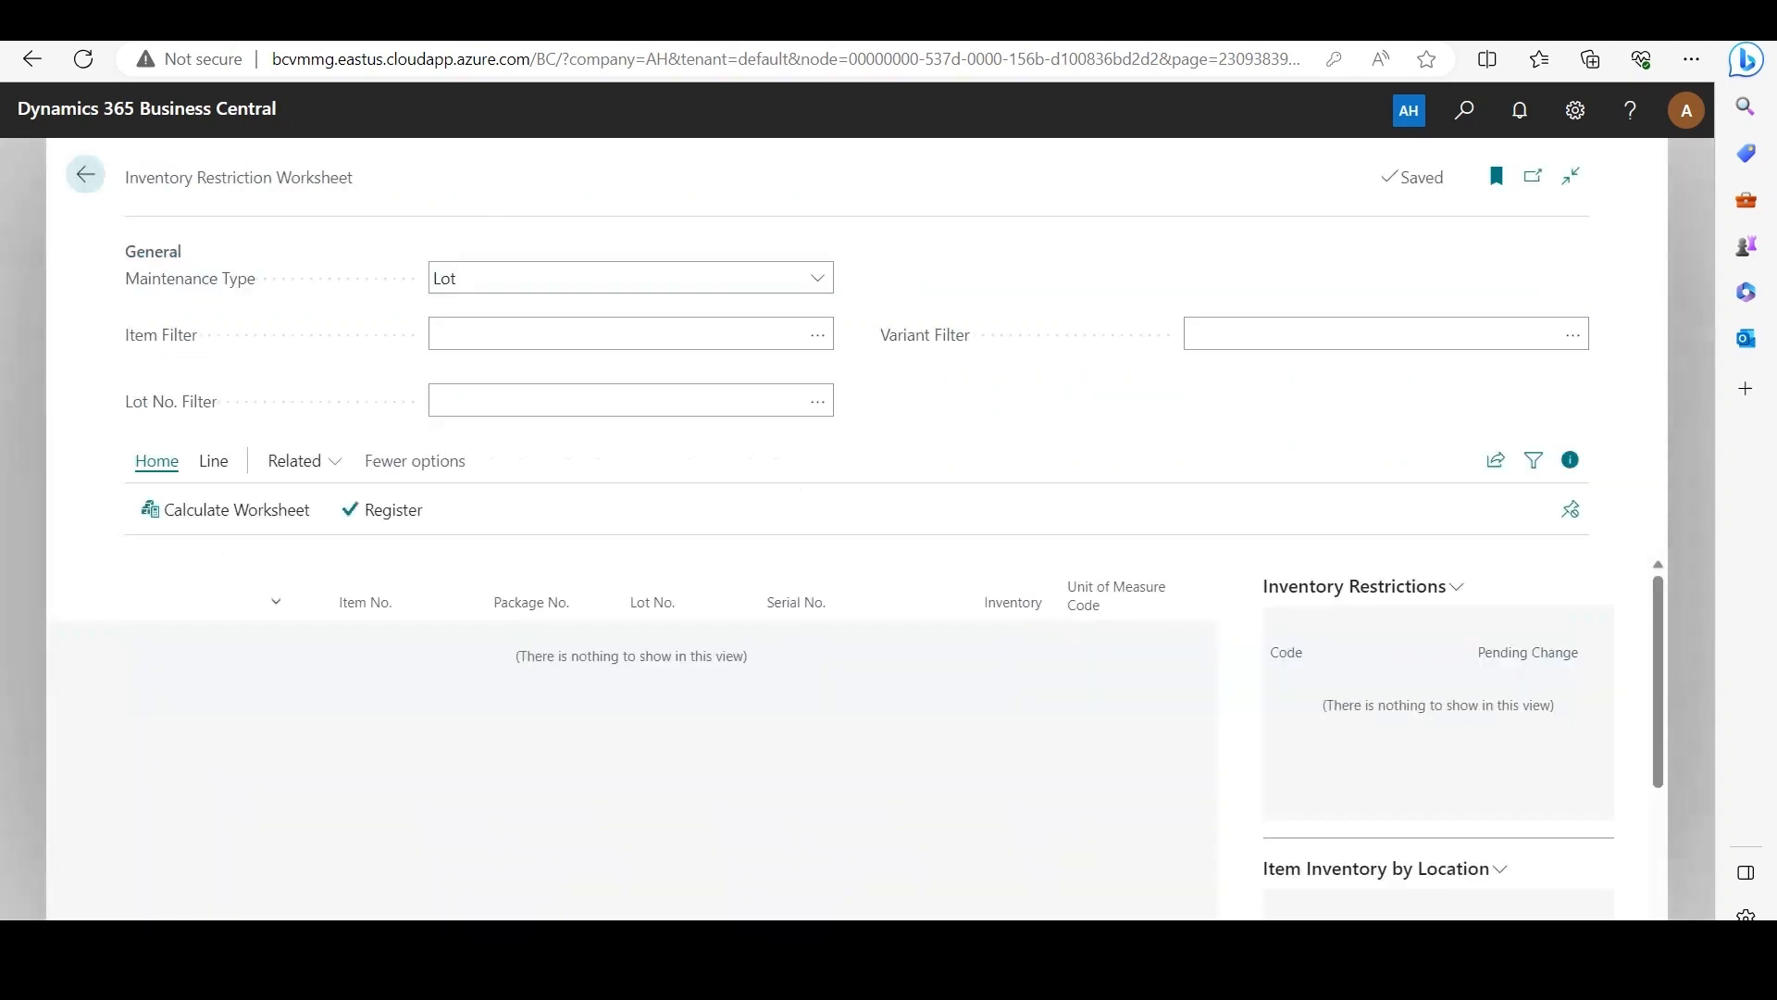
Step: Calculate the Inventory Restriction Worksheet for item F00005 and select the LOT0004 line
left_click(629, 334)
left_click(818, 334)
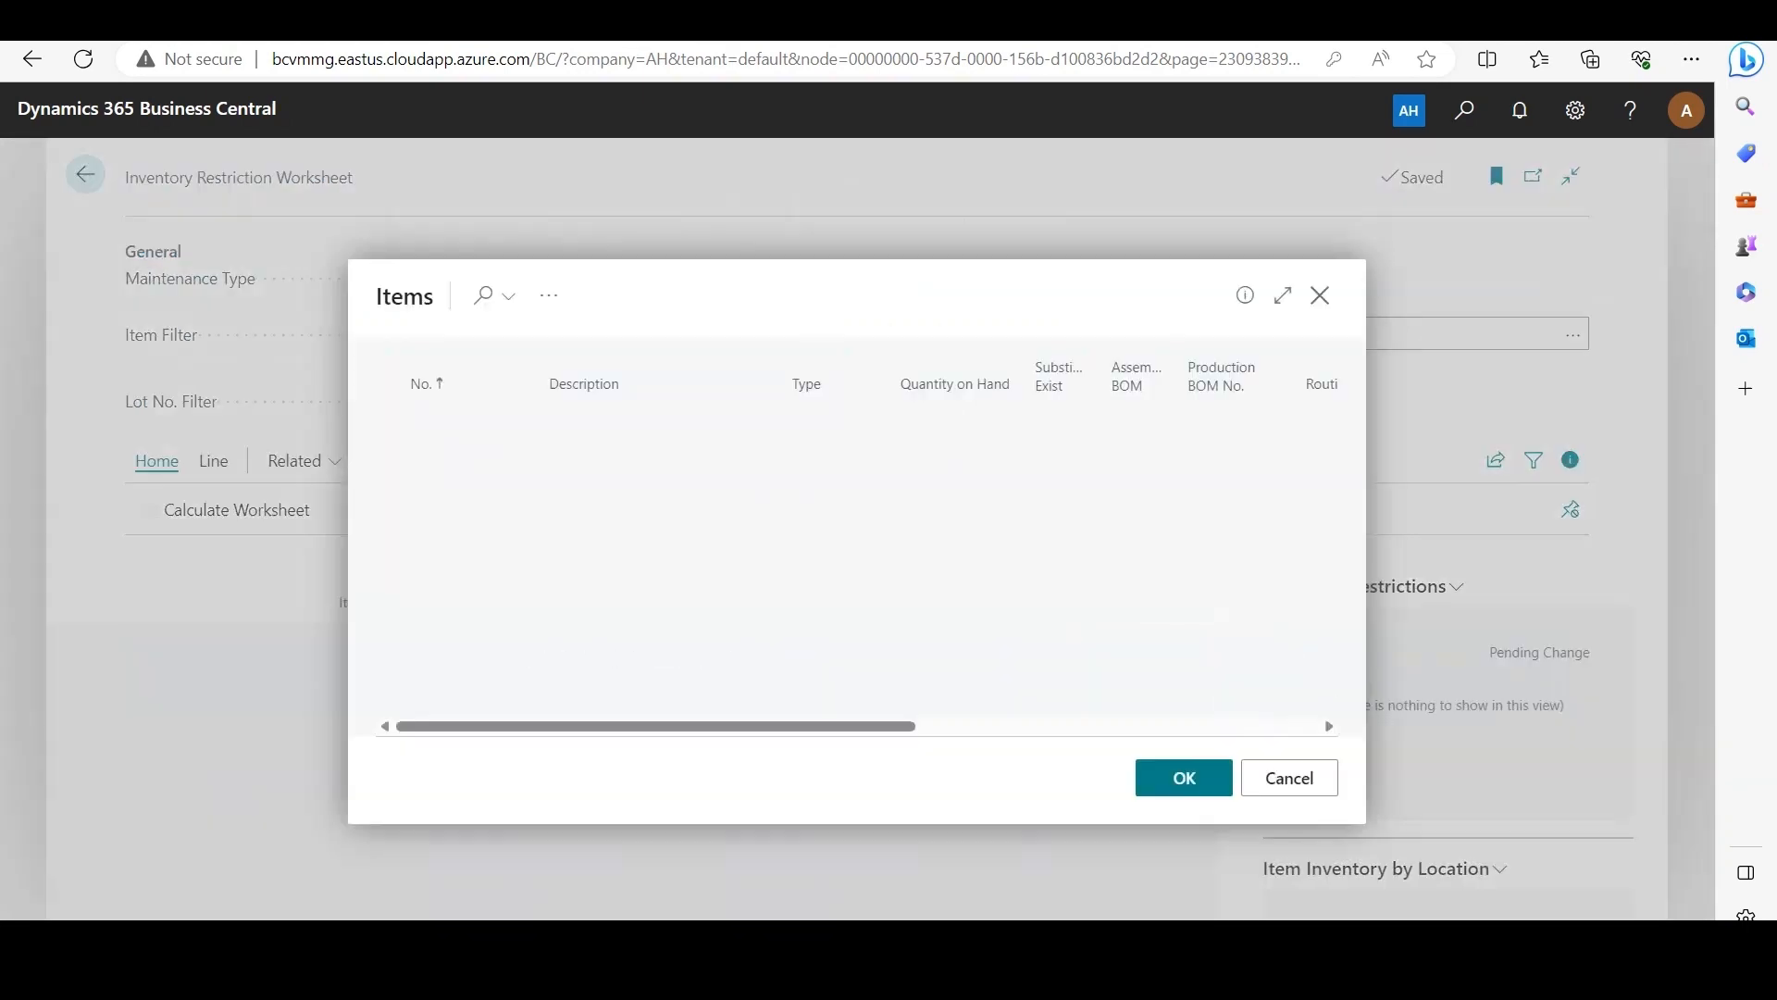
scroll(818, 581, "down", 4)
scroll(847, 583, "down", 3)
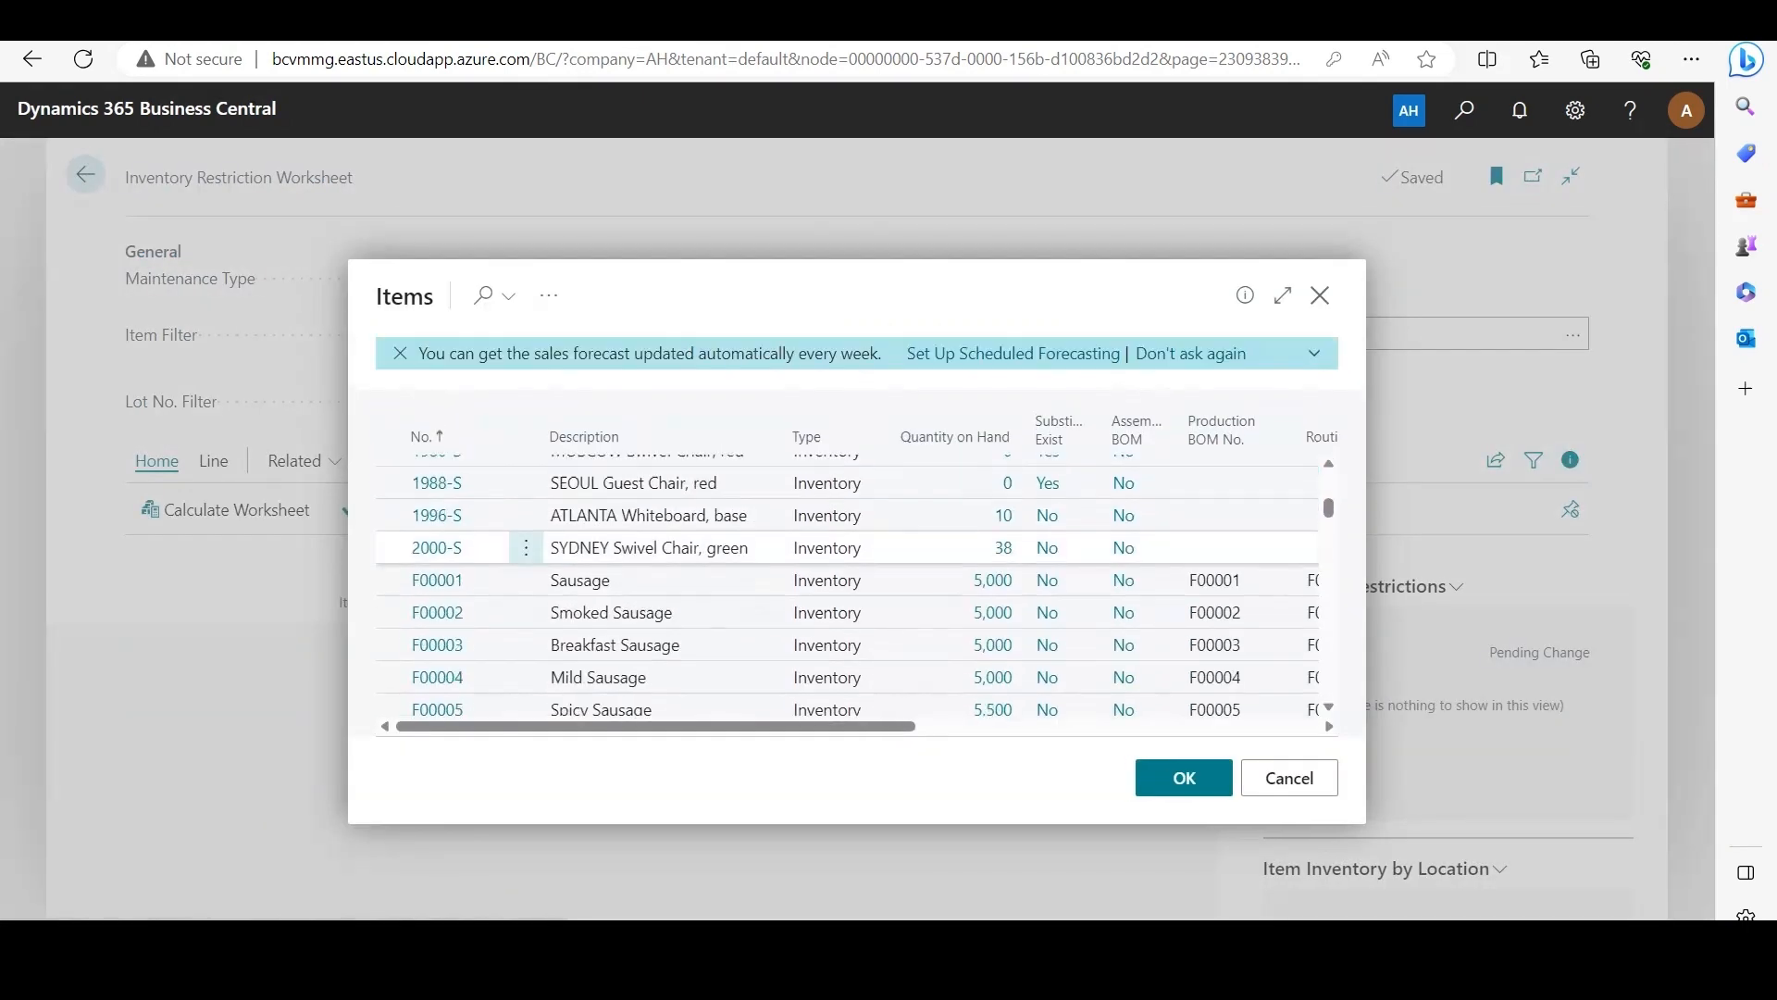
left_click(437, 663)
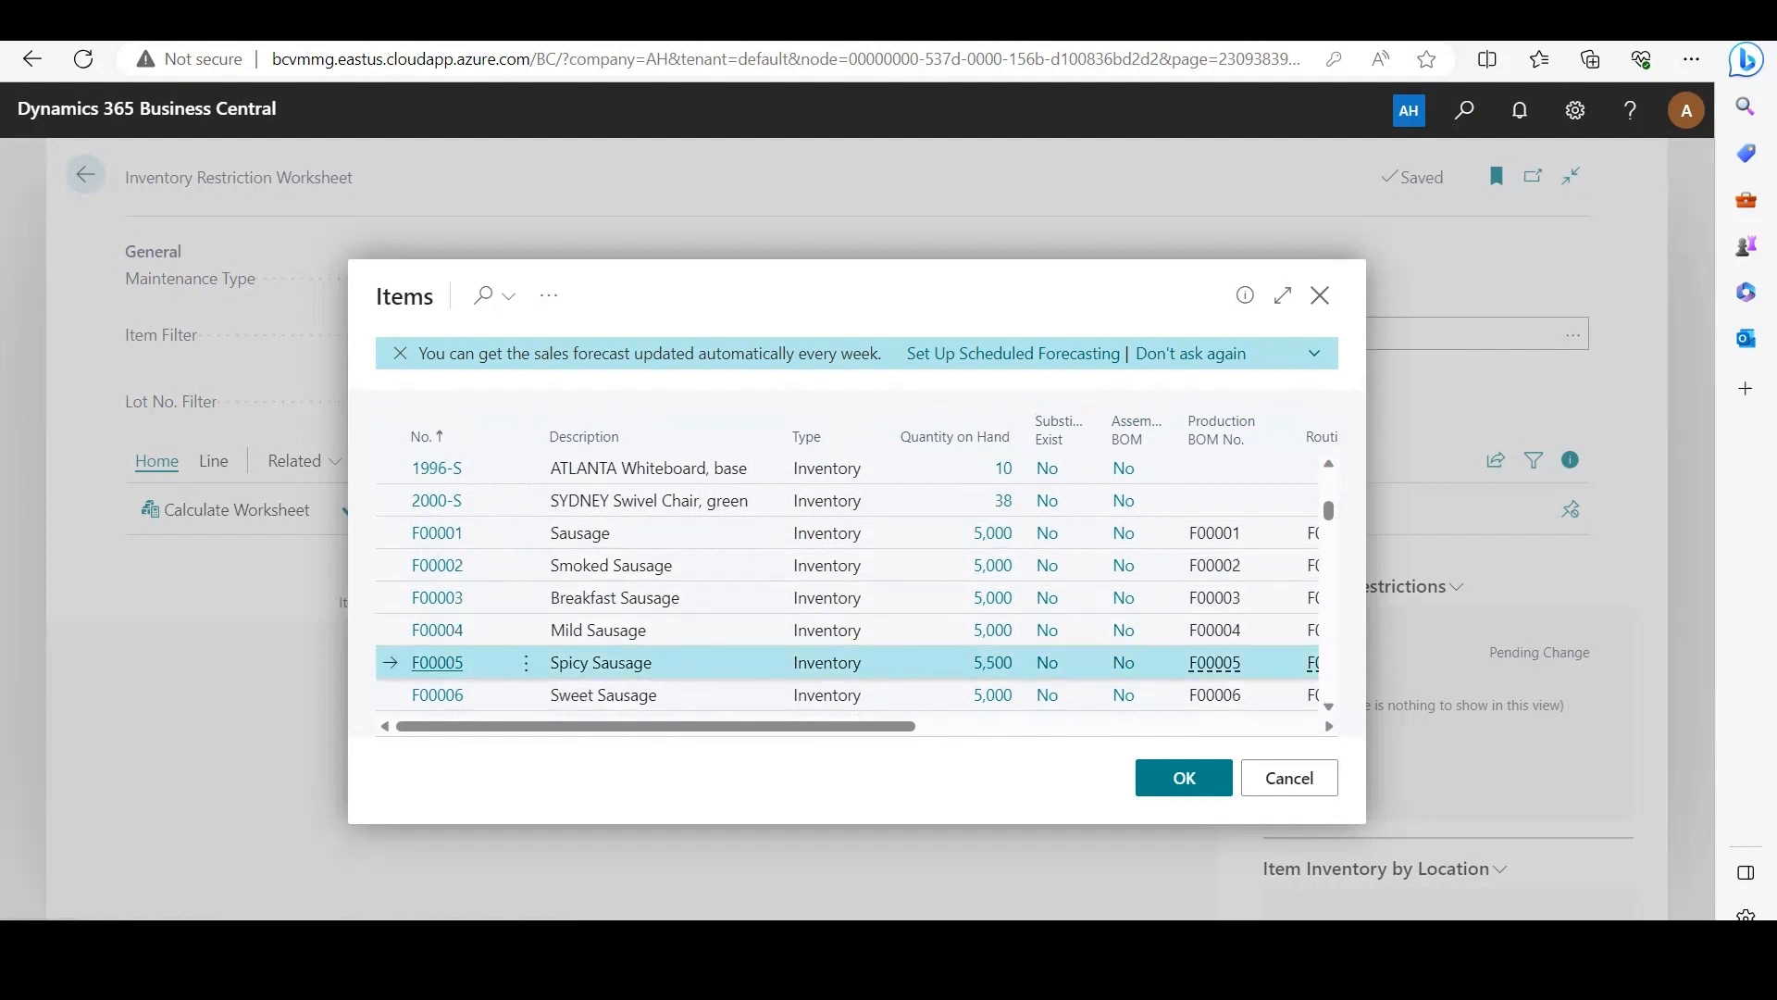
left_click(226, 509)
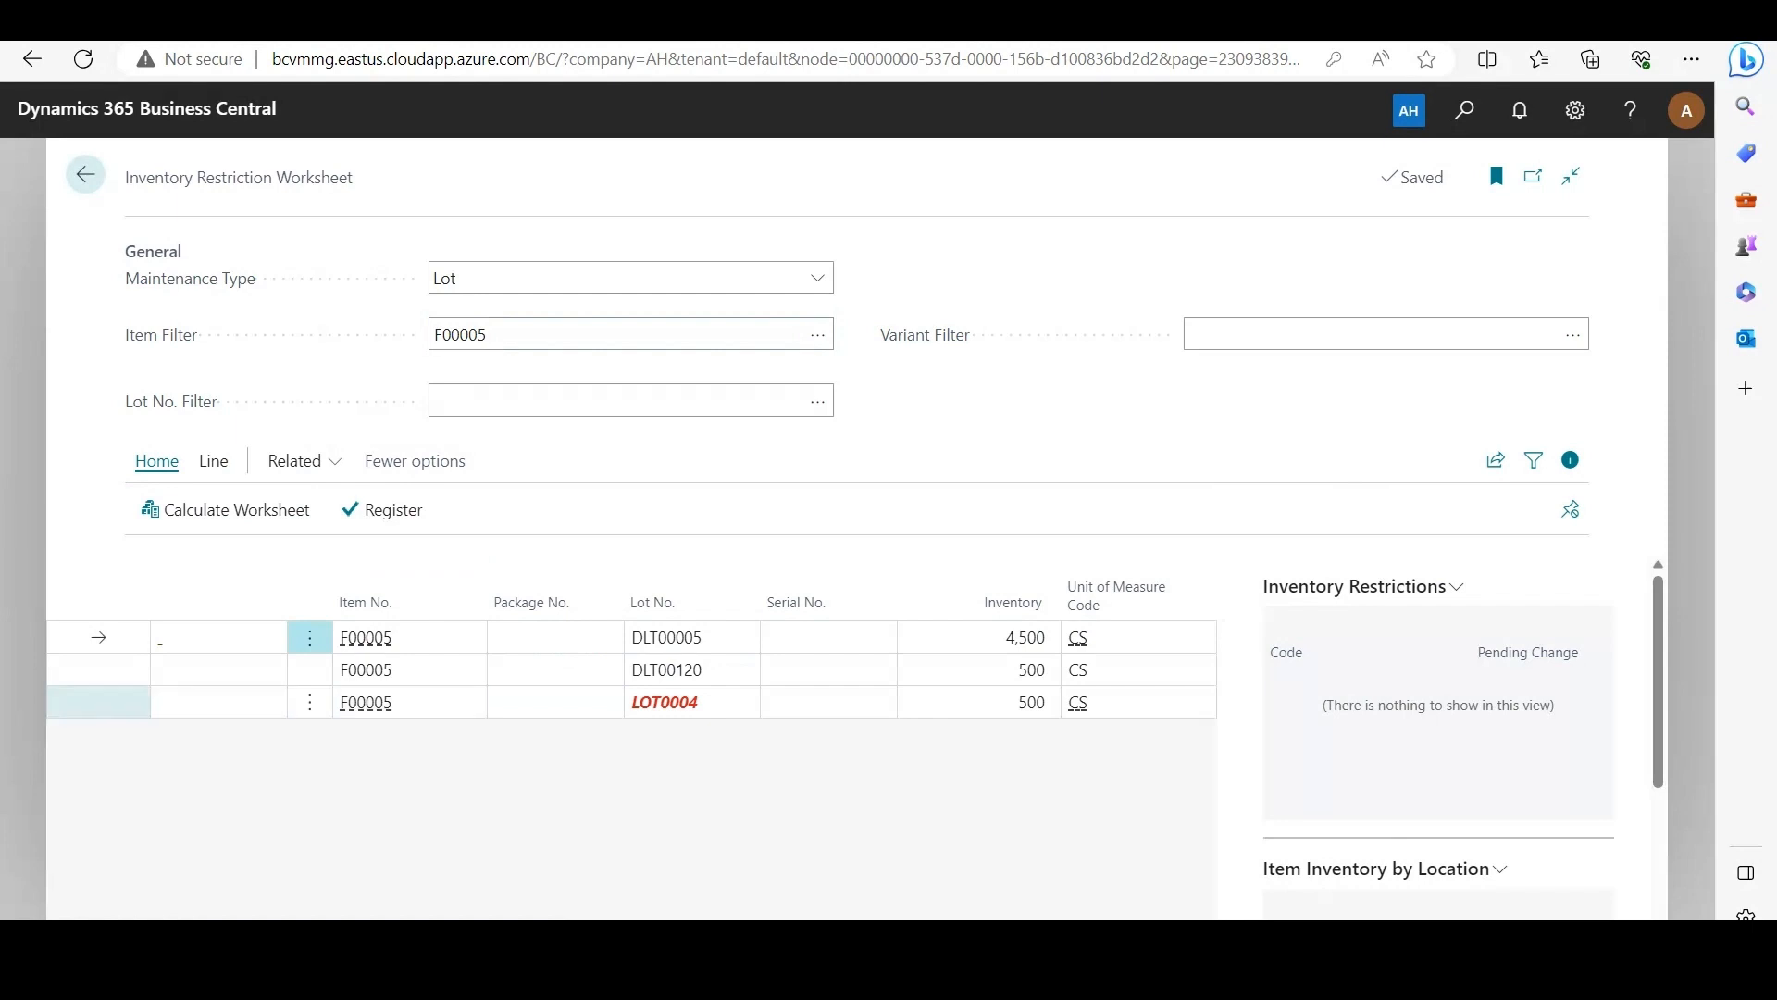
left_click(98, 702)
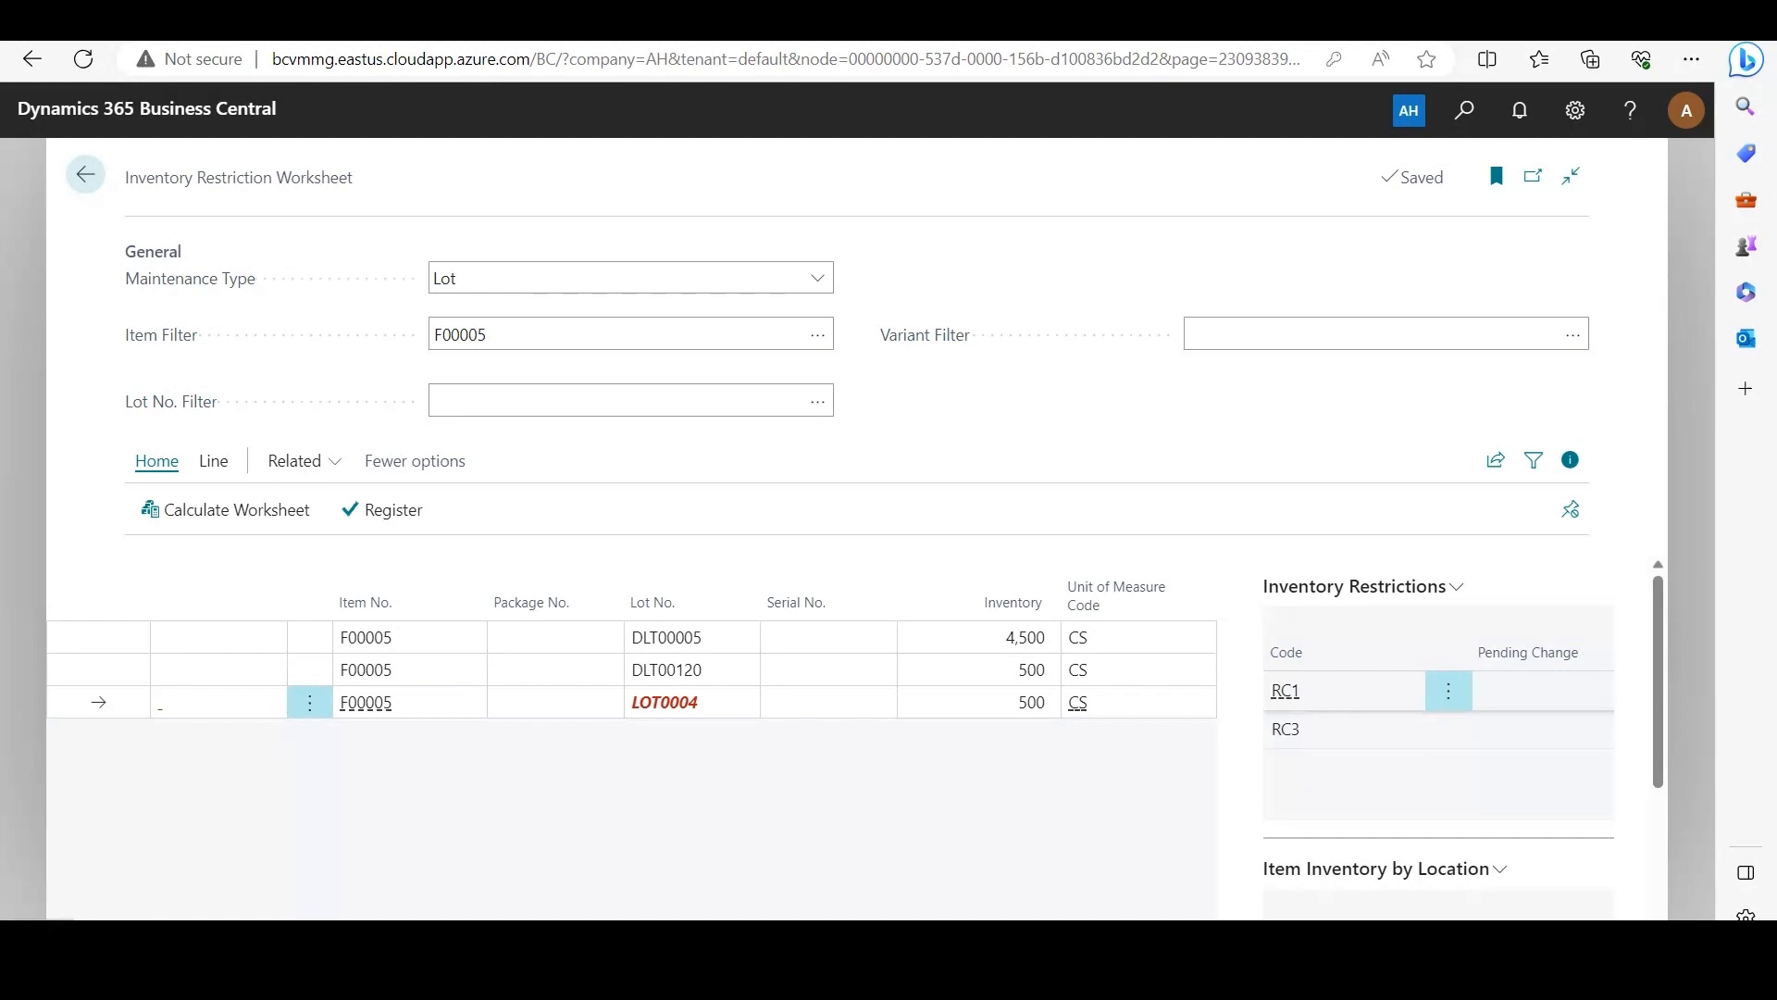
Step: Examine the restriction code cards of RC1 and RC3 applied to LOT0004, and return to the home page
left_click(1286, 691)
left_click(1169, 760)
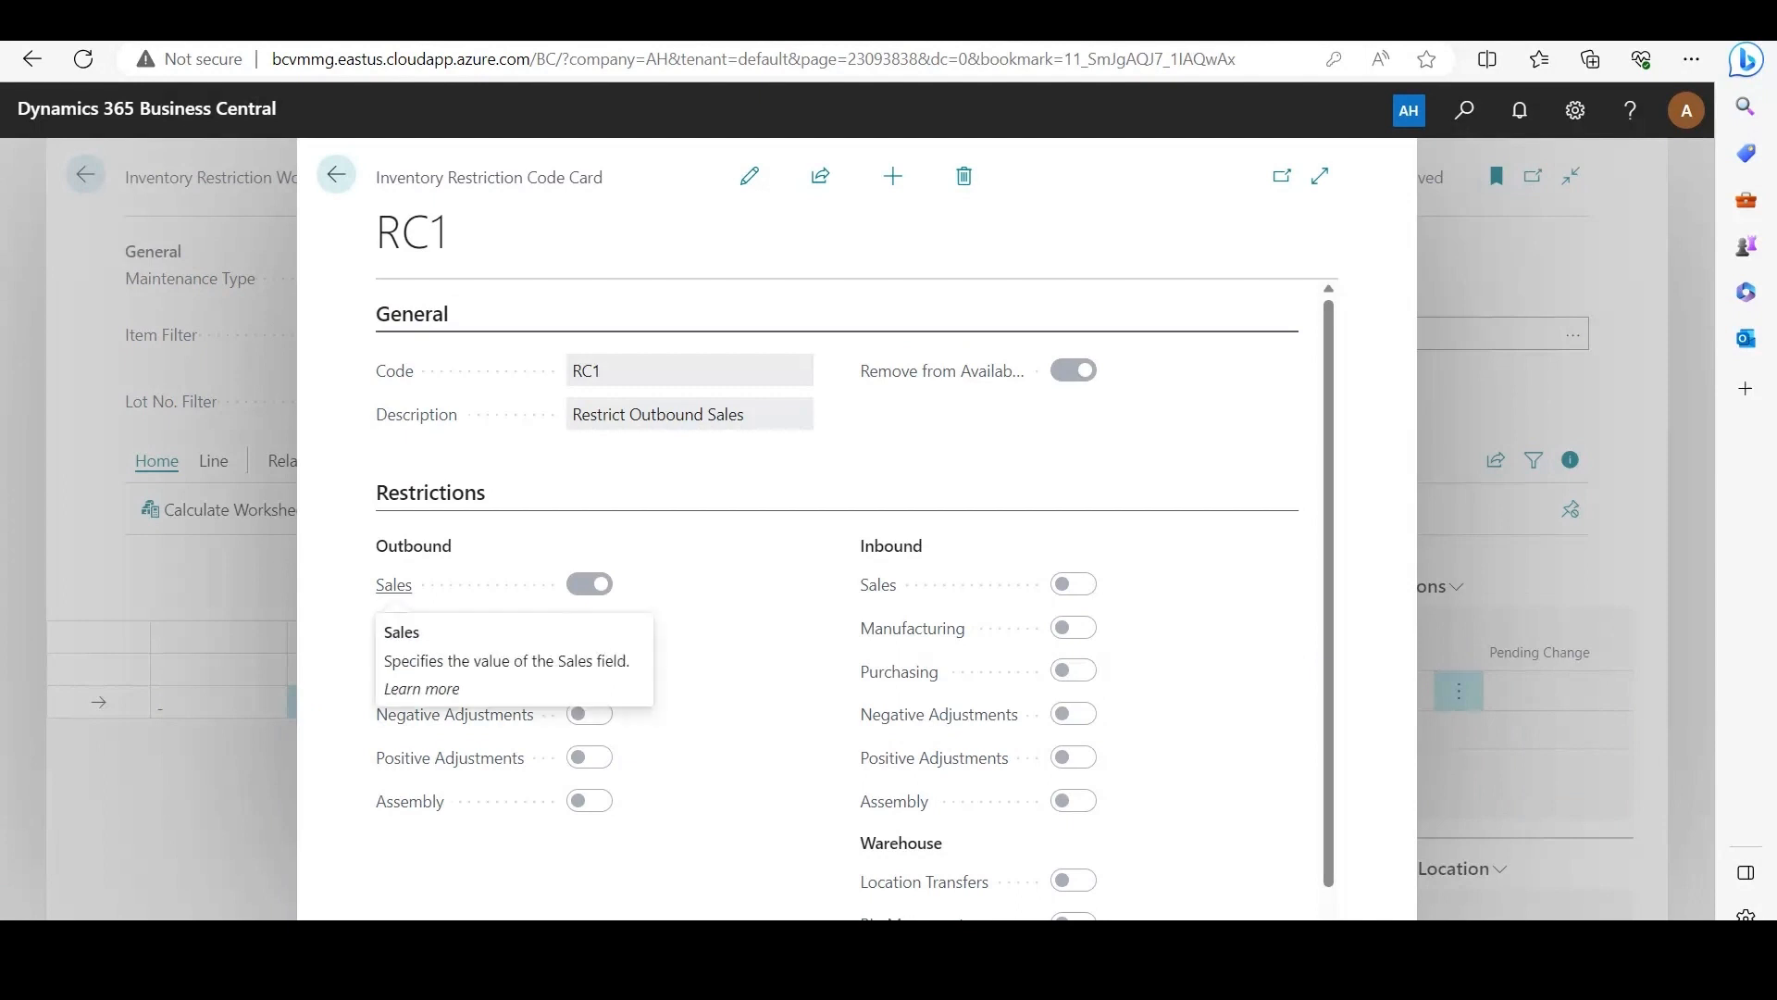
key("Escape")
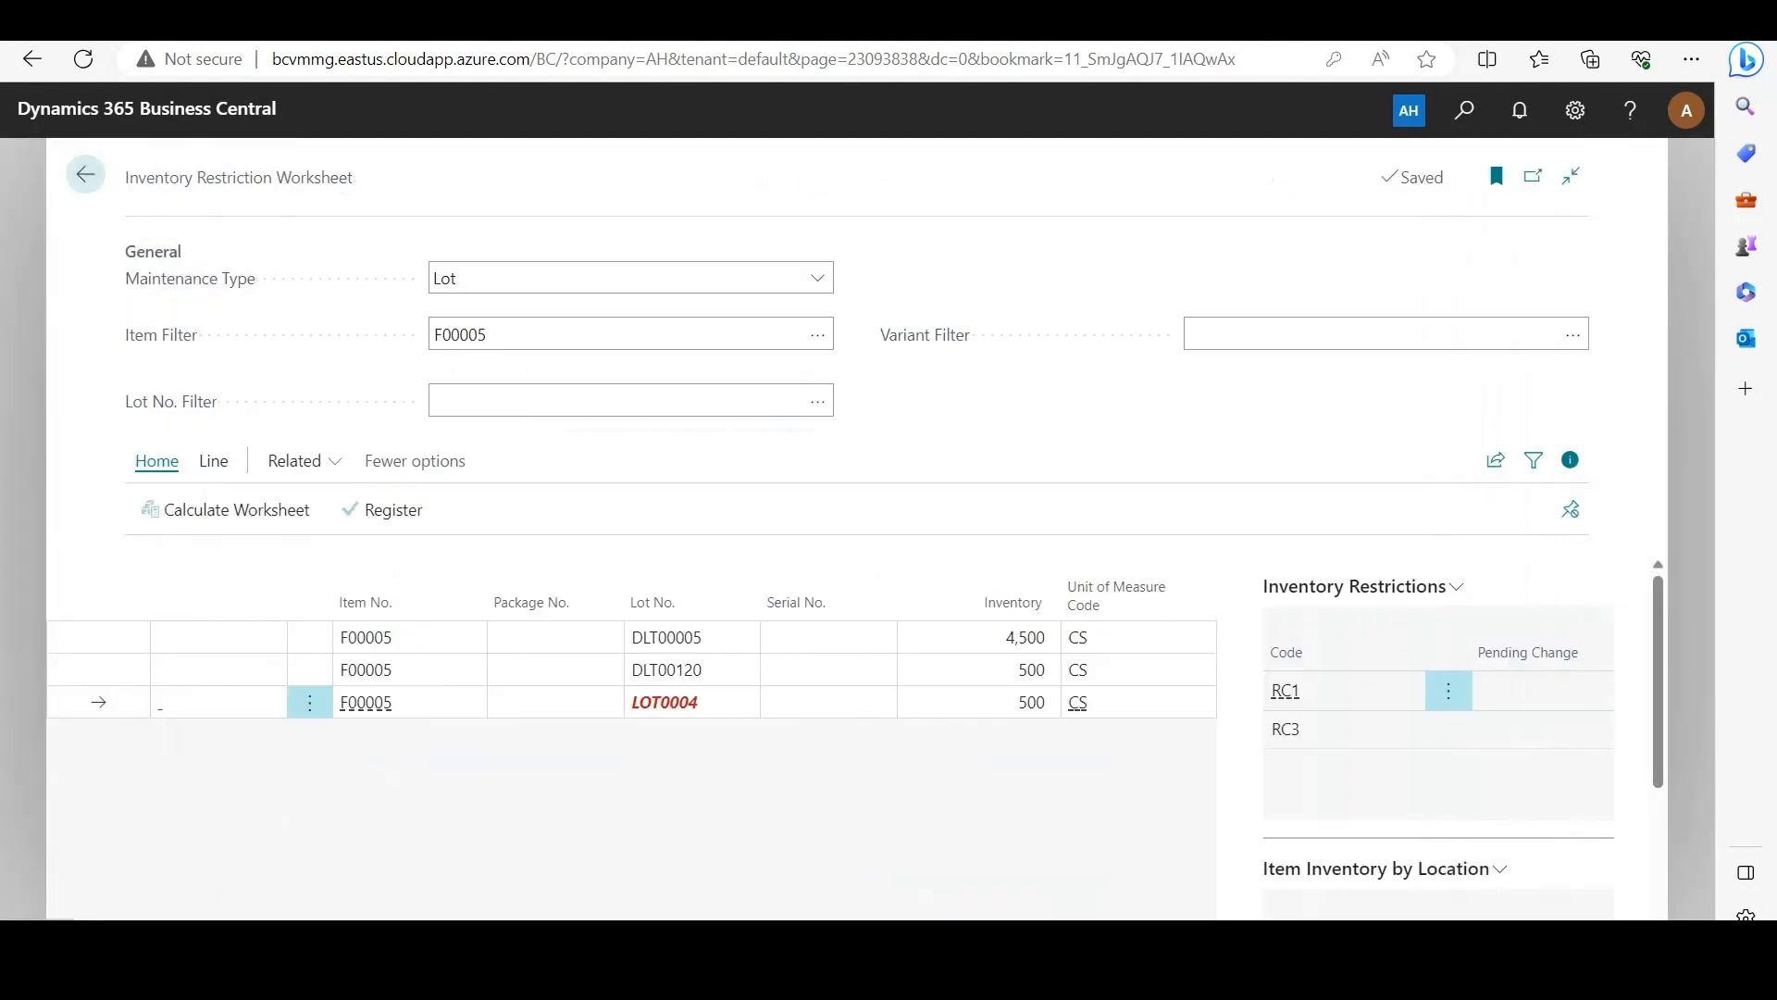
left_click(1284, 729)
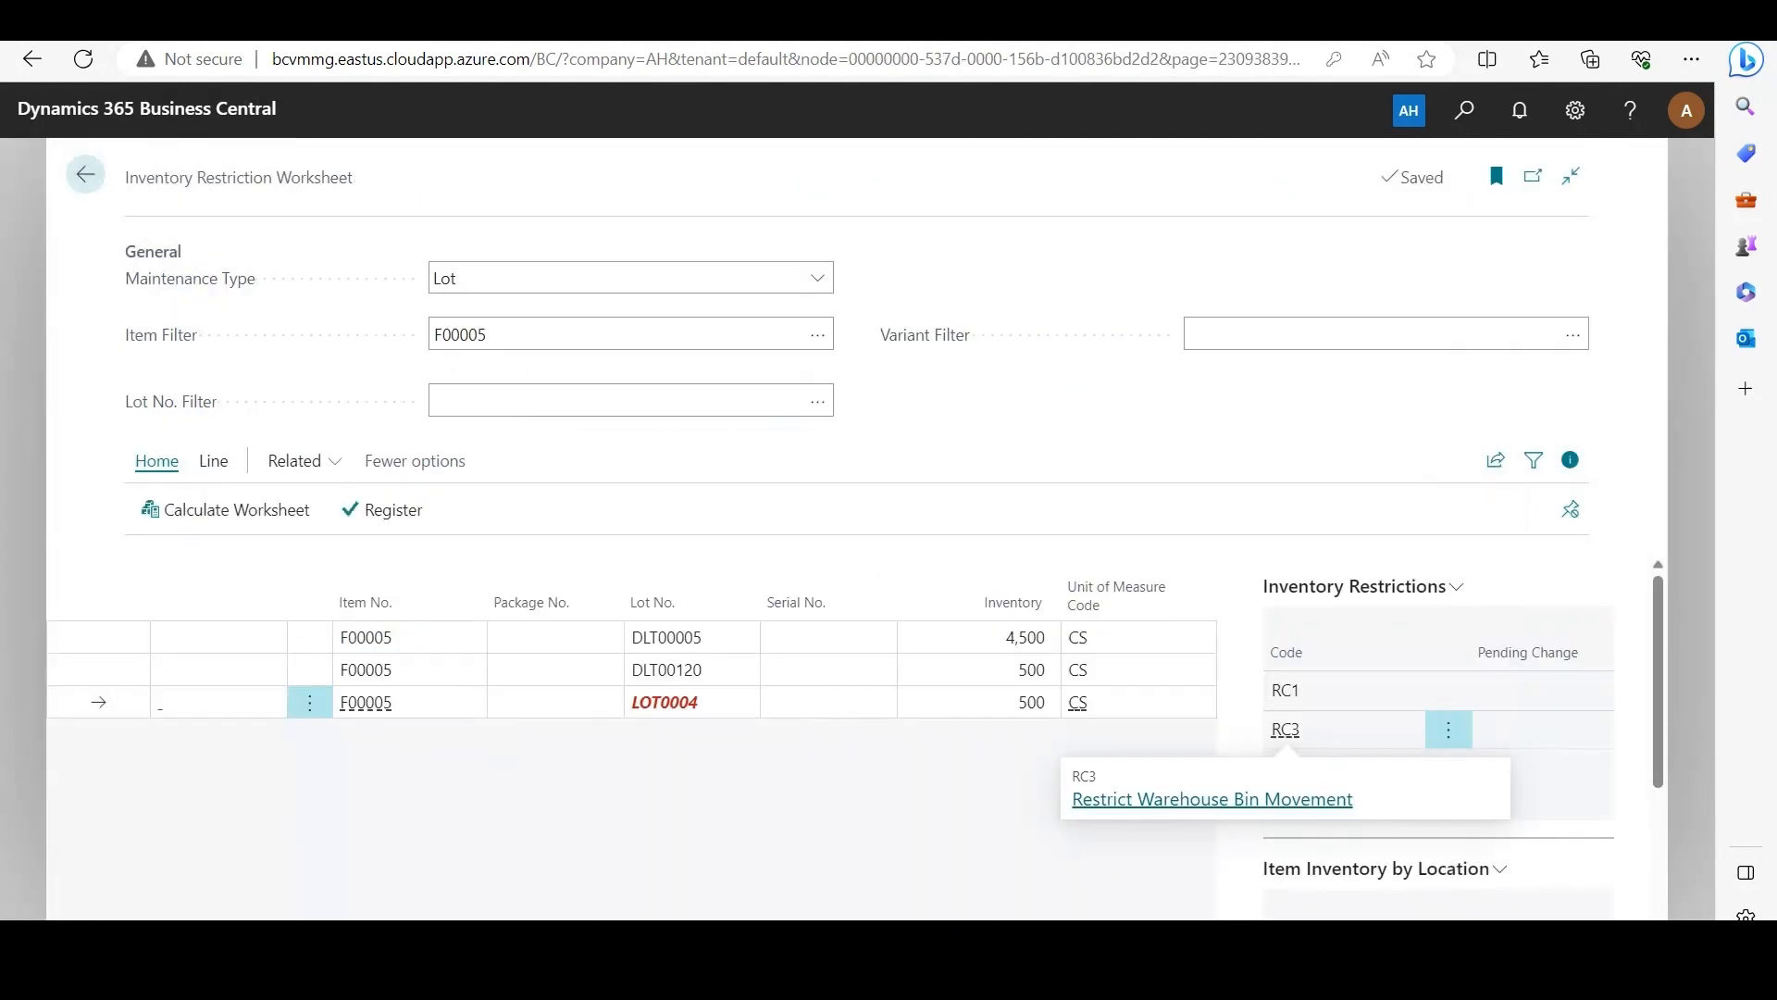
left_click(1212, 799)
scroll(1092, 731, "down", 1)
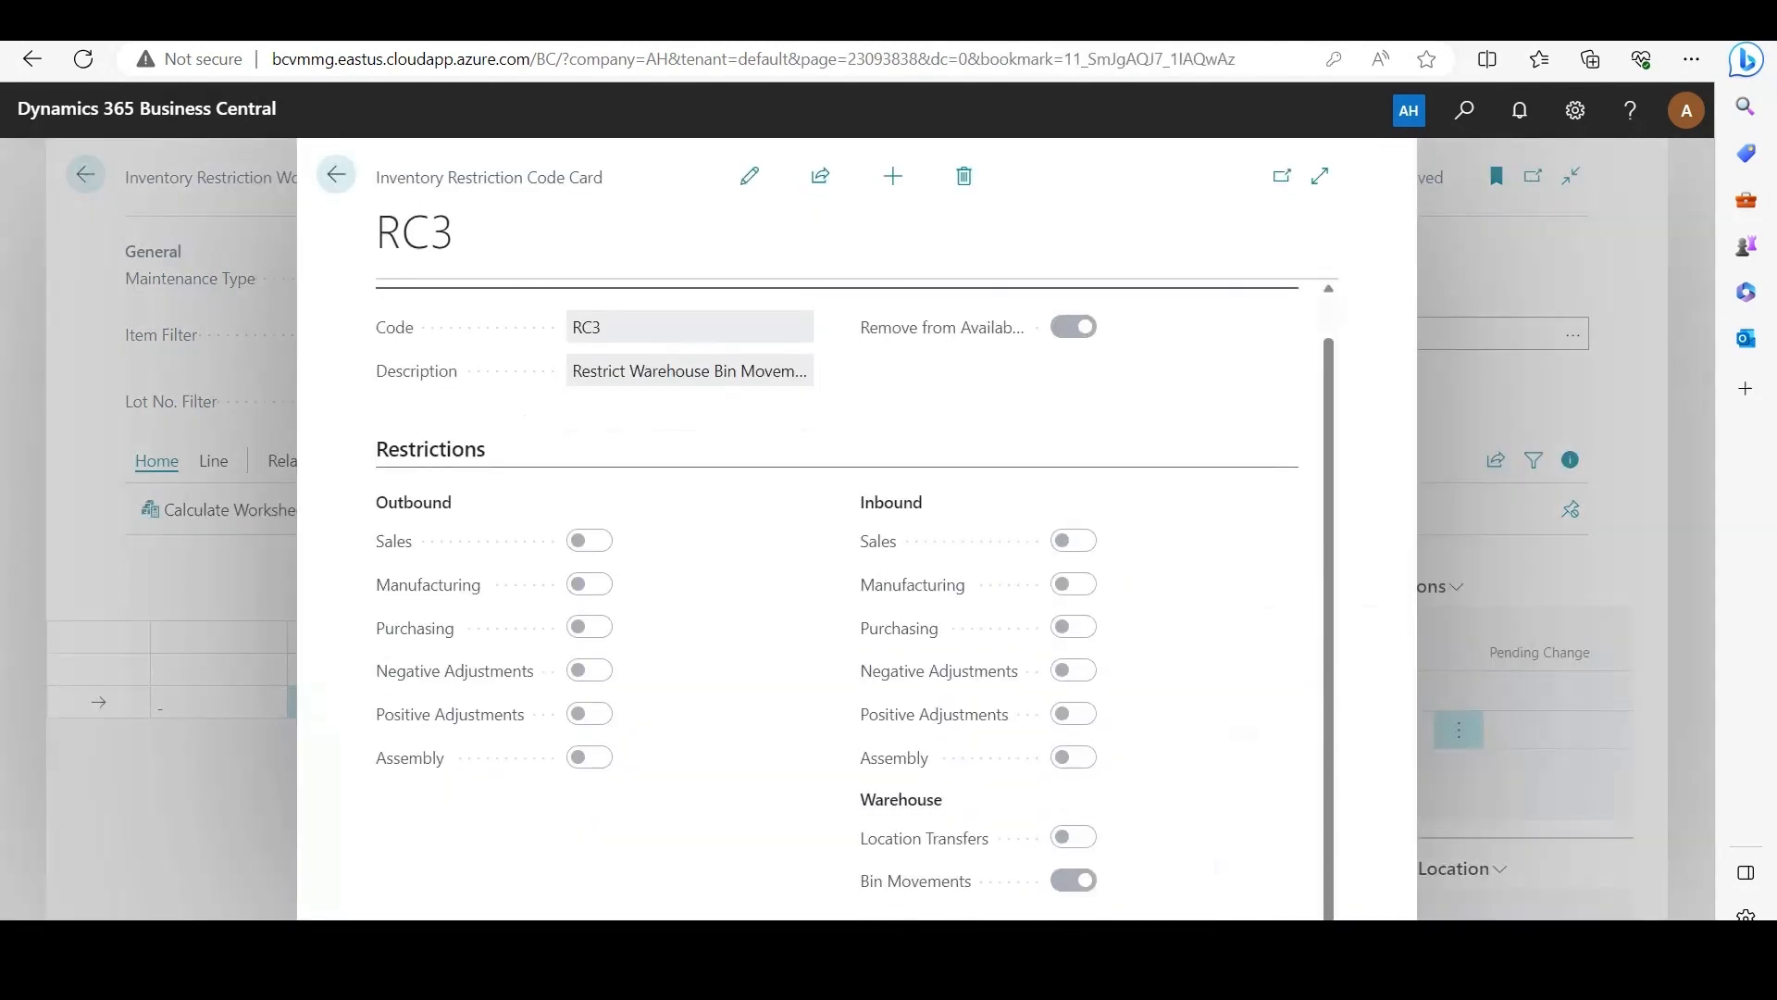
mouse_move(916, 880)
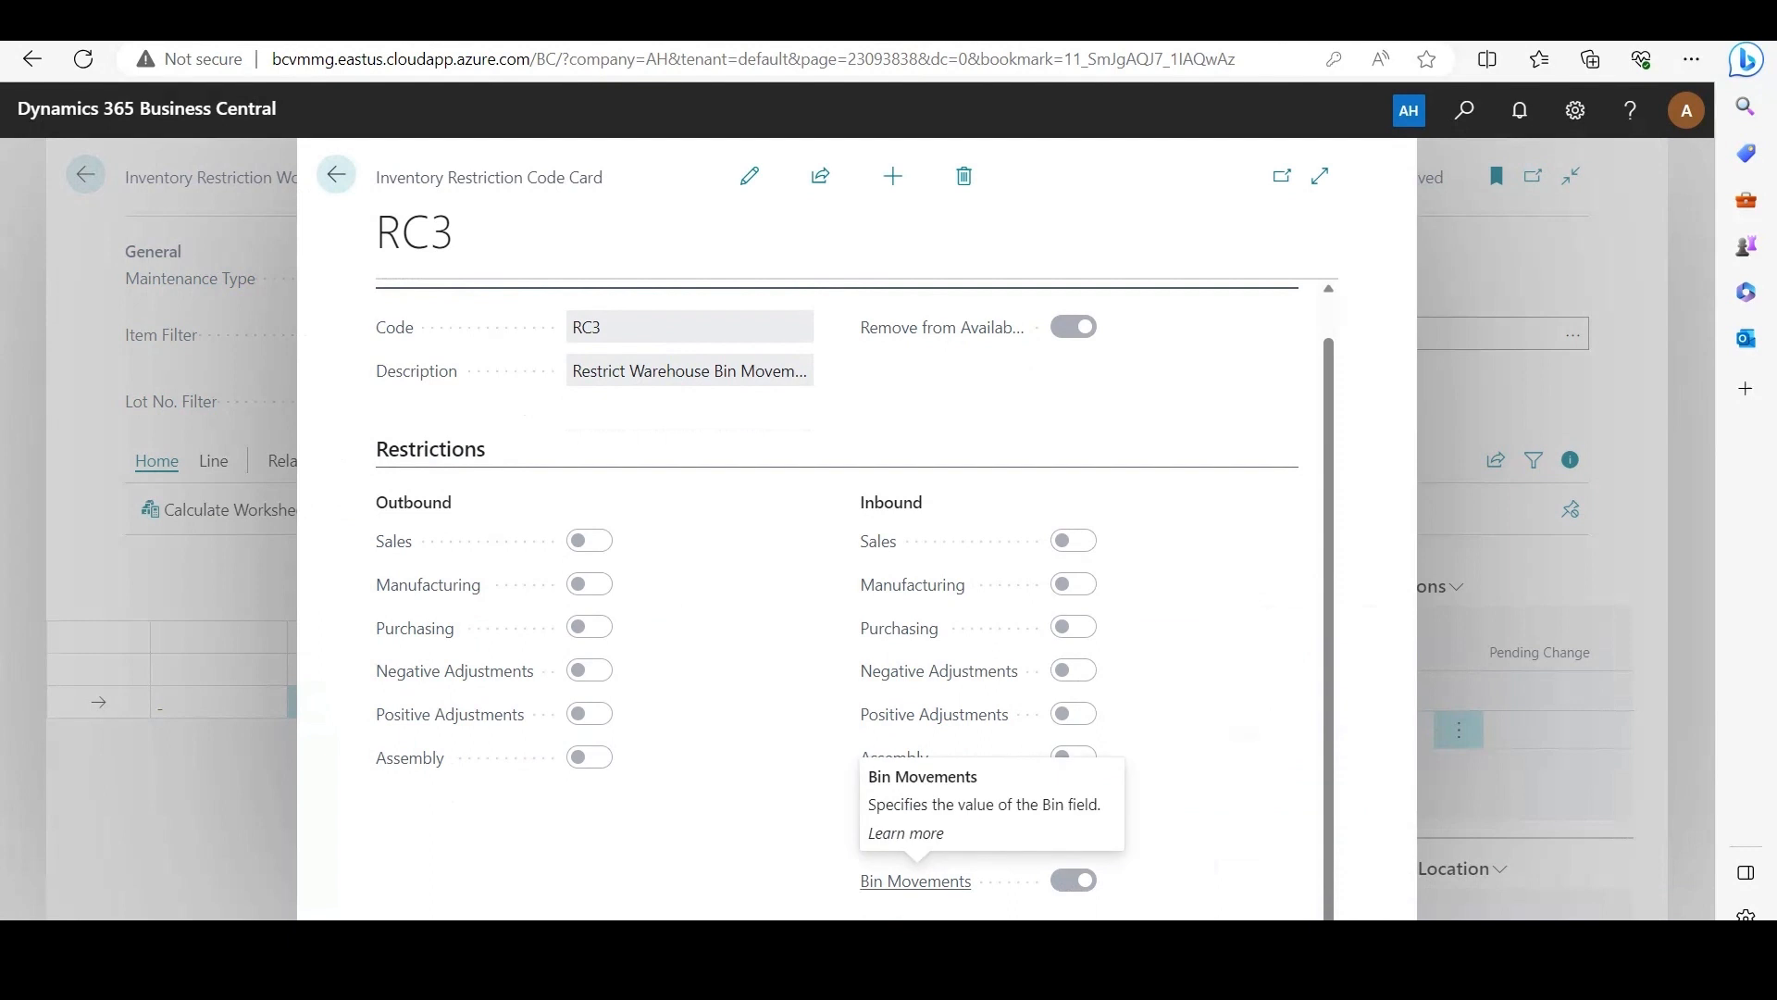
left_click(1541, 639)
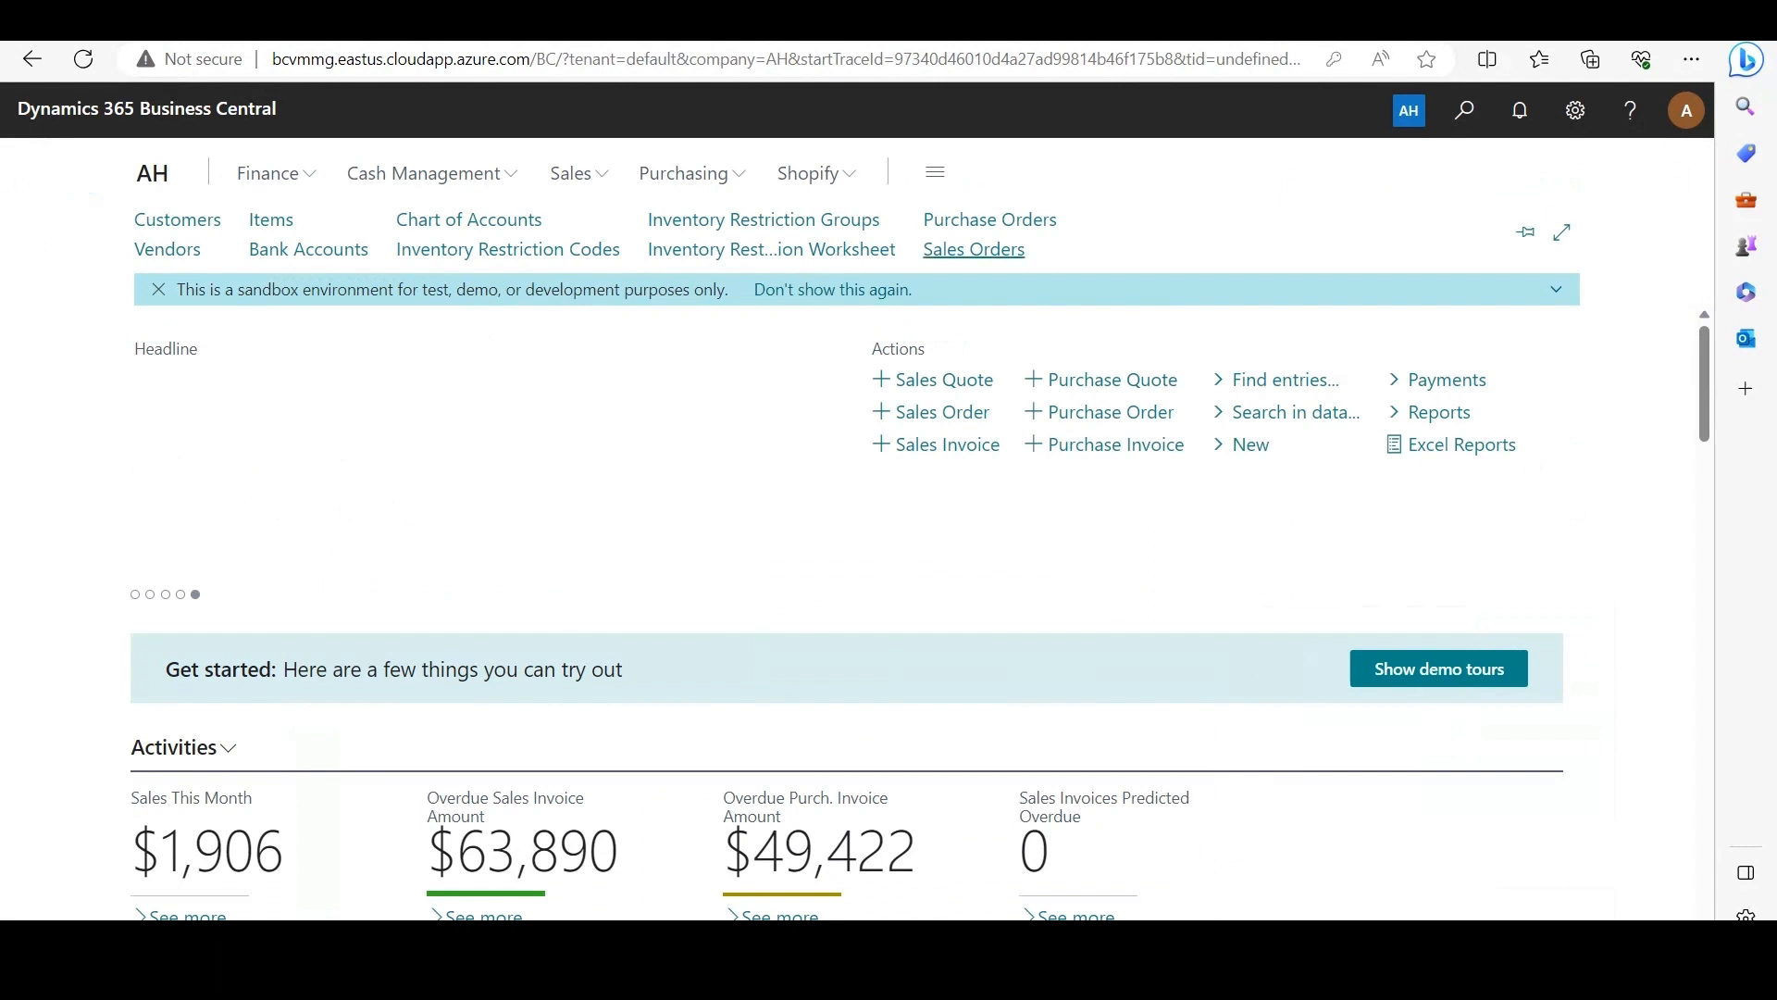
Step: Open The Meat Shoppe's sales order for 100 cases of Spicy Sausage and create its warehouse shipment
left_click(974, 249)
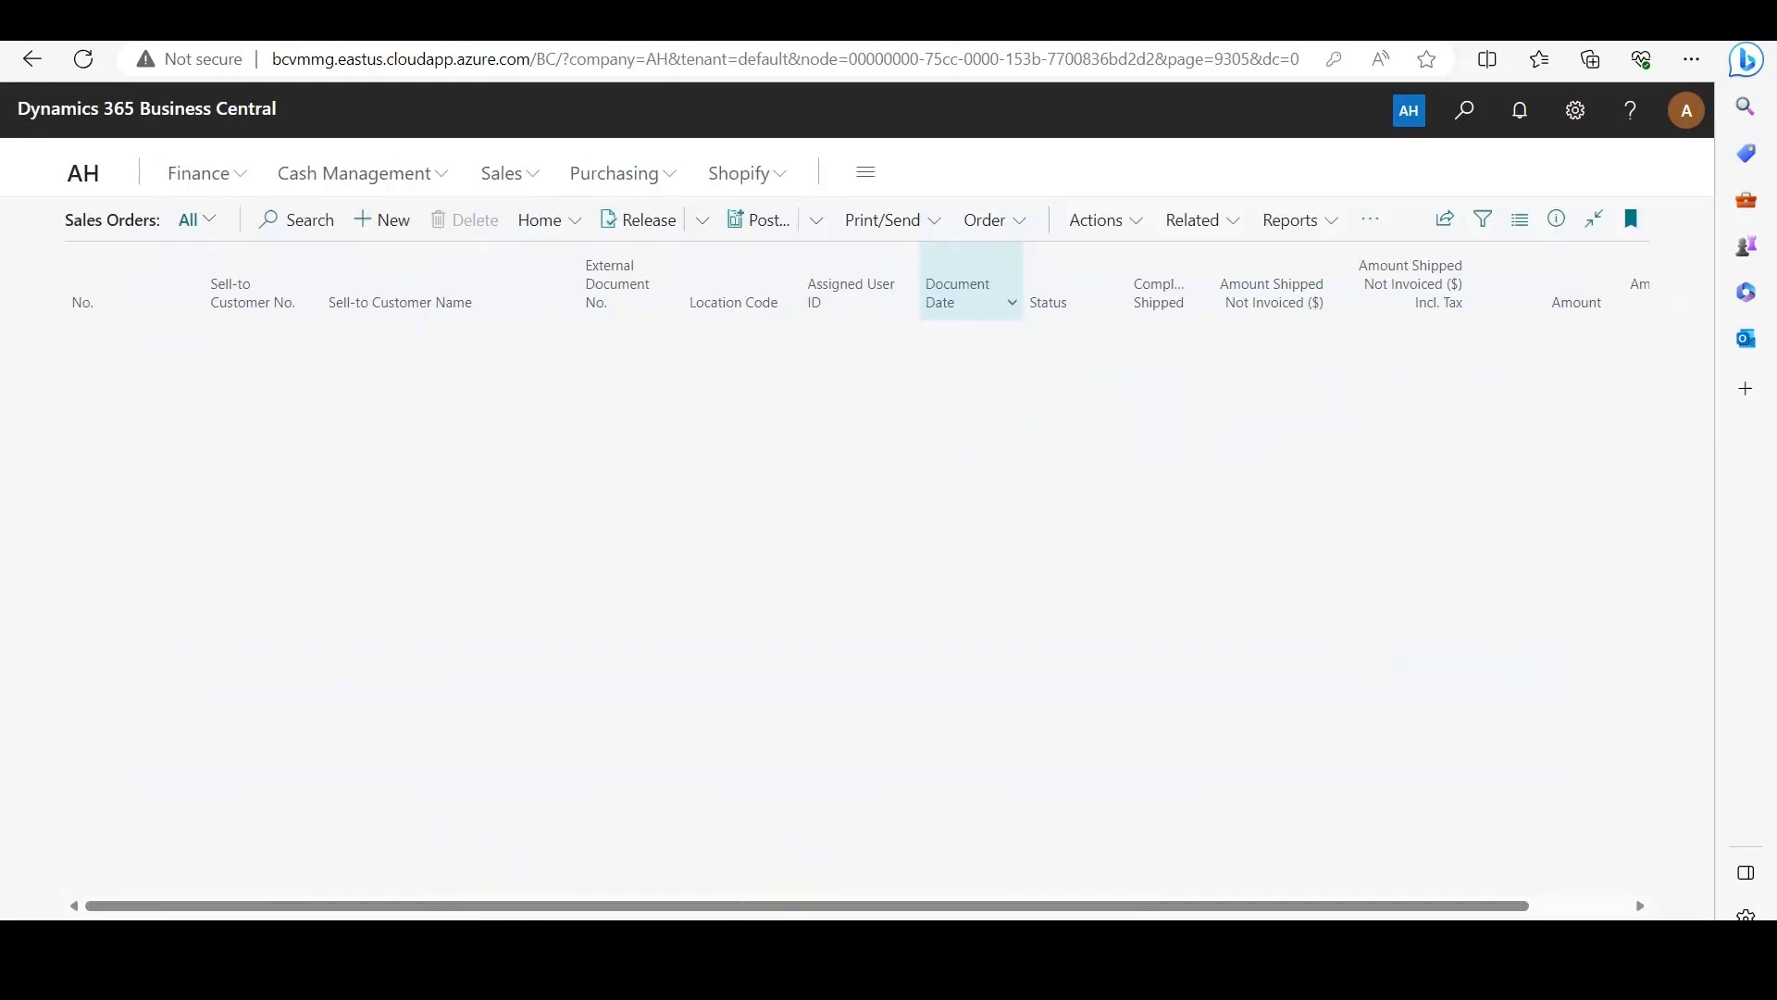
left_click(120, 851)
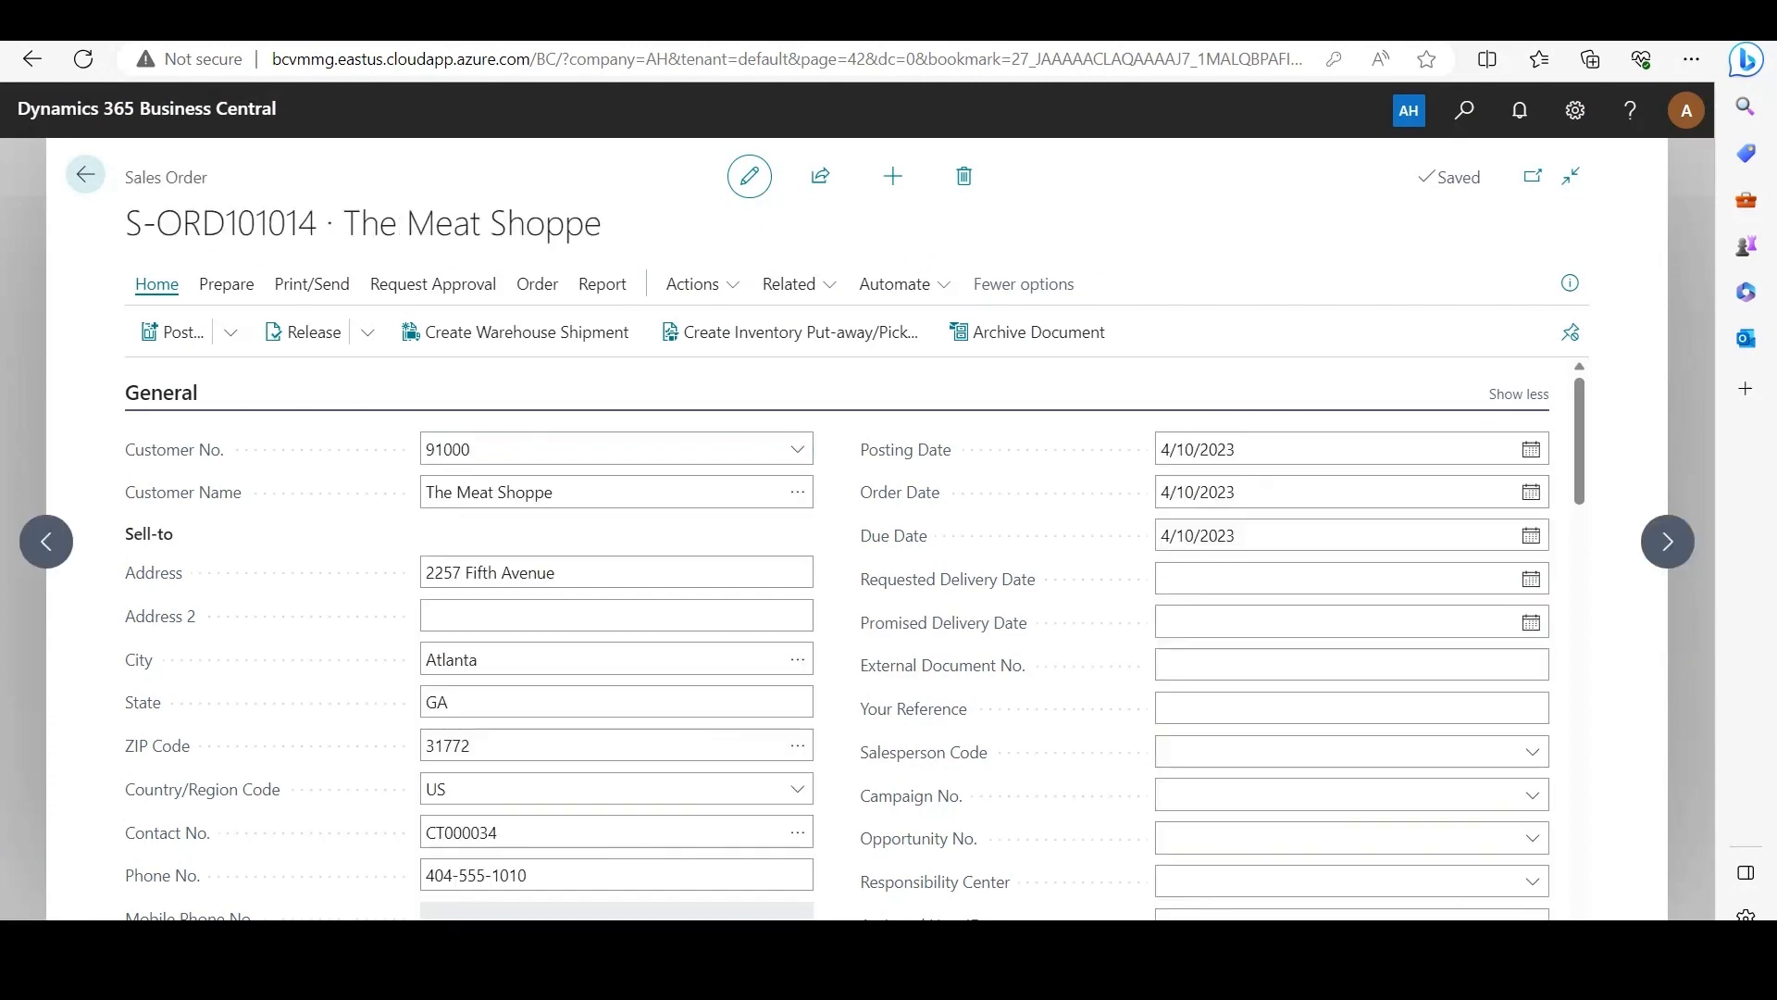
scroll(856, 639, "down", 1)
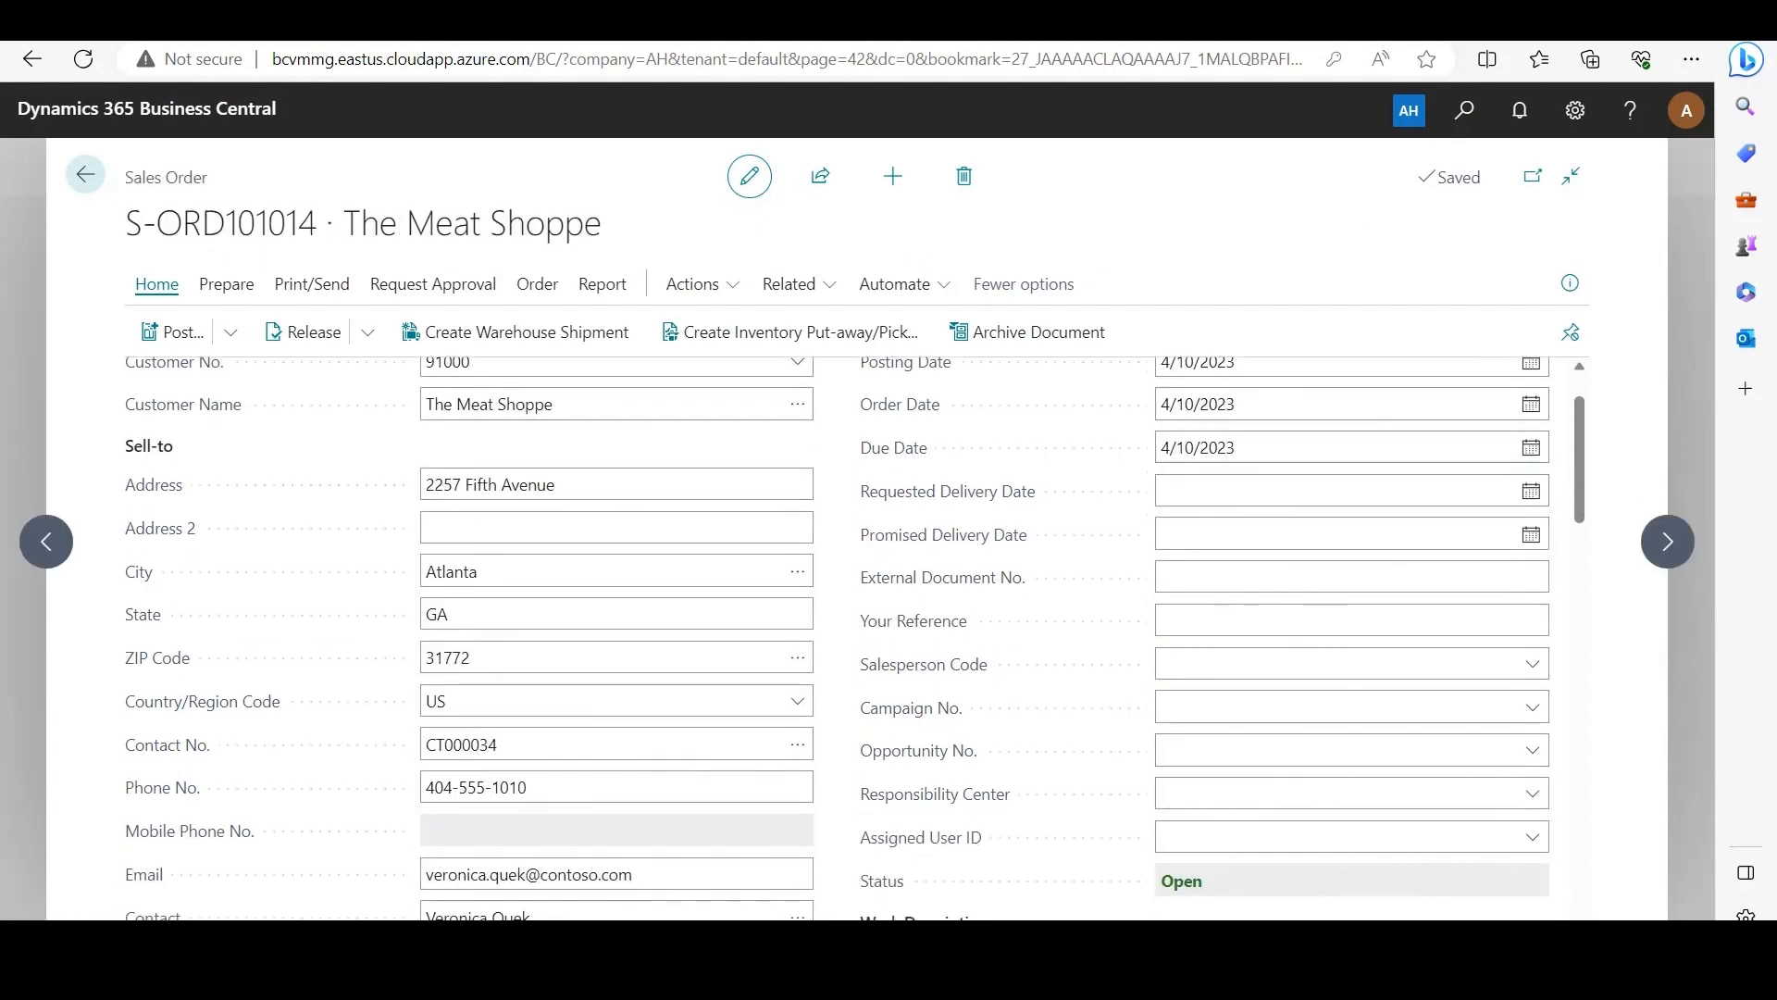
scroll(893, 584, "down", 8)
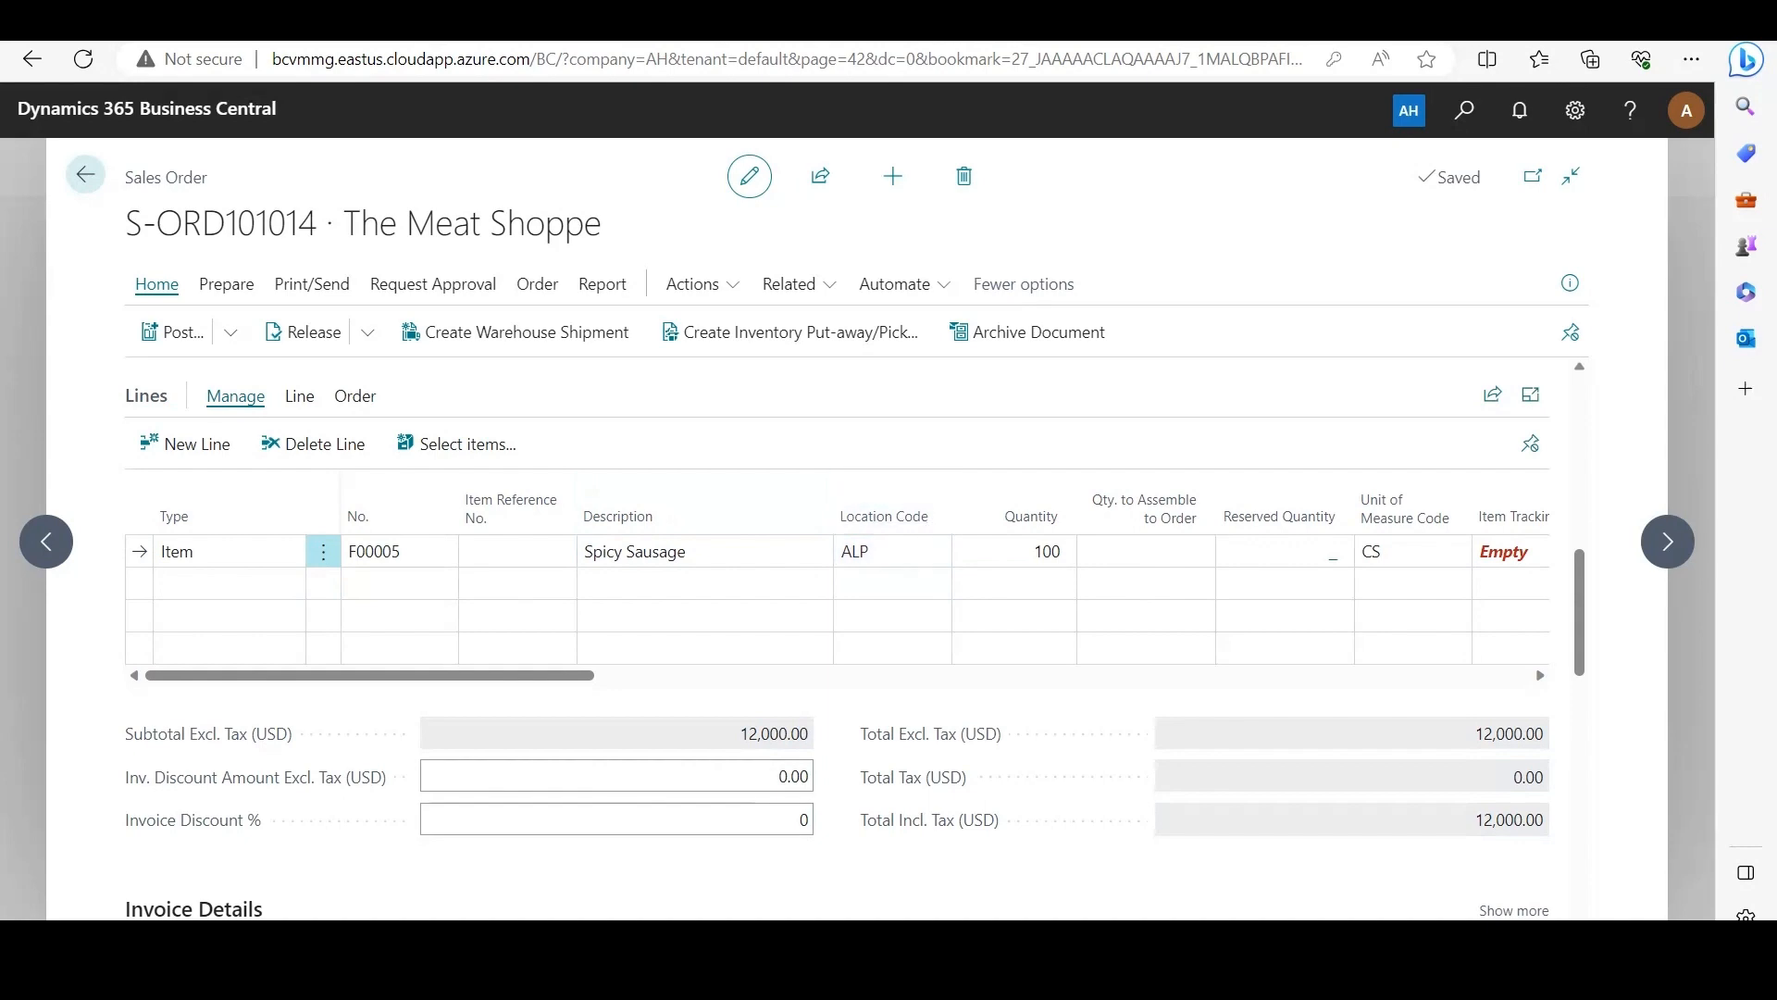
left_click(514, 331)
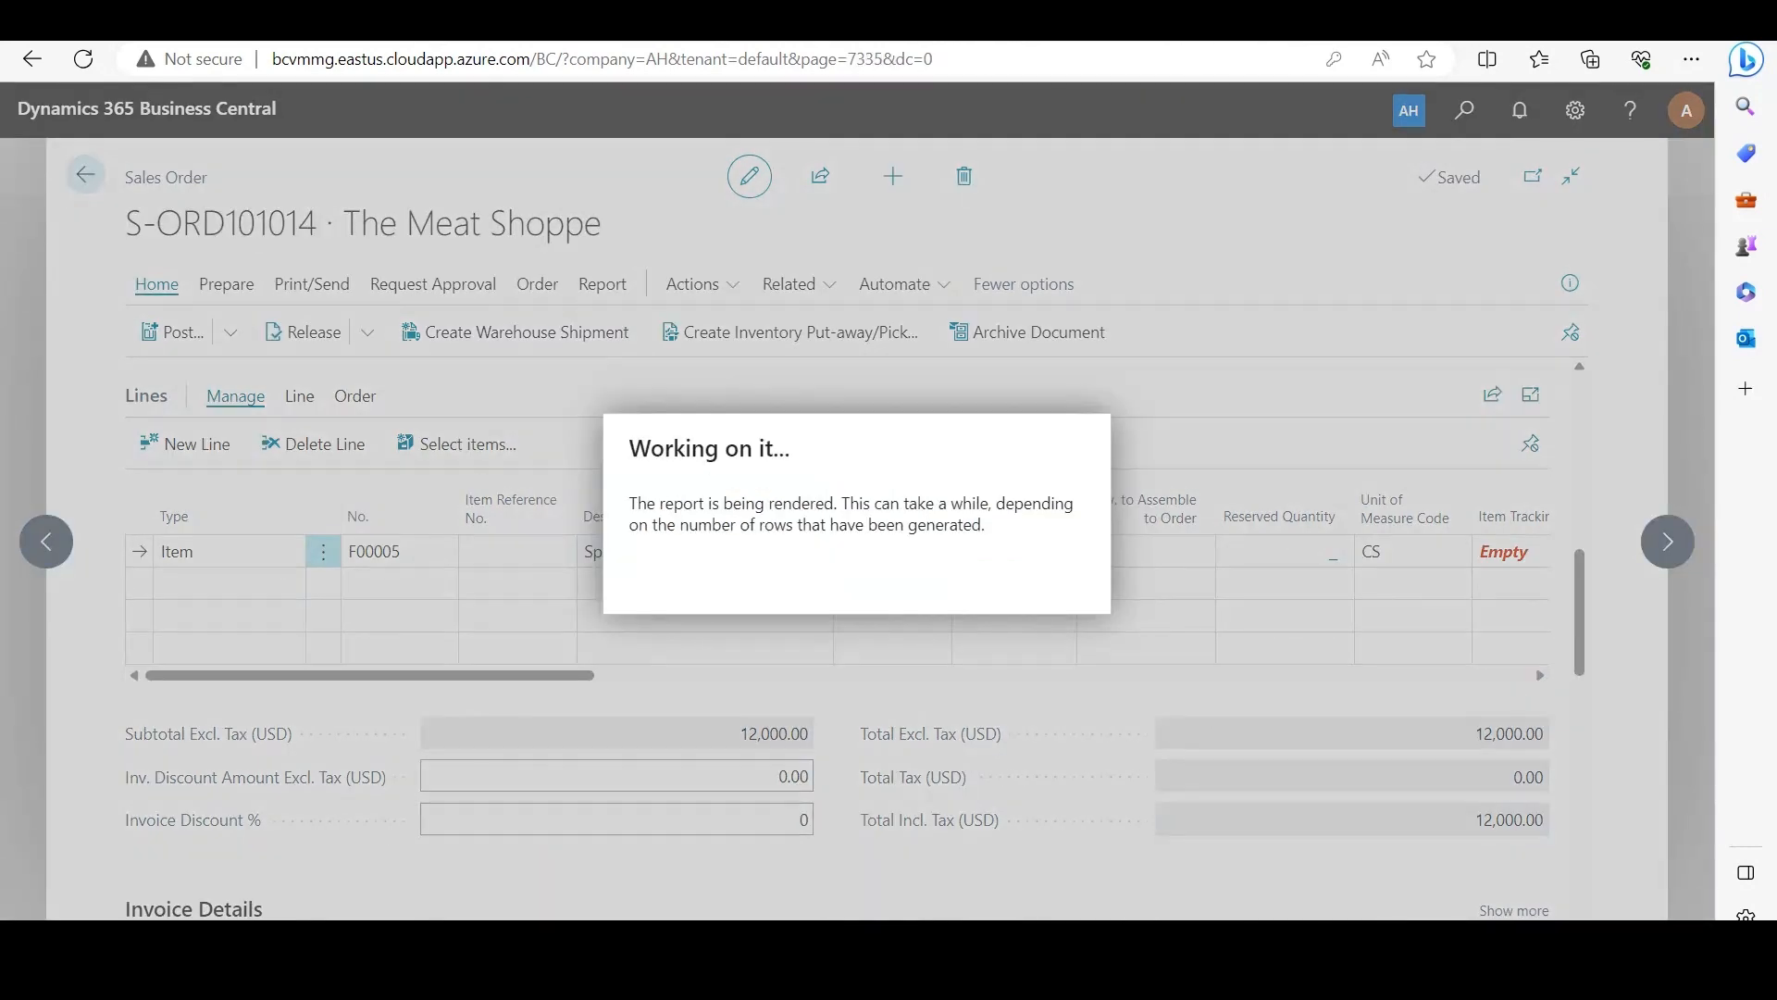
key("Return")
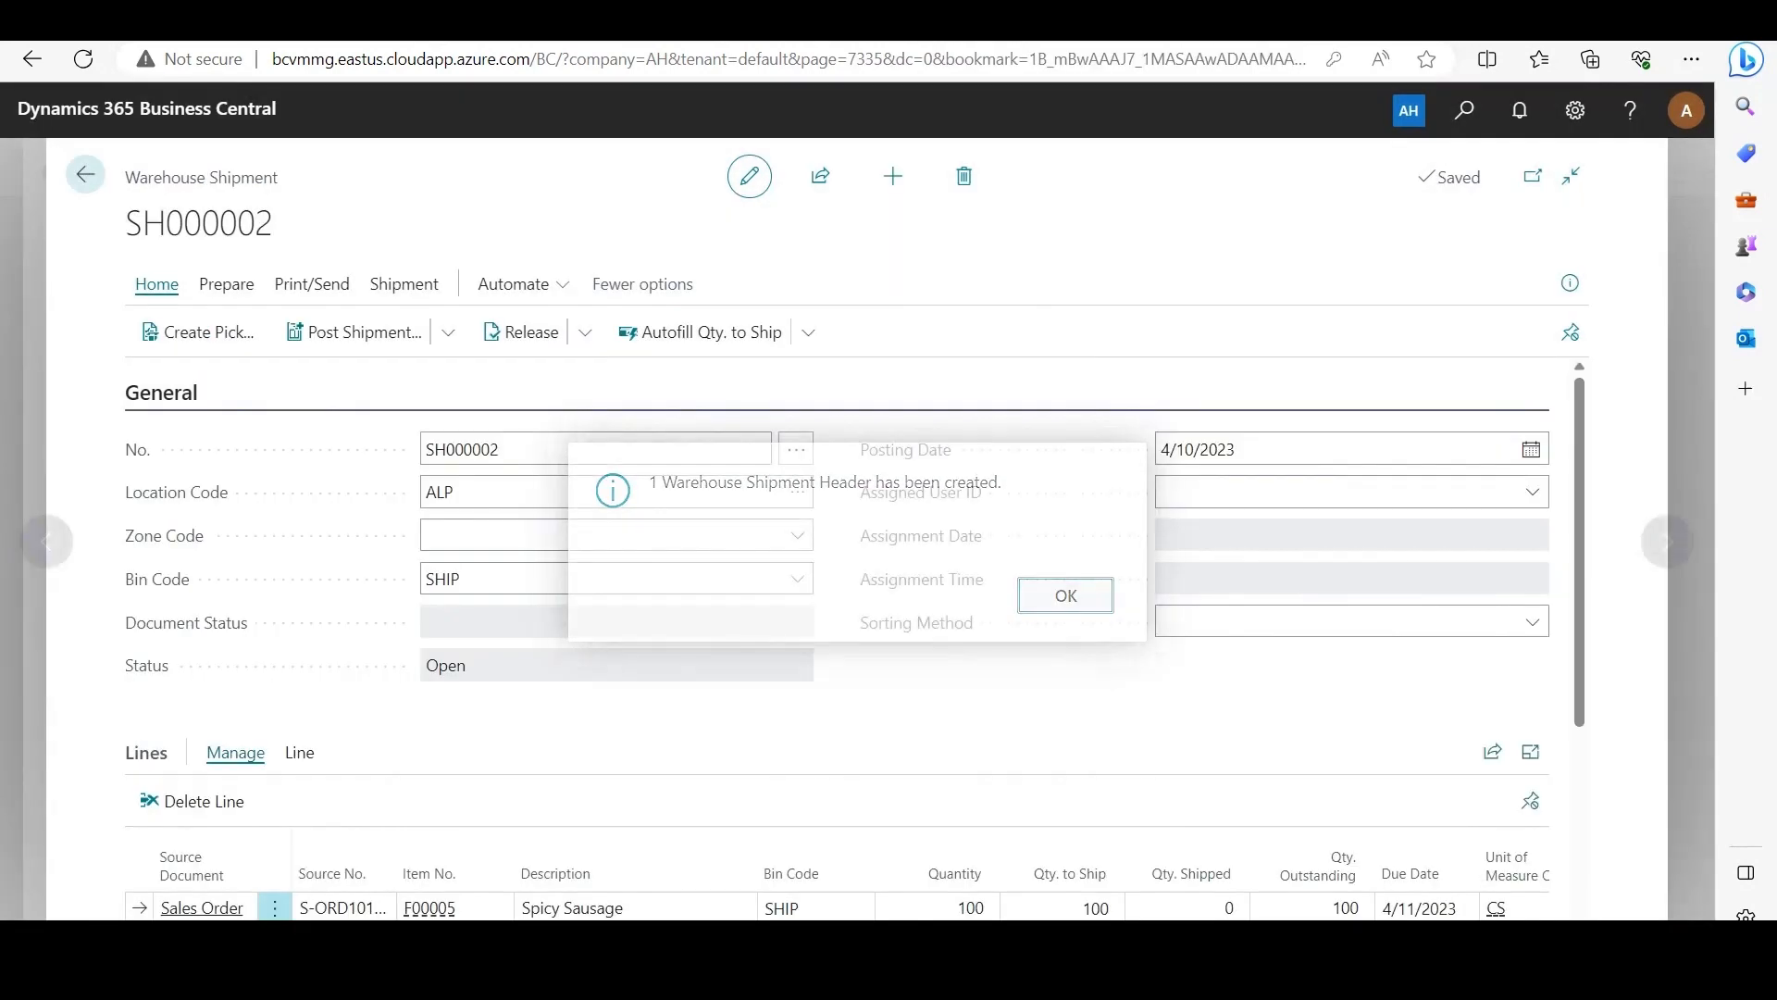
Step: Open item tracking for the Spicy Sausage shipment line and select lot LOT0004 with package PKG0001
scroll(836, 639, "down", 2)
left_click_drag(550, 666, 866, 665)
left_click(1045, 573)
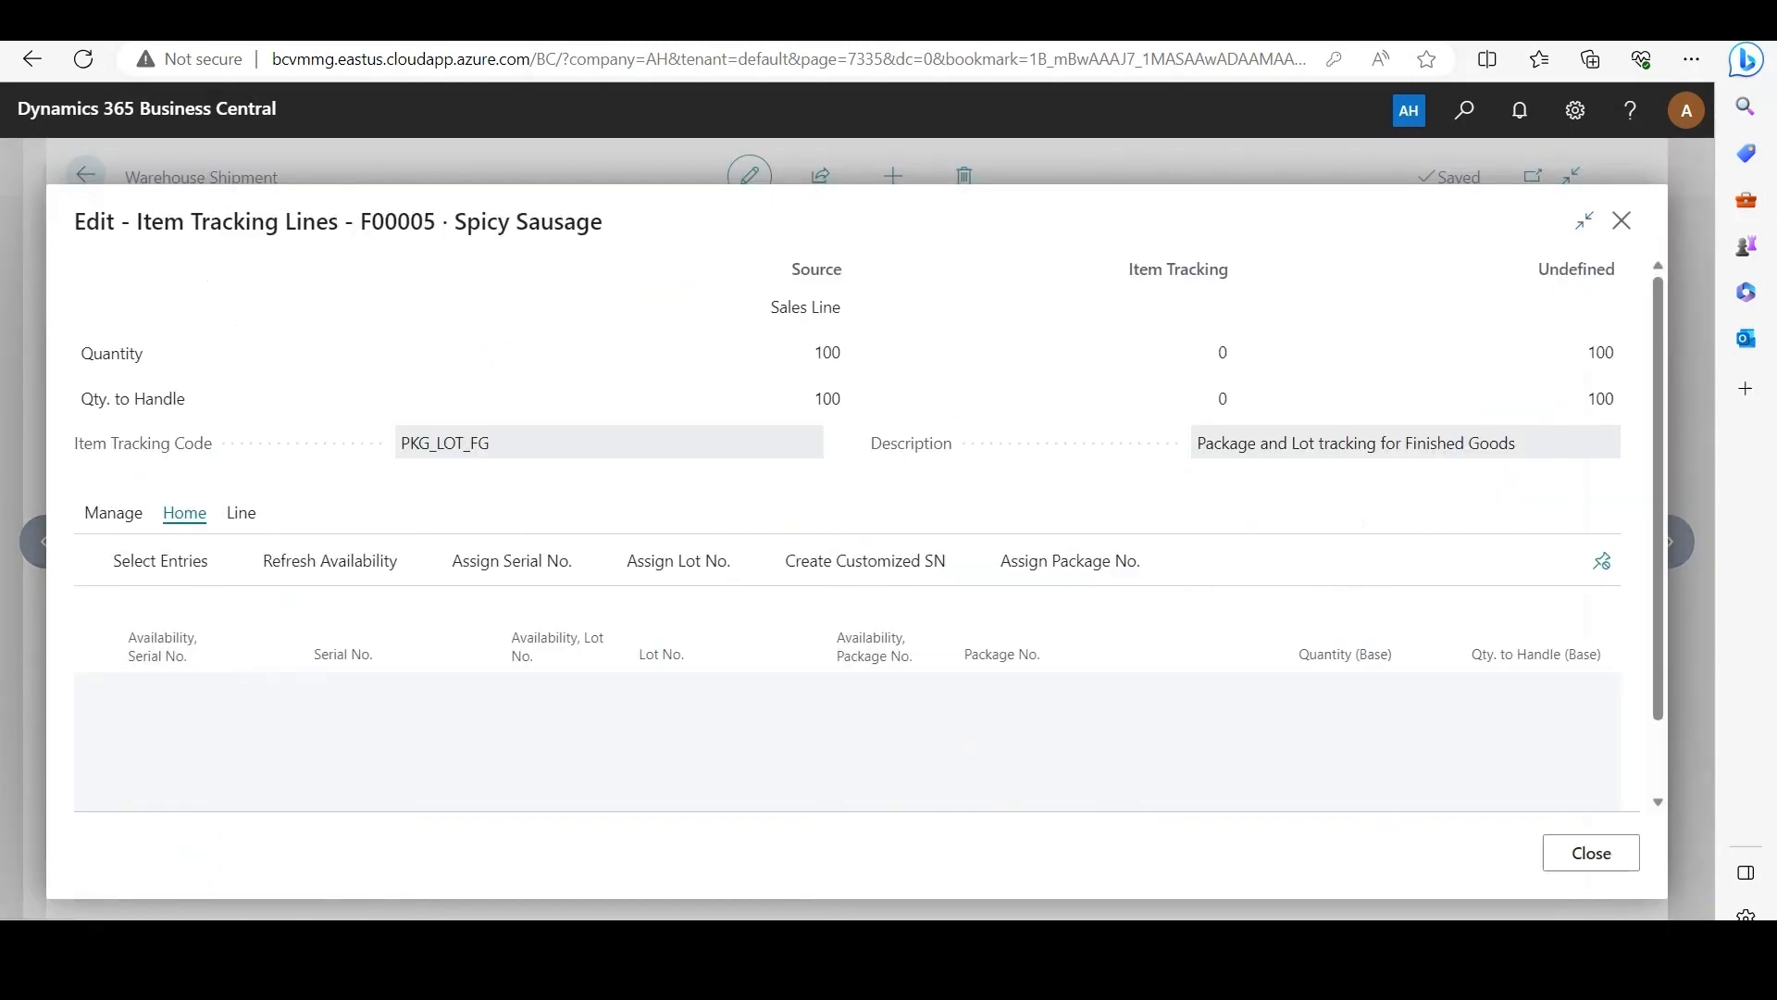
left_click(731, 689)
left_click(814, 689)
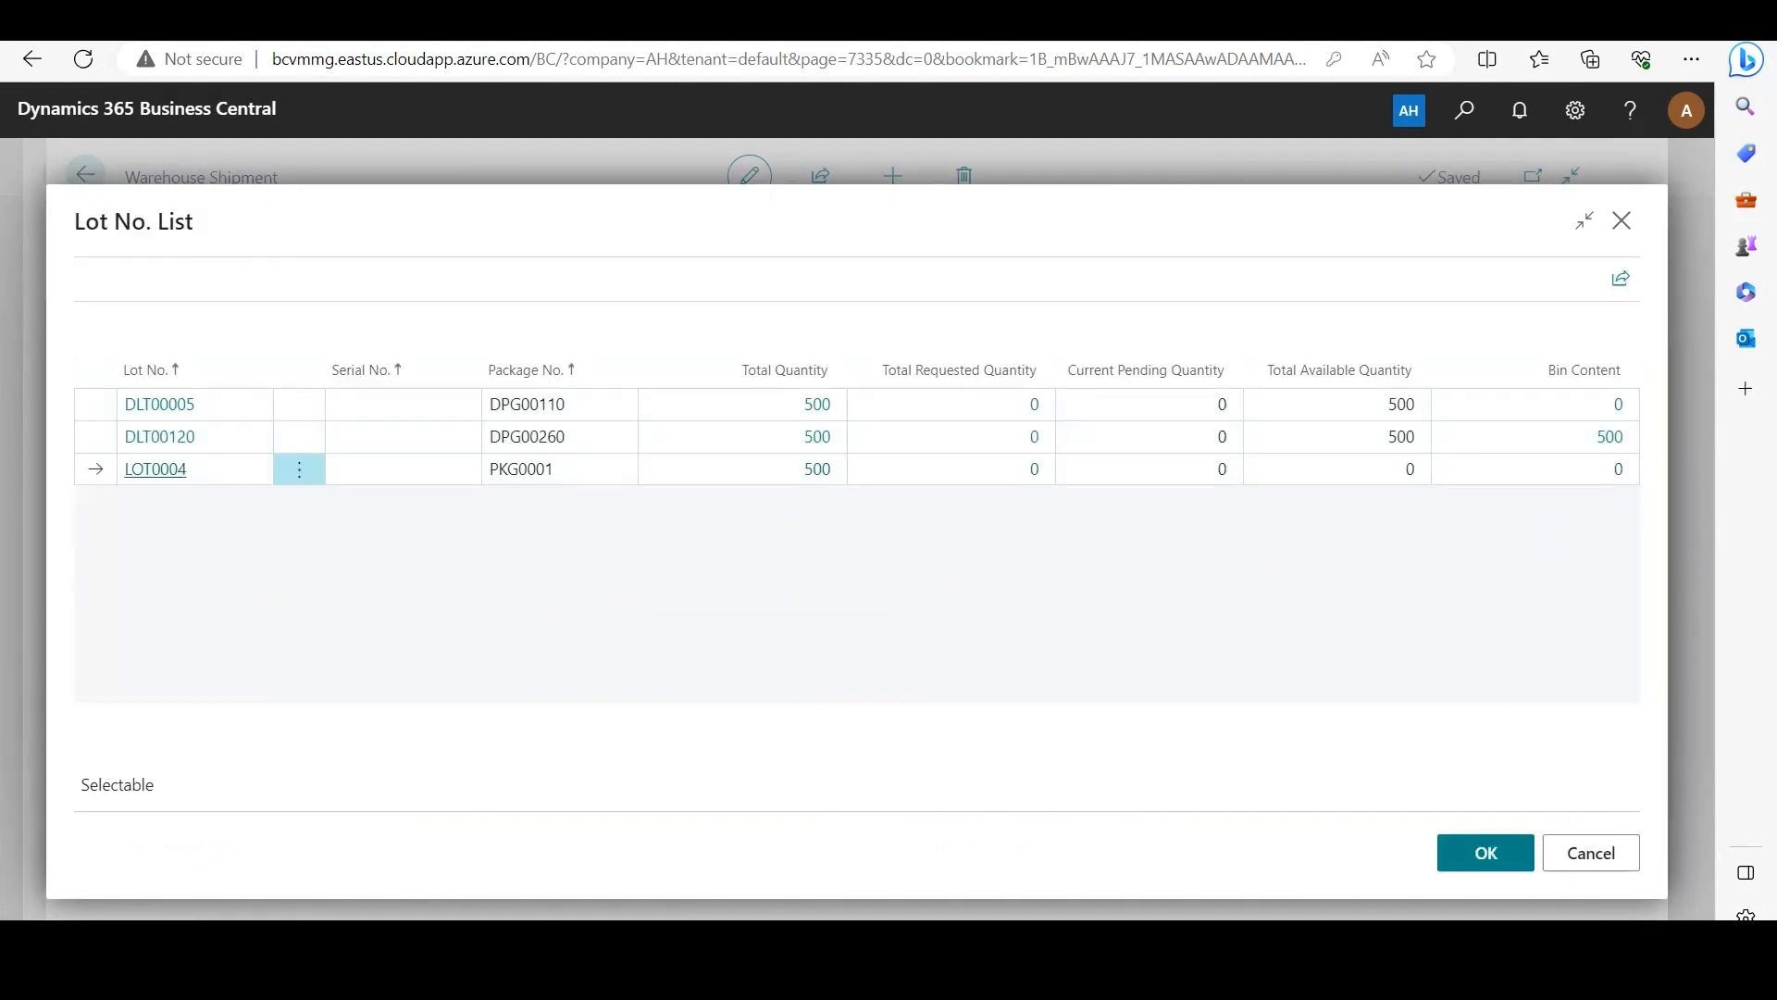
left_click(155, 469)
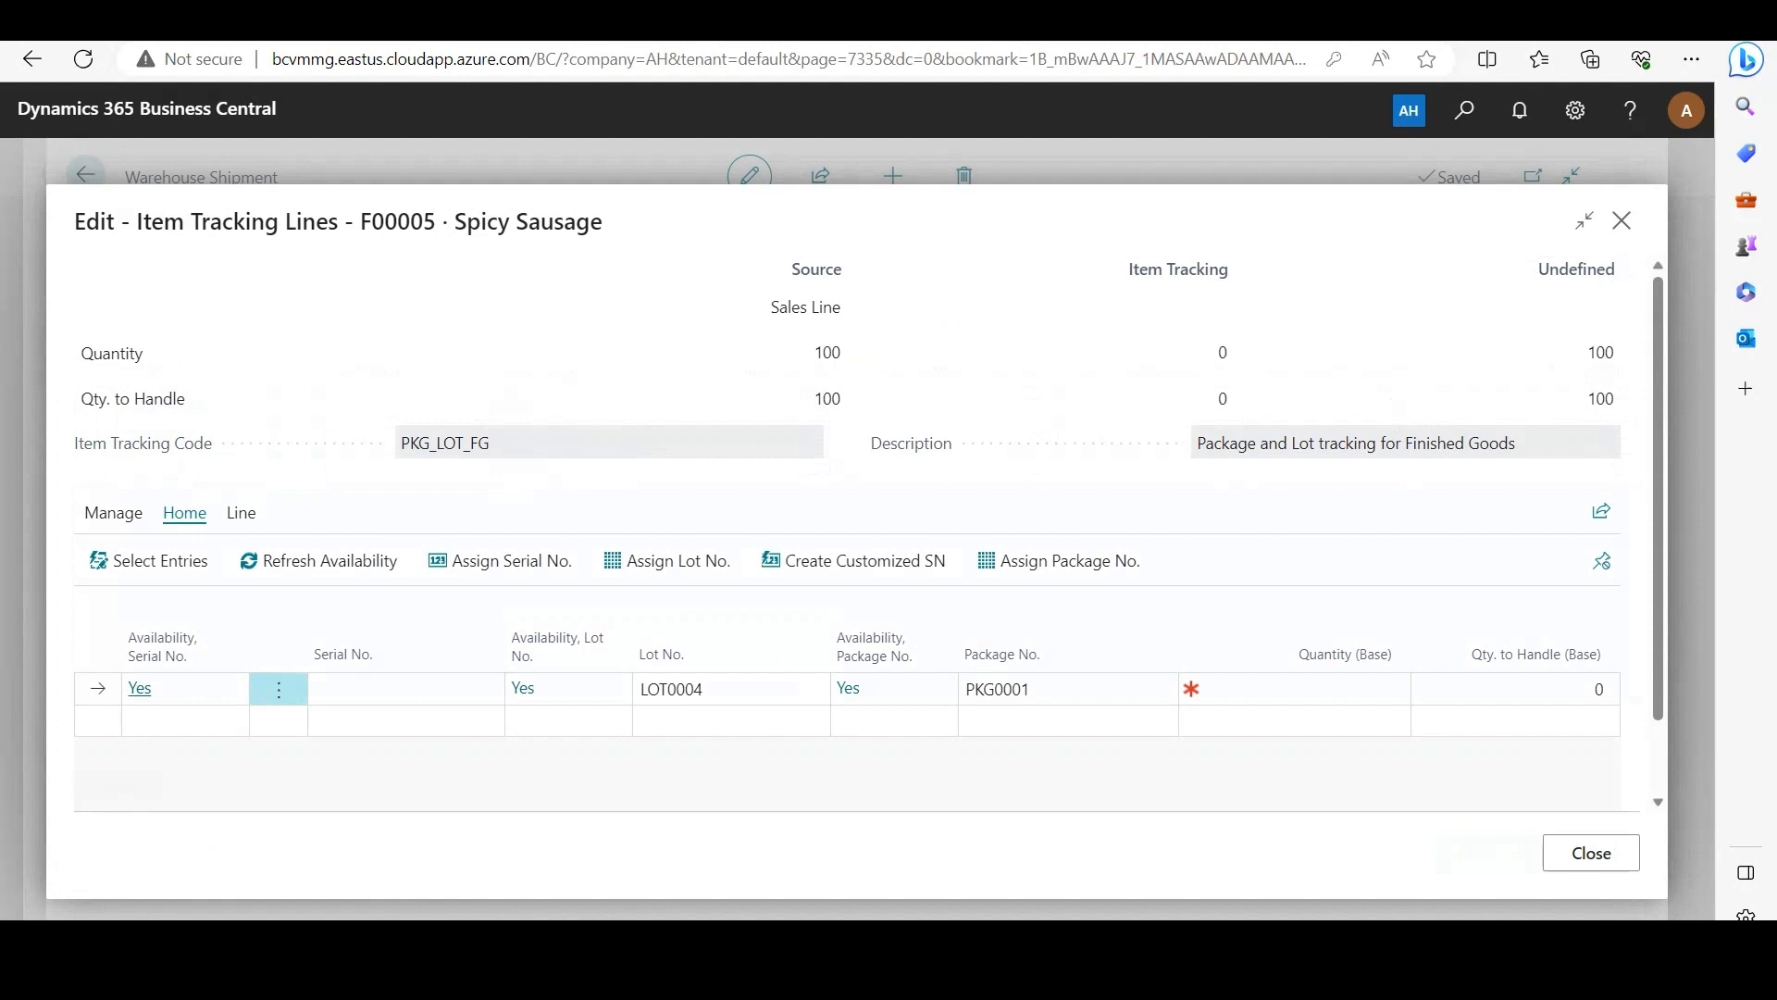
Step: Set the tracked quantity of LOT0004 to 100 and try to post the warehouse shipment
left_click(1306, 688)
type("100")
left_click(1590, 852)
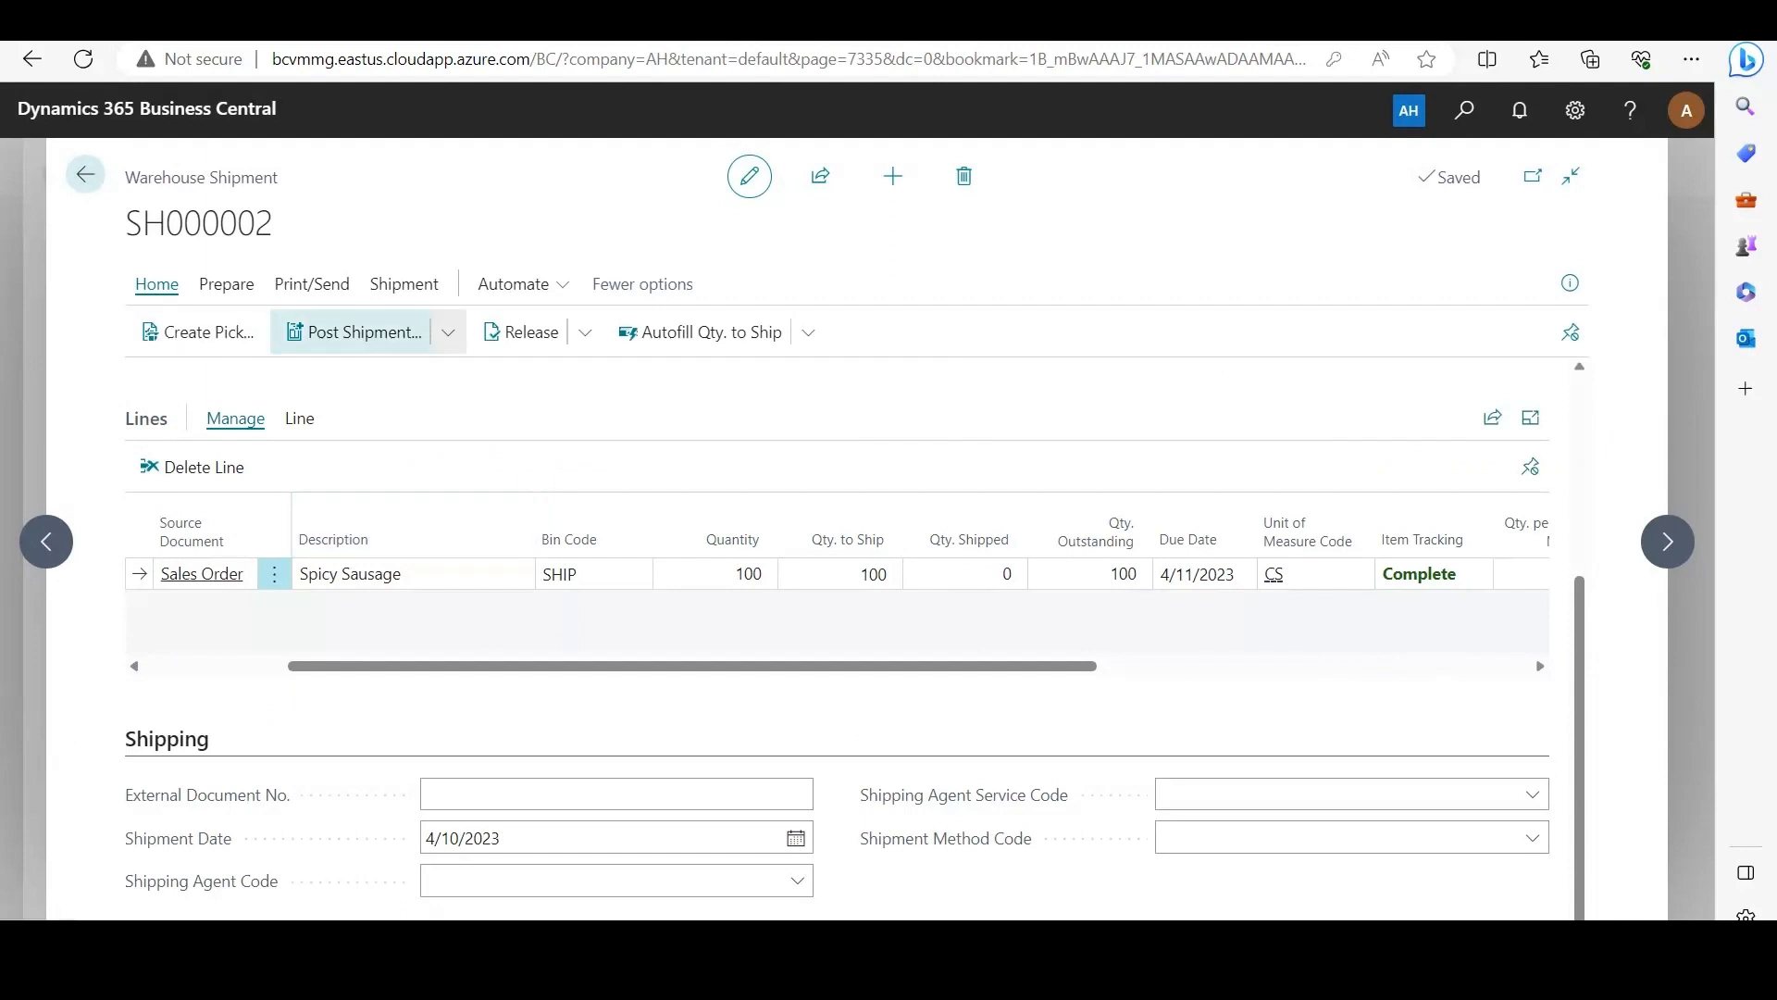
left_click(354, 331)
key("Return")
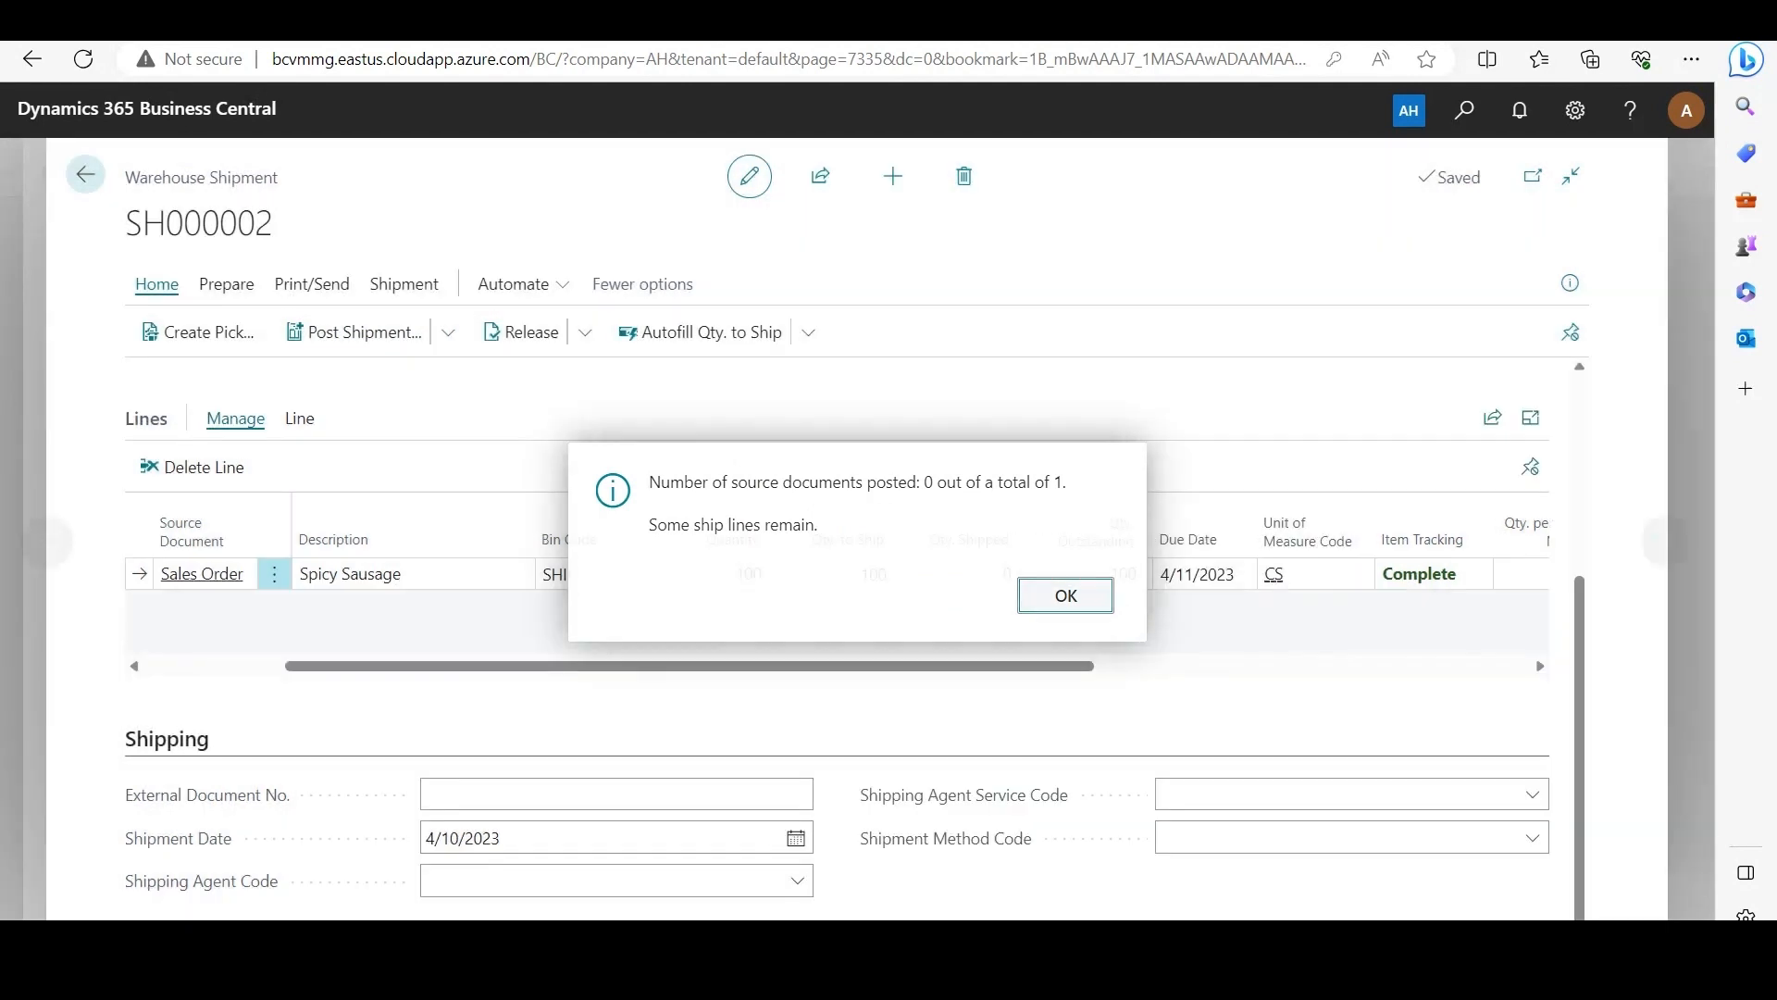
Step: Preview the posting of the Spicy Sausage warehouse shipment, examine its error messages, and return to the home page
left_click(448, 332)
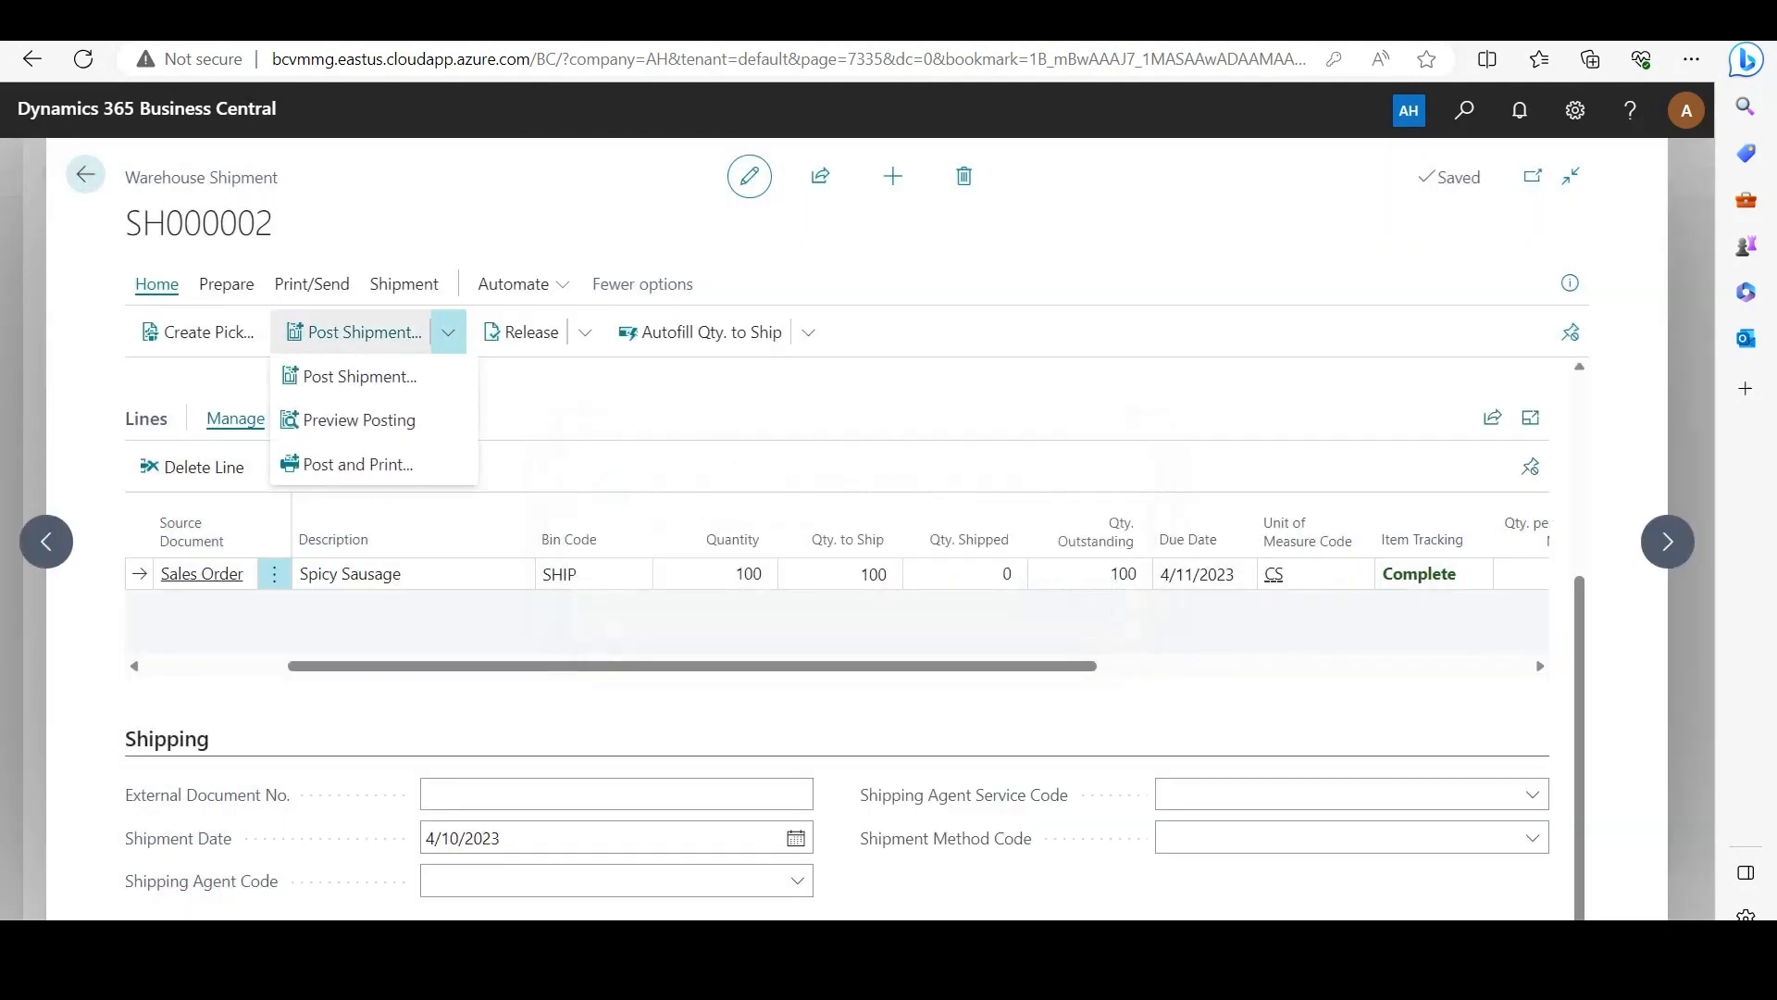
left_click(359, 420)
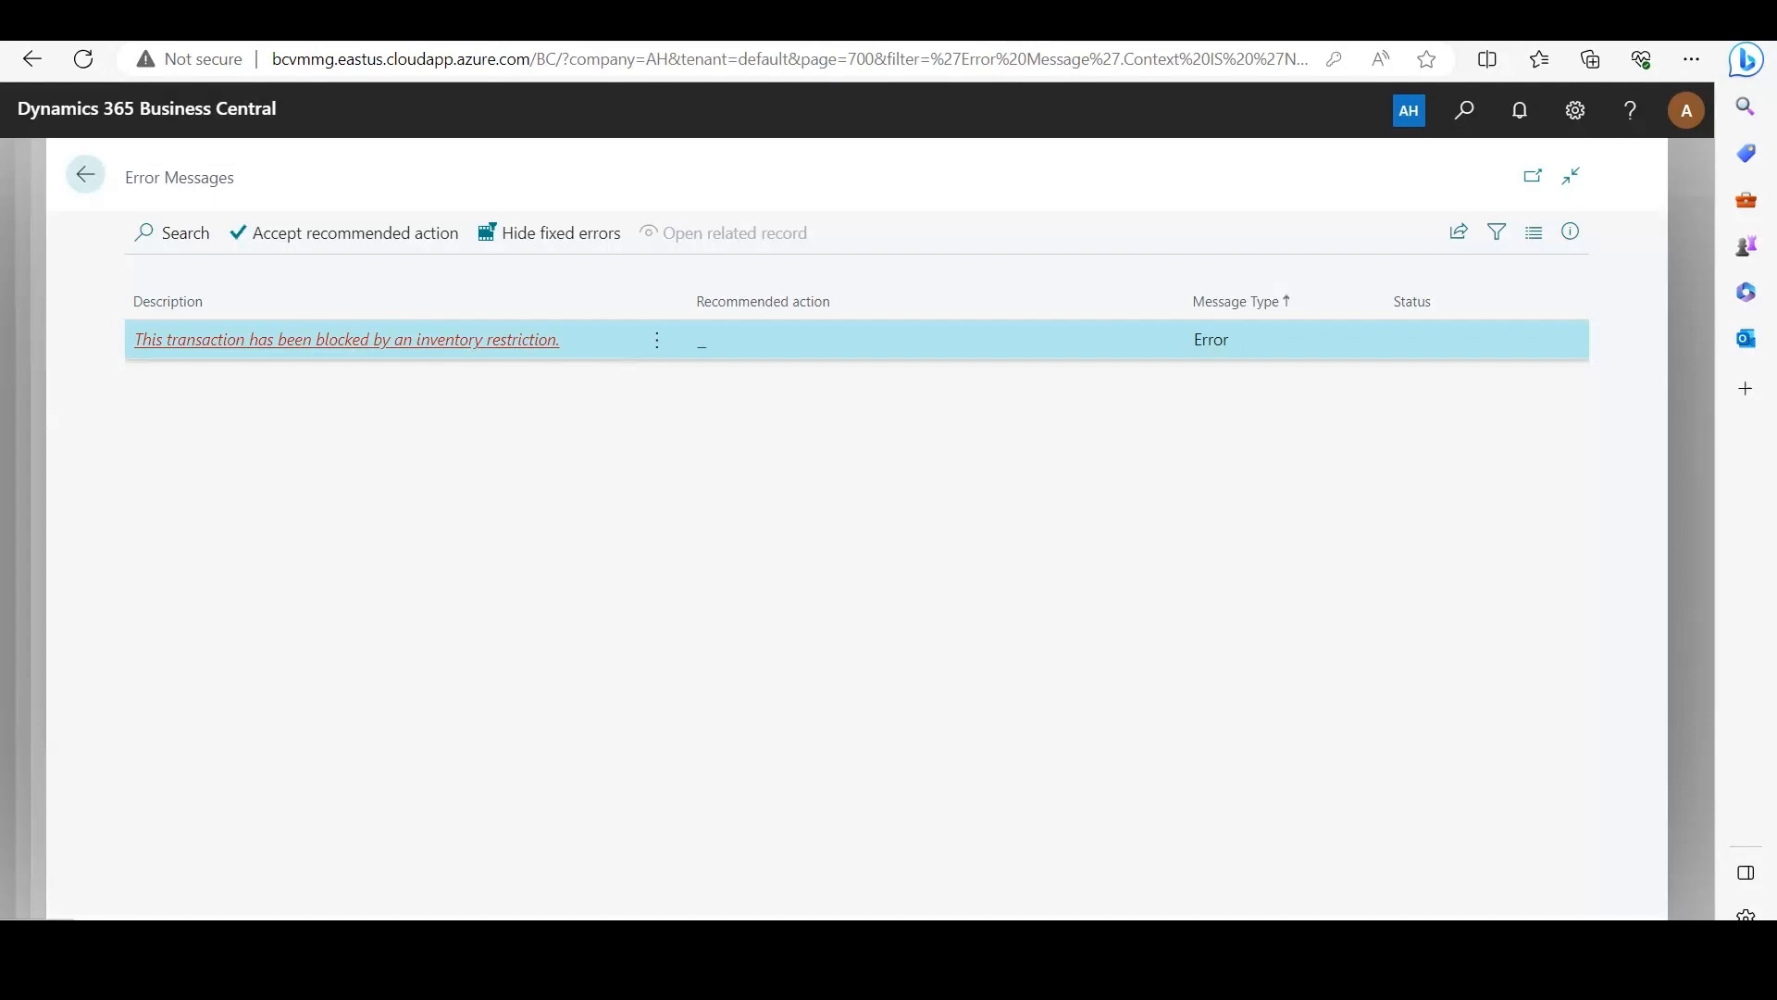
key("Escape")
key("Escape")
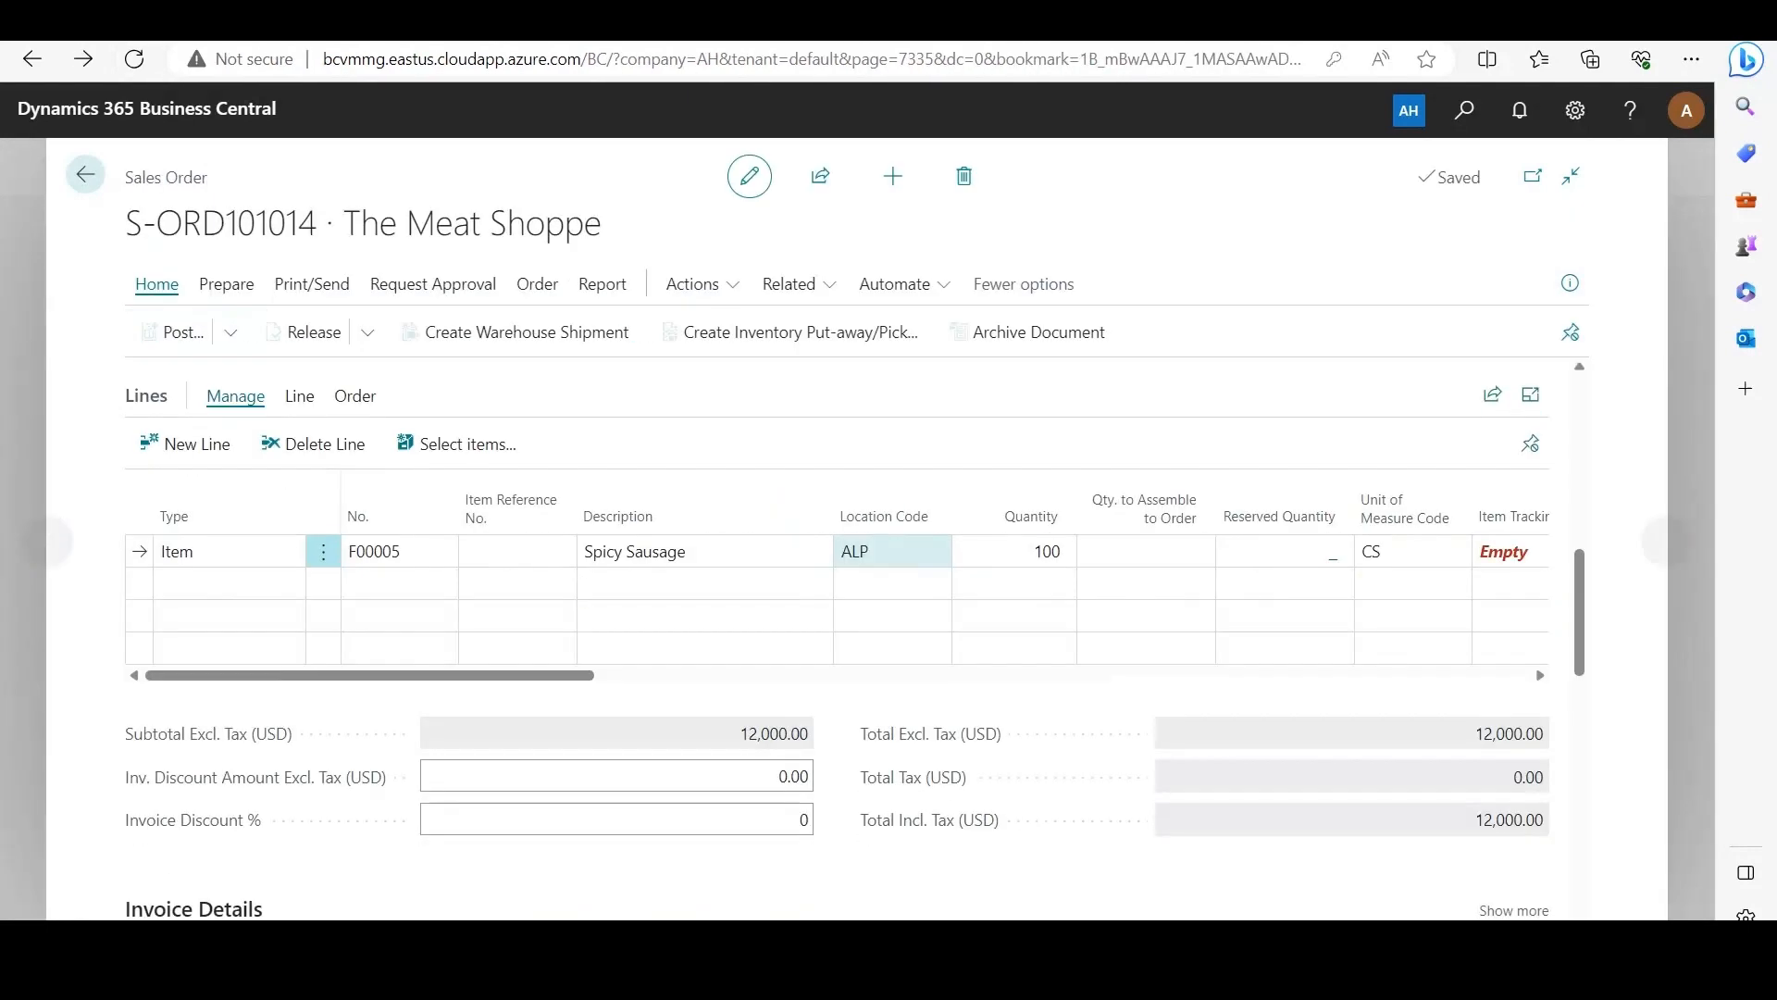
key("Escape")
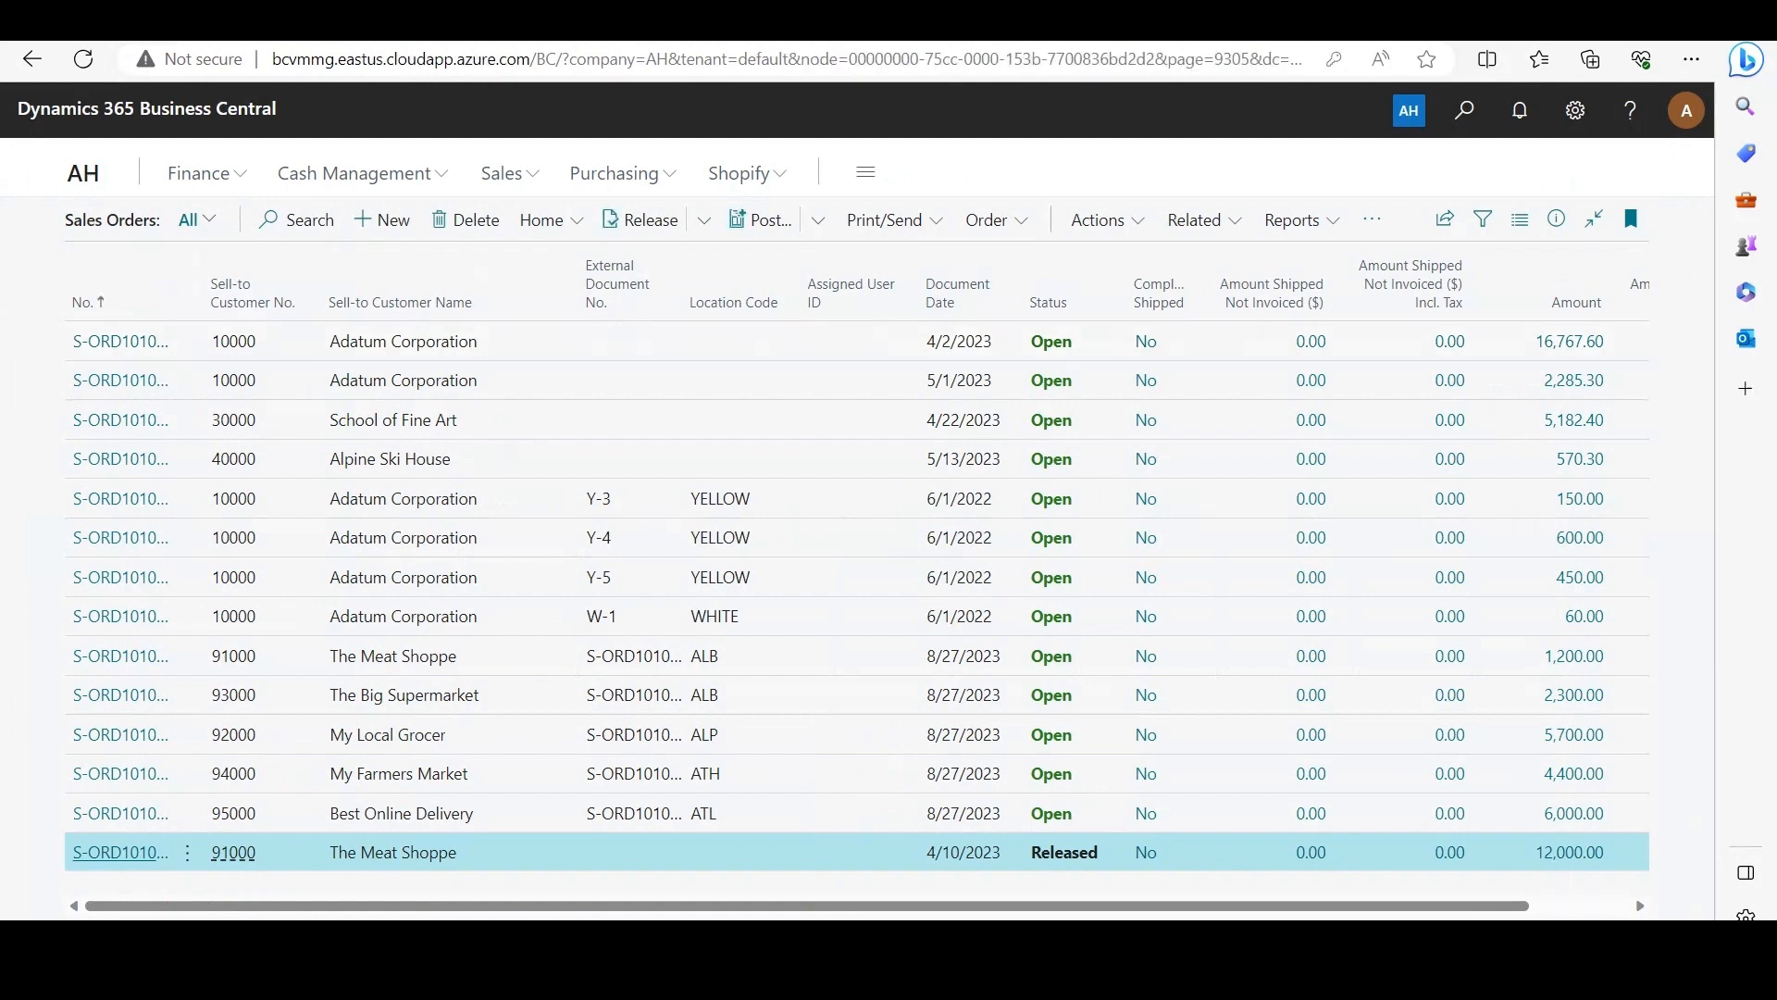
key("Escape")
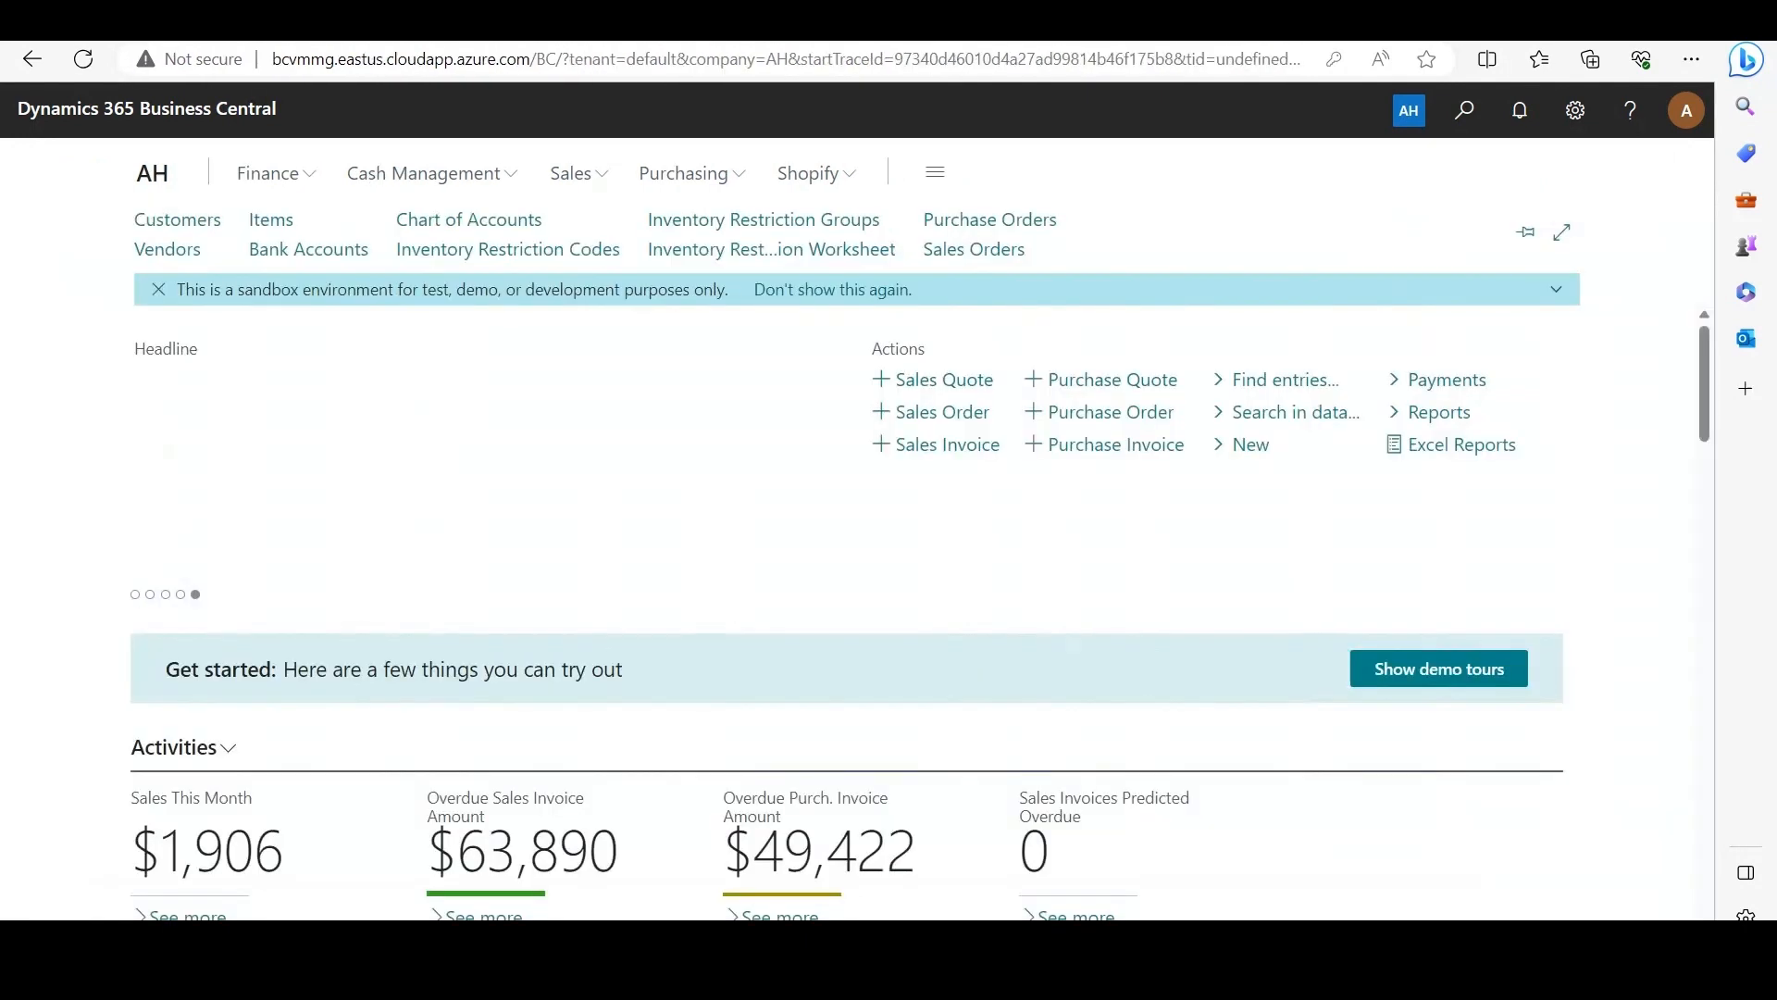
Step: Find and open the Item Reclassification Journals page with the DEFAULT batch
key("alt+q")
type("i")
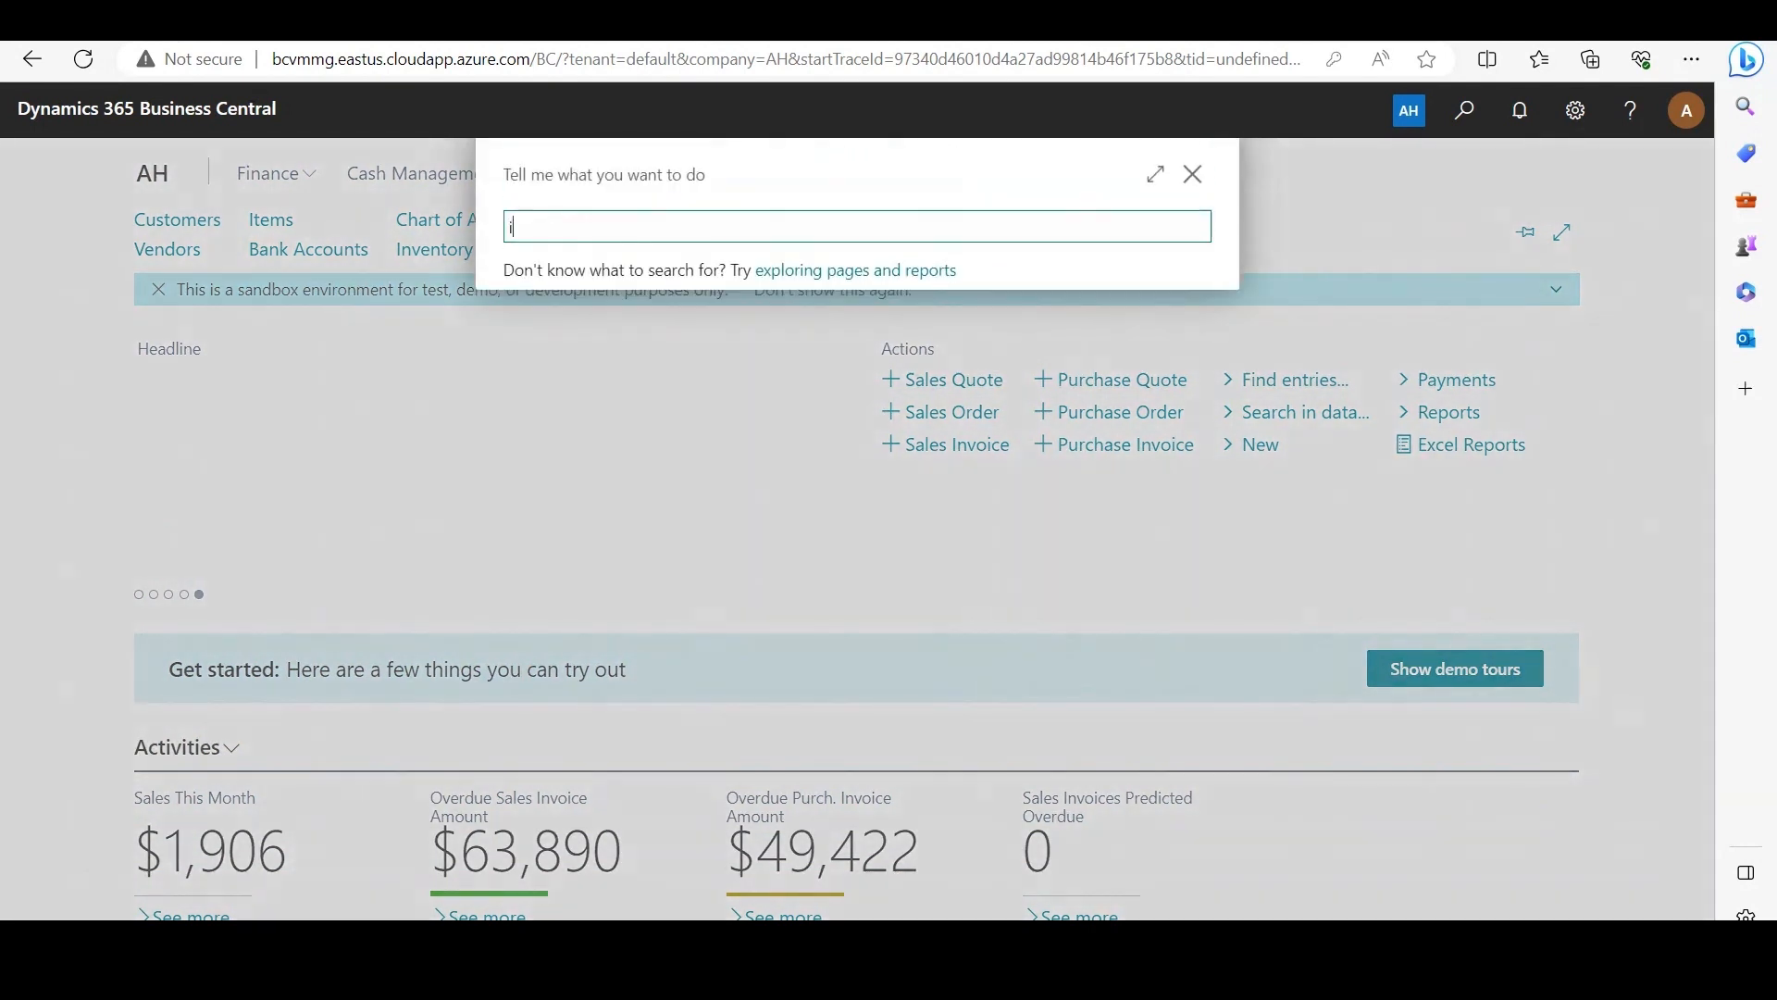
type("tem reclas")
key("Down")
key("Return")
left_click(814, 254)
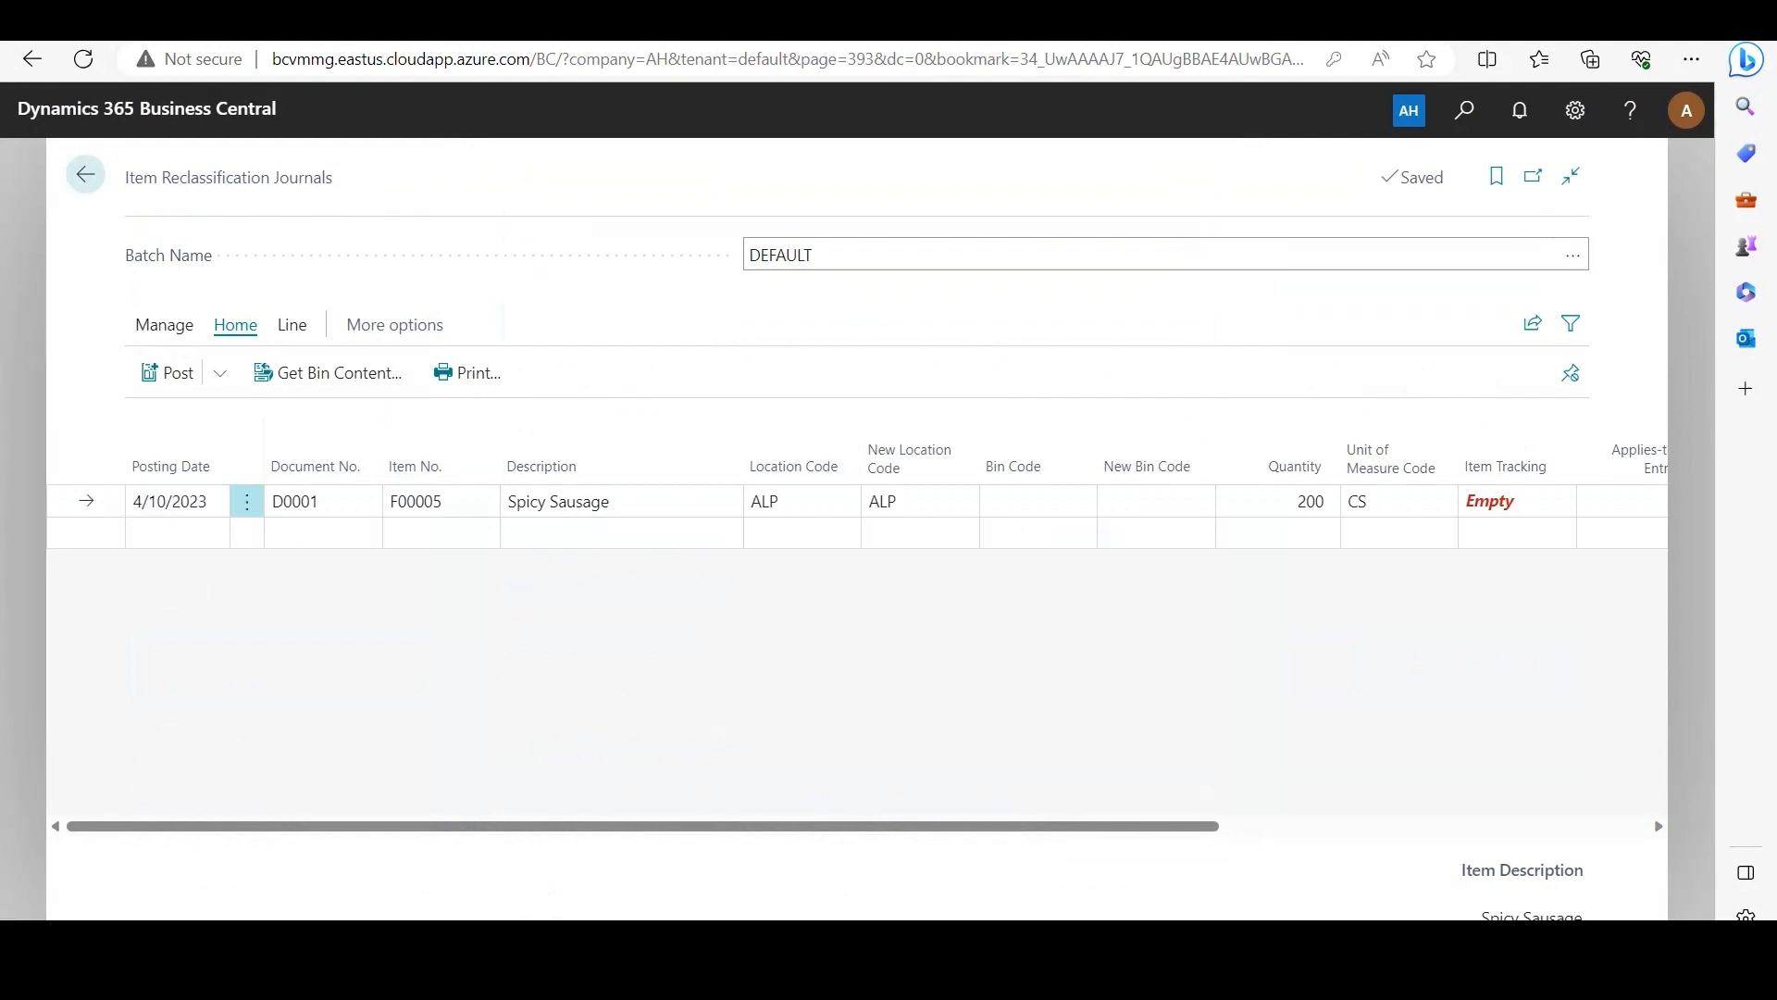
Step: Set the Spicy Sausage reclassification line's bin code to RECEIVE and its new bin code to SHIP
left_click(1080, 501)
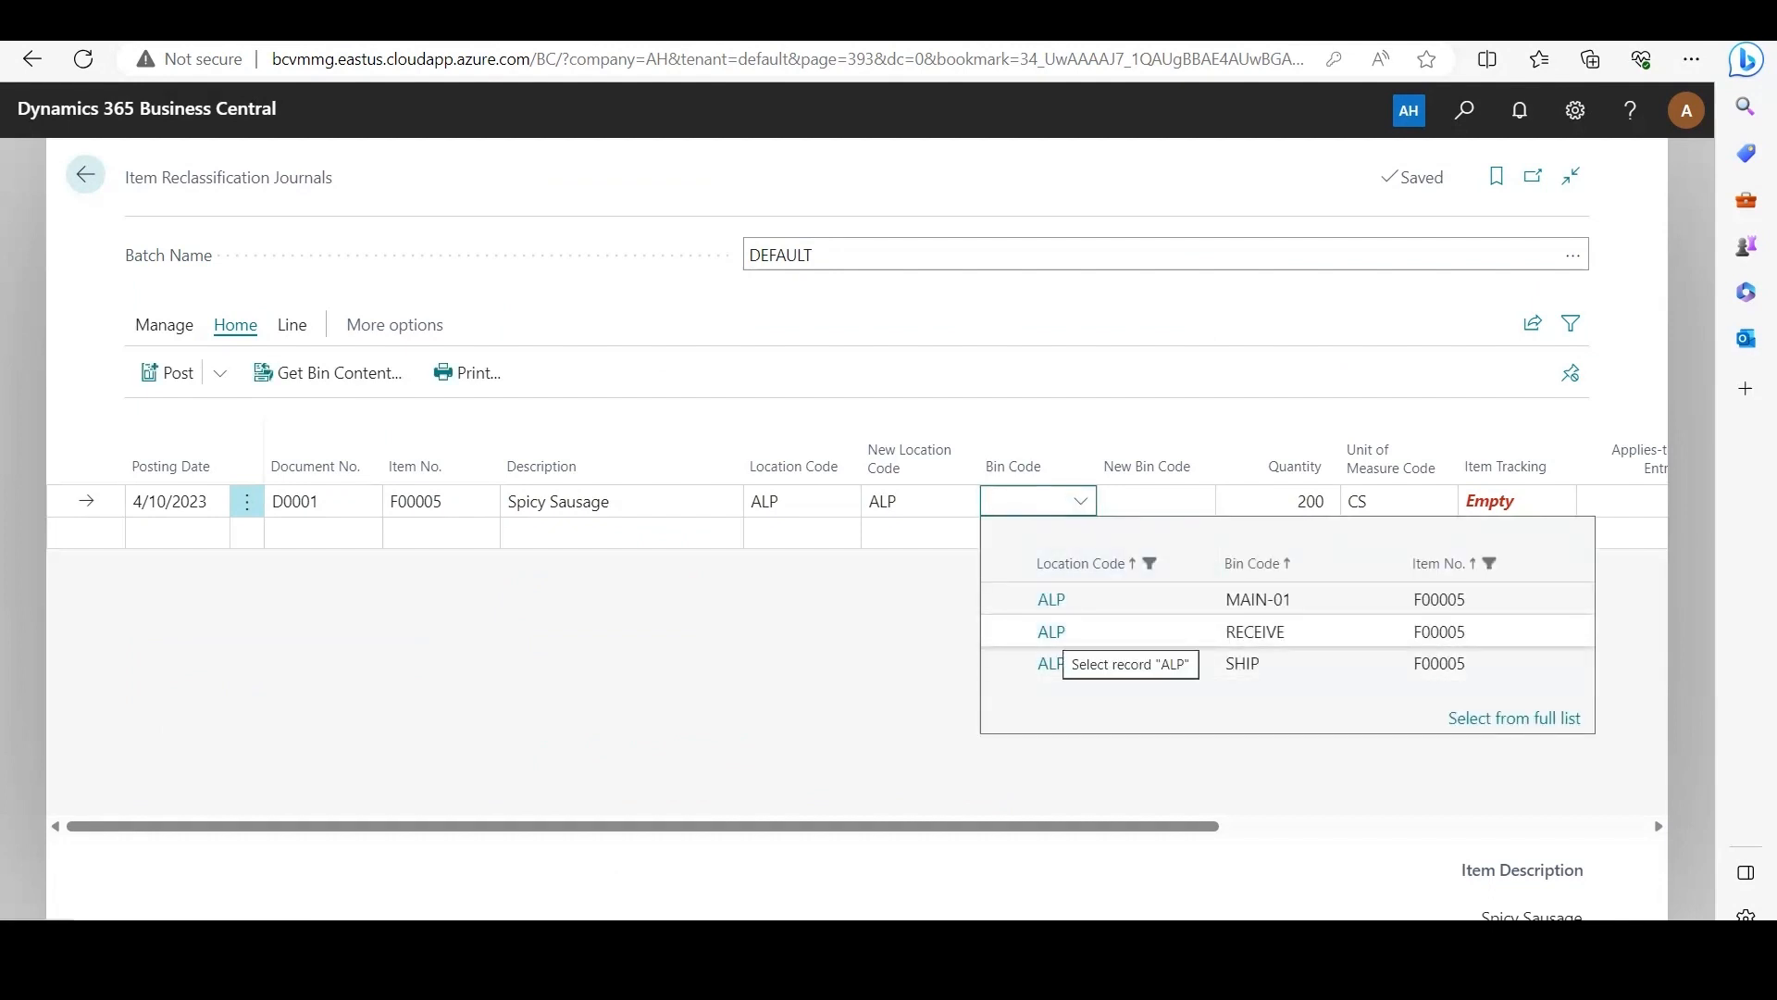
left_click(1052, 632)
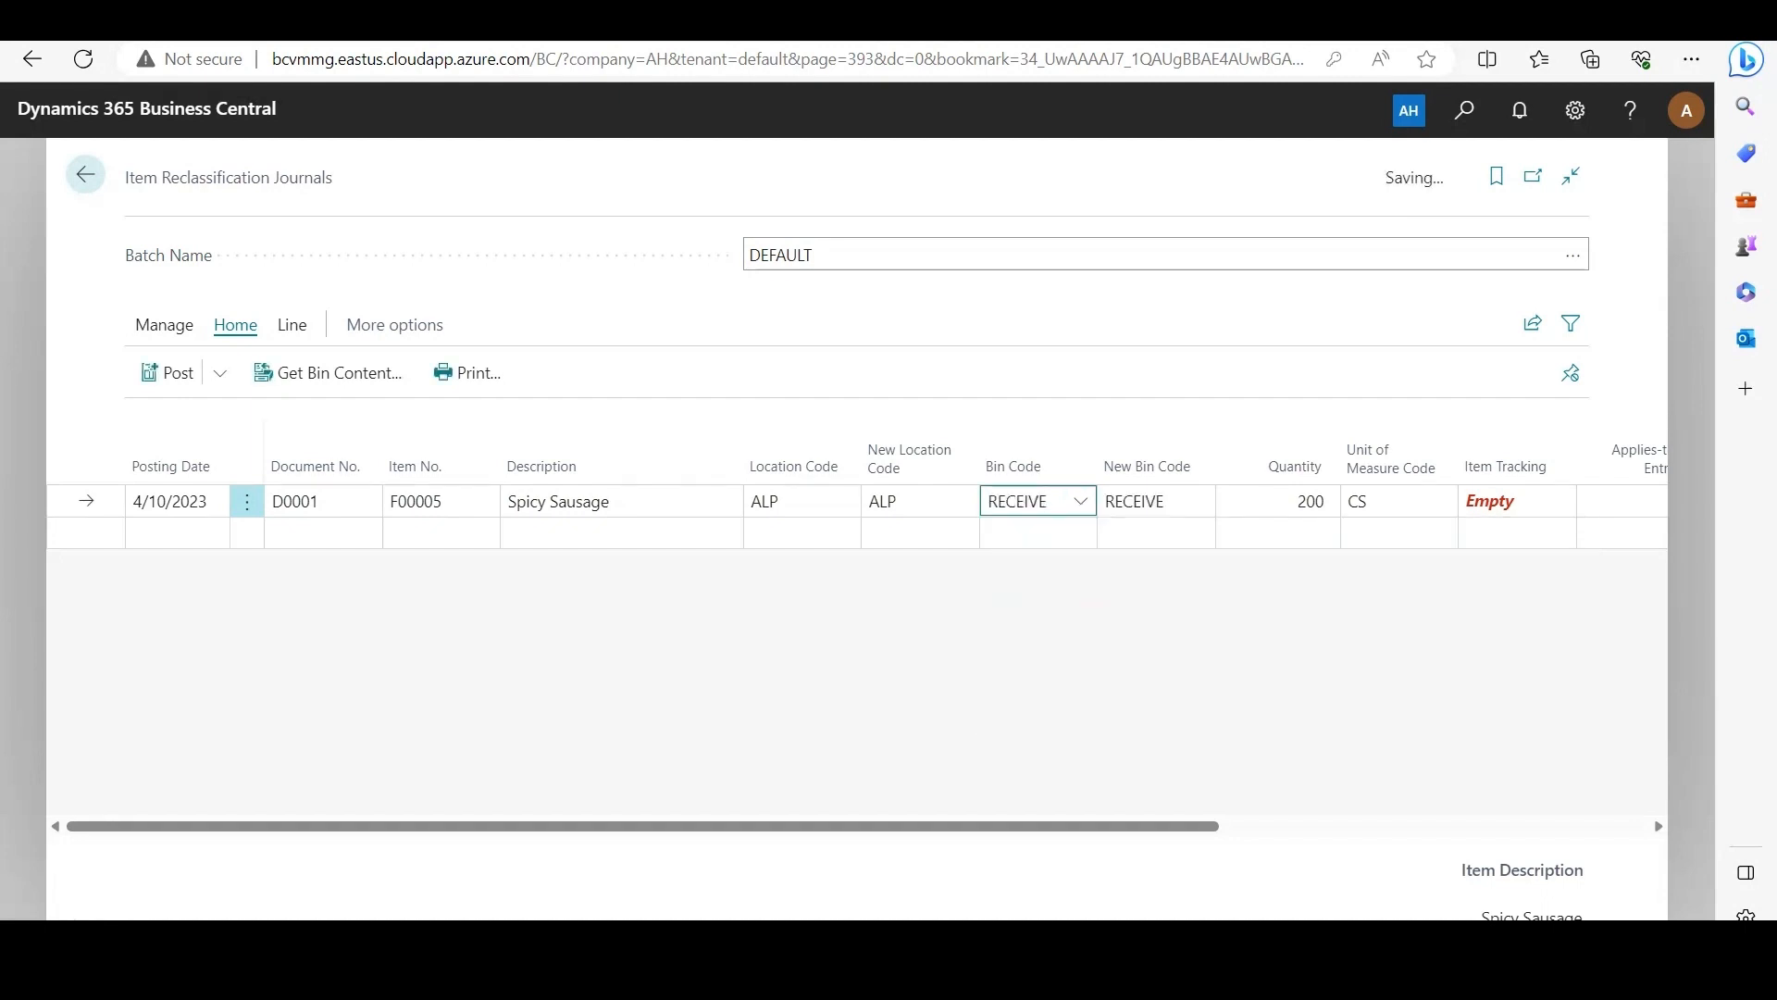
left_click(1159, 501)
left_click(1199, 501)
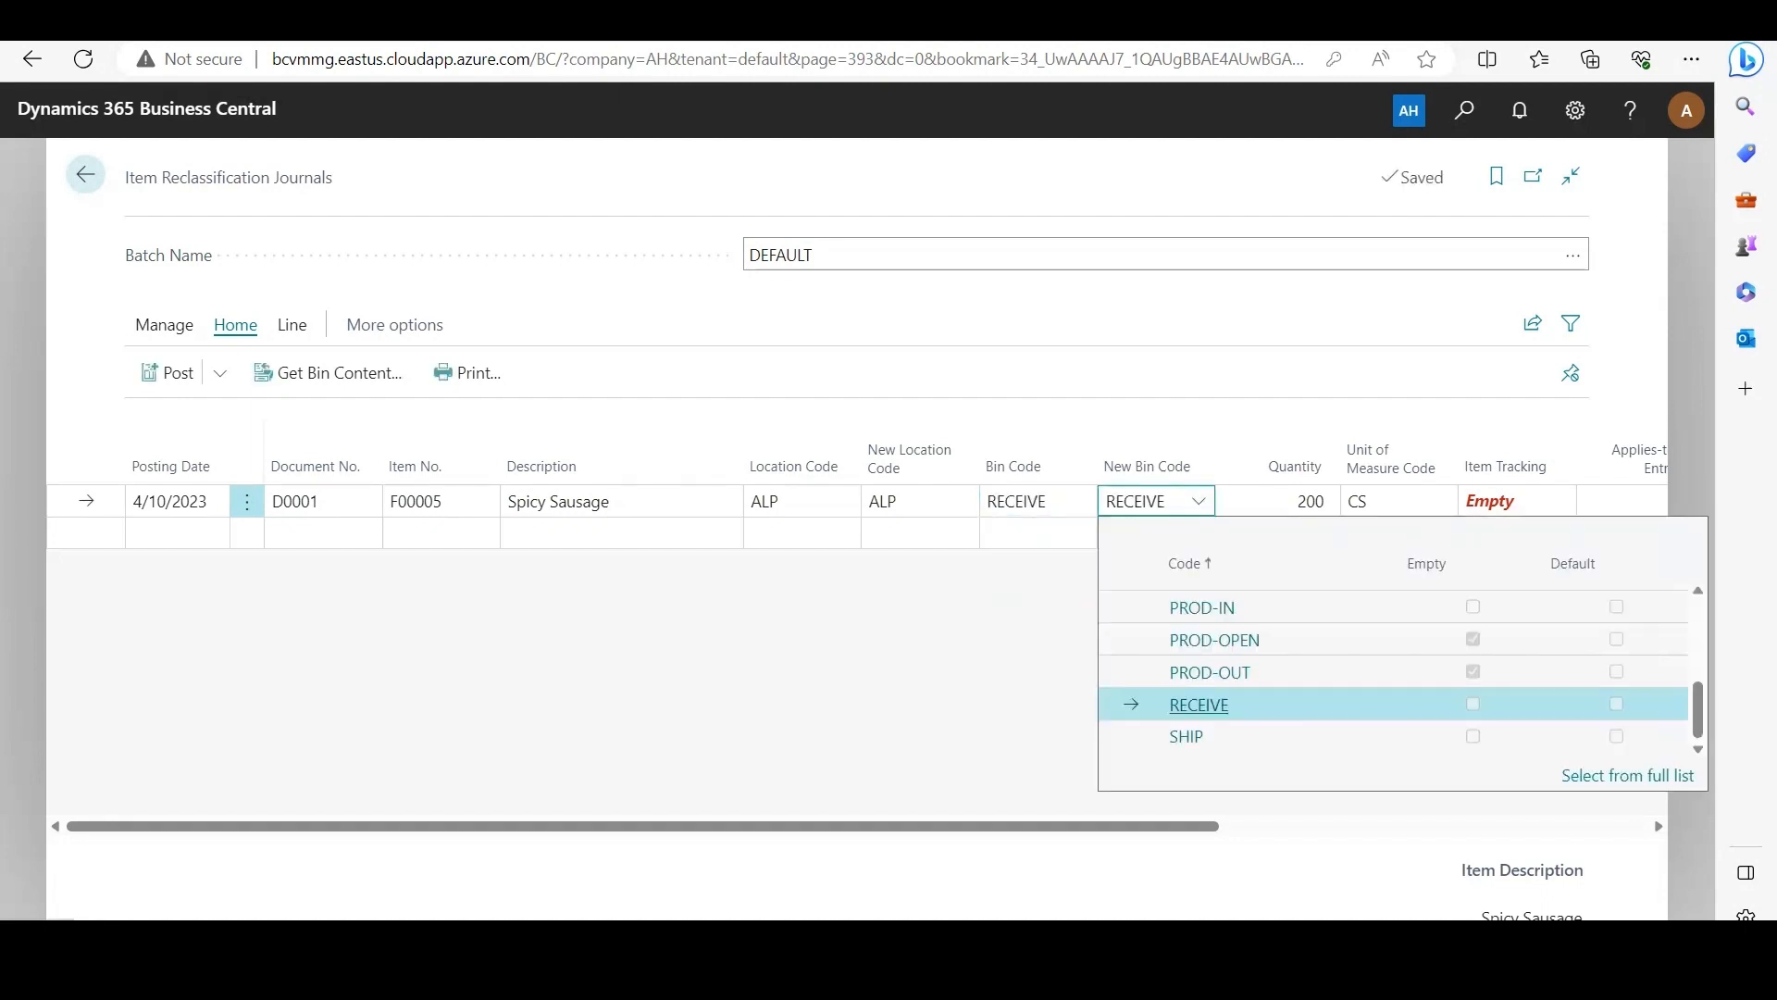
left_click(1187, 737)
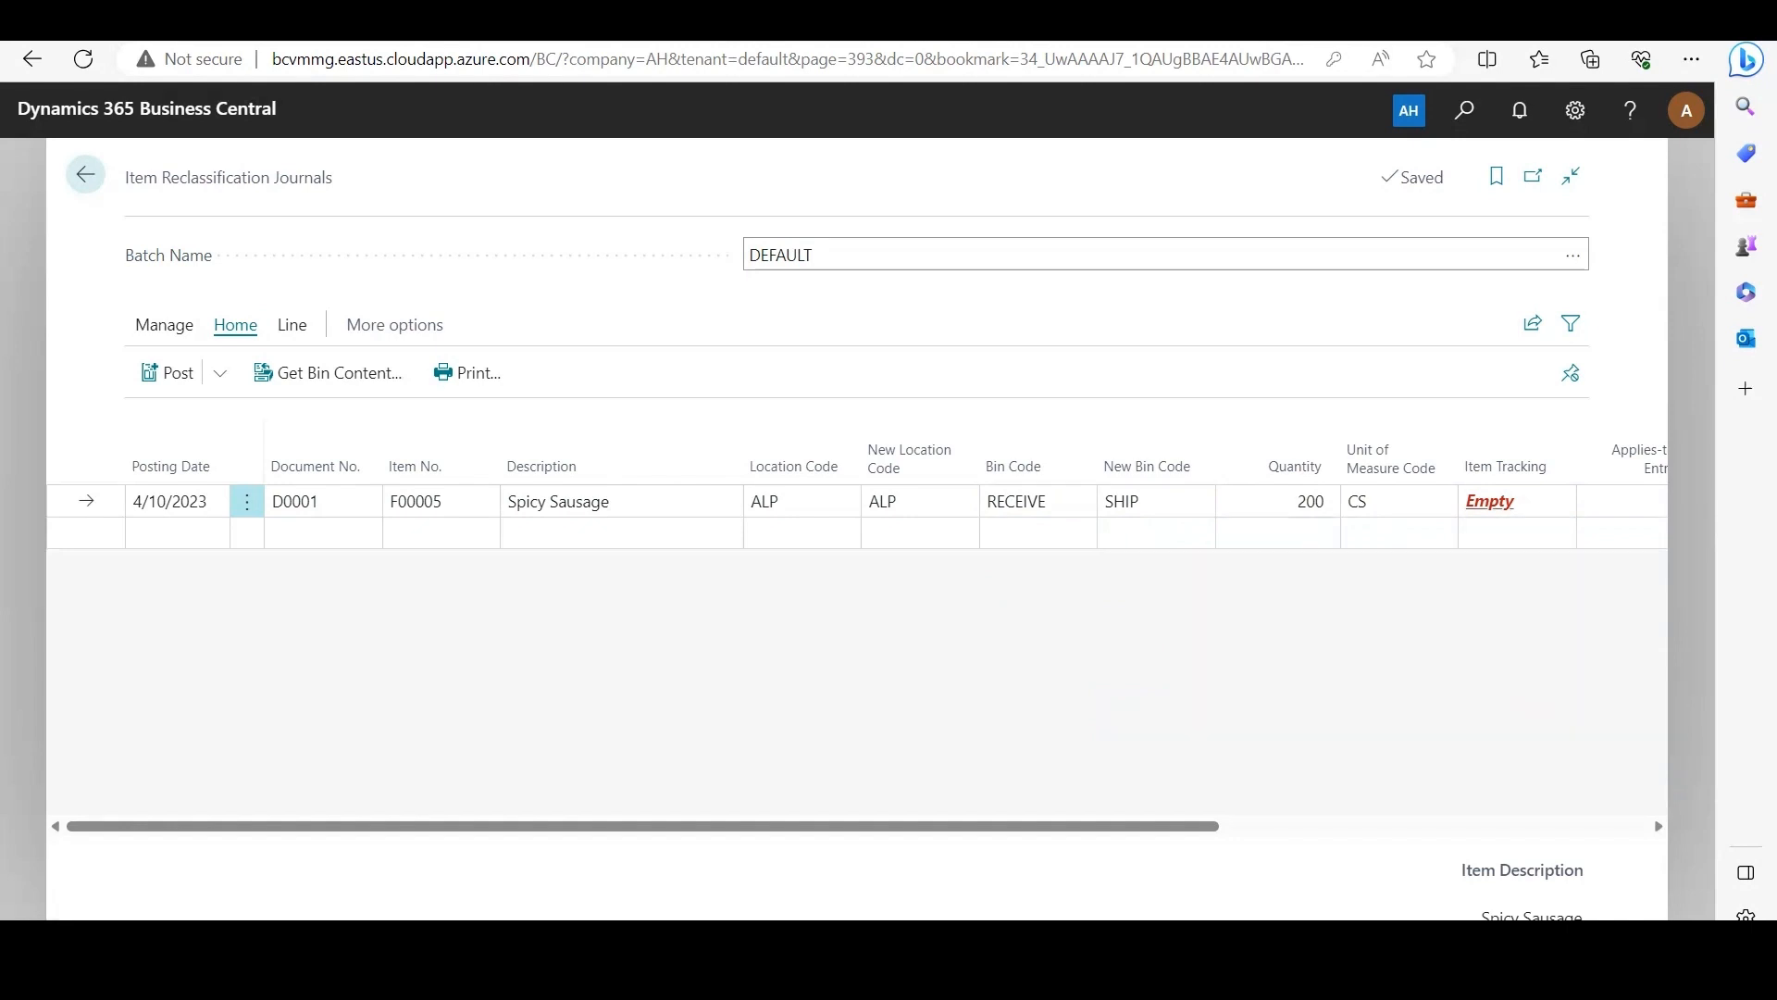
Step: Assign item tracking to the reclassification line with lot LOT0004, package PKG0001 and a quantity of 200
left_click(1489, 501)
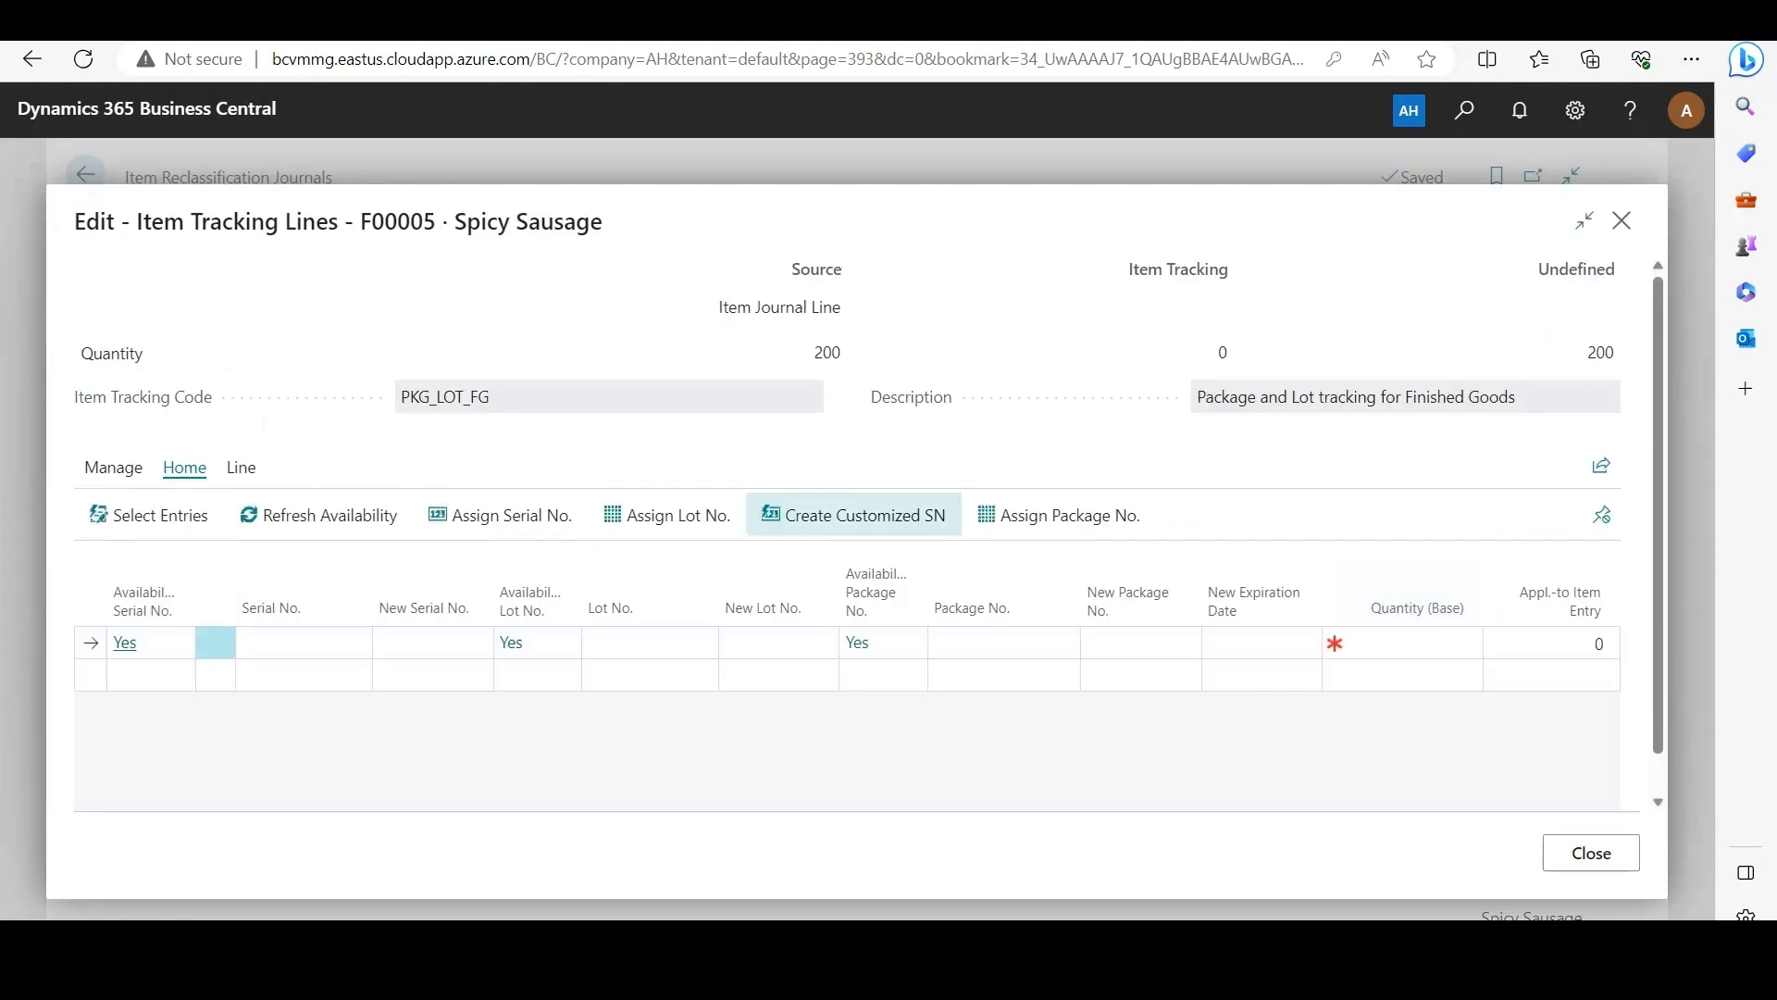
left_click(648, 642)
left_click(706, 642)
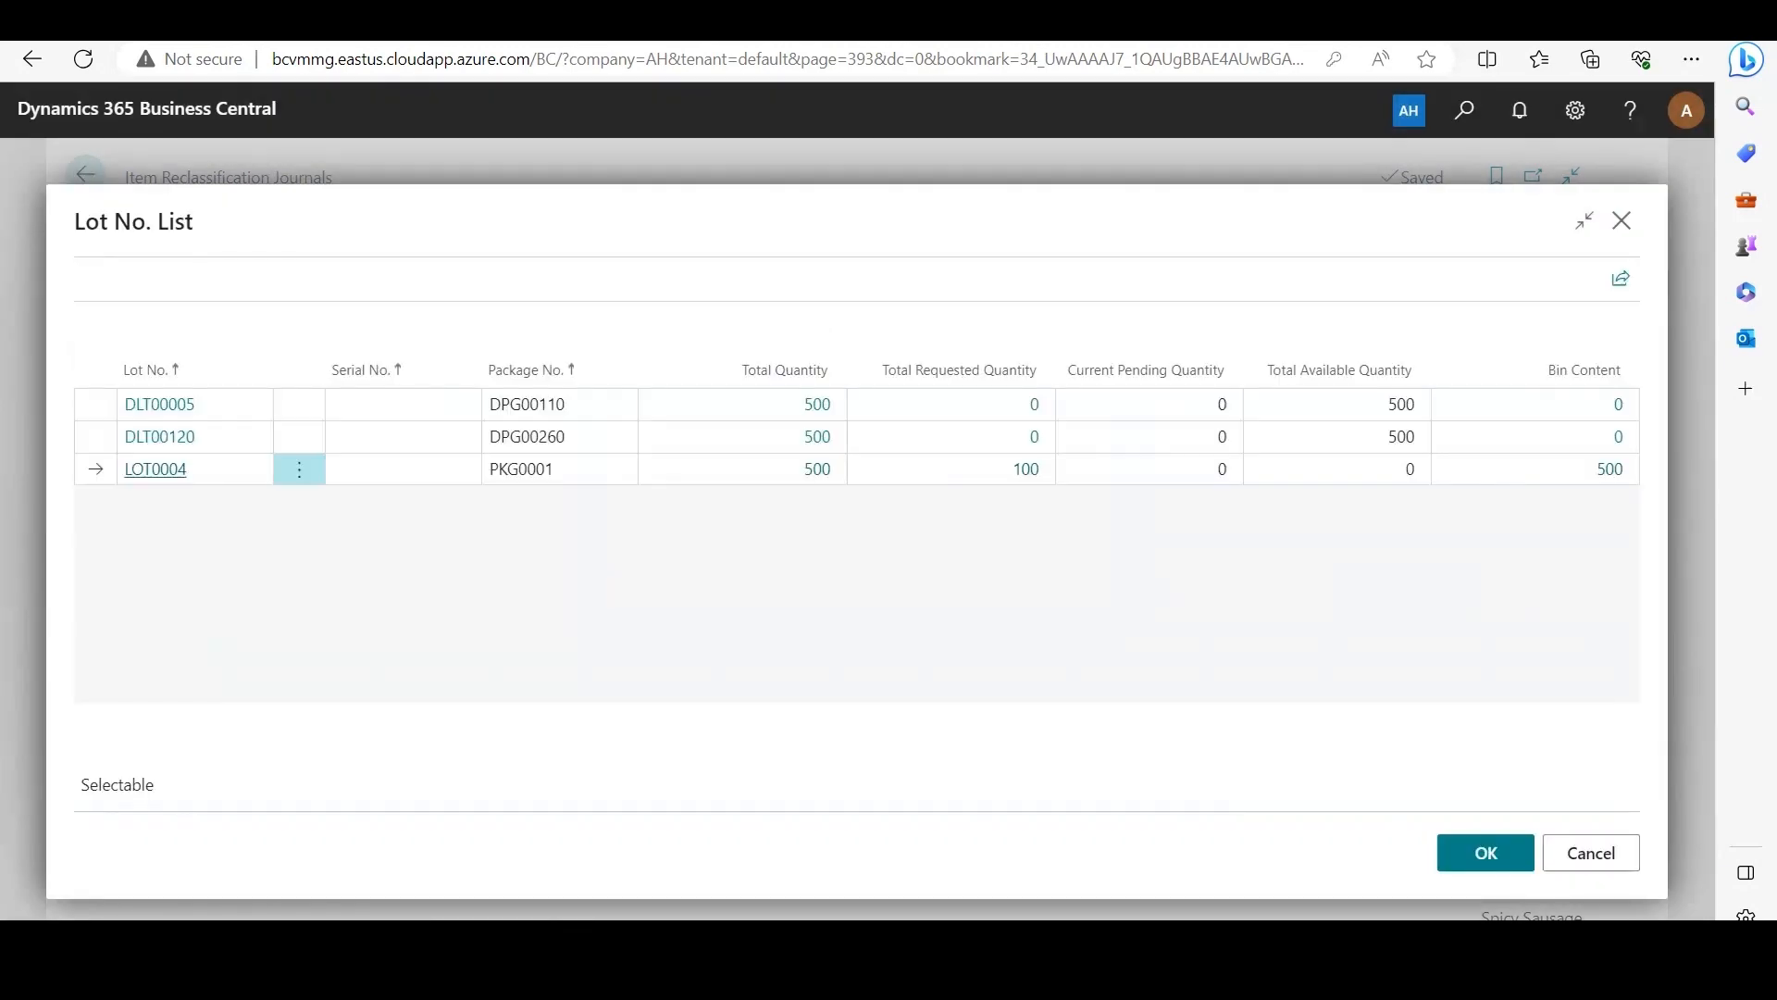
left_click(1485, 853)
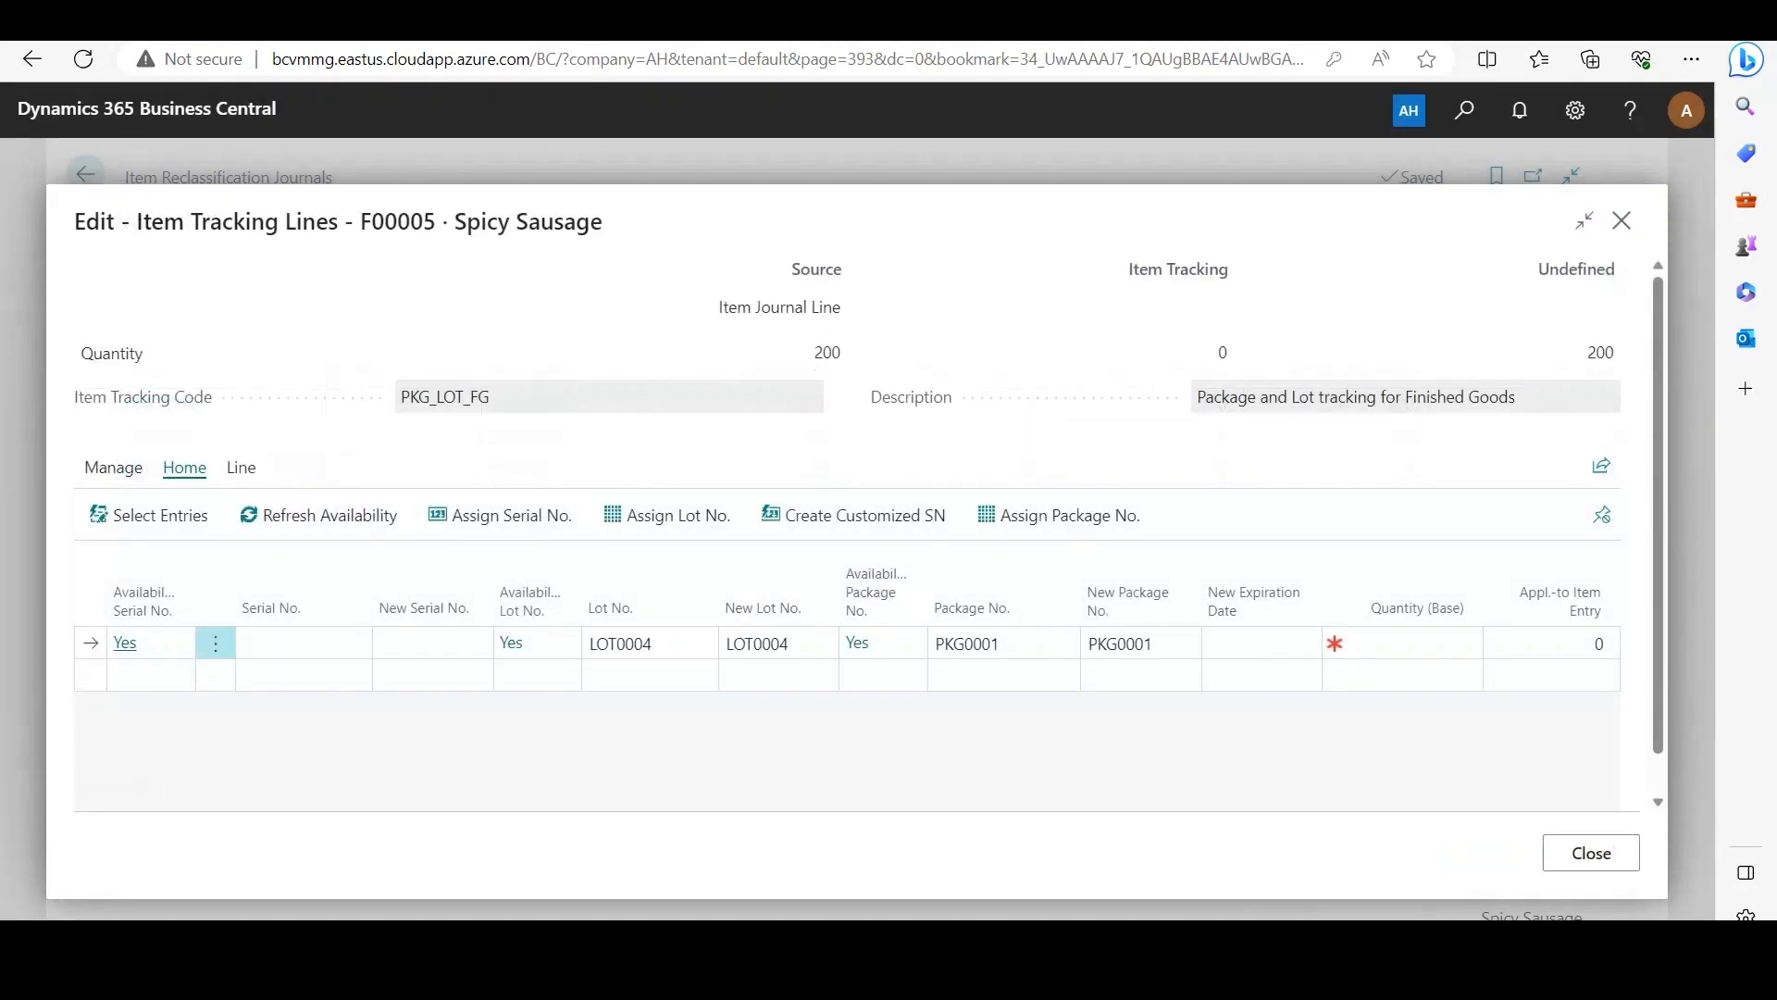
left_click(1466, 643)
type("200")
left_click(1591, 852)
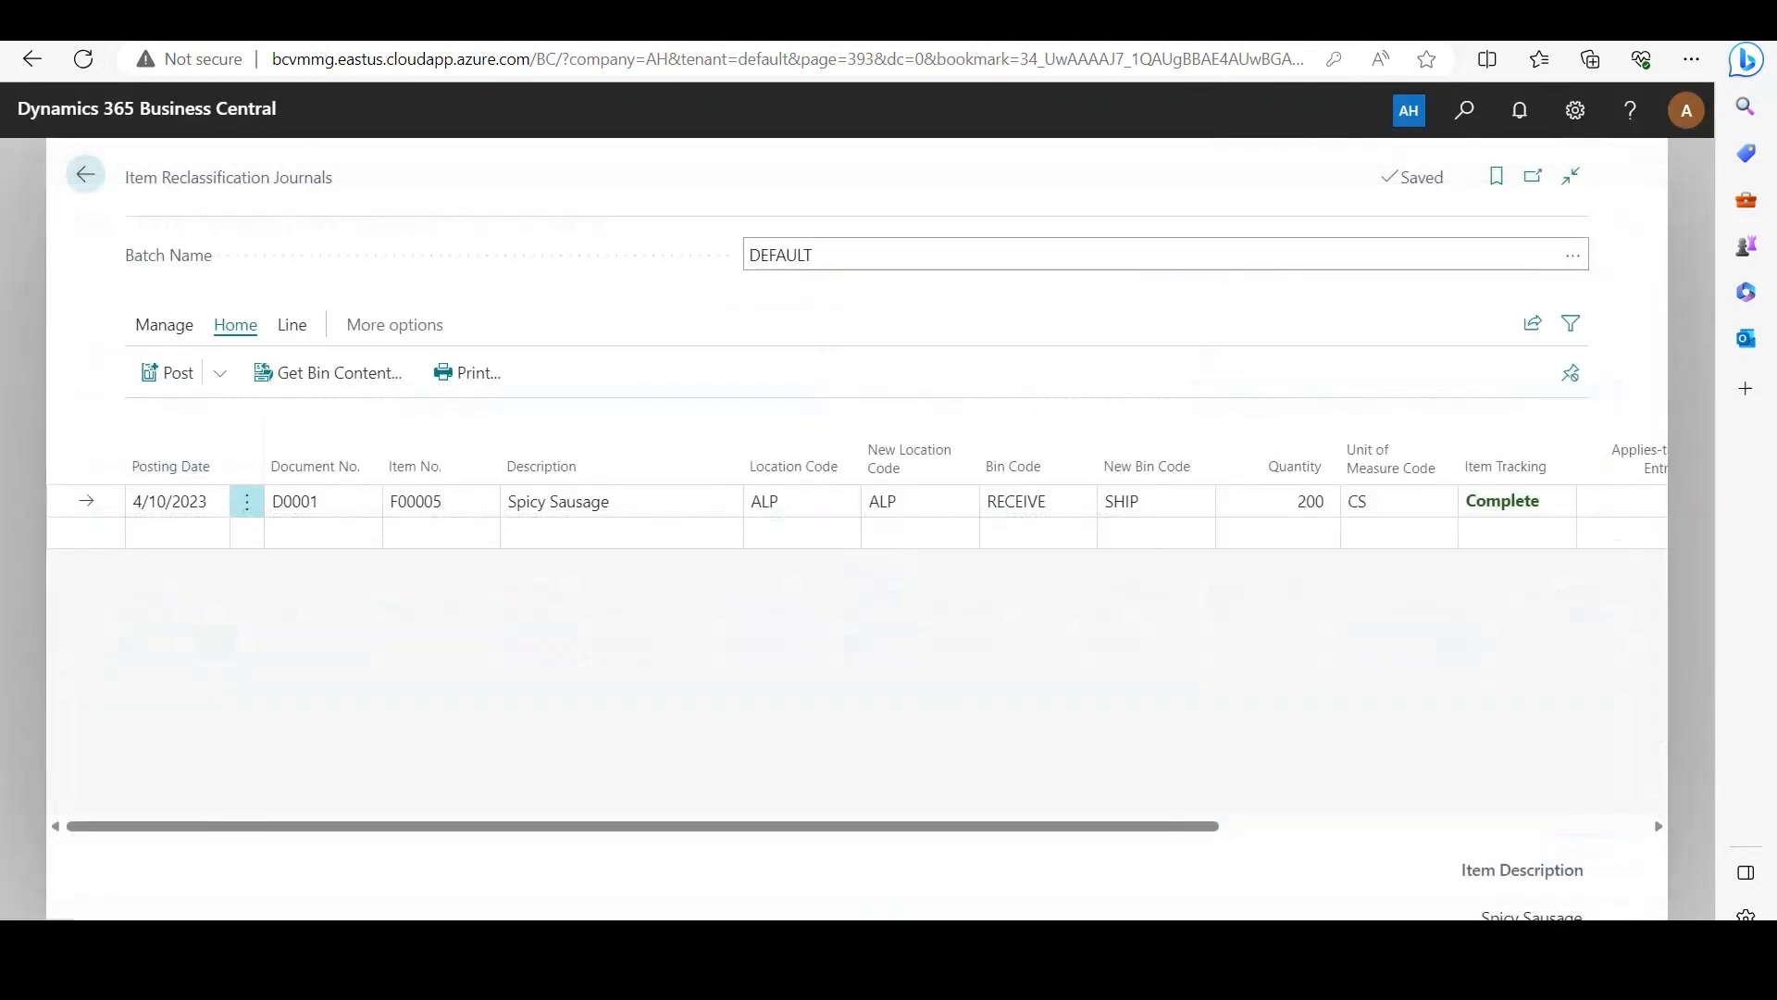
Step: Try to post the item reclassification journal line for Spicy Sausage
left_click(171, 372)
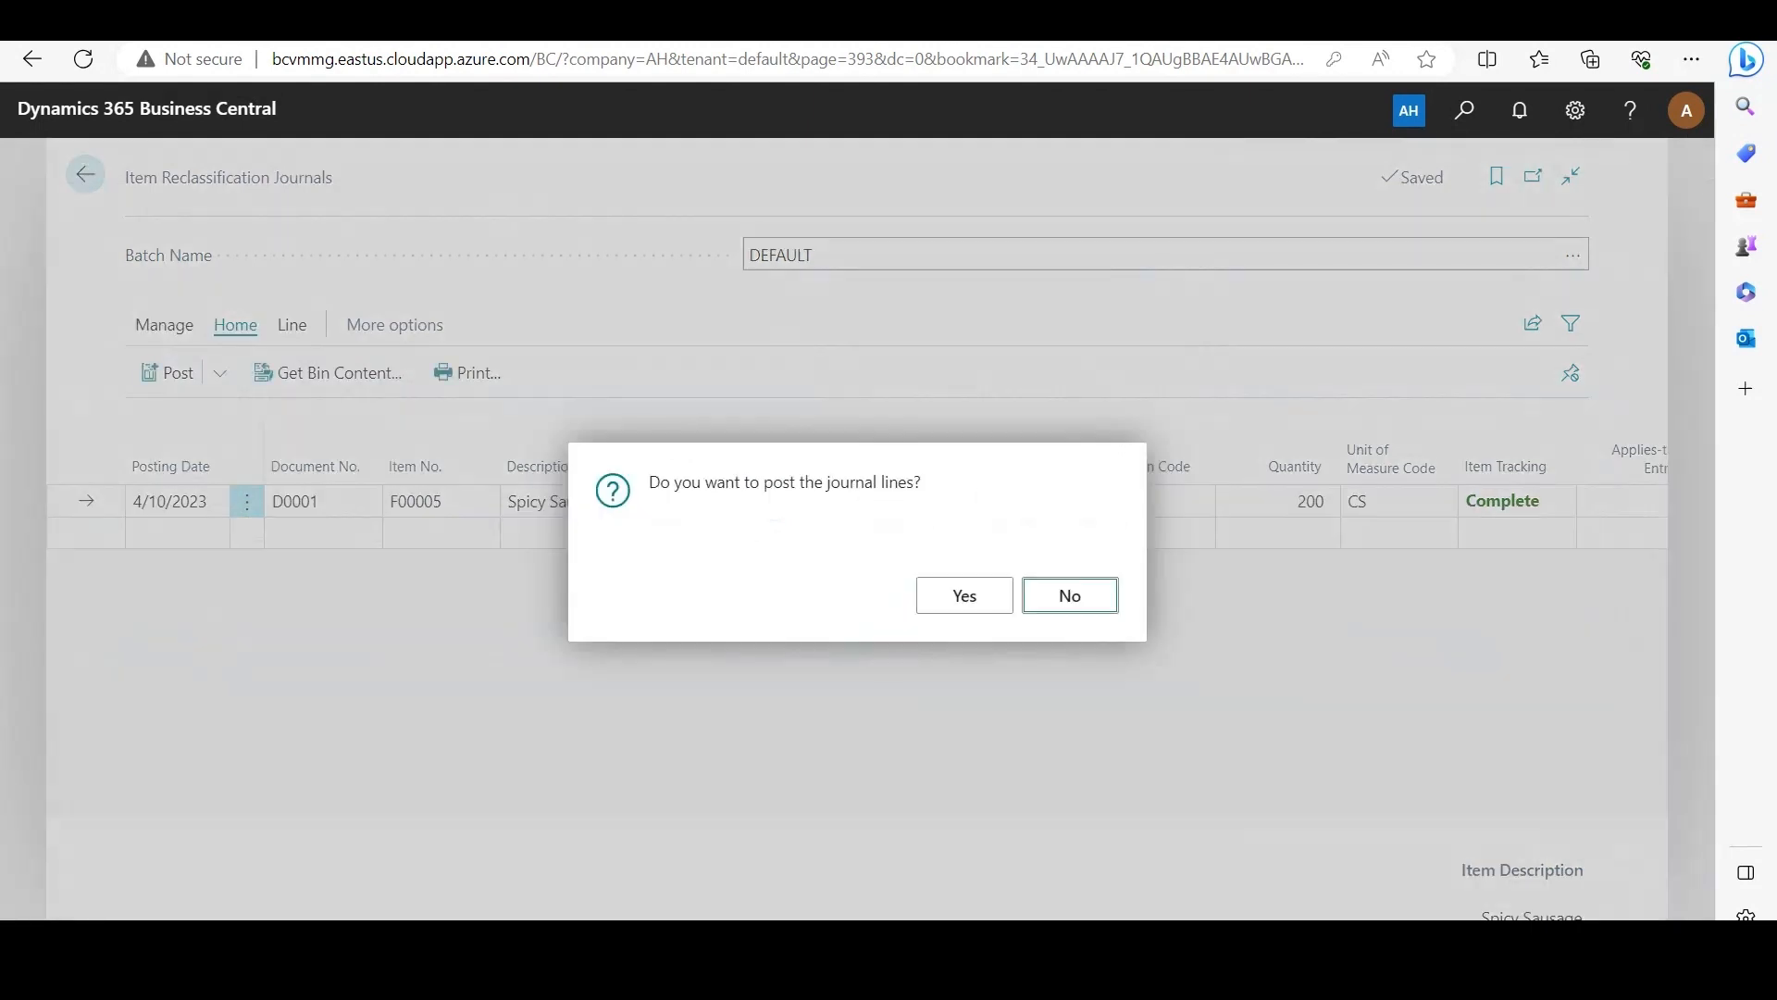
left_click(960, 595)
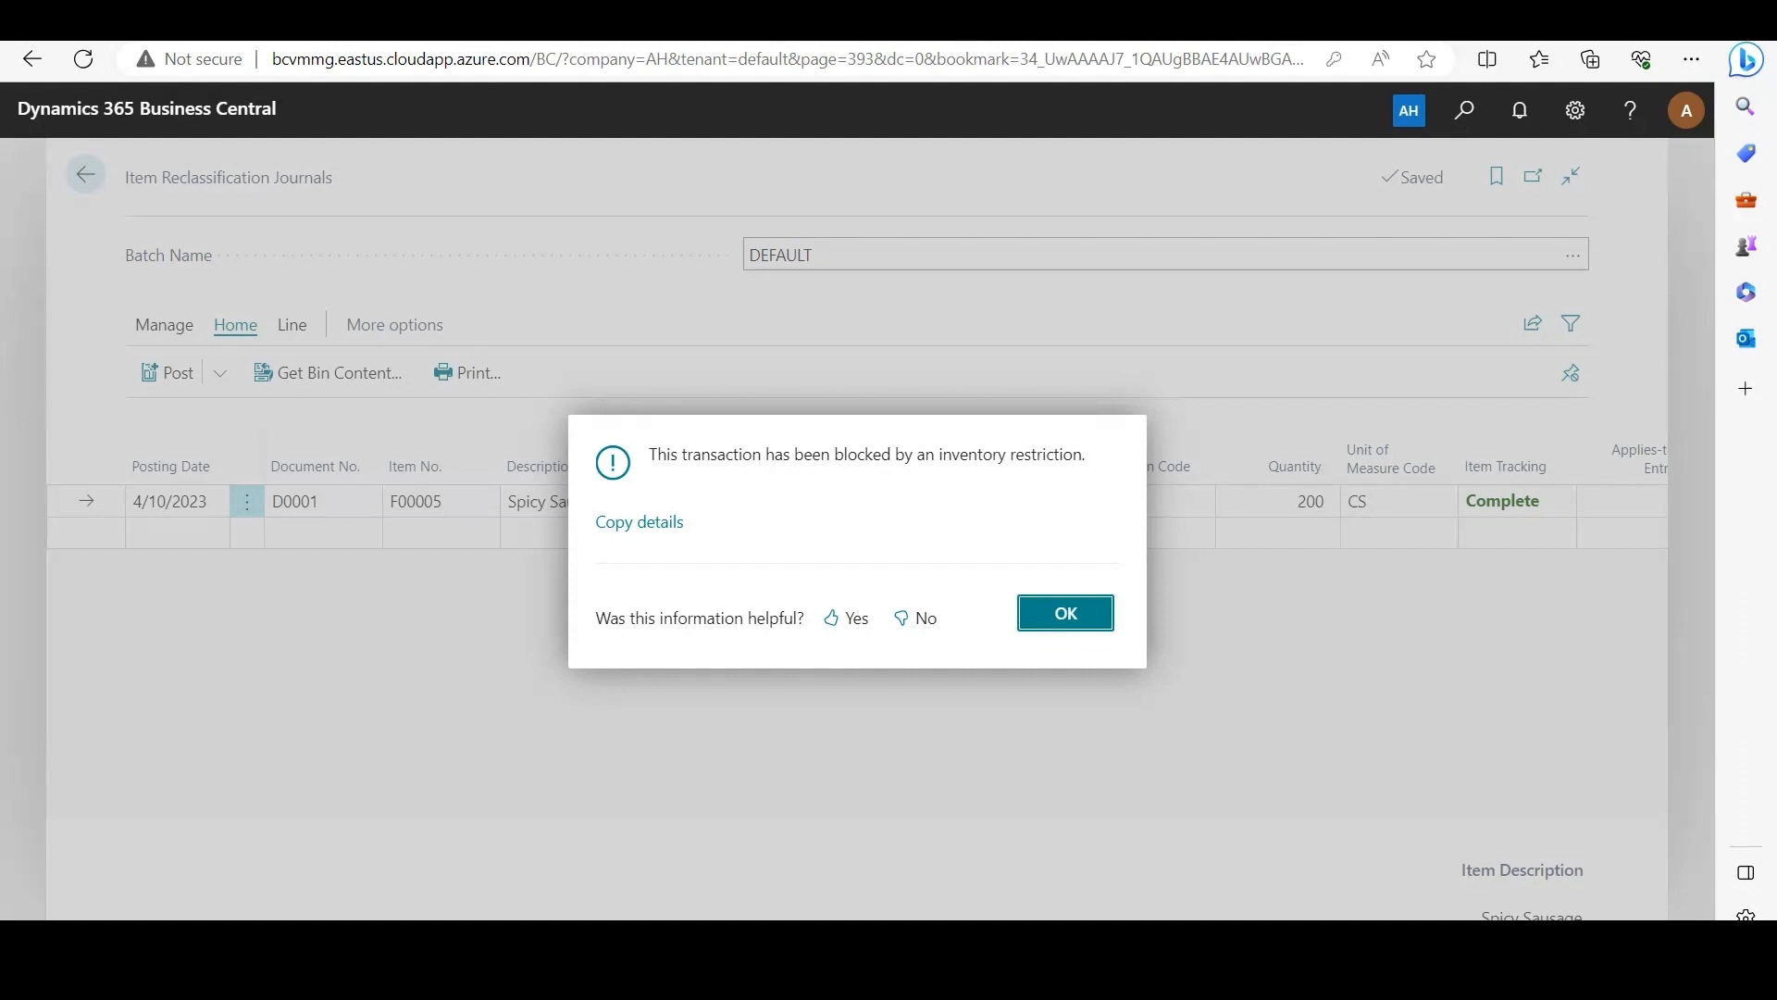
key("Return")
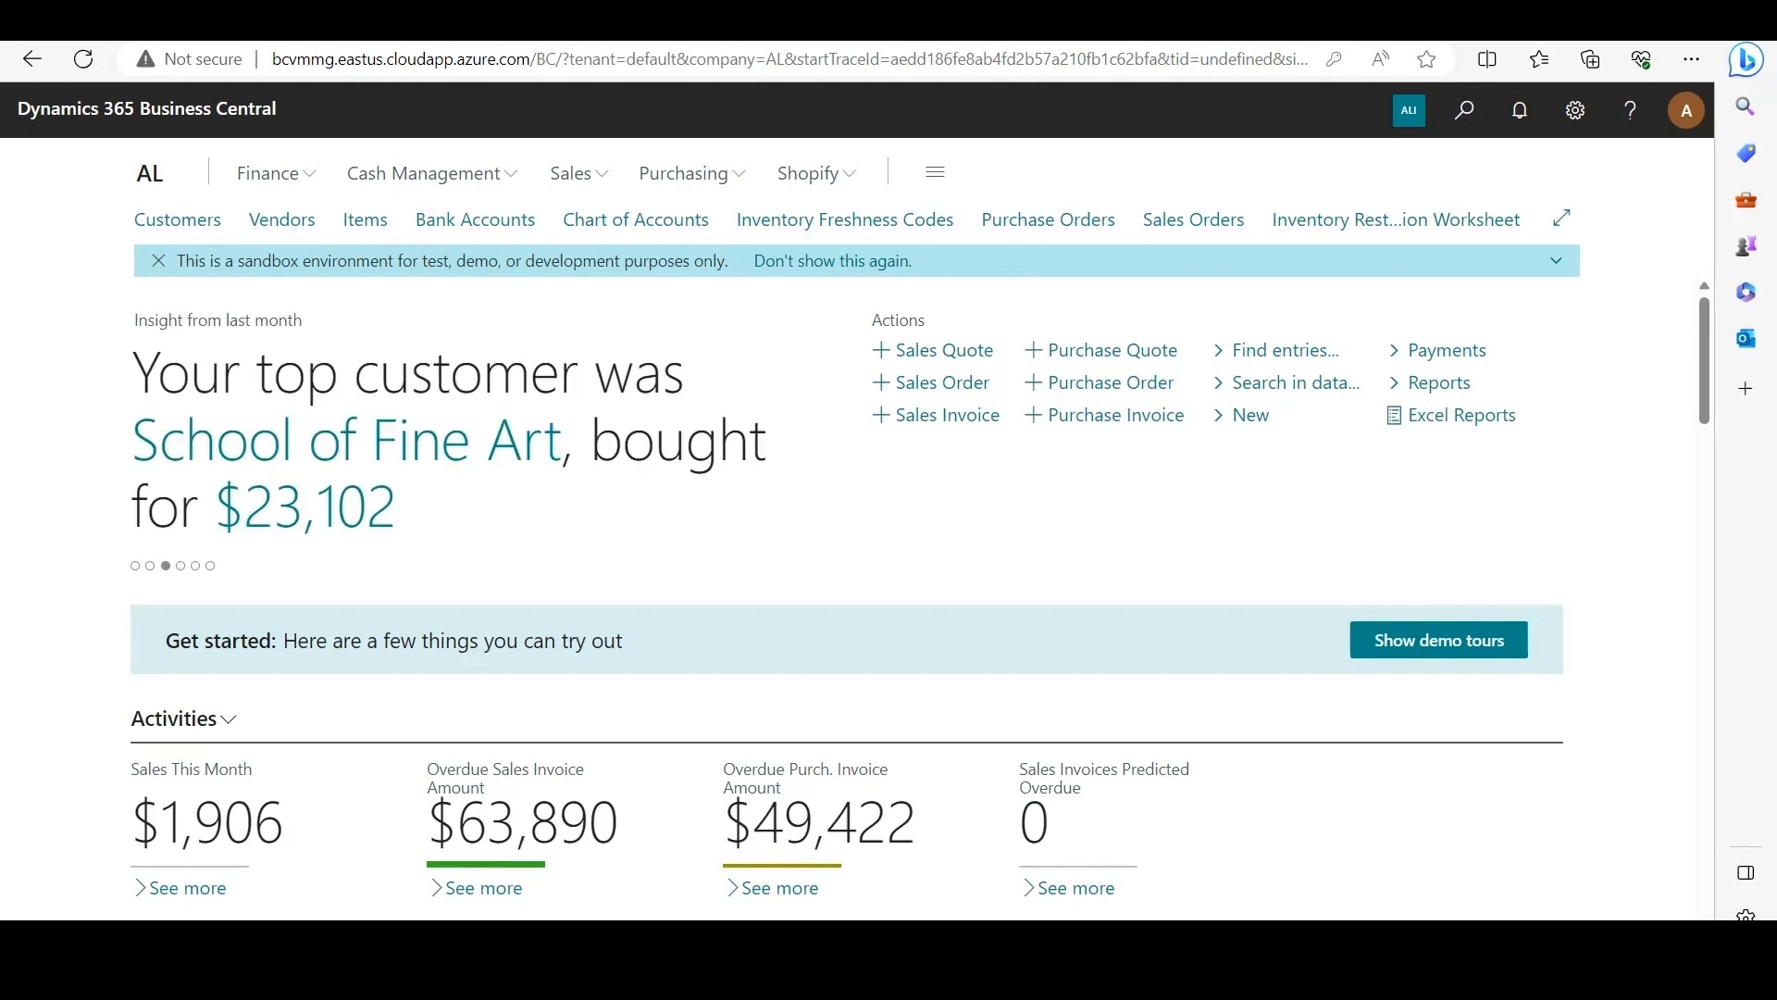
Step: Open Inventory Restriction Setup and examine the sub-lot separator, counter format options and default sub-lot rule, and return to the home page
key("alt+q")
type("in")
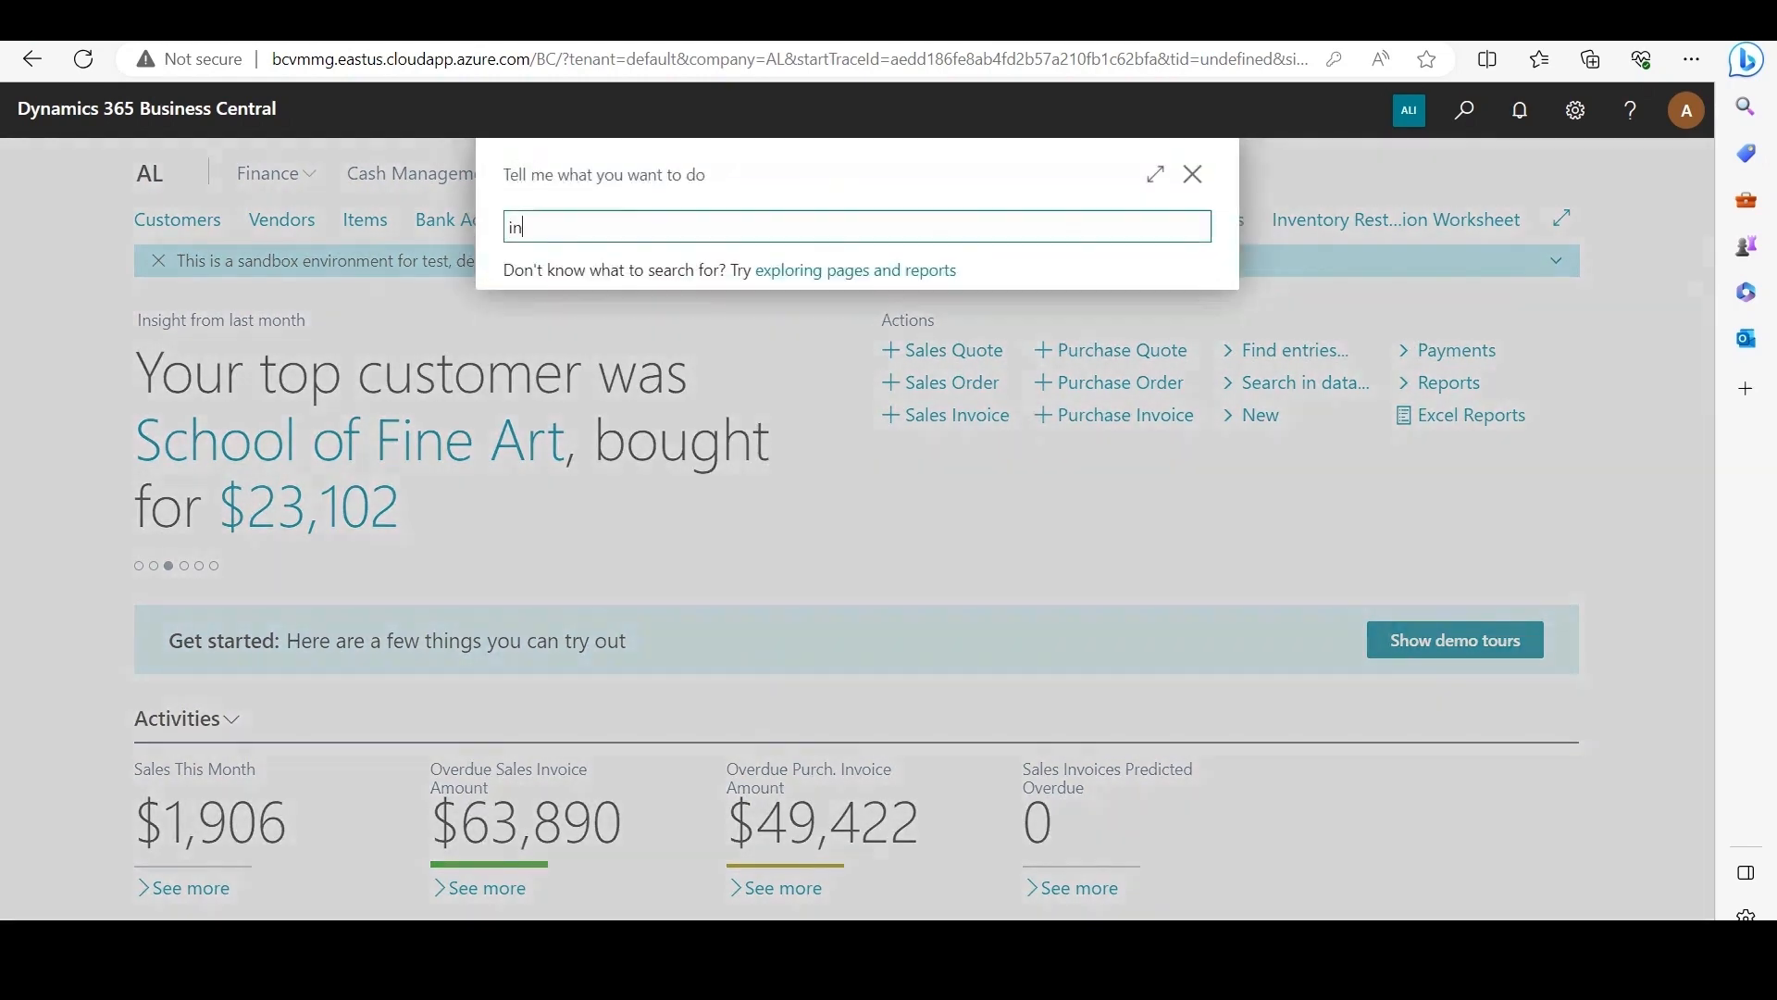
type("v restriction setup")
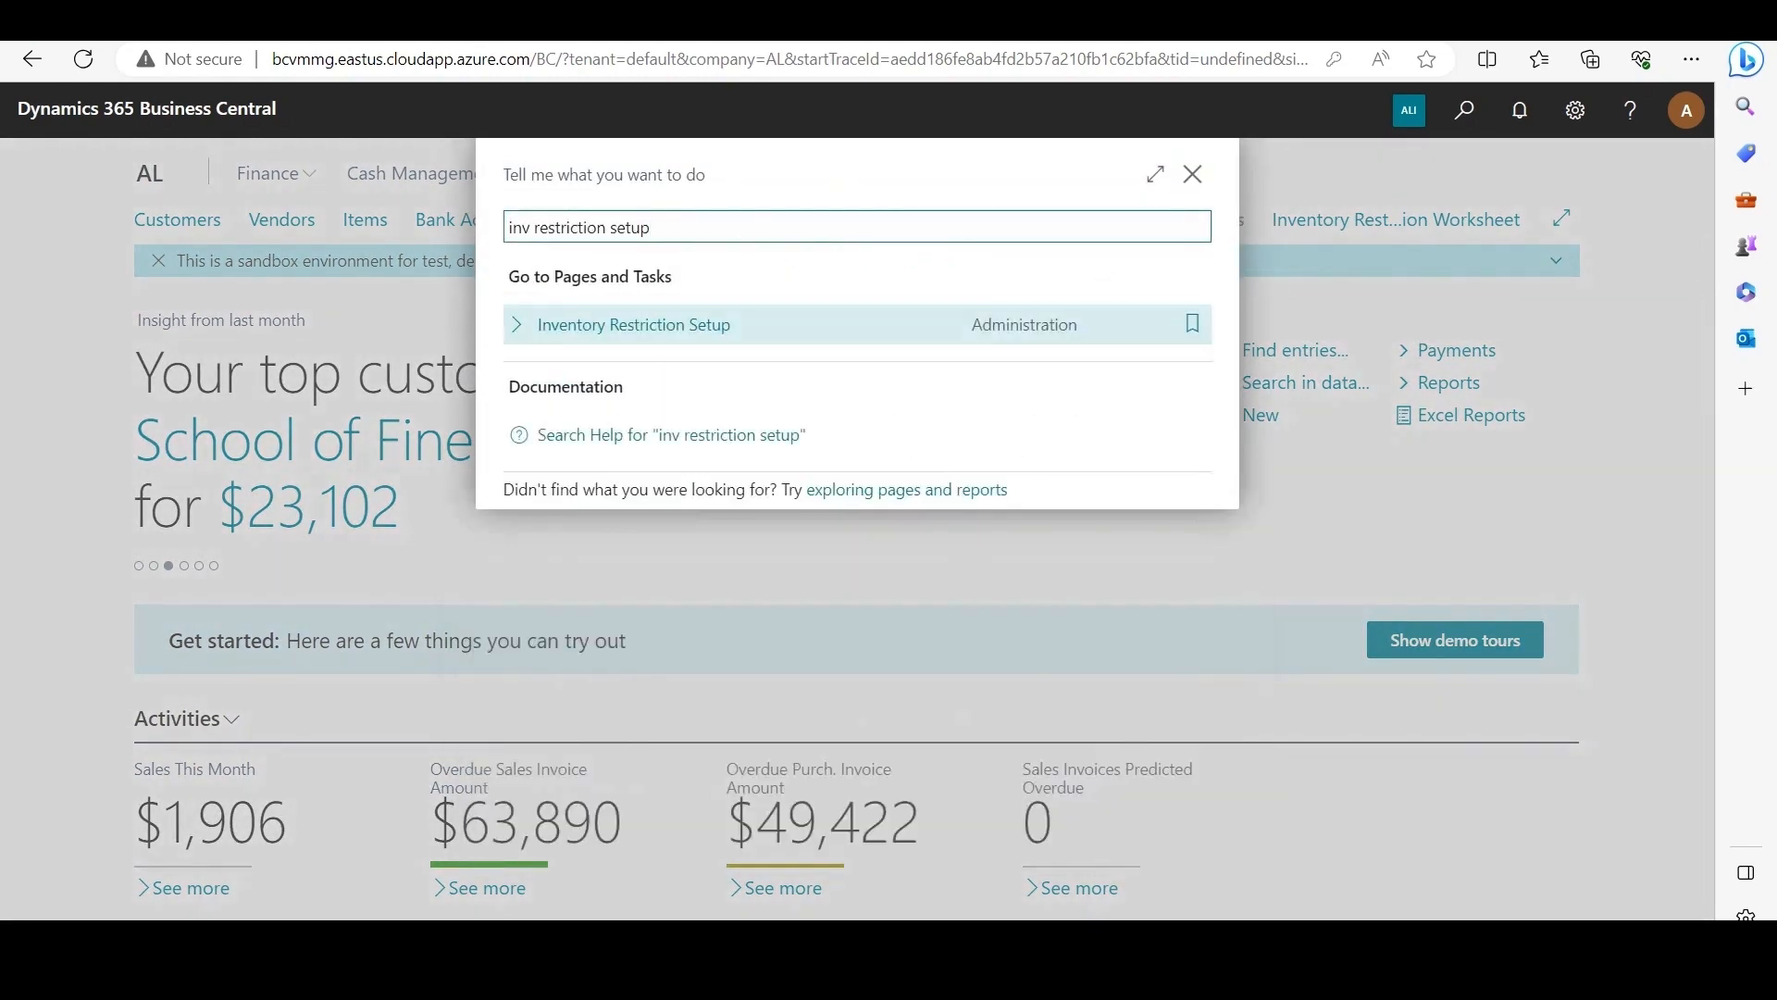
key("Return")
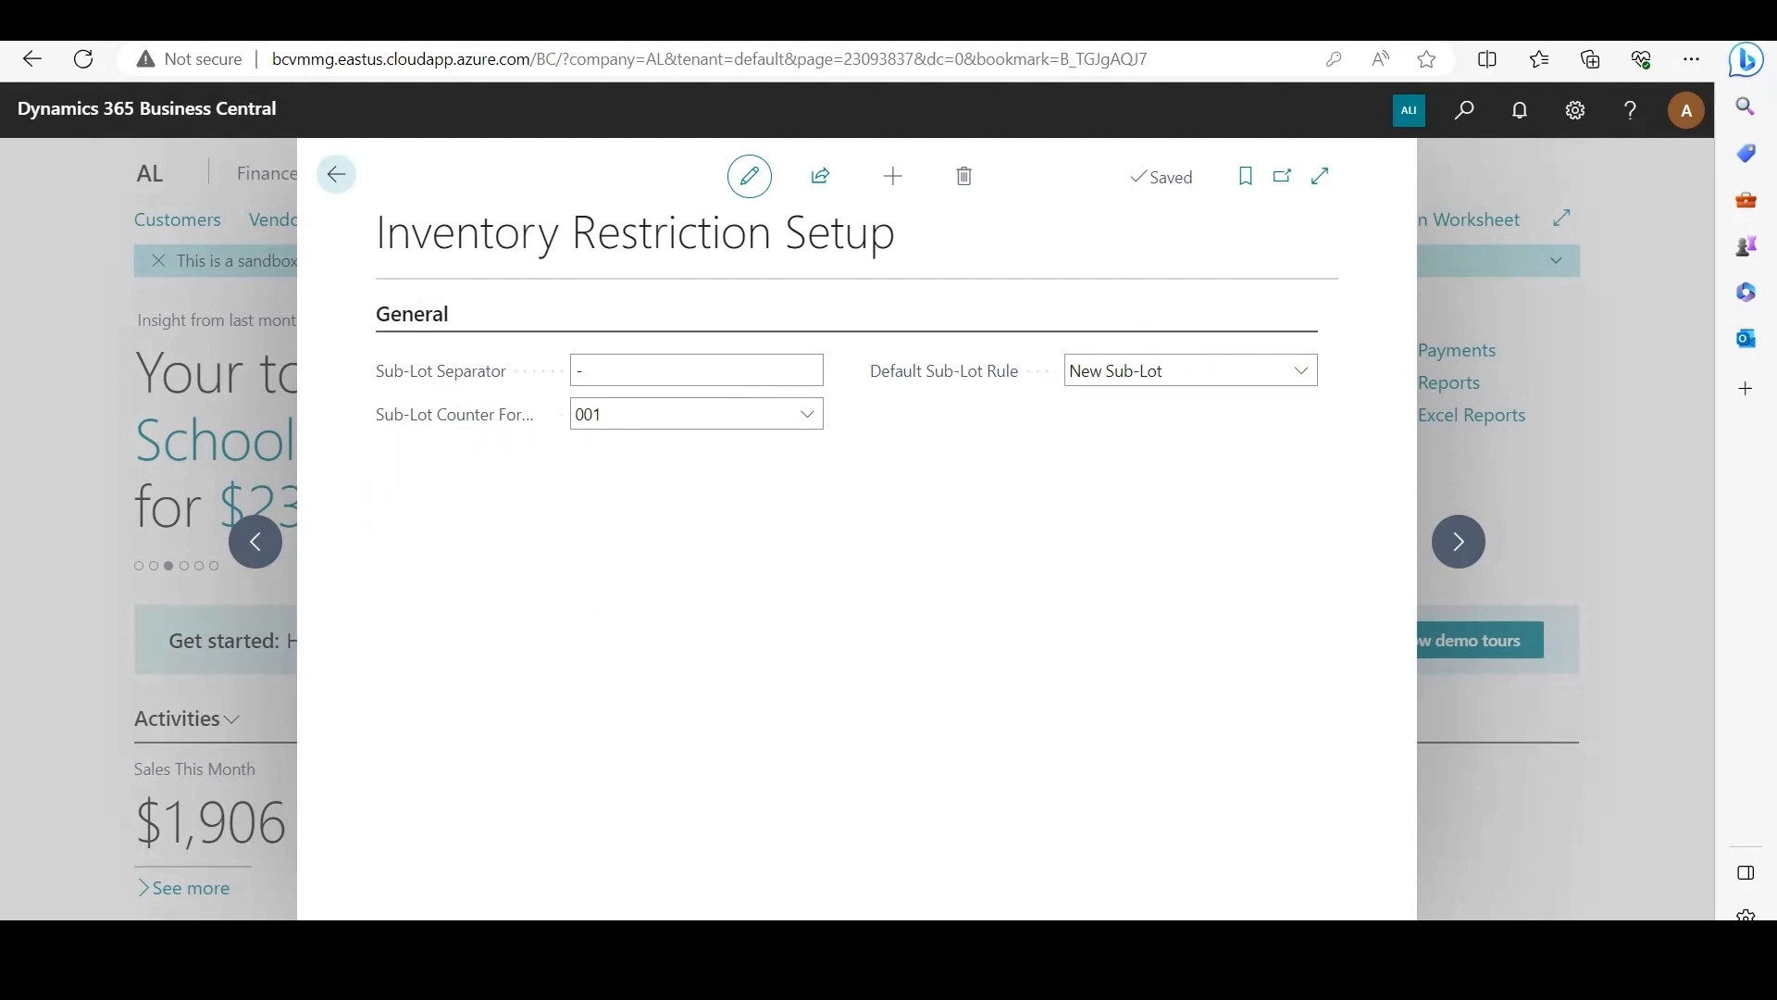
mouse_move(944, 371)
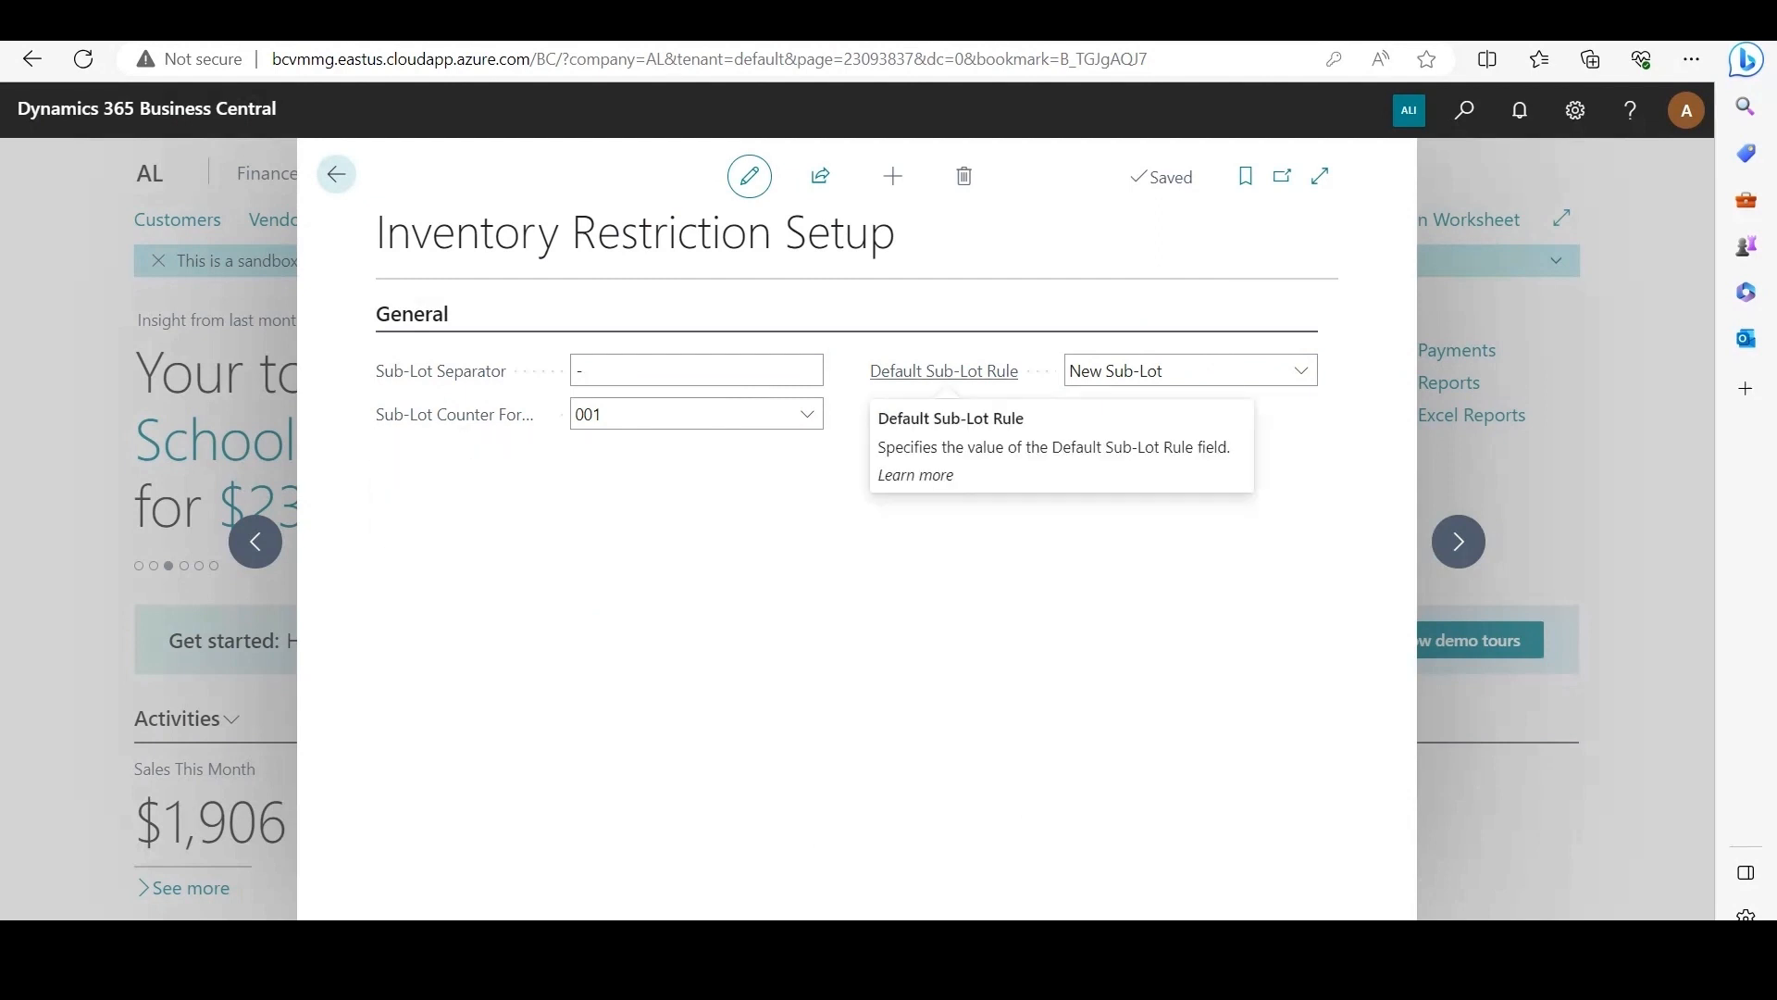
mouse_move(440, 371)
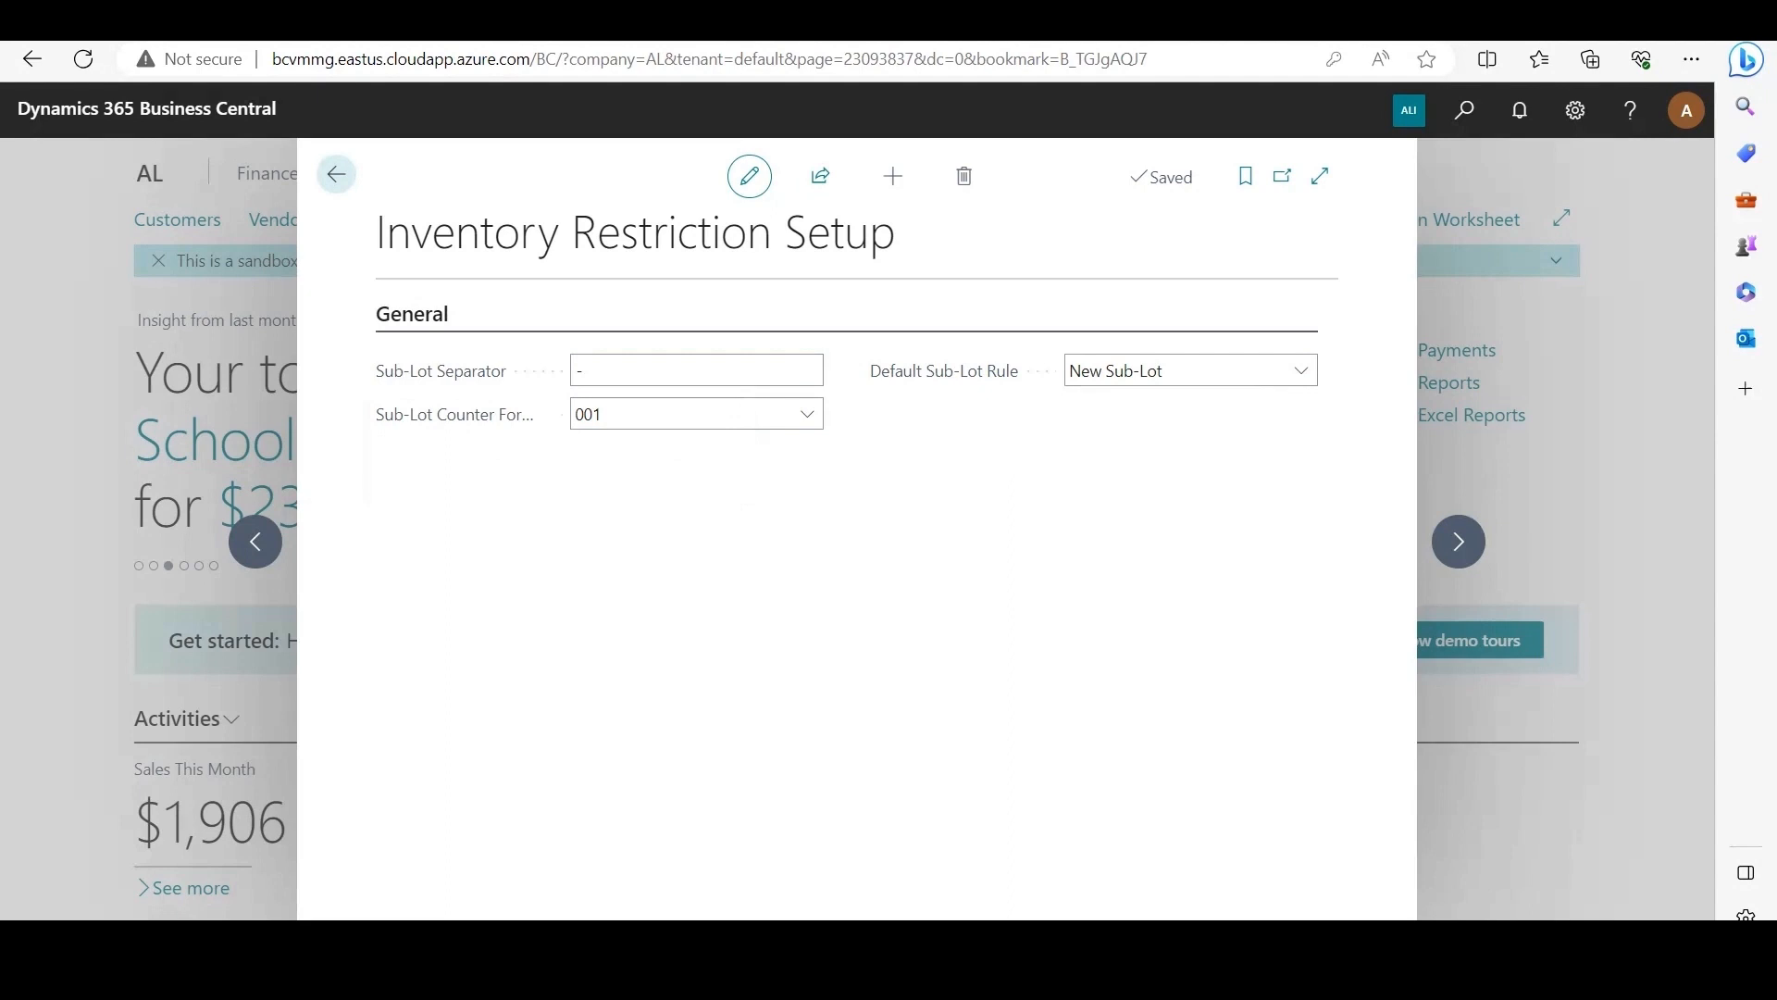
mouse_move(454, 414)
left_click(807, 413)
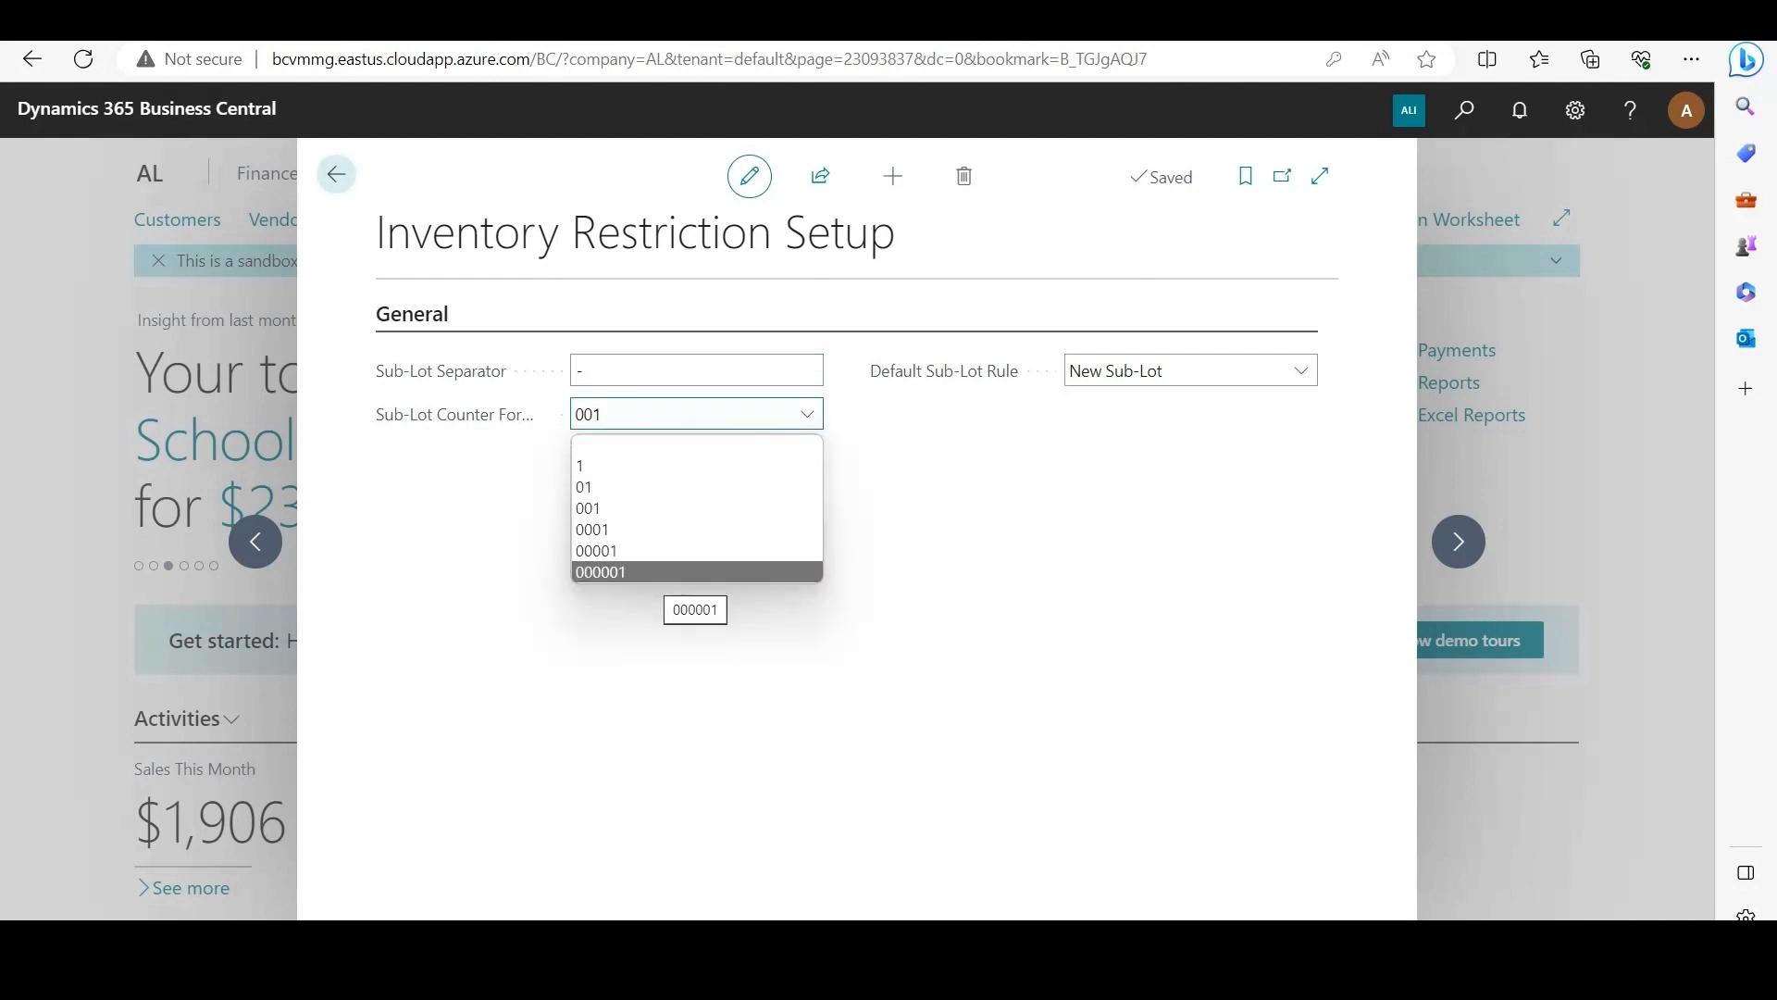
left_click(912, 523)
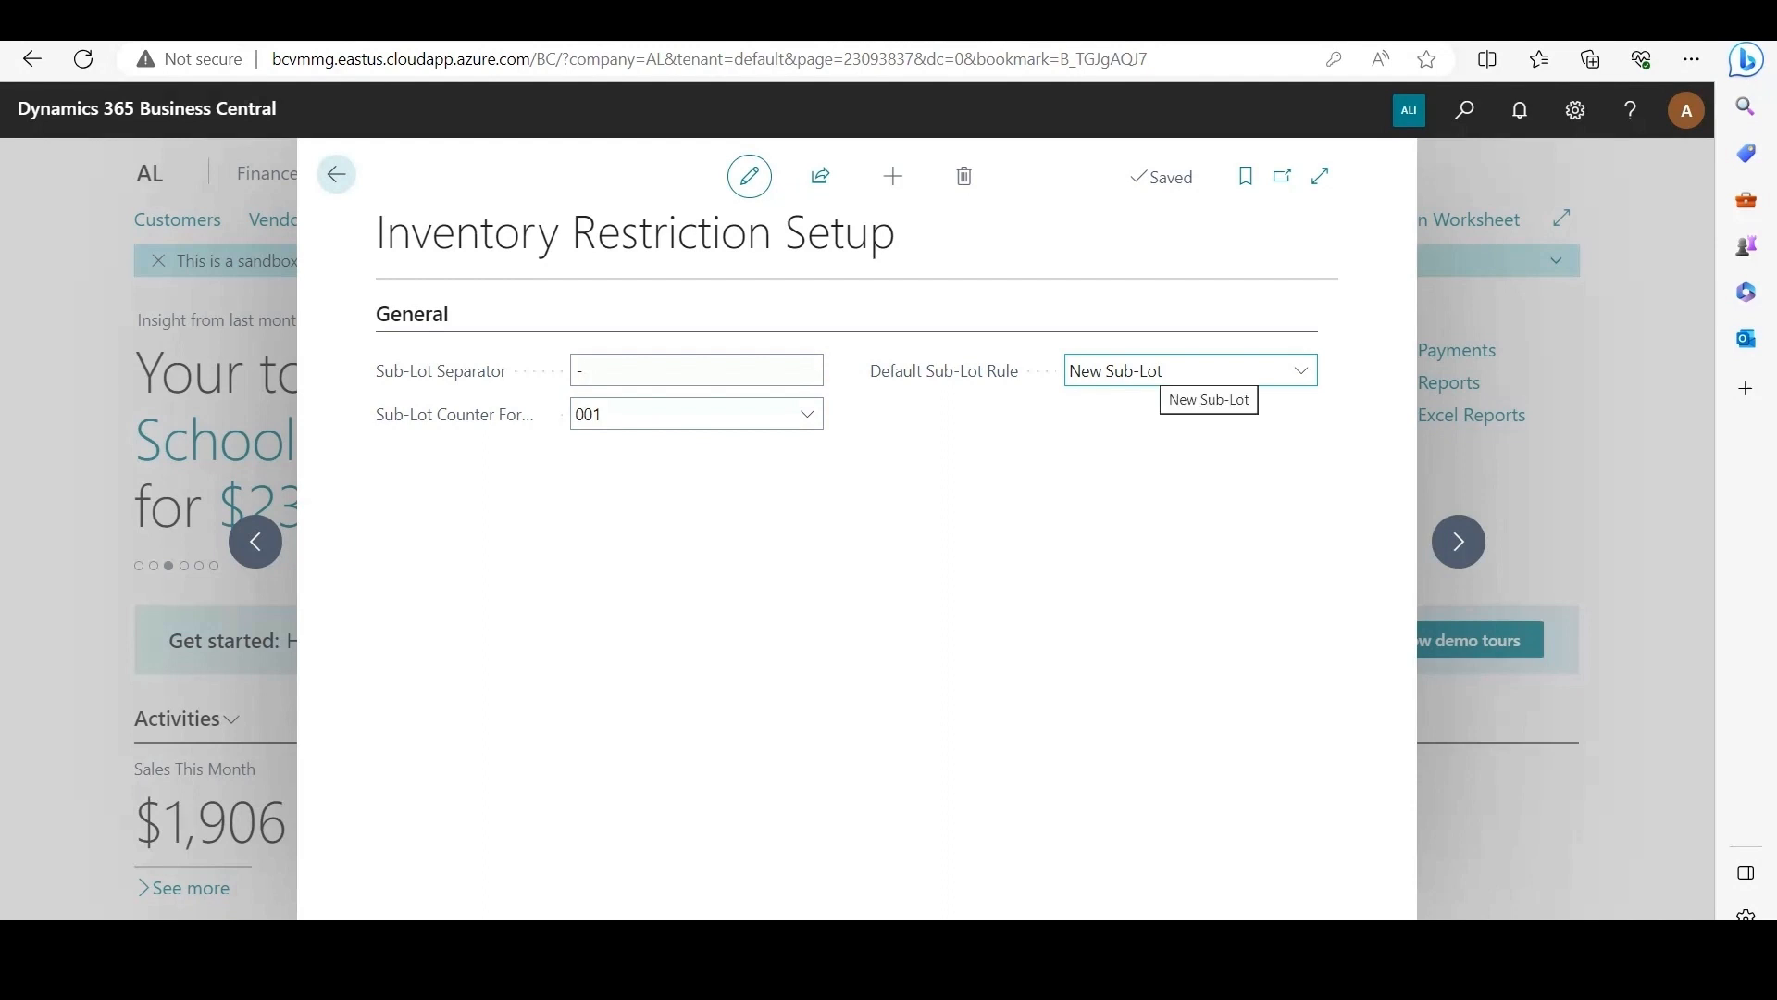
key("Escape")
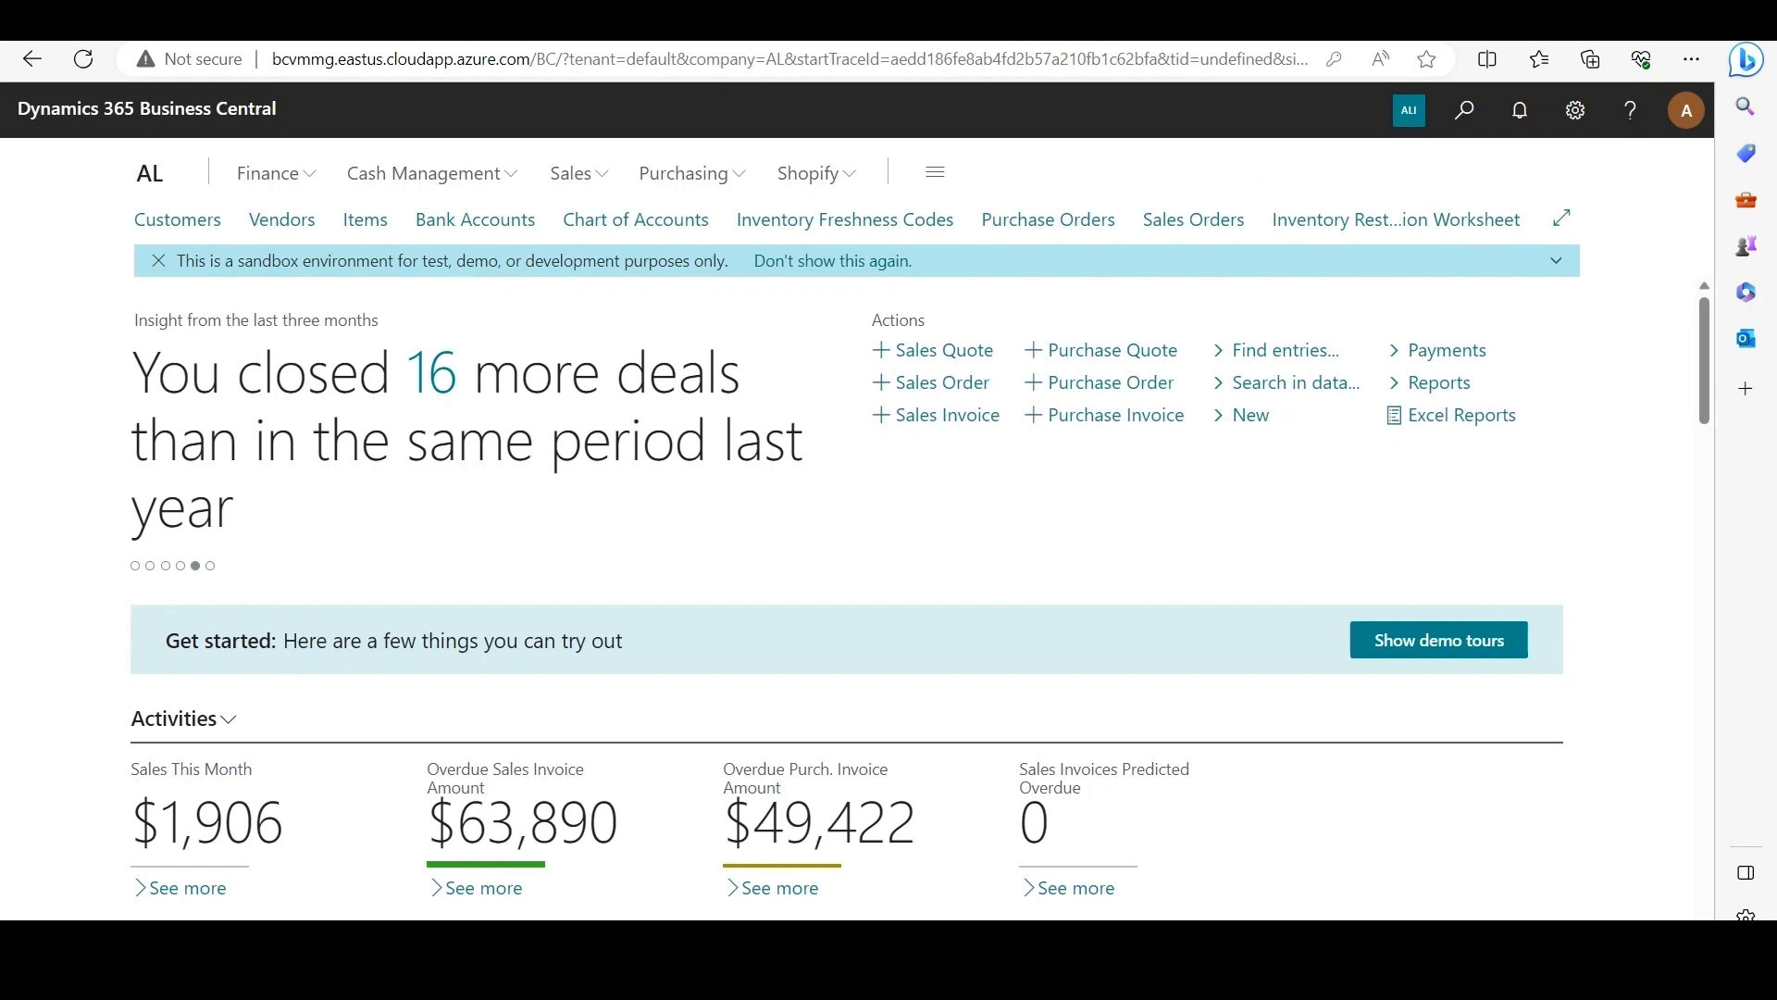
Step: Open the Inventory Restriction Worksheet, filter it to item F00003, and calculate the worksheet
left_click(1396, 219)
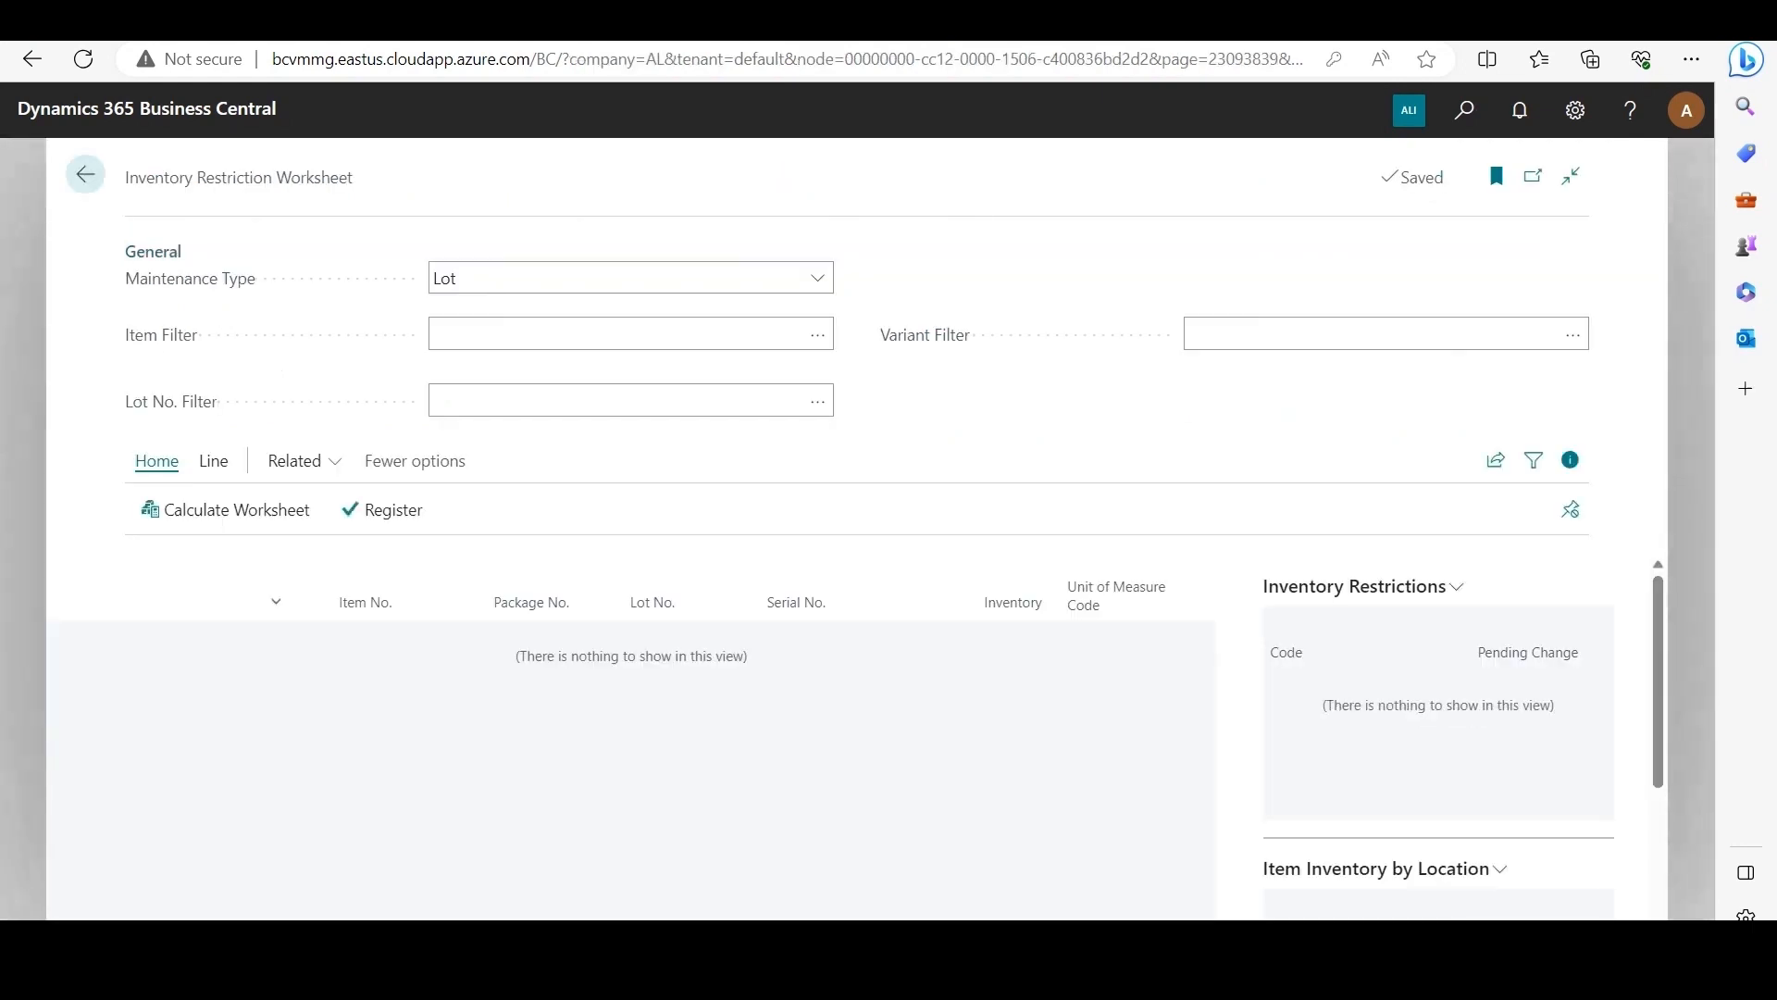
left_click(616, 334)
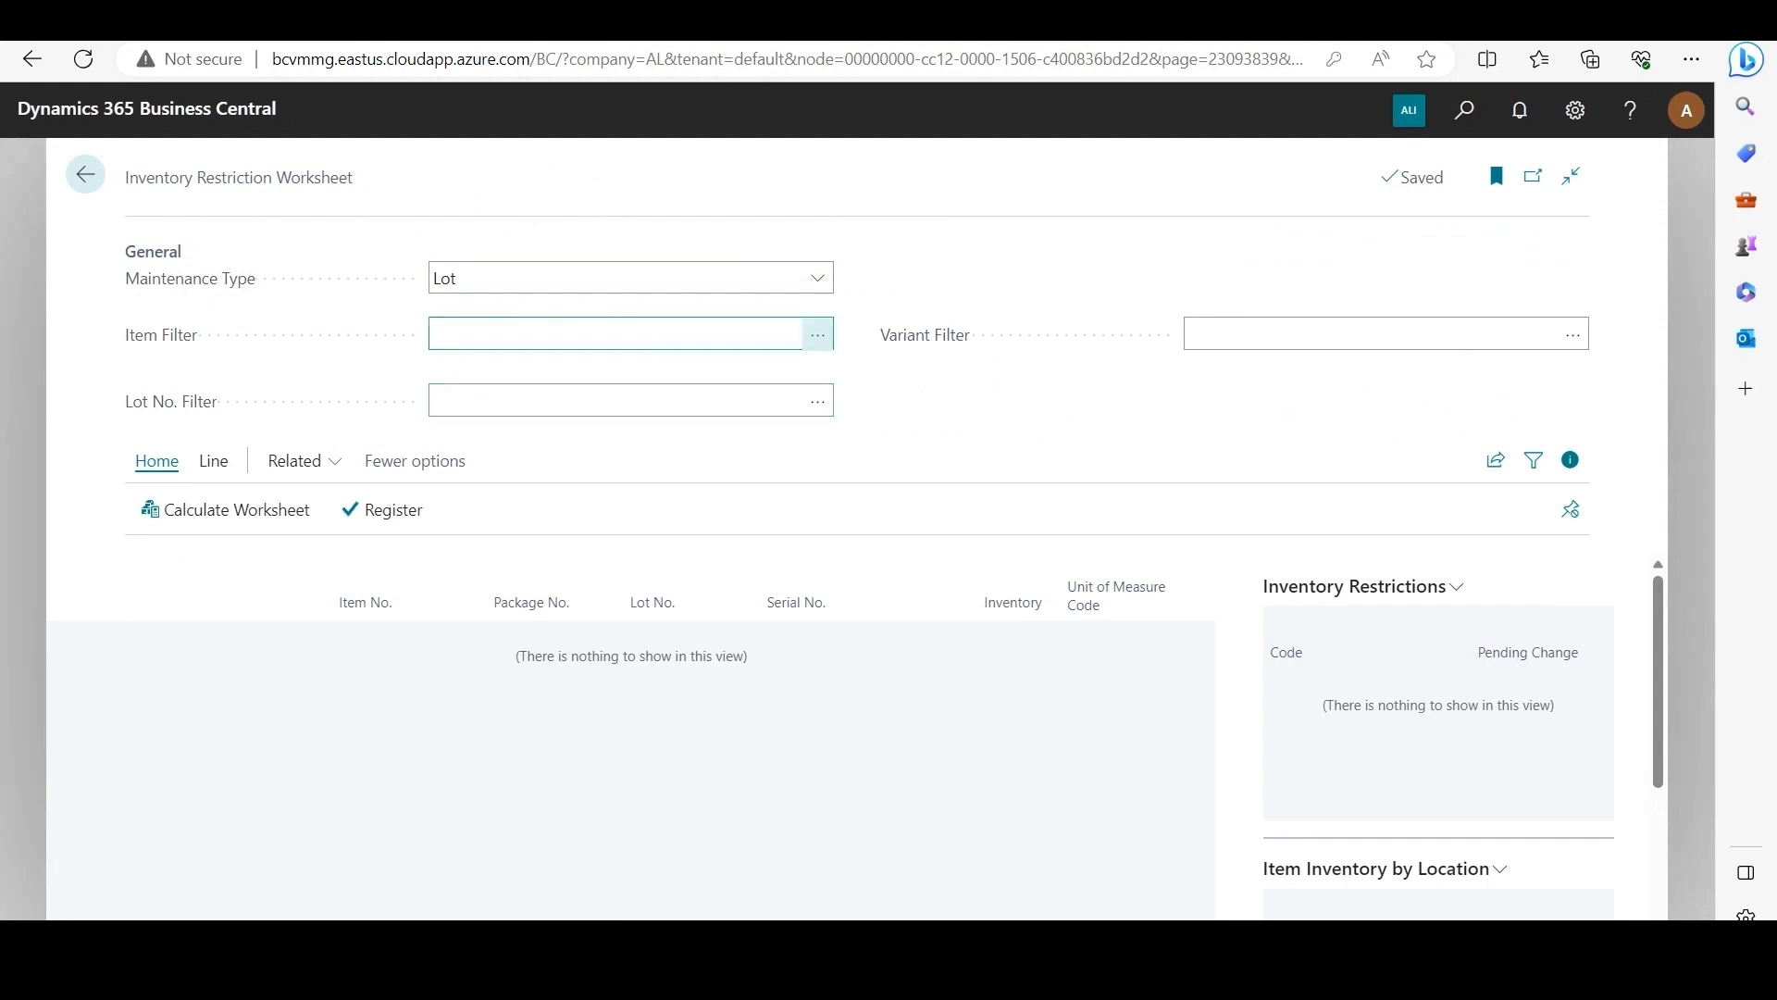
left_click(817, 334)
scroll(647, 530, "down", 5)
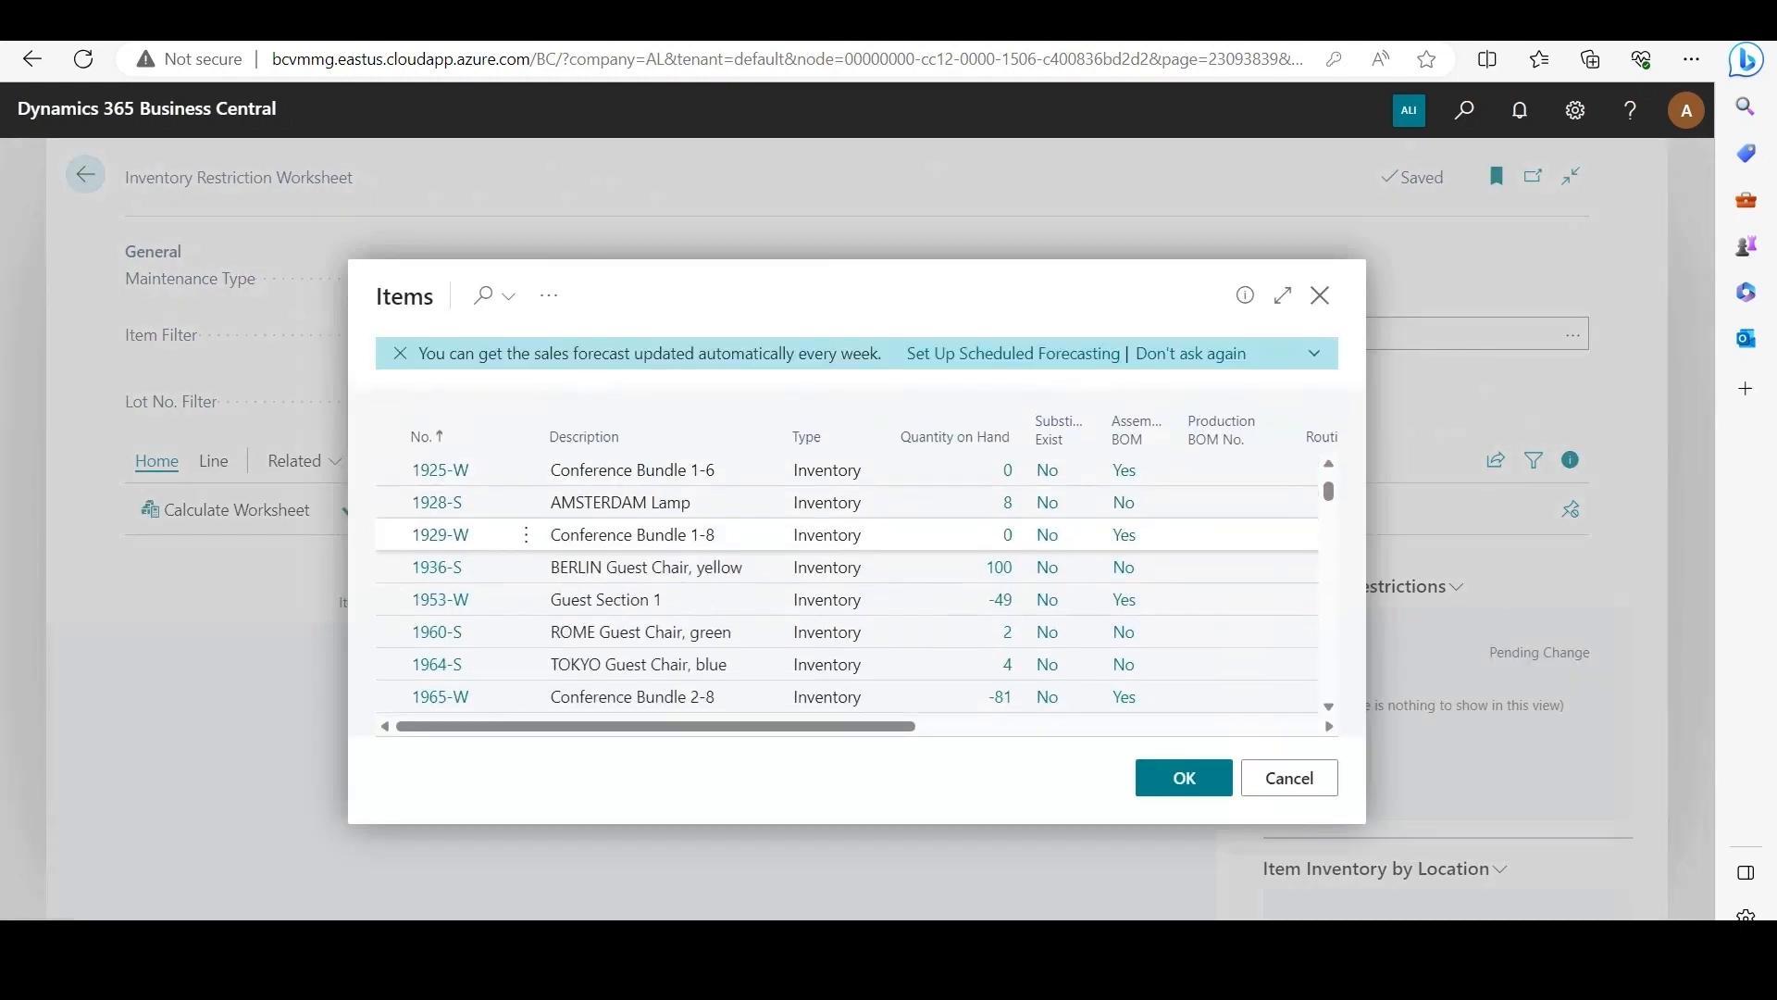
scroll(648, 574, "down", 3)
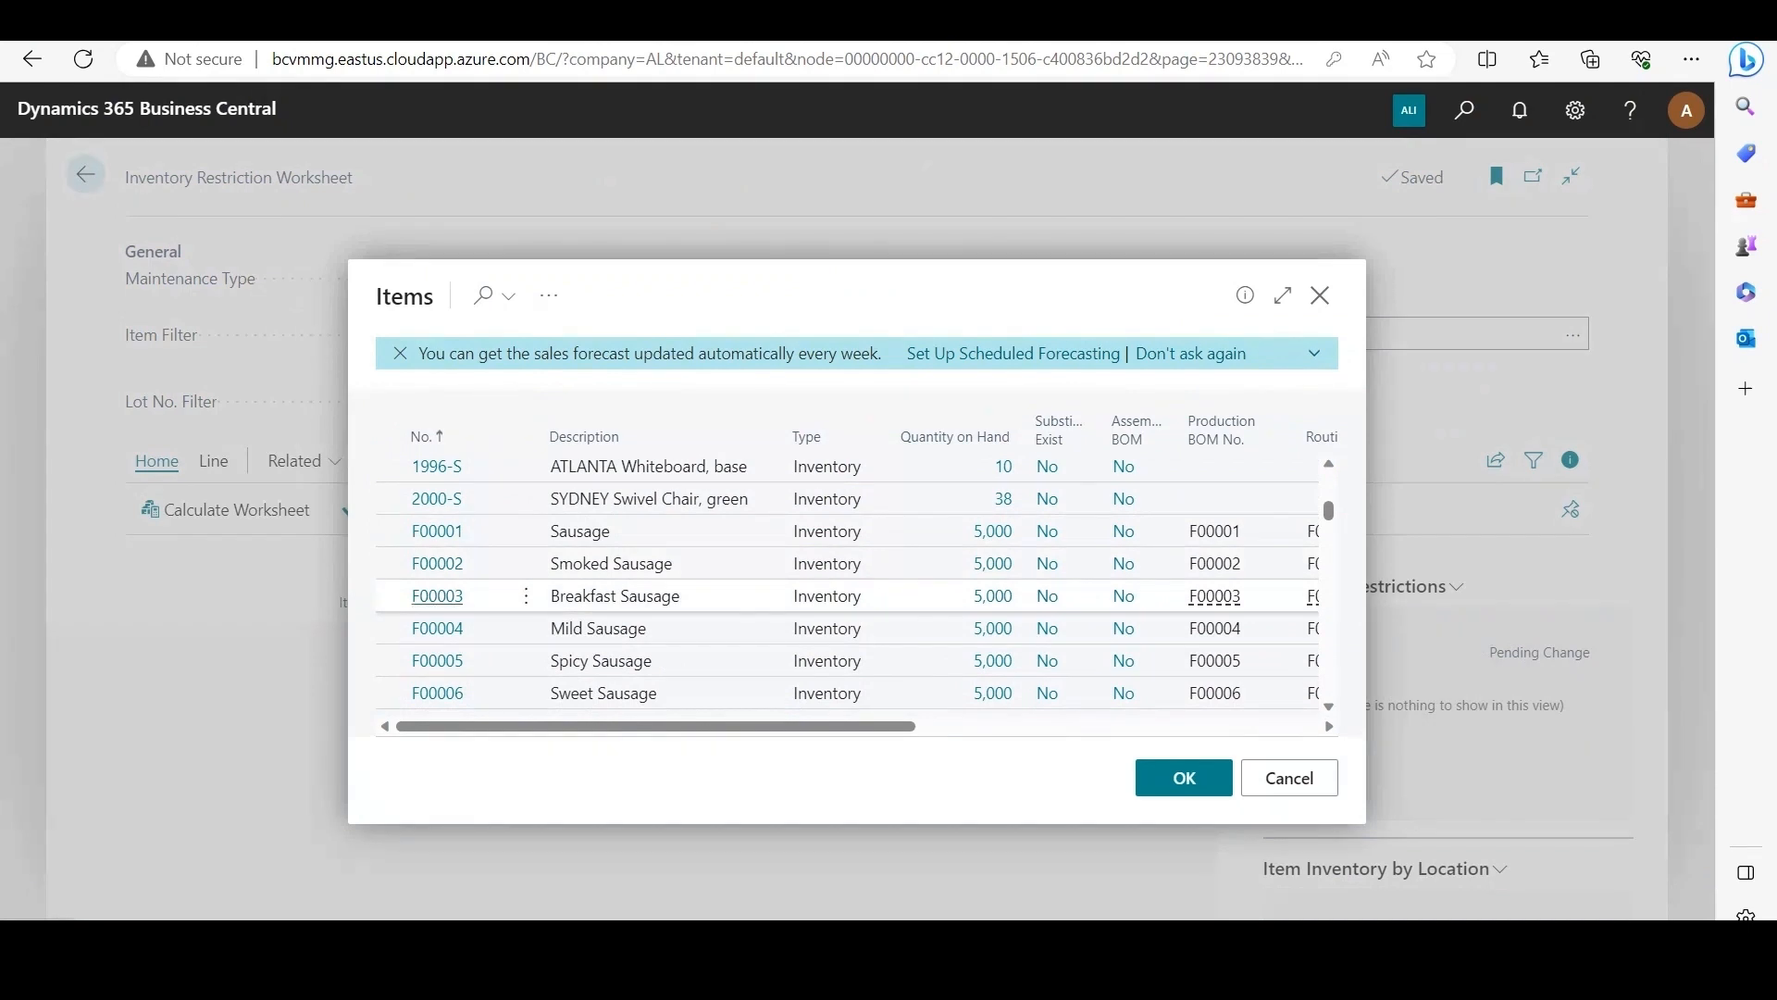
double_click(611, 595)
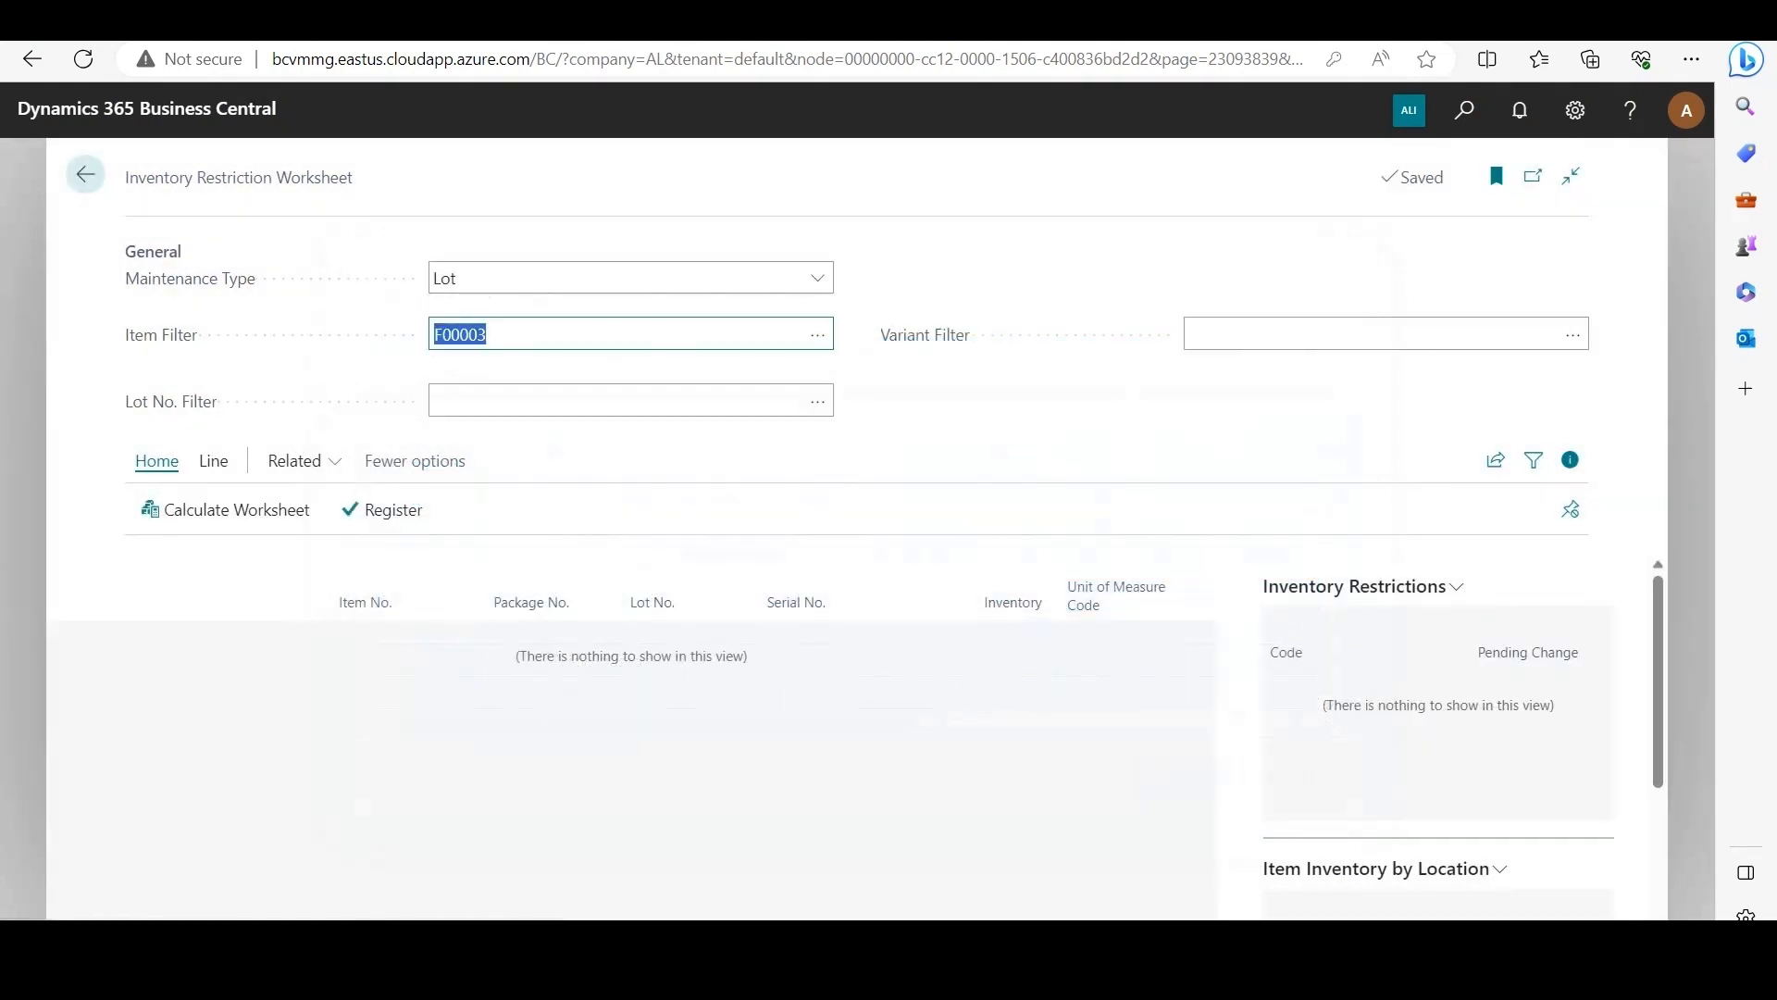
left_click(226, 510)
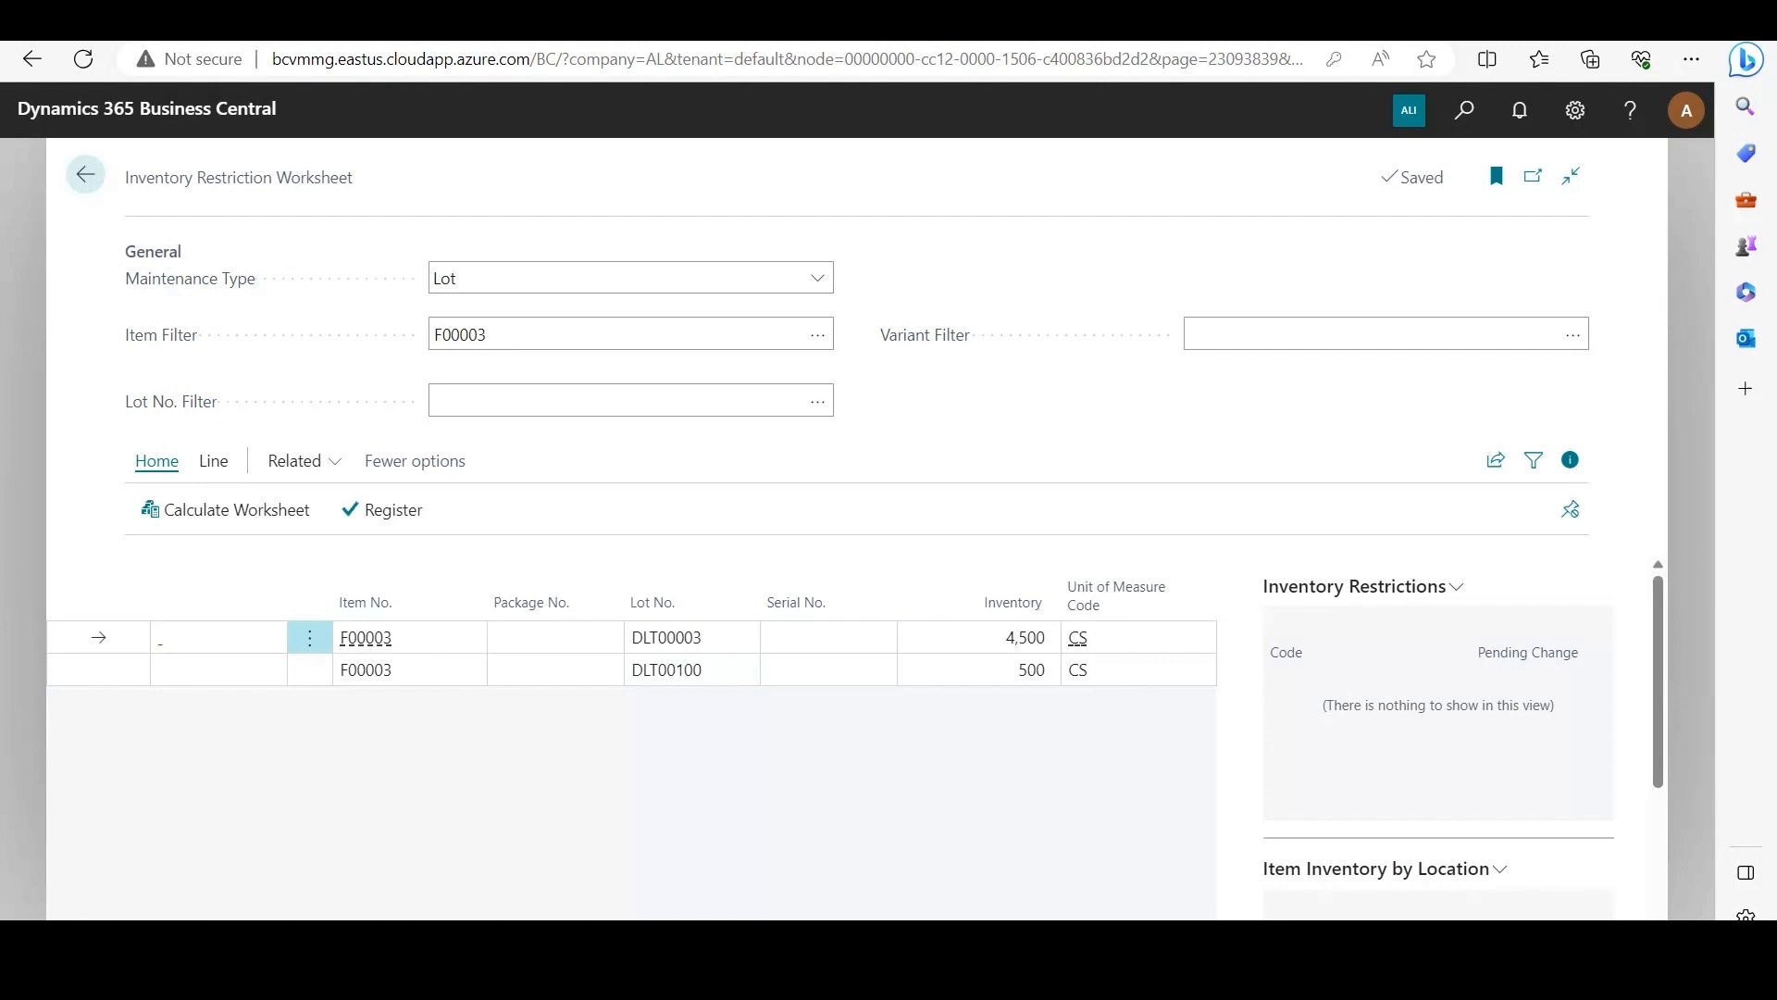
Step: Start a sub-lot reclassification for lot DLT00100 of item F00003 with a quantity to sub-lot of 50
left_click(99, 669)
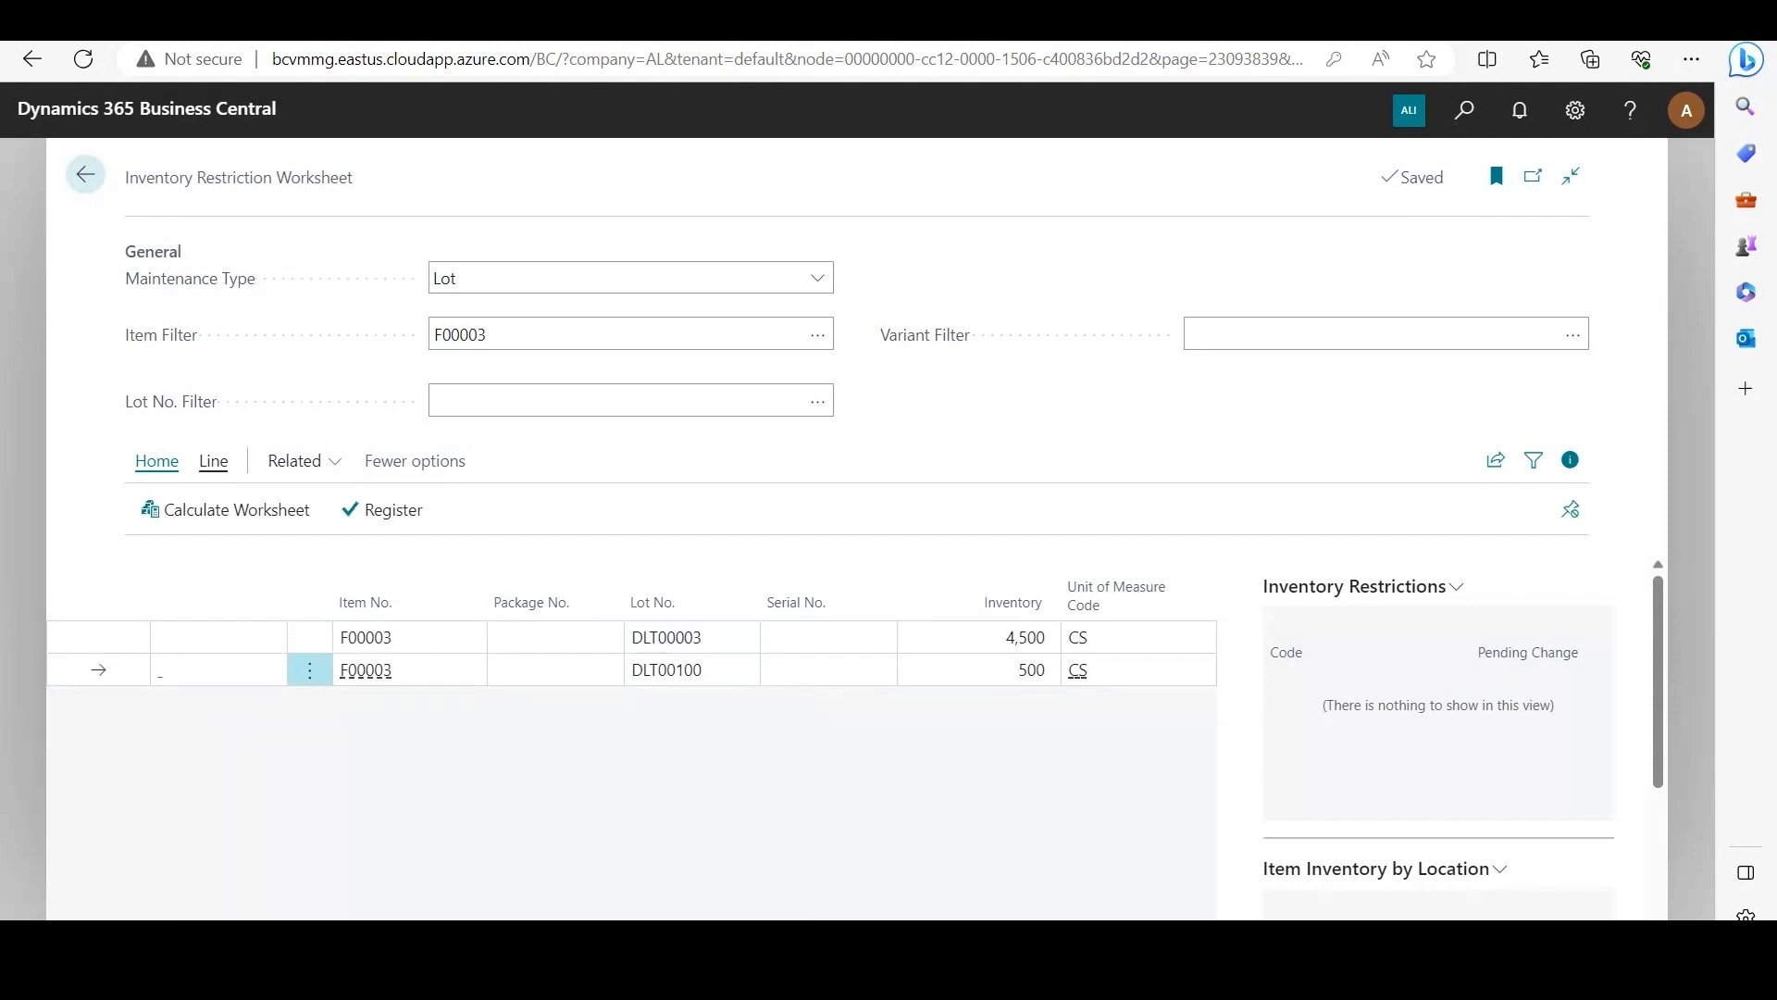
left_click(214, 460)
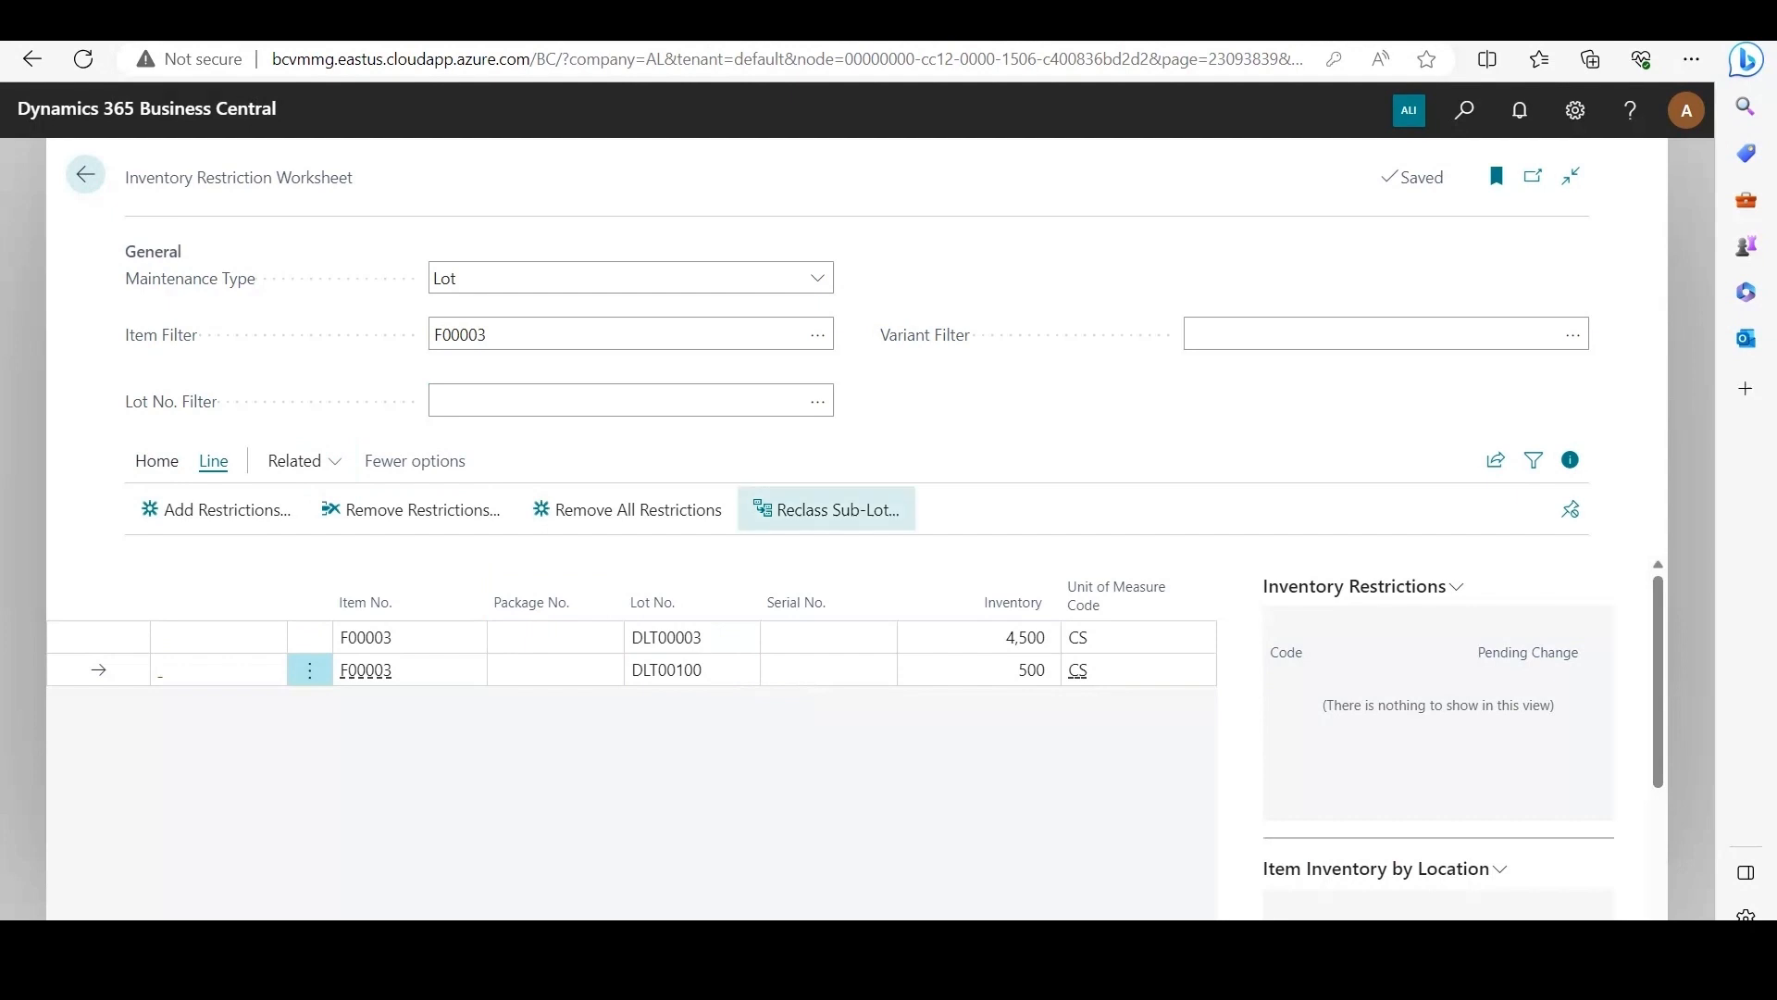
left_click(826, 509)
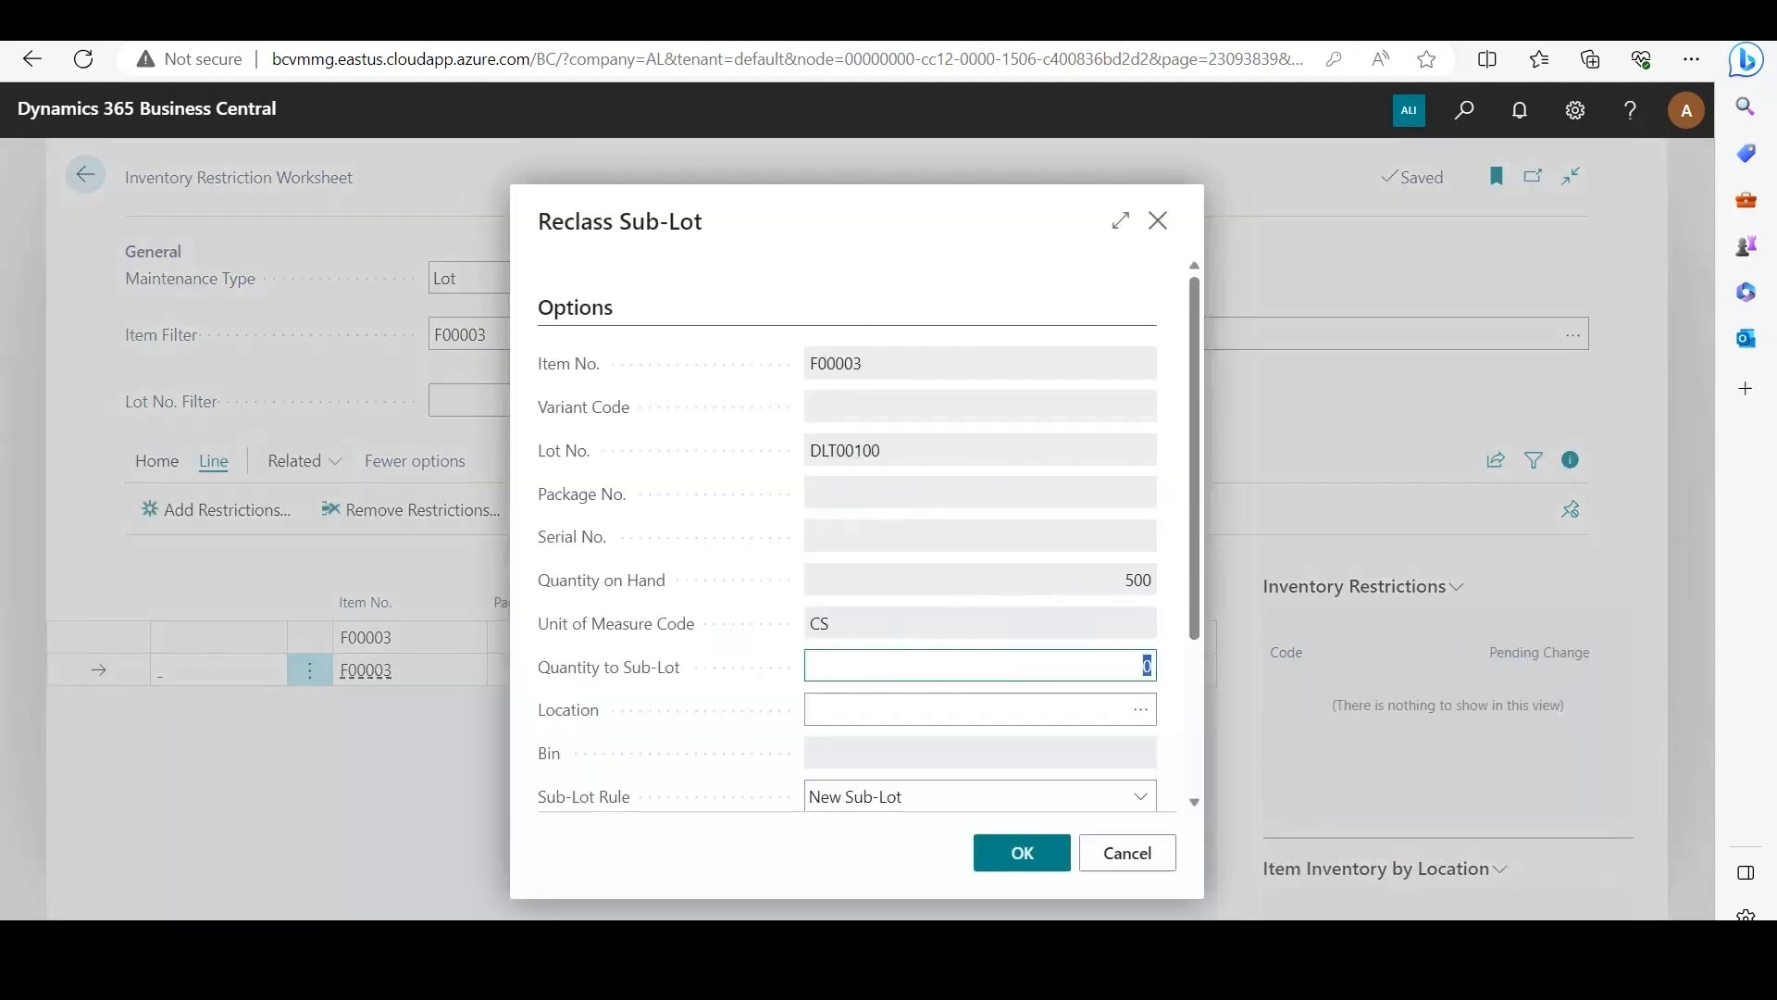
scroll(847, 555, "down", 3)
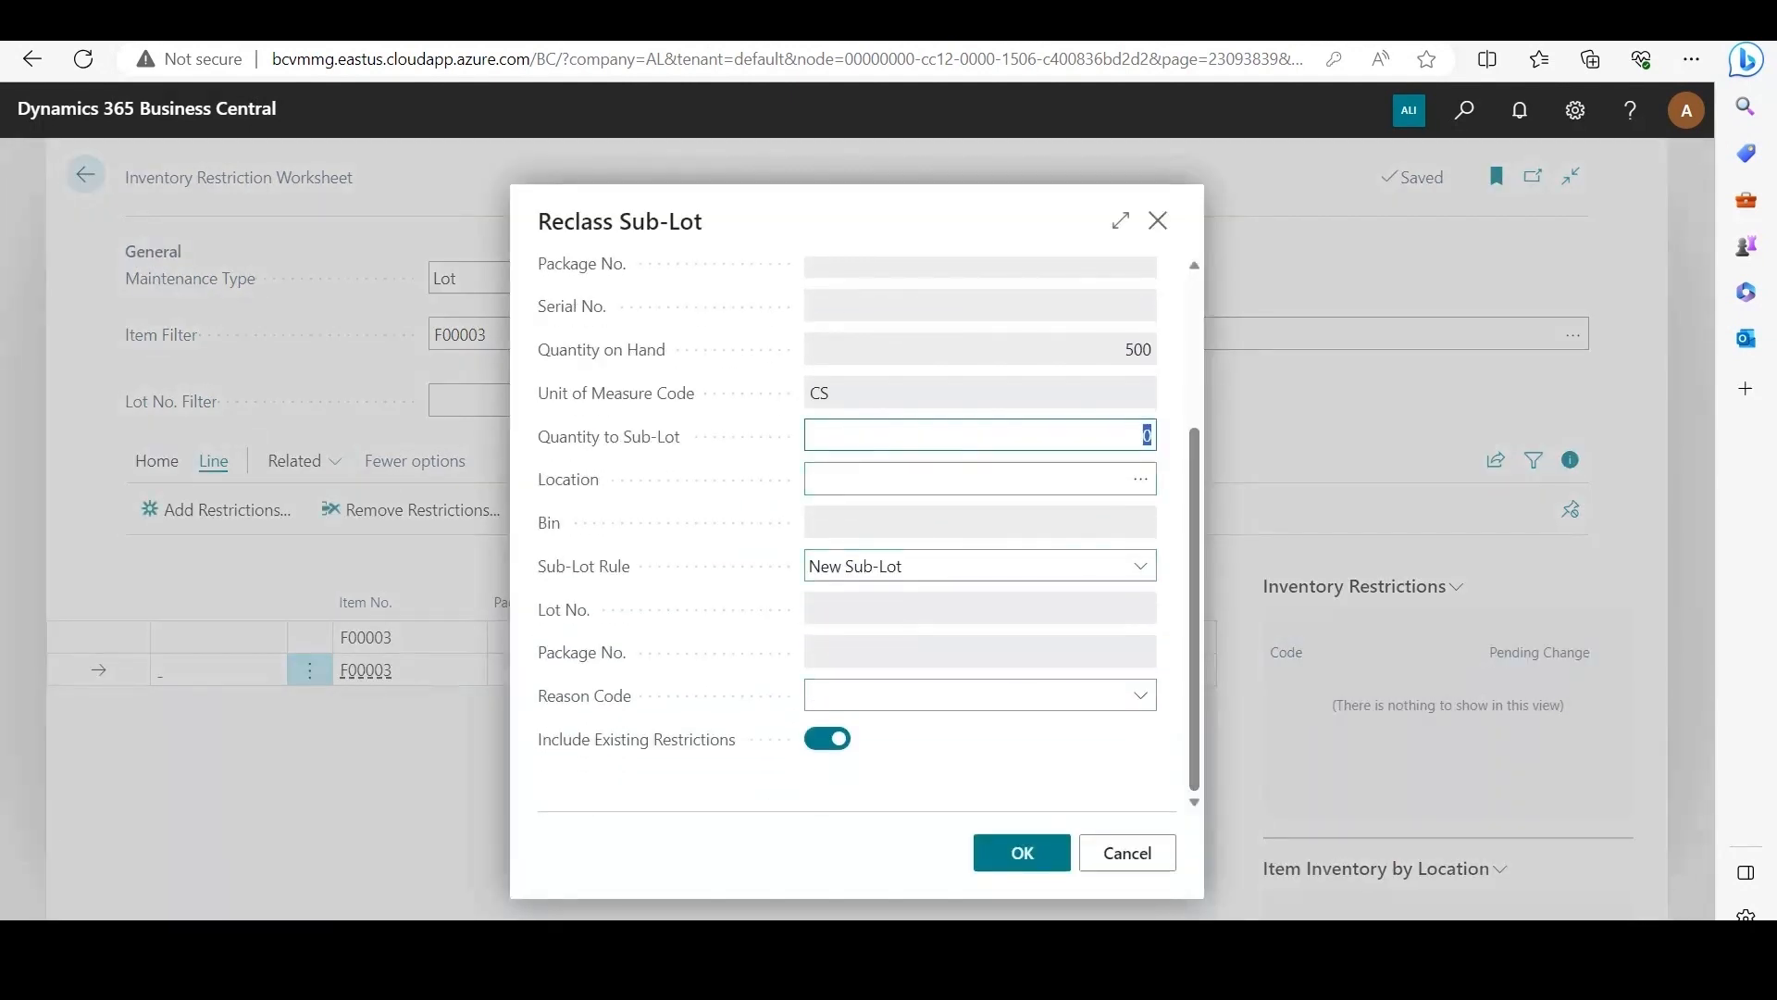
left_click(1142, 435)
key("BackSpace")
type("50")
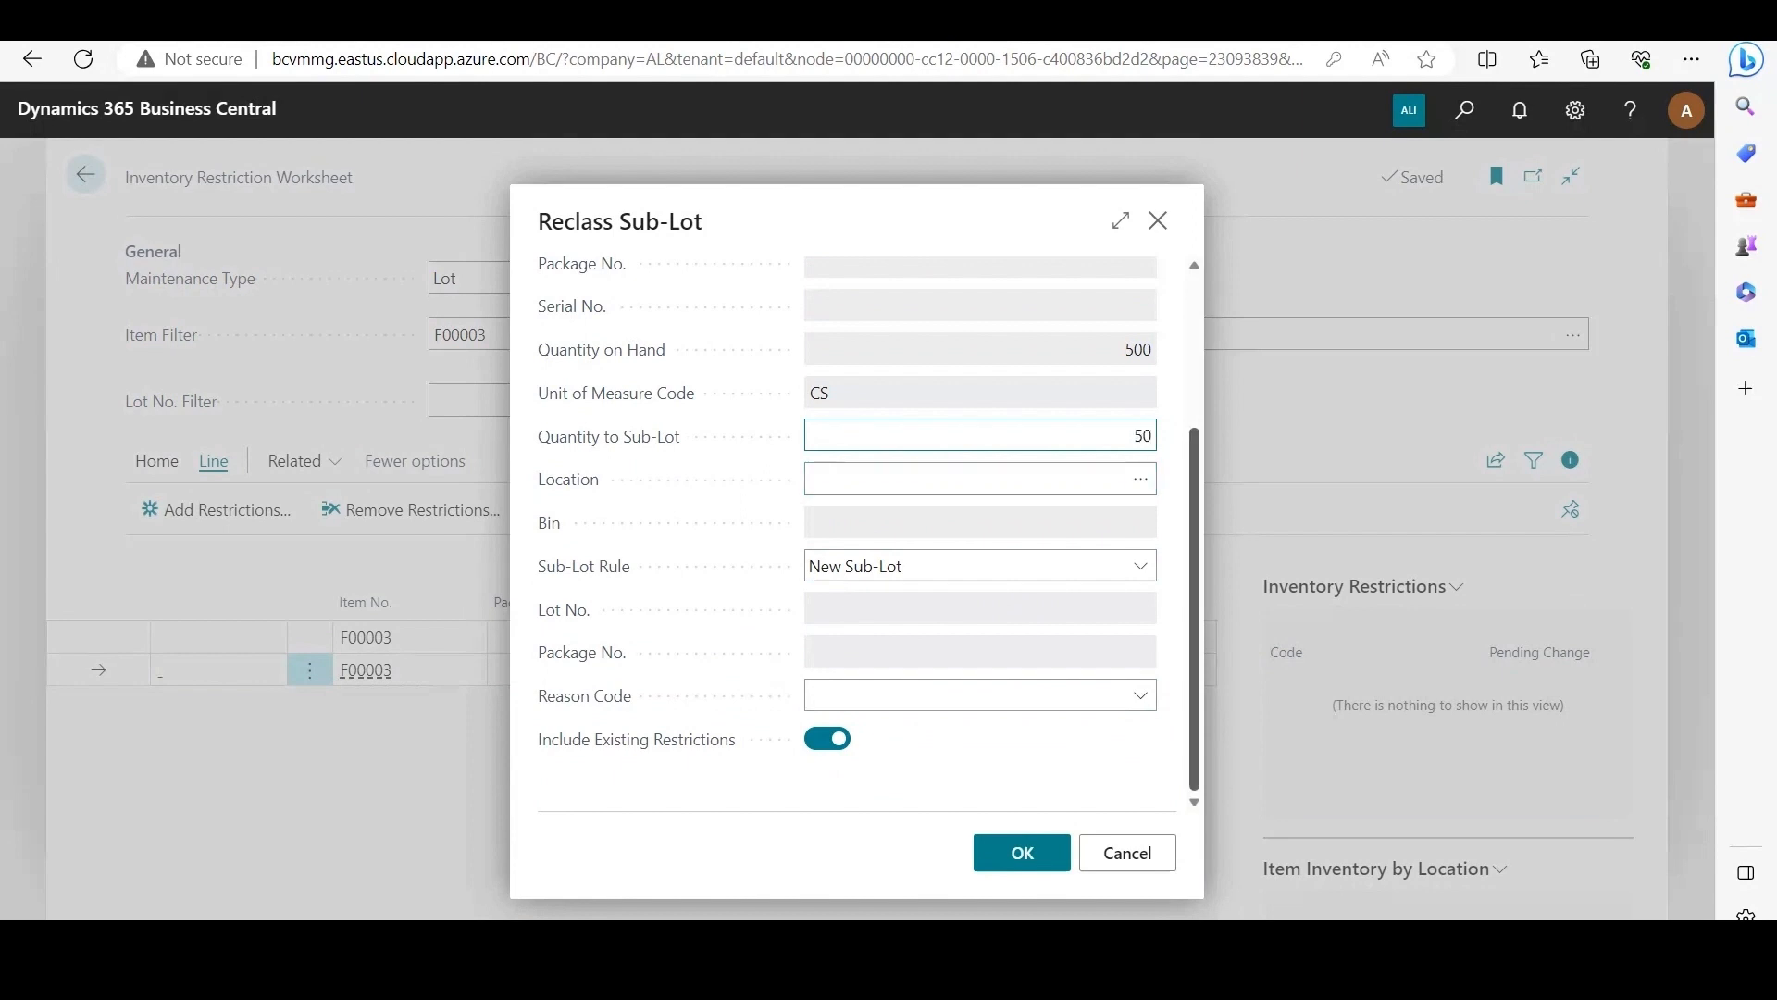
Step: Set the reclassification's location to ALP and its bin to SHIP
left_click(1140, 480)
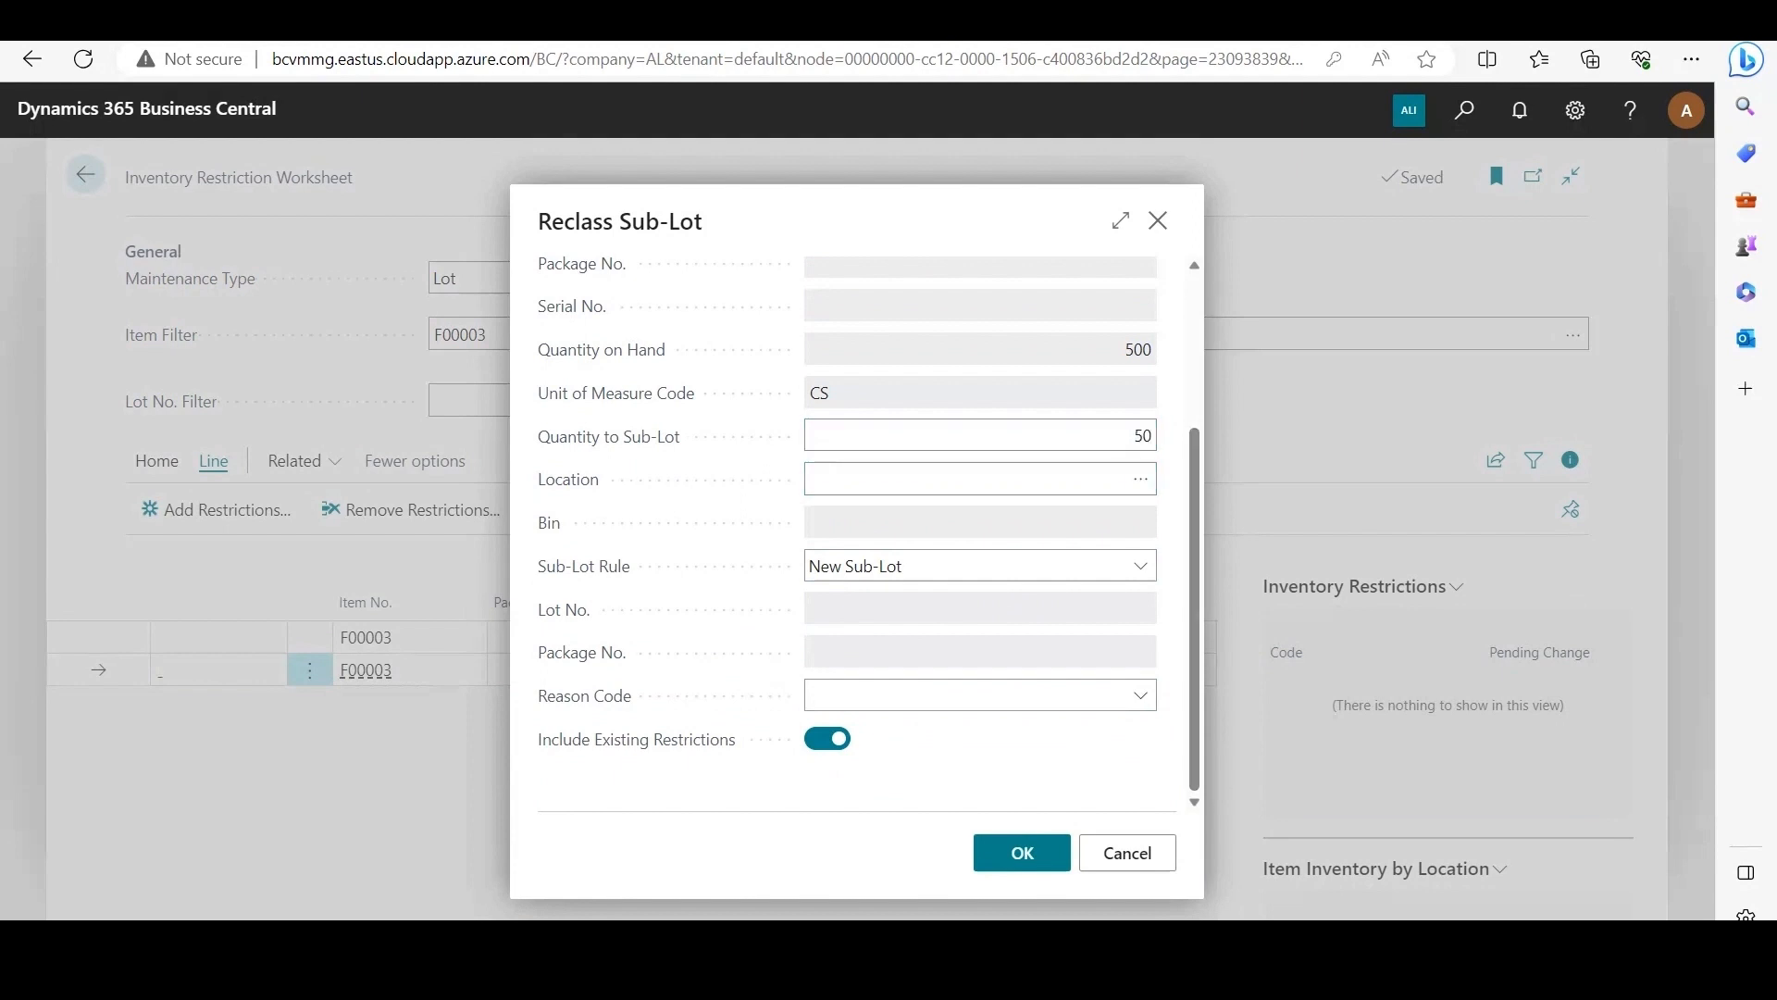
left_click(1140, 479)
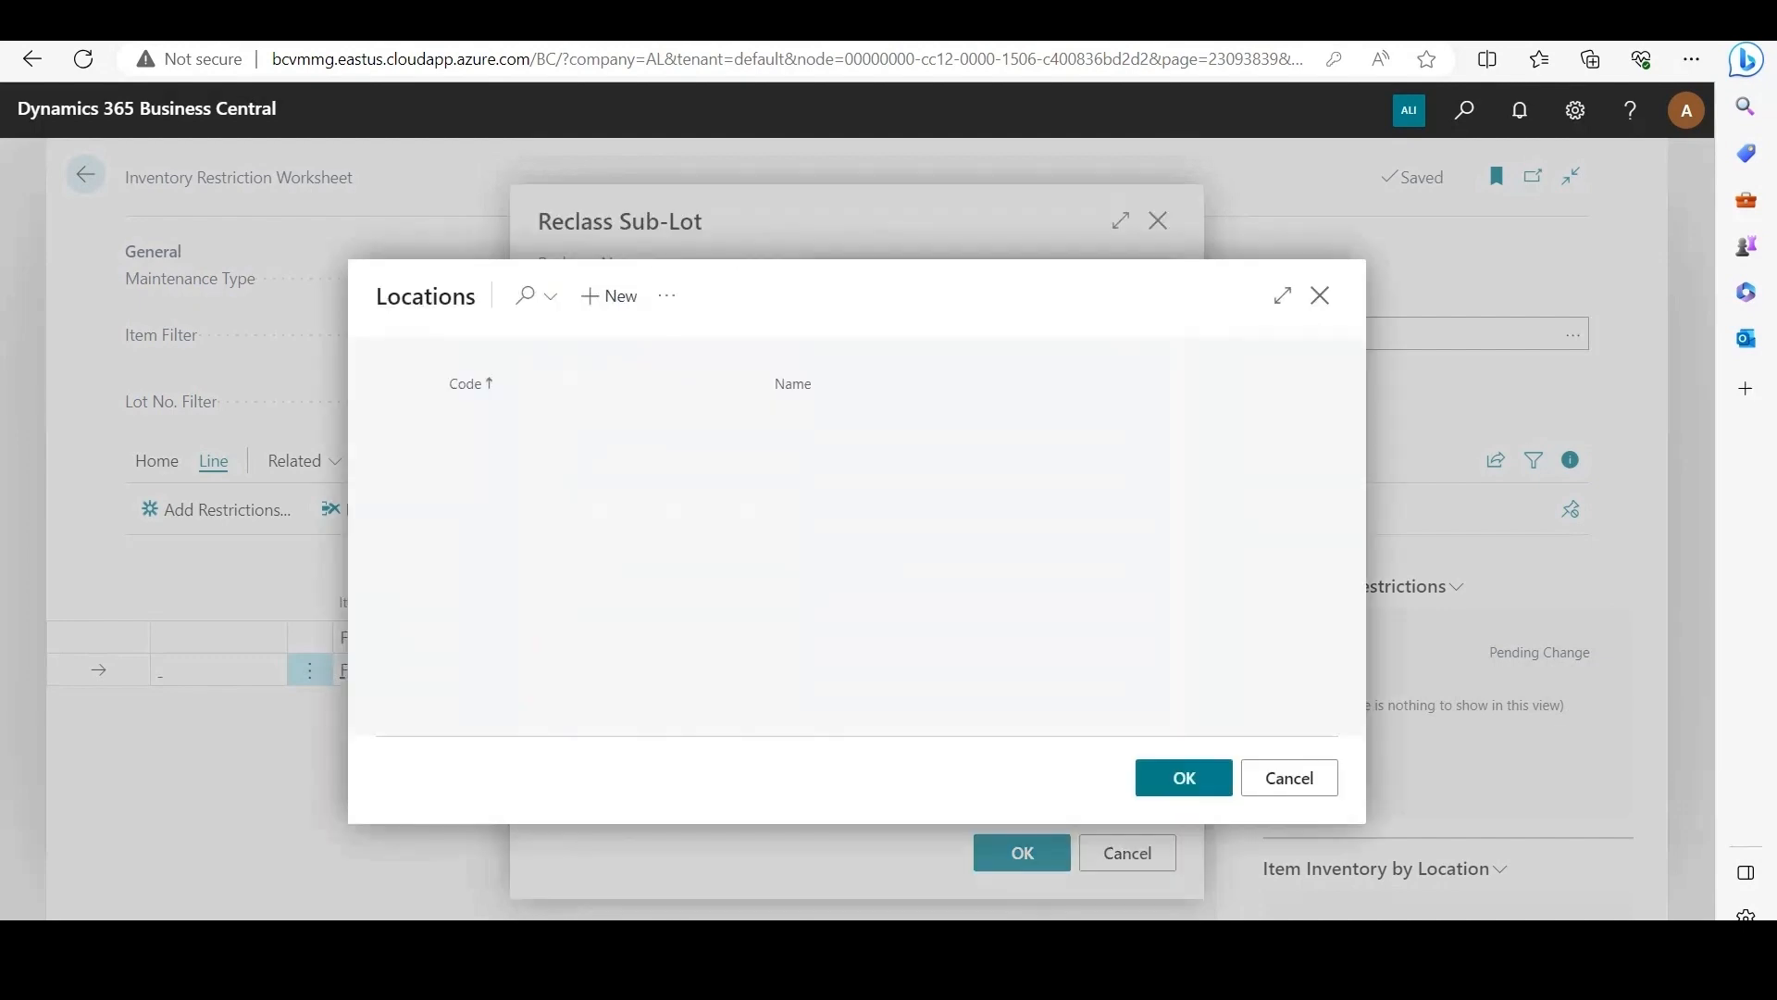
left_click(926, 450)
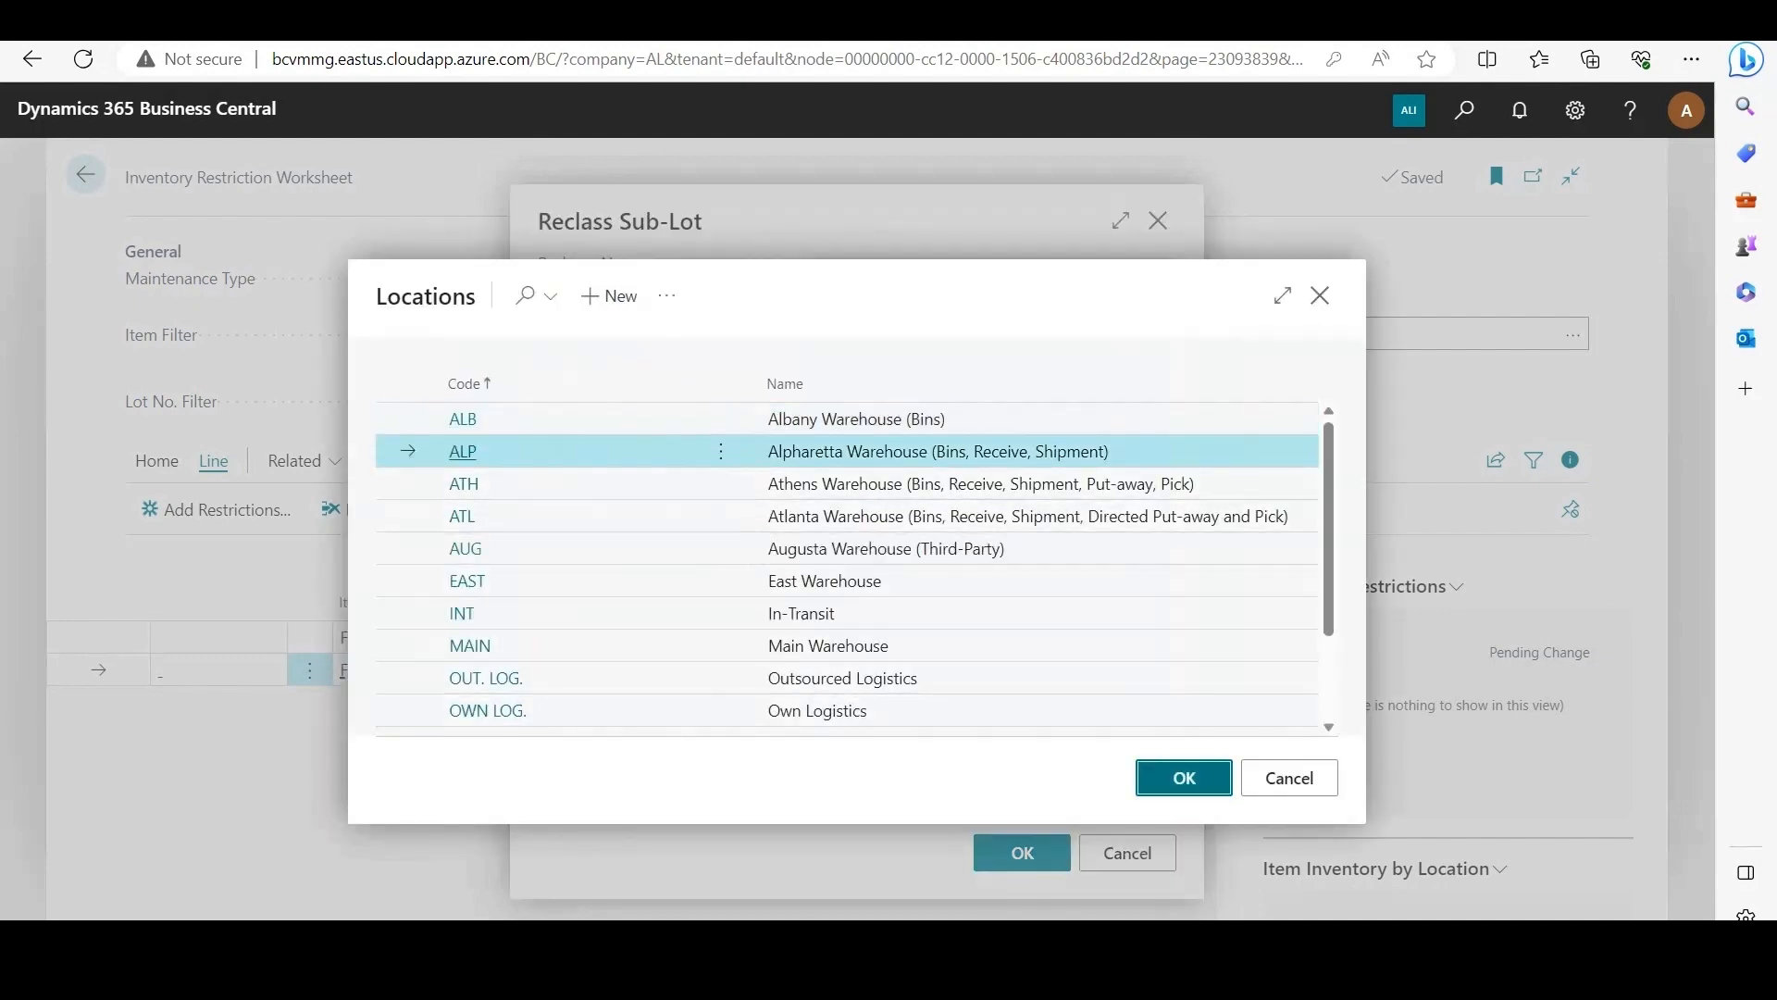
left_click(1184, 778)
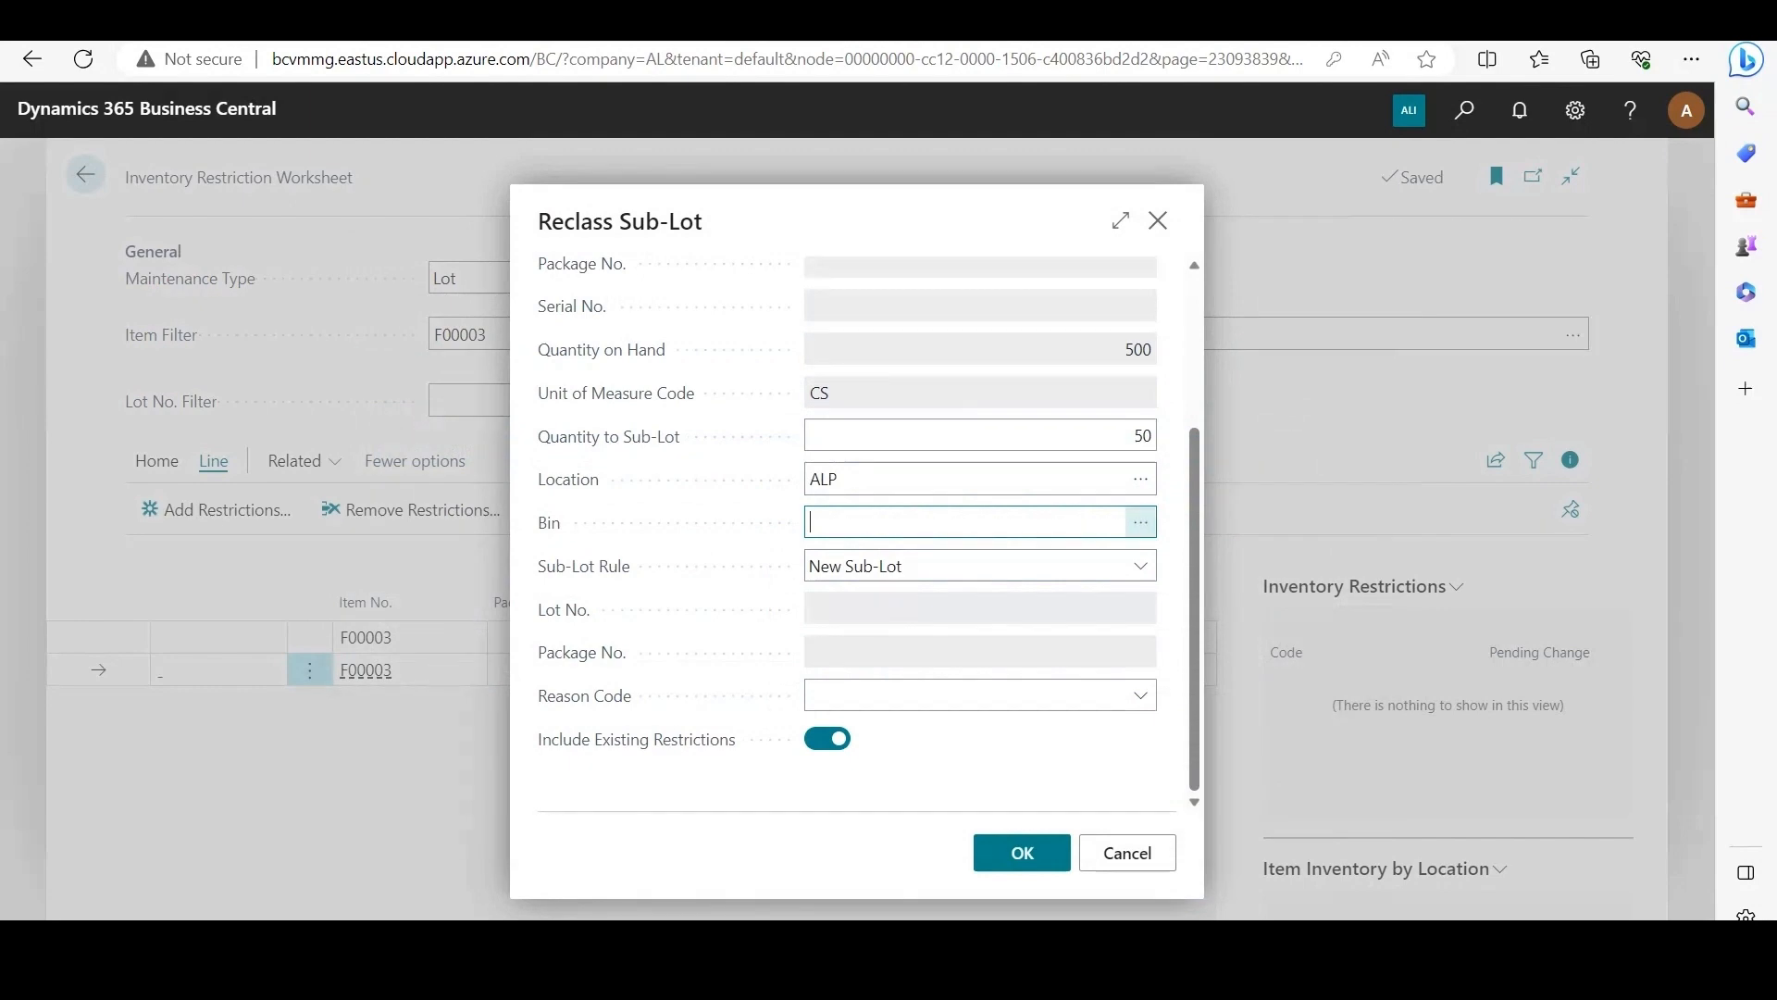
left_click(1140, 523)
scroll(1055, 504, "down", 2)
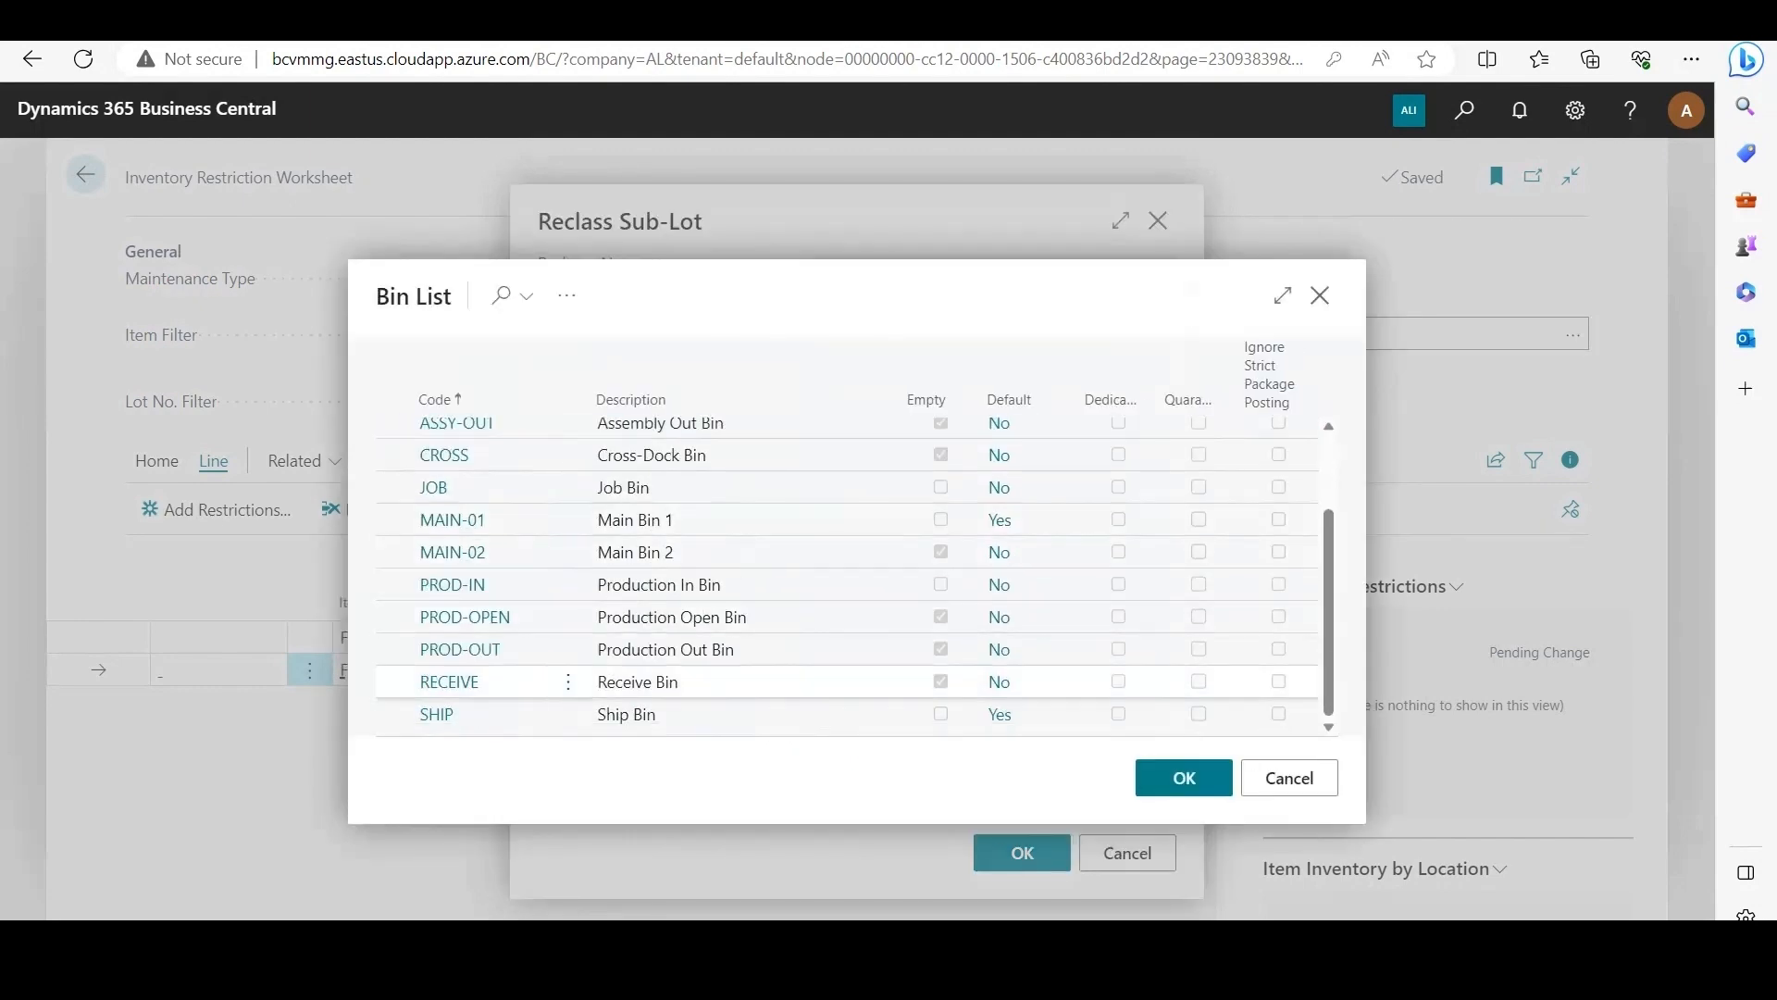
left_click(870, 715)
left_click(1183, 777)
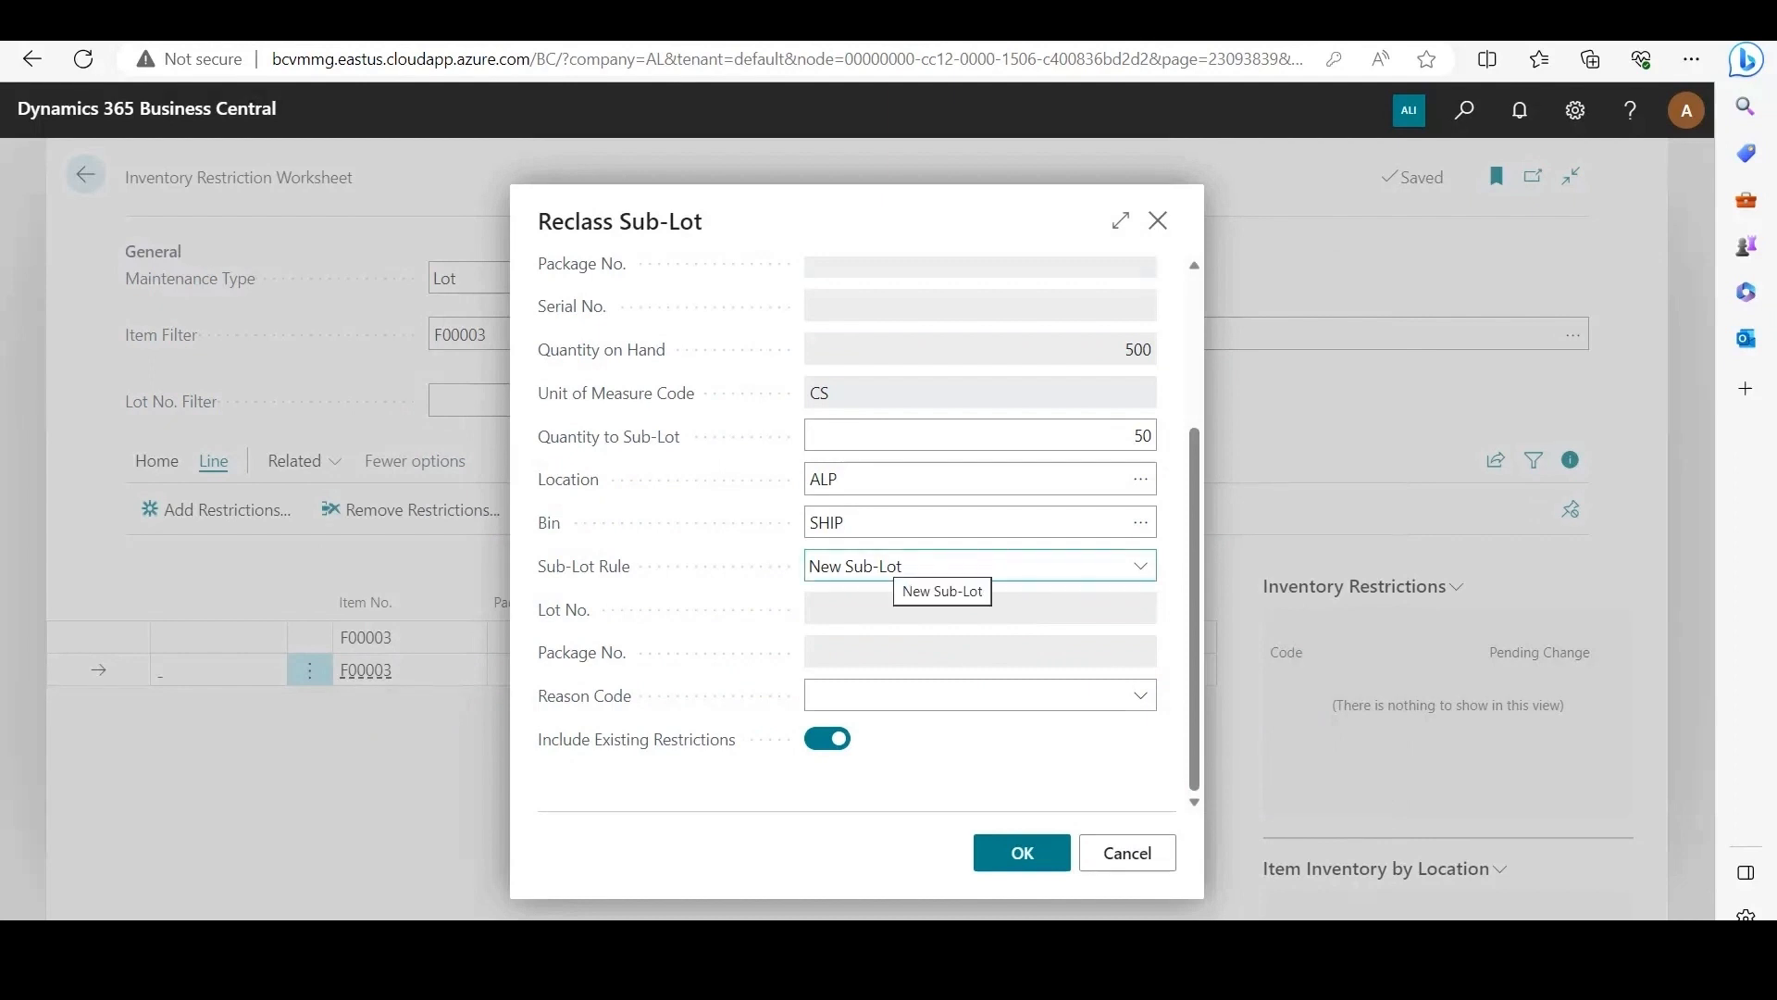
Step: Keep the sub-lot rule New Sub-Lot, set the reason code to INSP, and run the sub-lot reclassification
left_click(896, 566)
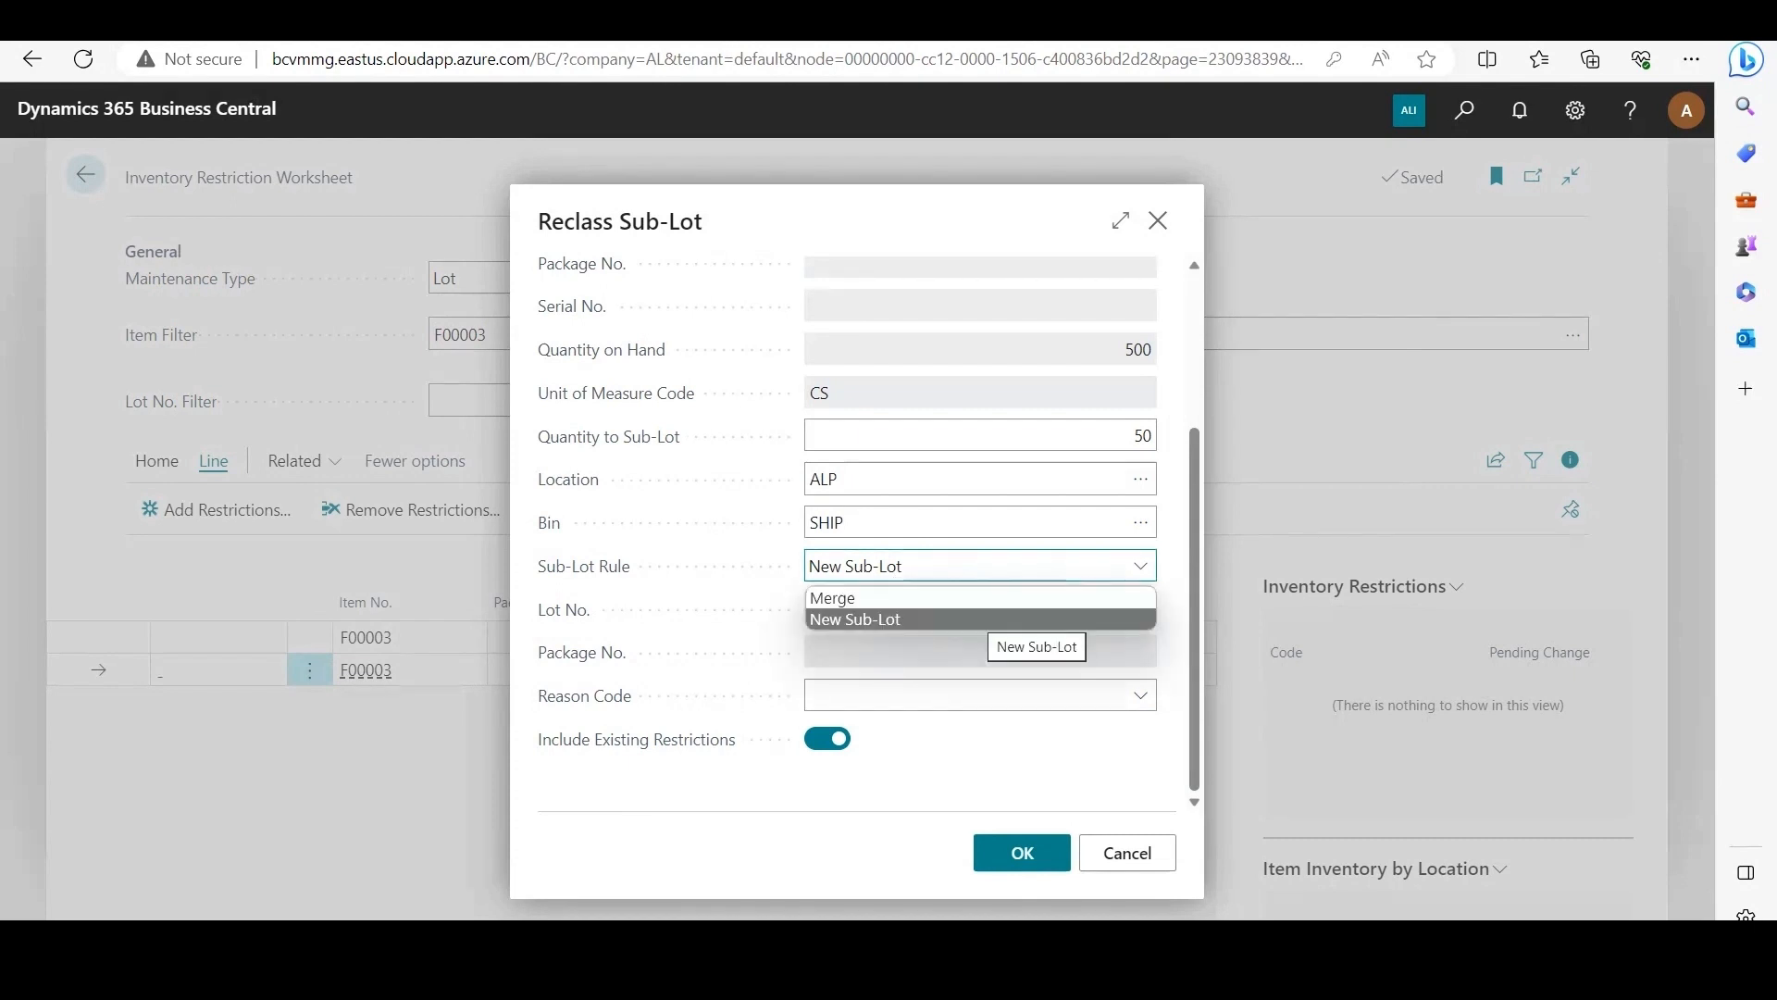
left_click(985, 619)
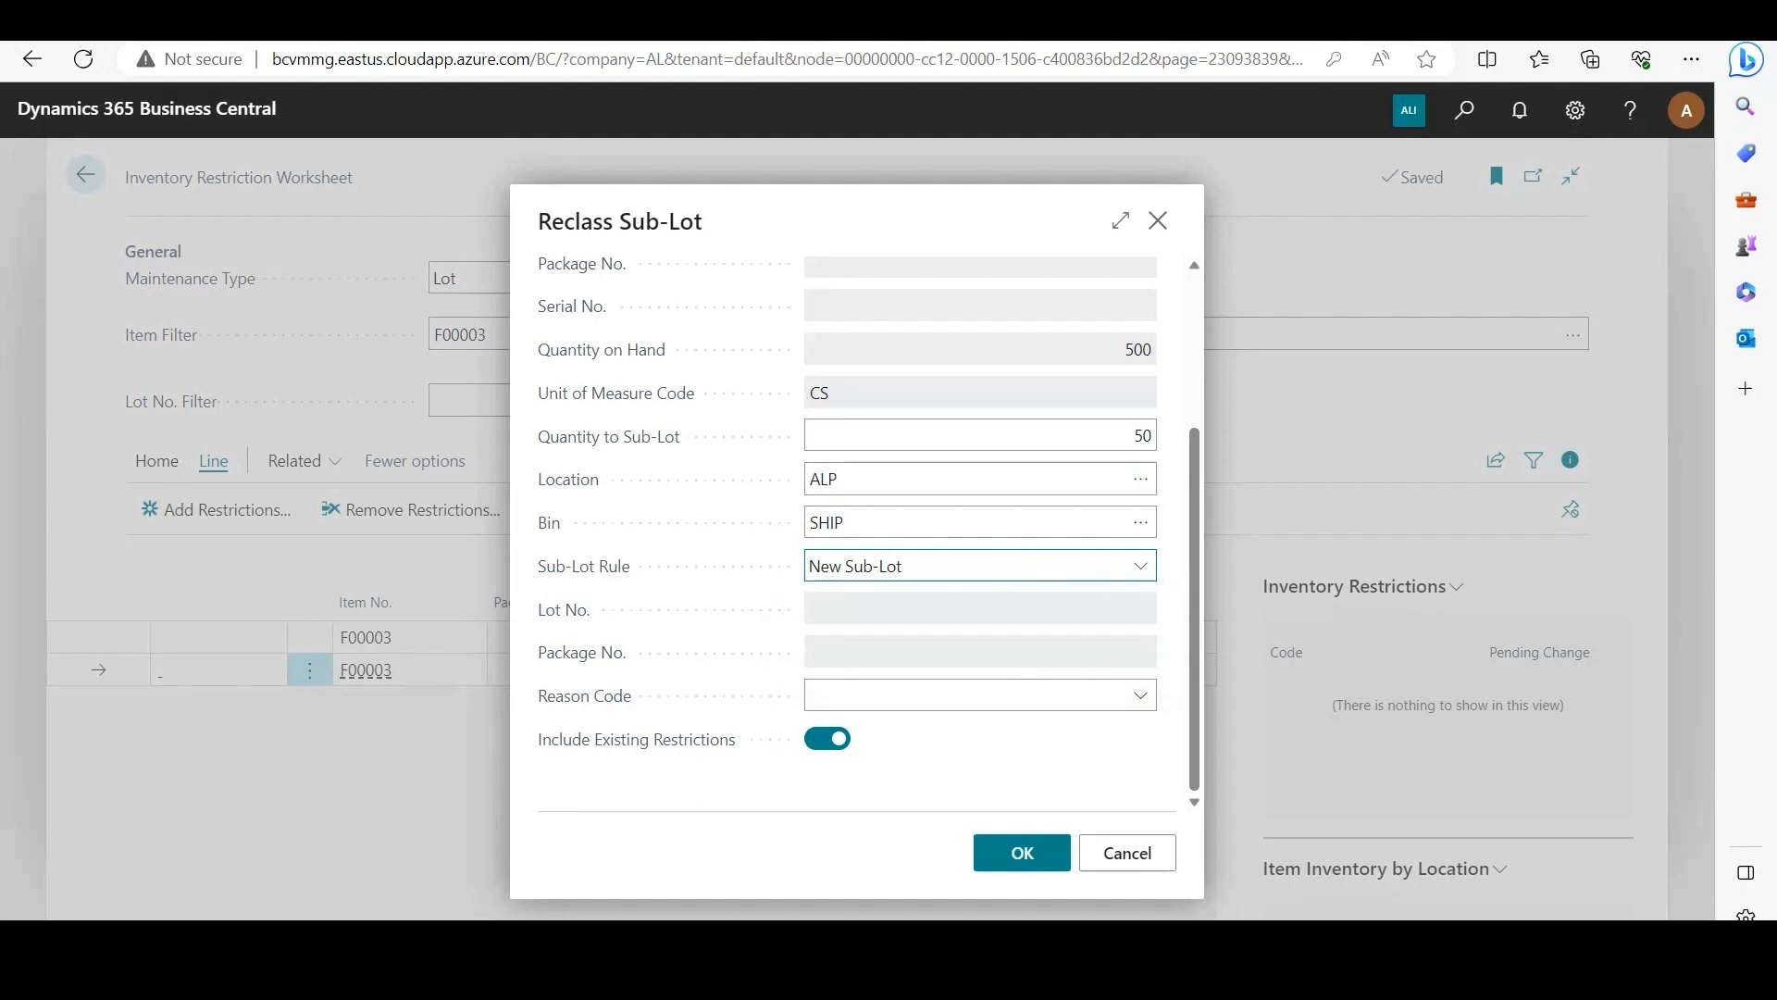
left_click(1140, 695)
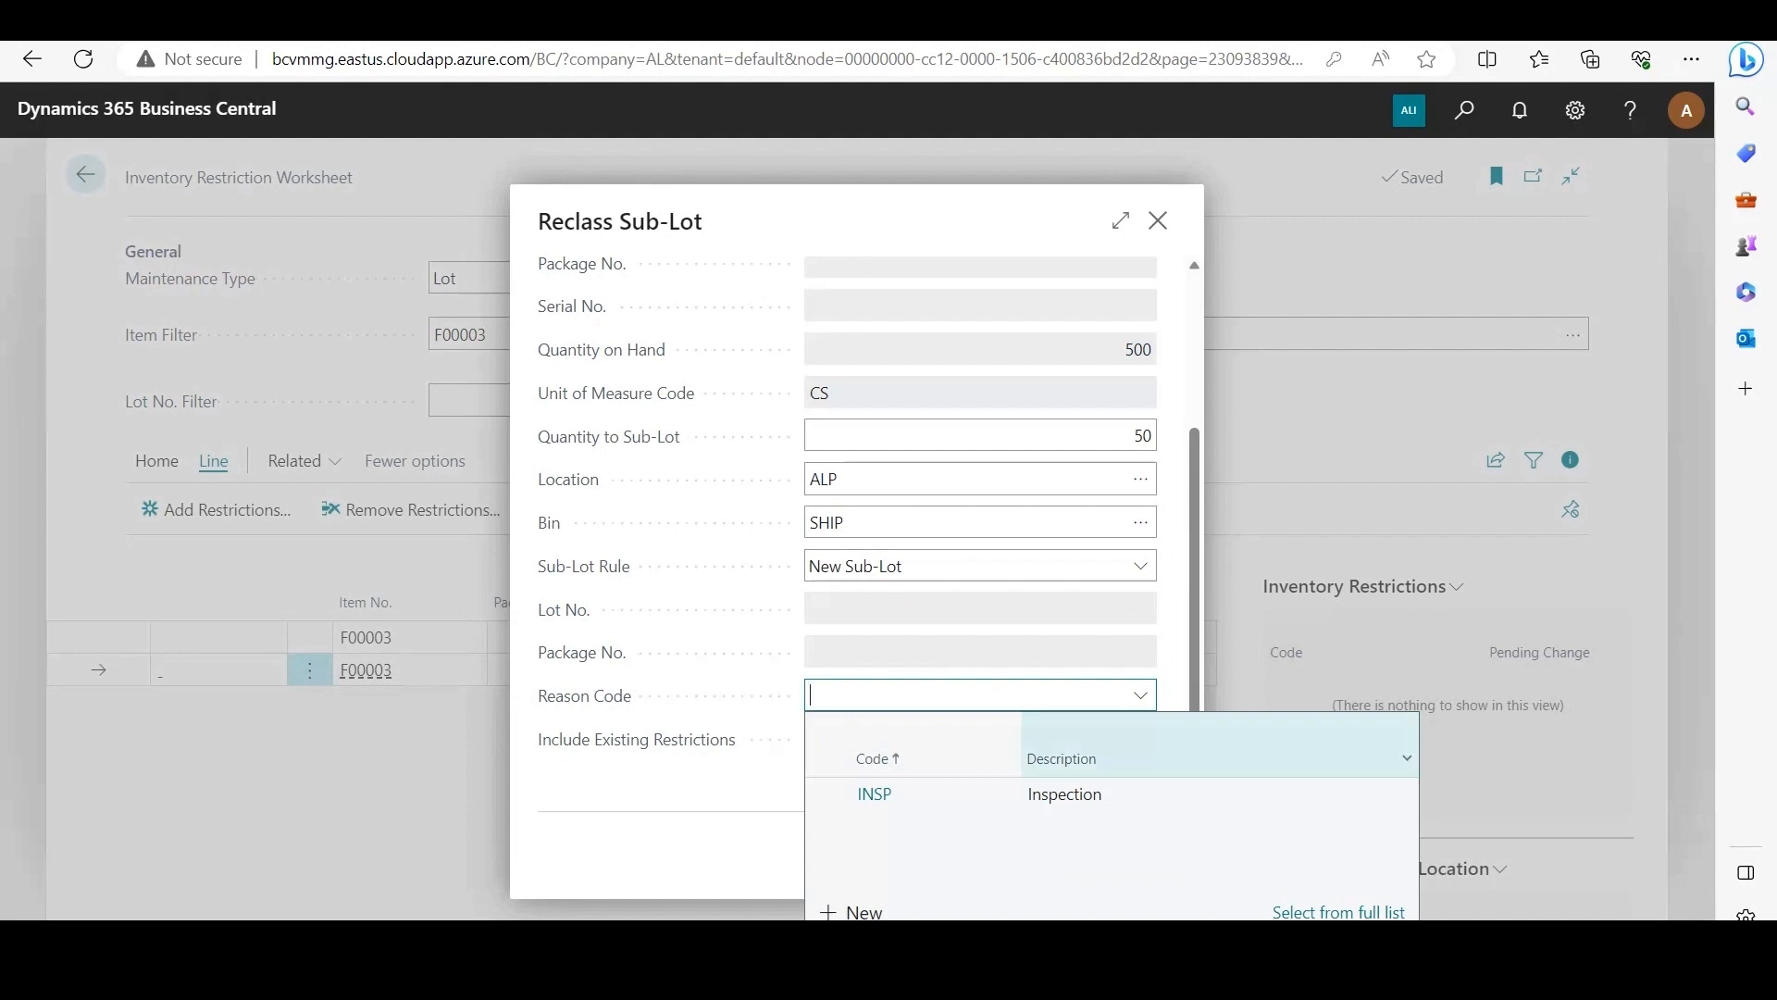
key("Return")
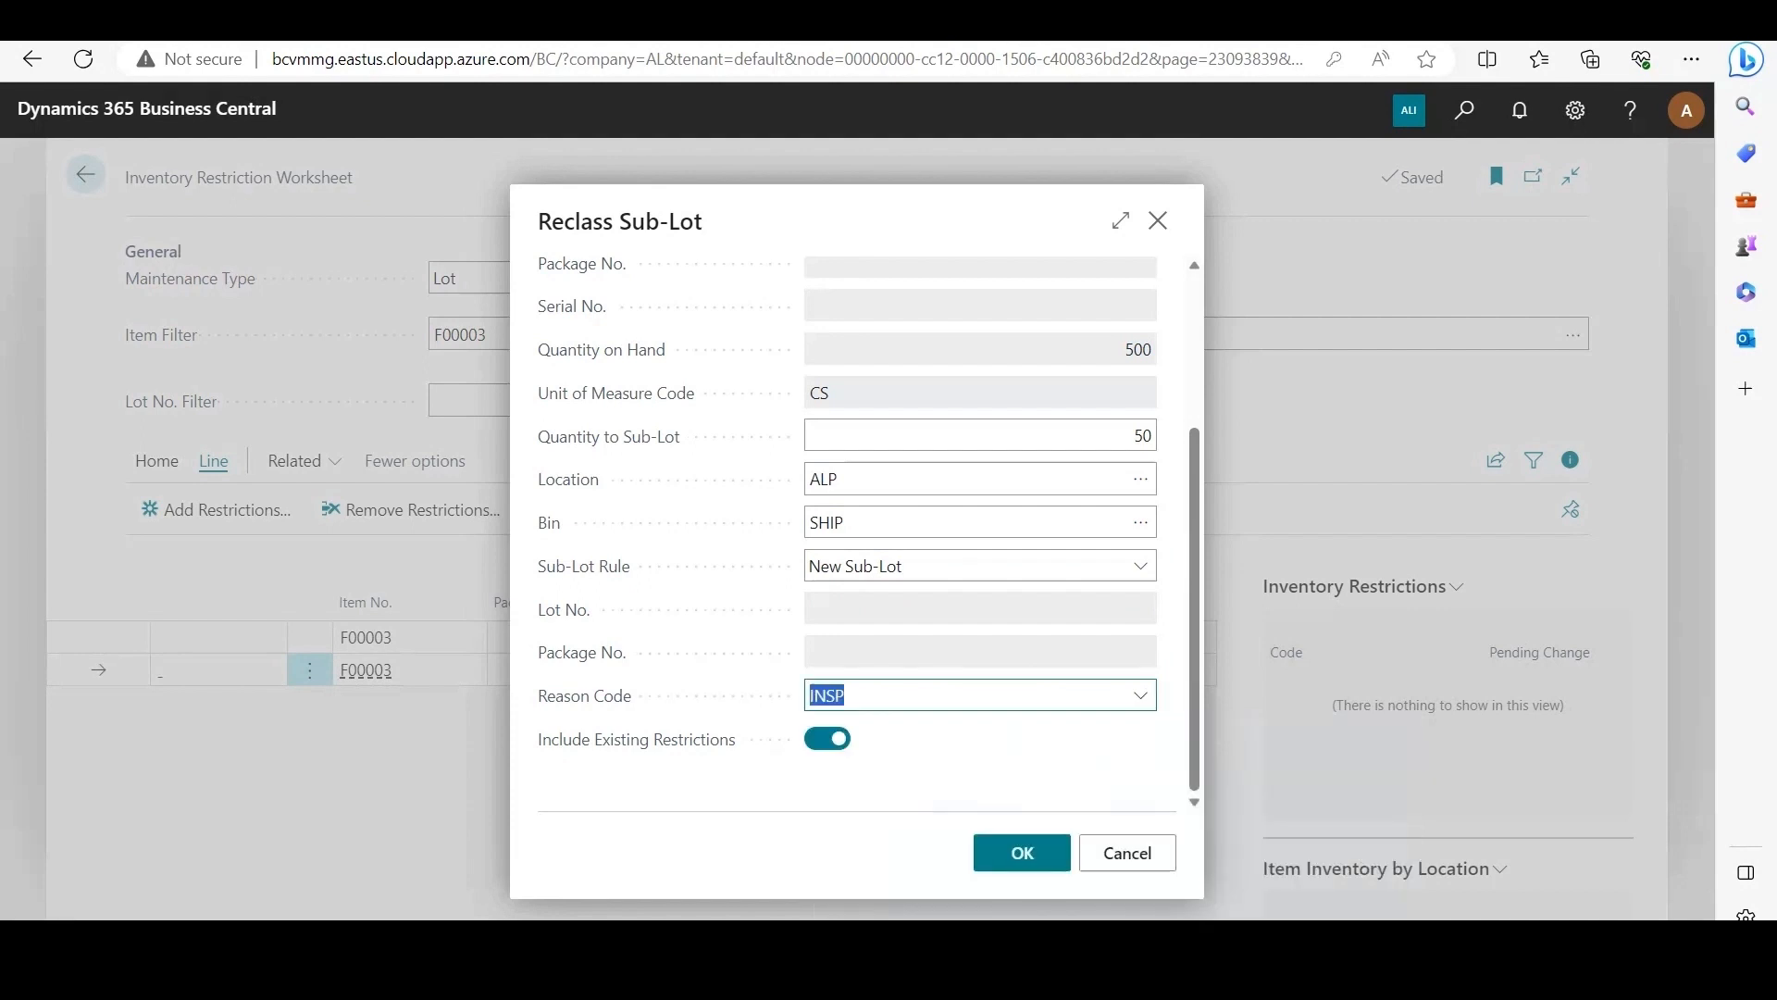
key("Tab")
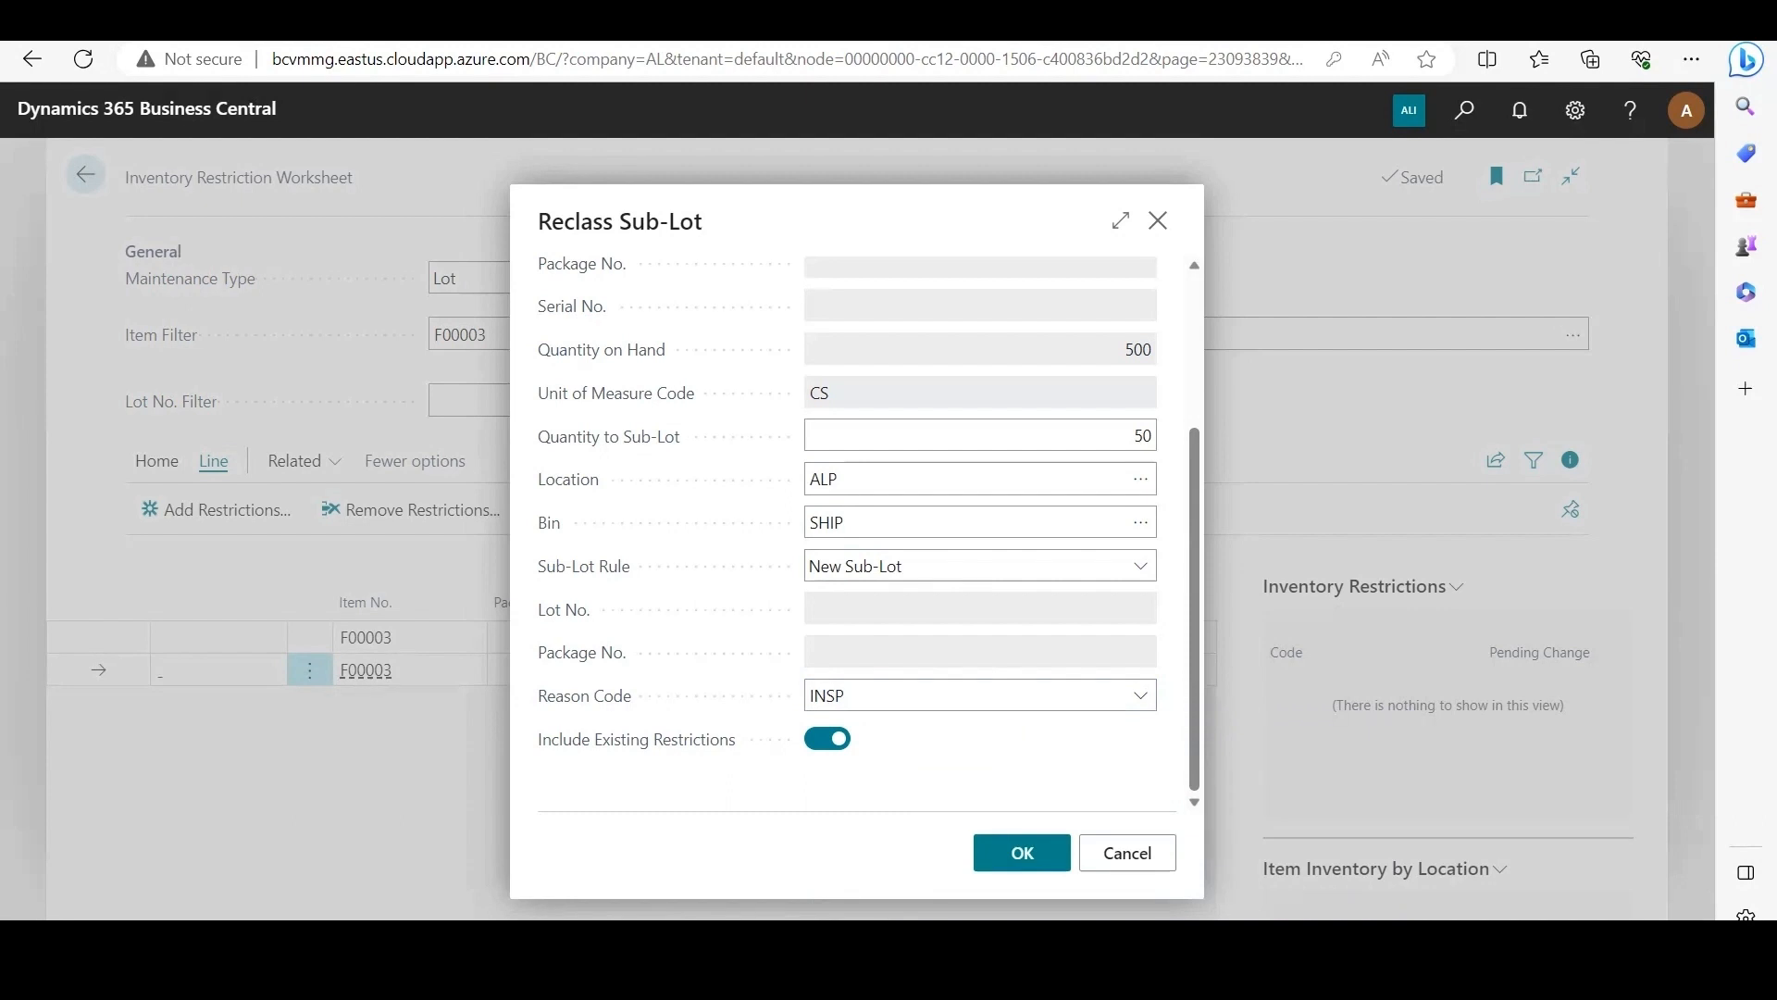
mouse_move(637, 739)
left_click(1022, 853)
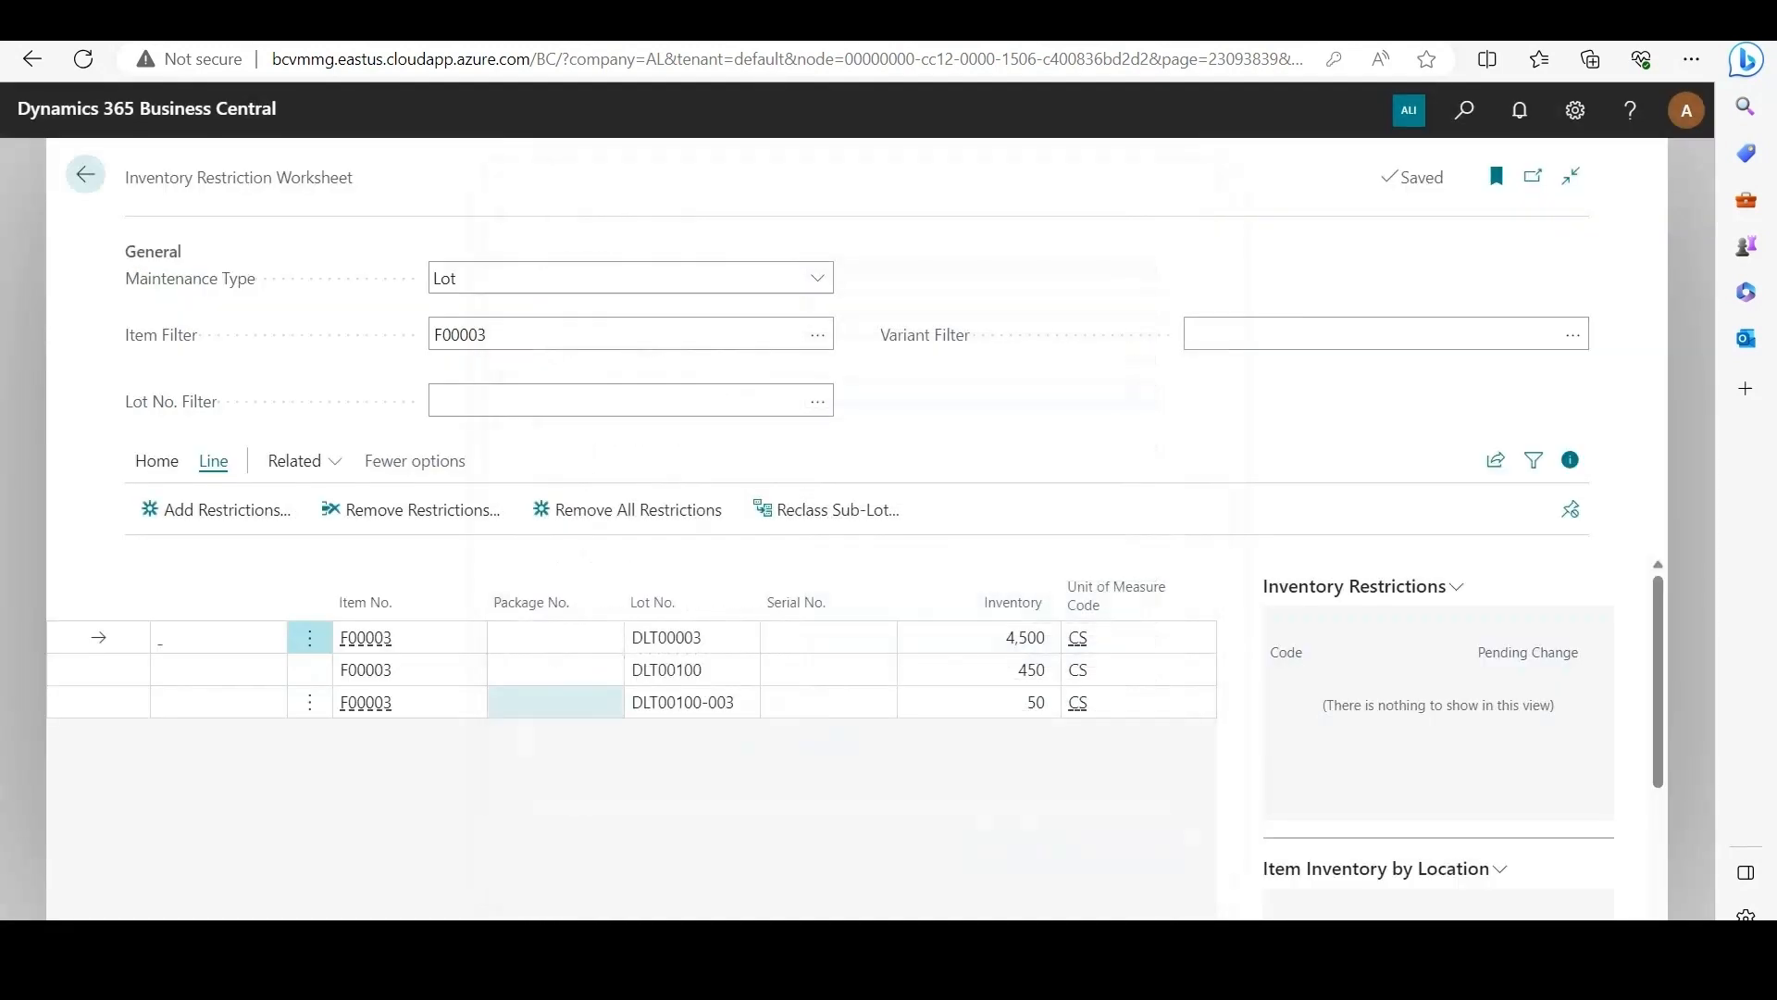
Step: Add restriction RC1 (Restrict Outbound sales) to the worksheet line of sub-lot DLT00100-003
left_click(99, 702)
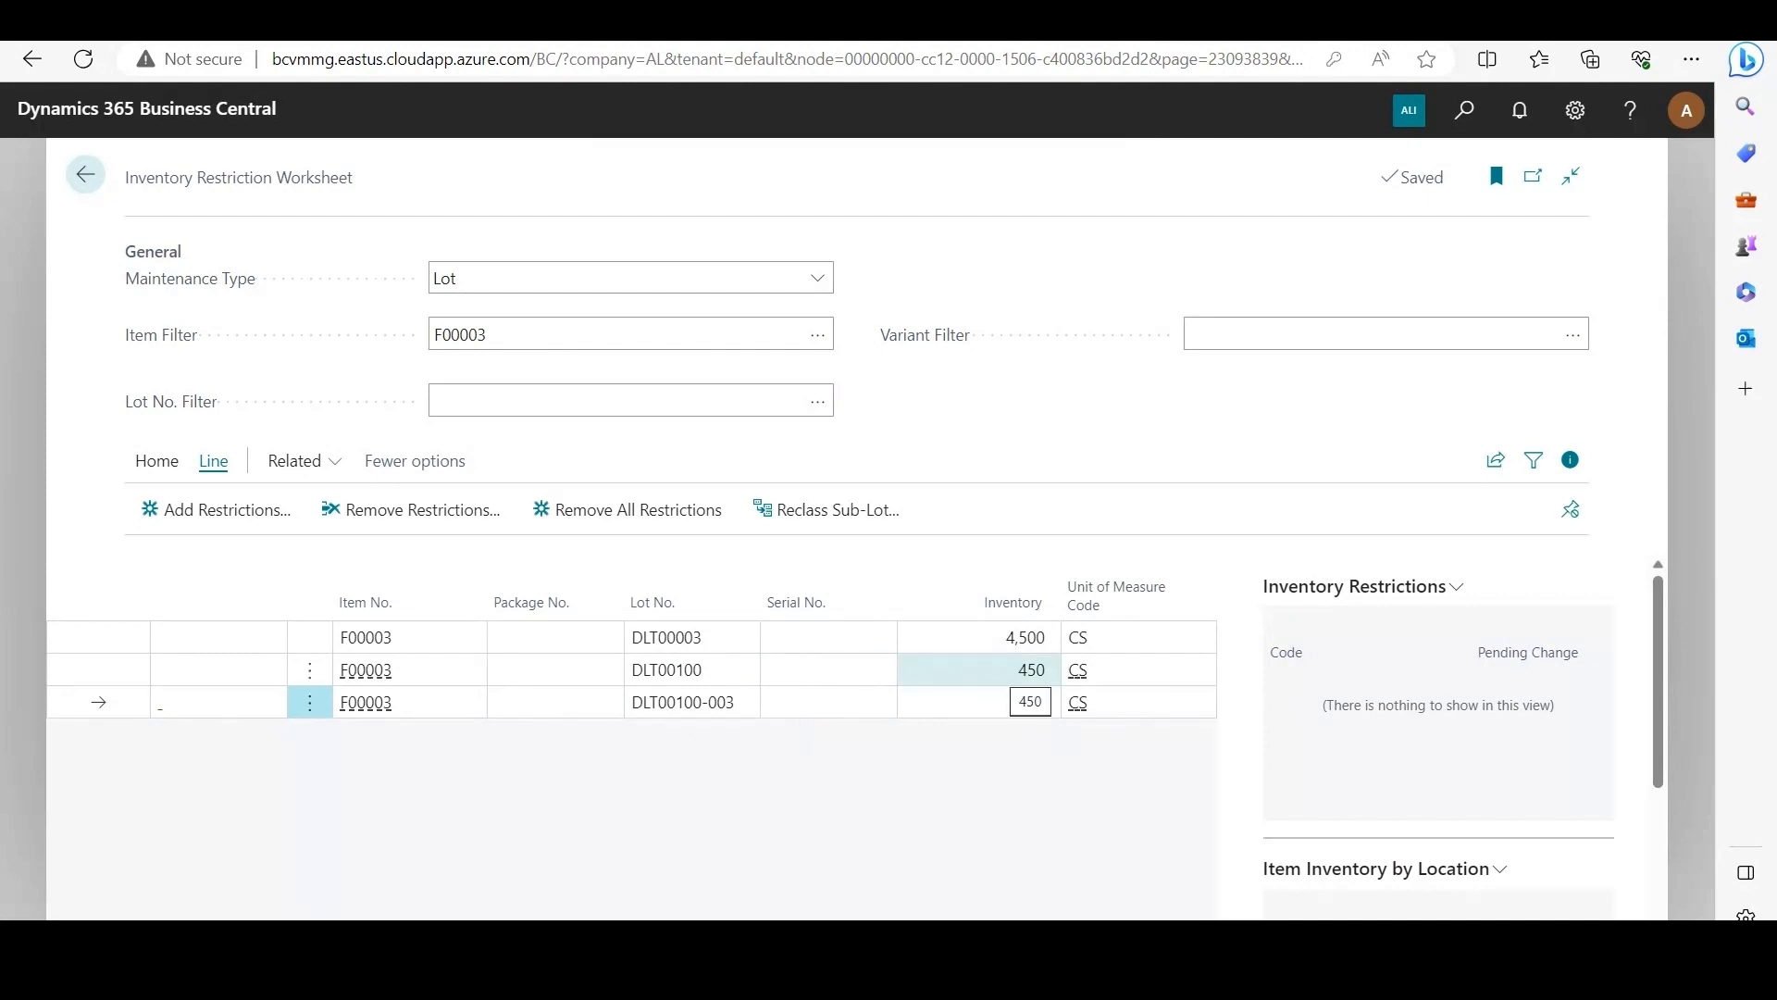
left_click(1011, 670)
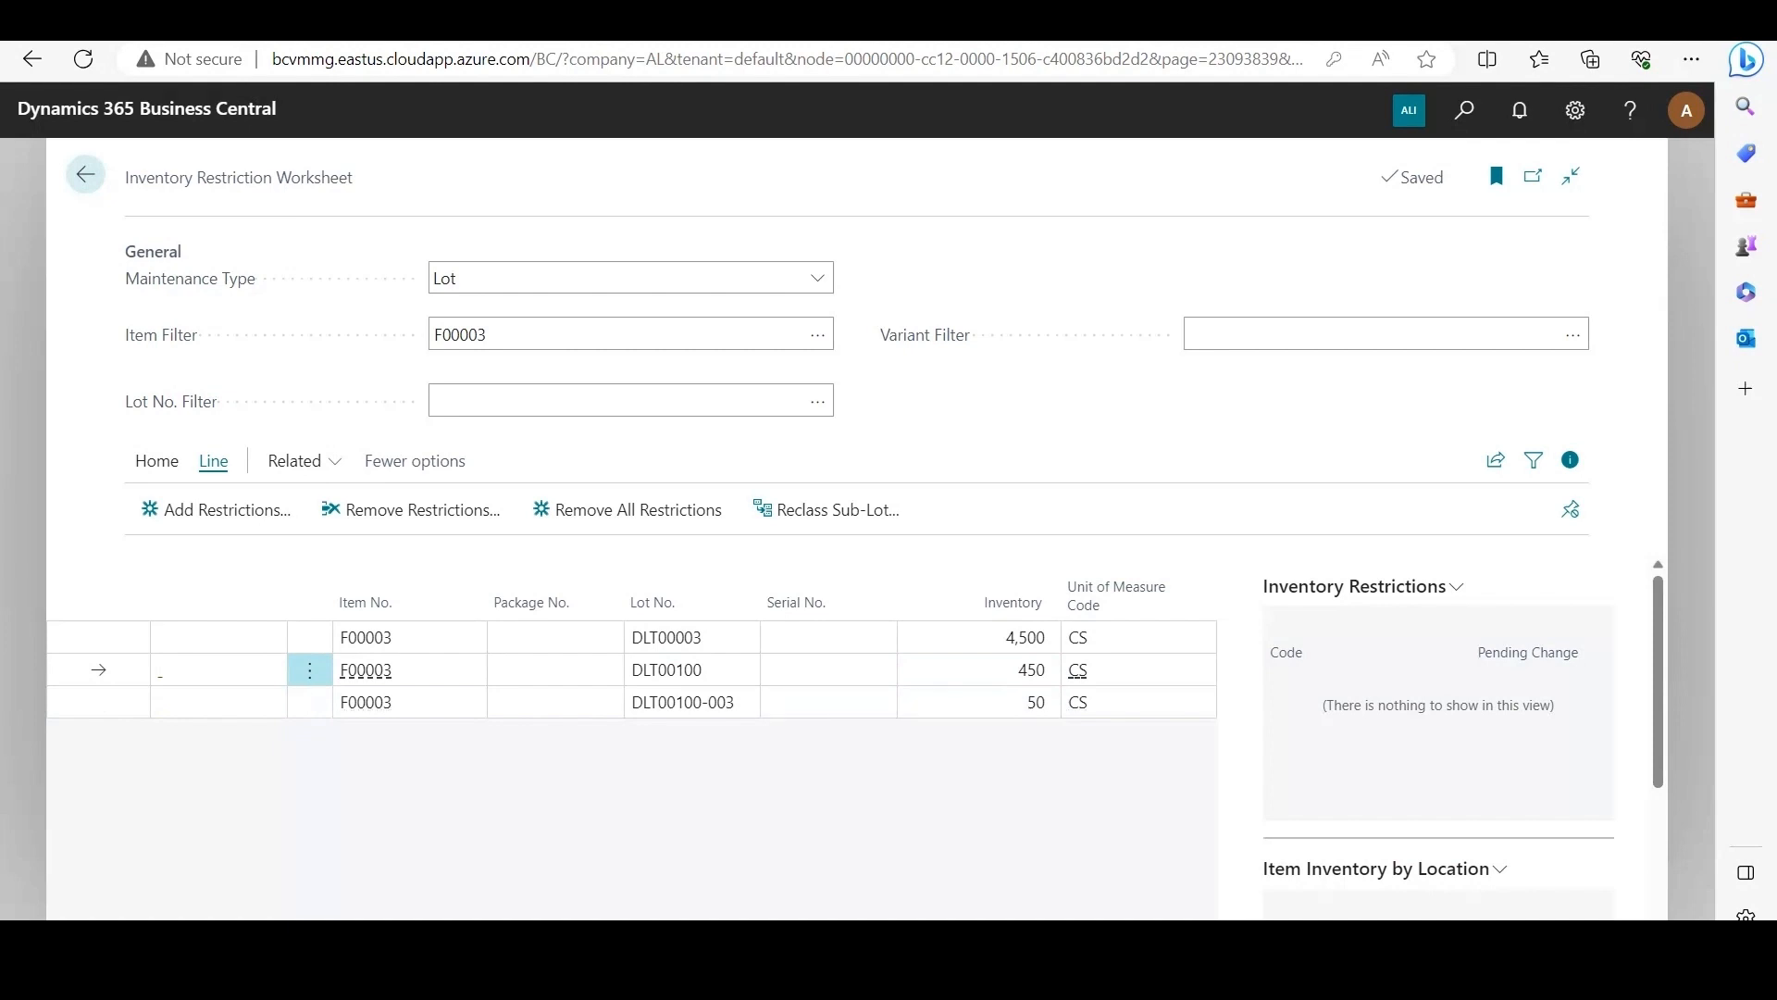
left_click(99, 702)
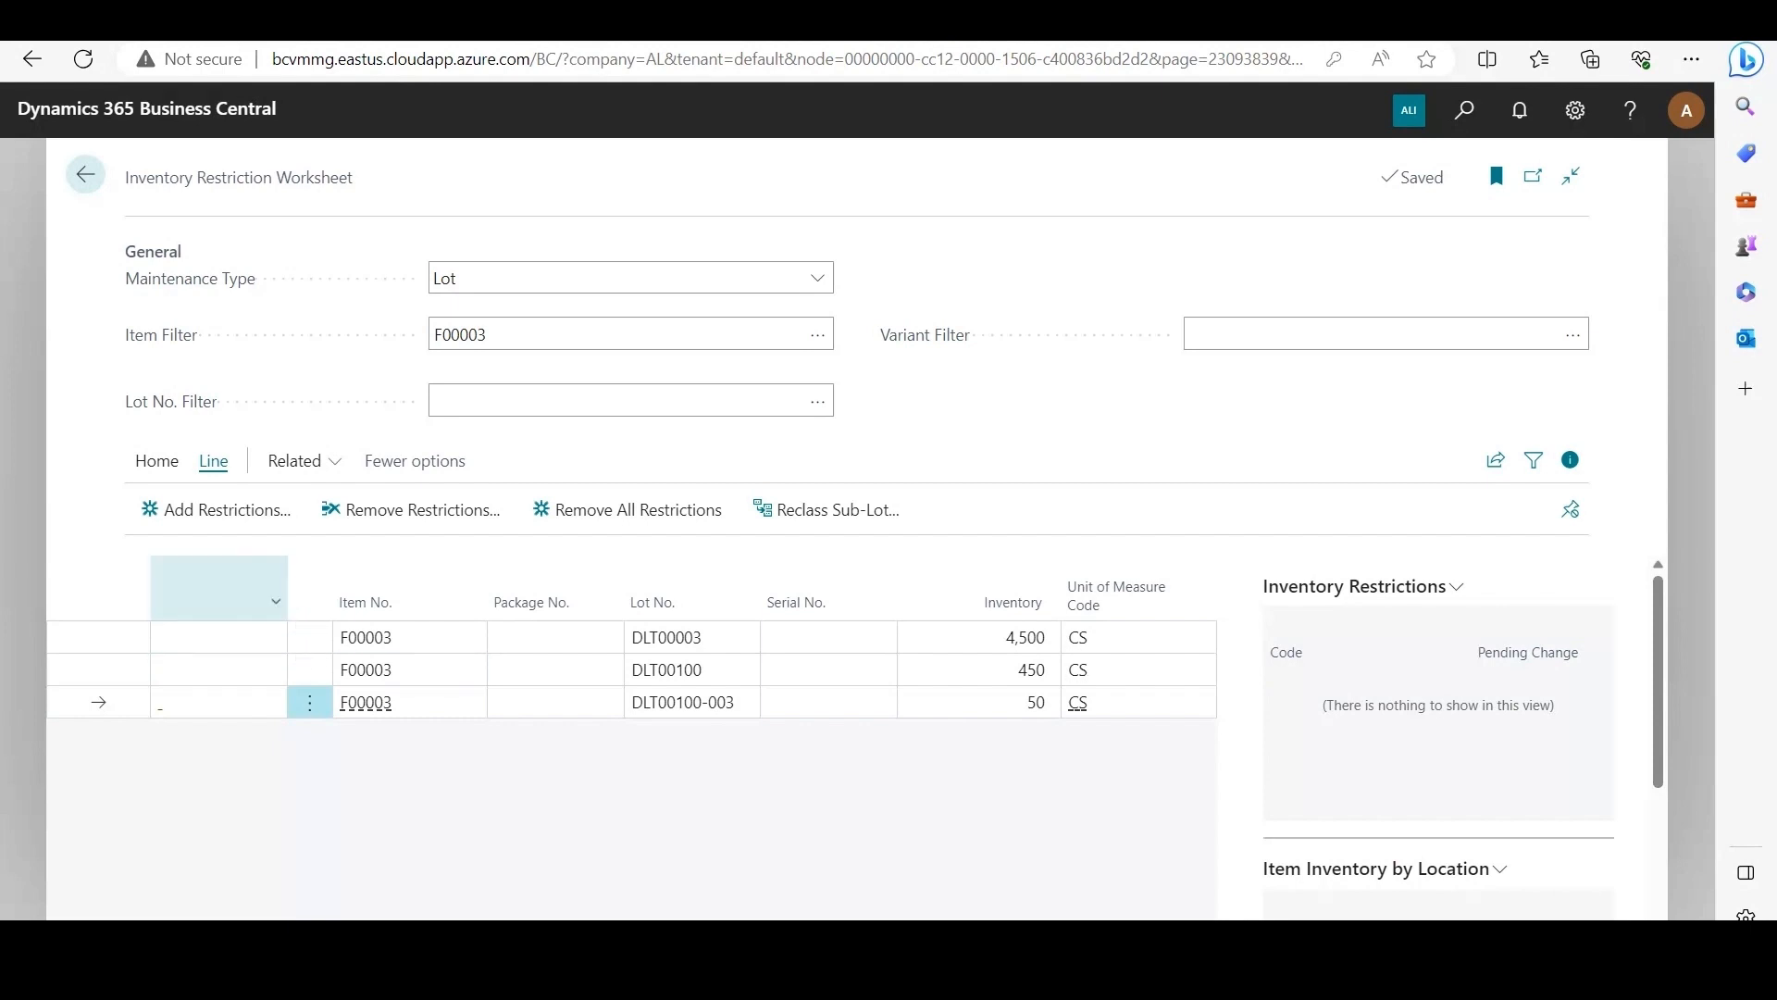
left_click(216, 509)
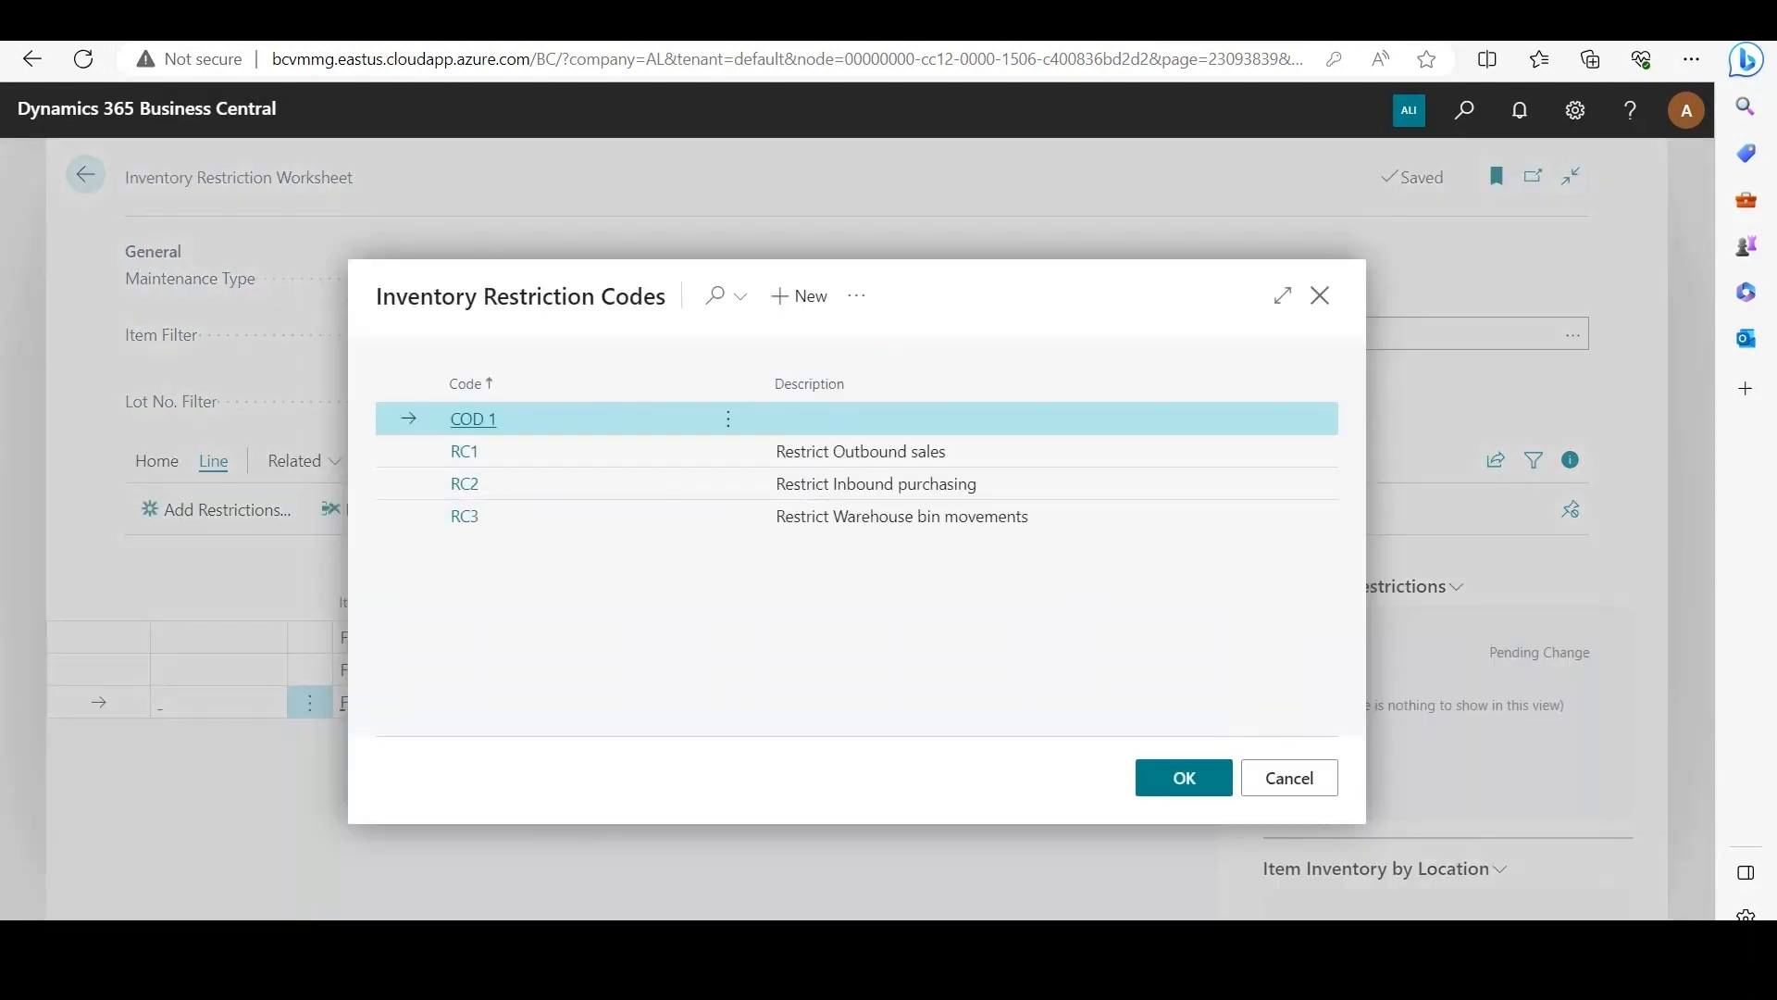
left_click(464, 451)
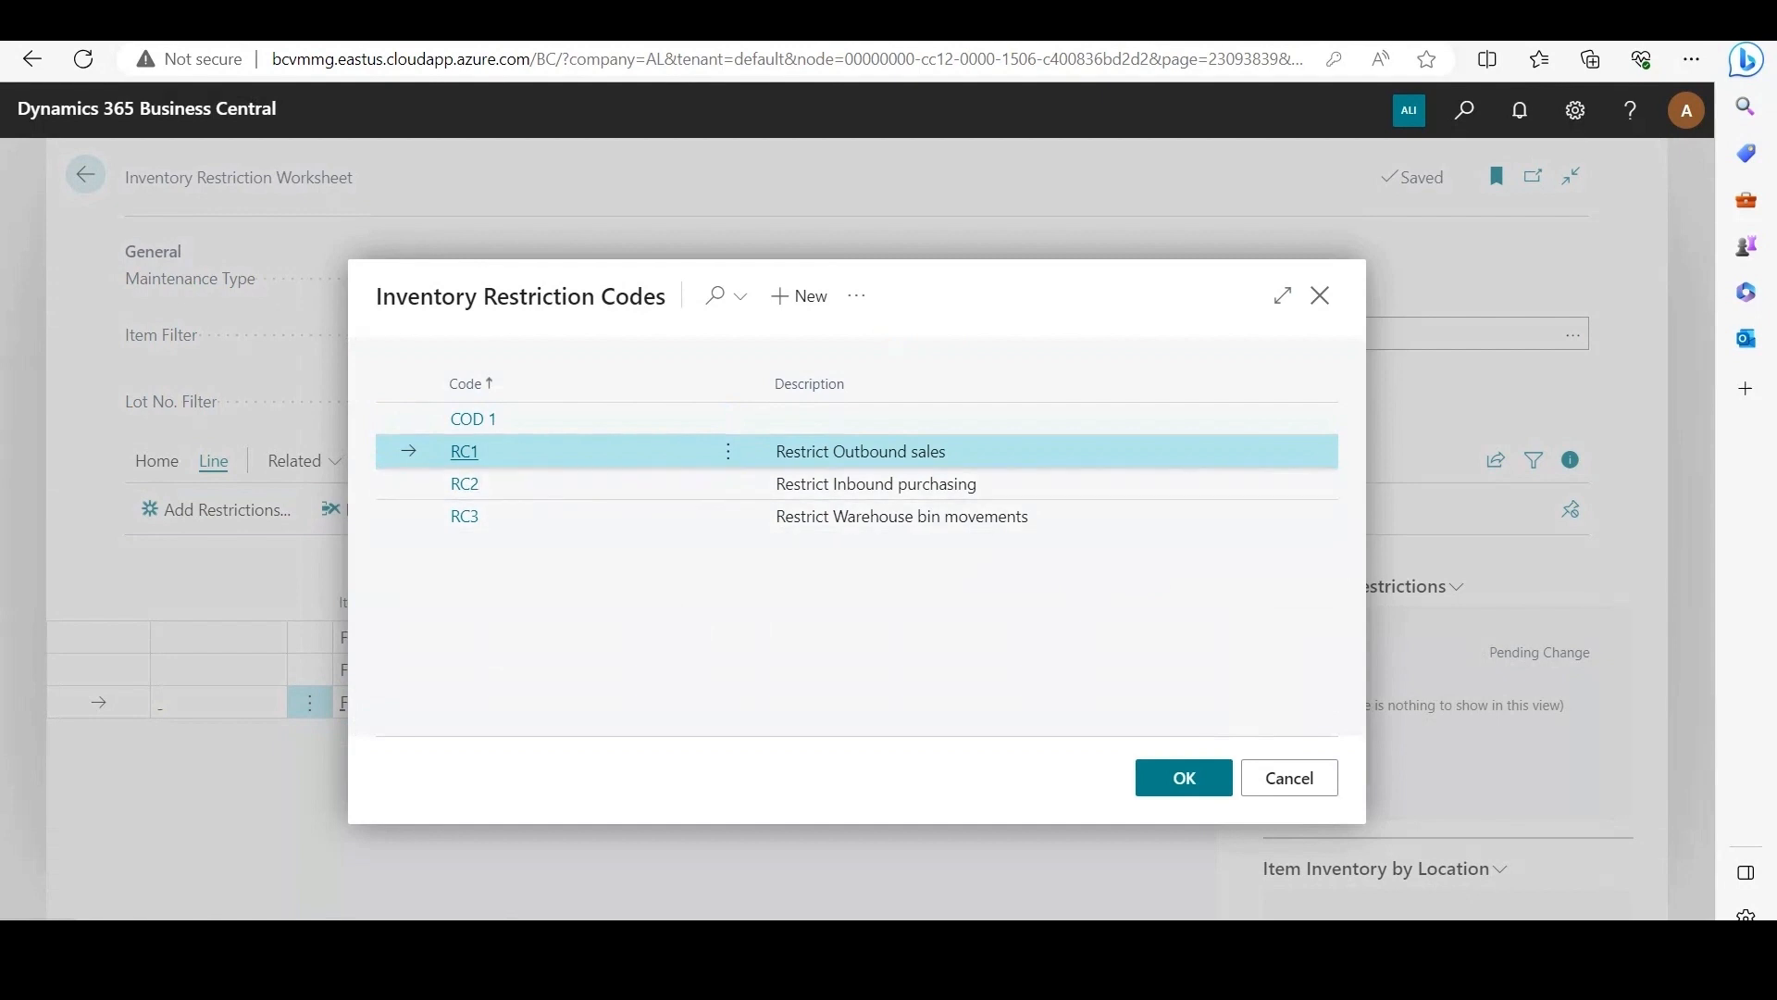
left_click(1184, 777)
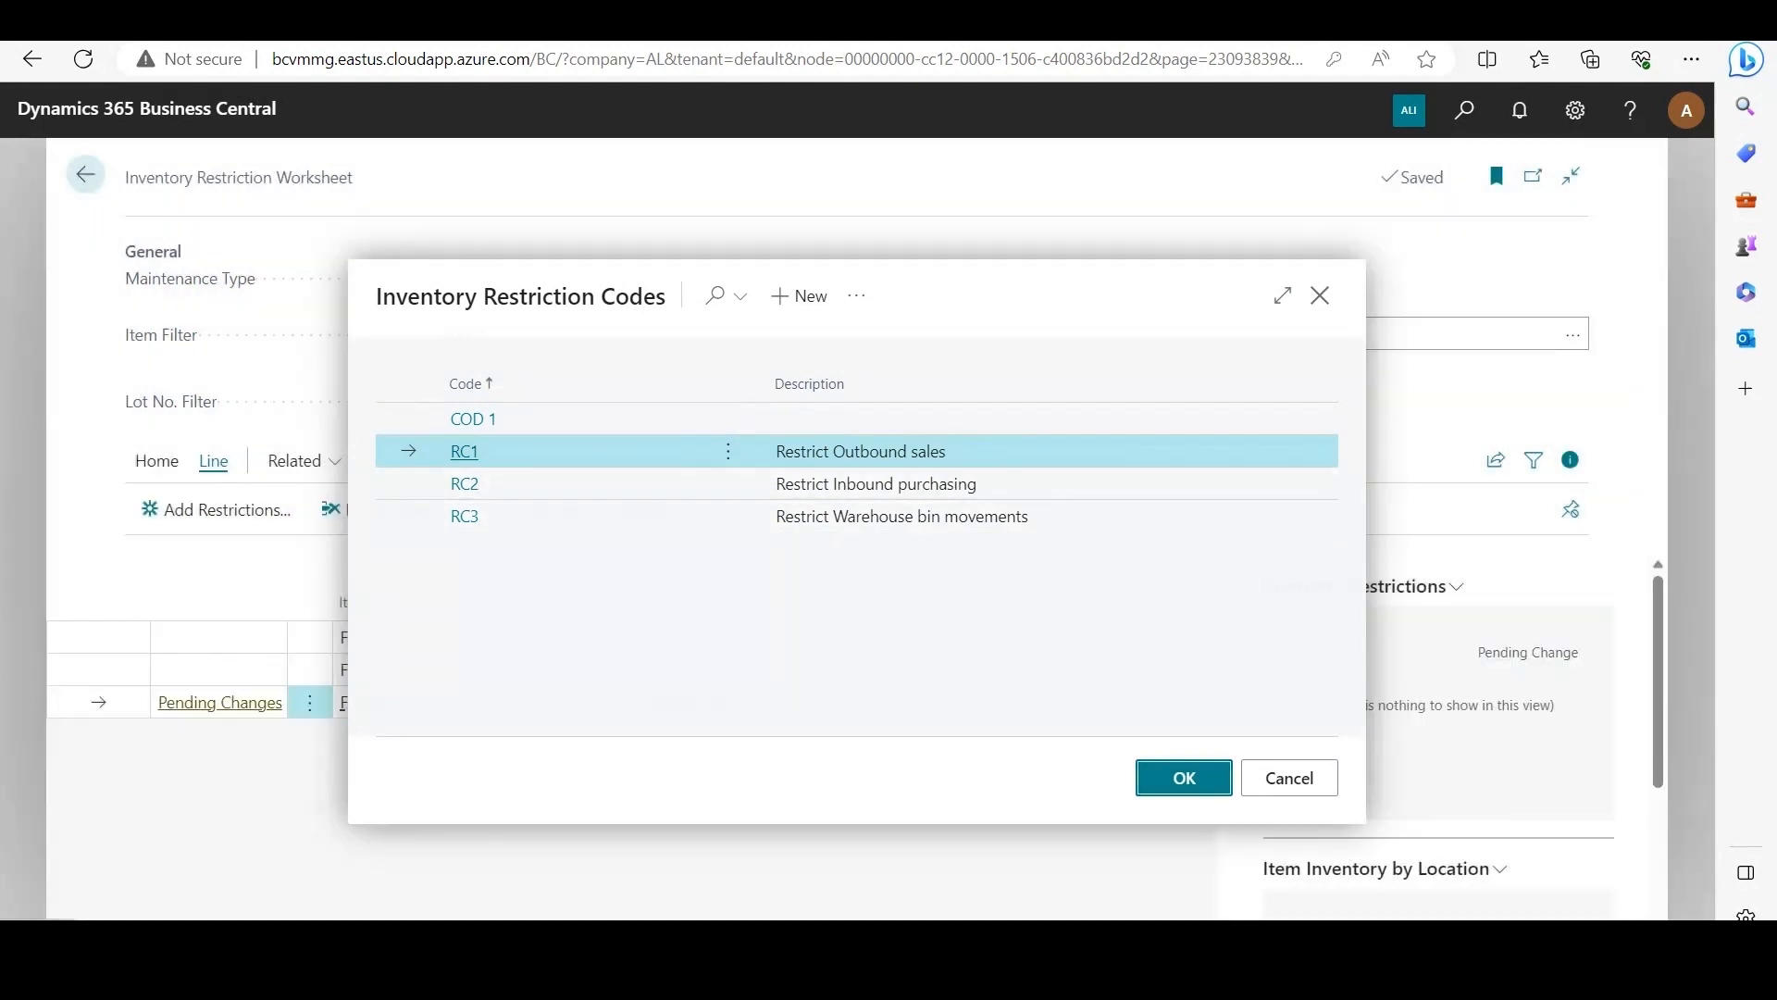
Step: Register the pending restriction addition and recalculate the worksheet for item F00003
left_click(156, 461)
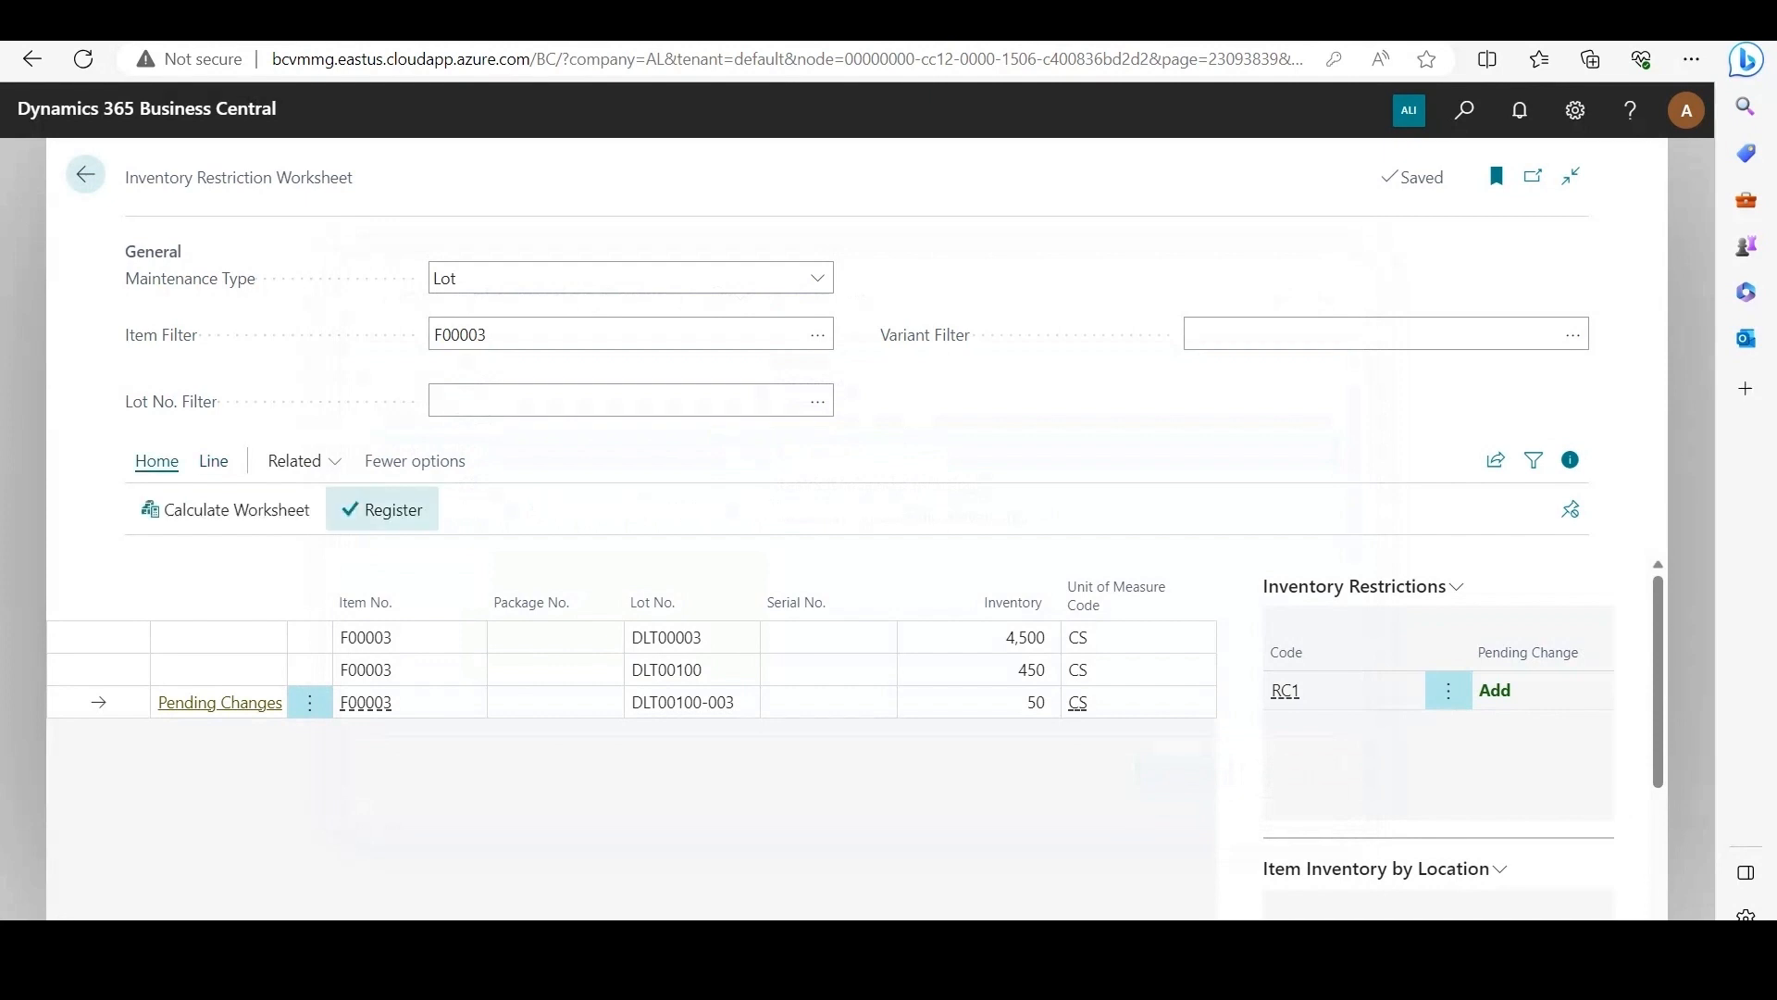
left_click(383, 509)
left_click(964, 595)
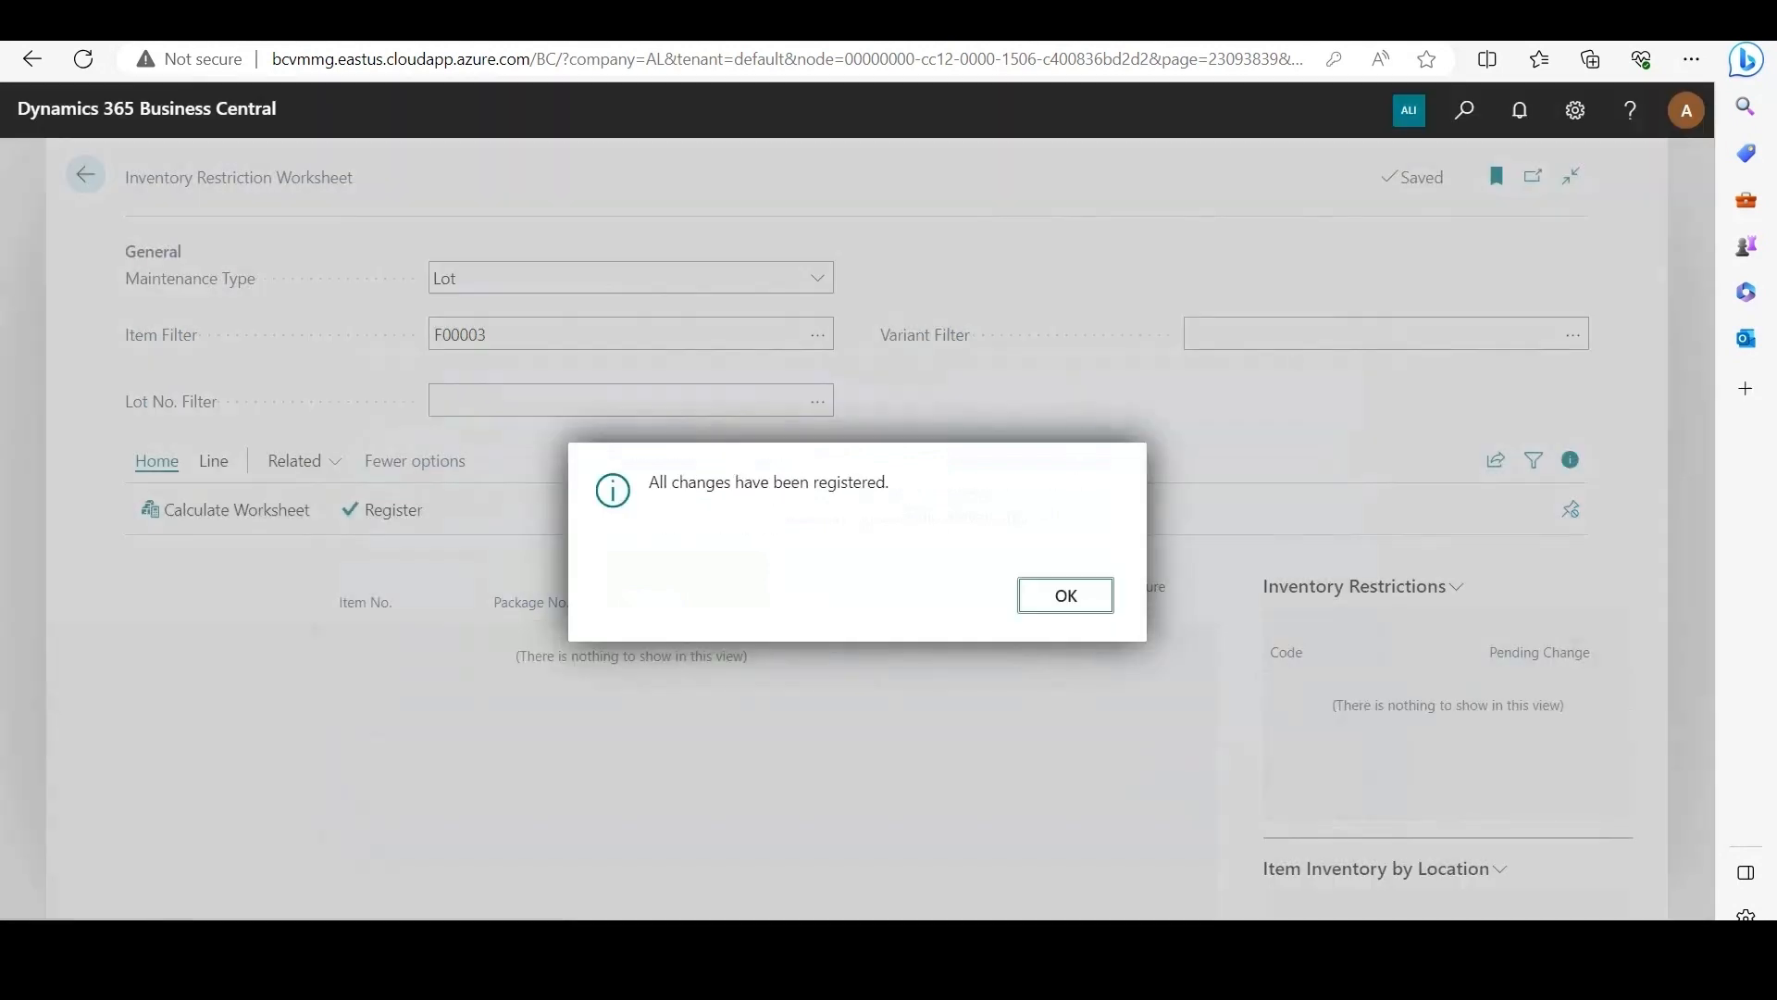
left_click(1065, 595)
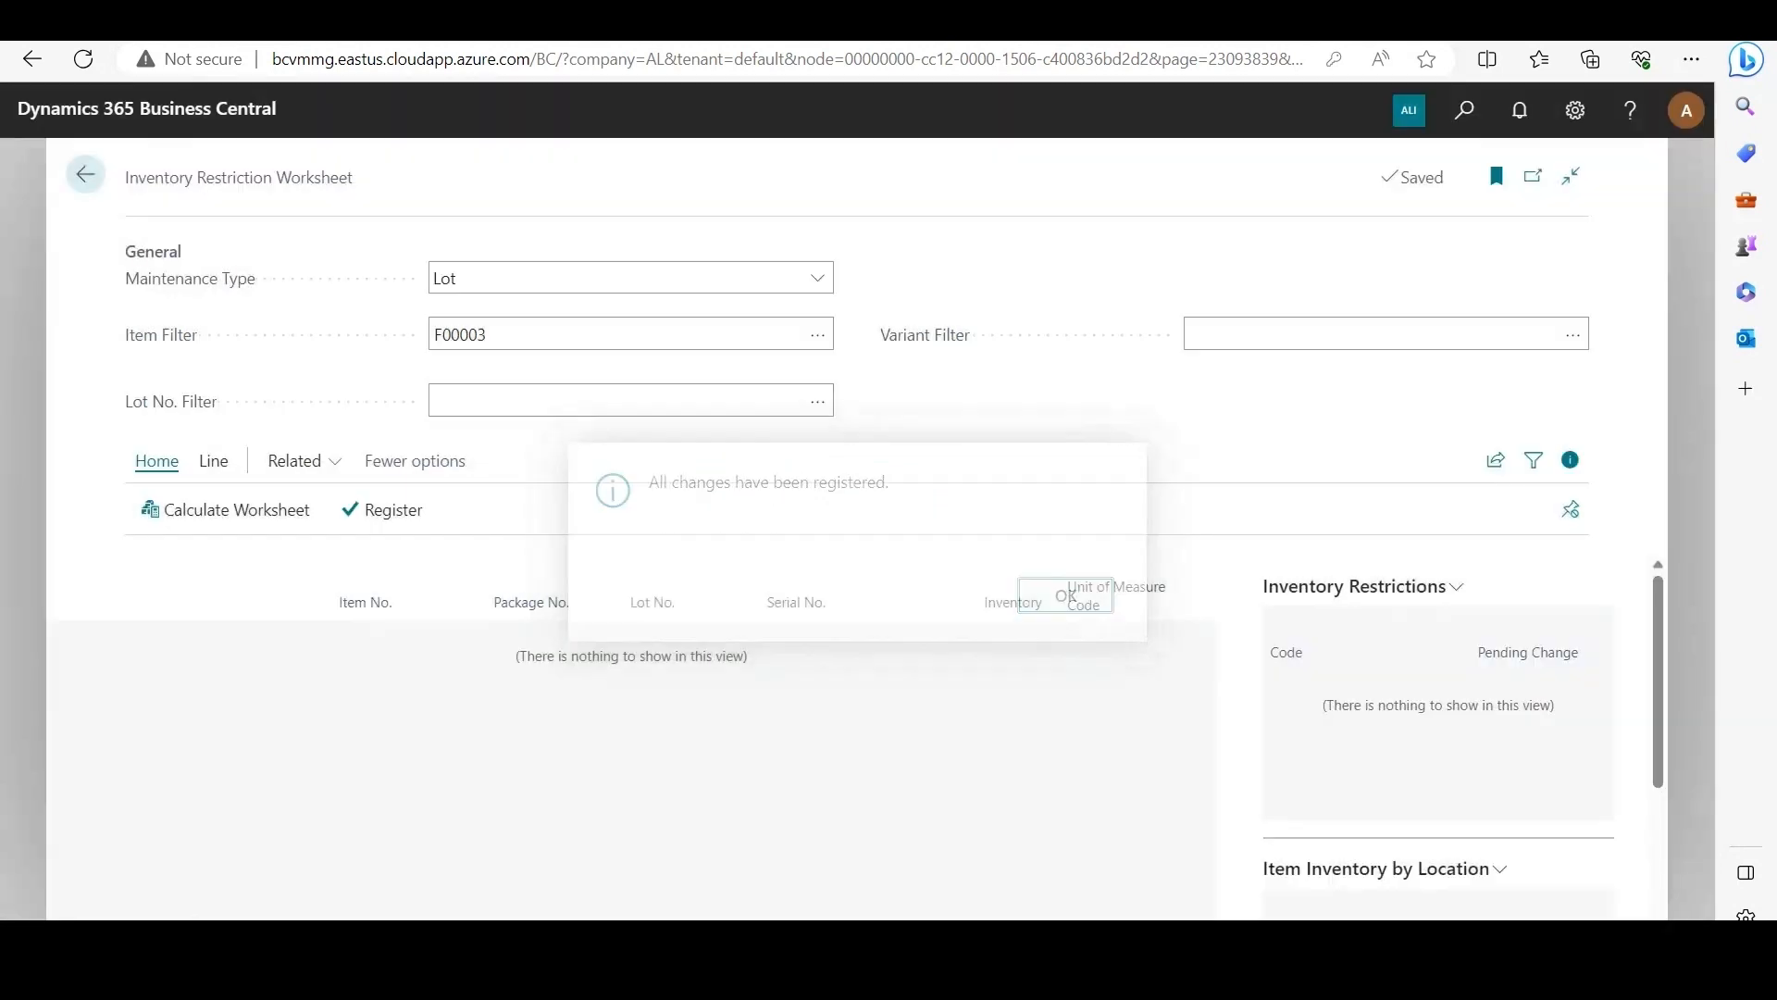
left_click(225, 509)
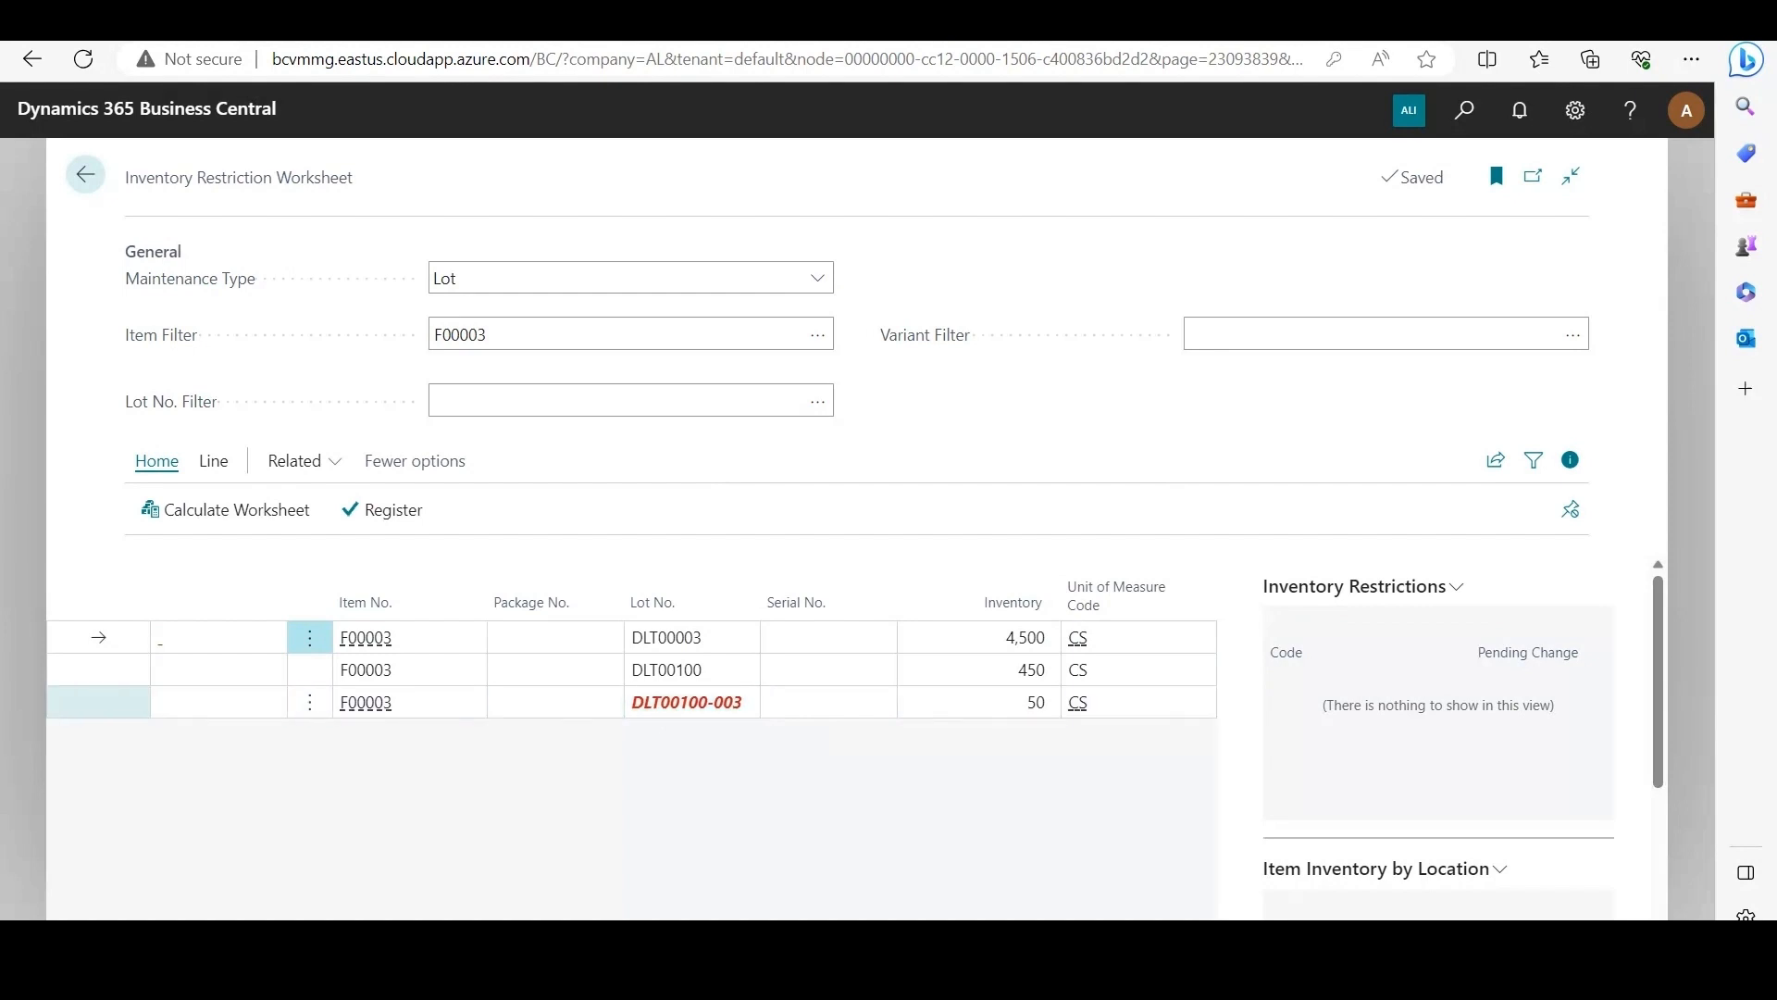
Step: Mark restriction RC1 for removal from sub-lot DLT00100-003
left_click(98, 702)
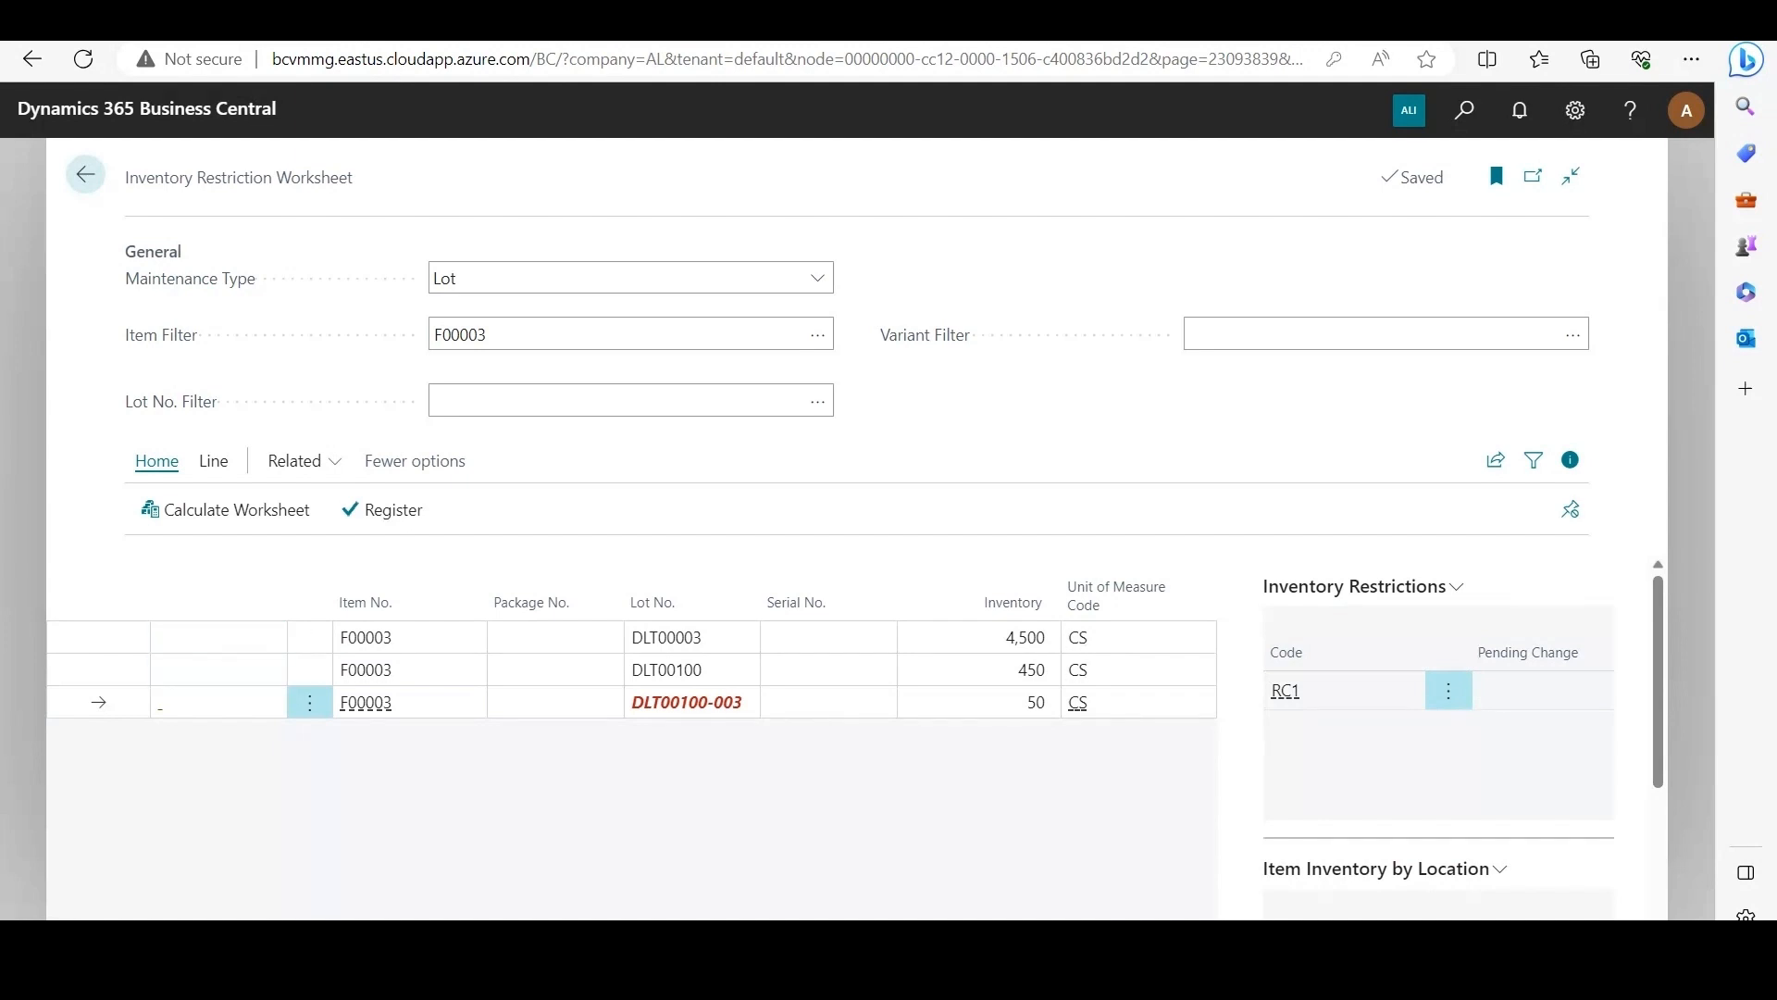
left_click(212, 461)
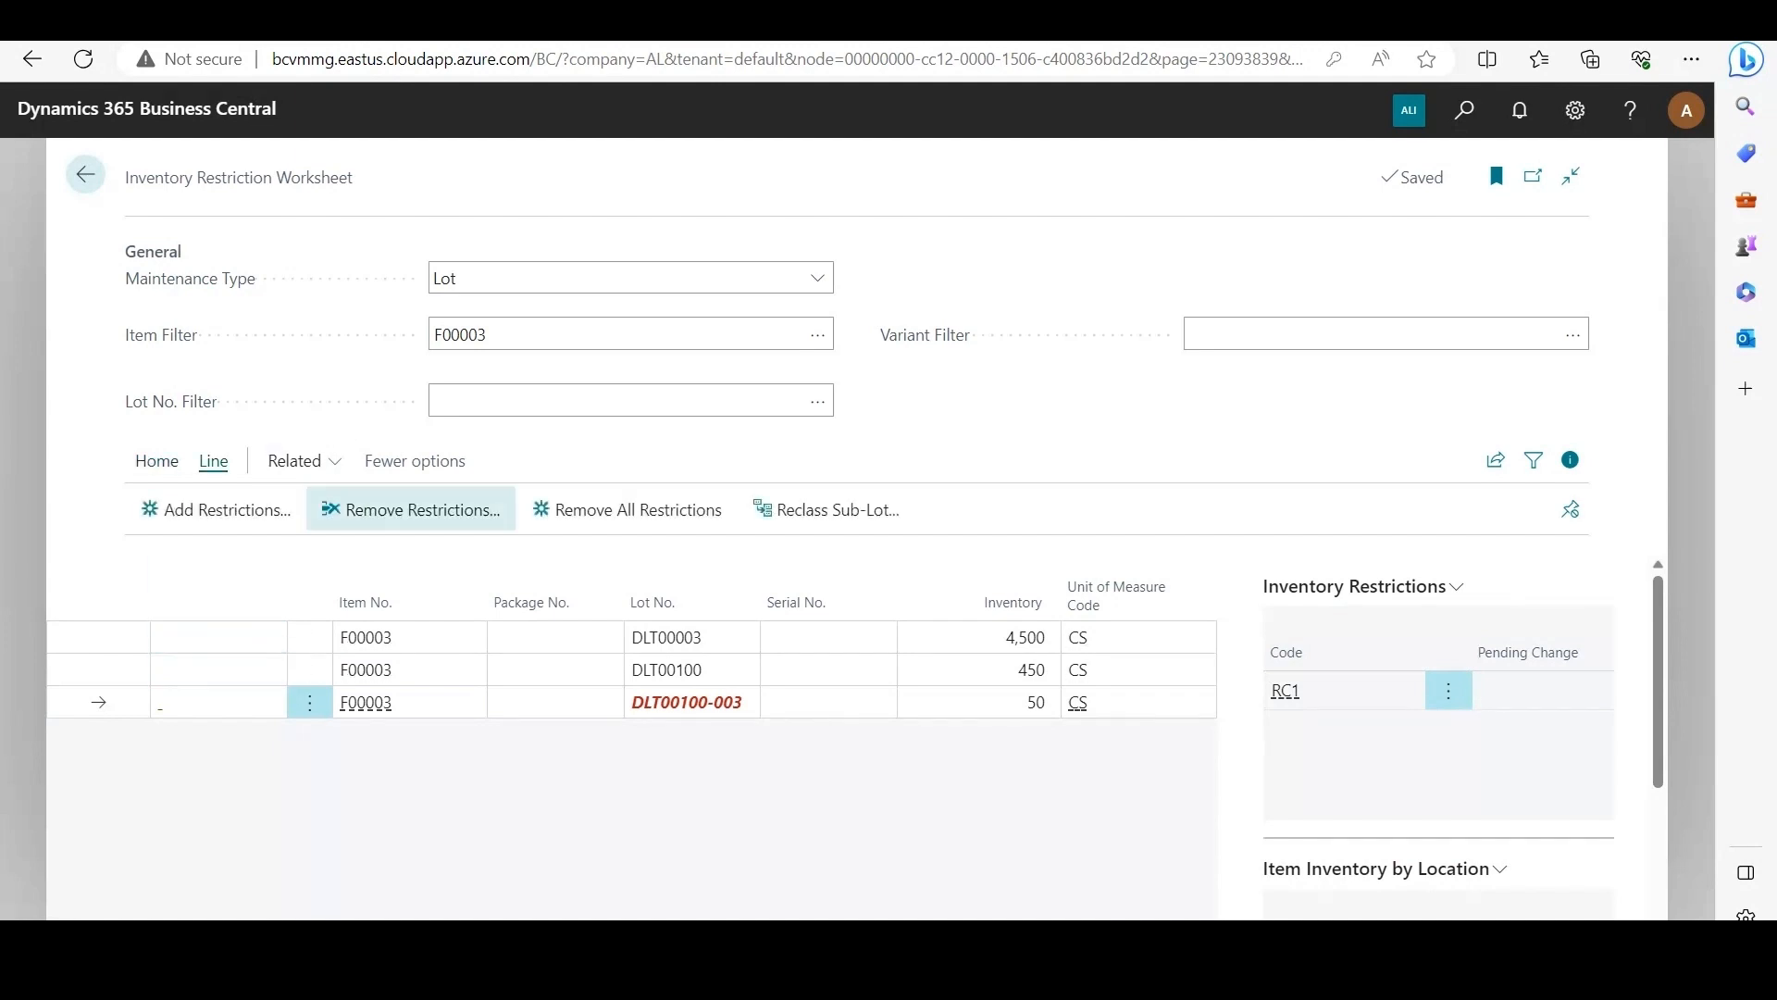
left_click(410, 509)
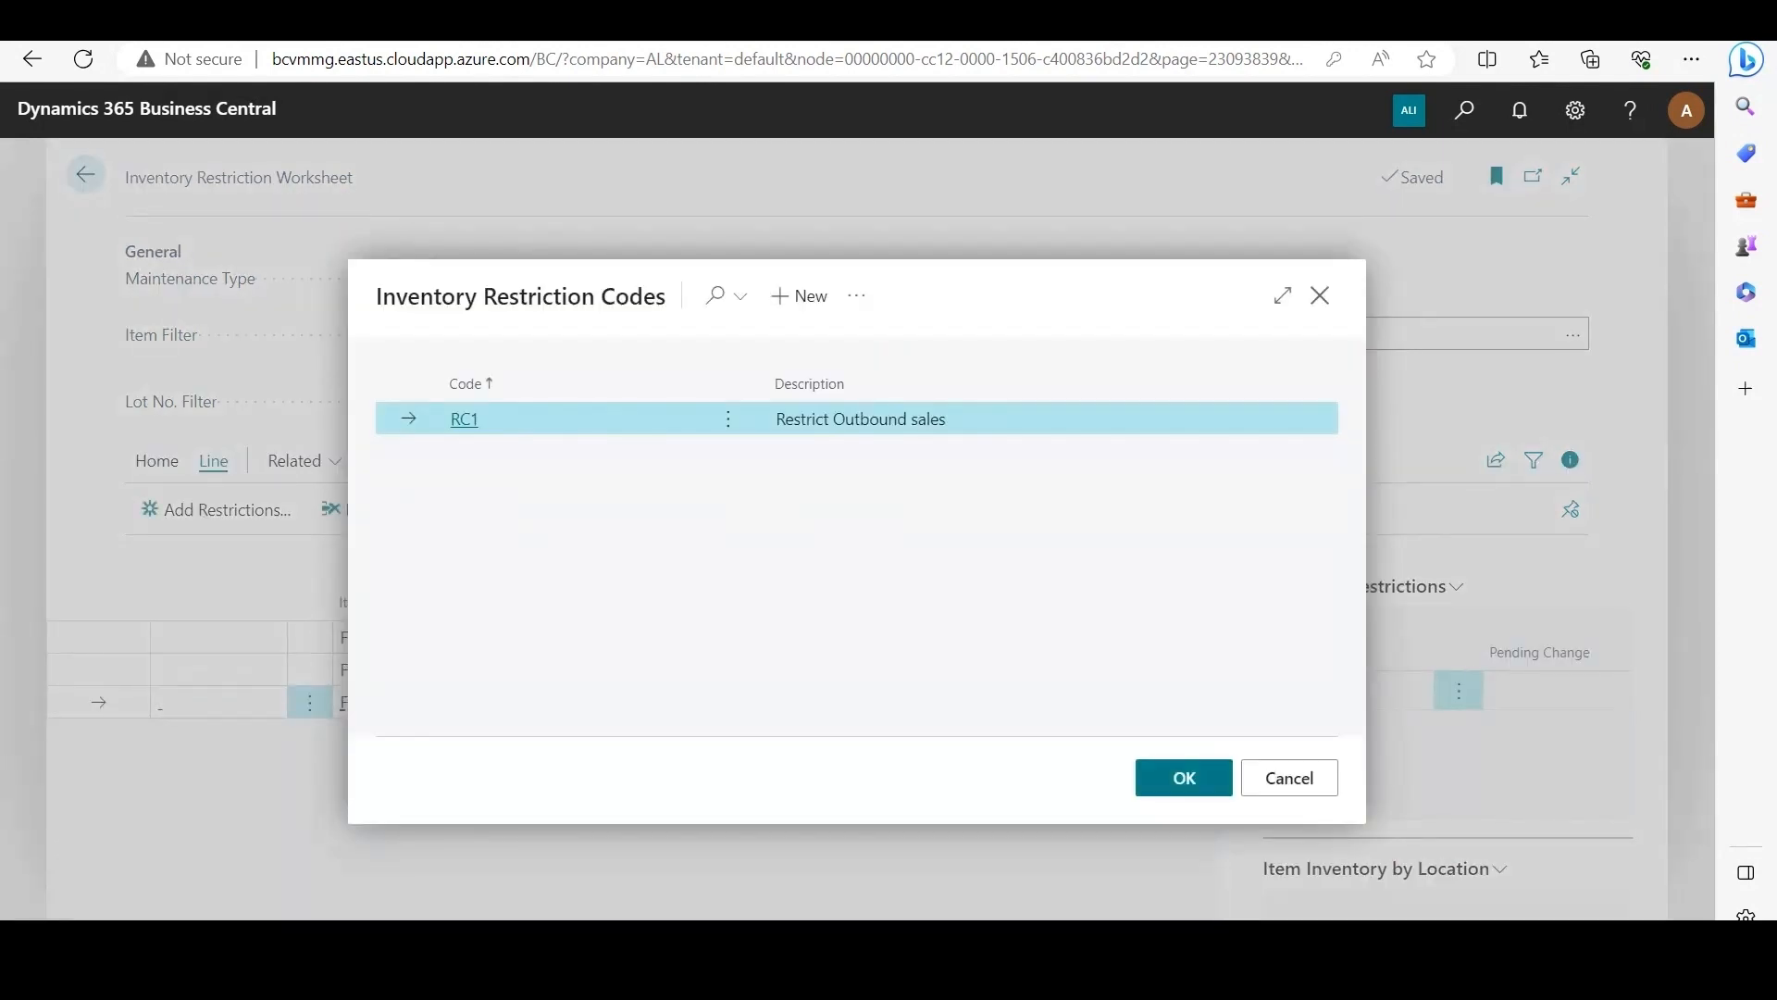
left_click(1184, 778)
Step: Register the restriction removal, recalculate the worksheet, and check the restrictions on sub-lot DLT00100-003
left_click(156, 461)
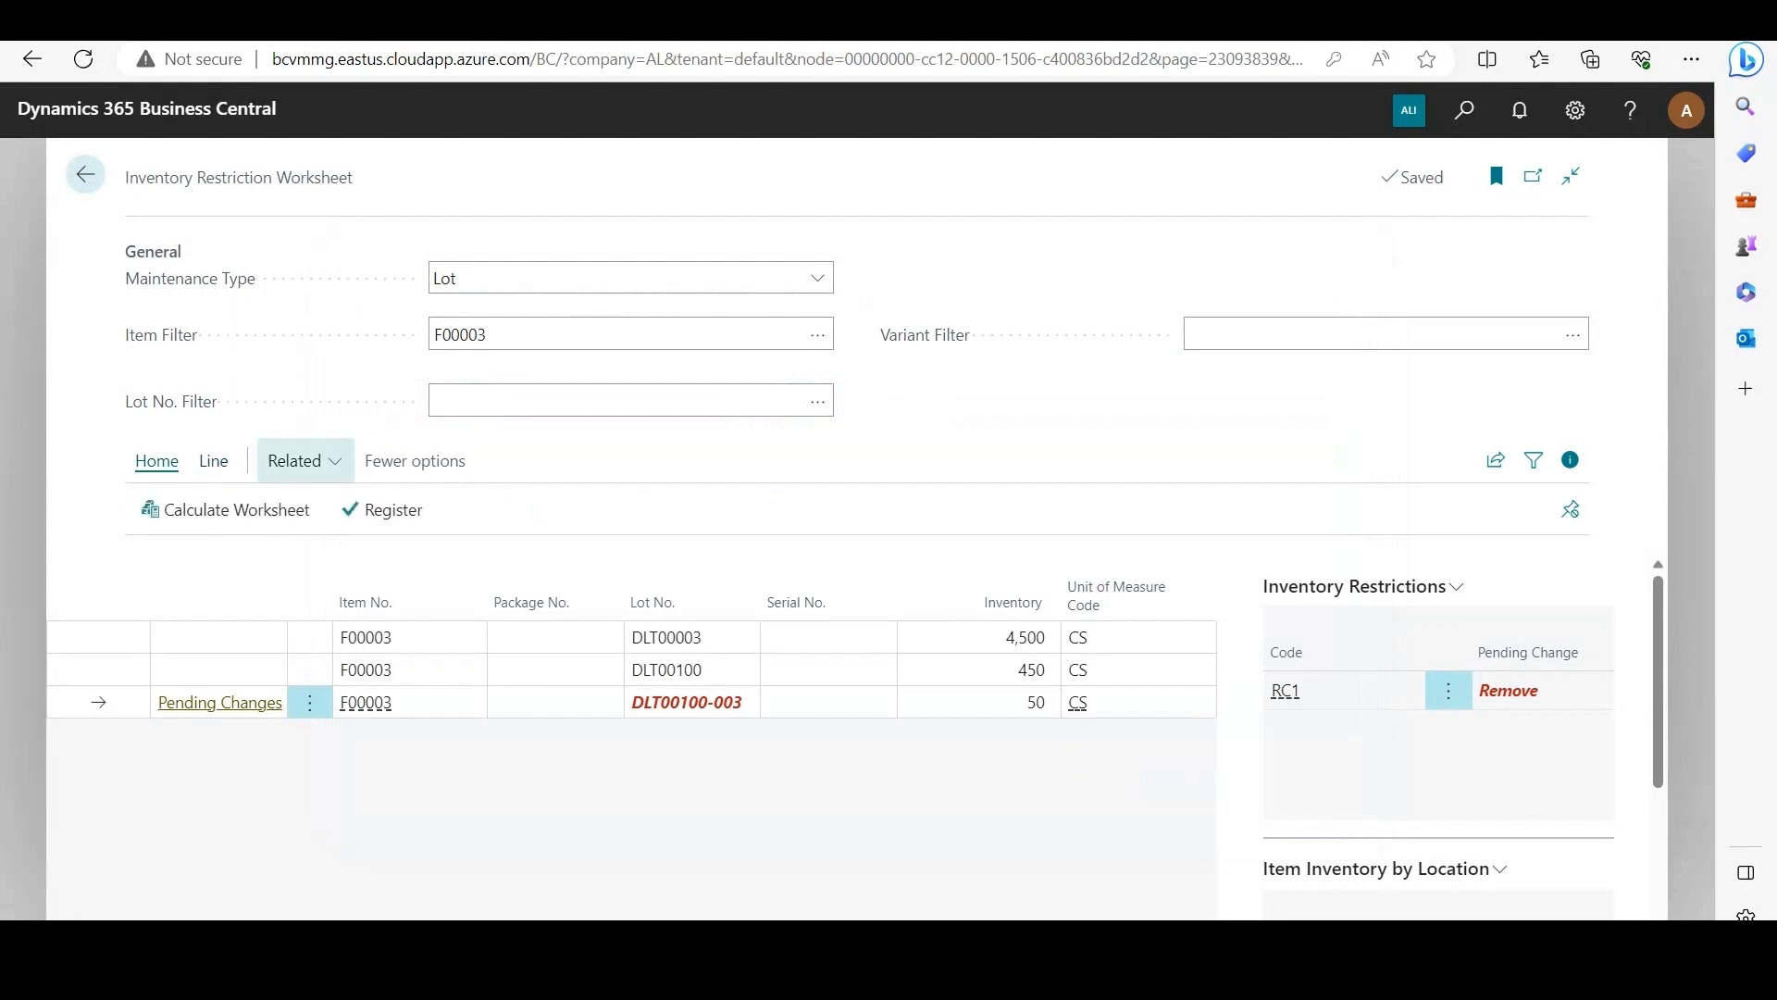
left_click(383, 509)
left_click(959, 591)
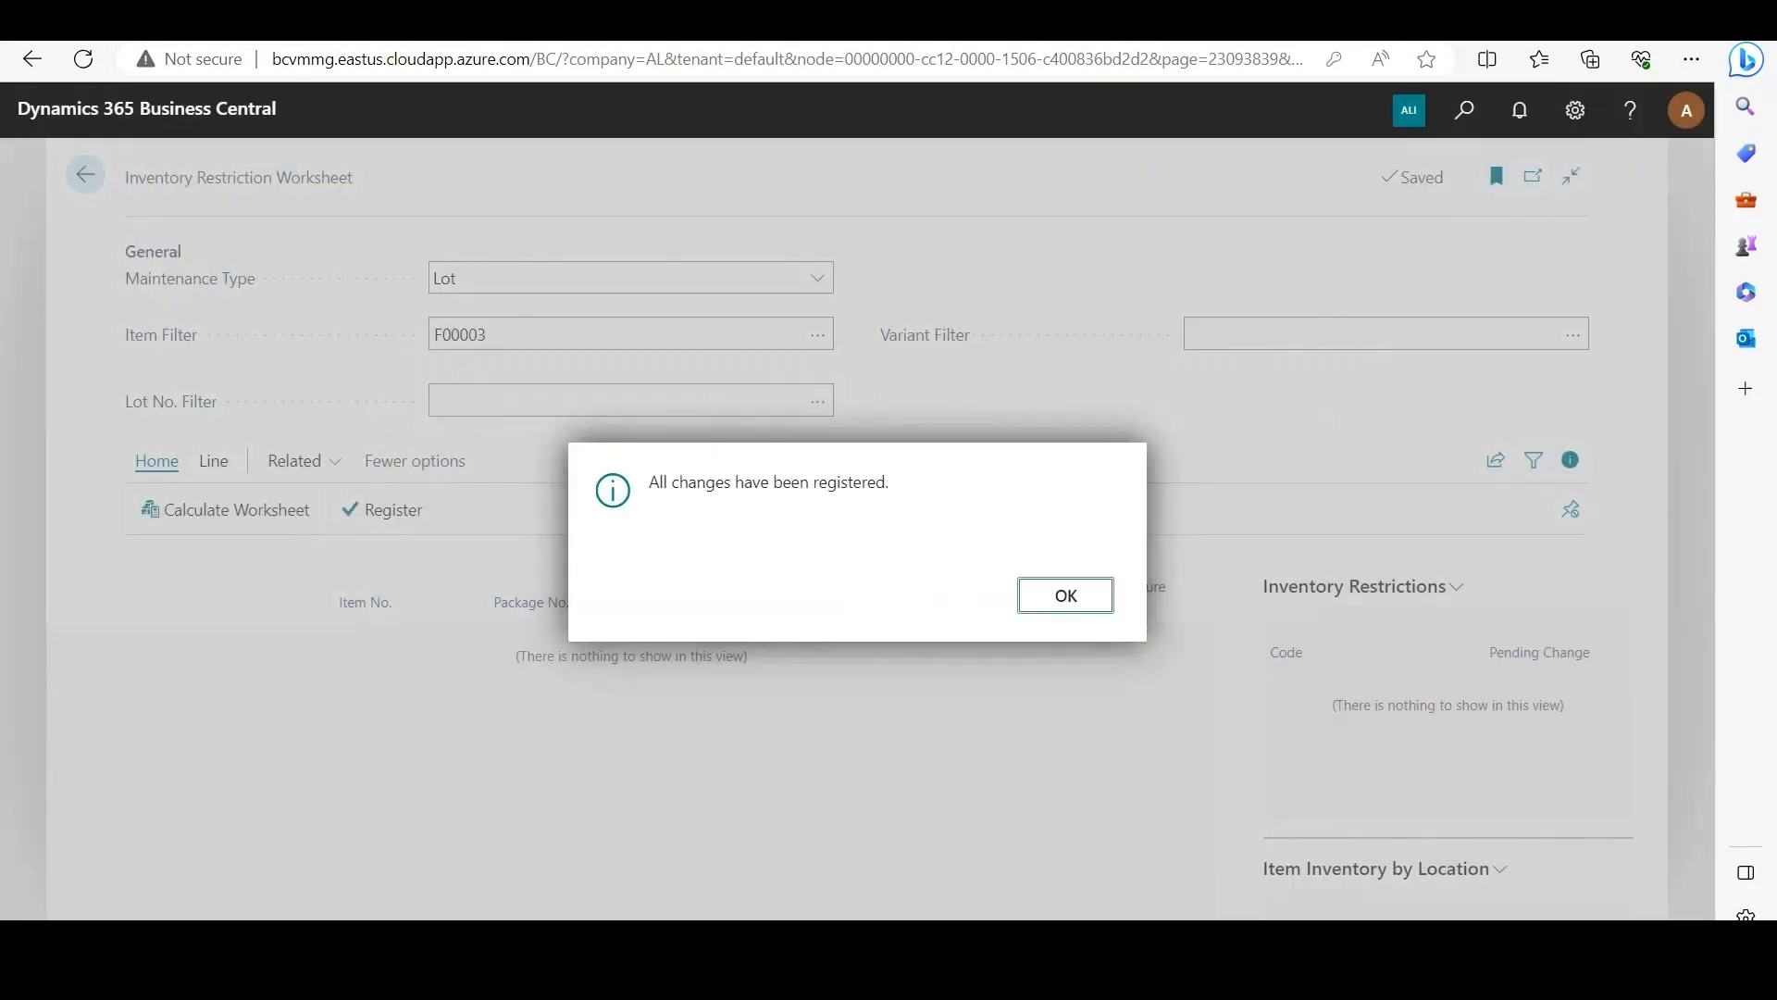
key("Return")
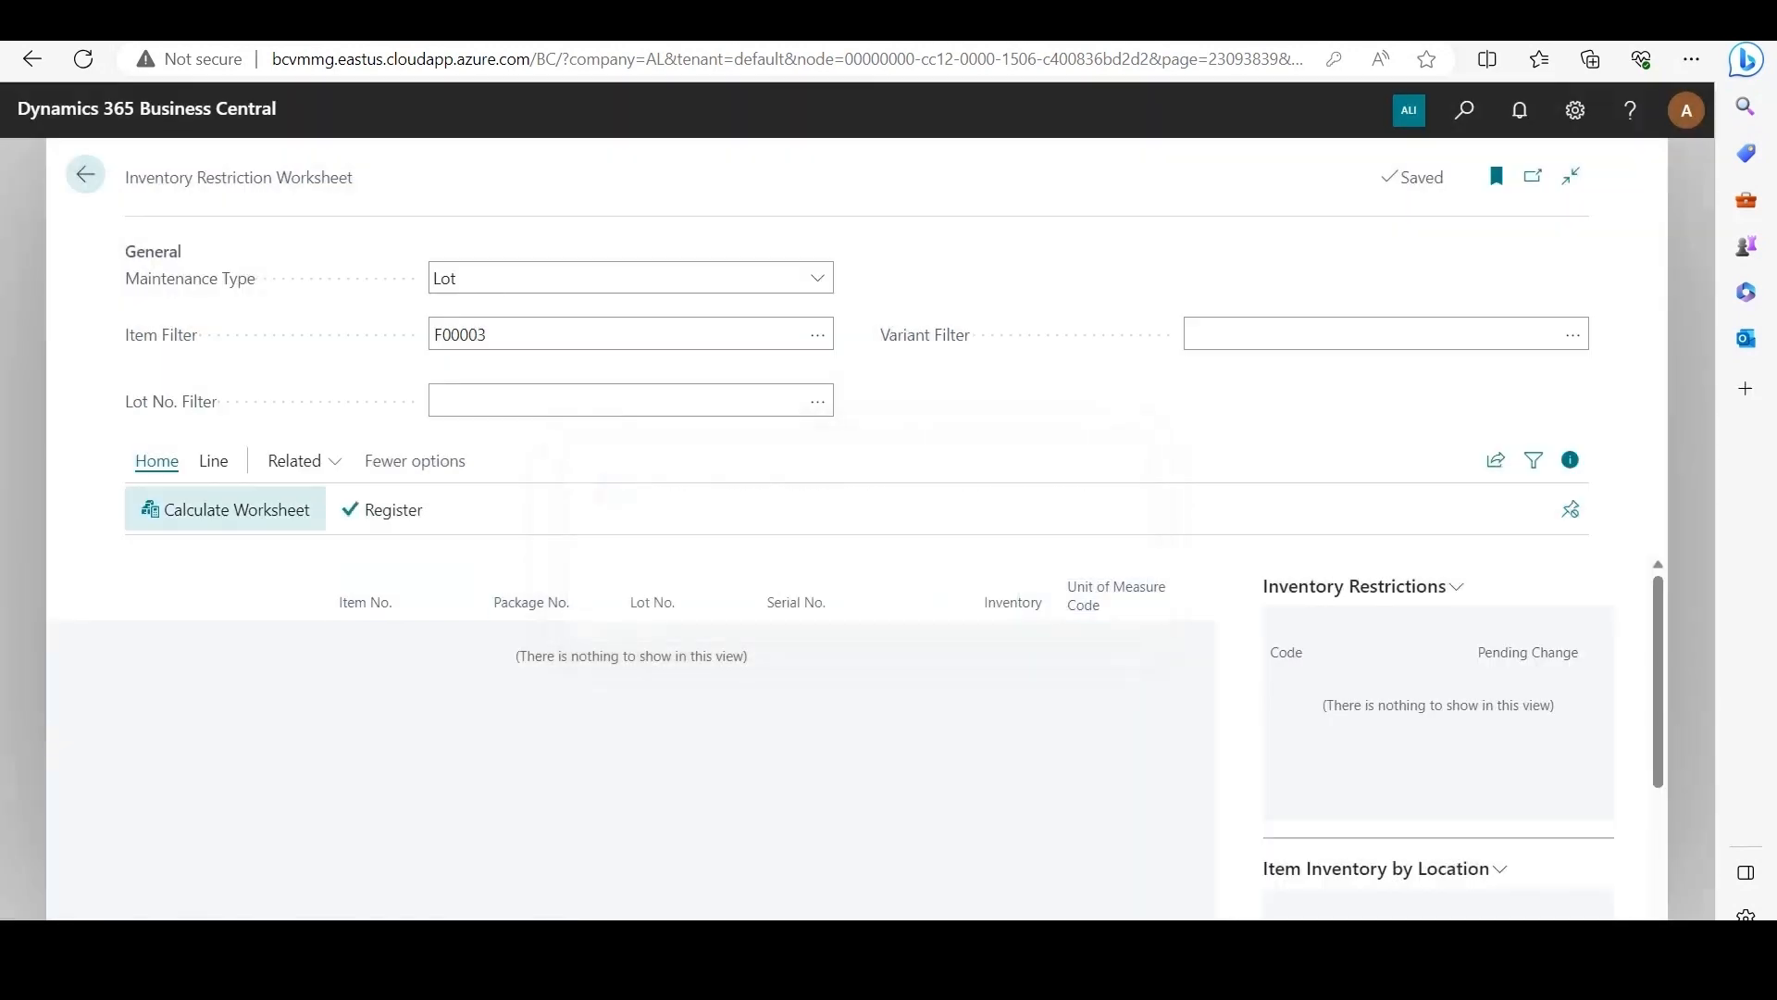
left_click(225, 509)
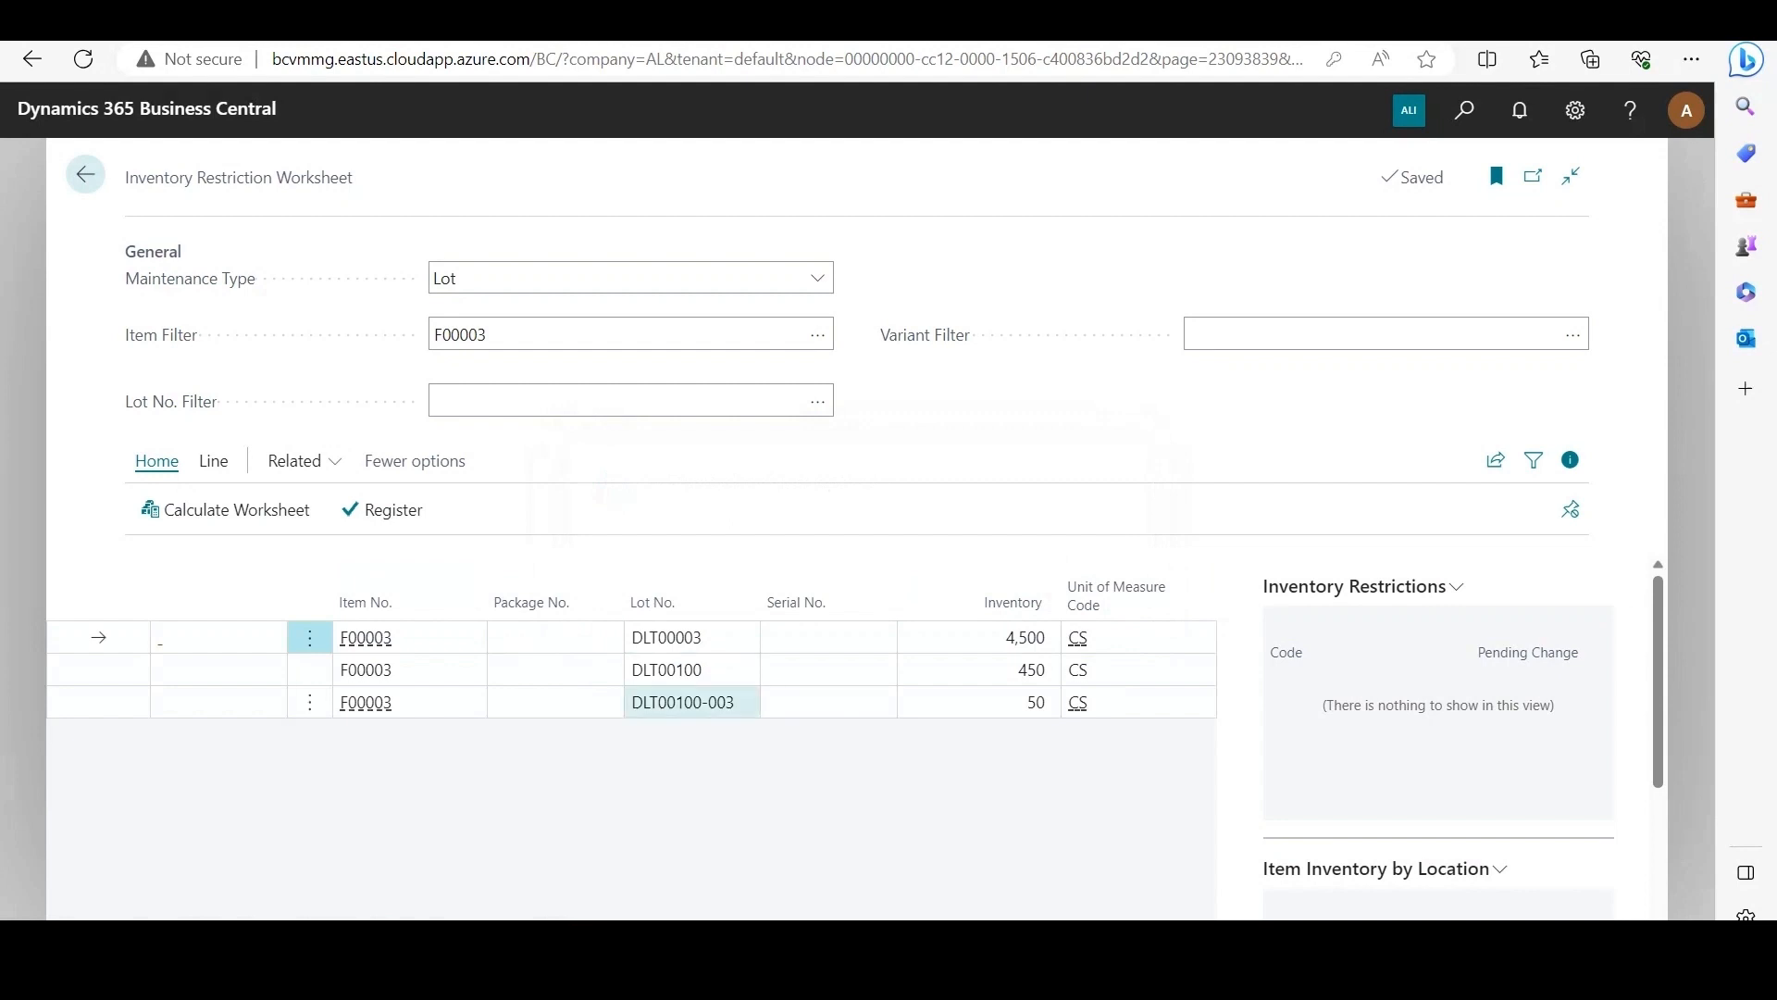
left_click(99, 703)
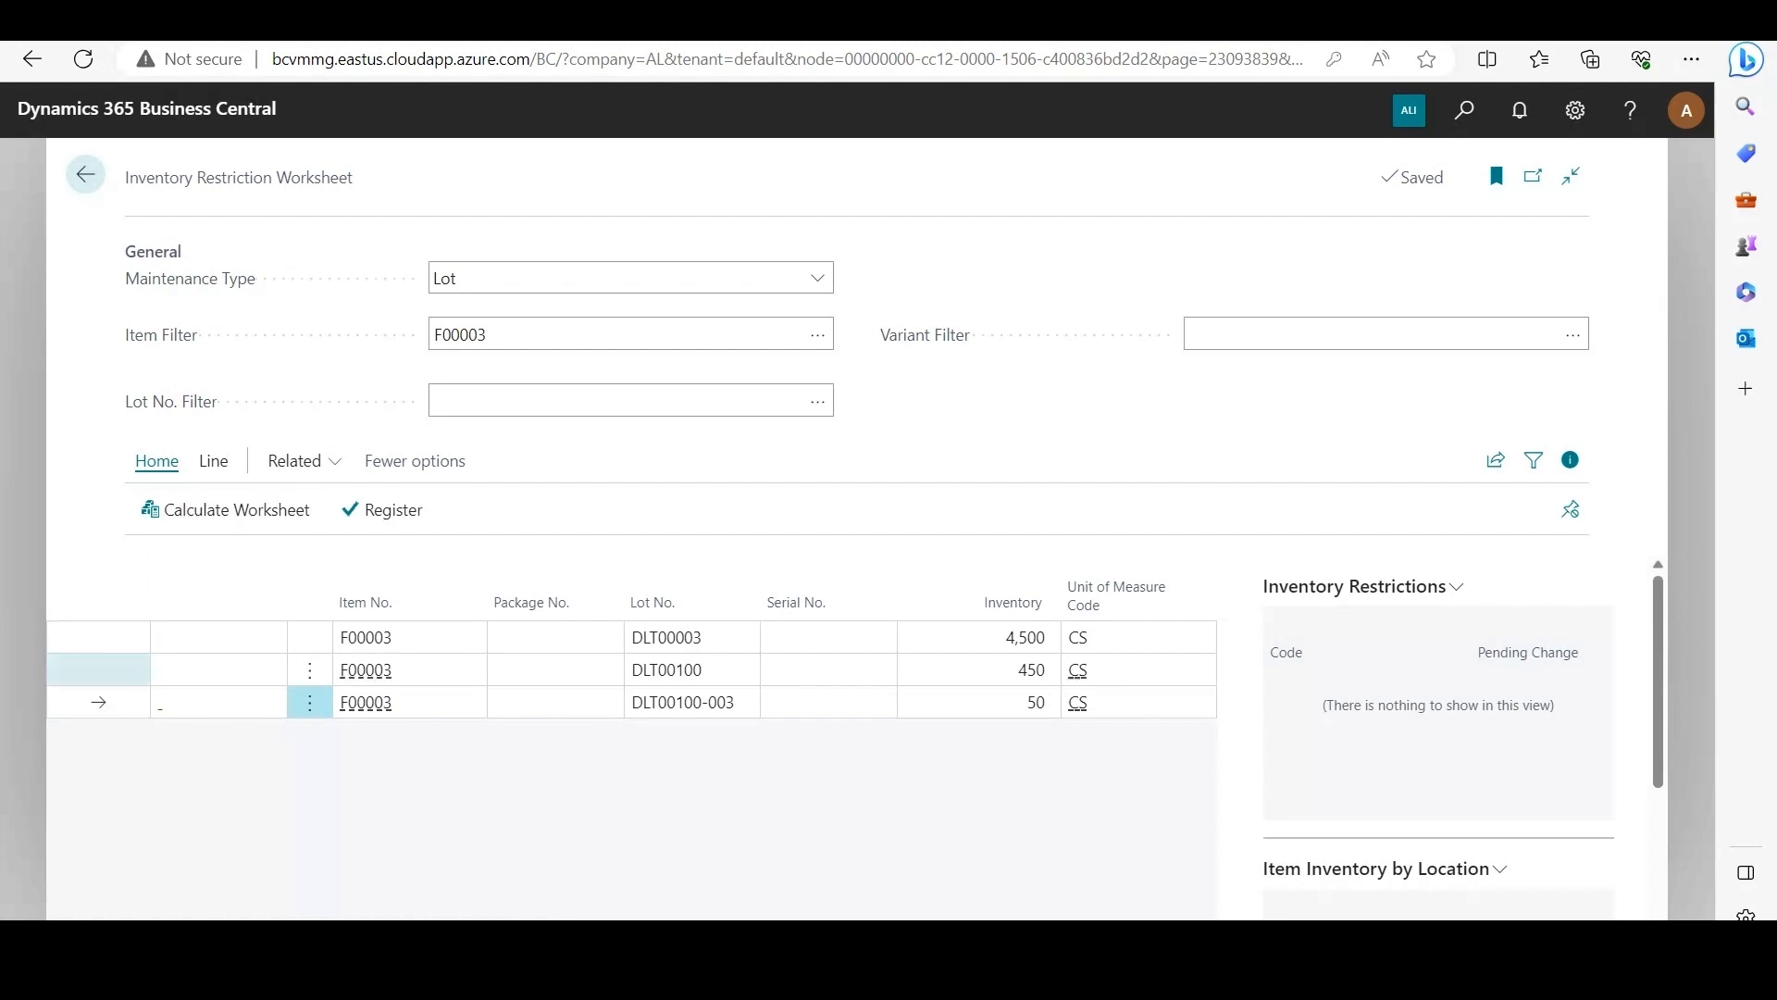
Step: Set up a sub-lot reclassification of lot DLT00100-003 for a quantity of 50 at location ALP, bin SHIP
left_click(212, 461)
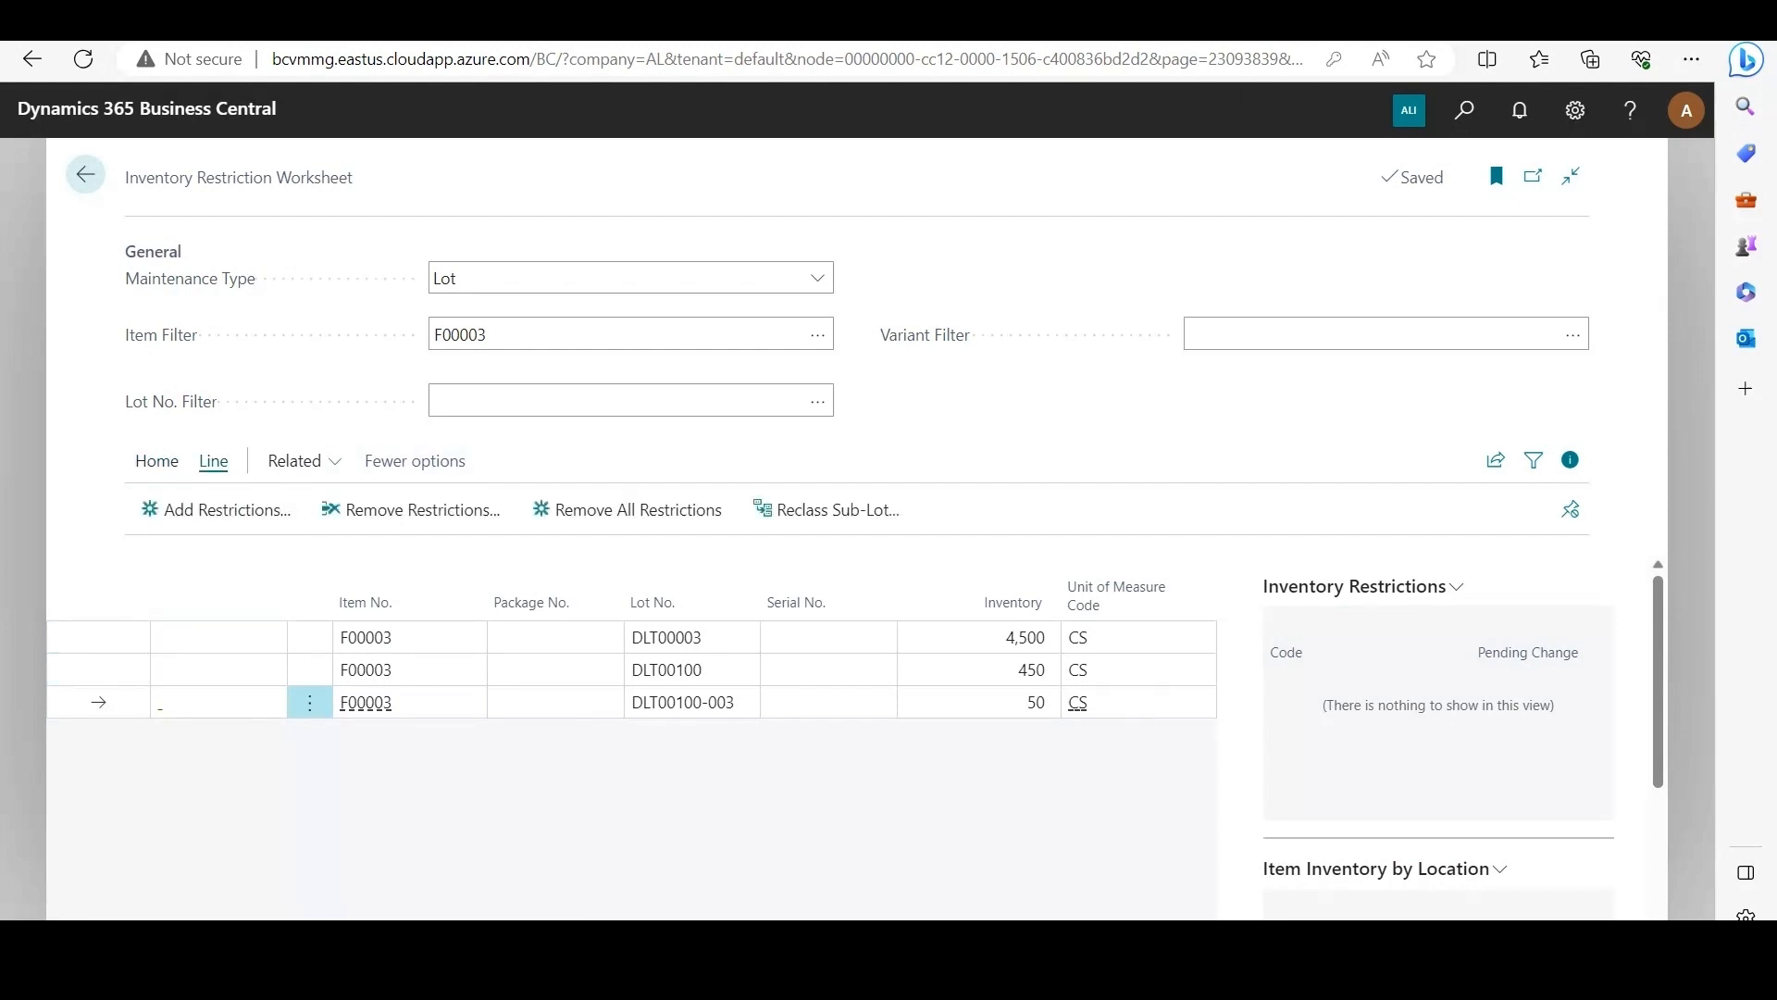
left_click(826, 509)
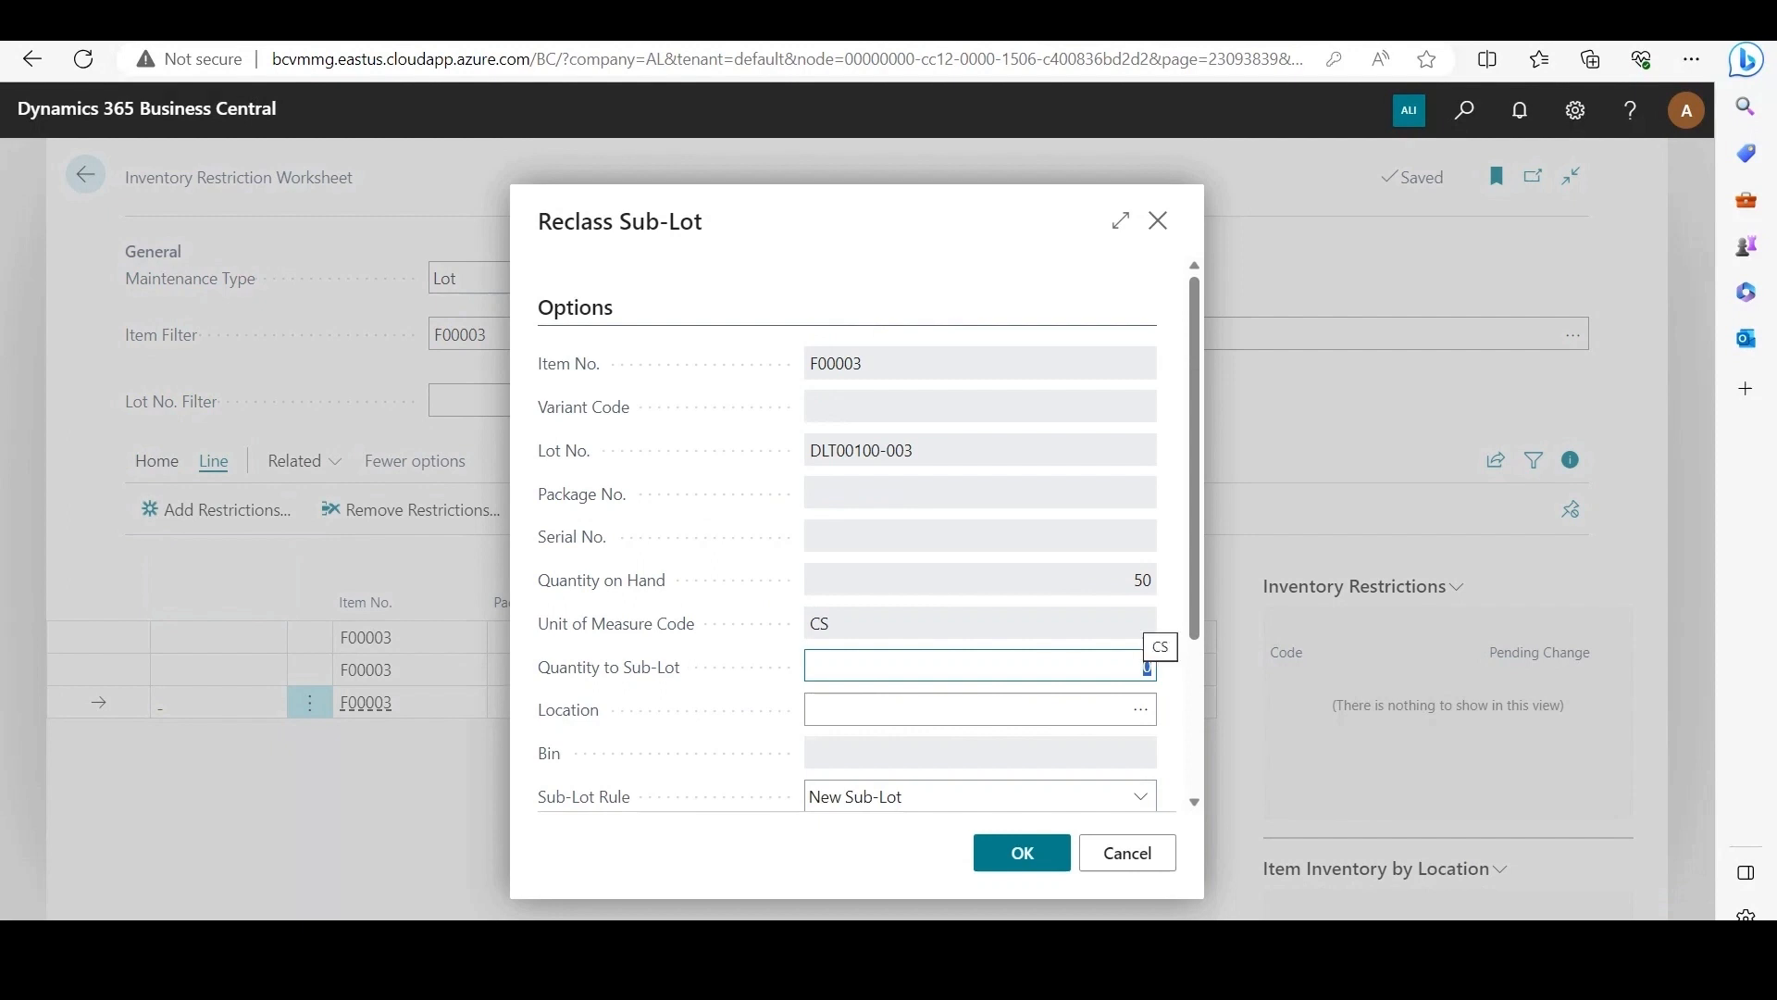
type("50")
scroll(980, 536, "down", 2)
left_click(1142, 543)
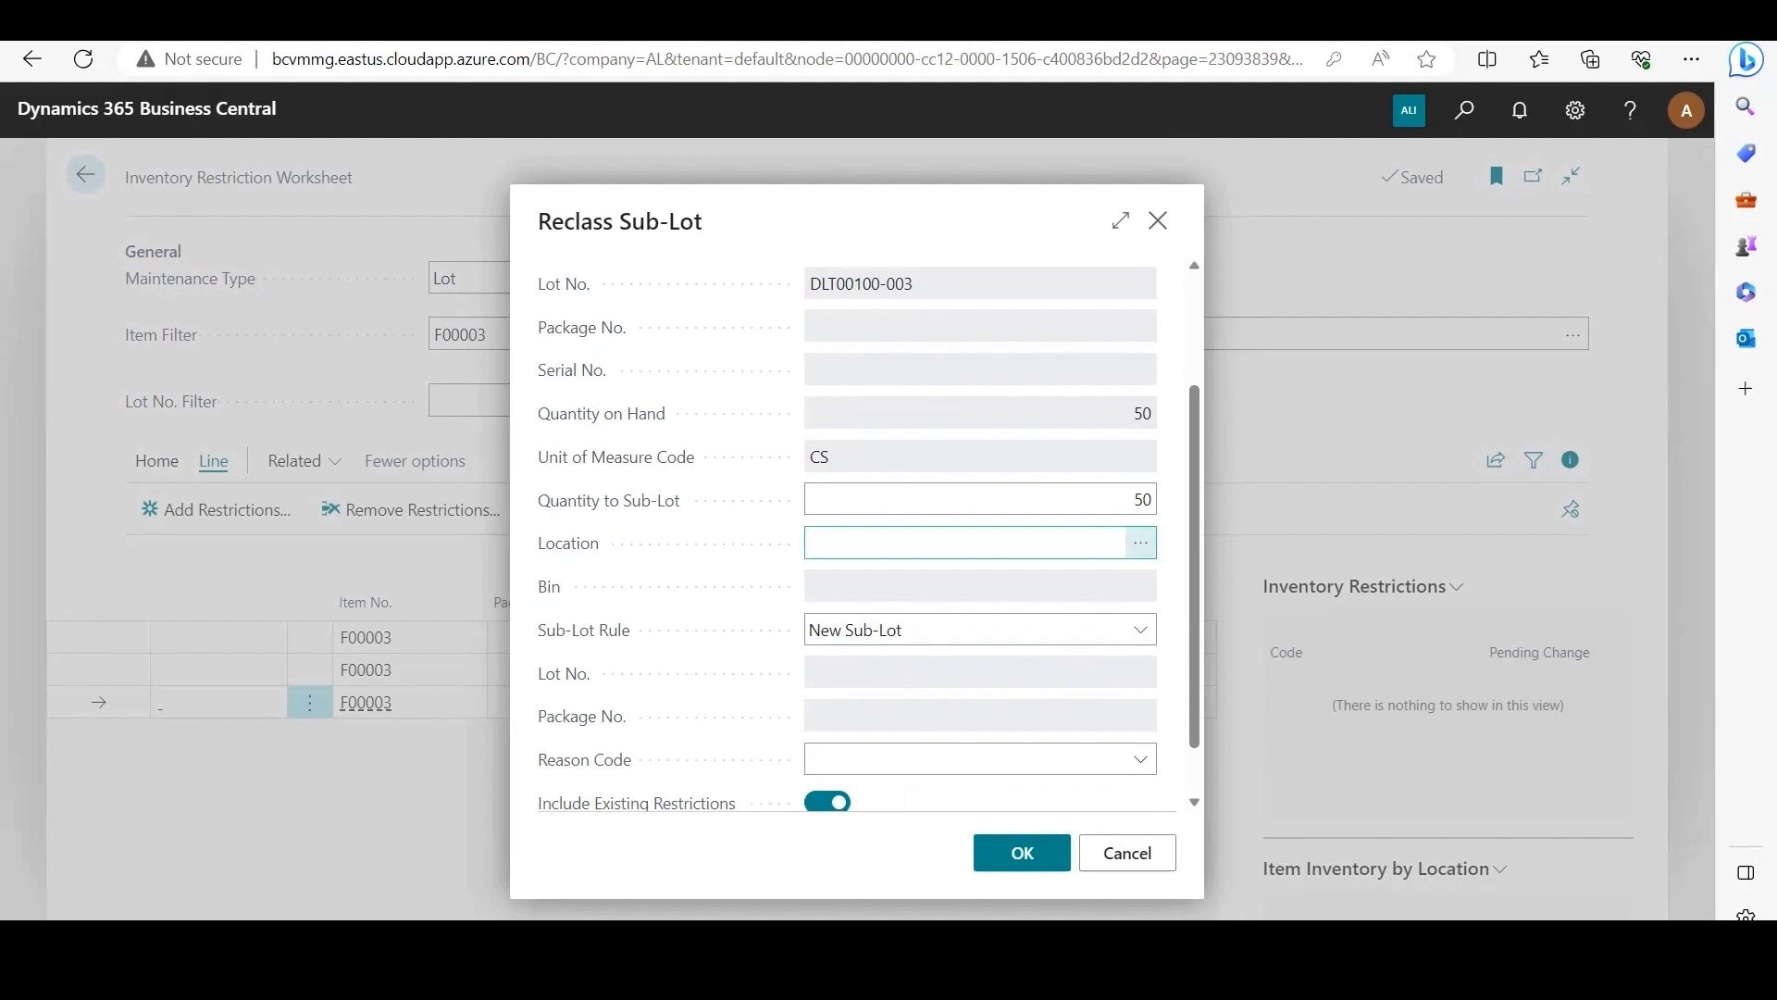
left_click(934, 452)
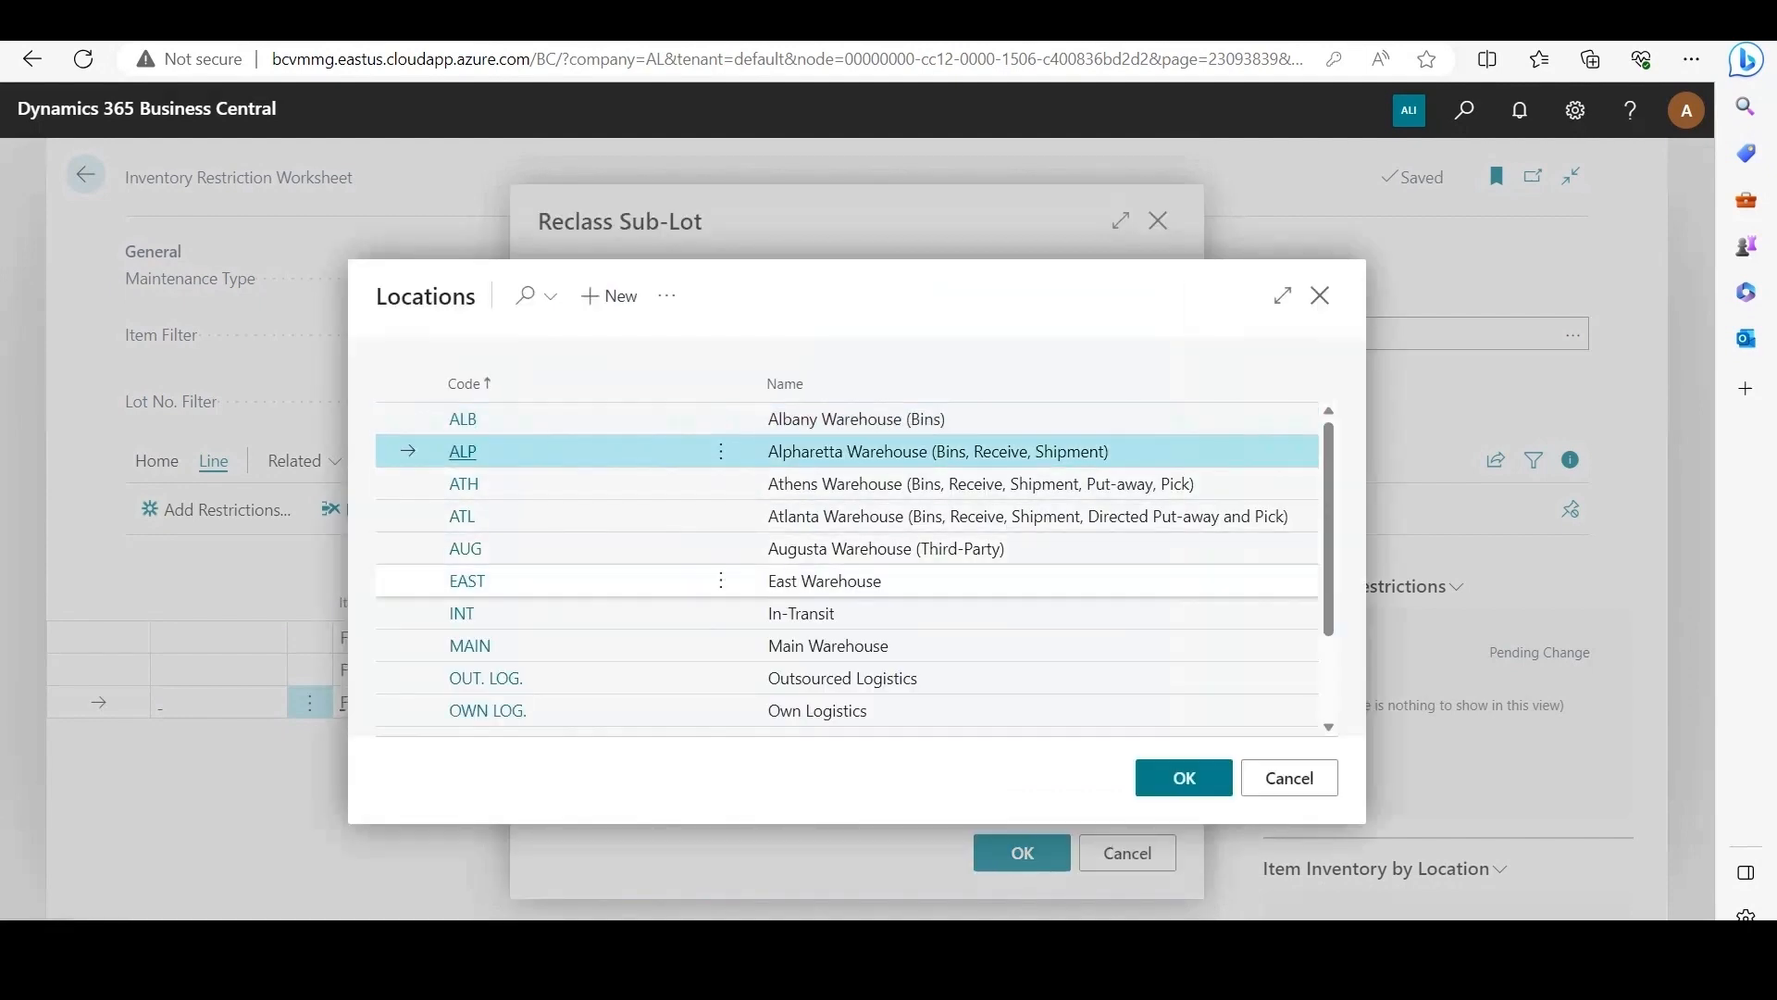
left_click(1183, 778)
left_click(1141, 586)
scroll(926, 615, "down", 2)
left_click(648, 713)
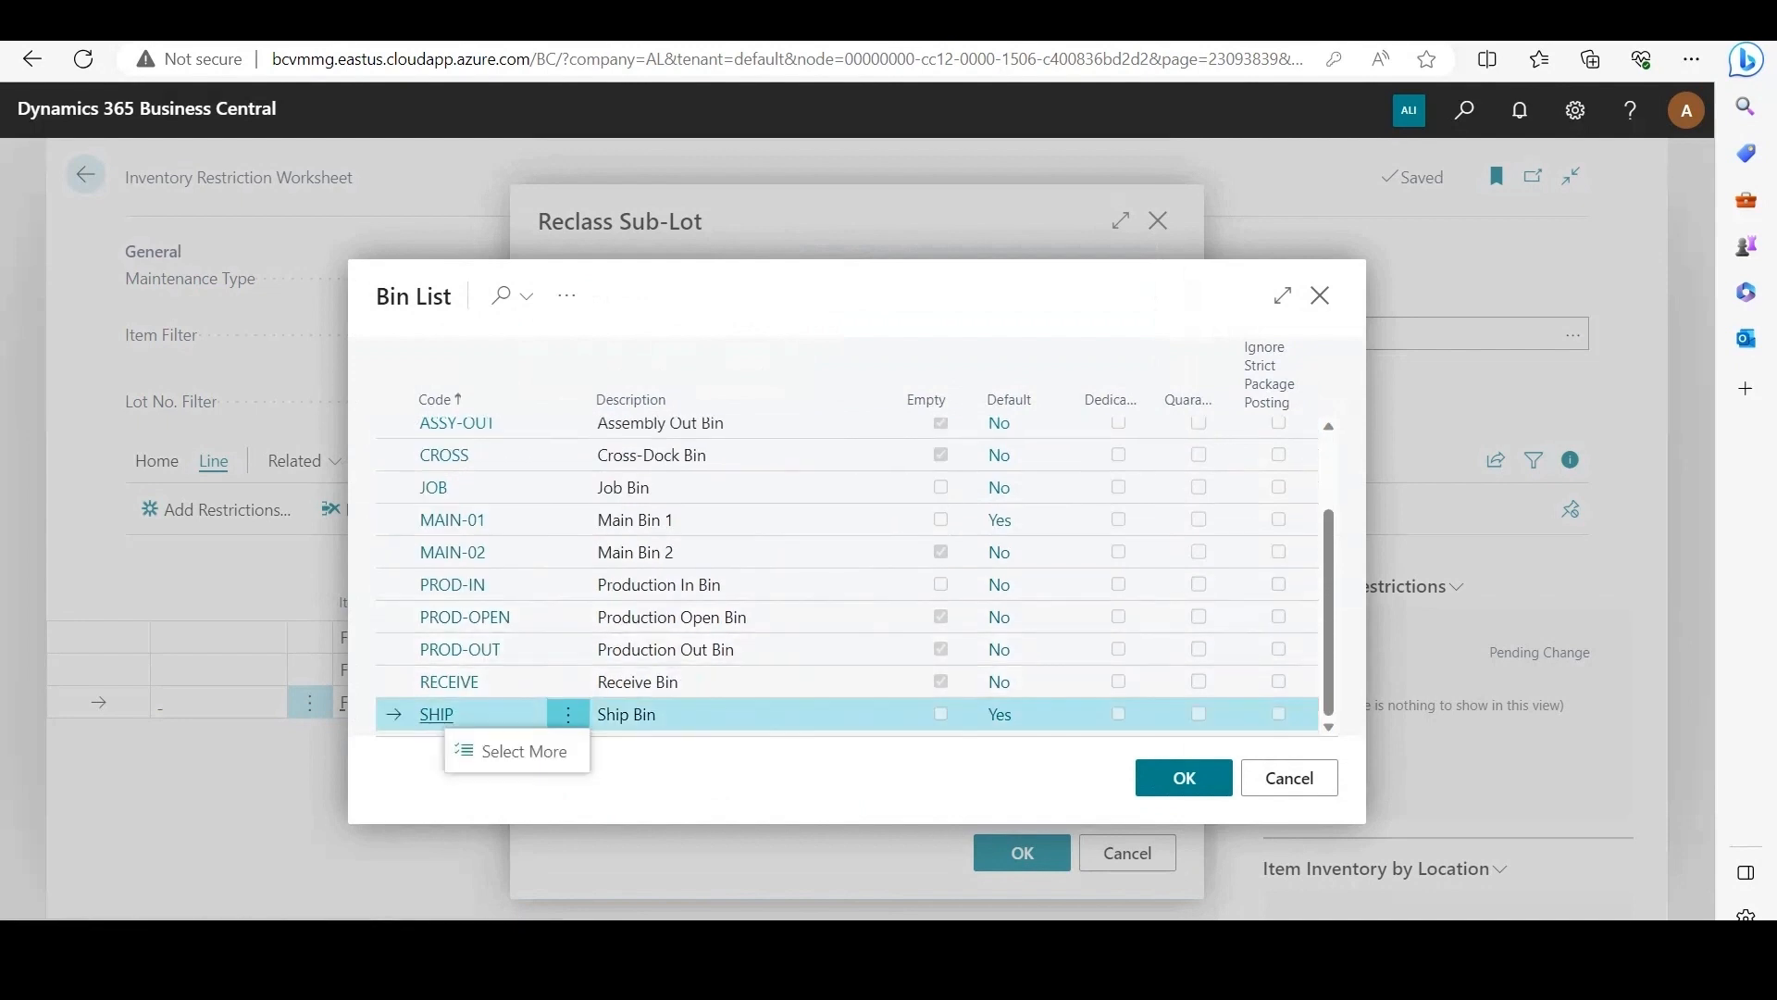
left_click(1184, 779)
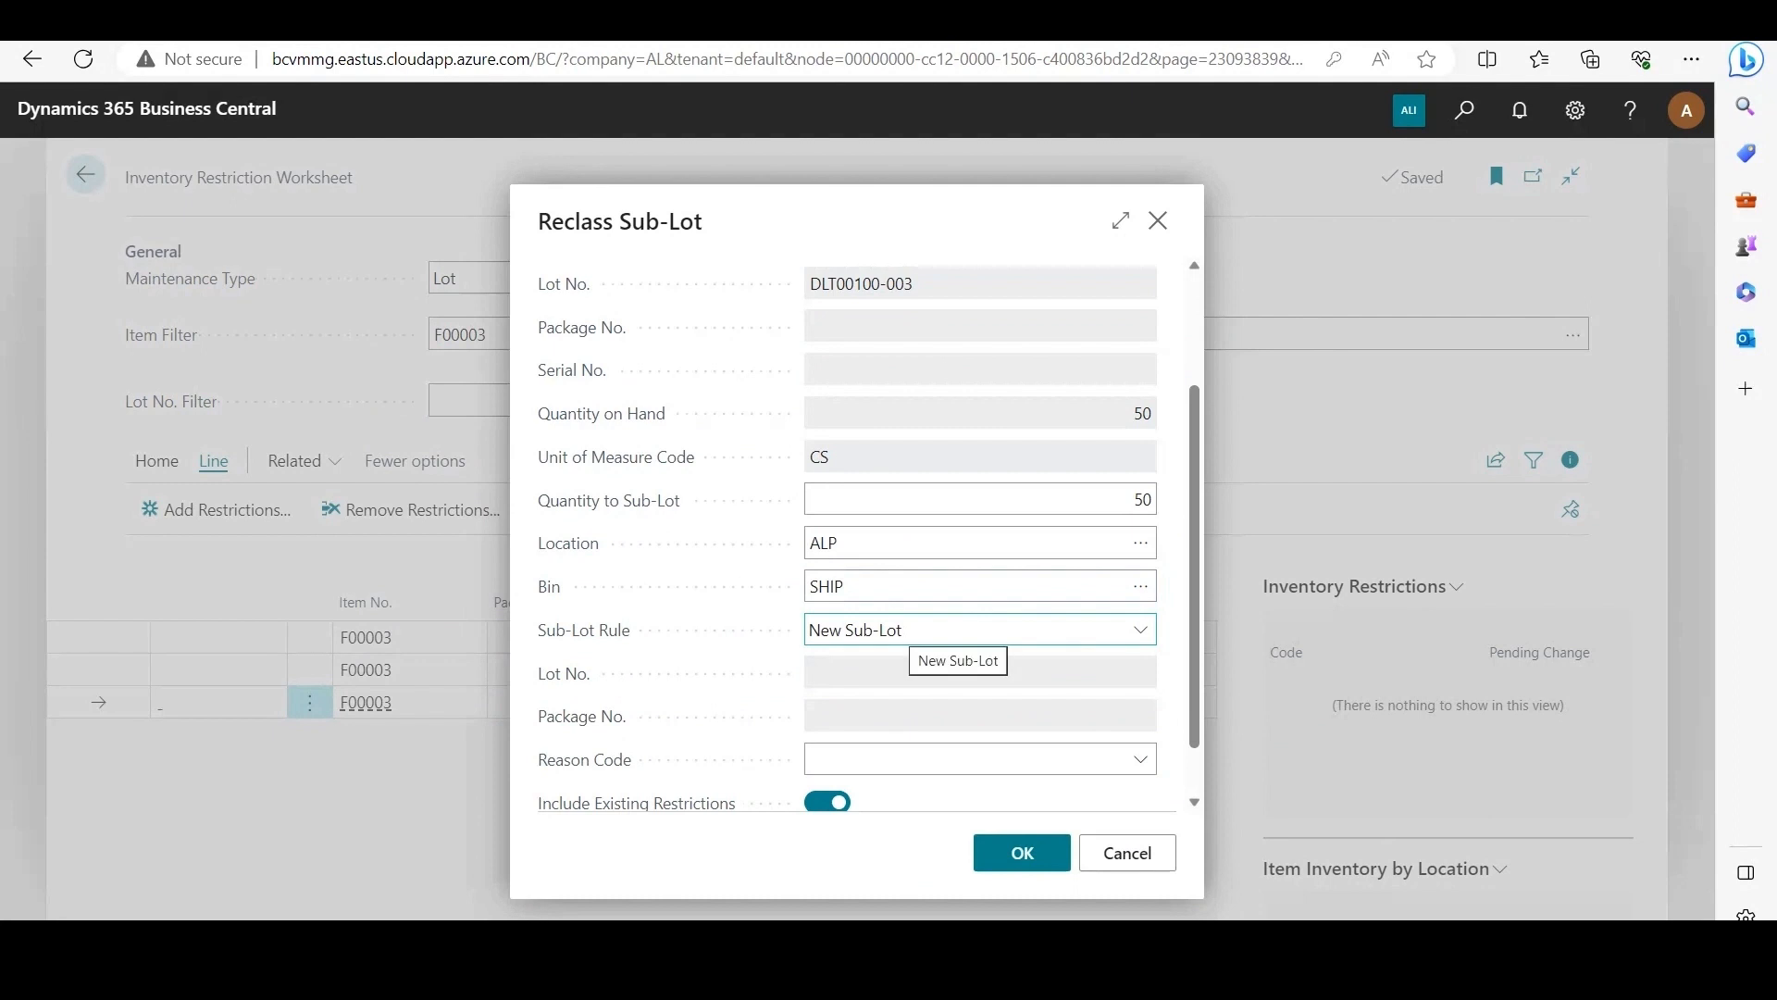
Step: Set the sub-lot rule to Merge with lot DLT00100 as the target, and run the reclassification
left_click(901, 630)
key("Up")
key("Return")
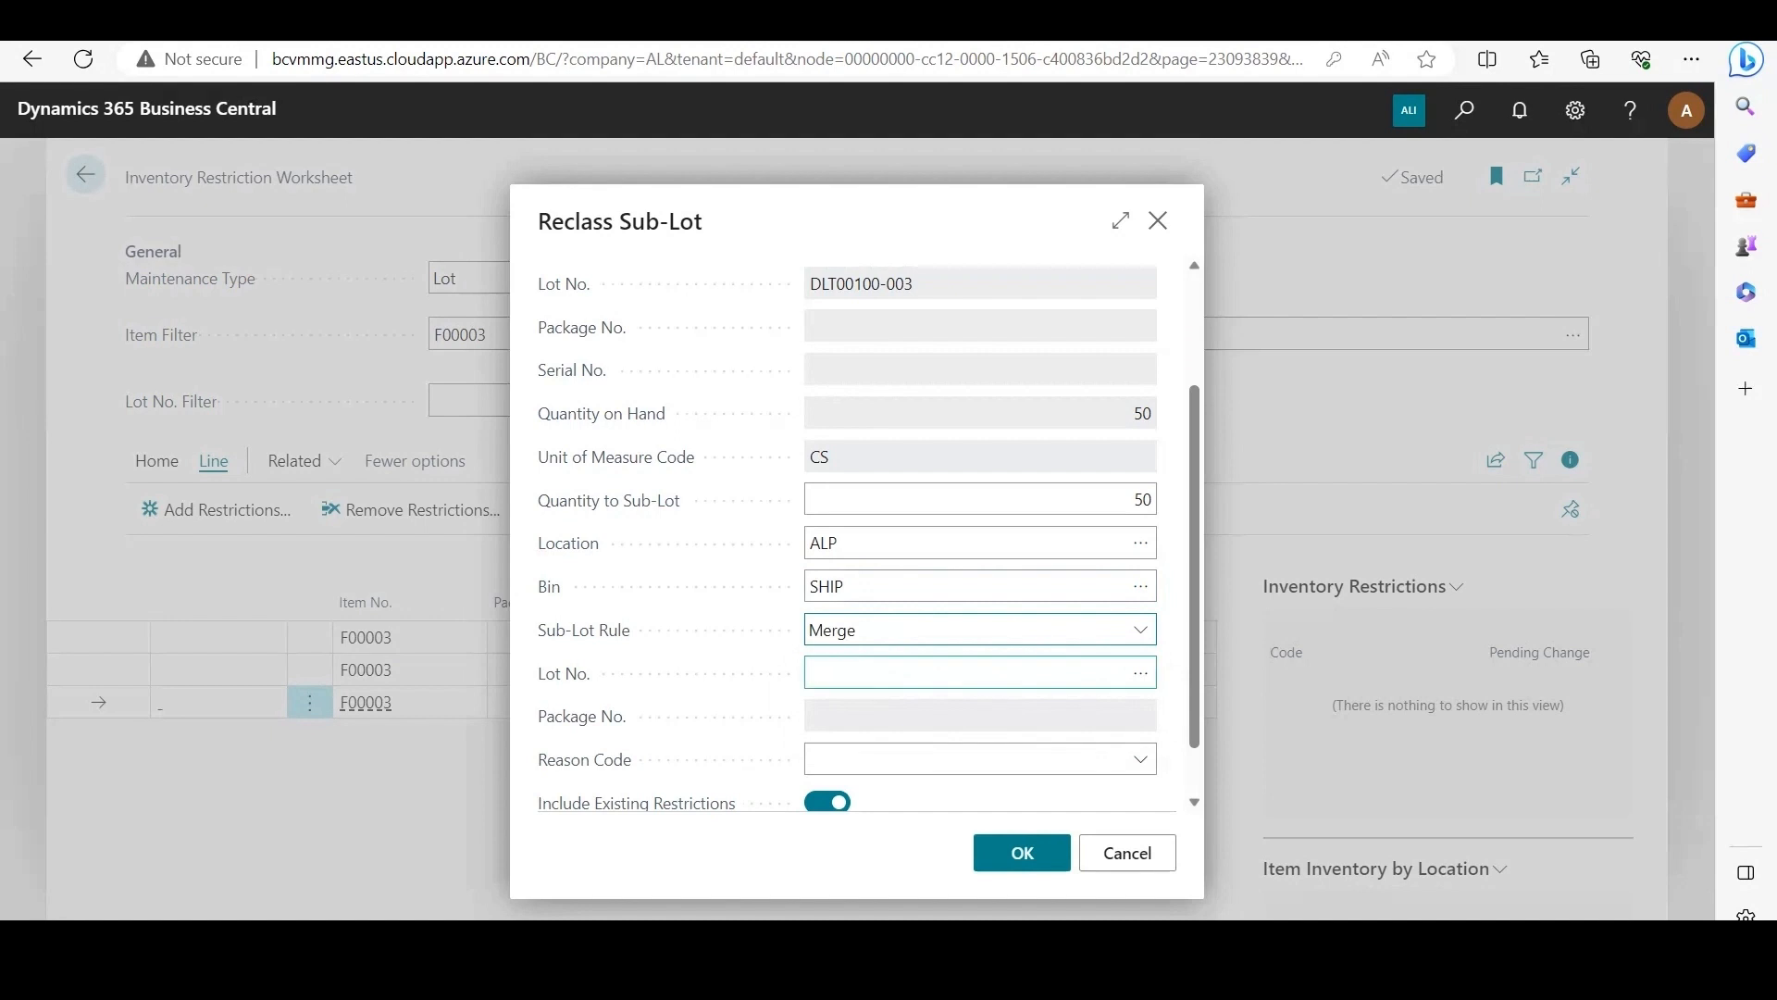
left_click(972, 673)
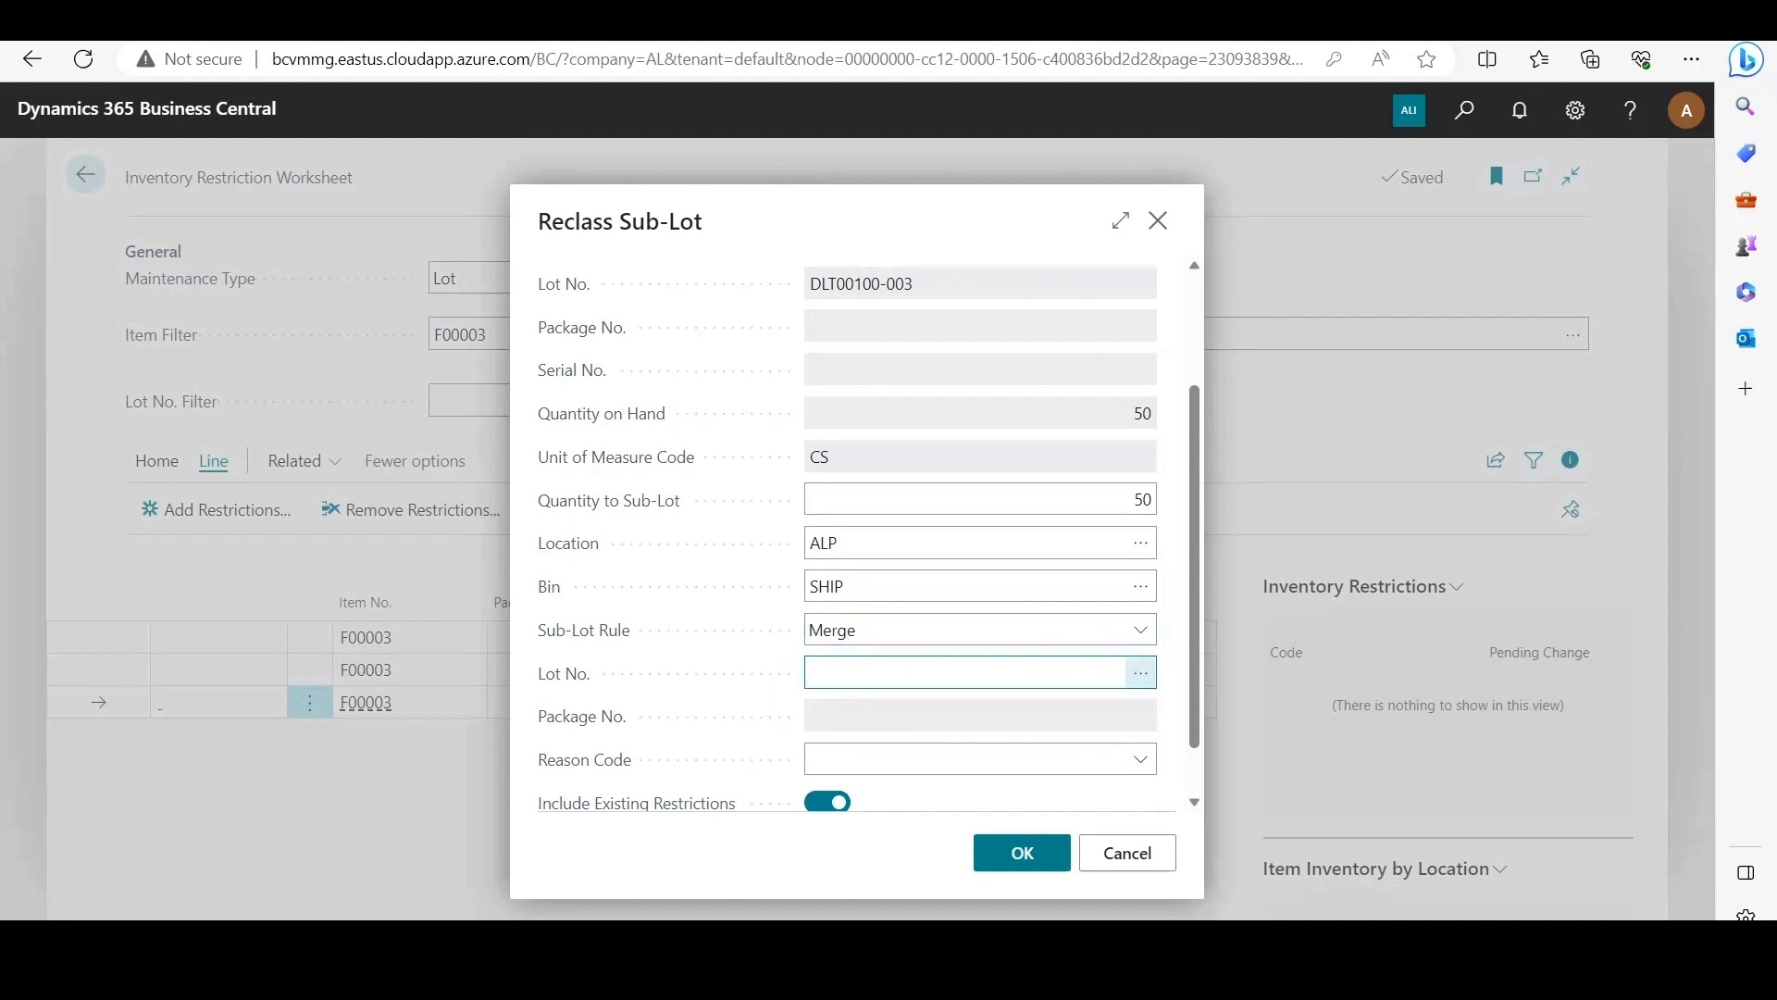
left_click(1140, 673)
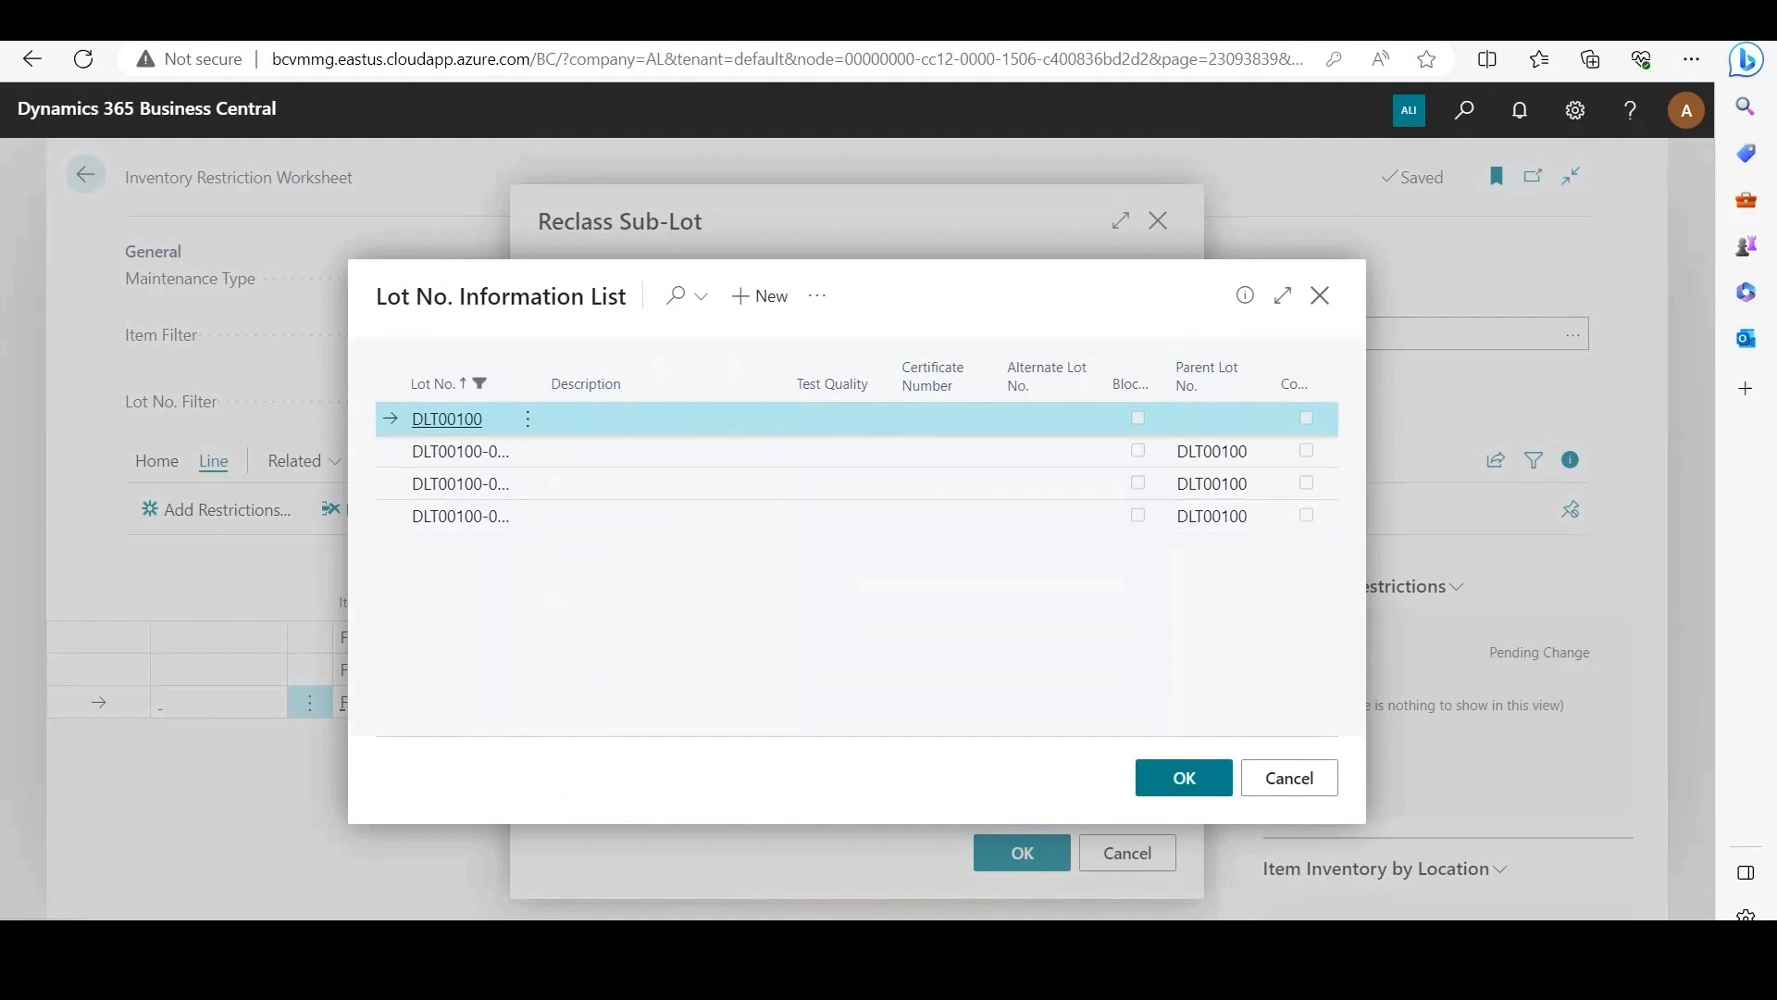
key("Return")
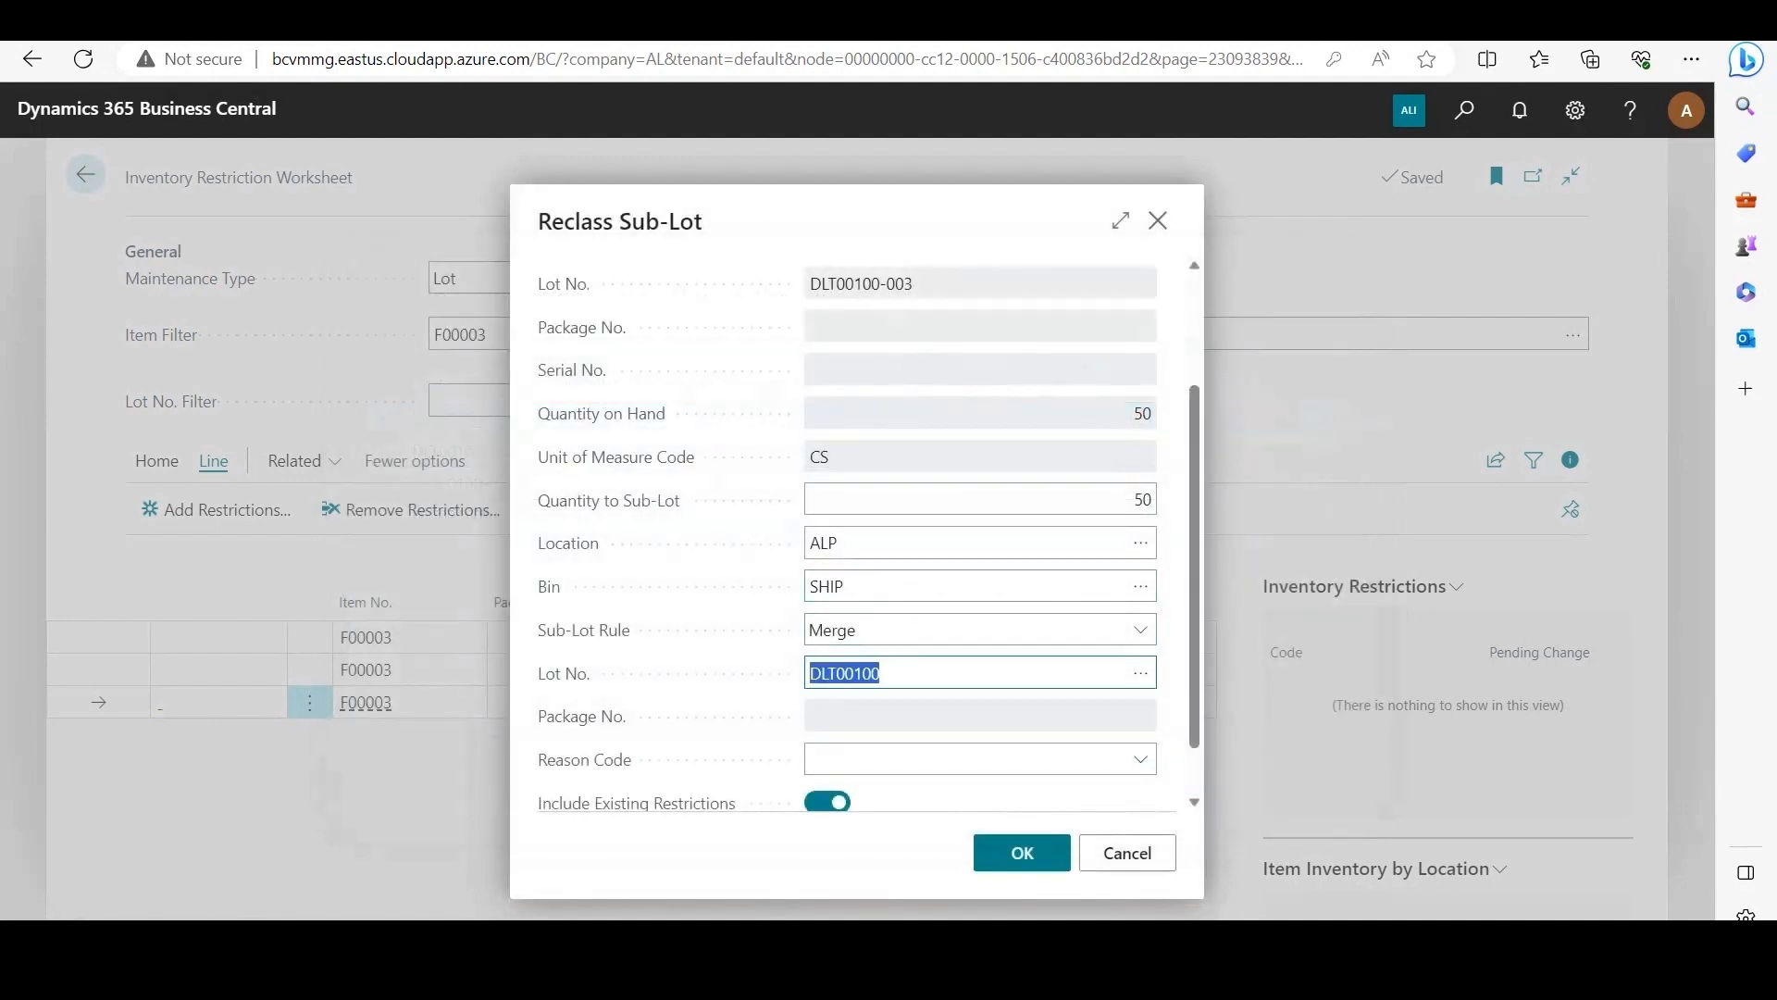
key("Tab")
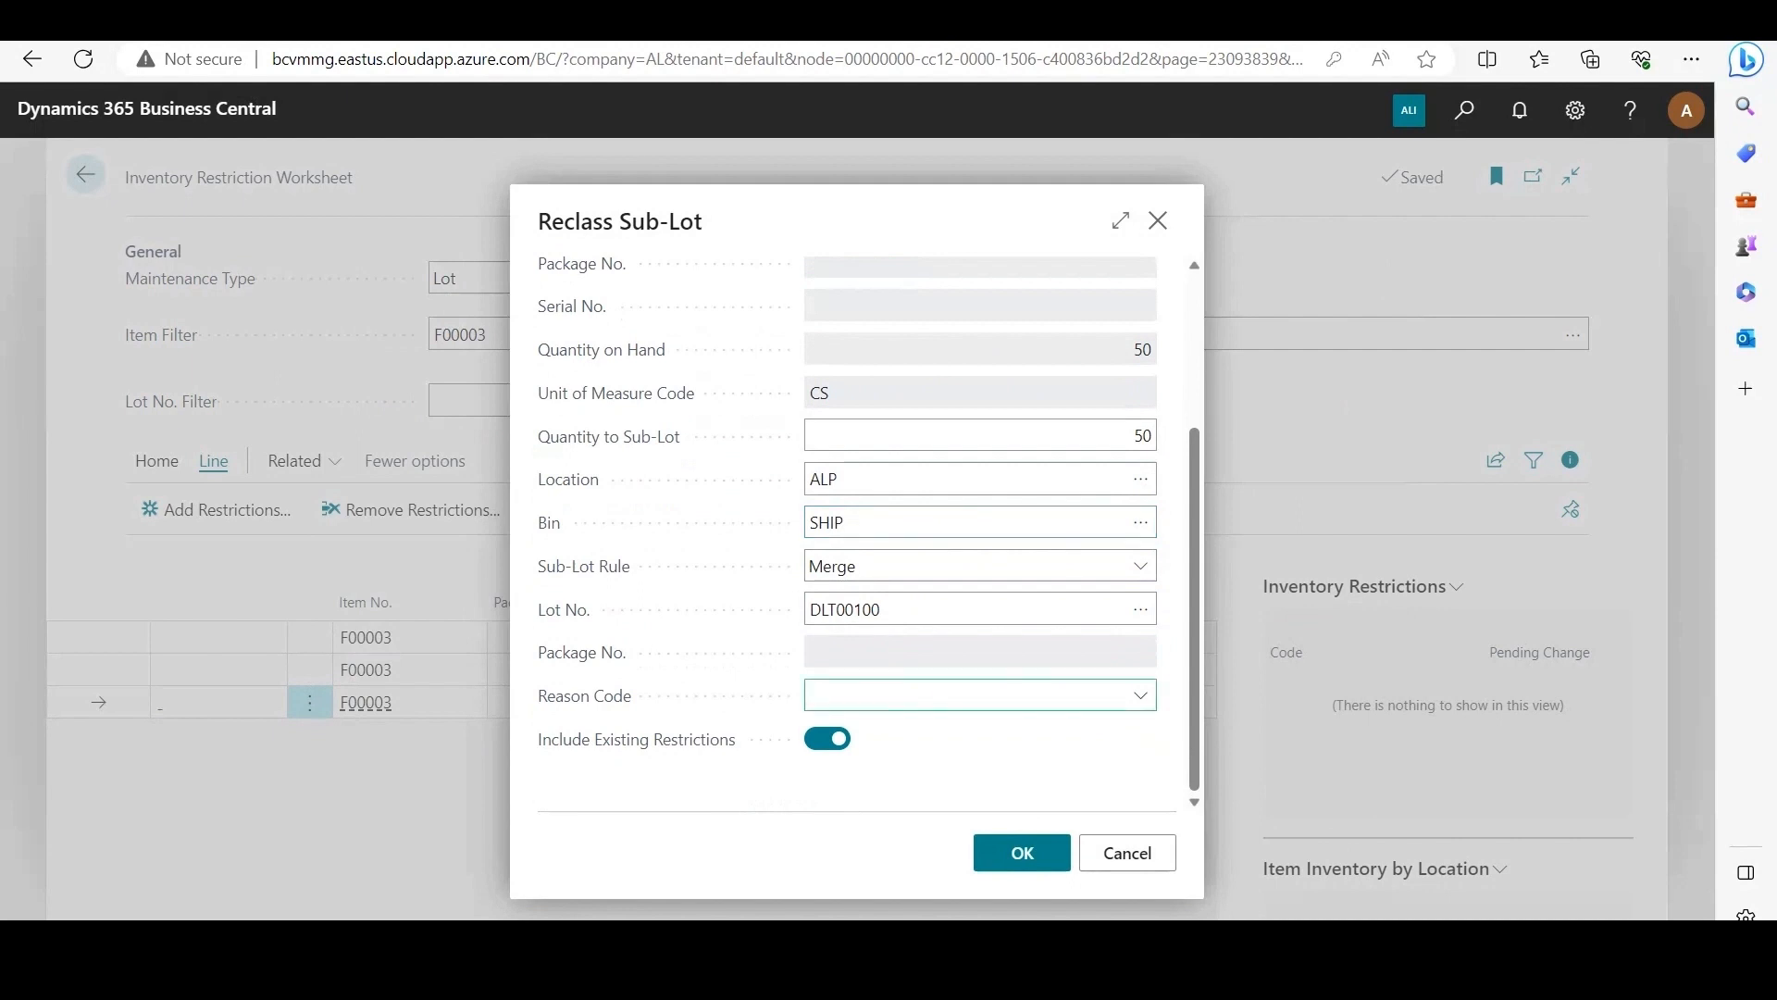
key("Tab")
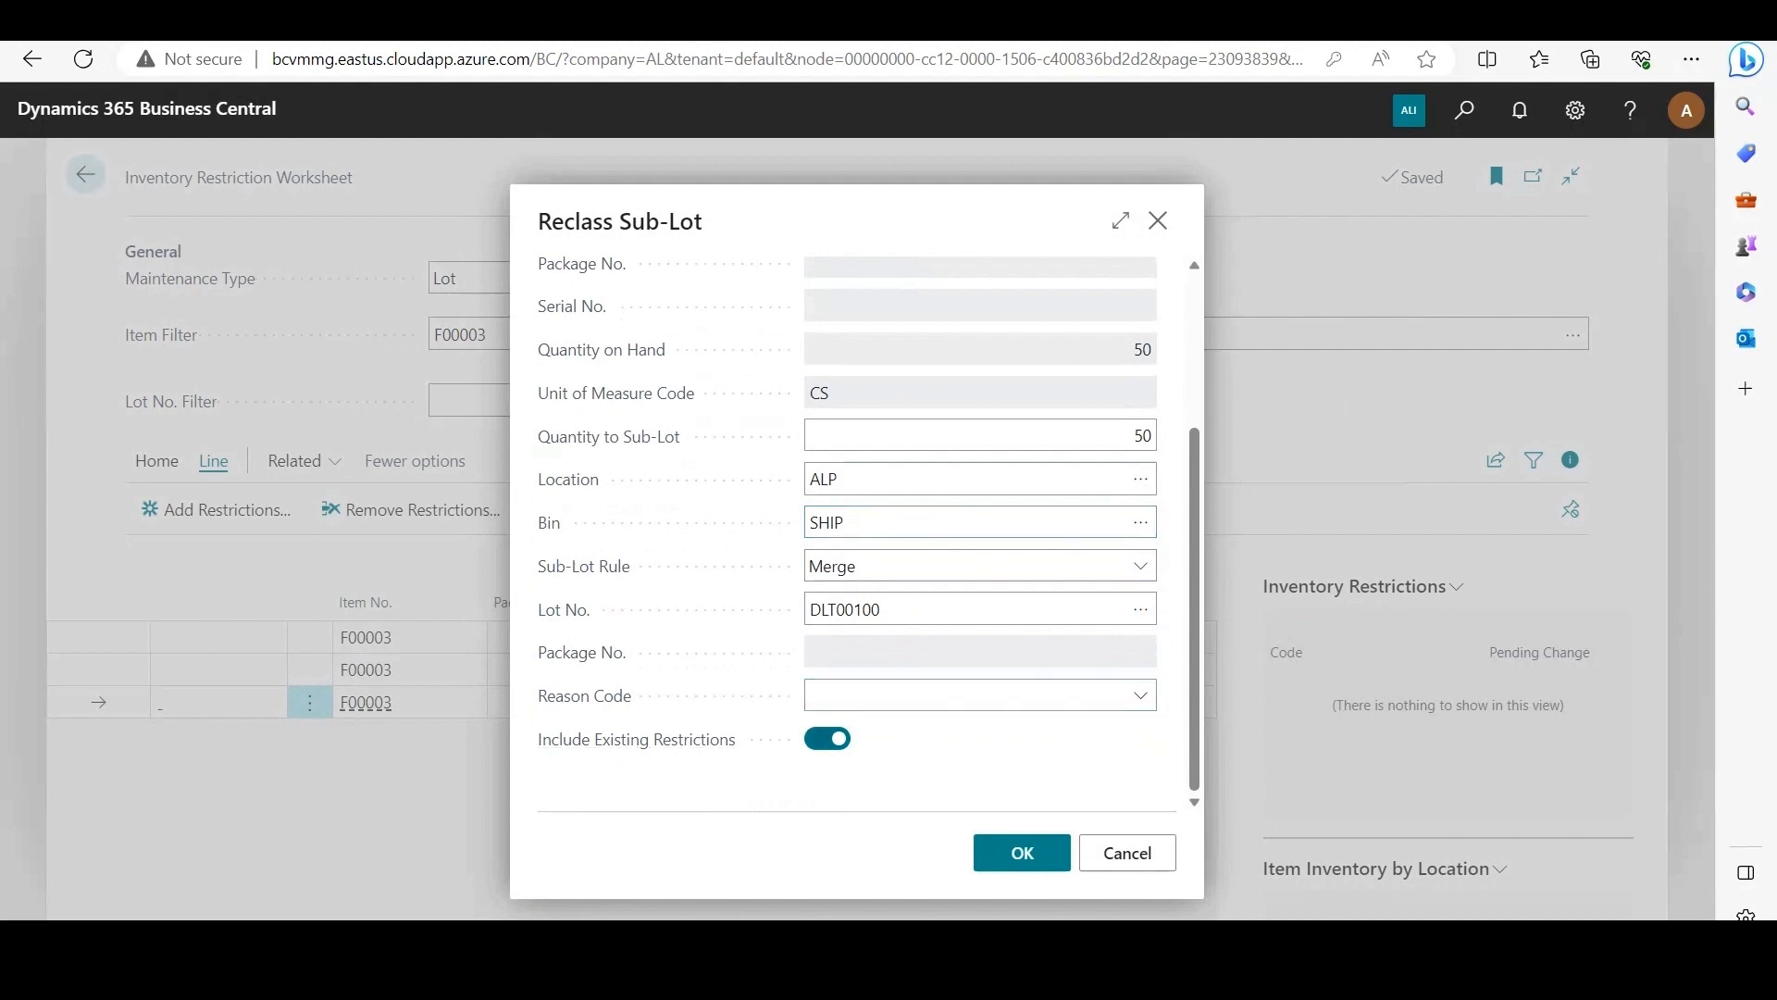
left_click(637, 740)
left_click(1021, 853)
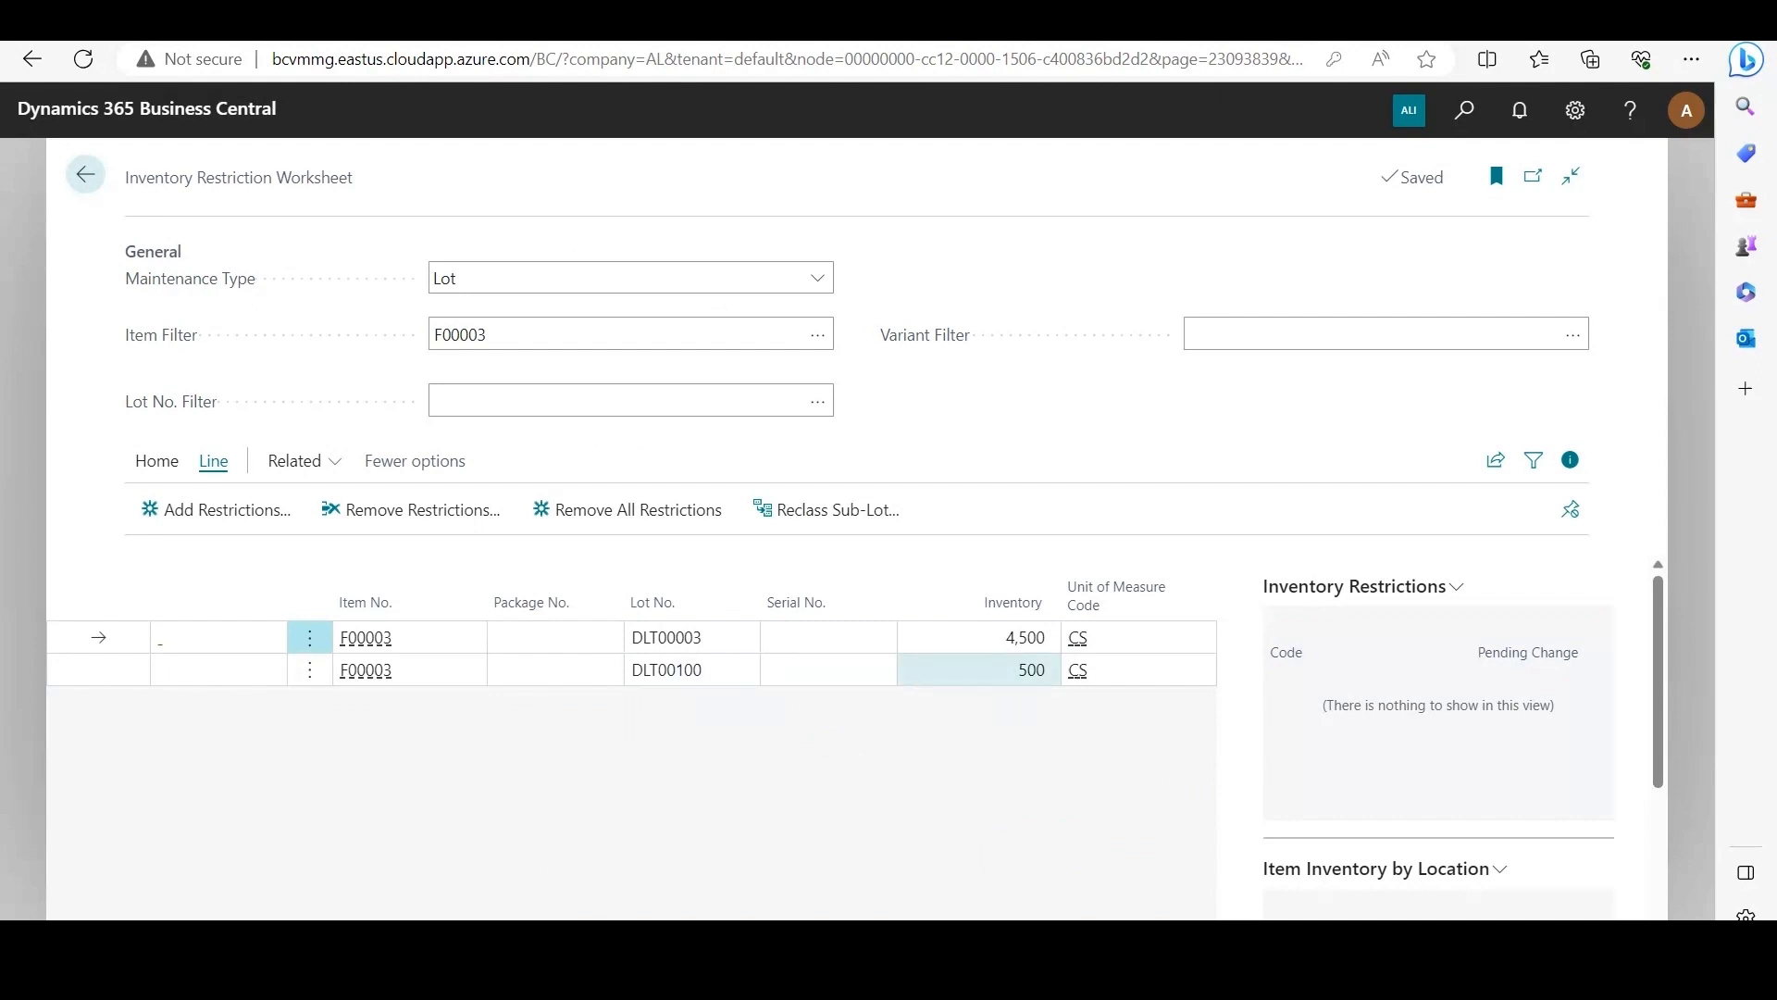
Step: Add restriction RC1 (Restrict Outbound sales) to the worksheet line of lot DLT00100
left_click(99, 669)
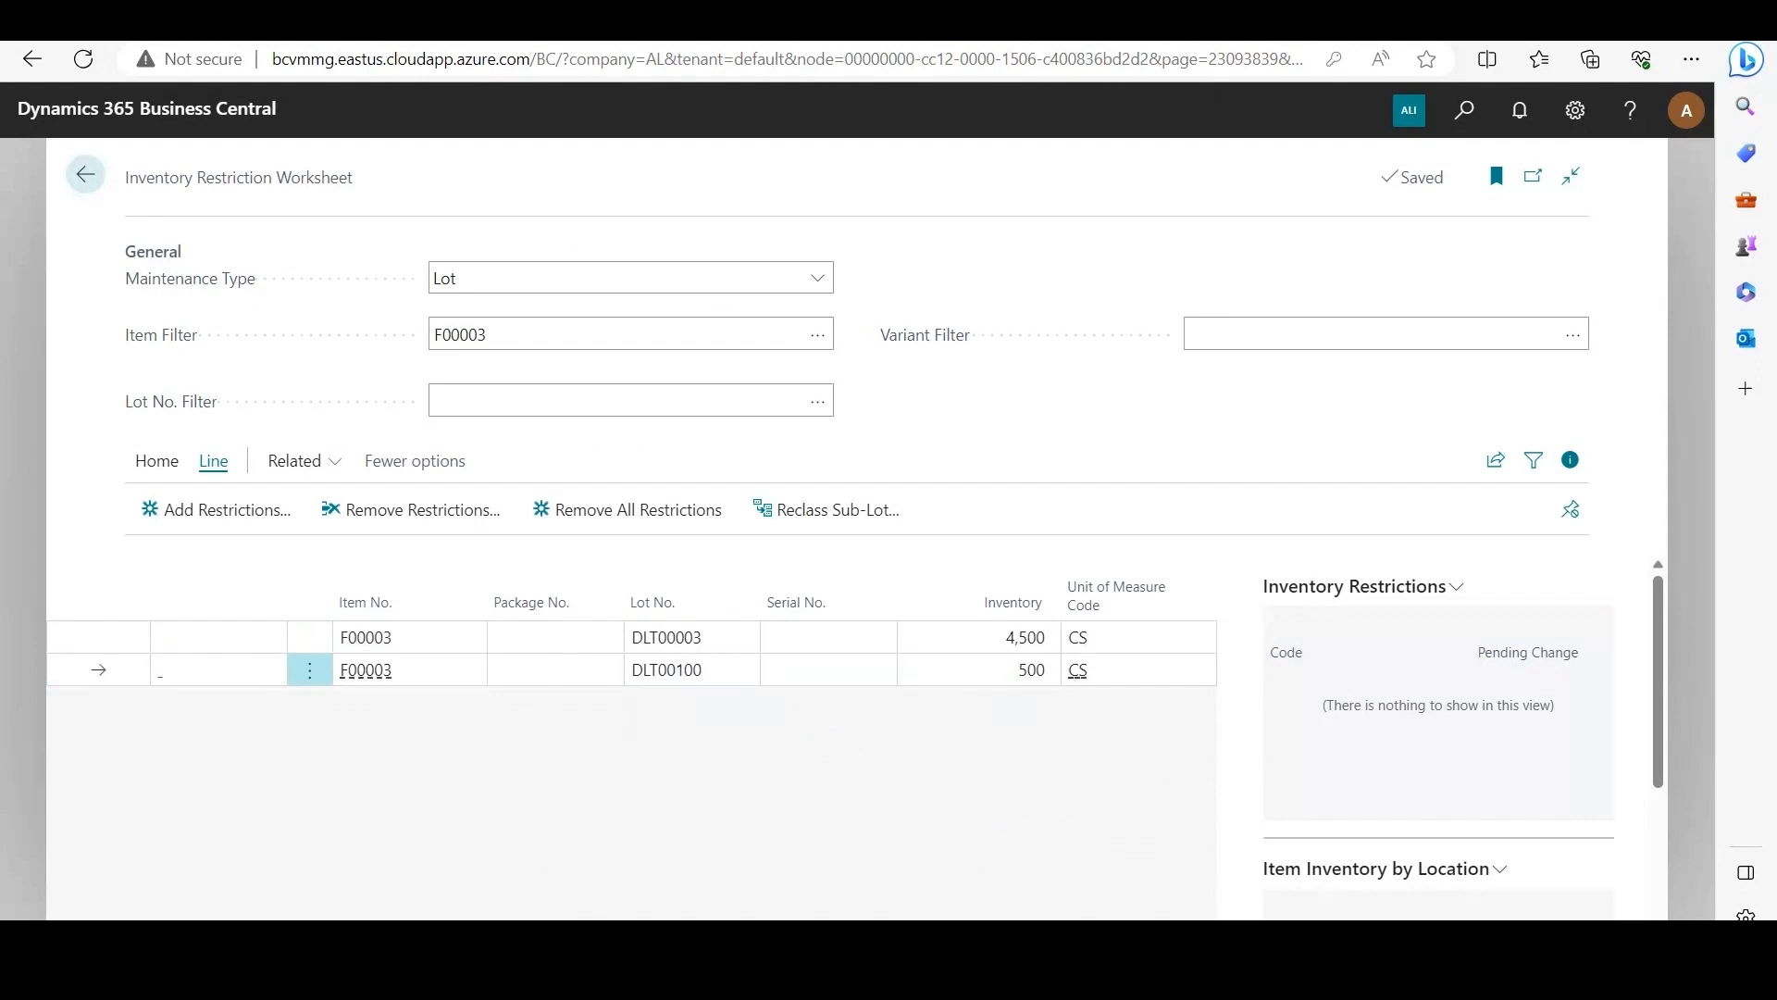
left_click(157, 460)
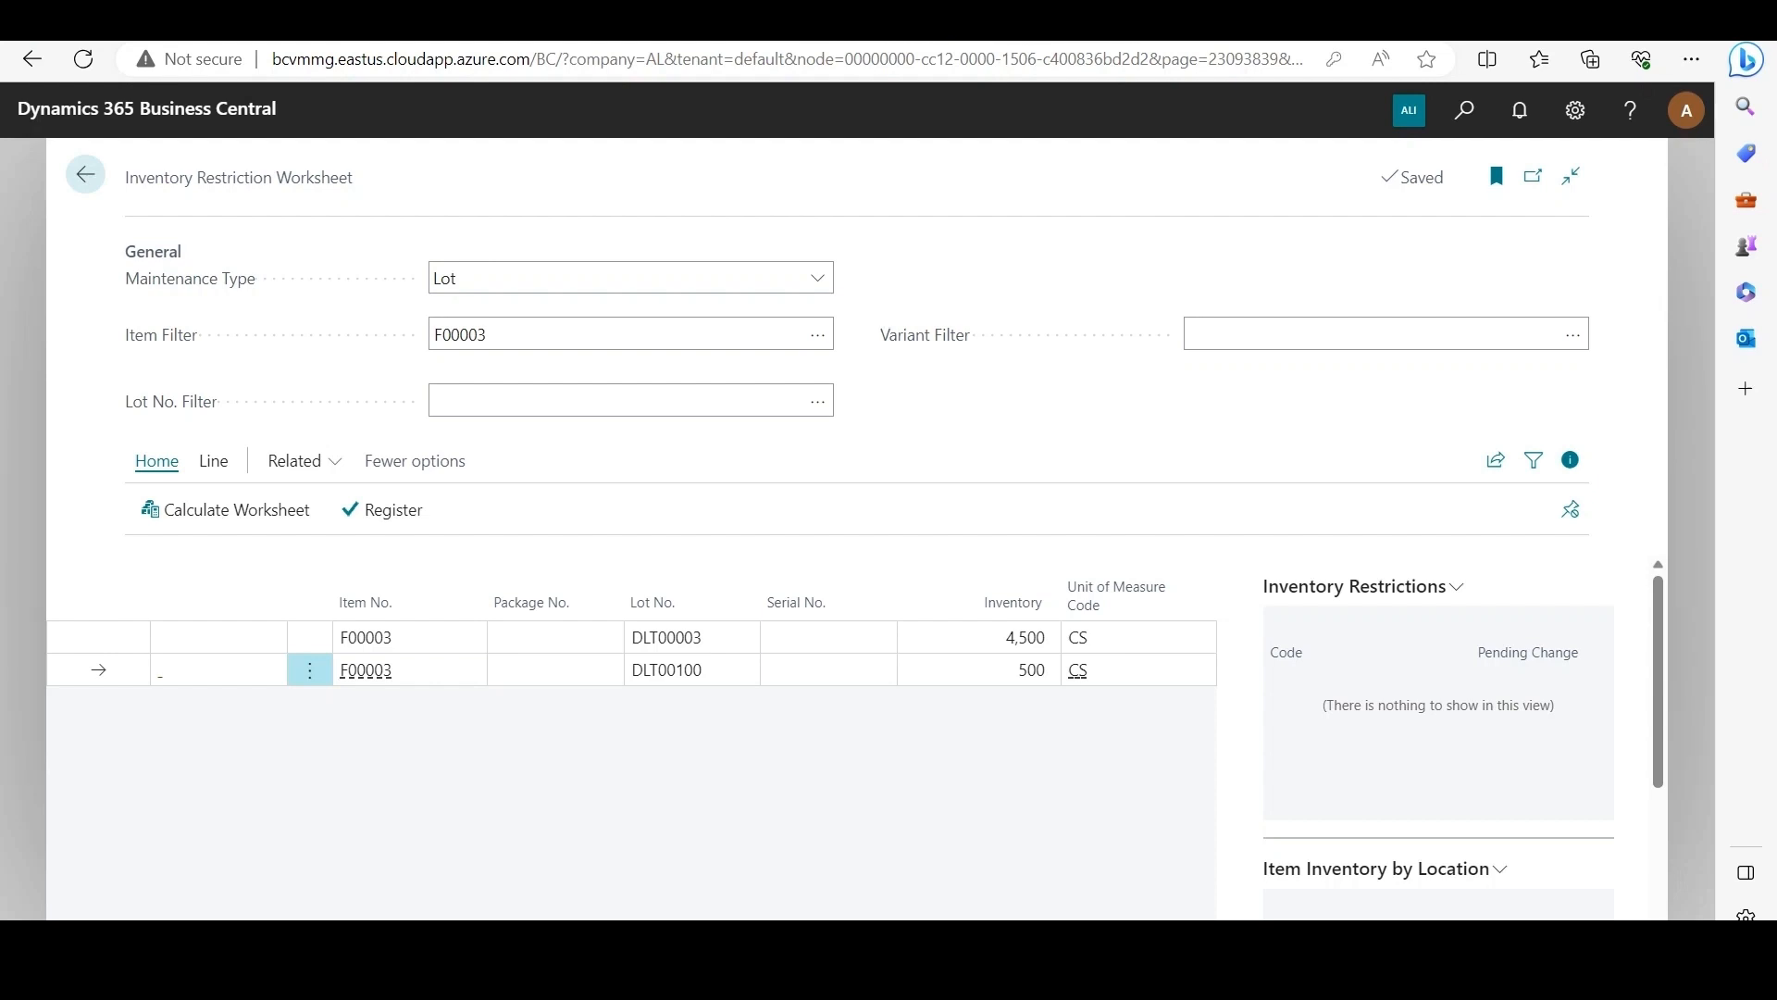
left_click(213, 460)
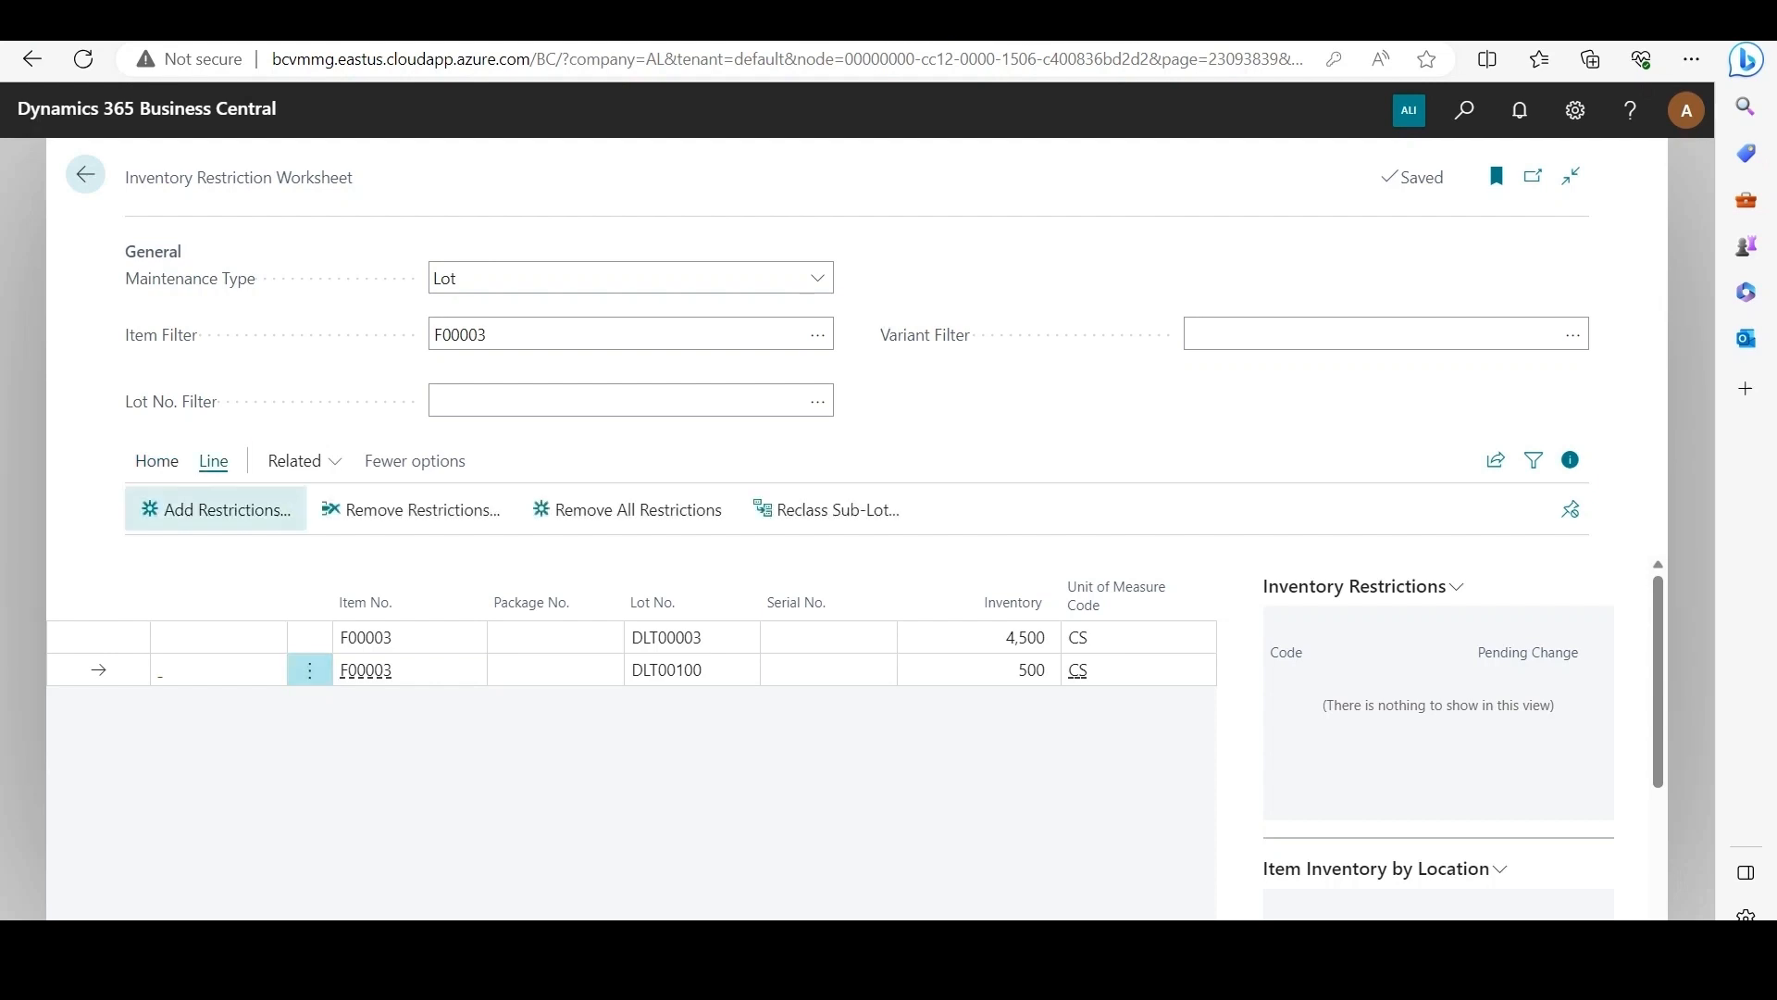
left_click(215, 509)
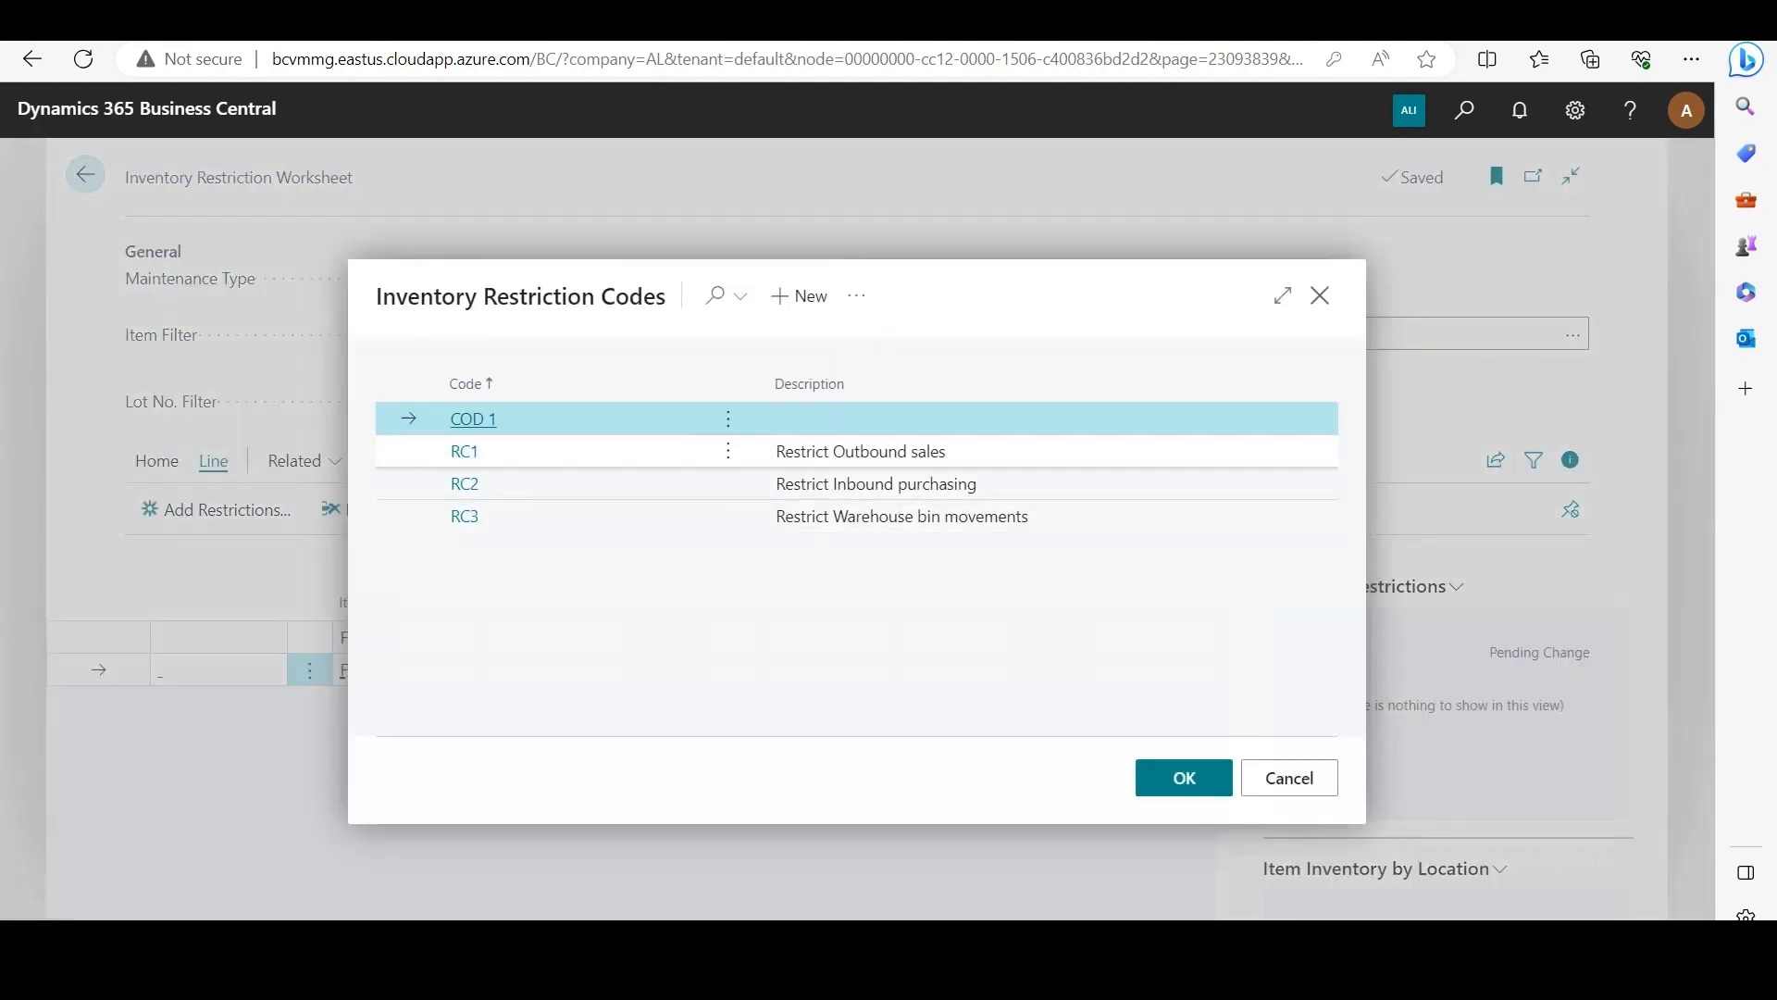
left_click(861, 451)
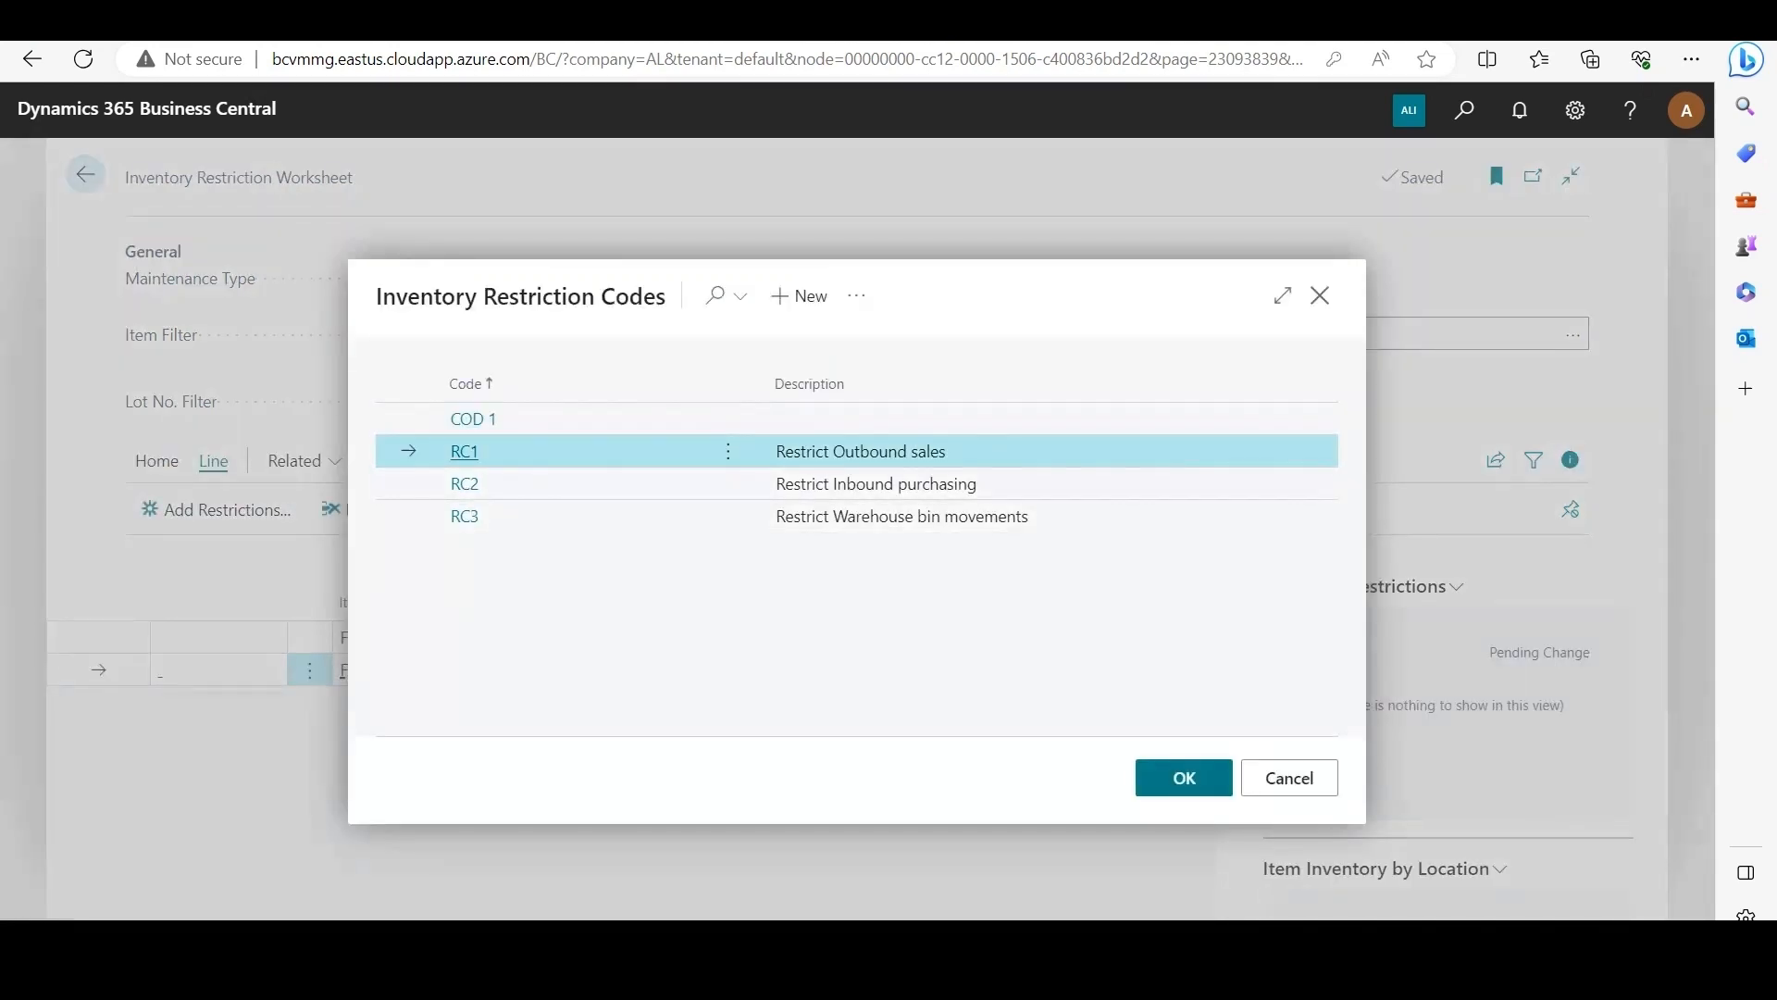
left_click(1184, 777)
Step: Register the pending restriction on lot DLT00100 and recalculate the worksheet for item F00003
left_click(156, 461)
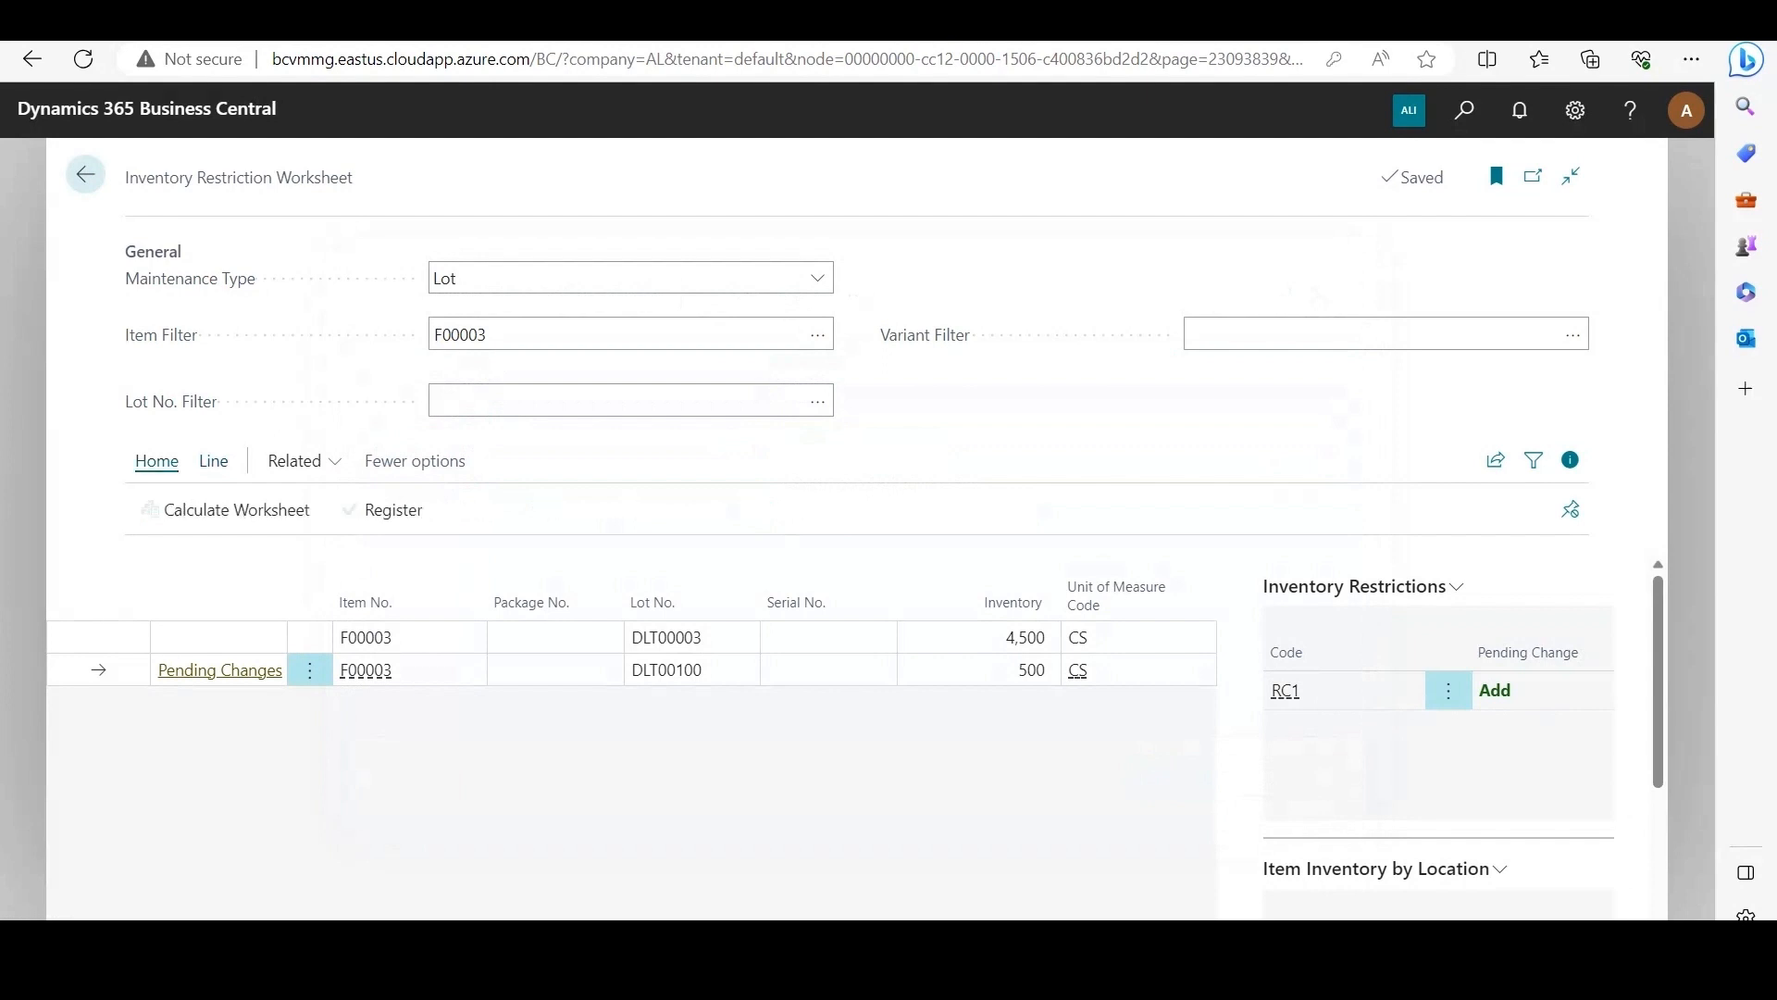
left_click(382, 510)
left_click(963, 593)
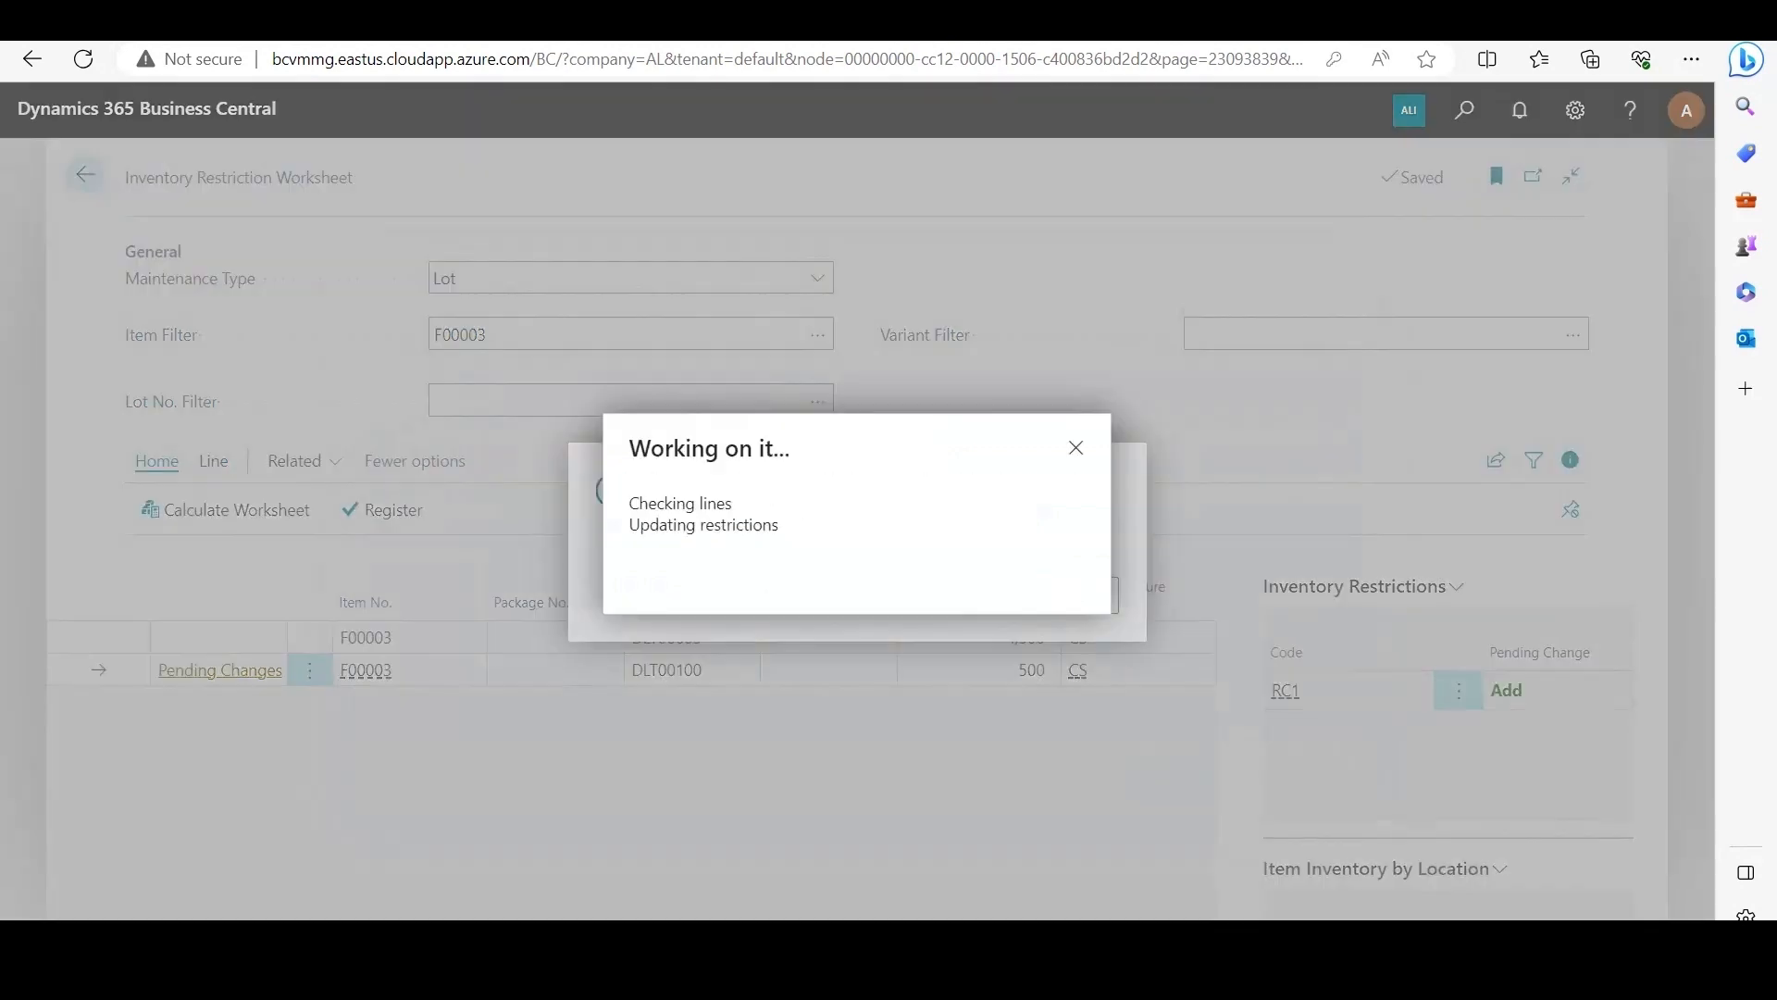
left_click(1064, 594)
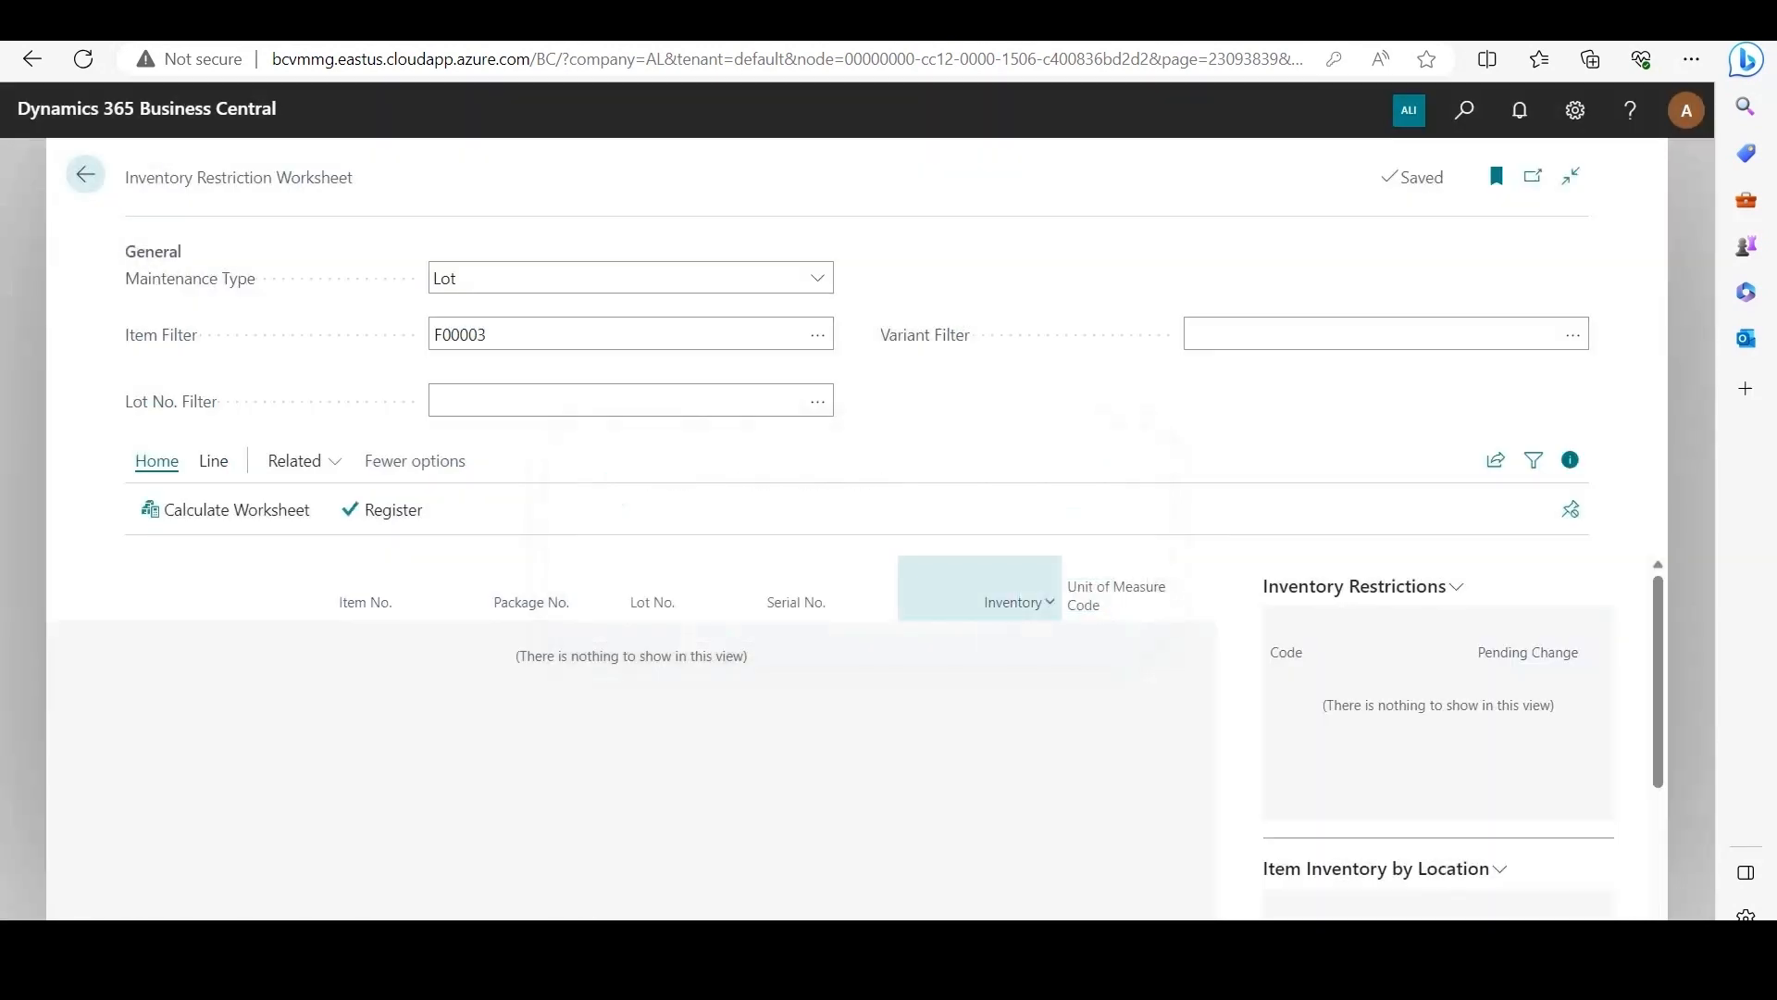
left_click(225, 509)
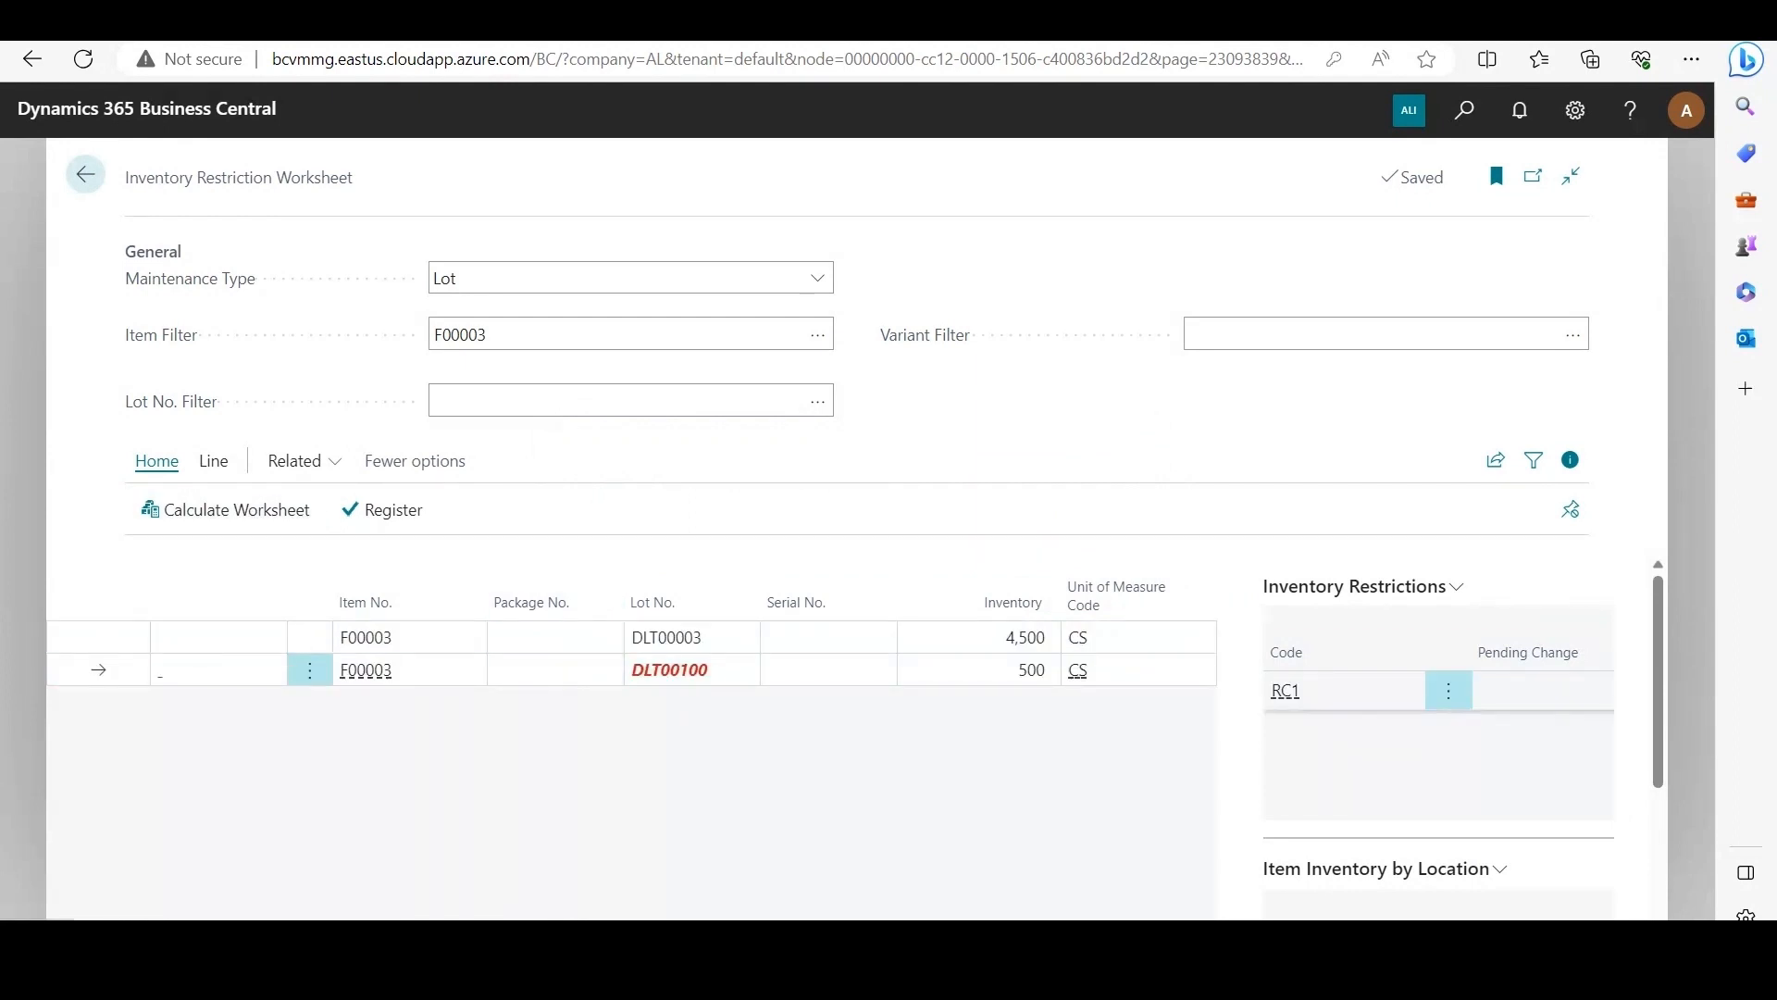
Step: Review the availability setting on the RC1 restriction code card, and check the restrictions on lot DLT00003
left_click(1285, 691)
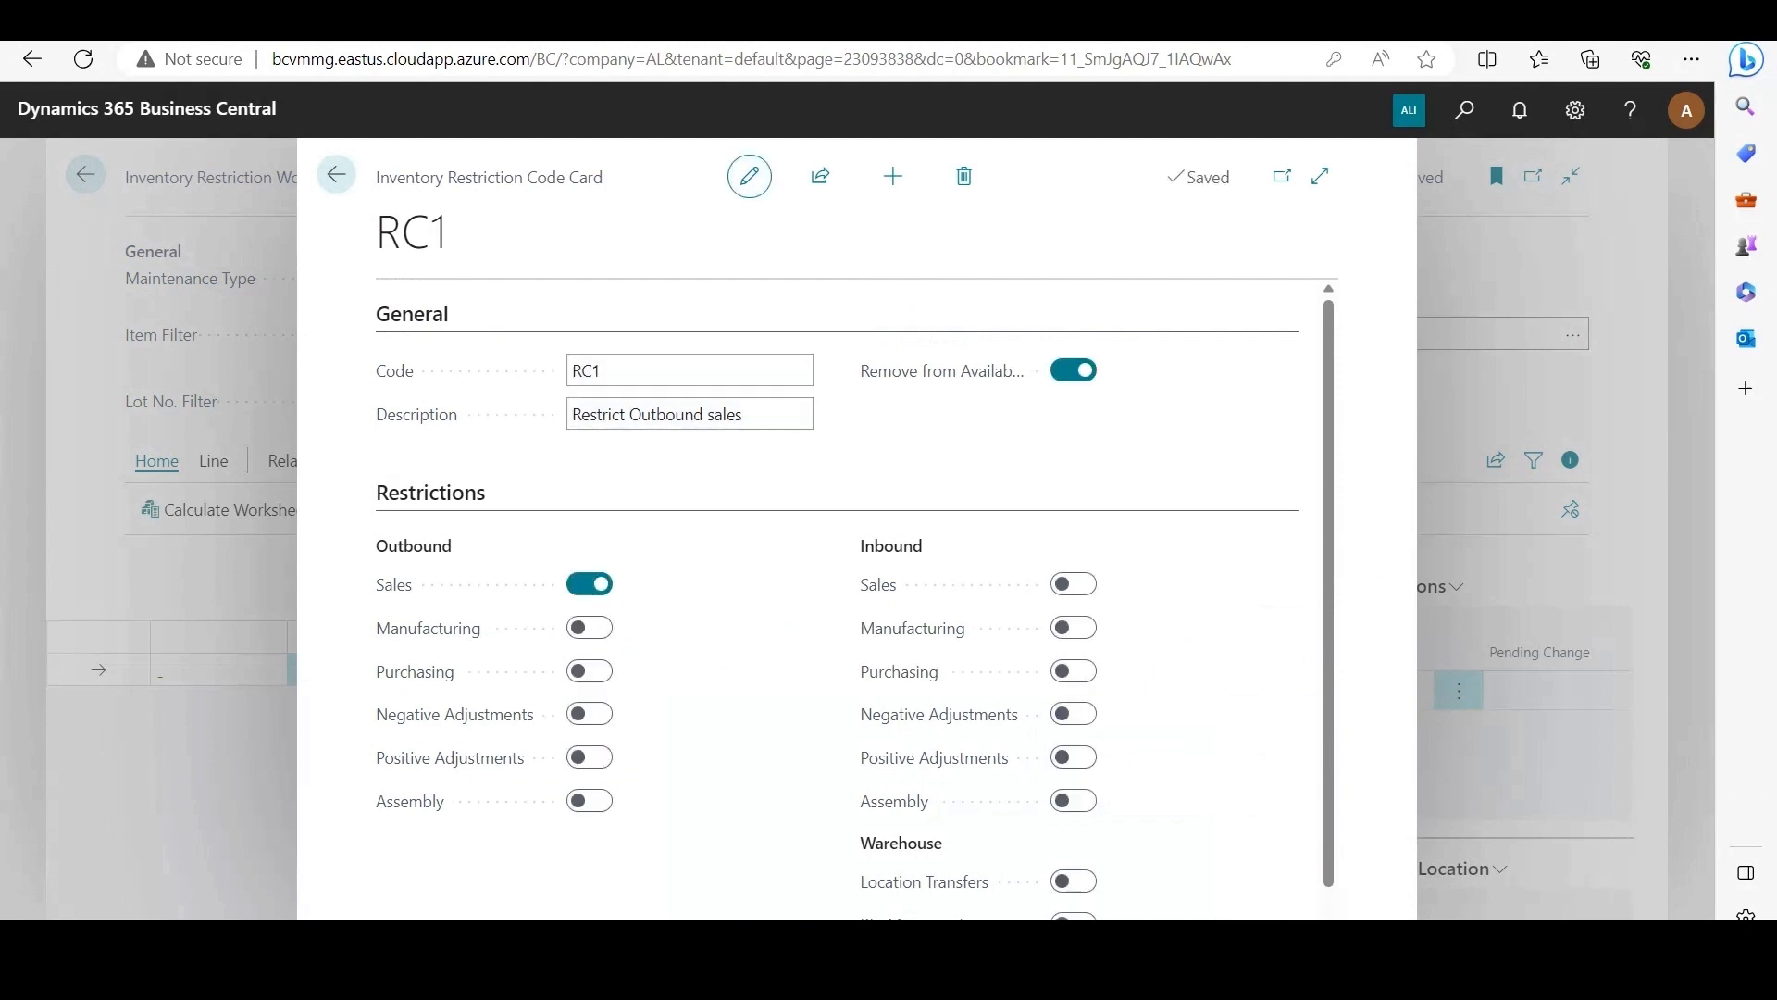
left_click(943, 371)
key("Escape")
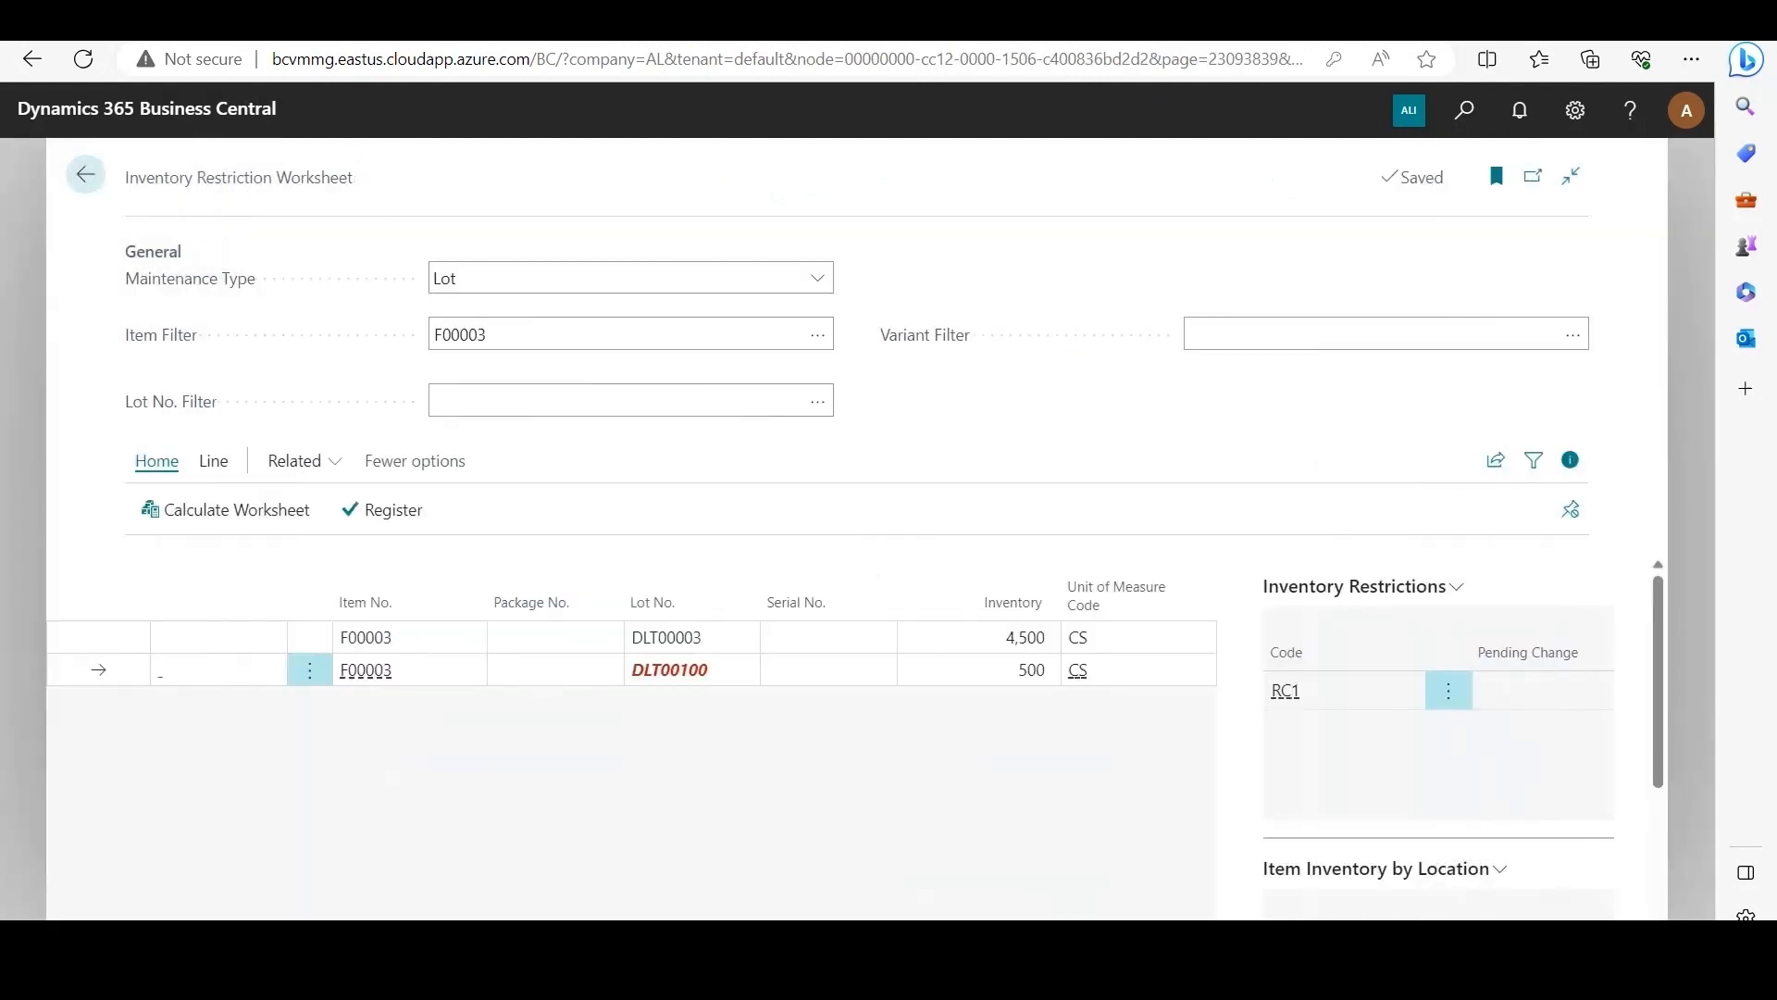
left_click(99, 637)
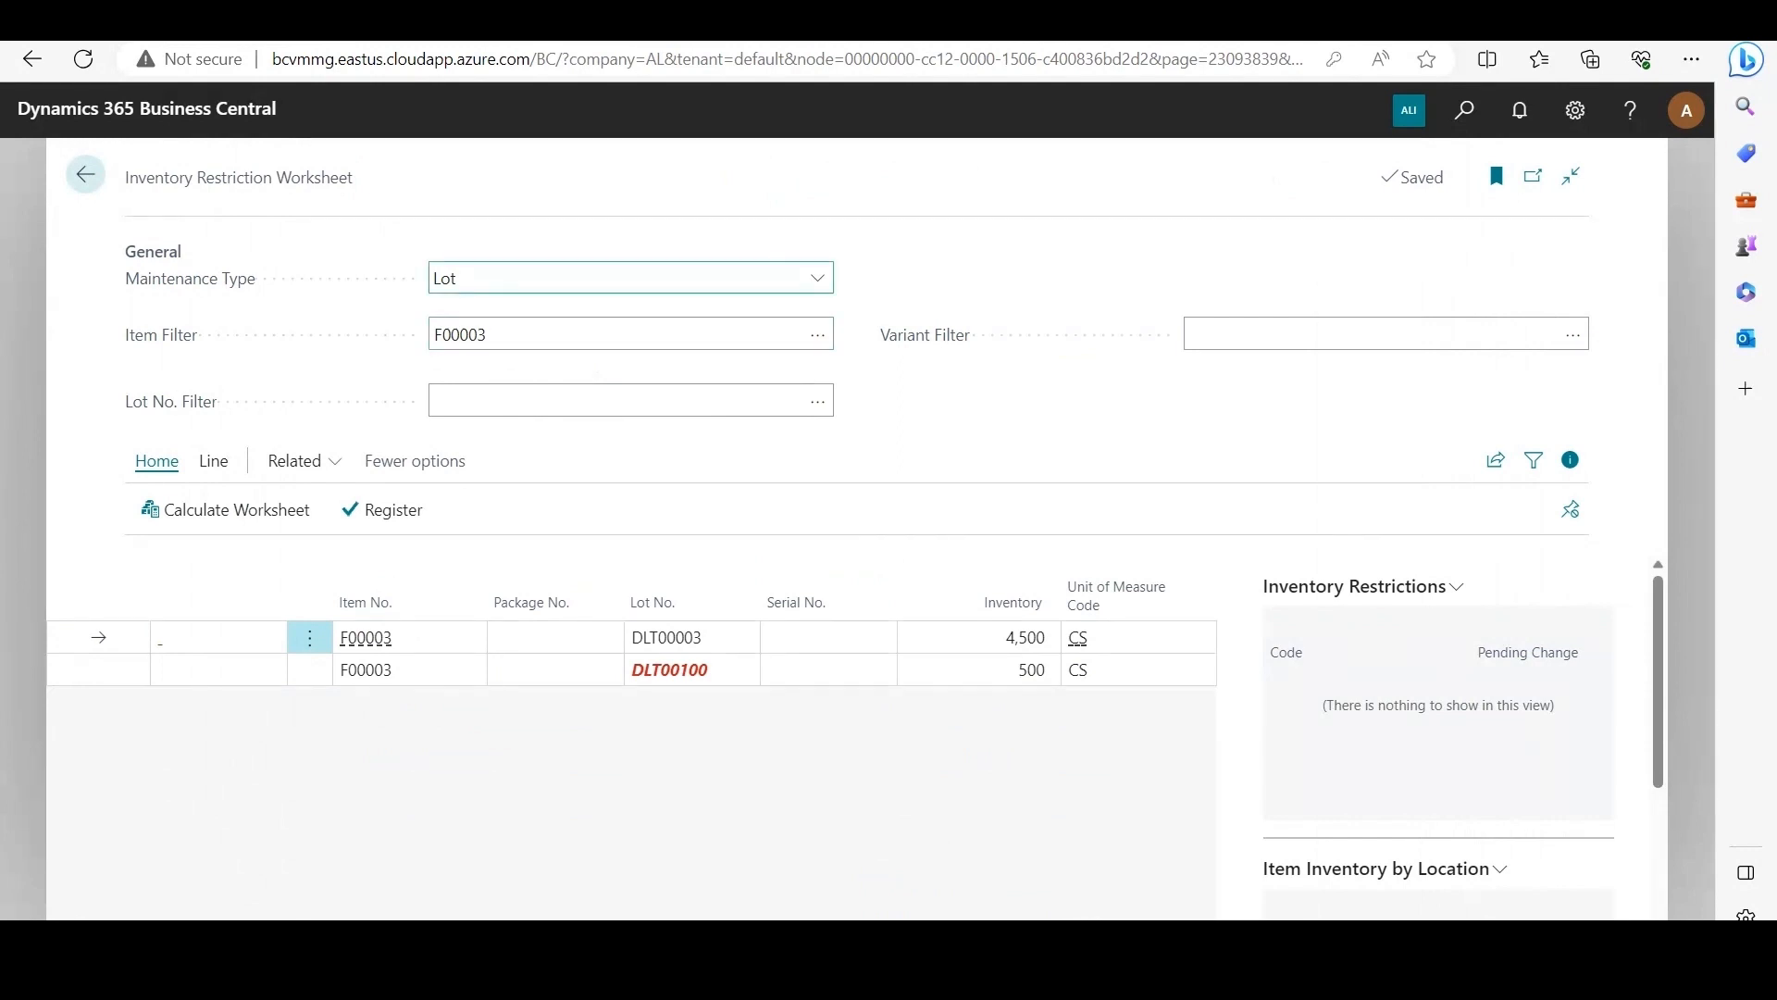
Step: Find the Items list and open the item card of F00003 (Breakfast Sausage)
key("alt+q")
type("items")
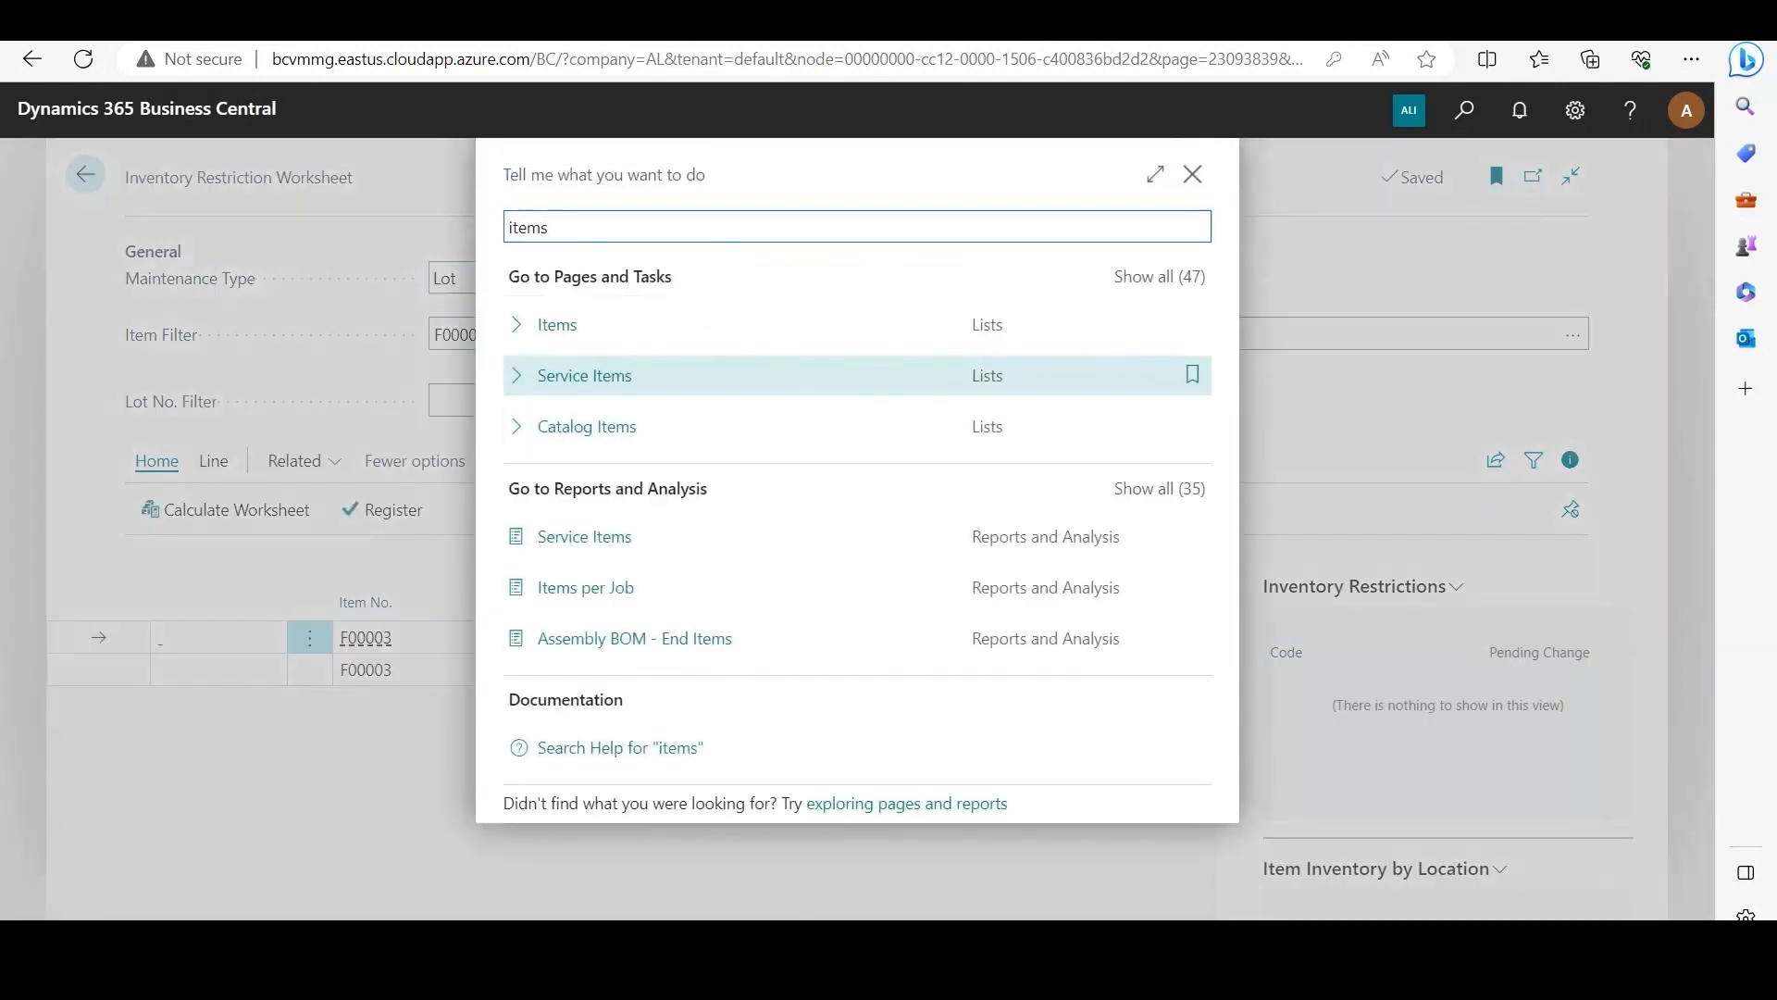
key("Up")
key("Return")
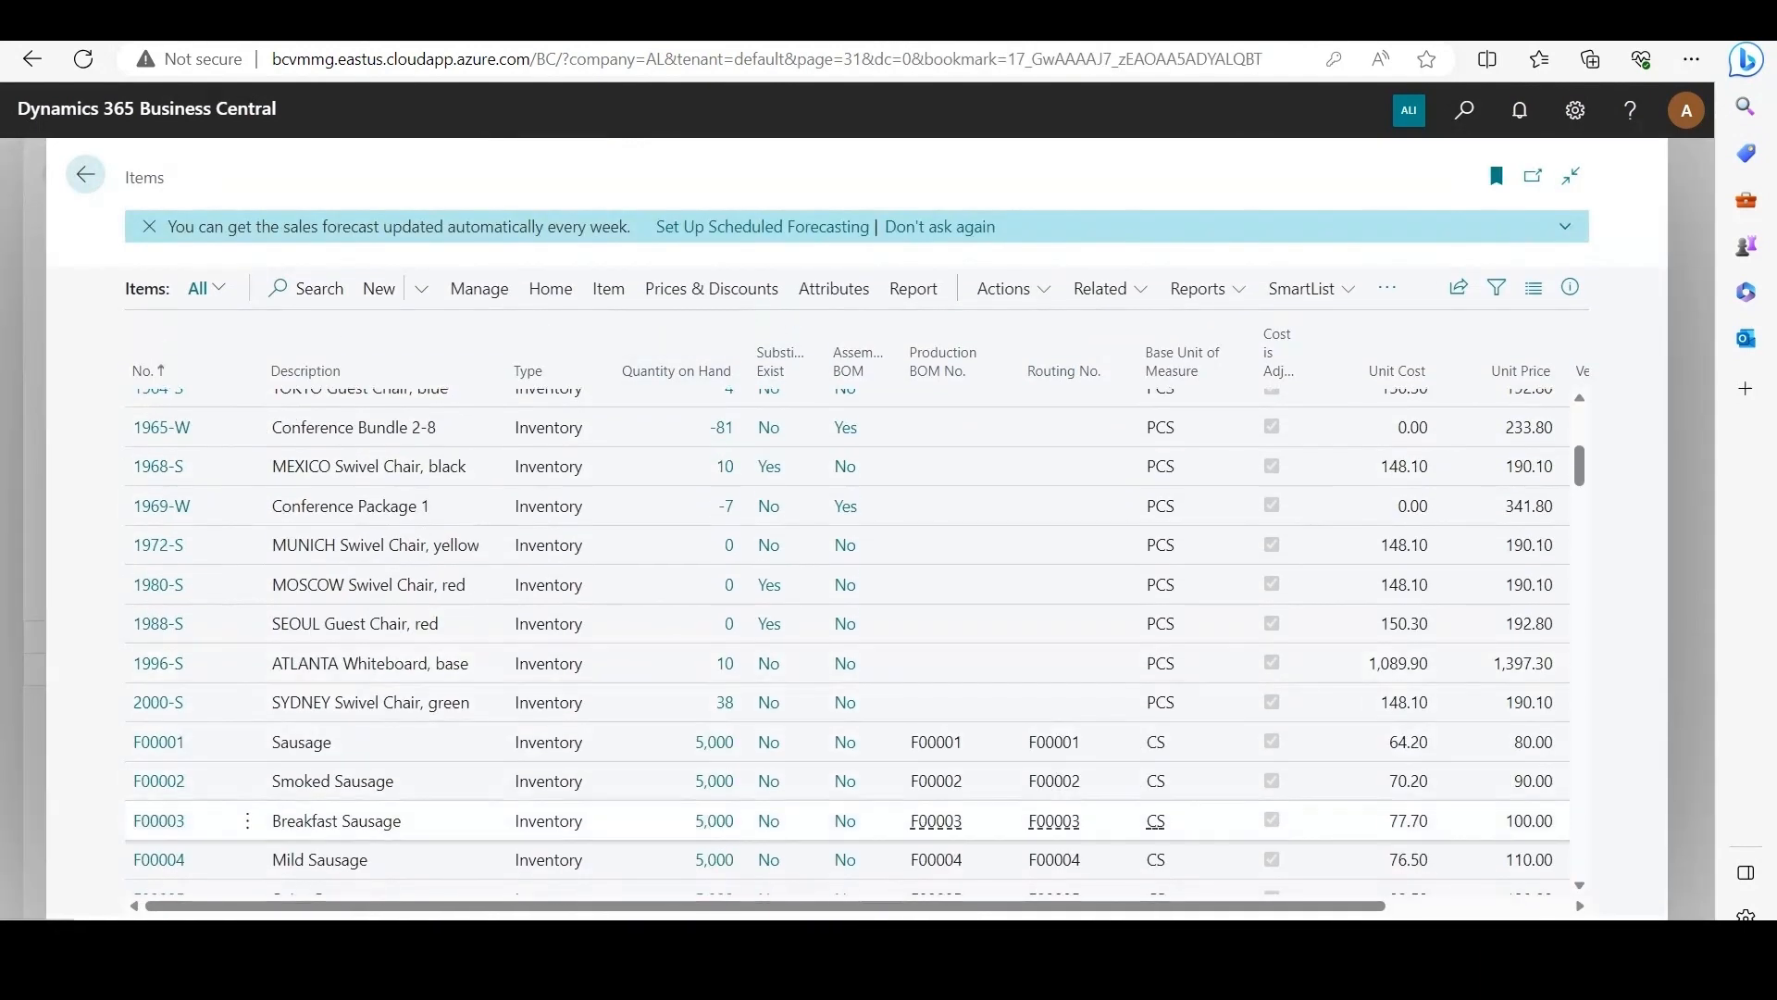
left_click(158, 821)
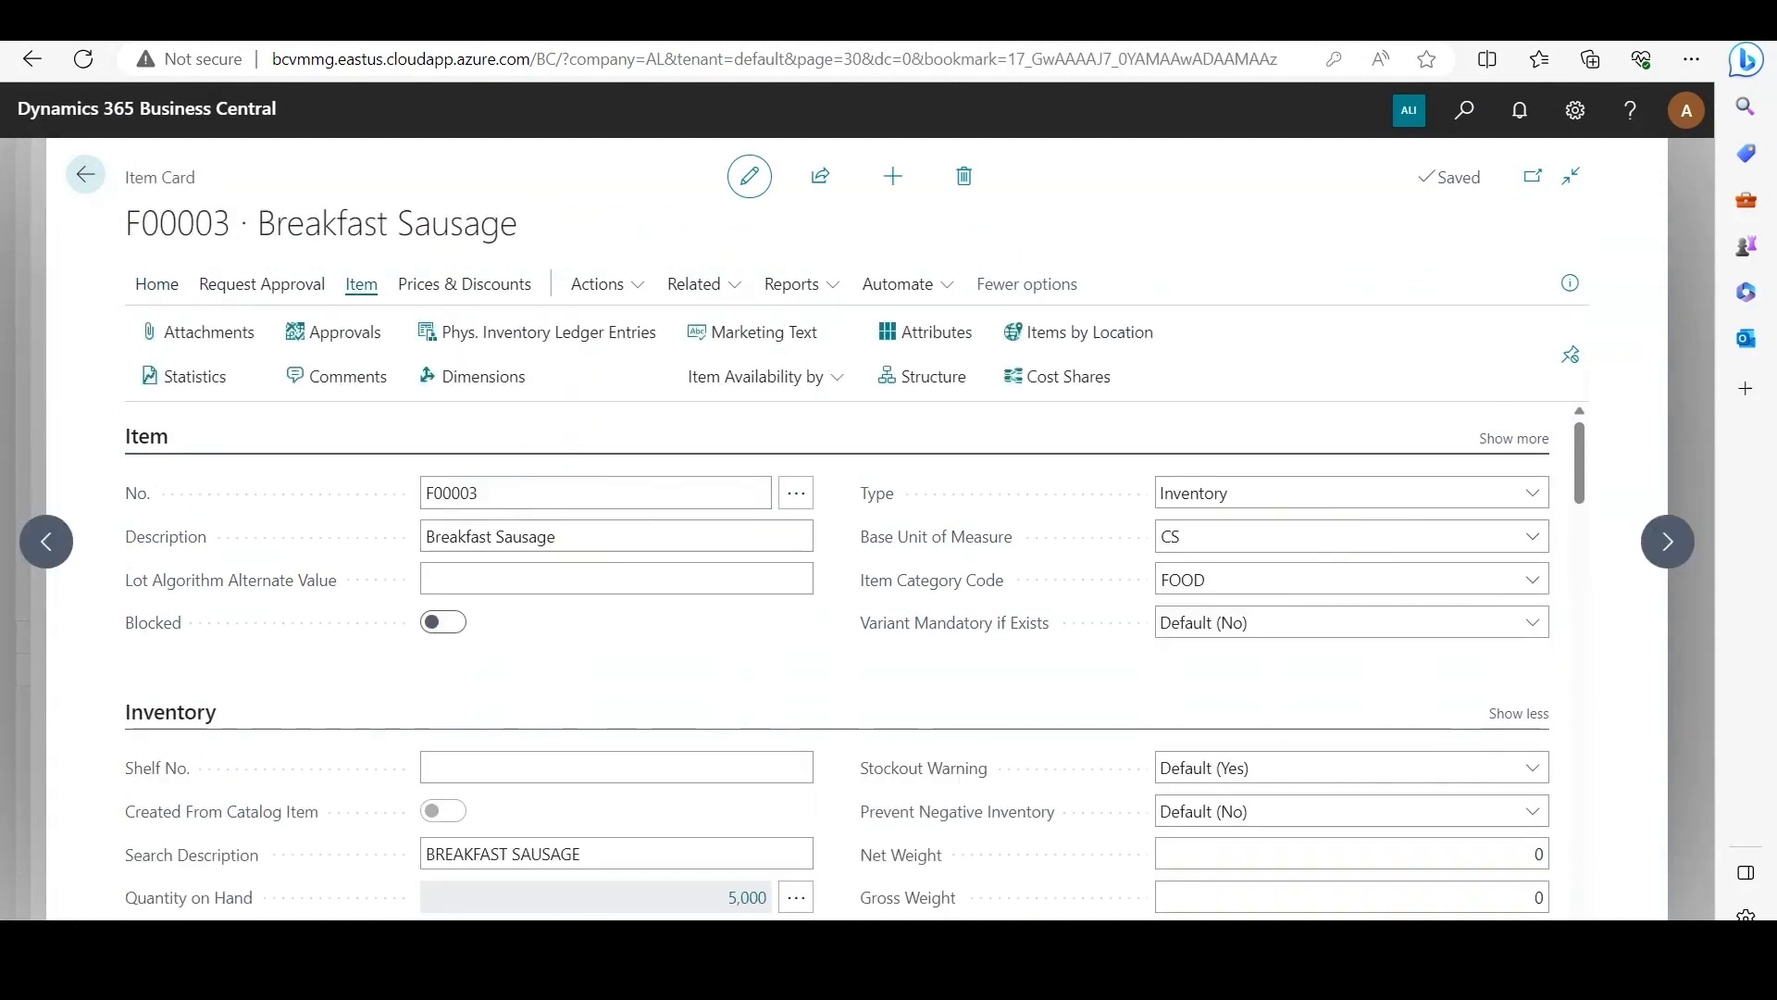
Step: Examine the availability by lot for item F00003, and return to the Inventory Restriction Worksheet
left_click(755, 376)
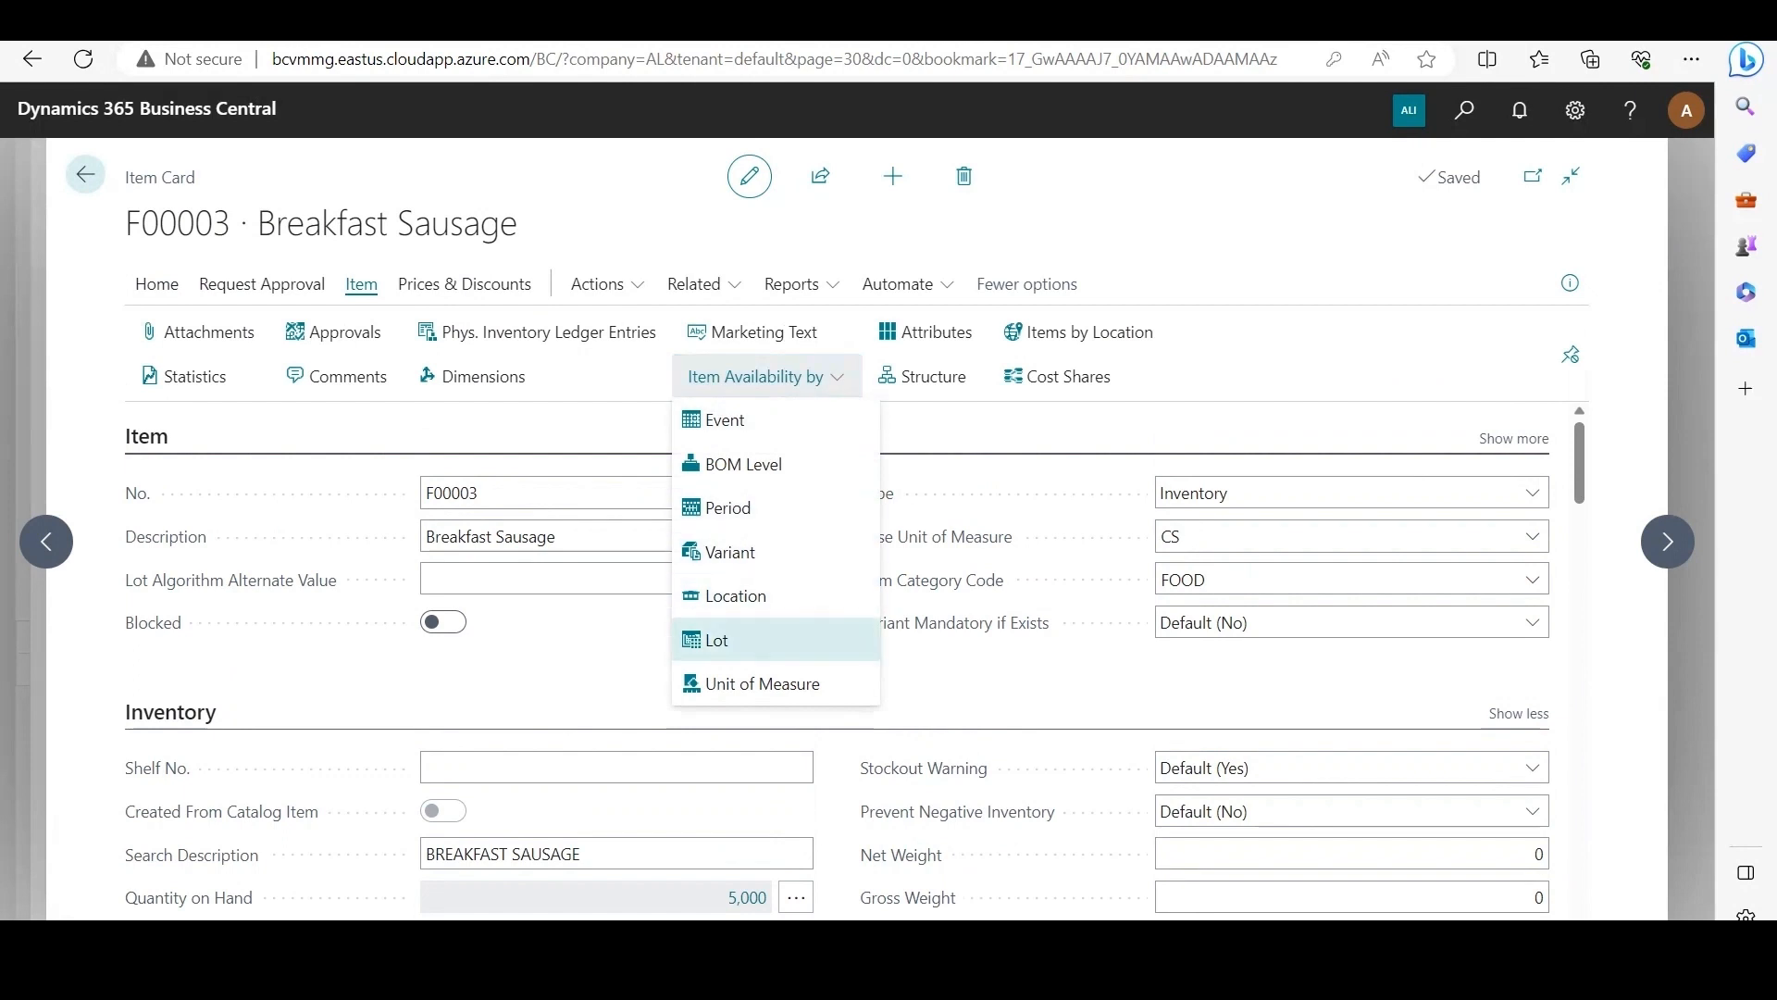
left_click(717, 640)
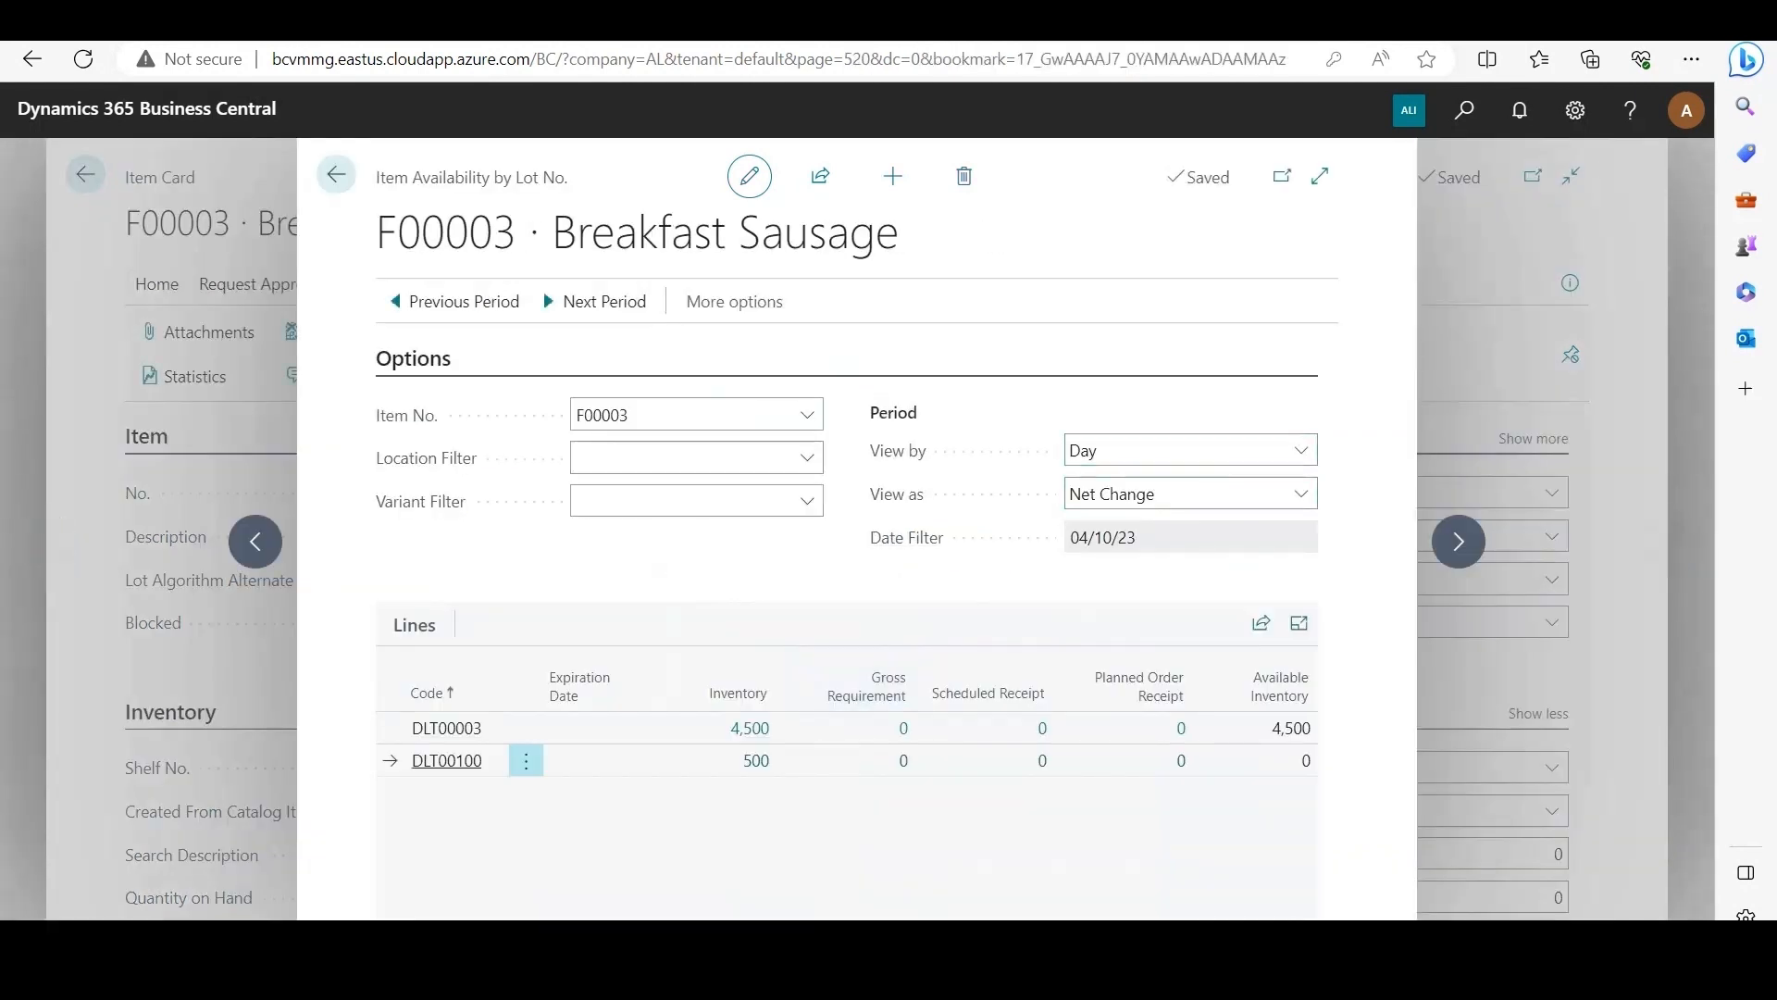
left_click(1320, 174)
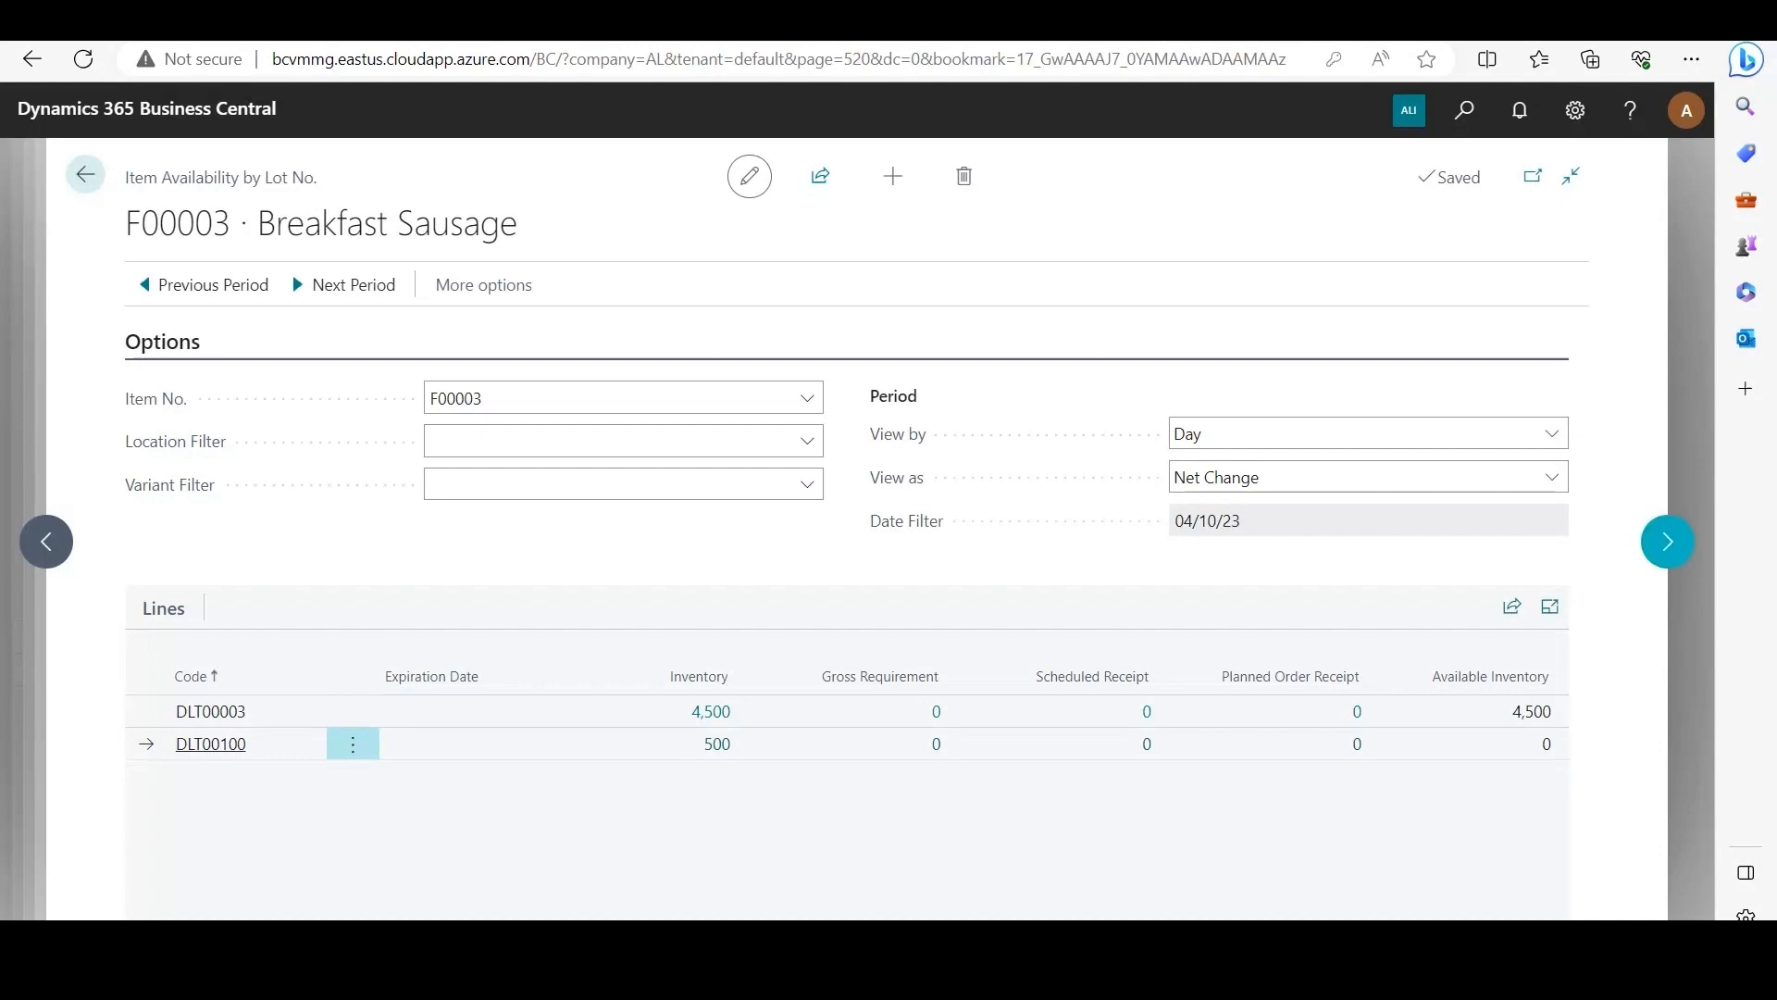
key("Escape")
key("Escape")
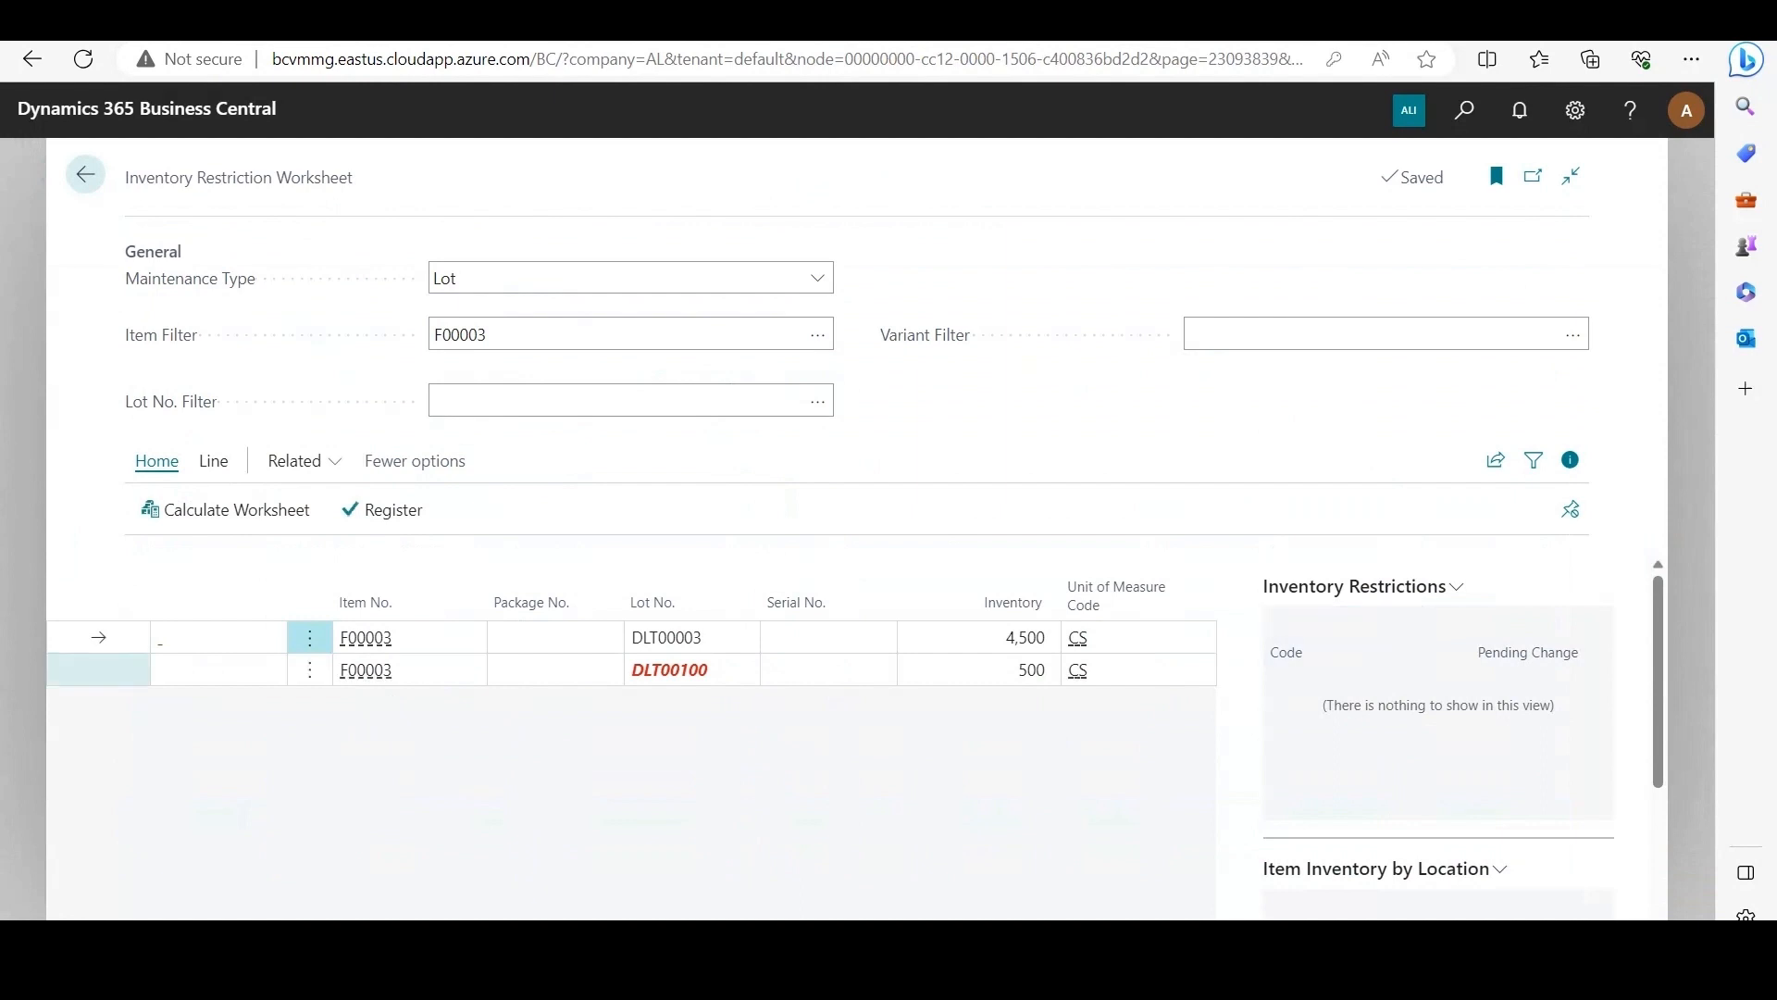
Step: Mark restriction RC1 for removal from lot DLT00100
left_click(99, 669)
left_click(214, 461)
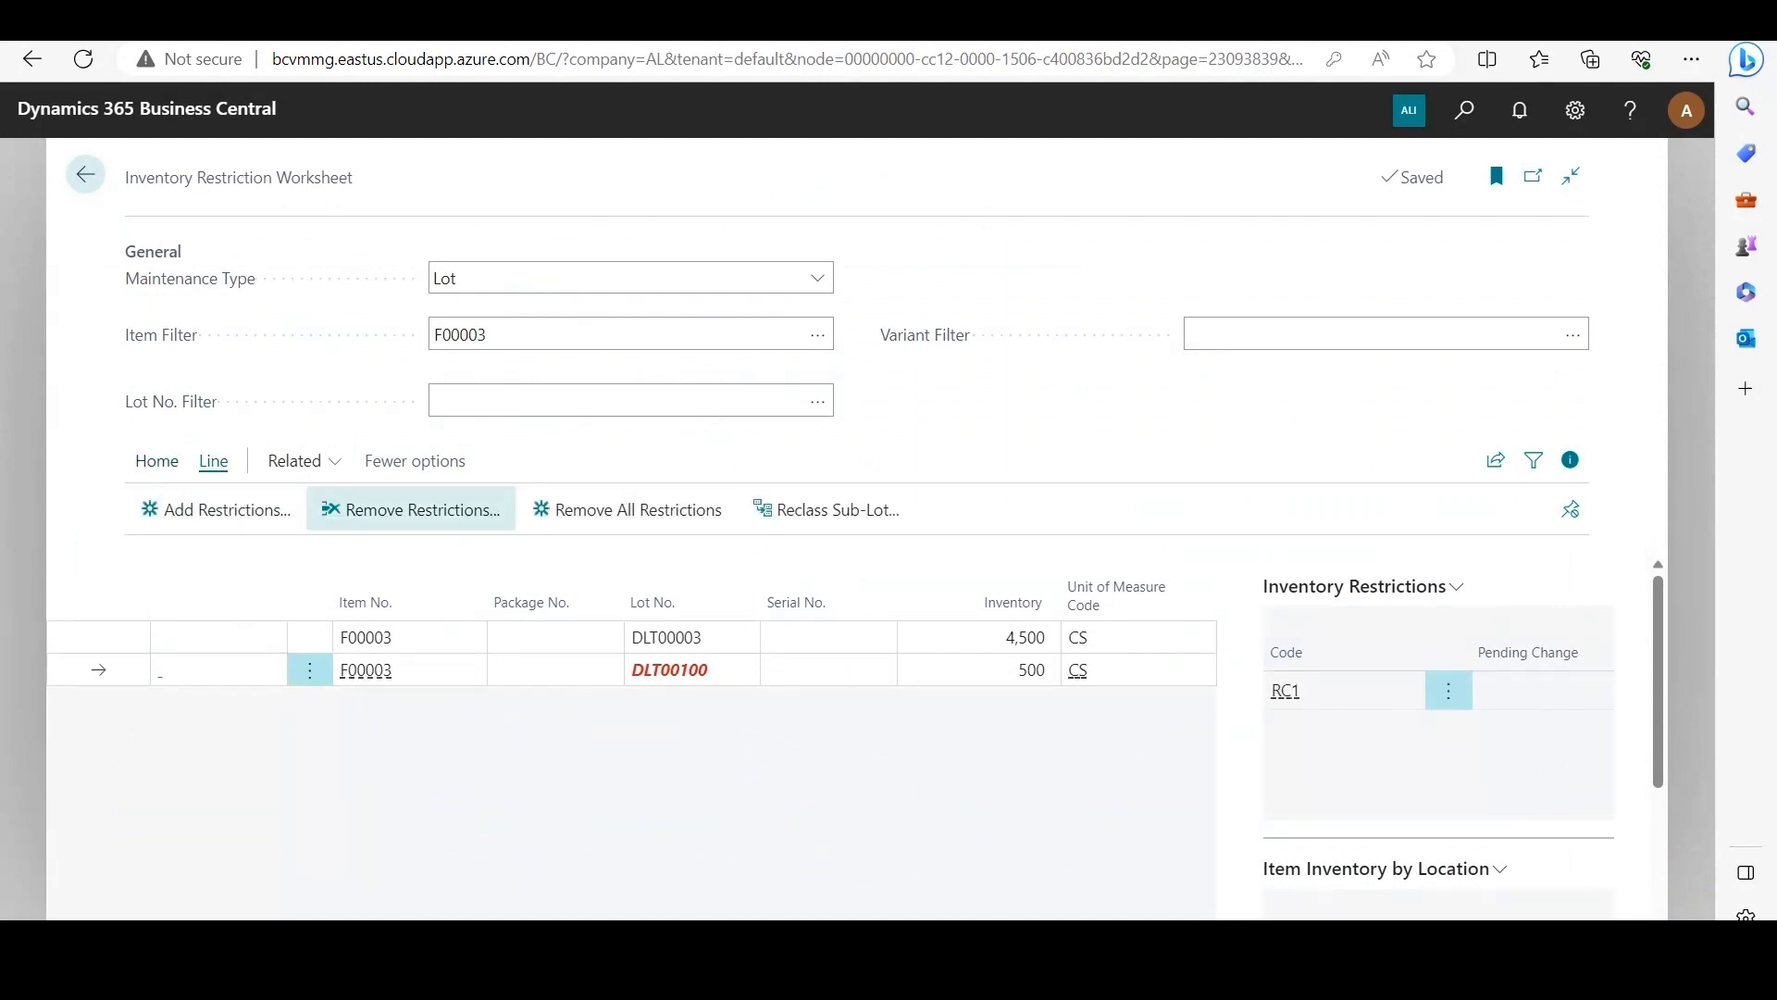
left_click(416, 509)
left_click(1183, 777)
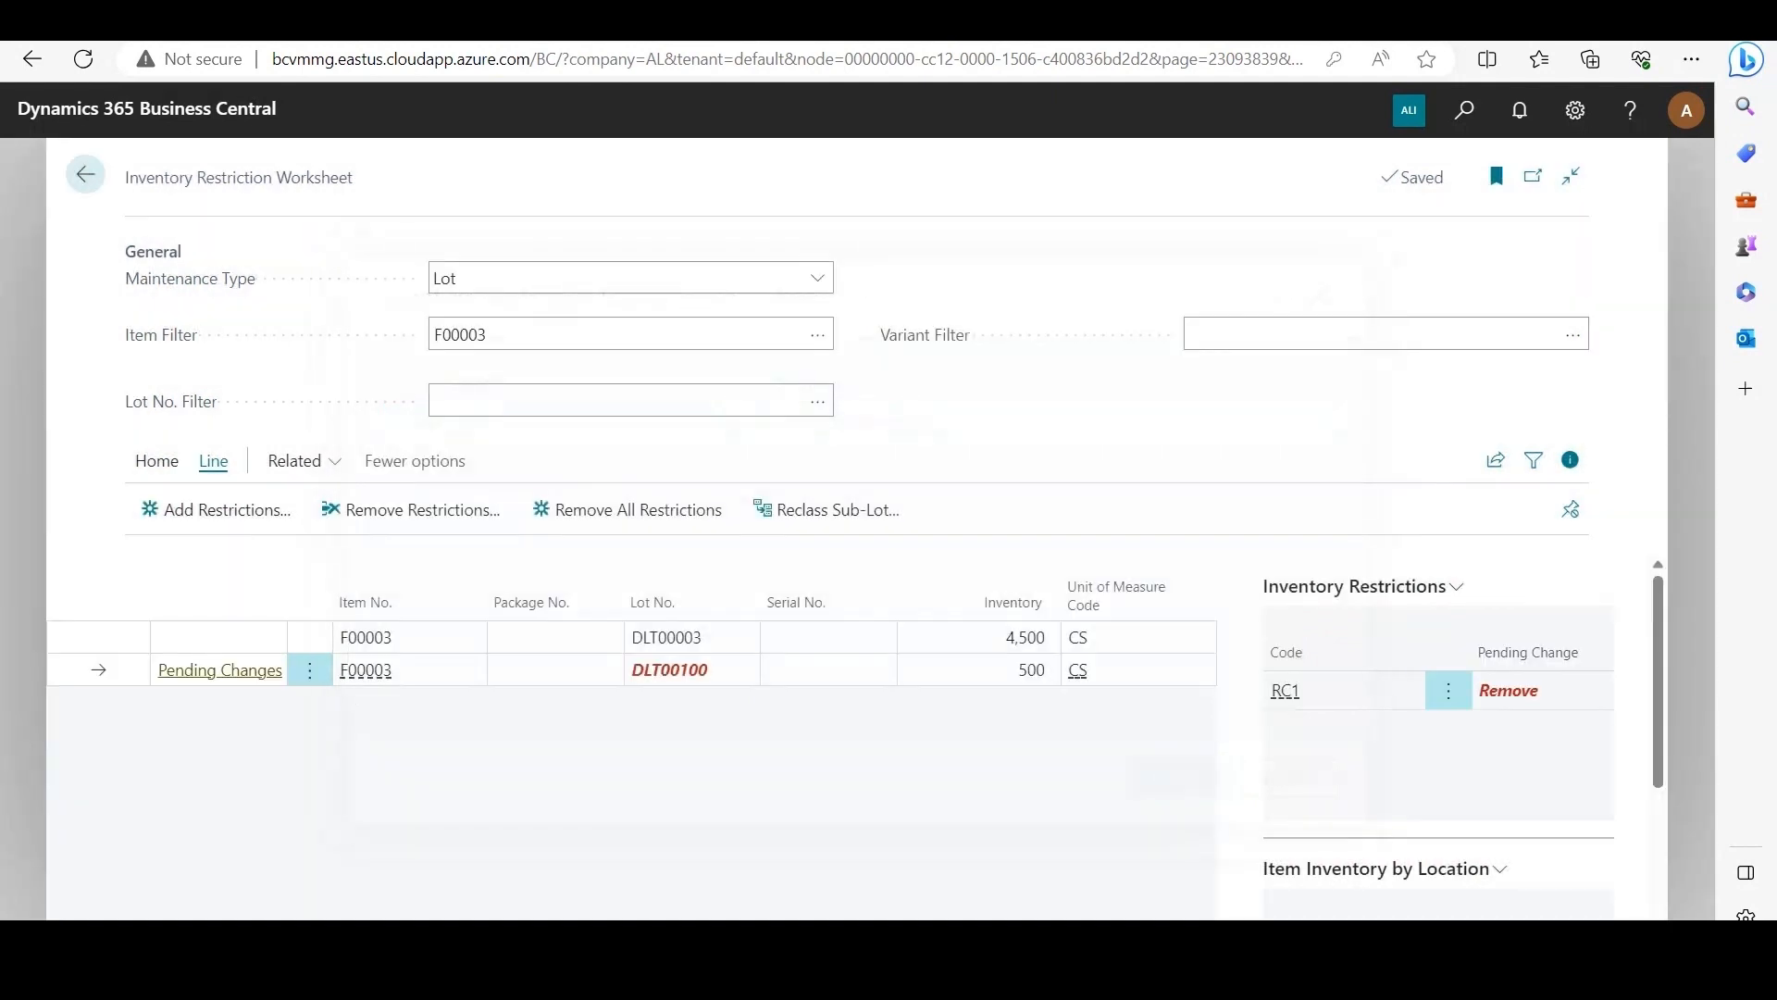
Step: Register the pending removal of restriction RC1 from lot DLT00100 in the worksheet
left_click(157, 461)
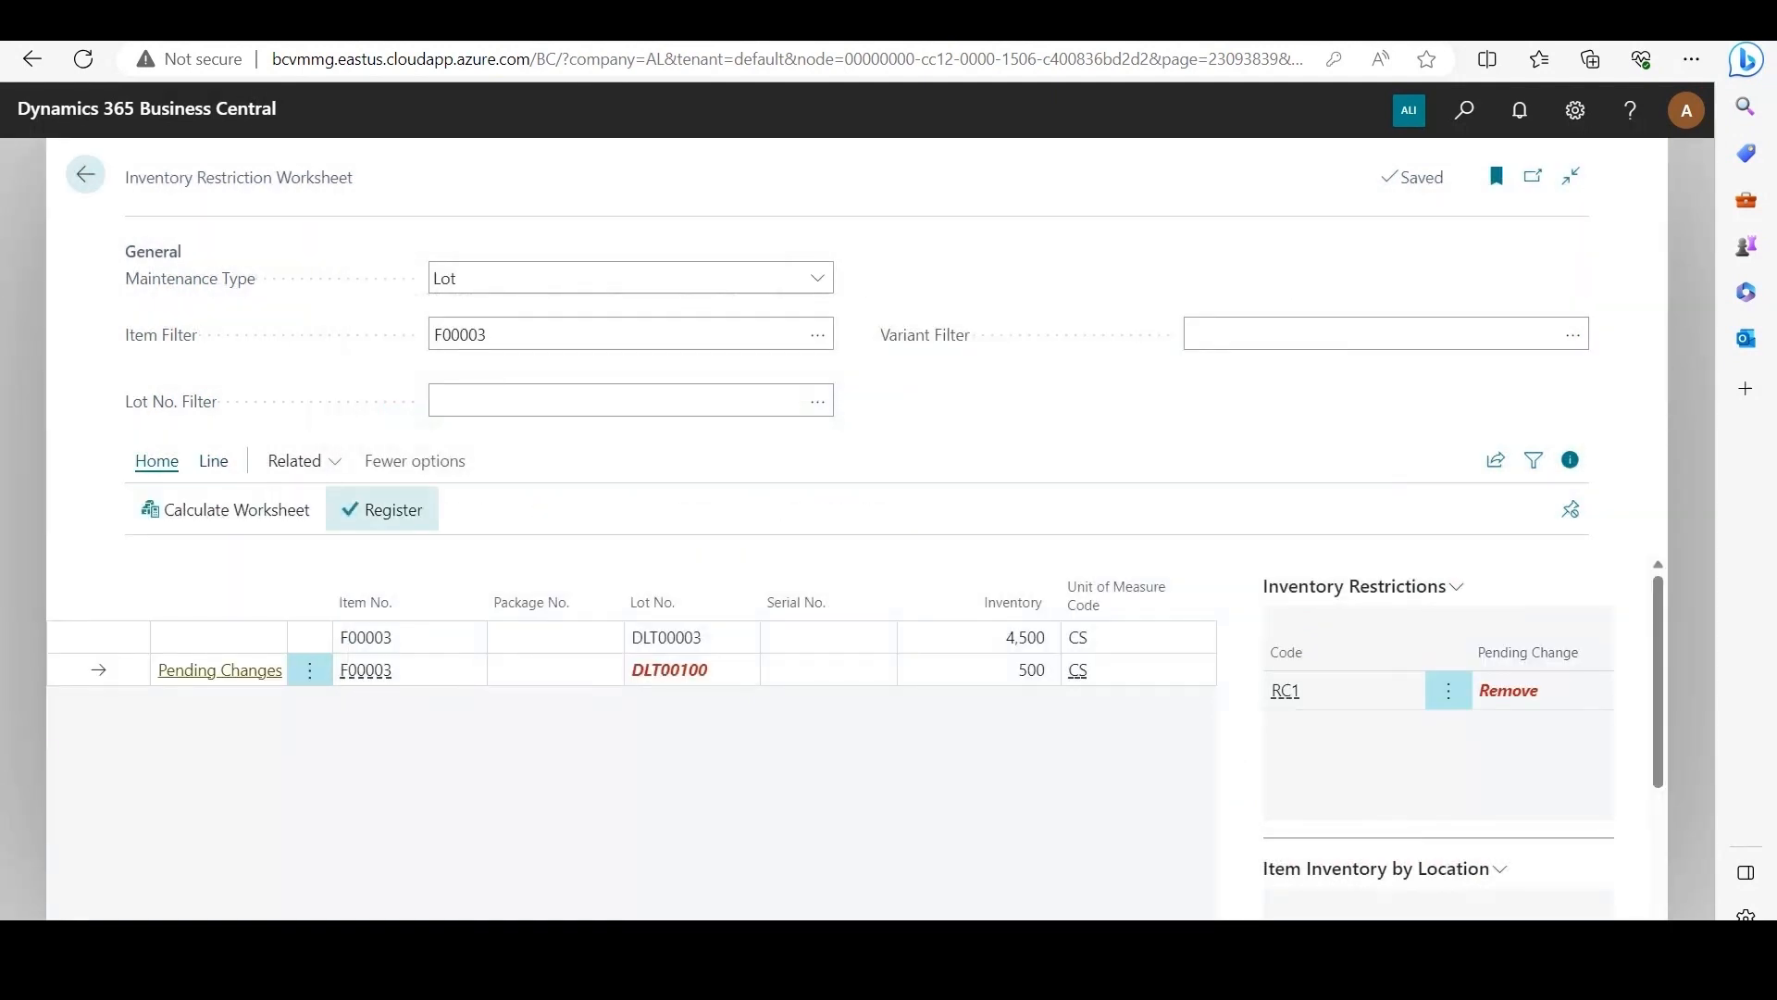
left_click(382, 509)
left_click(960, 592)
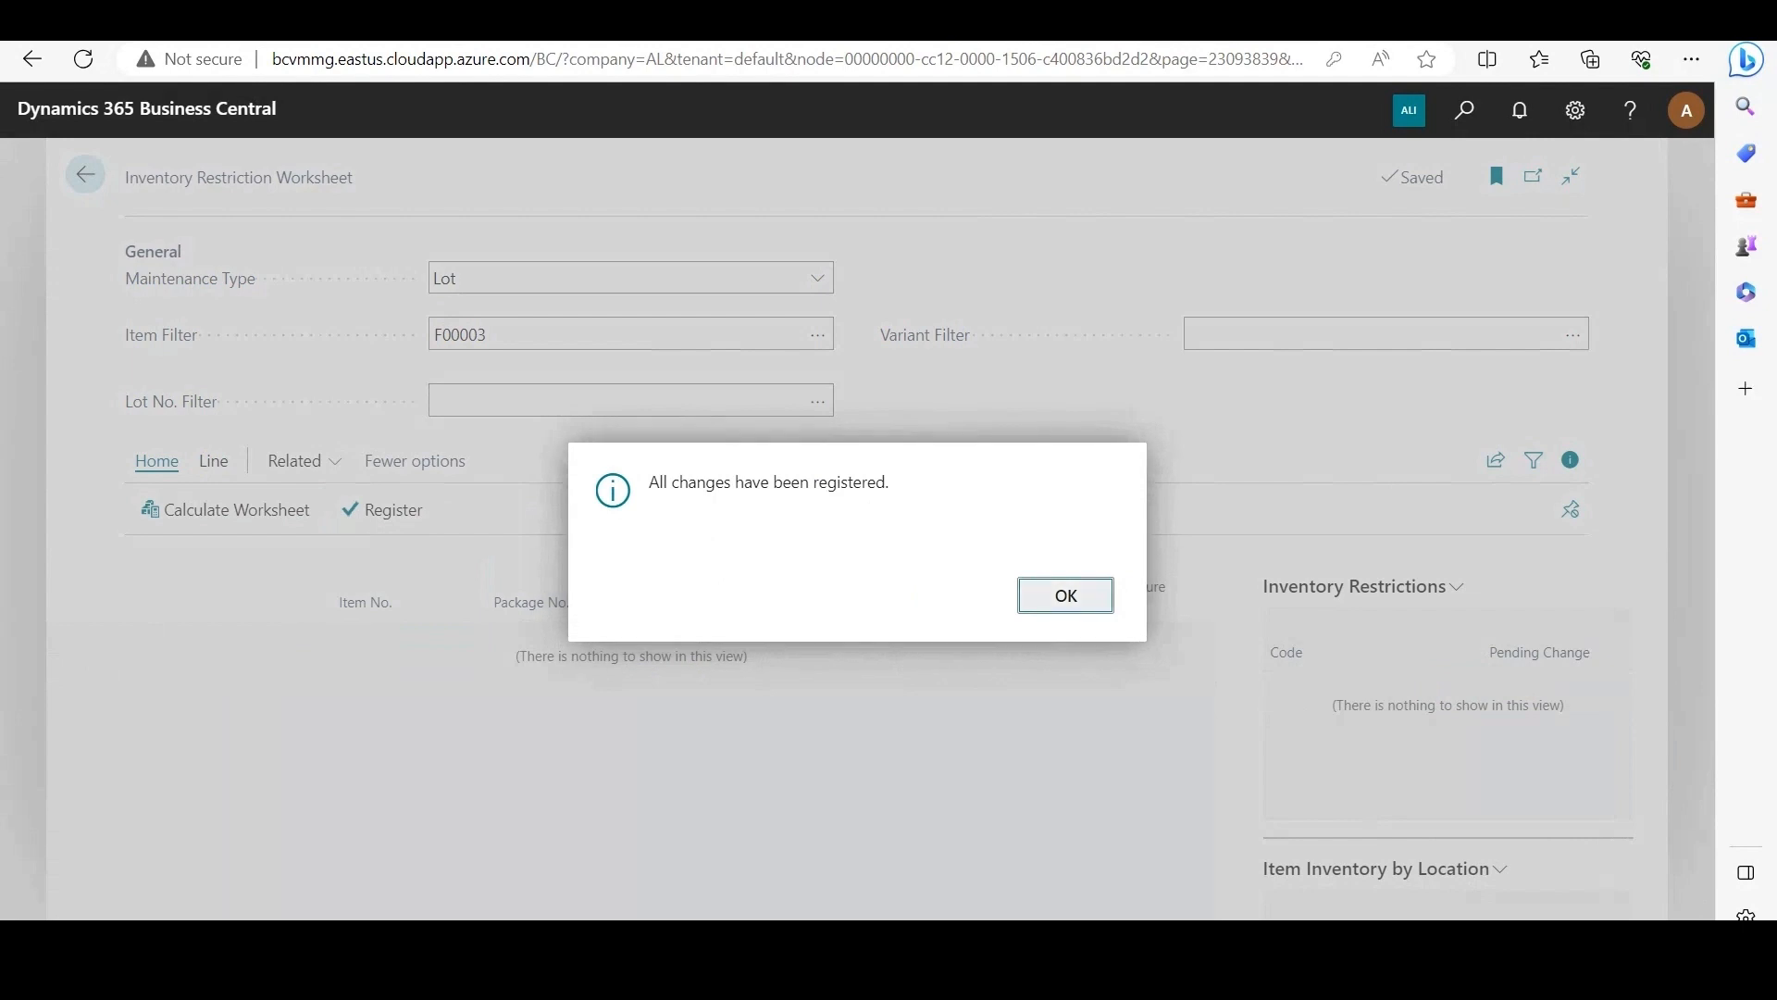
key("Return")
Step: Search for the Items list and open the item card of F00003 (Breakfast Sausage)
key("alt+q")
type("items")
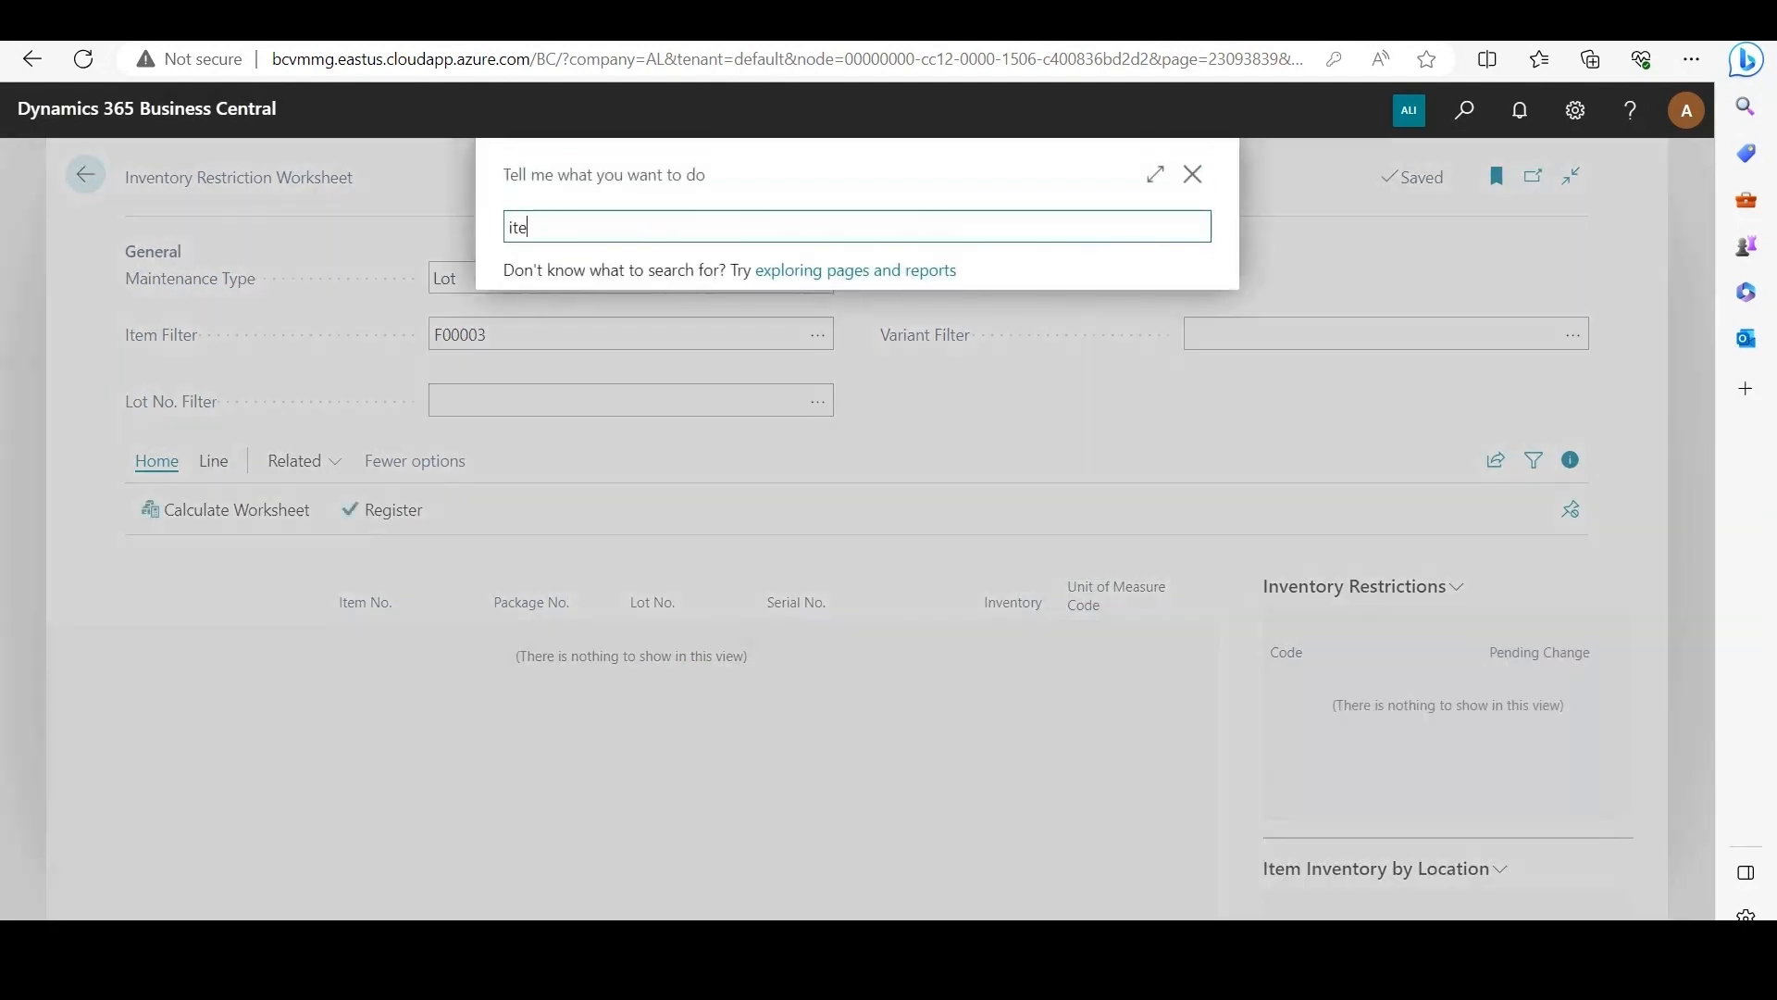
key("Up")
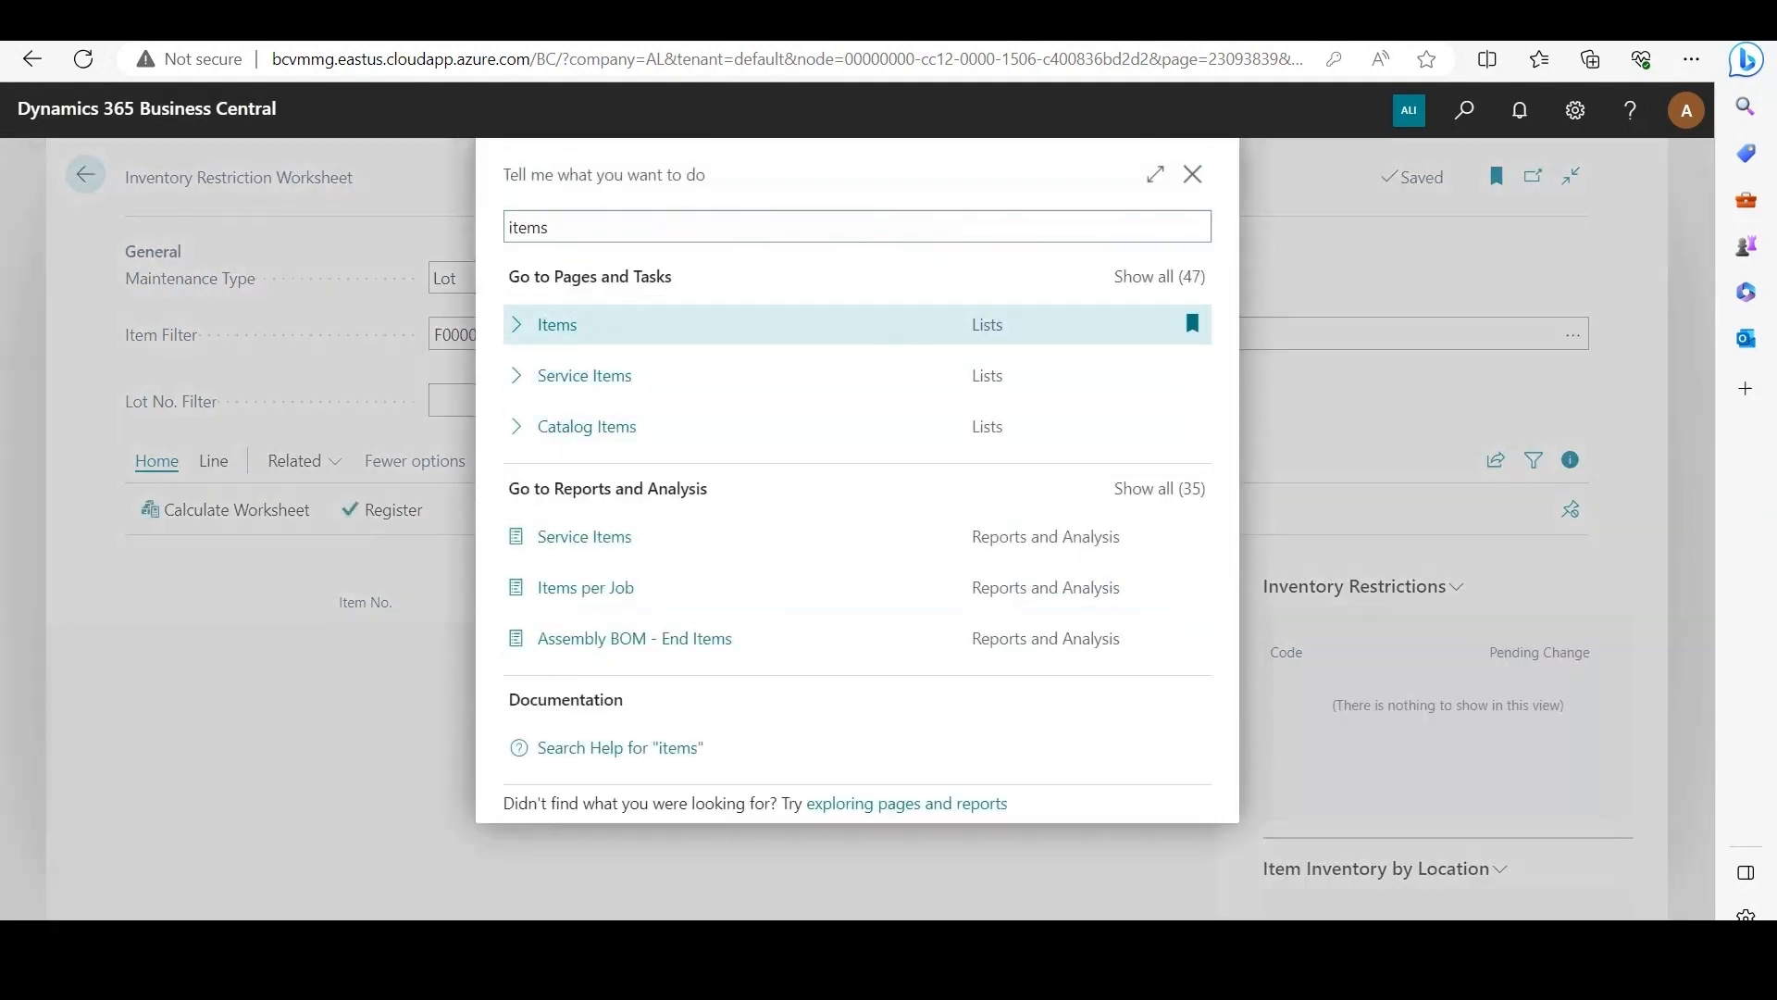
key("Return")
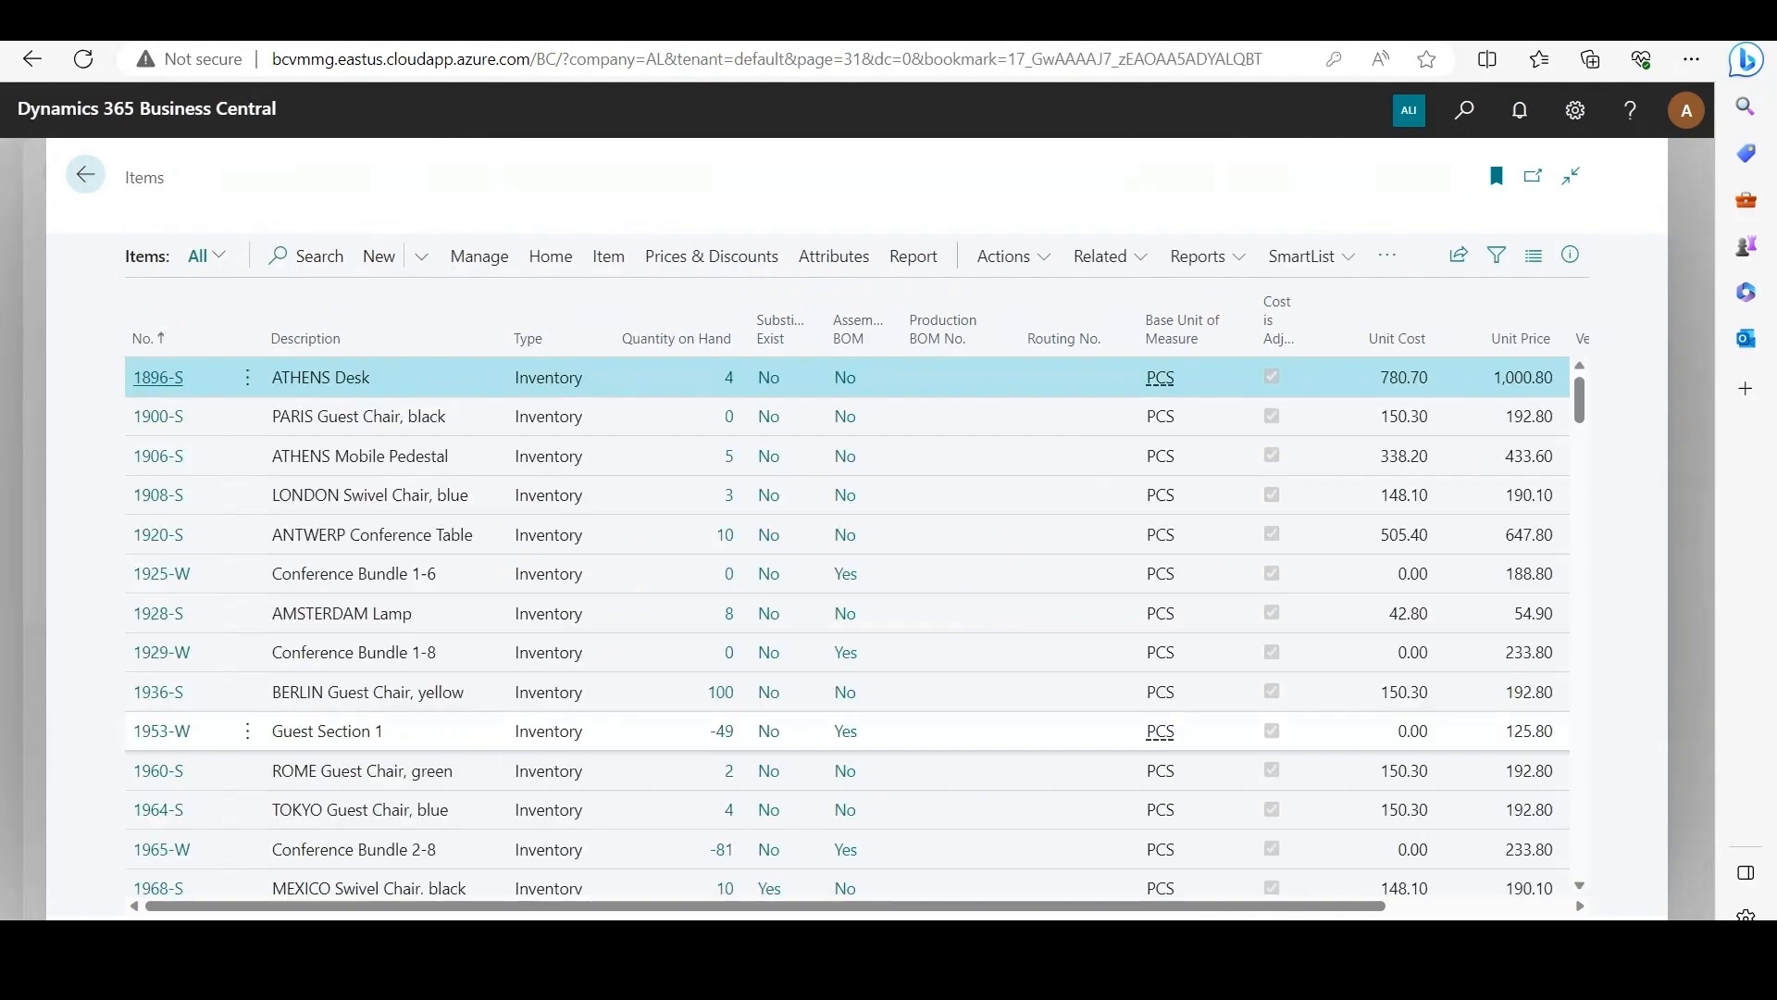
scroll(857, 707, "down", 5)
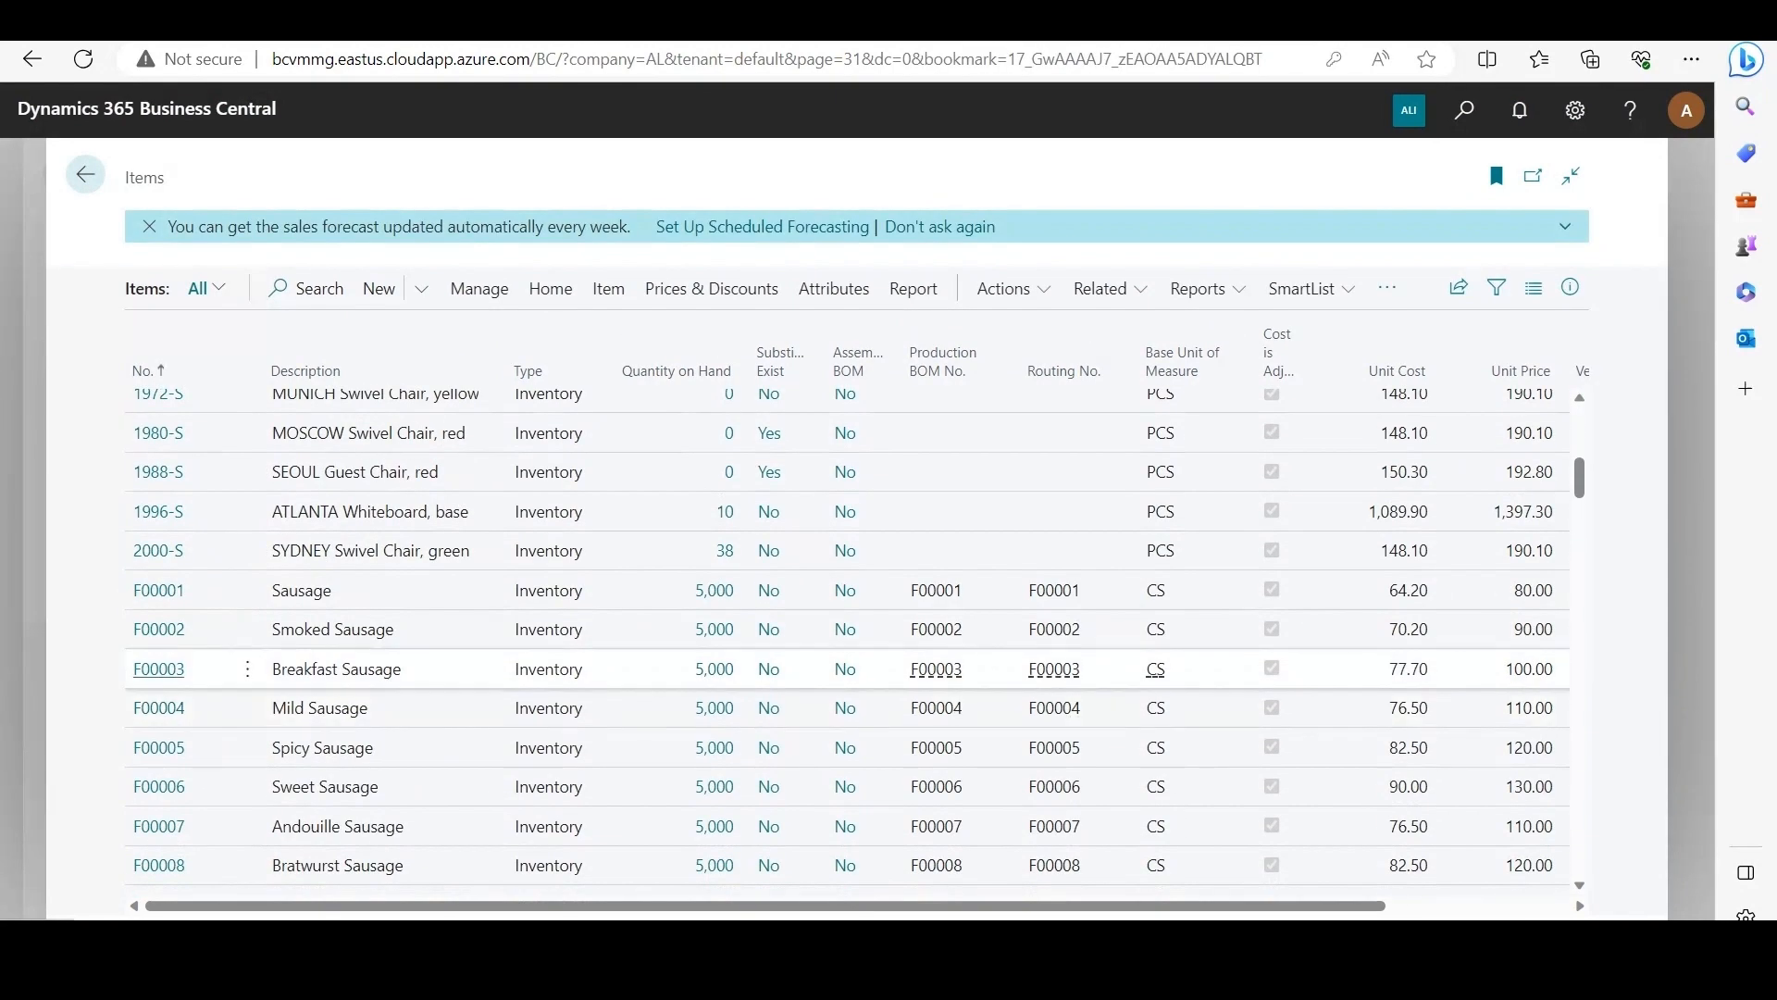
left_click(158, 670)
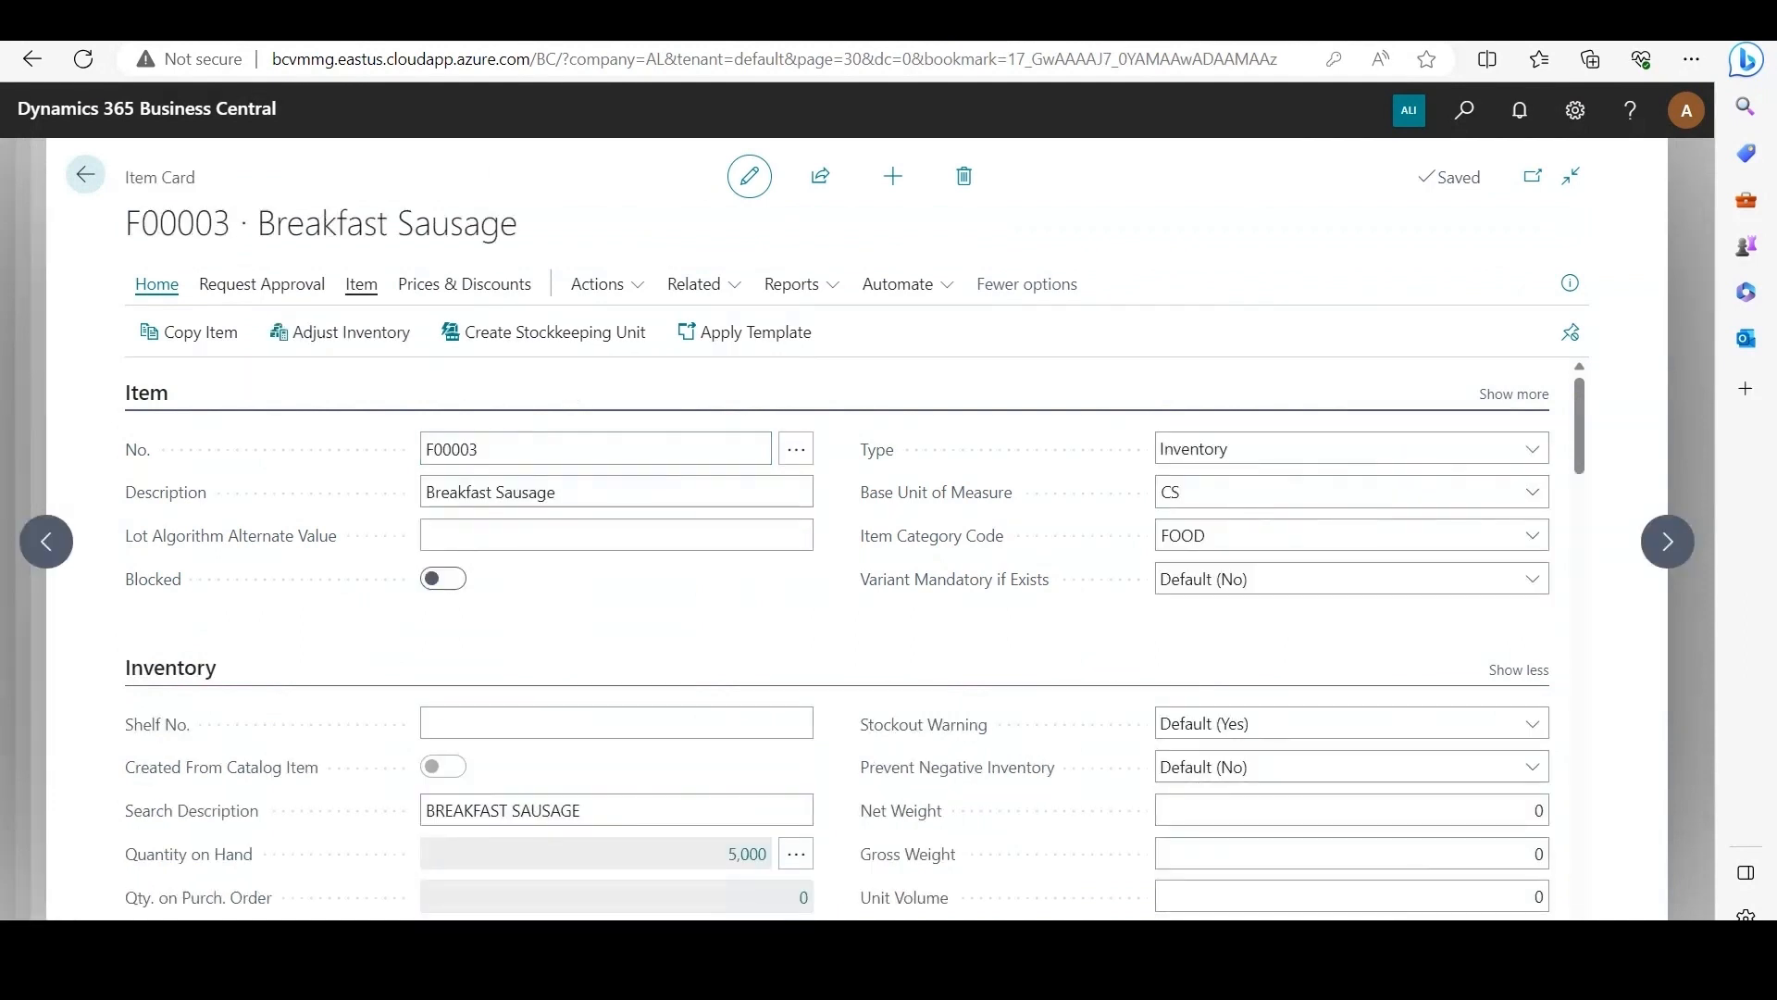
Step: Check the available inventory by lot for item F00003, and return to the Inventory Restriction Worksheet
left_click(361, 284)
left_click(766, 377)
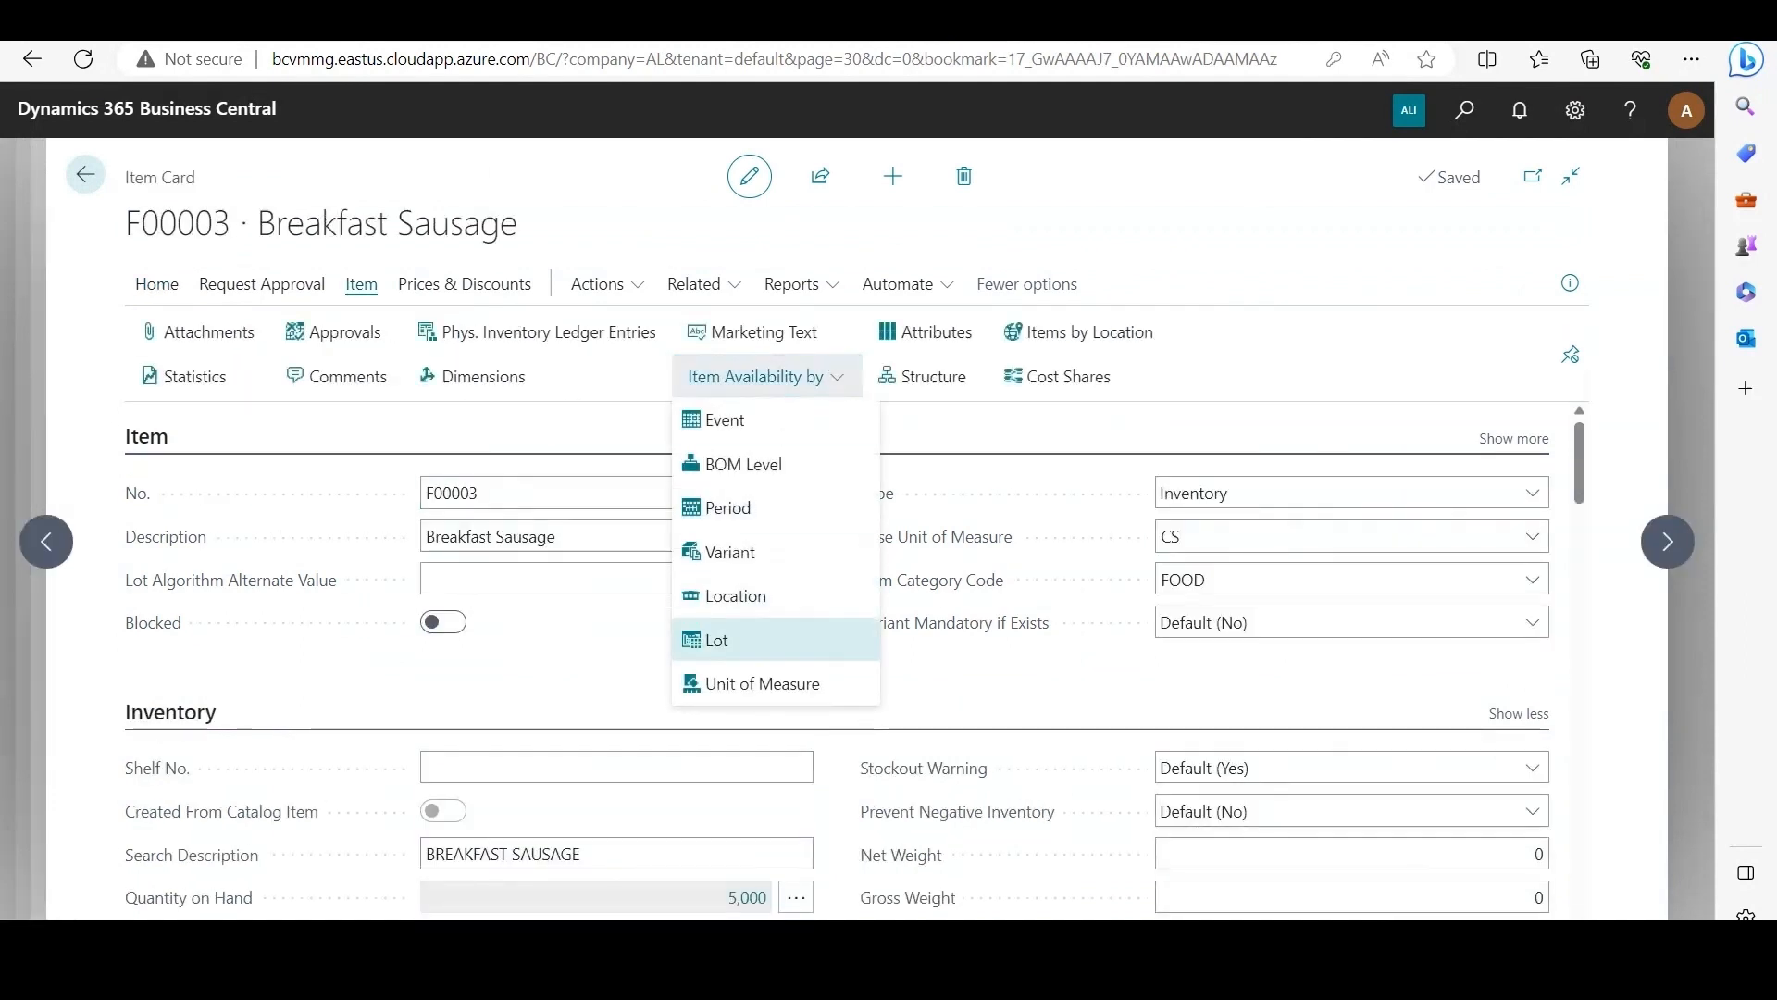
left_click(717, 639)
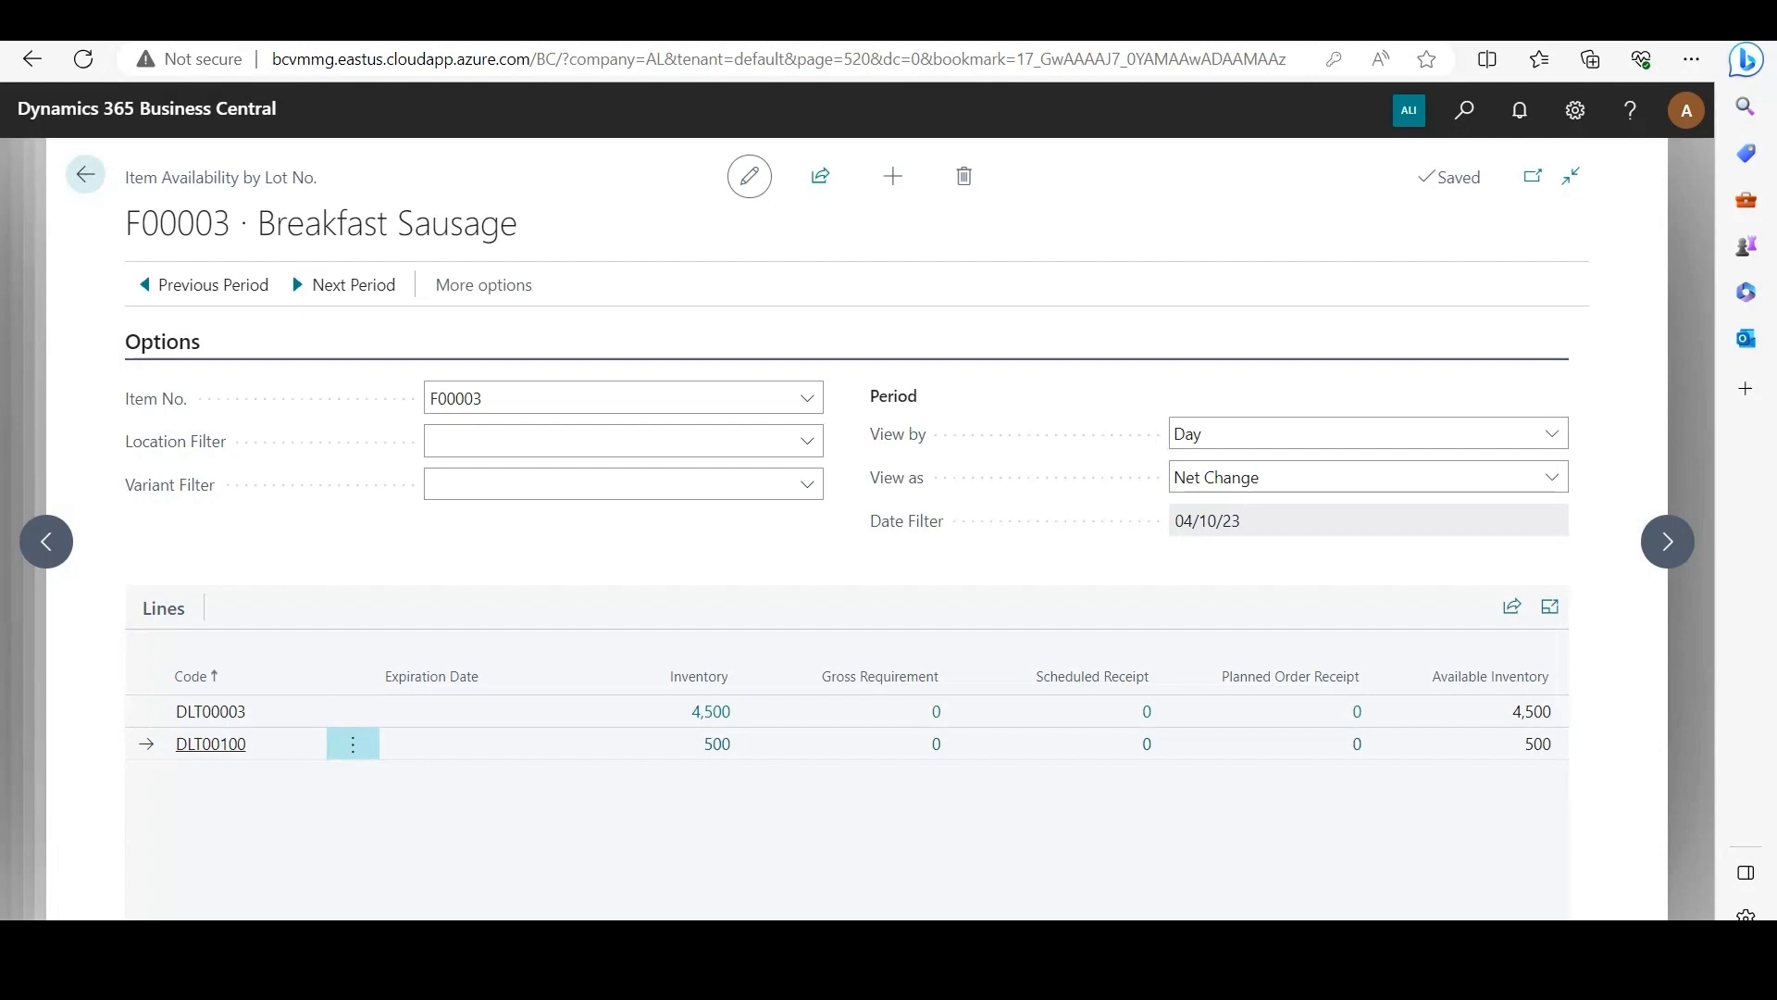
key("Escape")
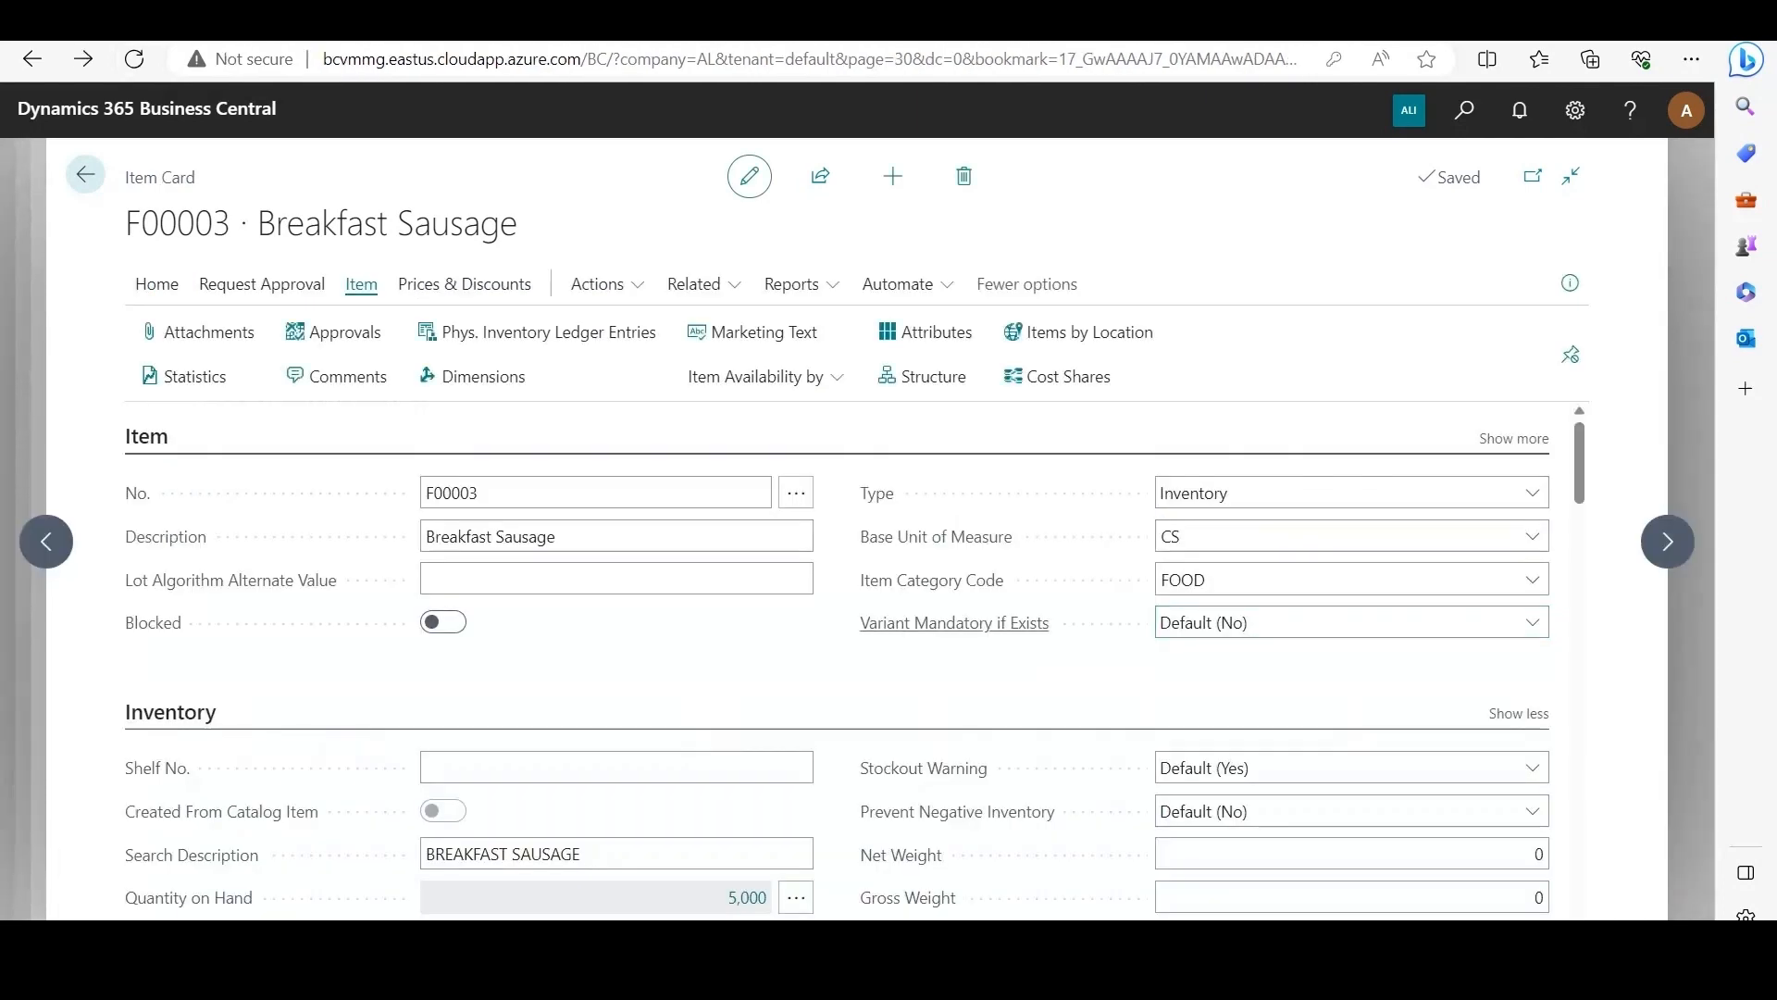
key("Escape")
key("Escape")
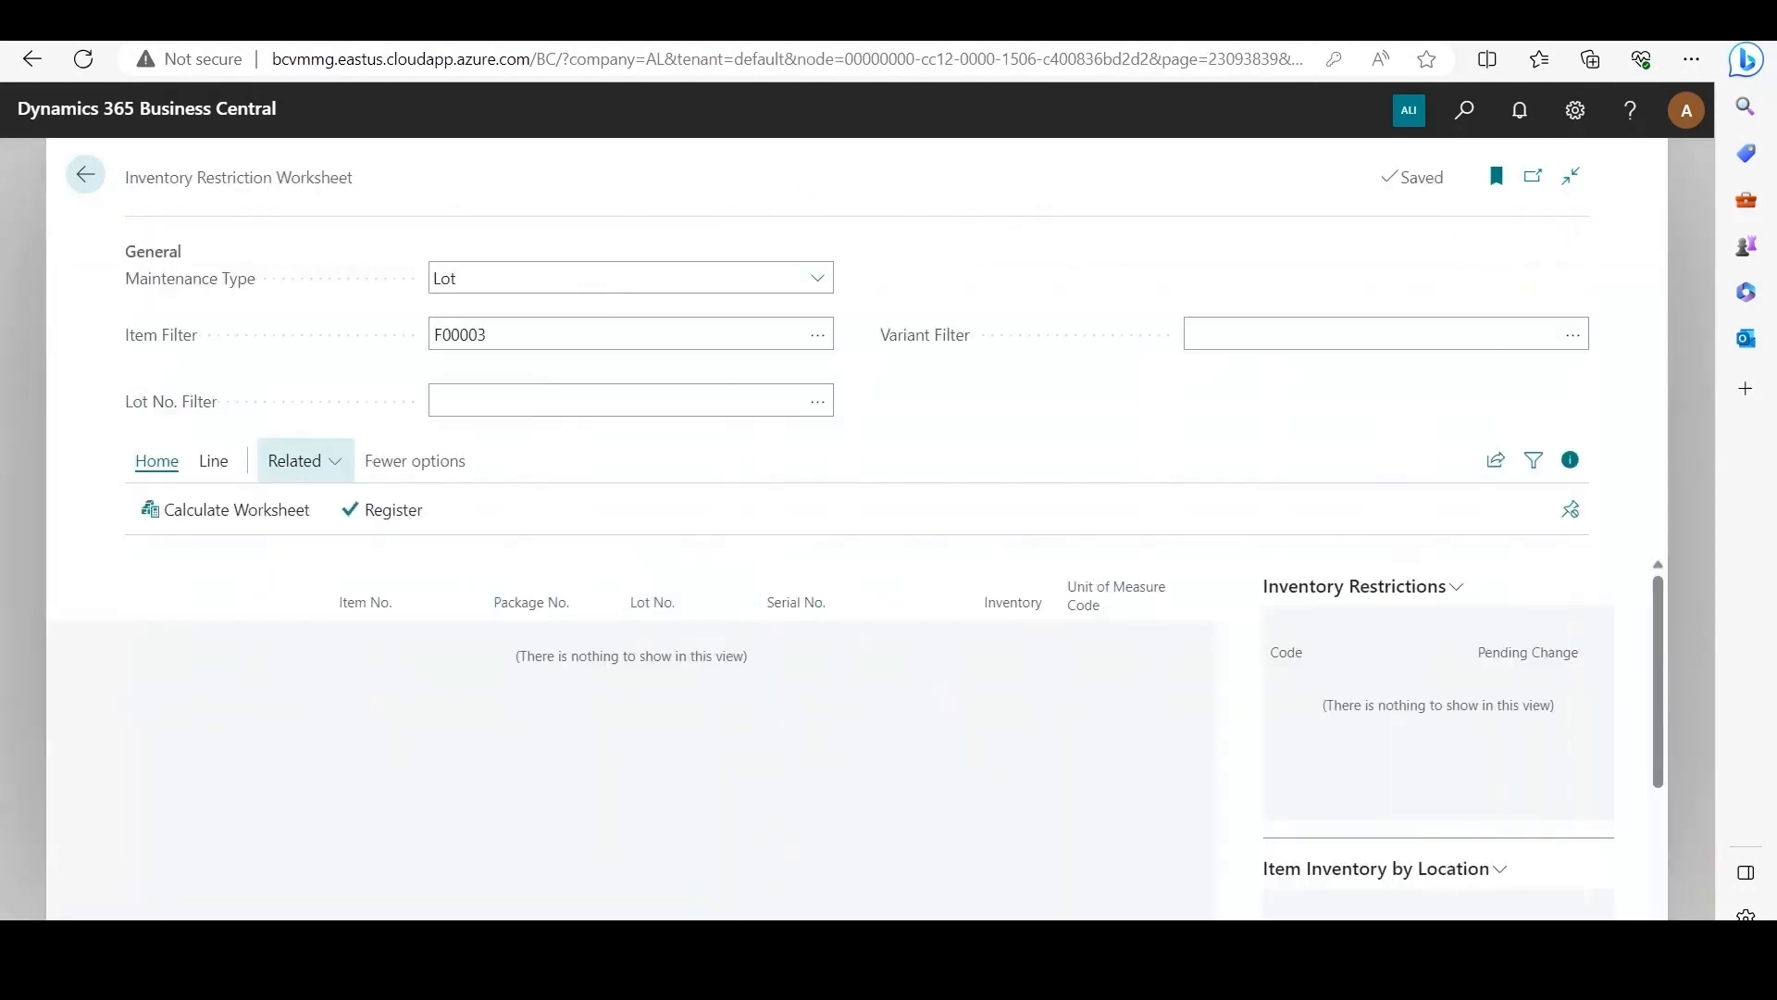
Step: Recalculate the worksheet for item F00003 and add restriction RC1 to lot DLT00100
left_click(225, 509)
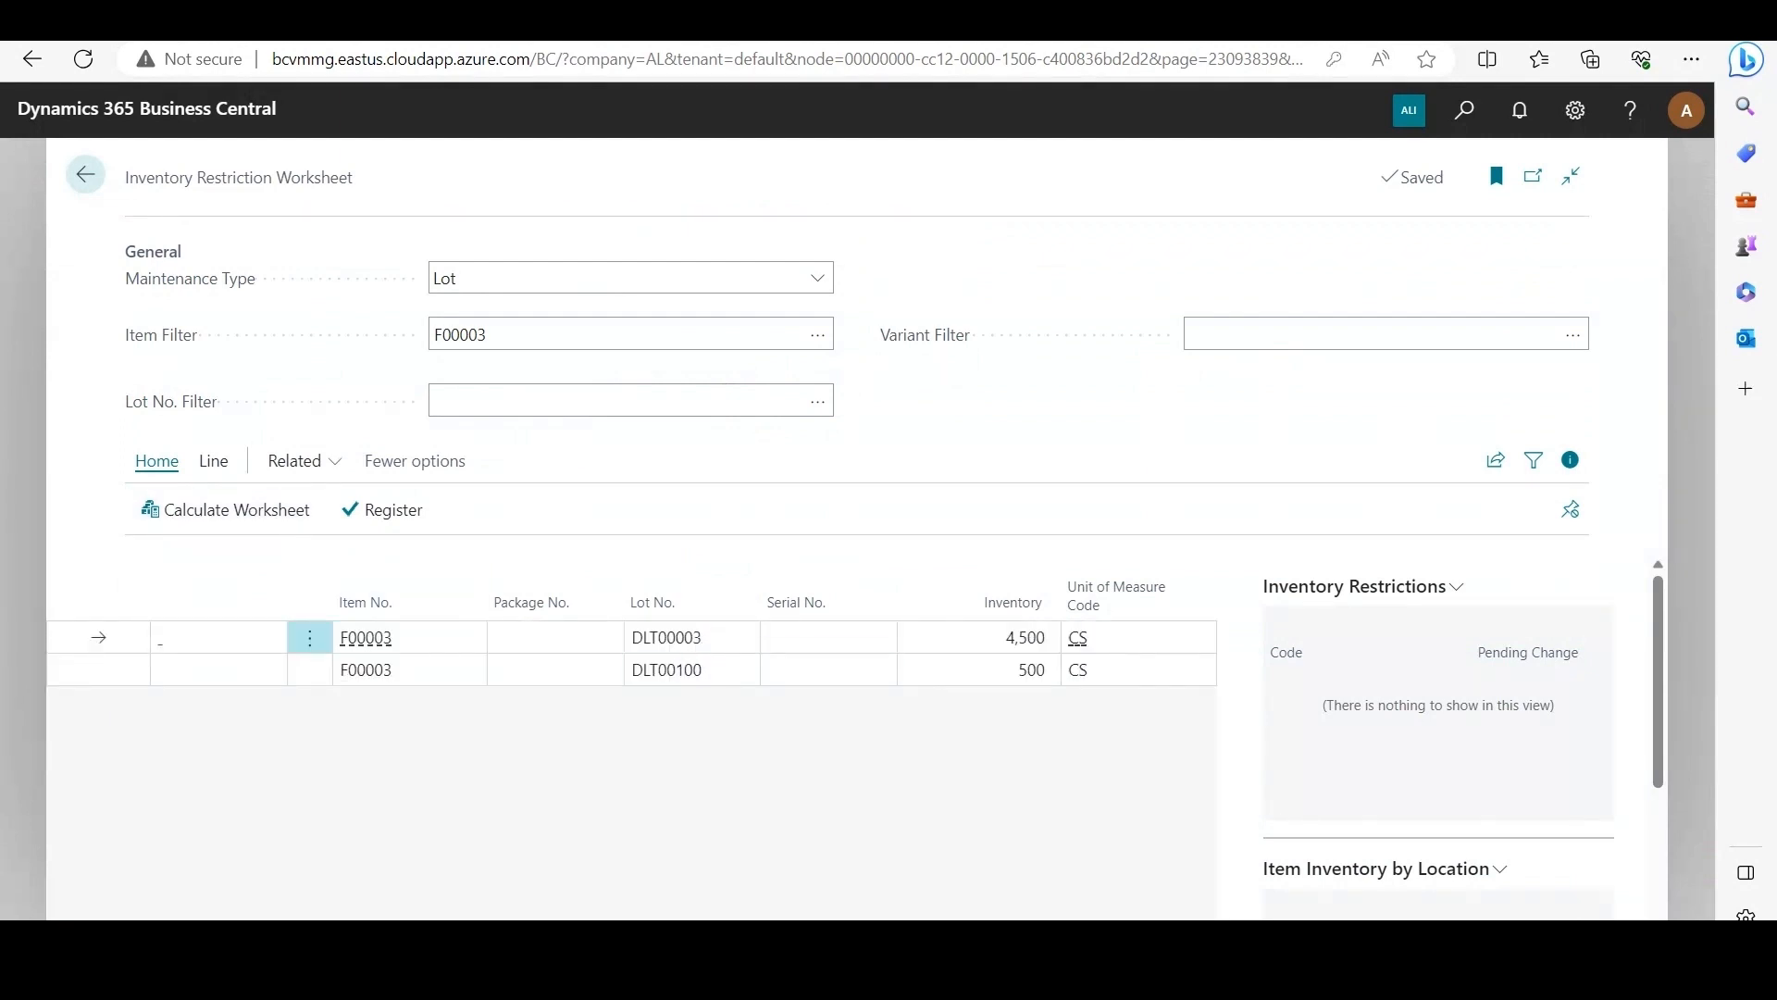
left_click(100, 669)
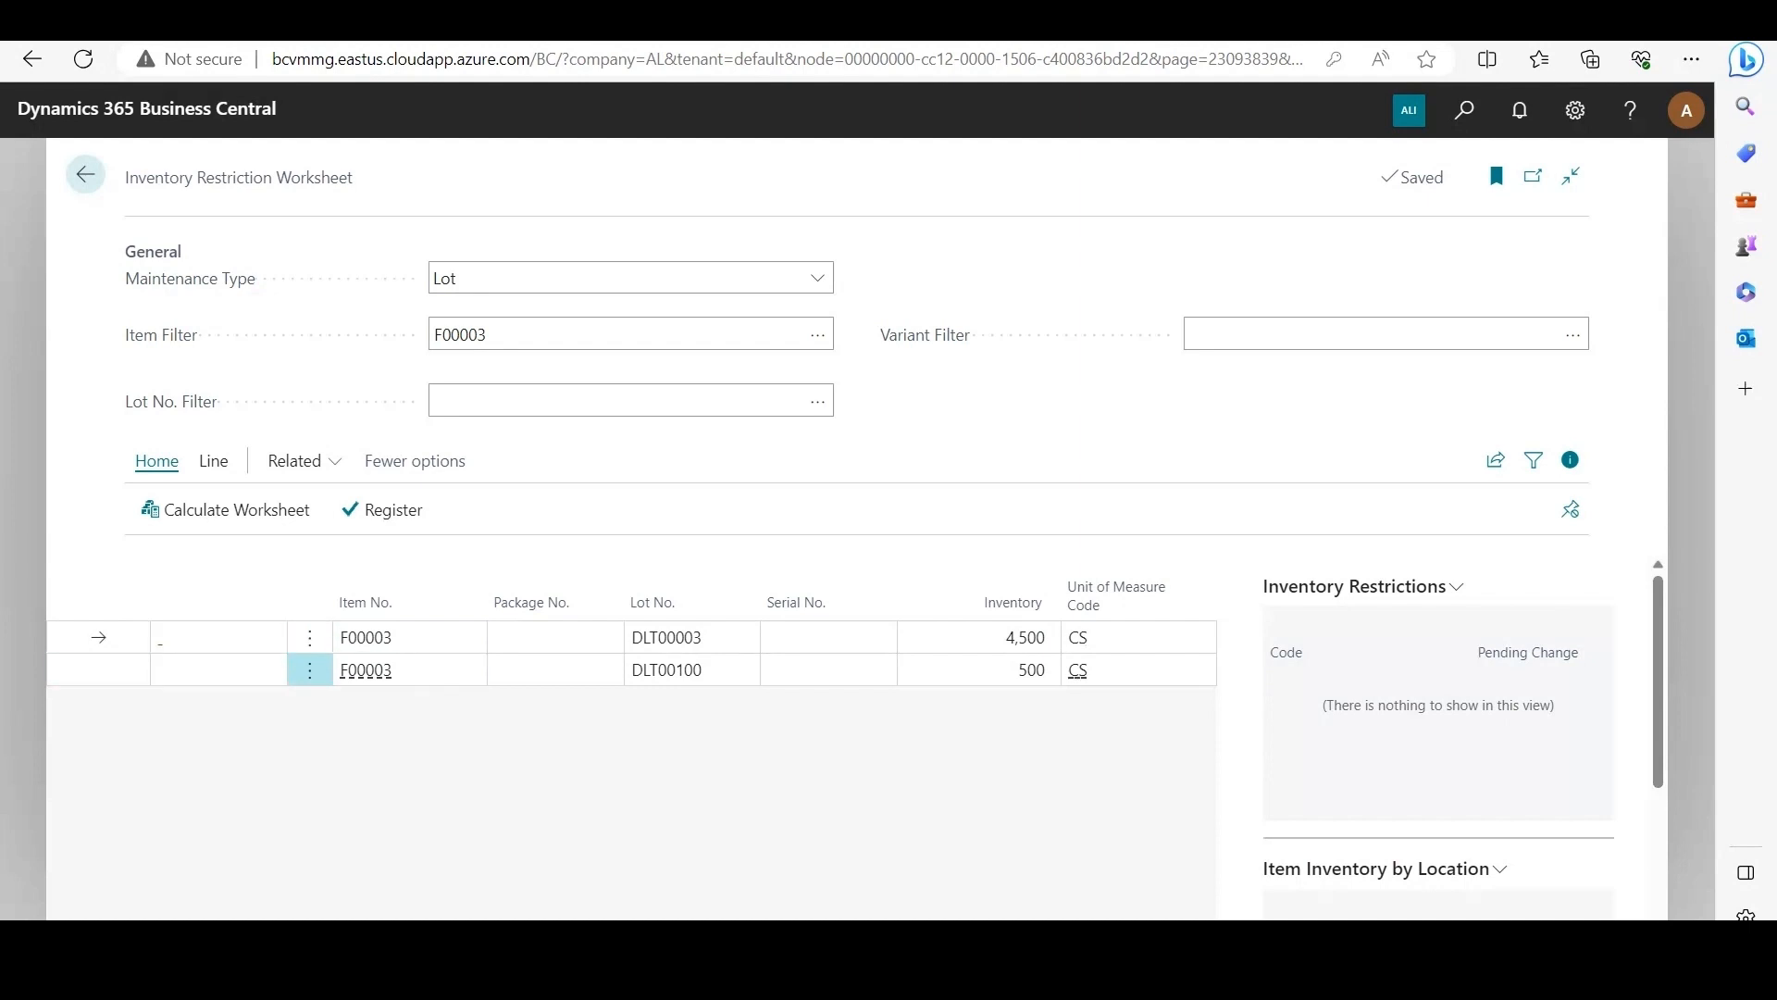
left_click(214, 461)
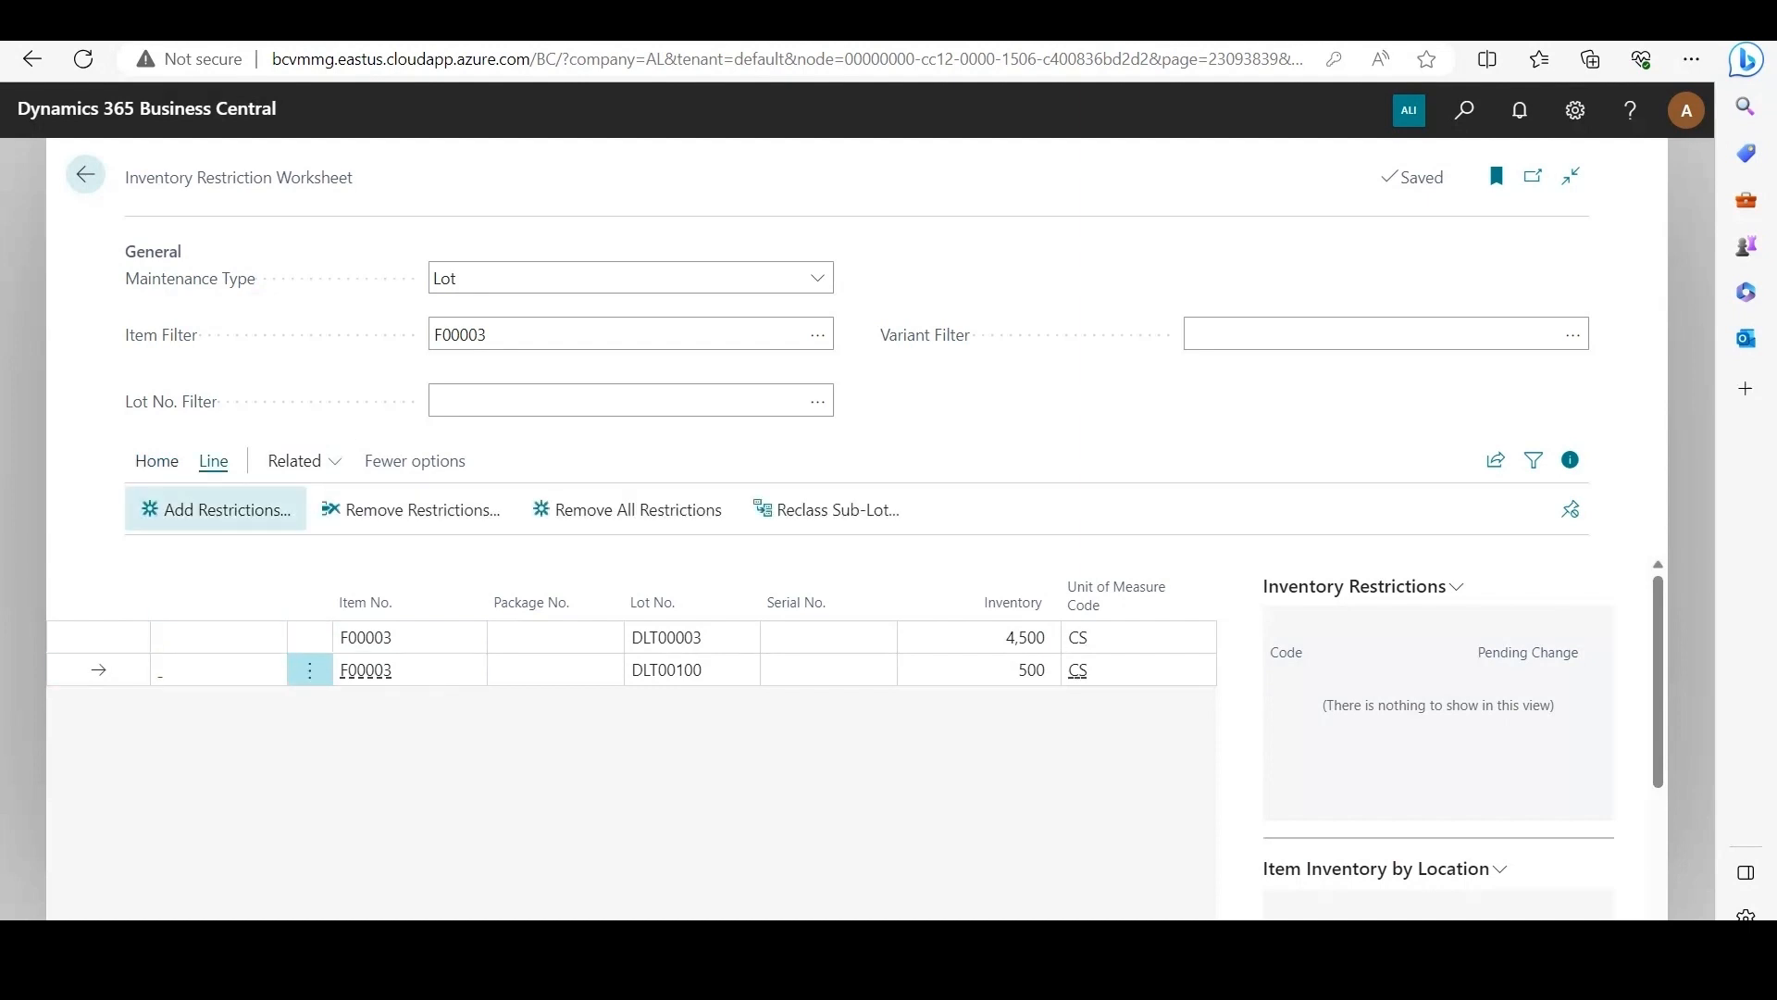
left_click(216, 509)
left_click(860, 452)
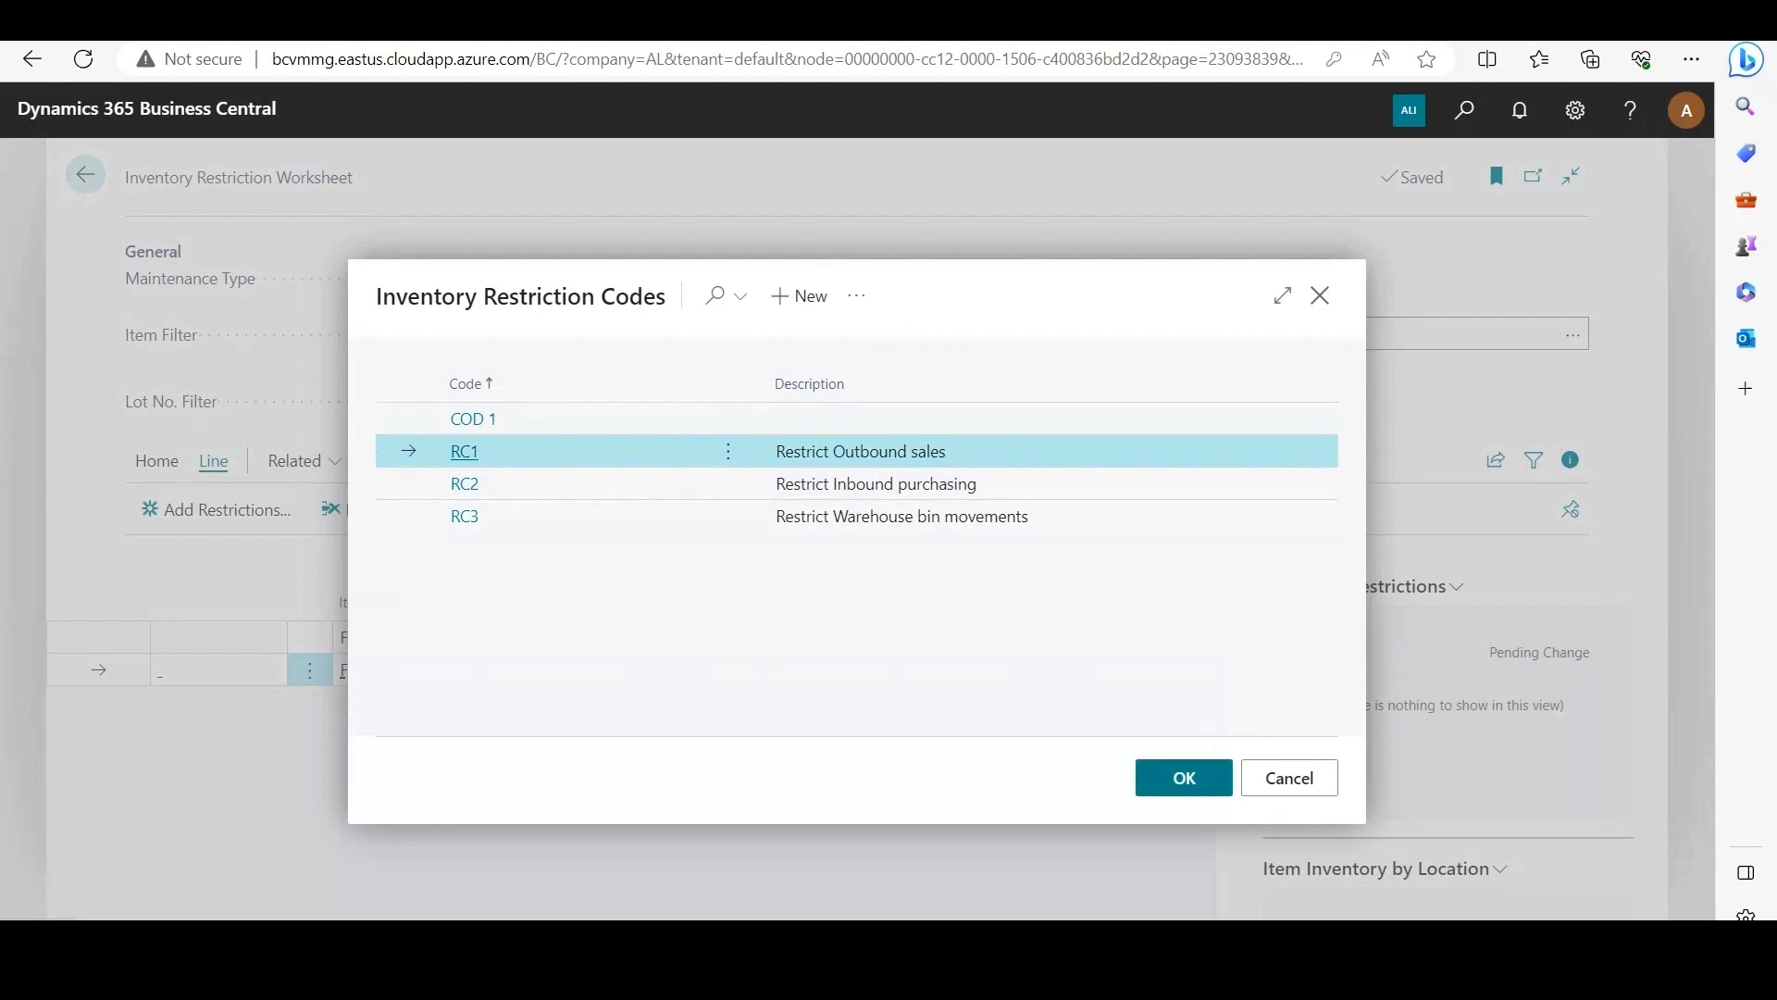
left_click(1183, 777)
Step: Register the added RC1 restriction on lot DLT00100 in the worksheet
left_click(156, 460)
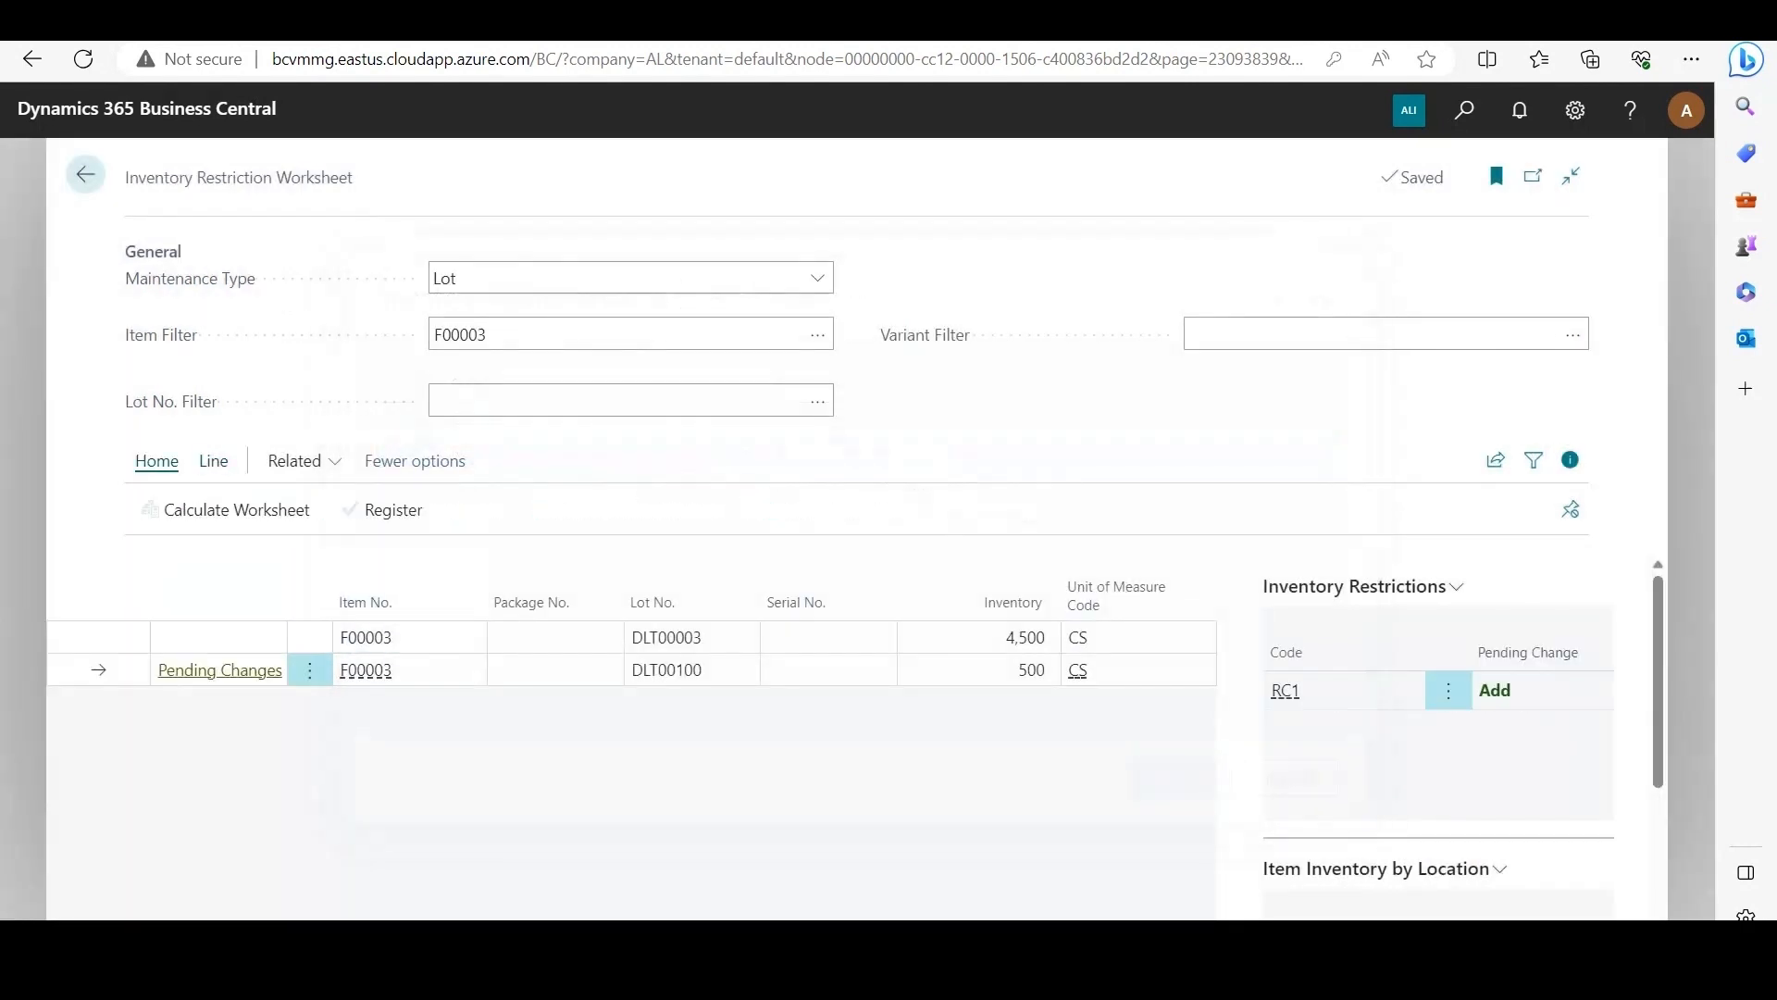
left_click(382, 509)
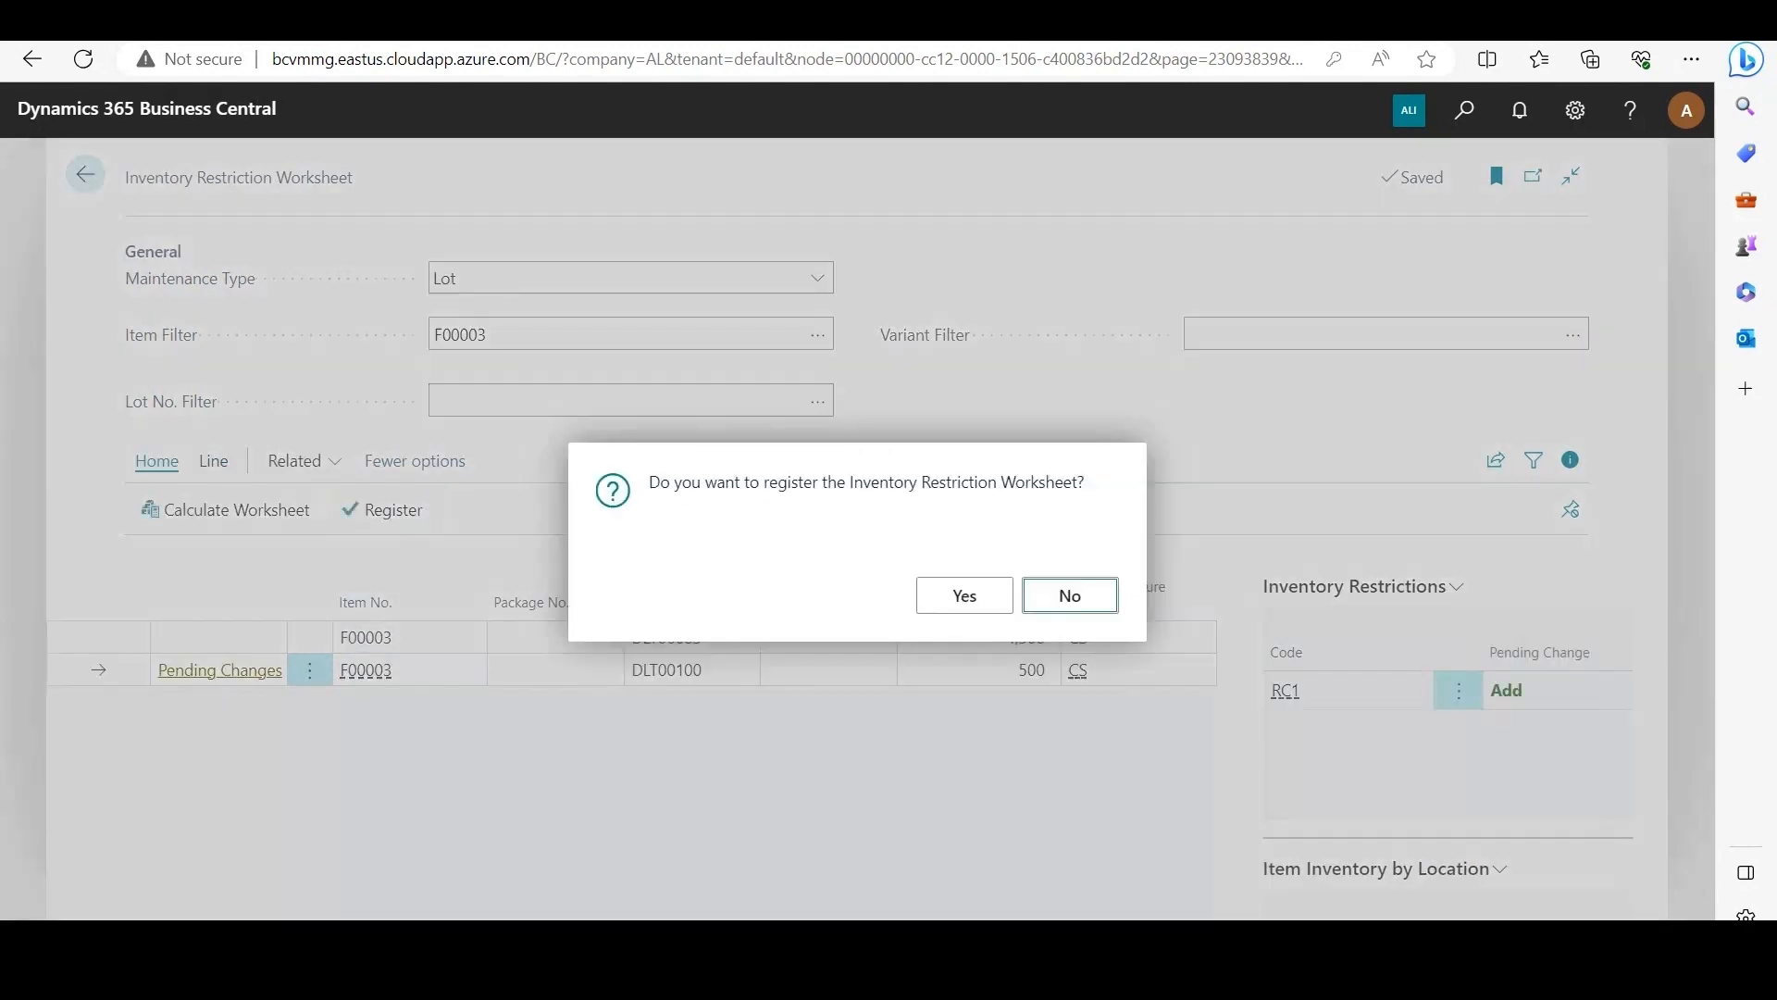
left_click(956, 591)
left_click(1042, 595)
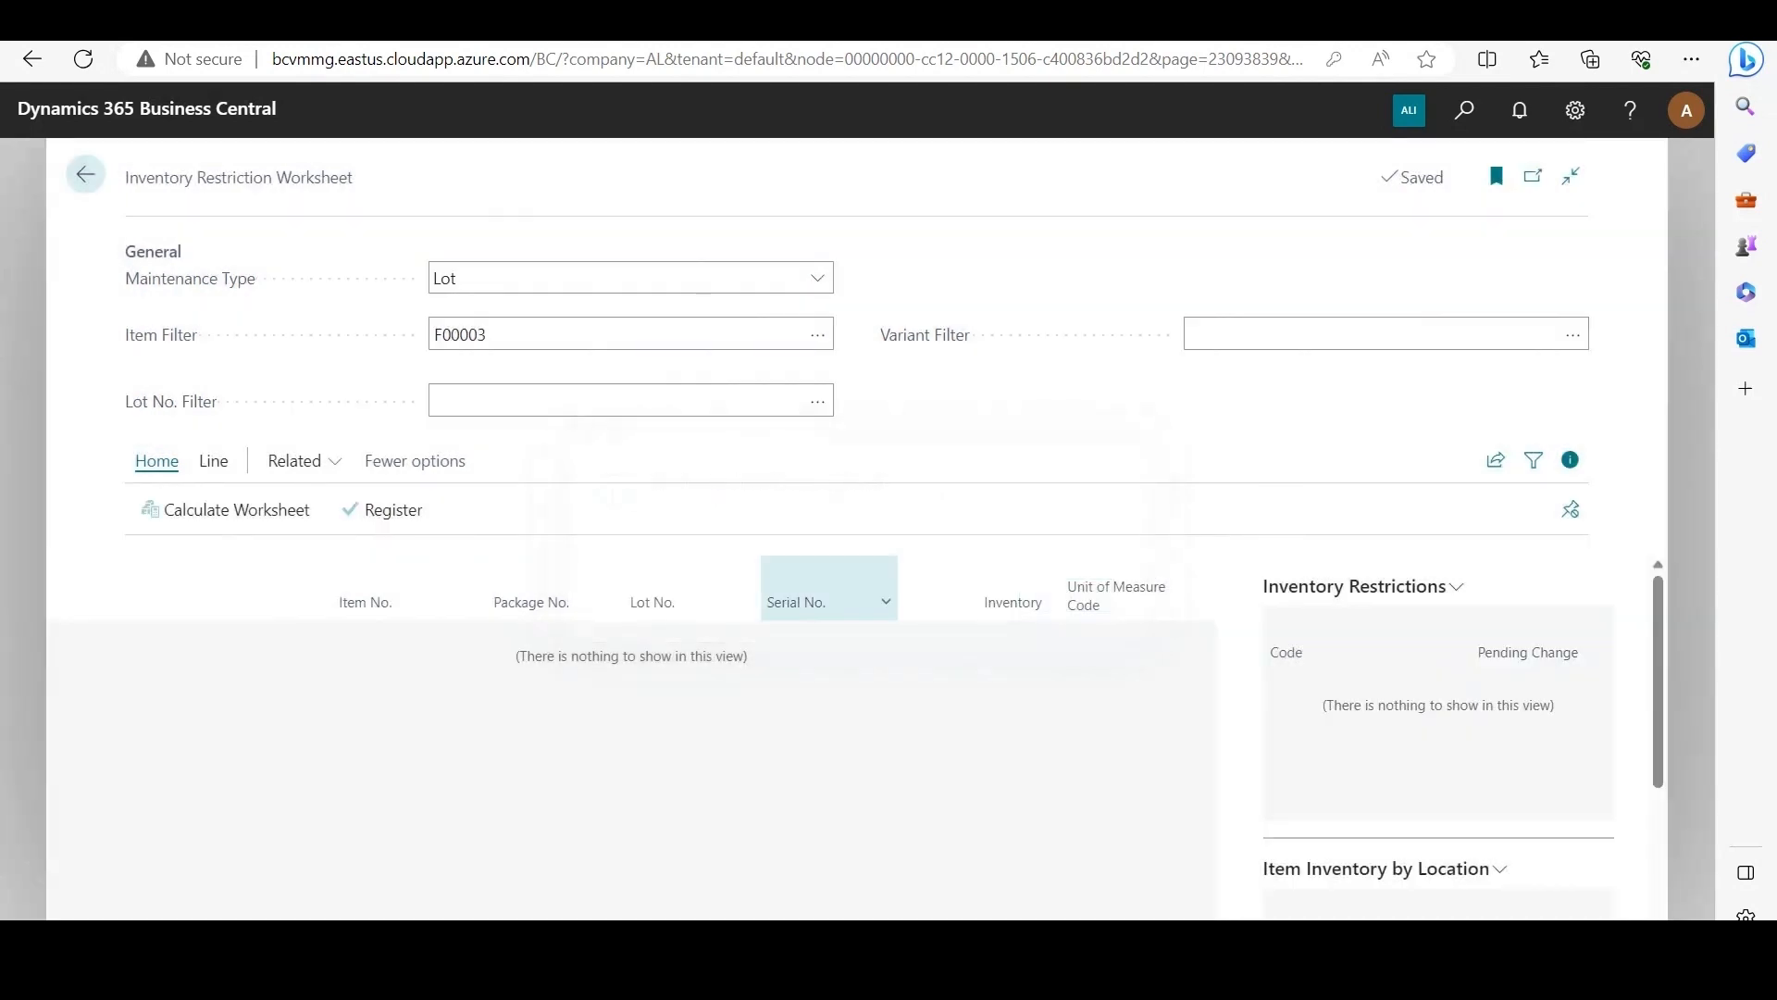
Step: Recalculate the worksheet and turn off Remove from Available Inventory on the code card of lot DLT00100's RC1 restriction
left_click(225, 509)
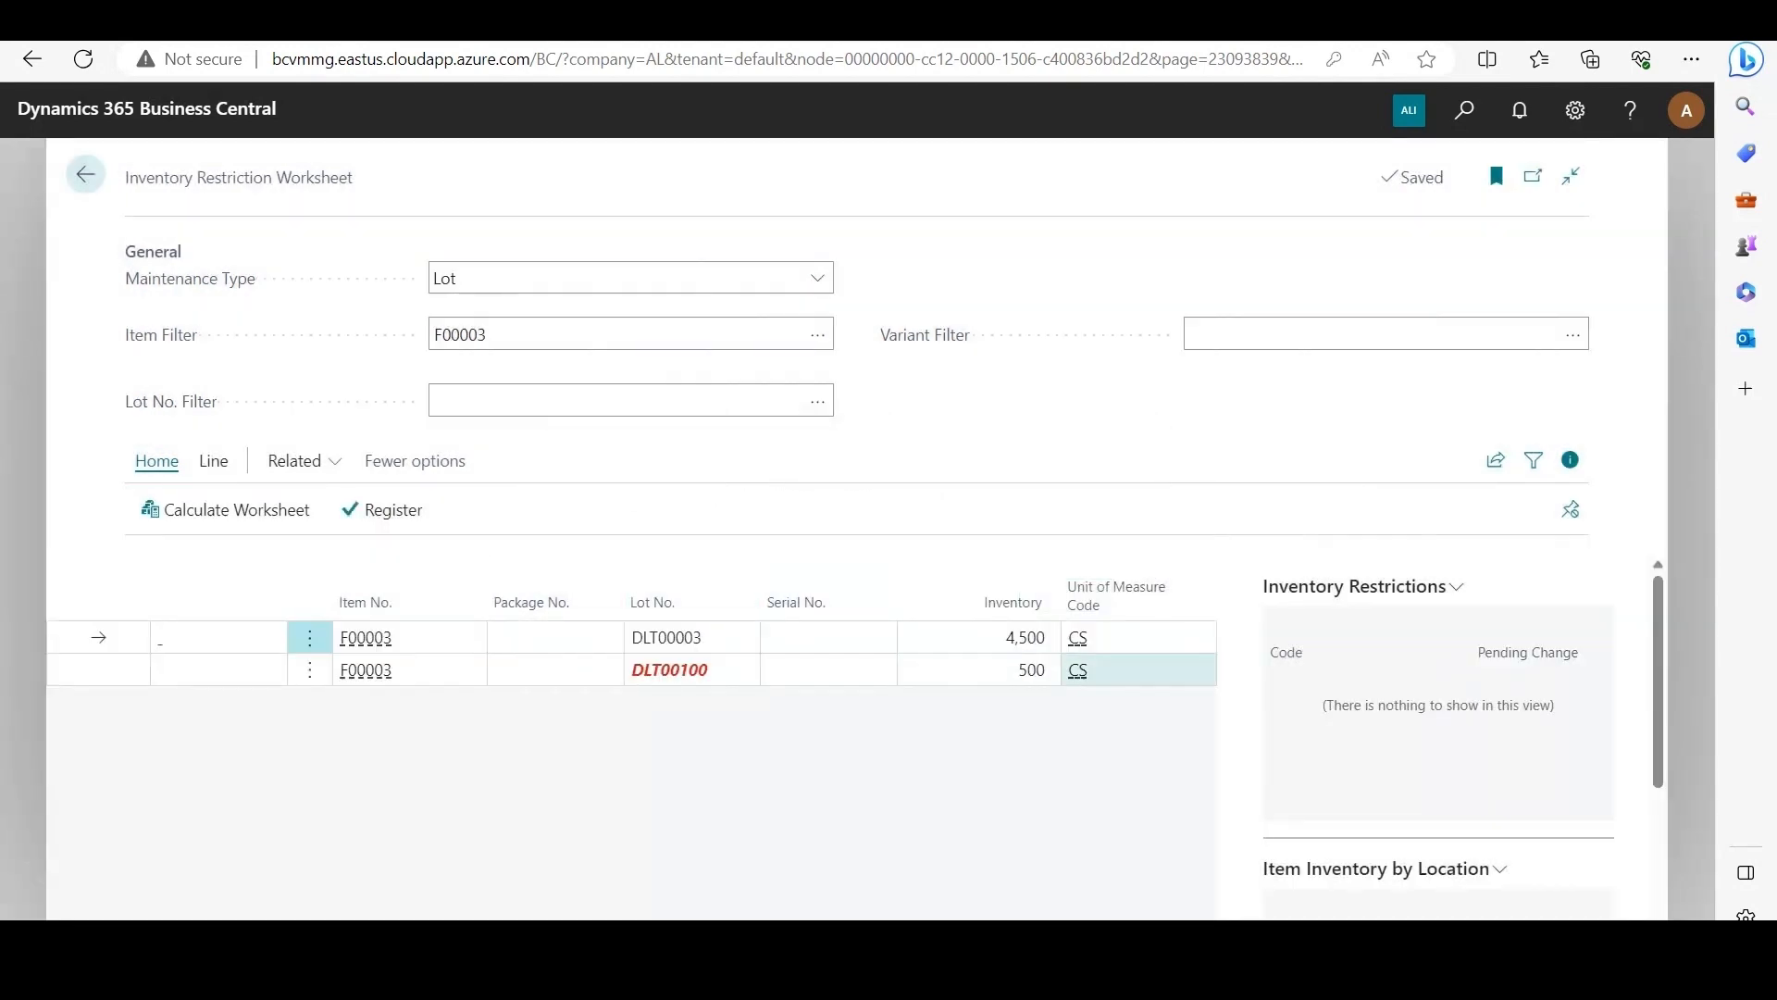
left_click(310, 669)
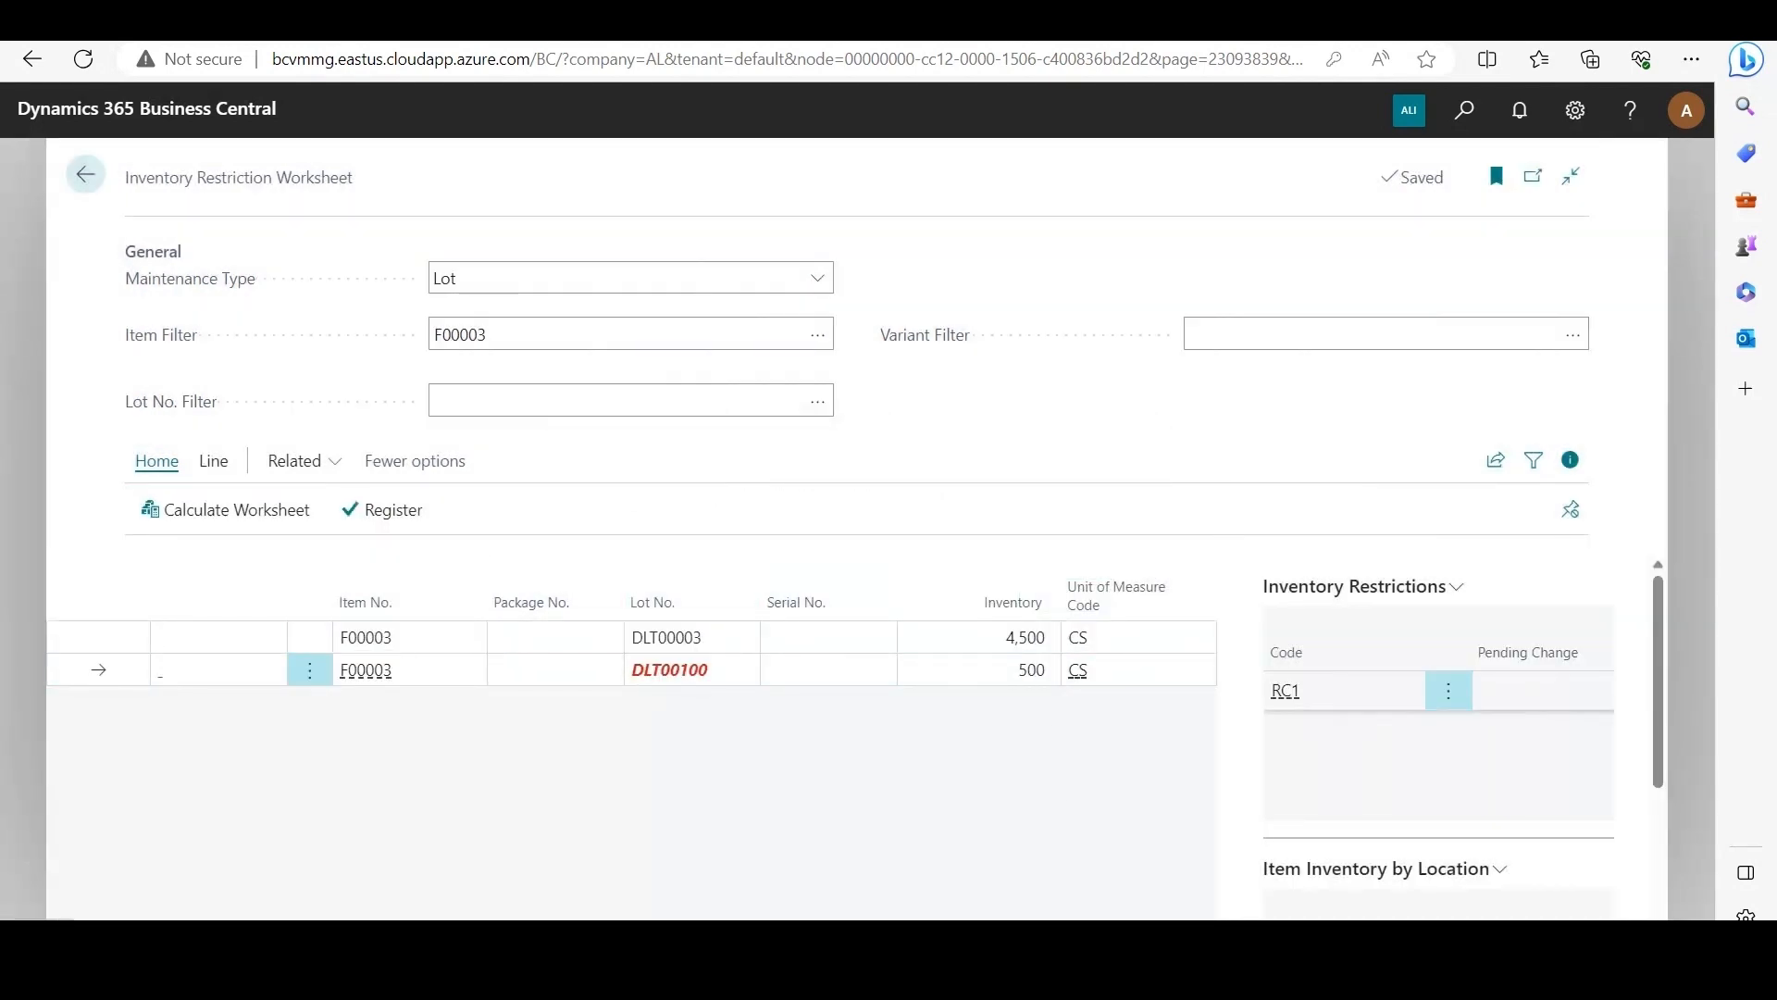
left_click(1284, 691)
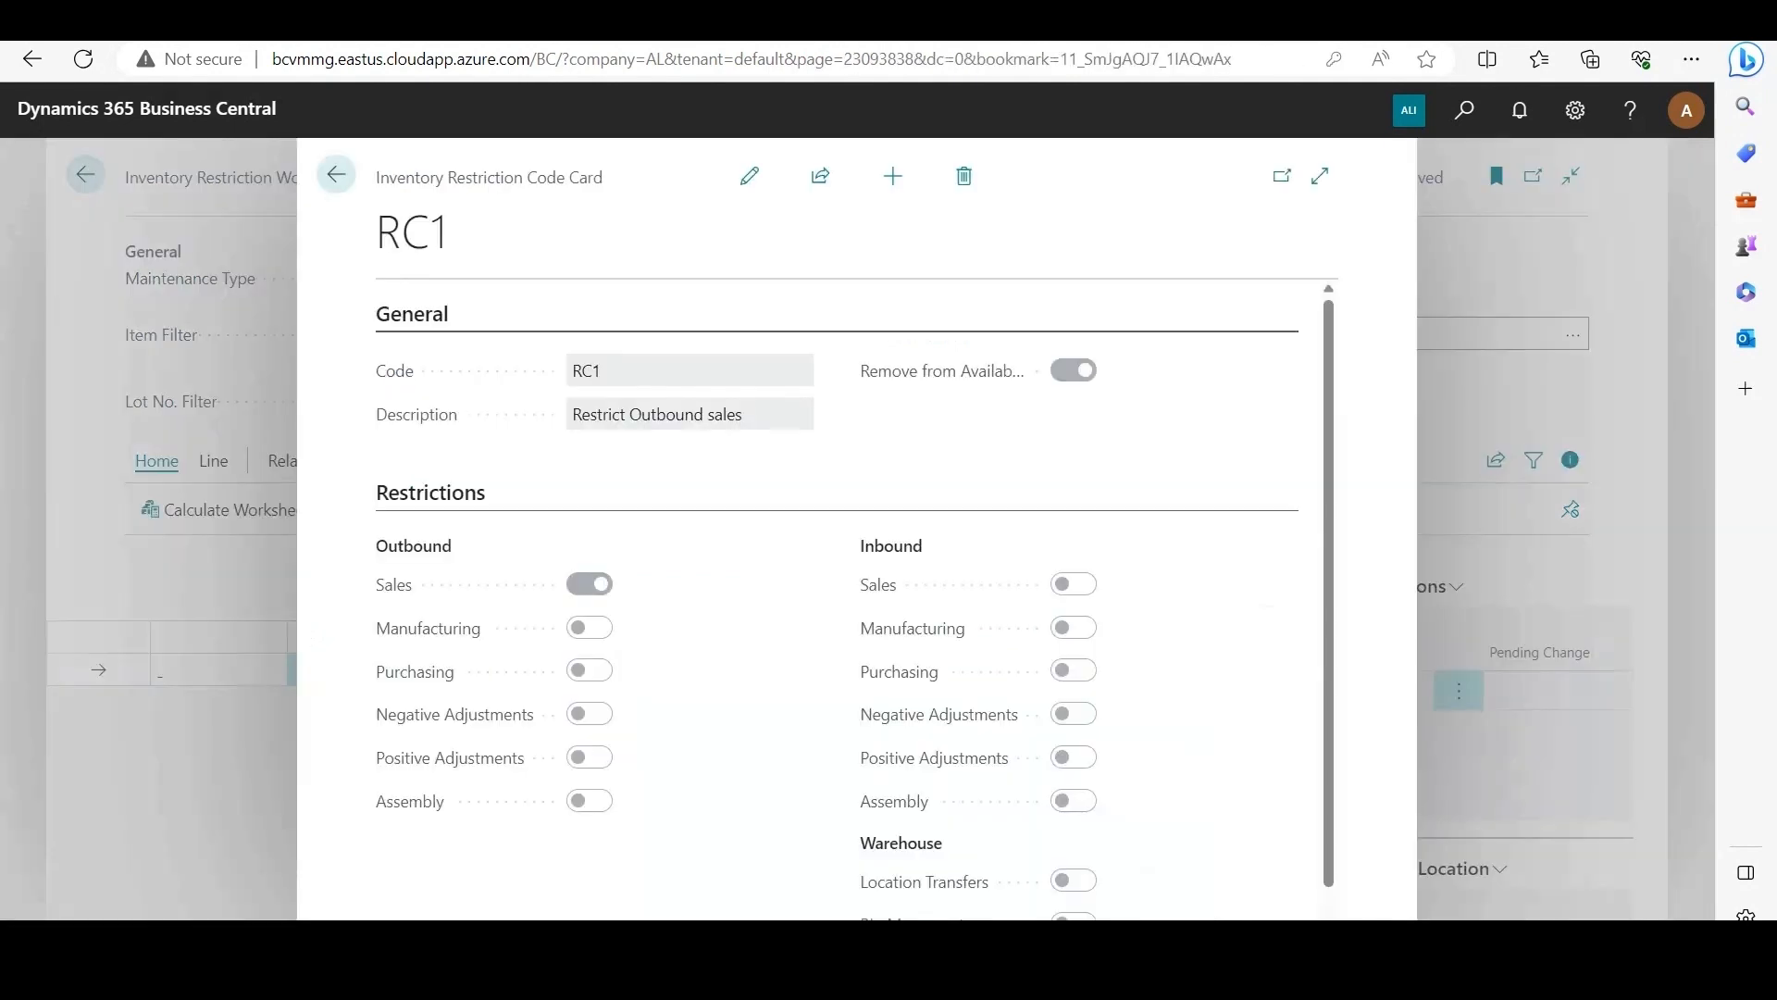
left_click(749, 176)
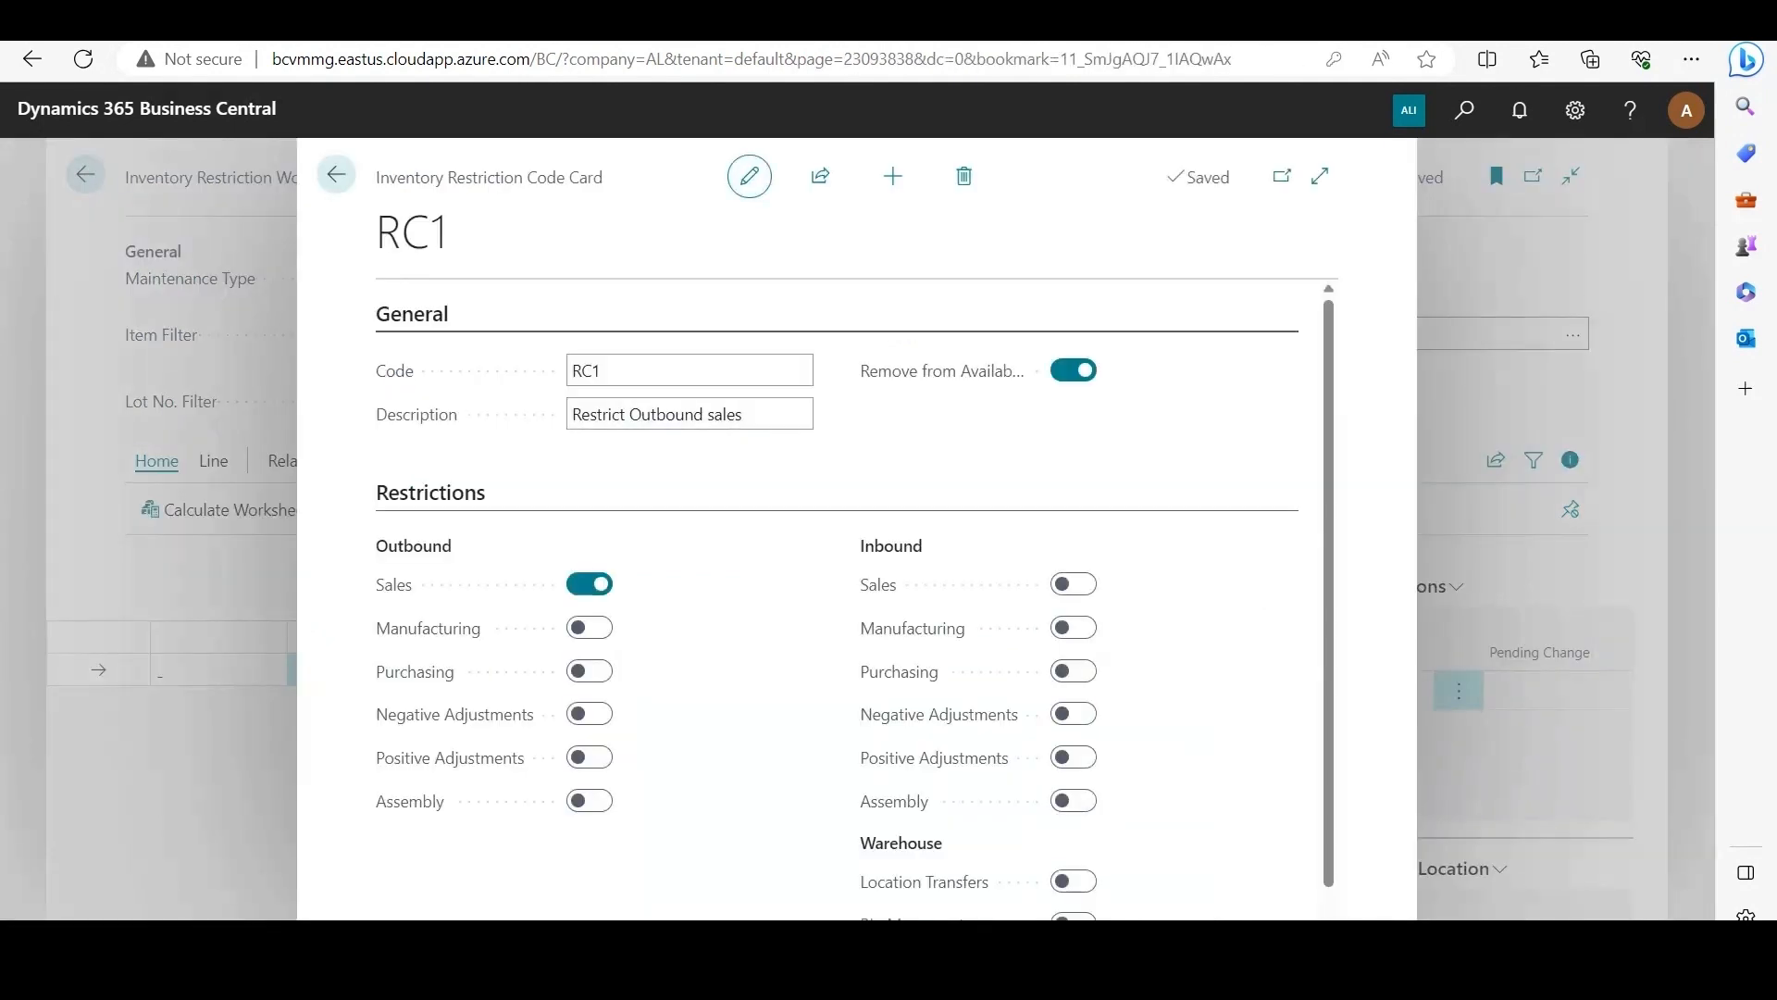
left_click(1073, 370)
mouse_move(942, 371)
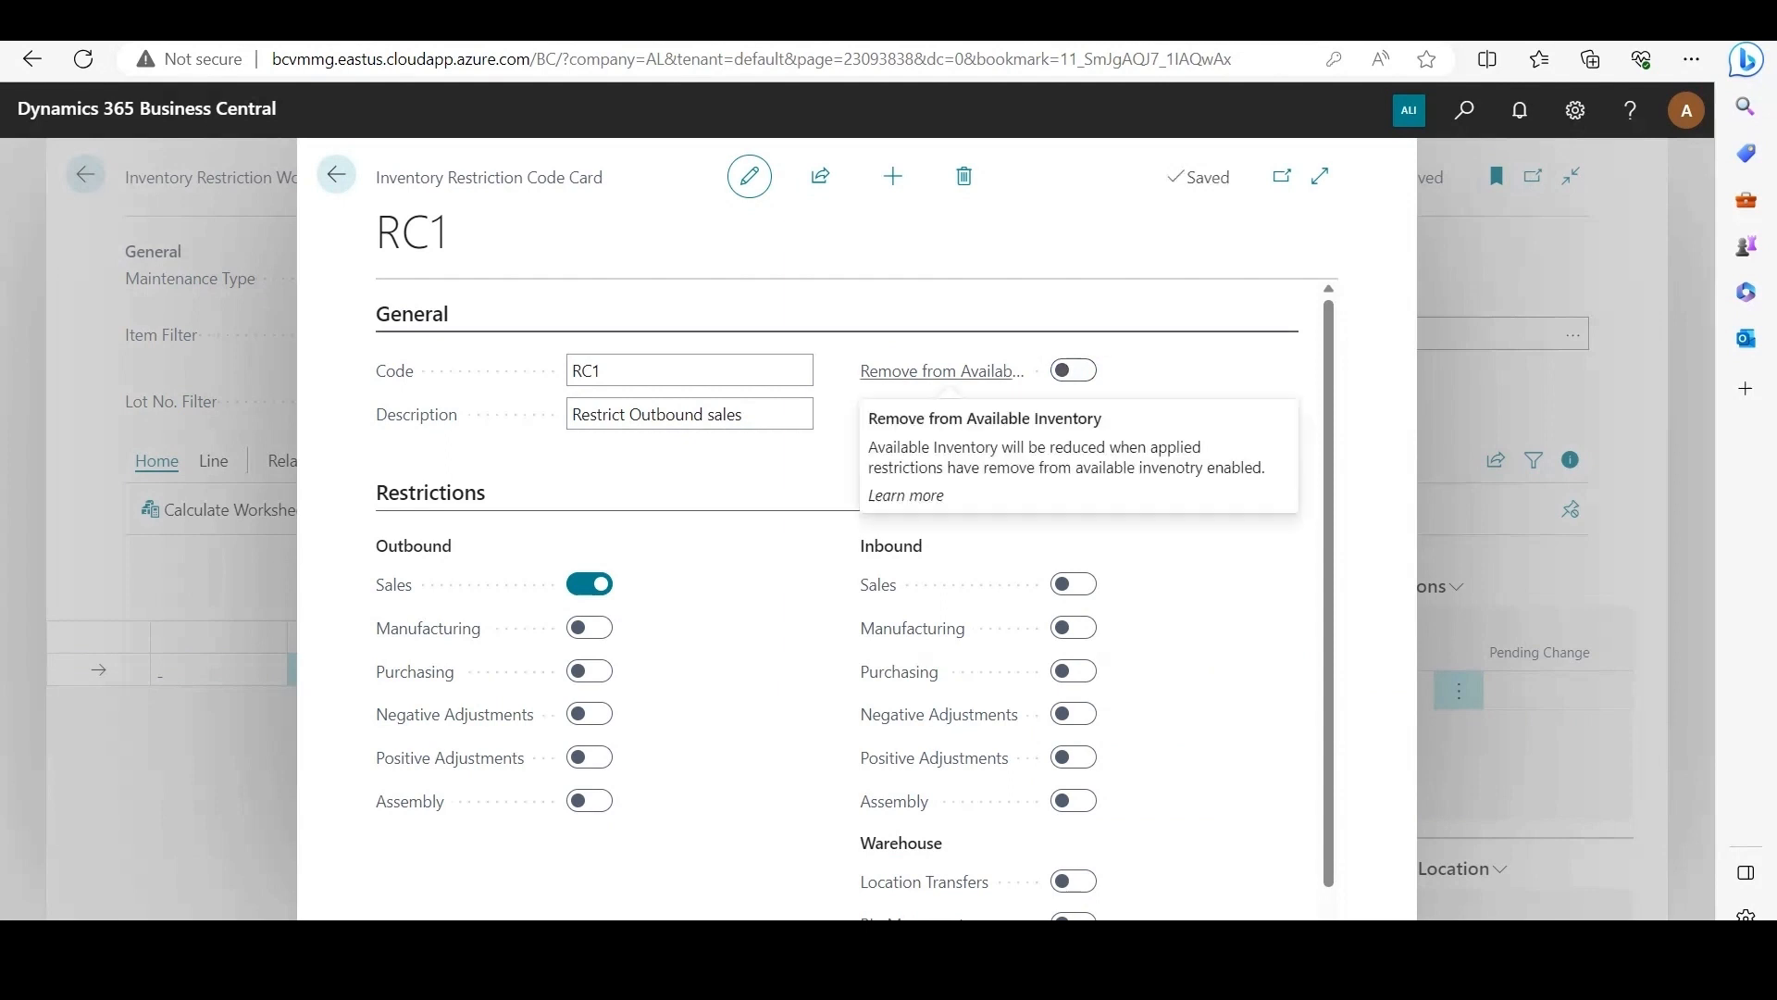
key("Escape")
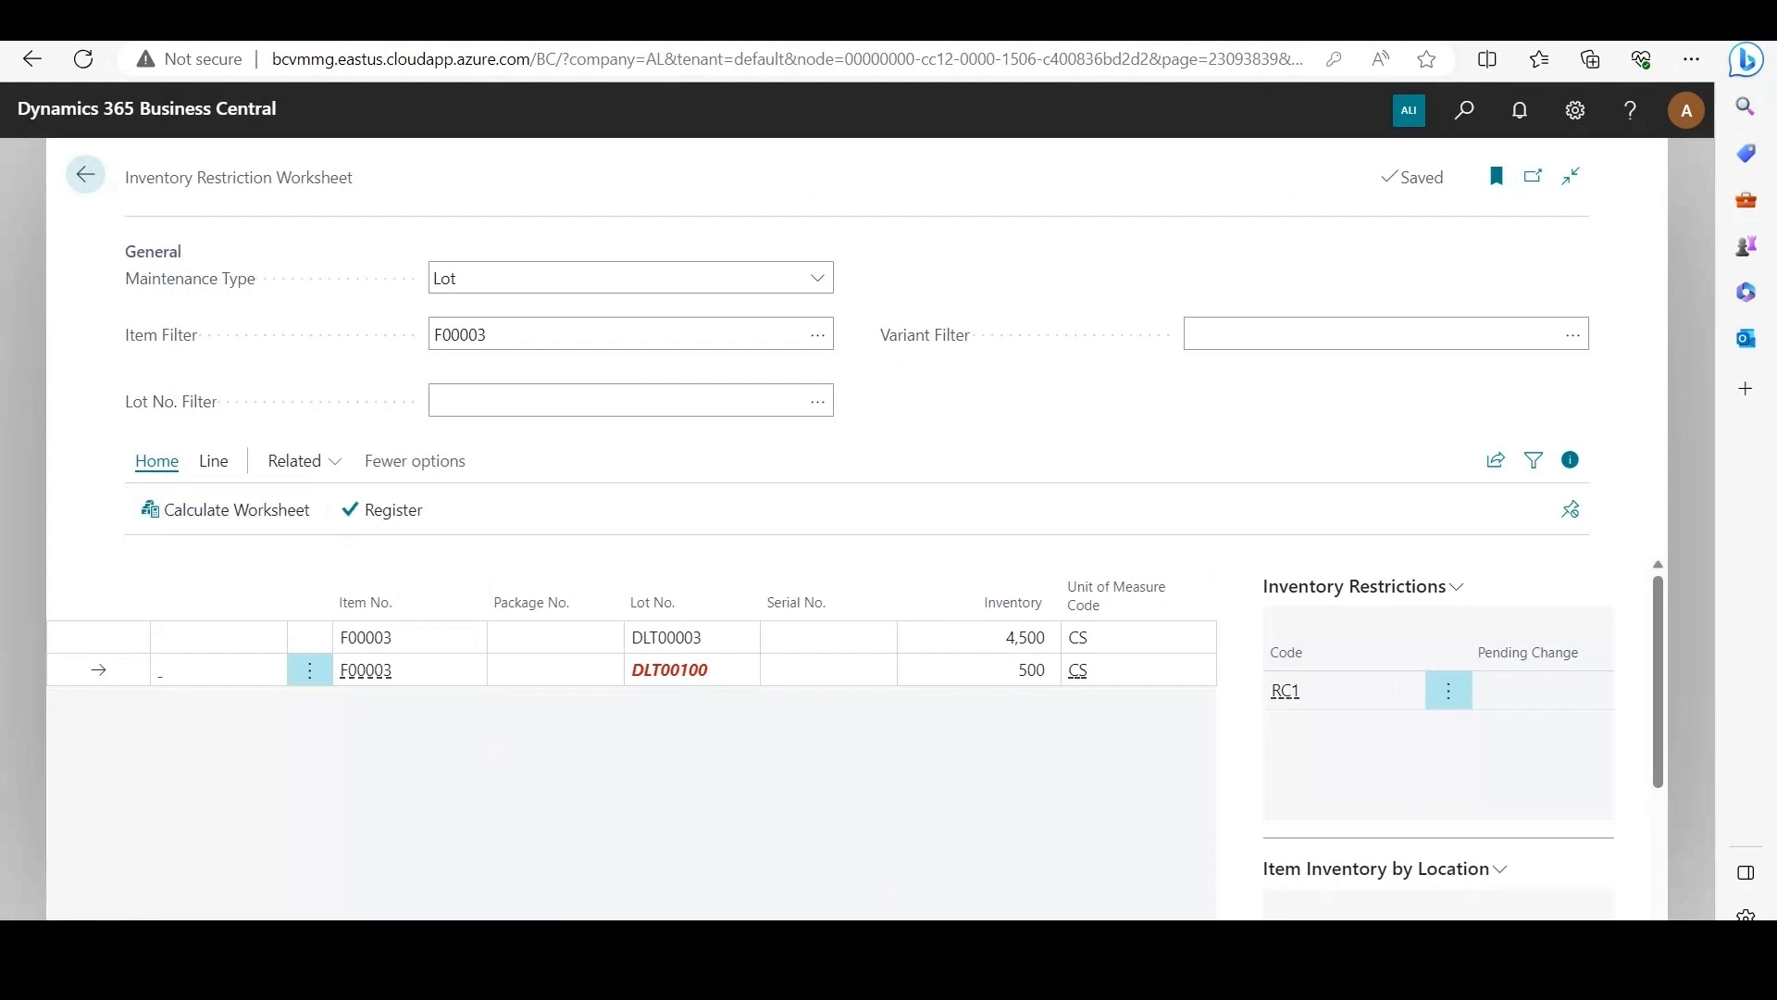
Step: Go to the Items list and open the card of item F00003 (Breakfast Sausage)
key("alt+q")
type("itm")
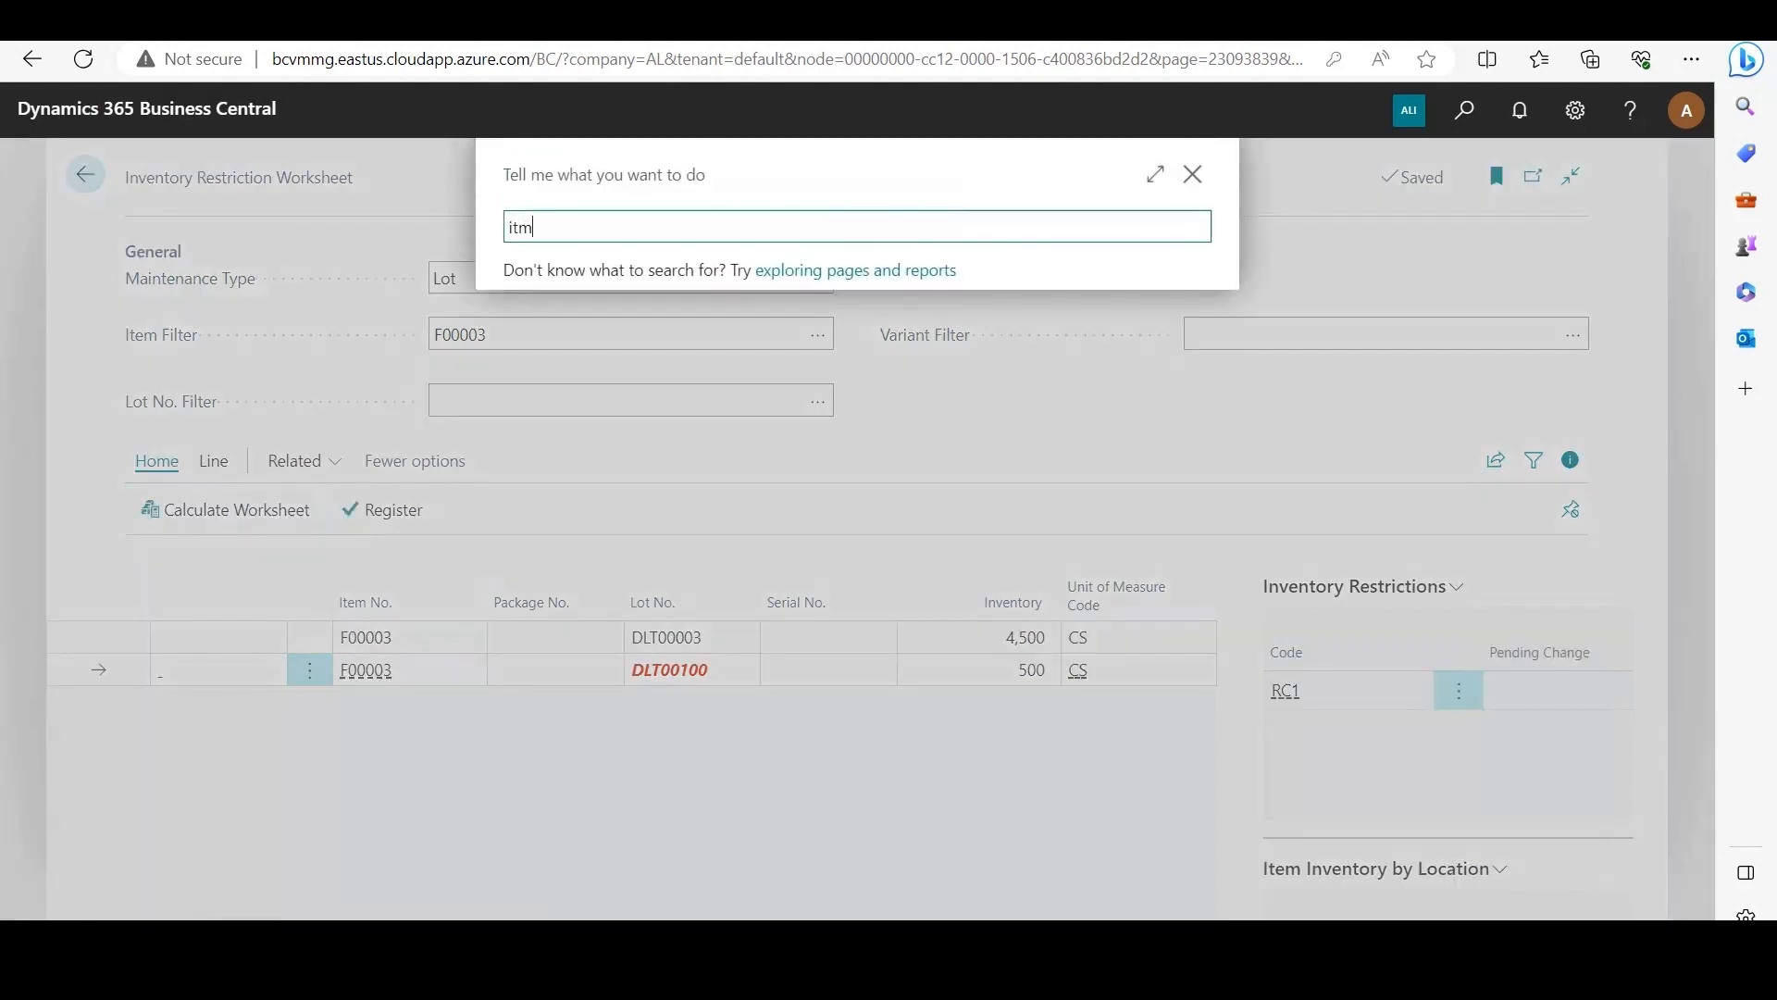
key("BackSpace")
type("ems")
key("Down")
key("Return")
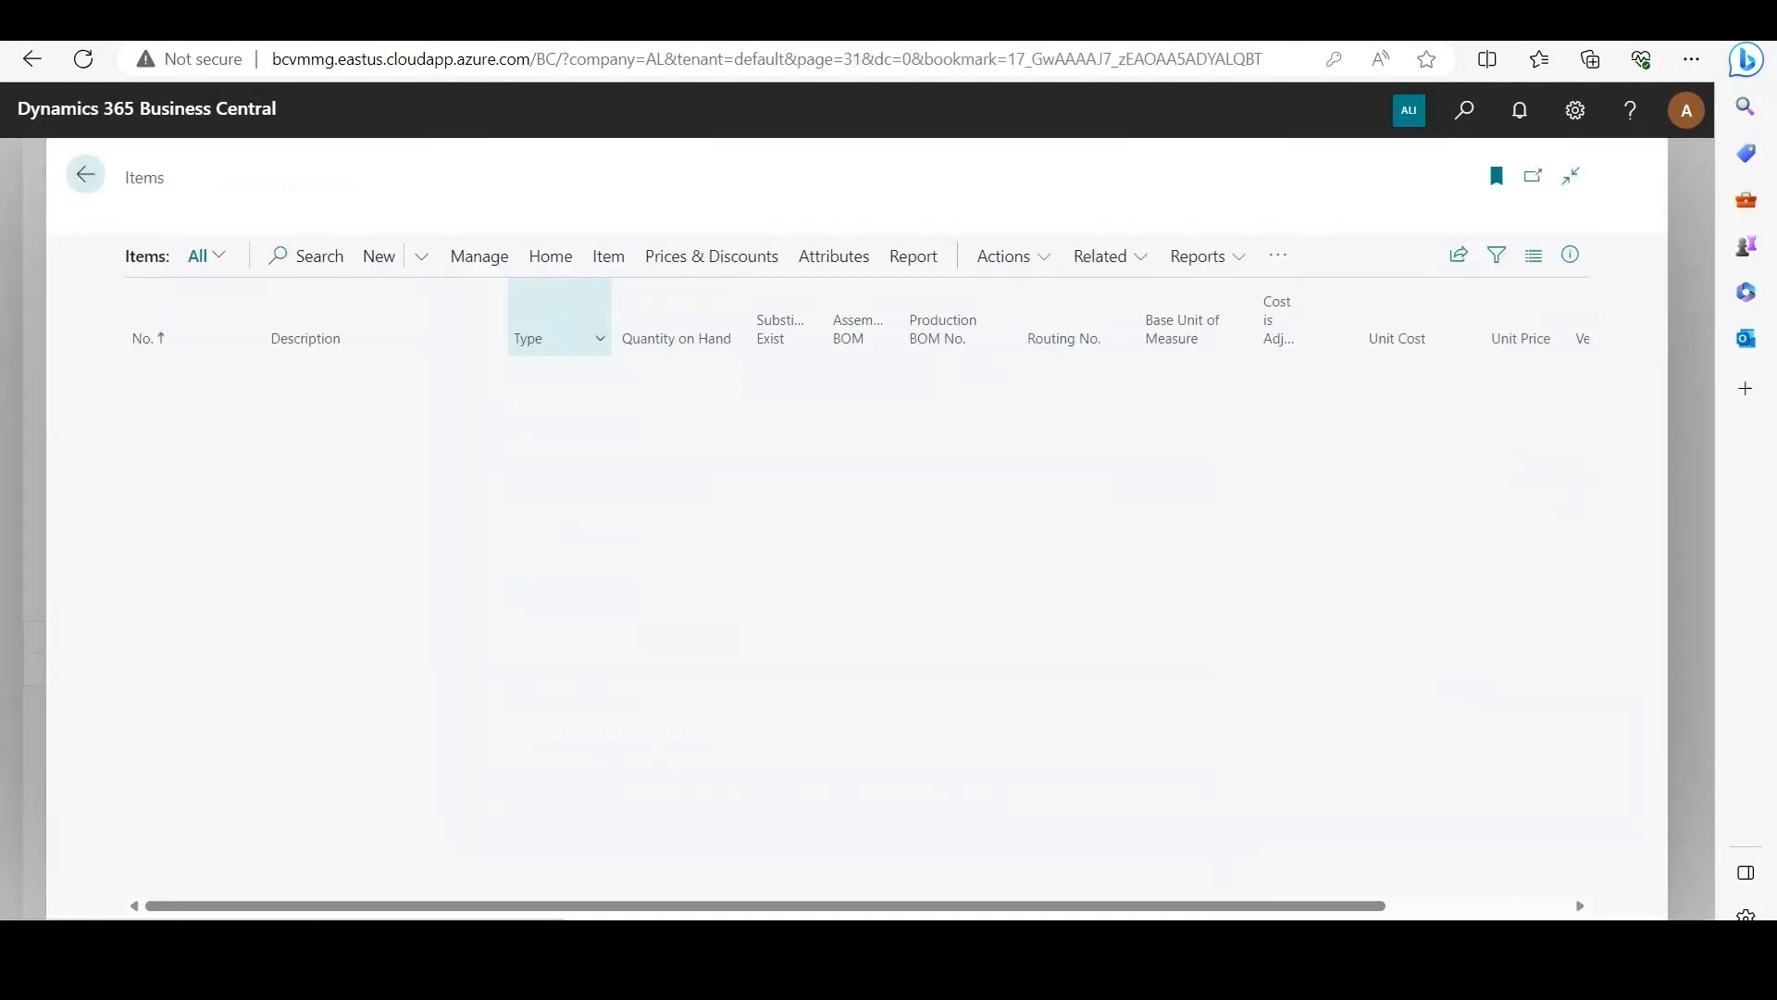
scroll(159, 701, "down", 1)
left_click(158, 744)
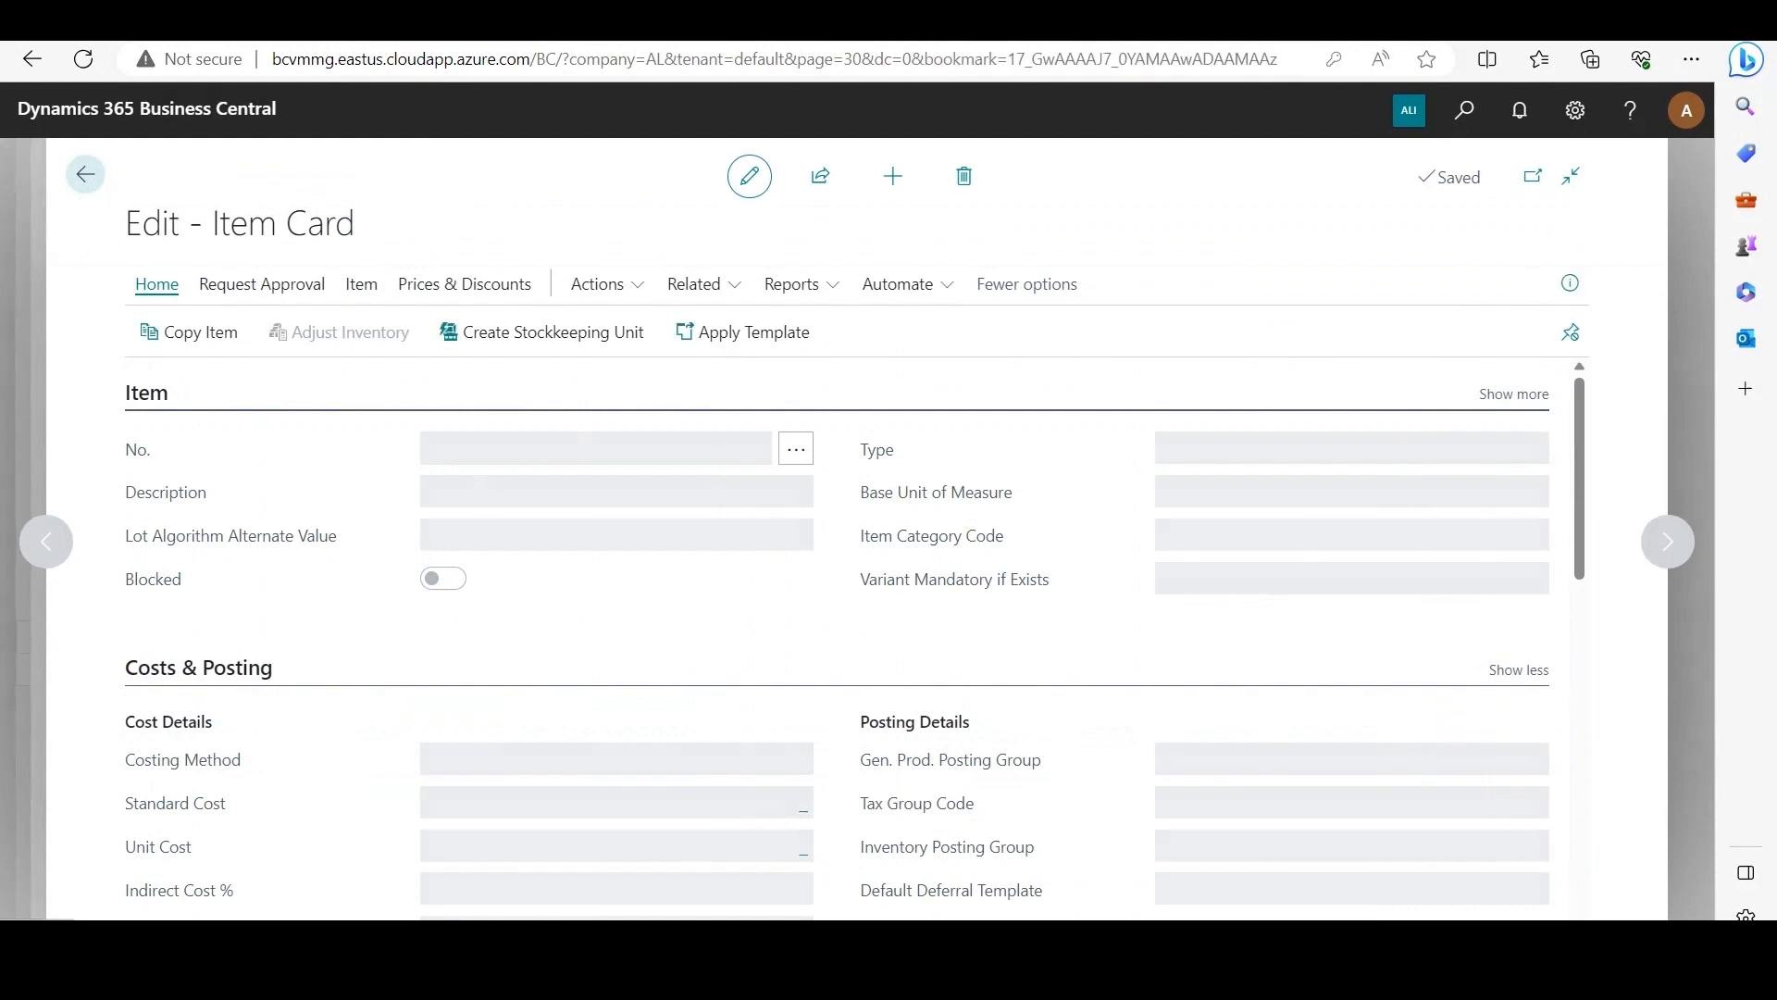
Step: Open the item availability by lot for F00003
left_click(361, 284)
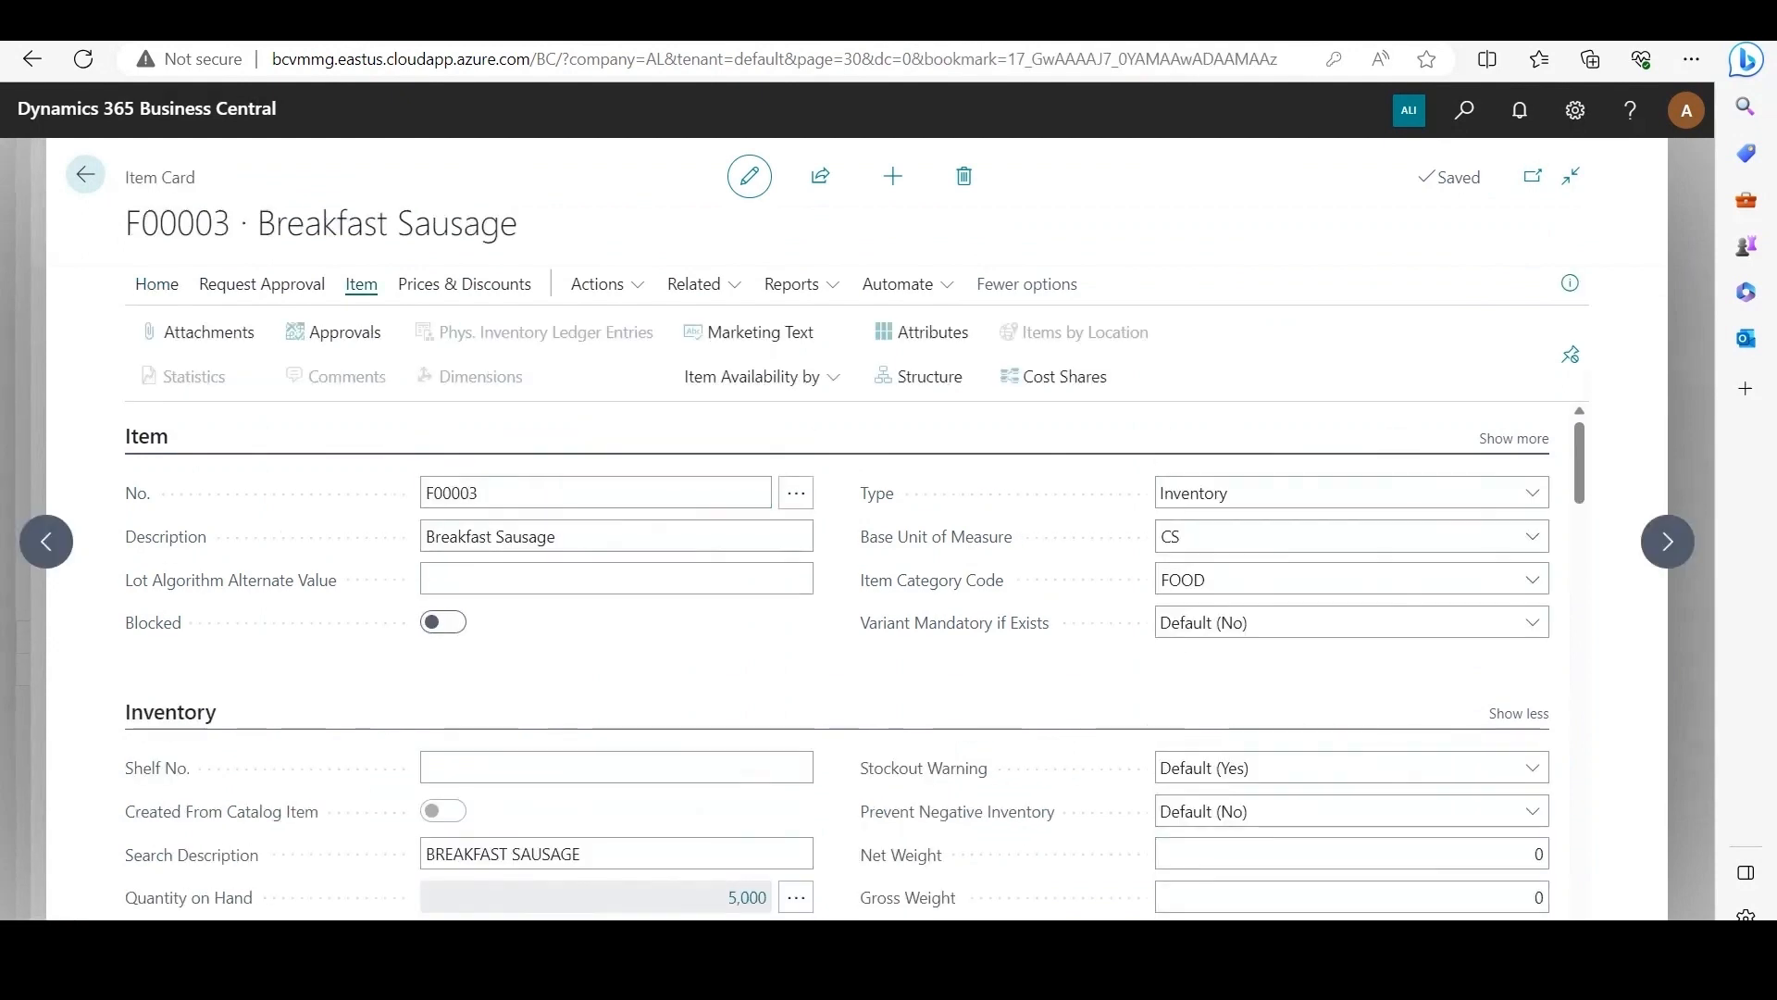
left_click(768, 377)
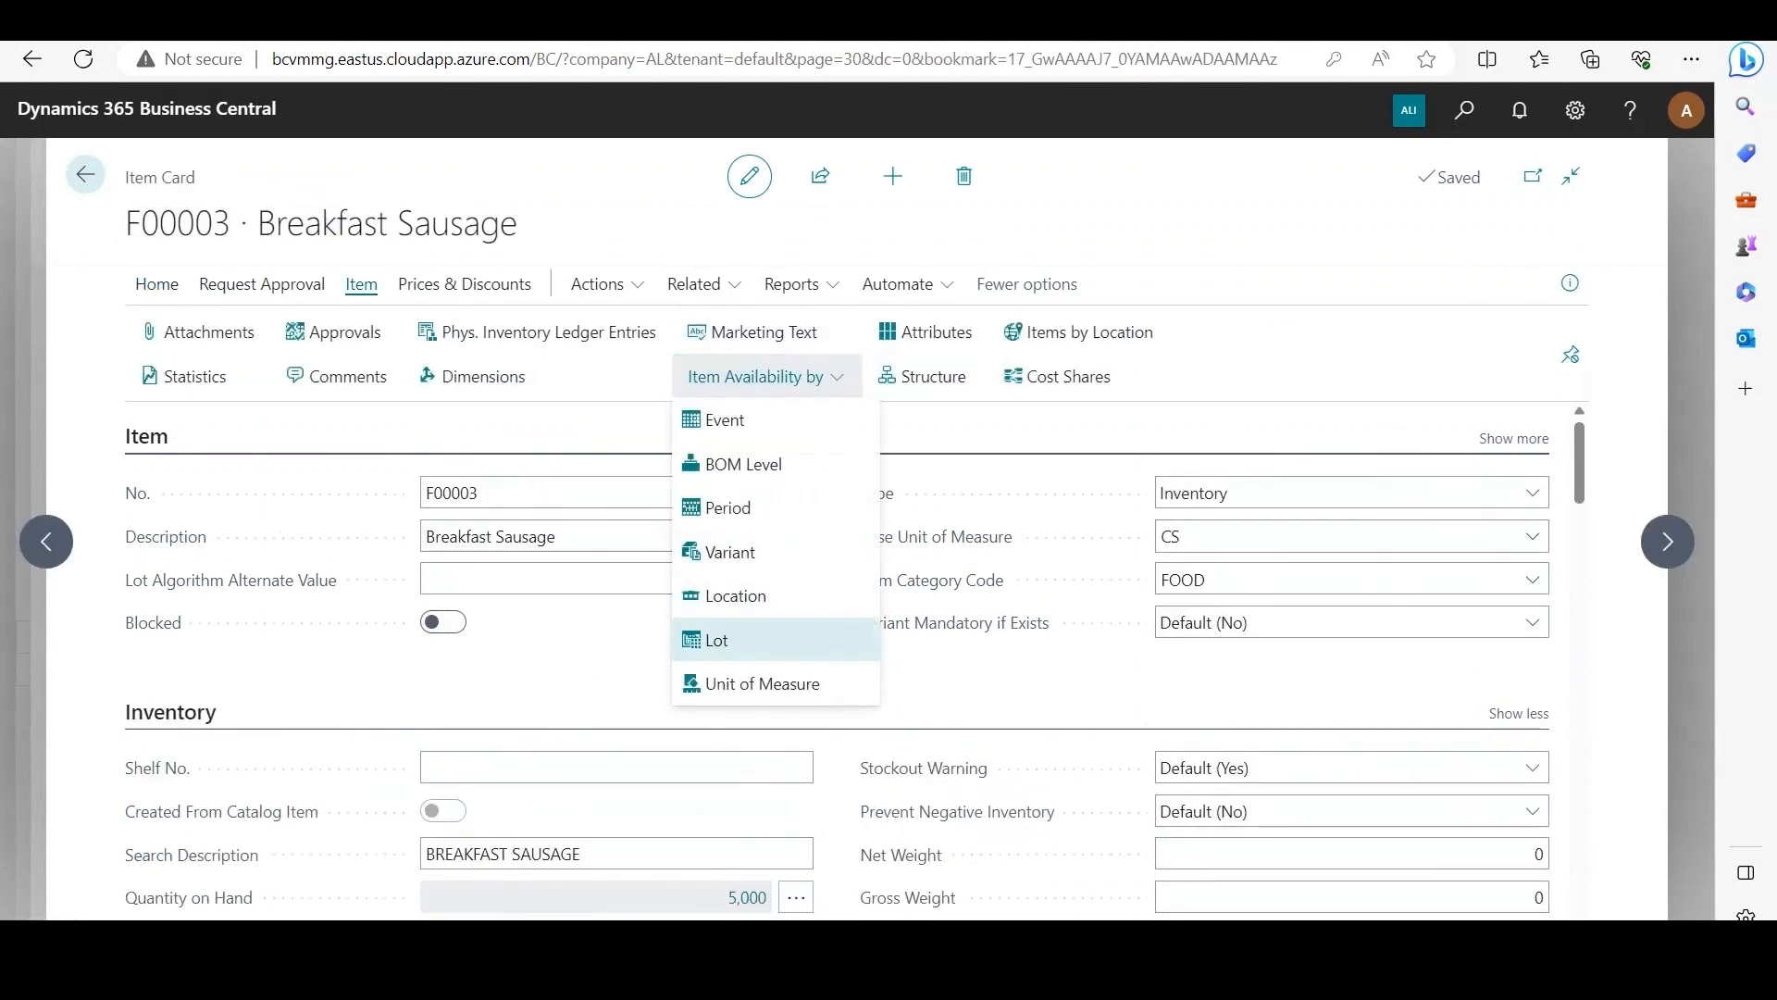
left_click(717, 629)
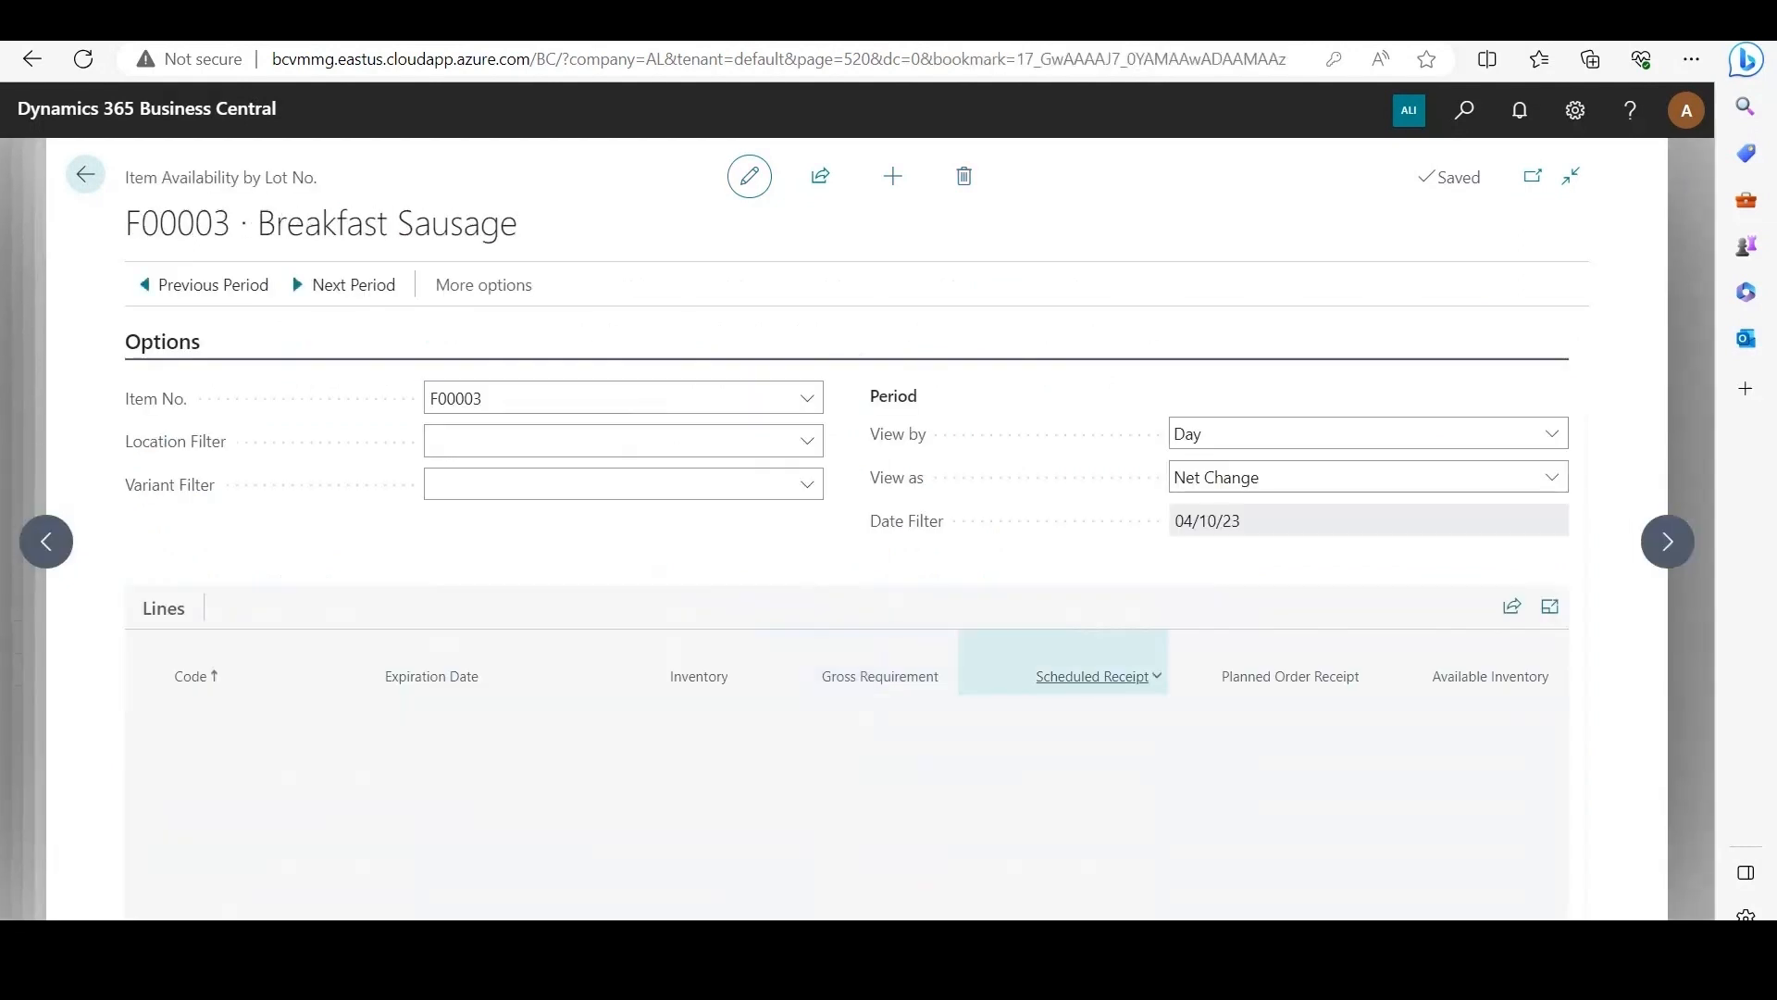